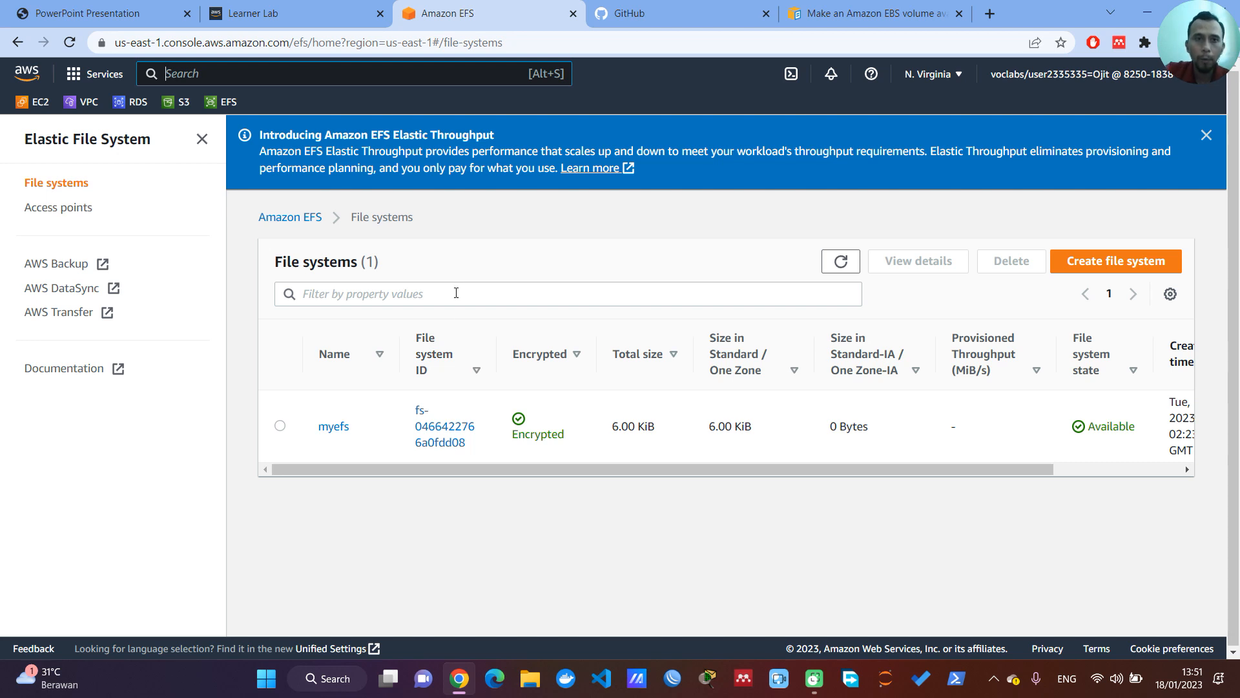
# Step: Start a new EFS file system named efsgue in the default VPC
pyautogui.click(1101, 264)
pyautogui.click(599, 310)
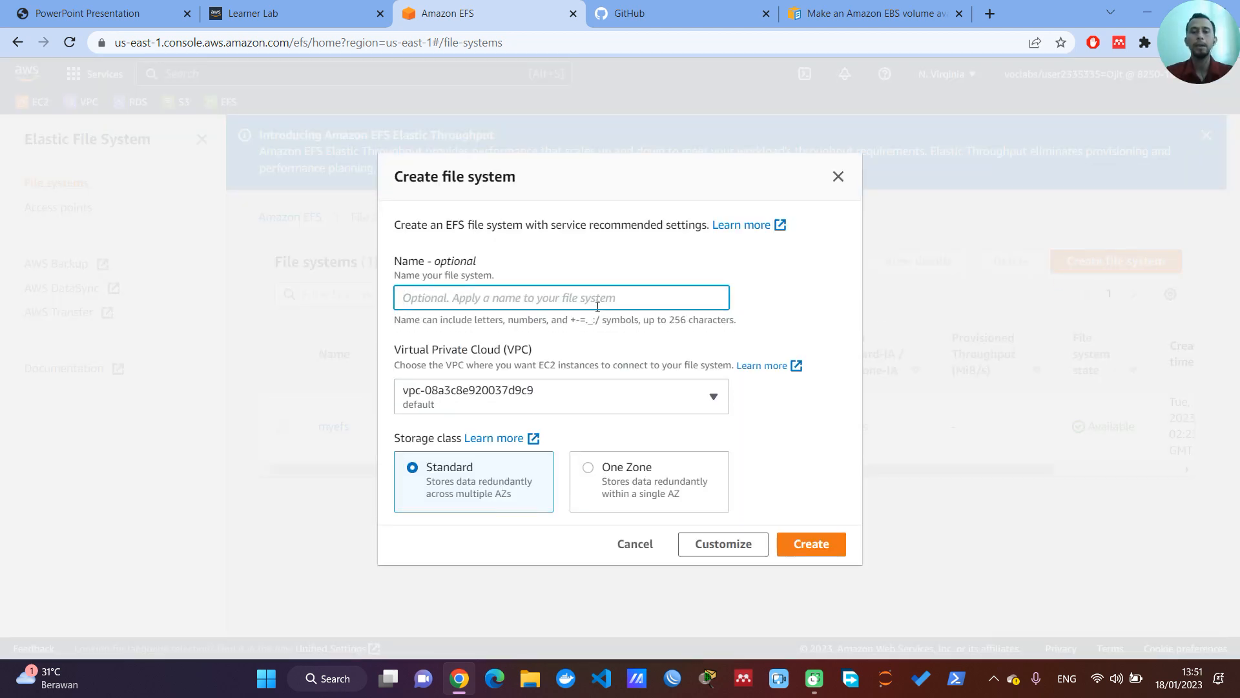
pyautogui.write('efsgue')
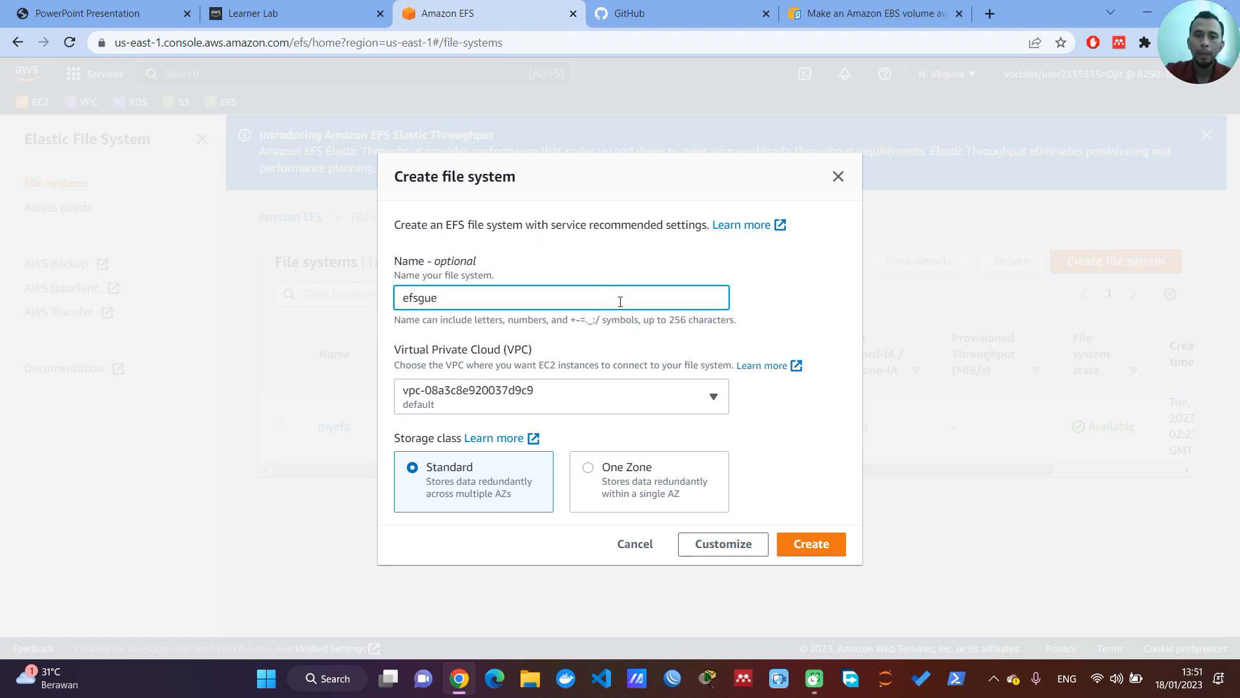
pyautogui.click(715, 401)
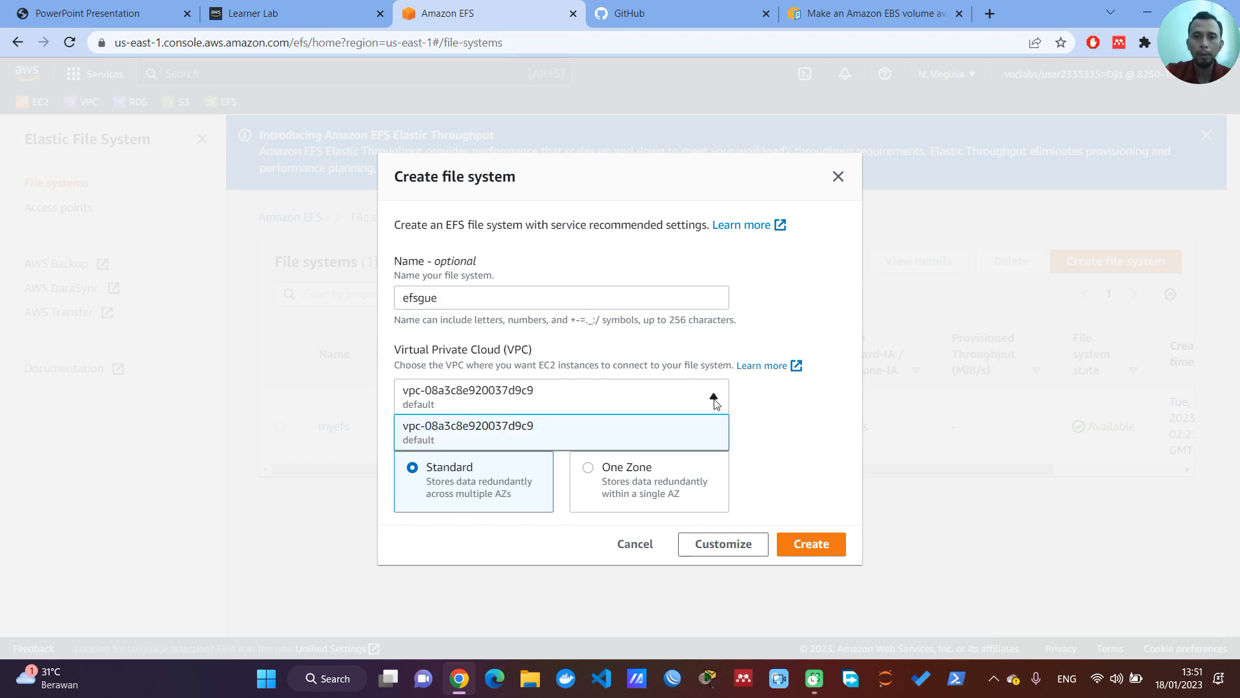
pyautogui.click(570, 433)
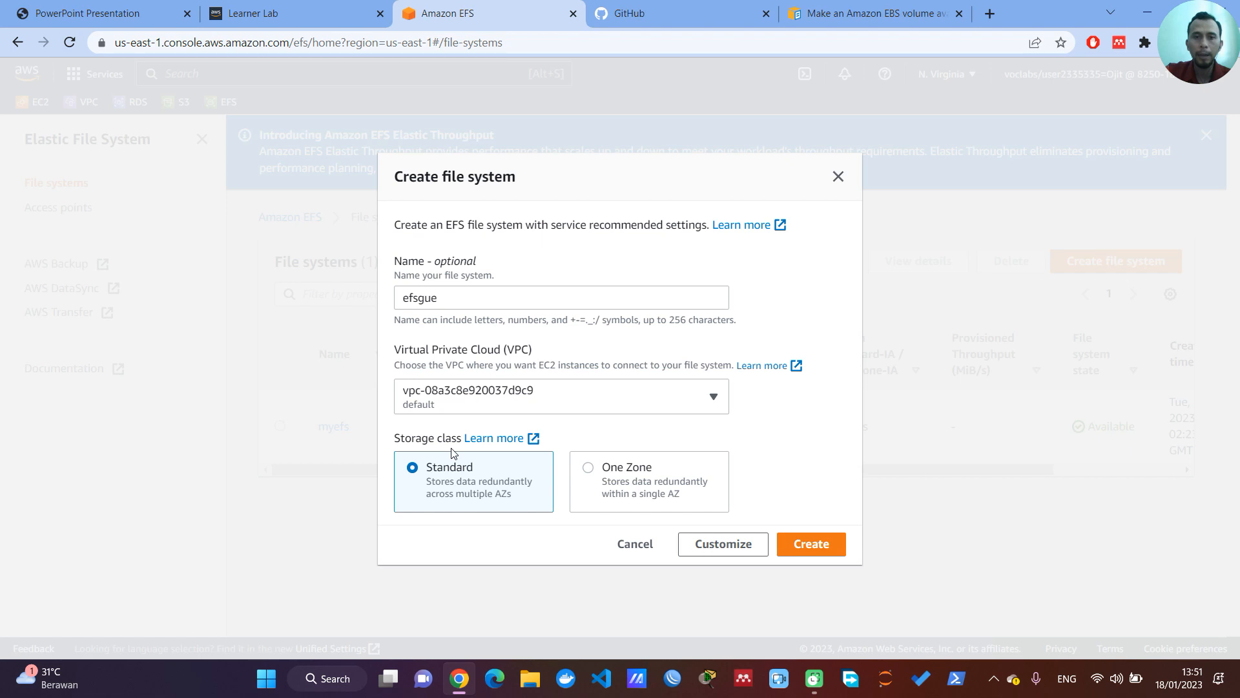
# Step: Set the storage class to One Zone with availability zone us-east-1a and create the file system
pyautogui.click(592, 472)
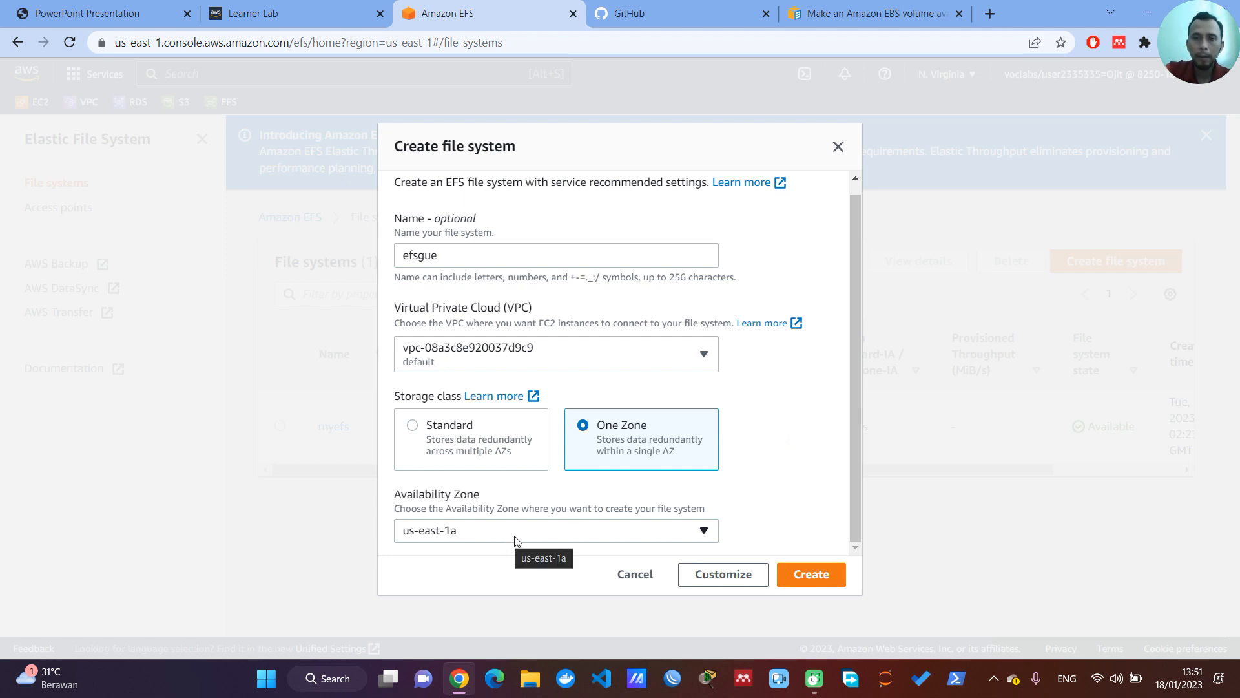
pyautogui.click(552, 537)
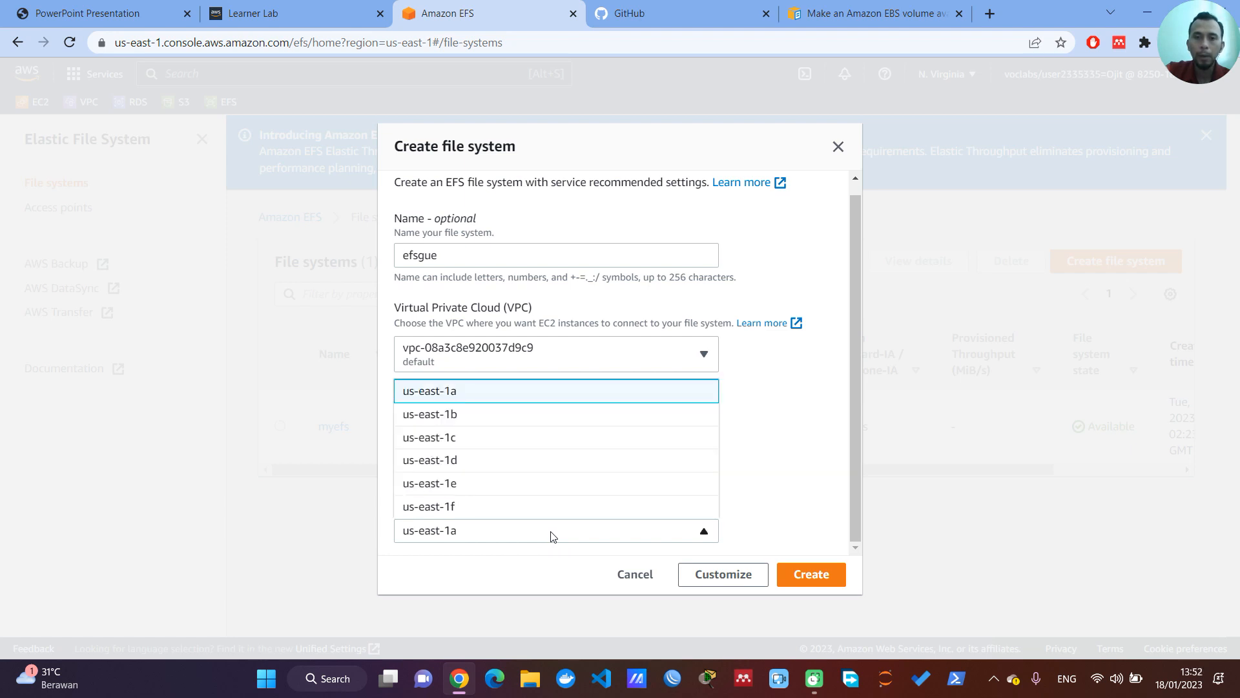
pyautogui.click(505, 397)
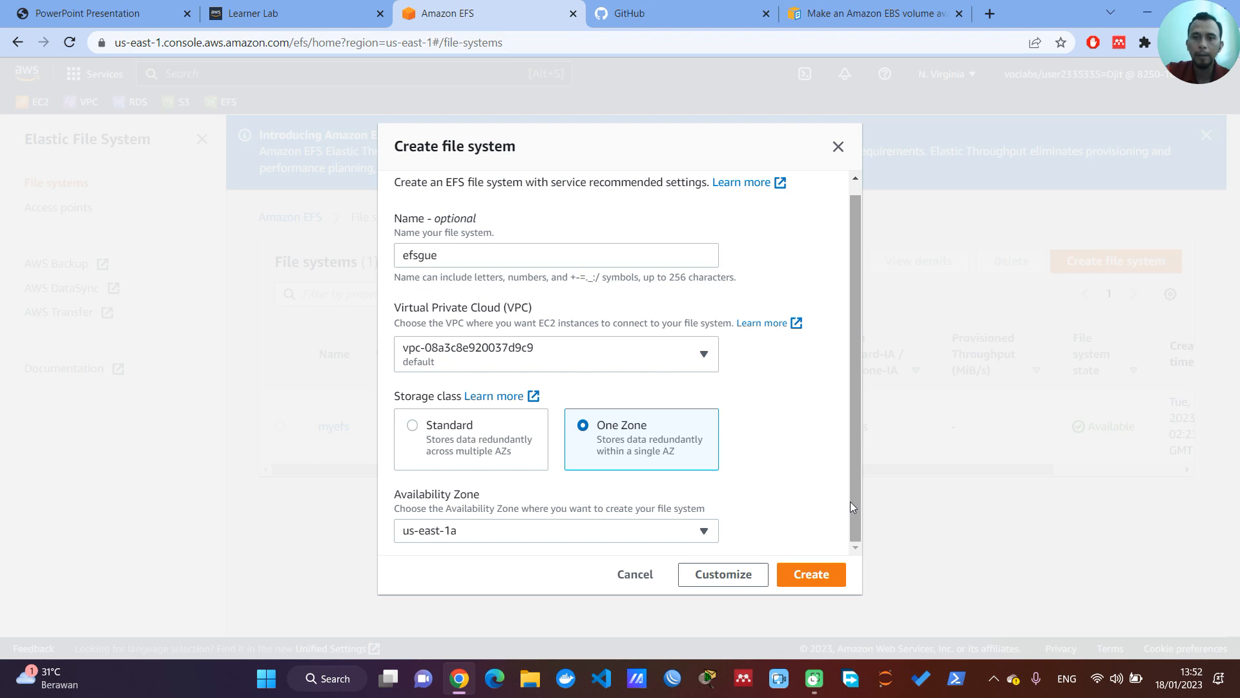
pyautogui.click(811, 575)
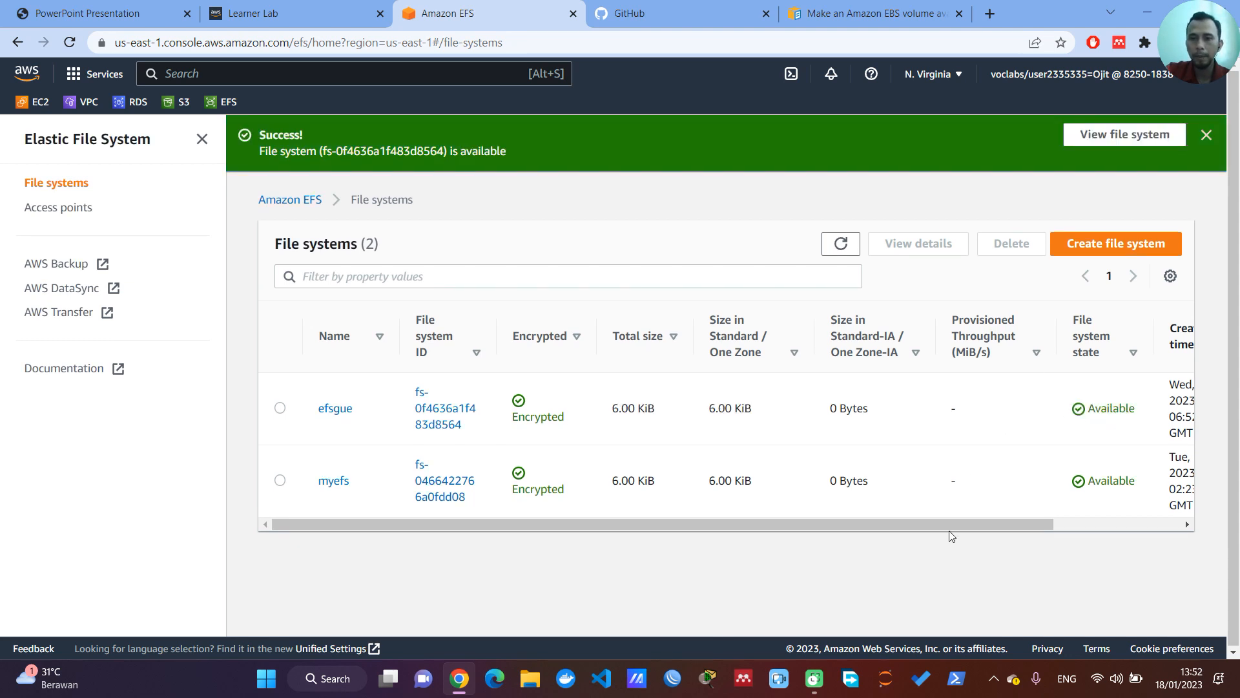
pyautogui.moveTo(951, 526)
pyautogui.mouseDown()
pyautogui.moveTo(1025, 518)
pyautogui.moveTo(931, 514)
pyautogui.mouseUp()
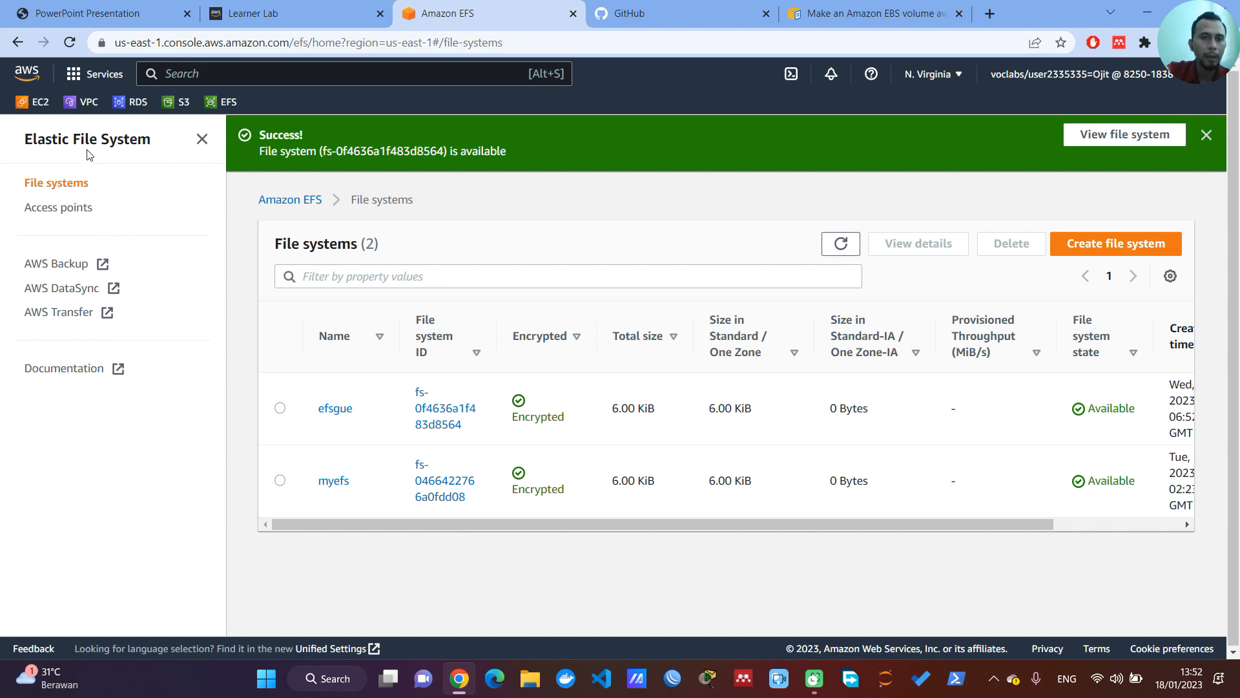
# Step: Go to the EC2 dashboard and start launching a new instance
pyautogui.click(40, 110)
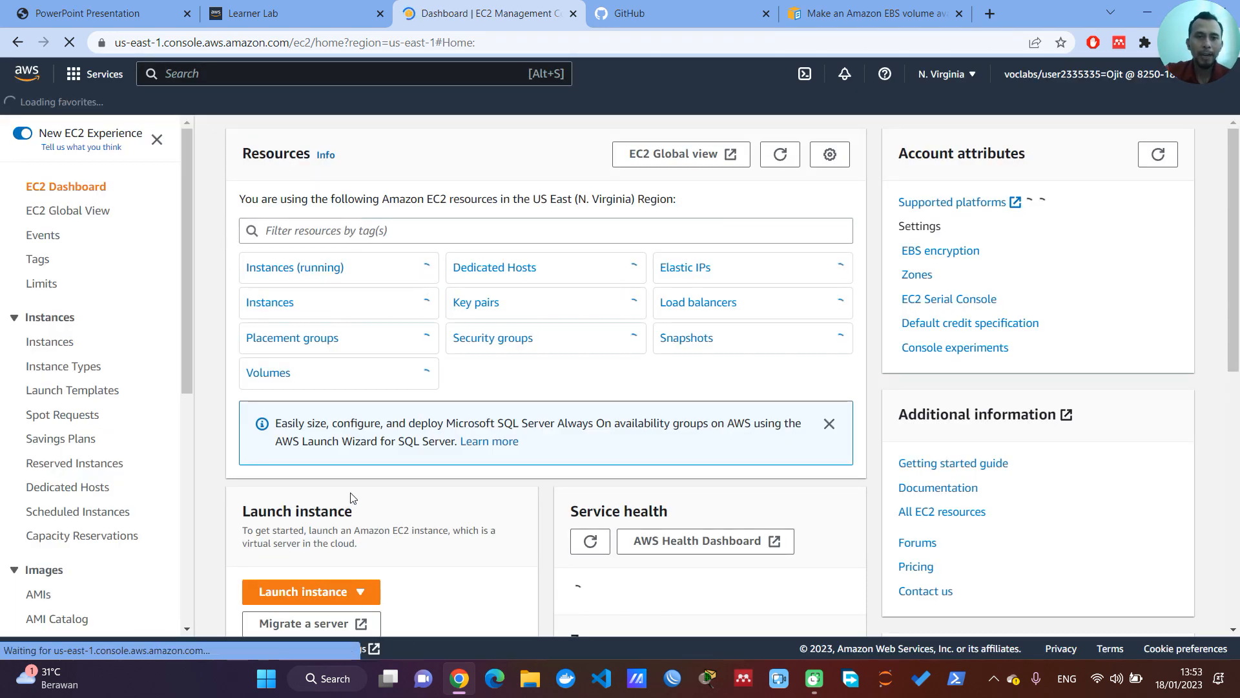
pyautogui.scroll(-2, 359, 479)
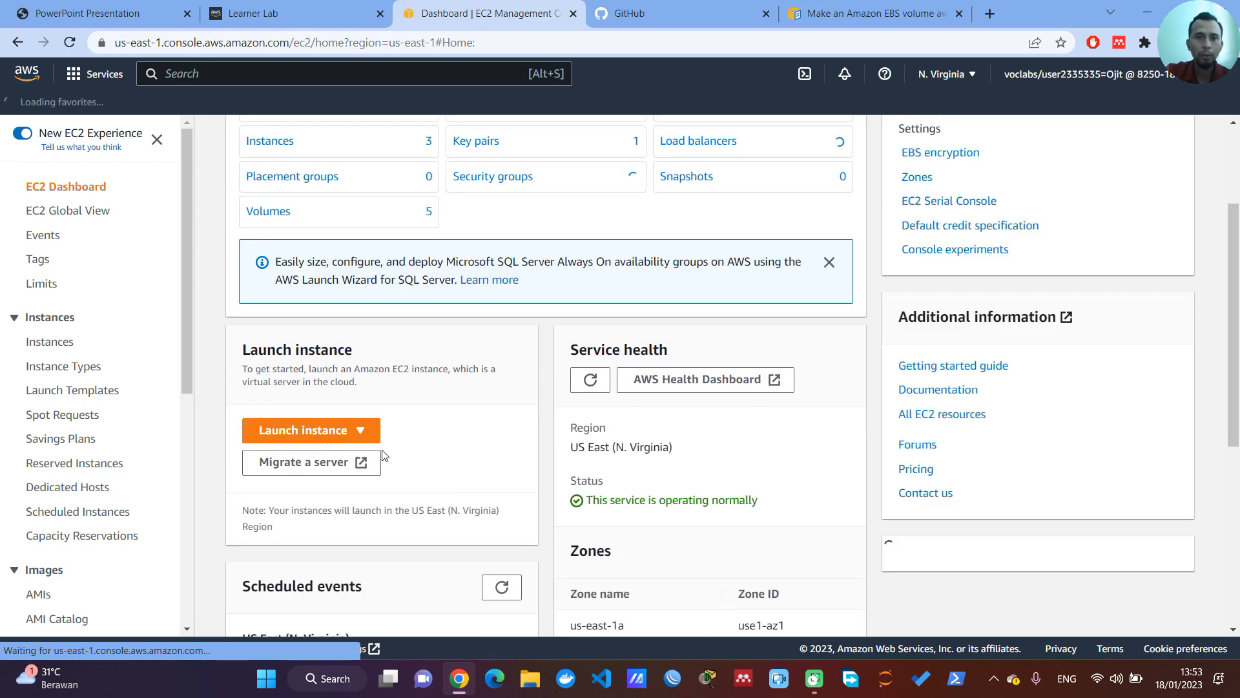
pyautogui.click(343, 438)
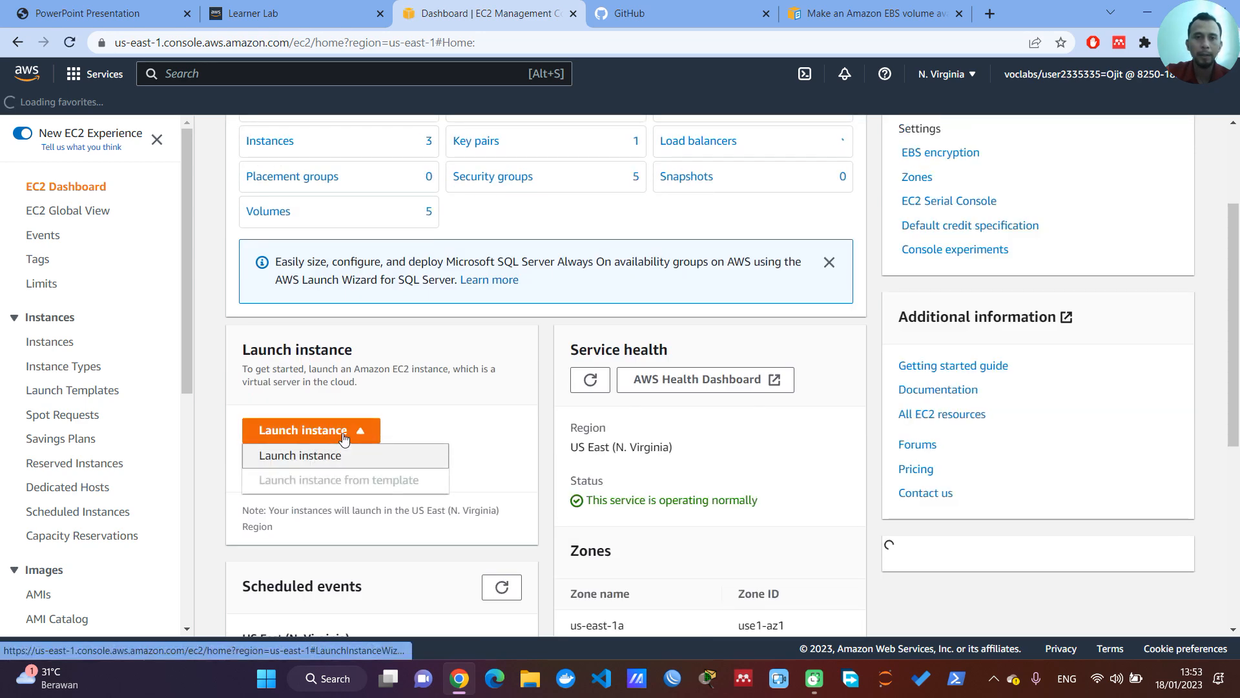
pyautogui.click(337, 456)
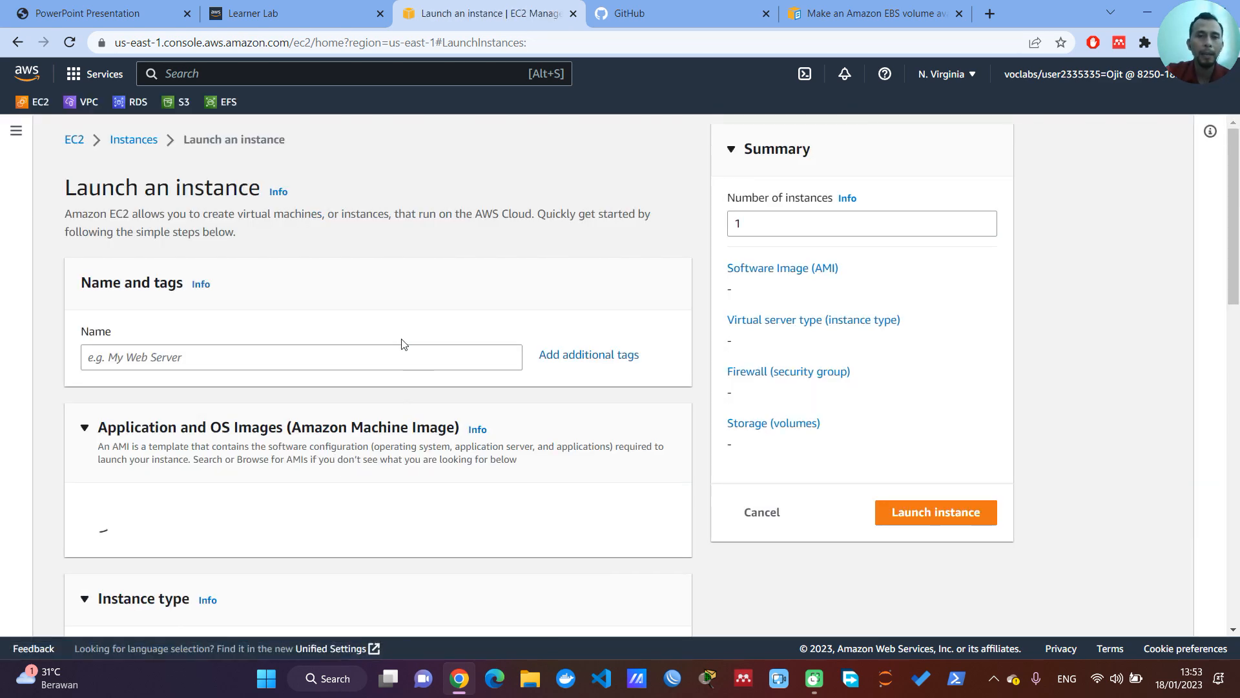
# Step: Consult the project requirements PDF for the name tag and enter "Server AWS" as the instance name
pyautogui.click(382, 360)
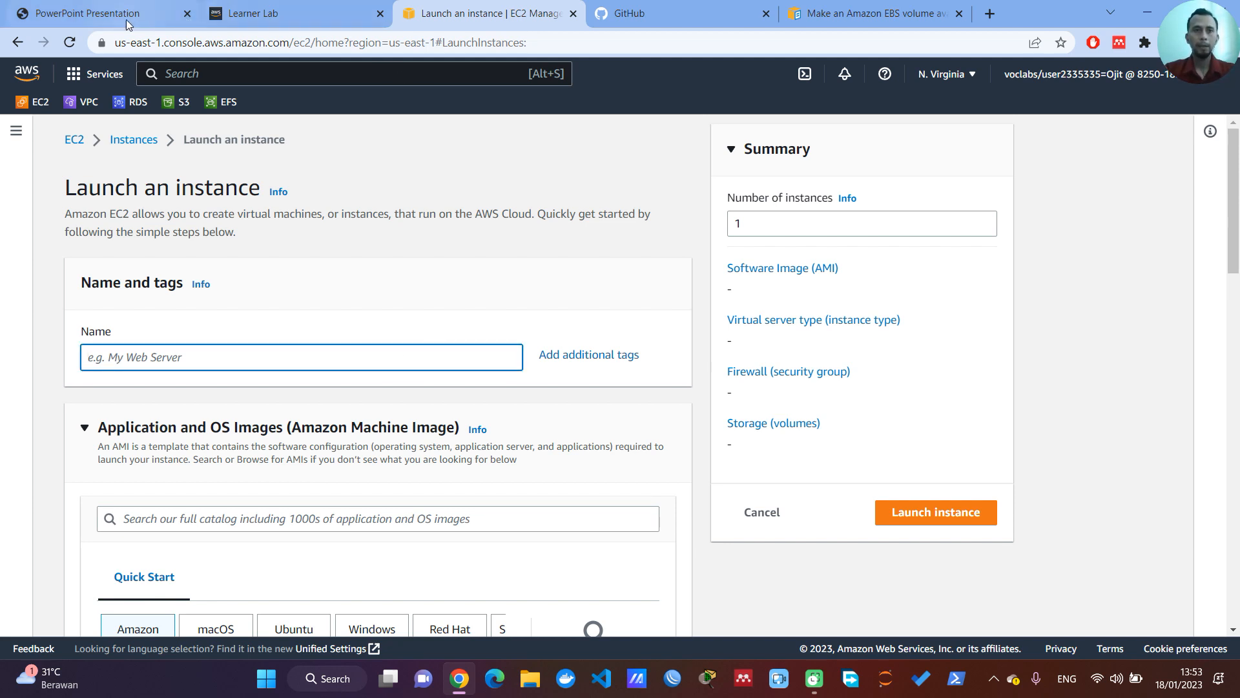
pyautogui.hotkey('ctrl', '1')
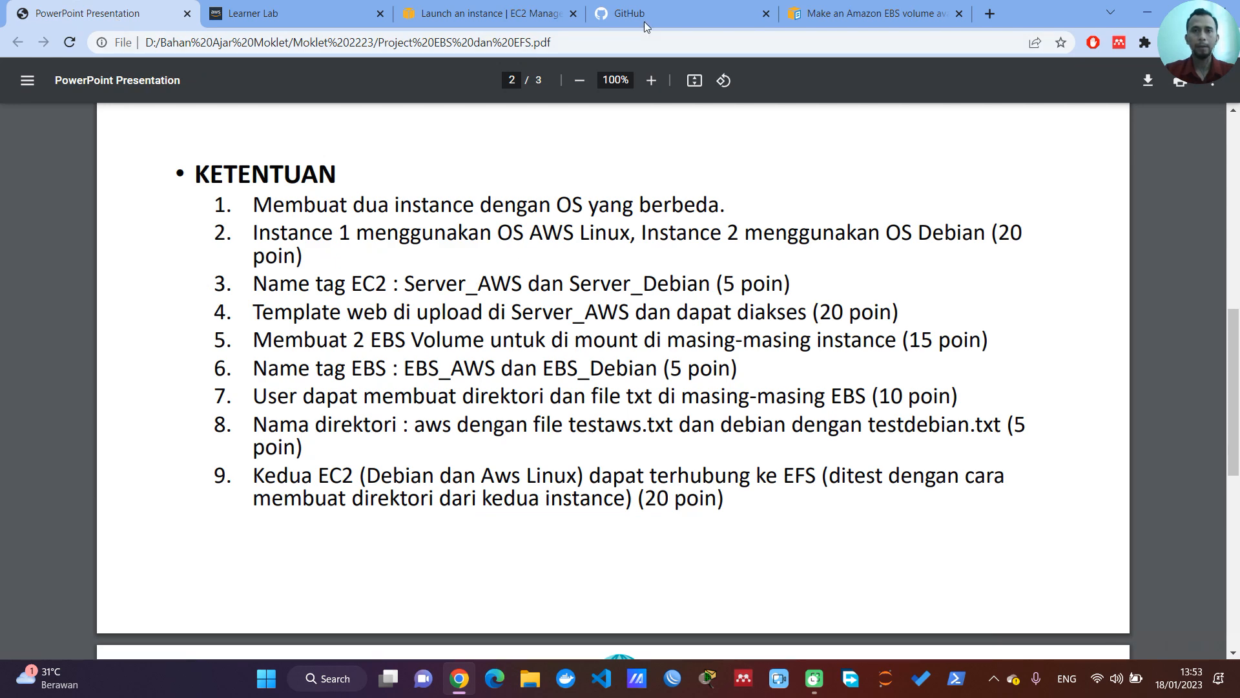
pyautogui.click(445, 12)
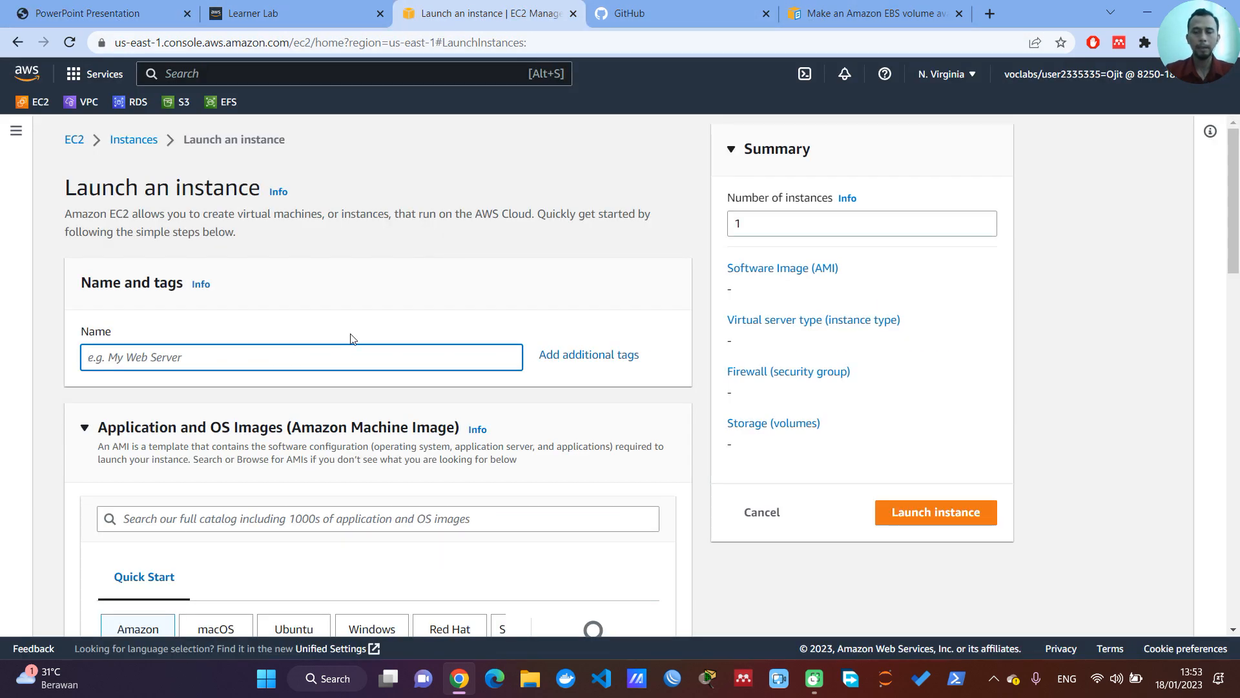
pyautogui.write('Server')
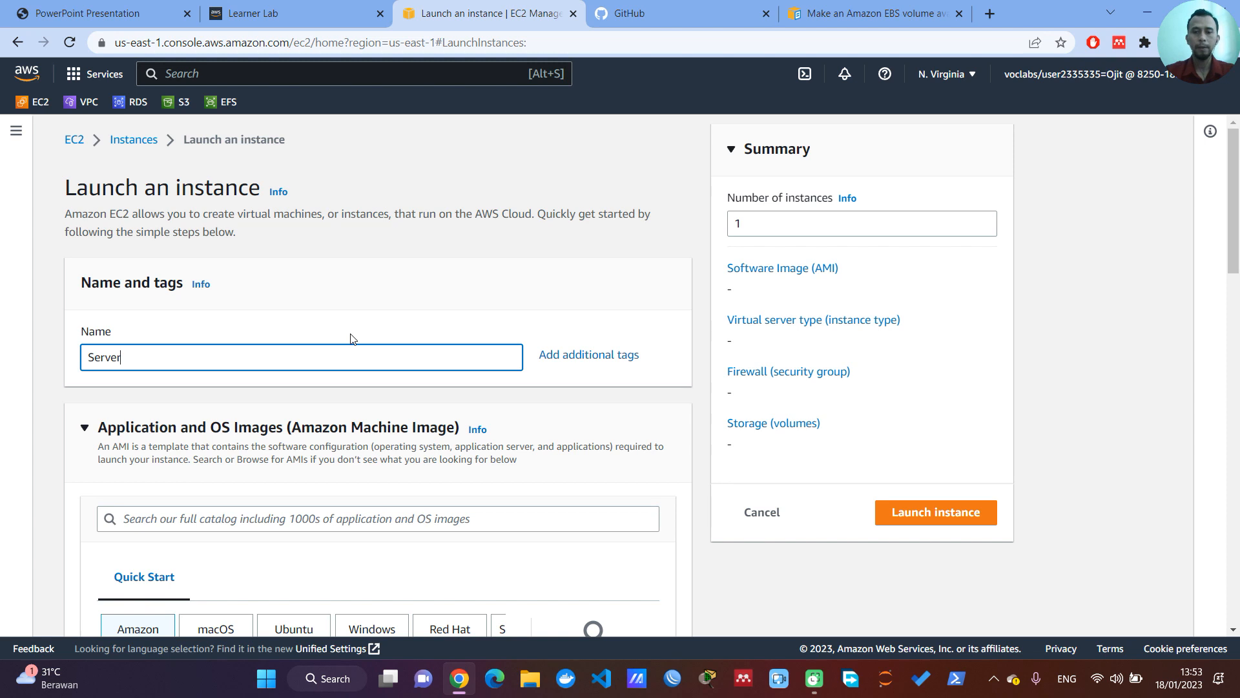
pyautogui.write(' AWS')
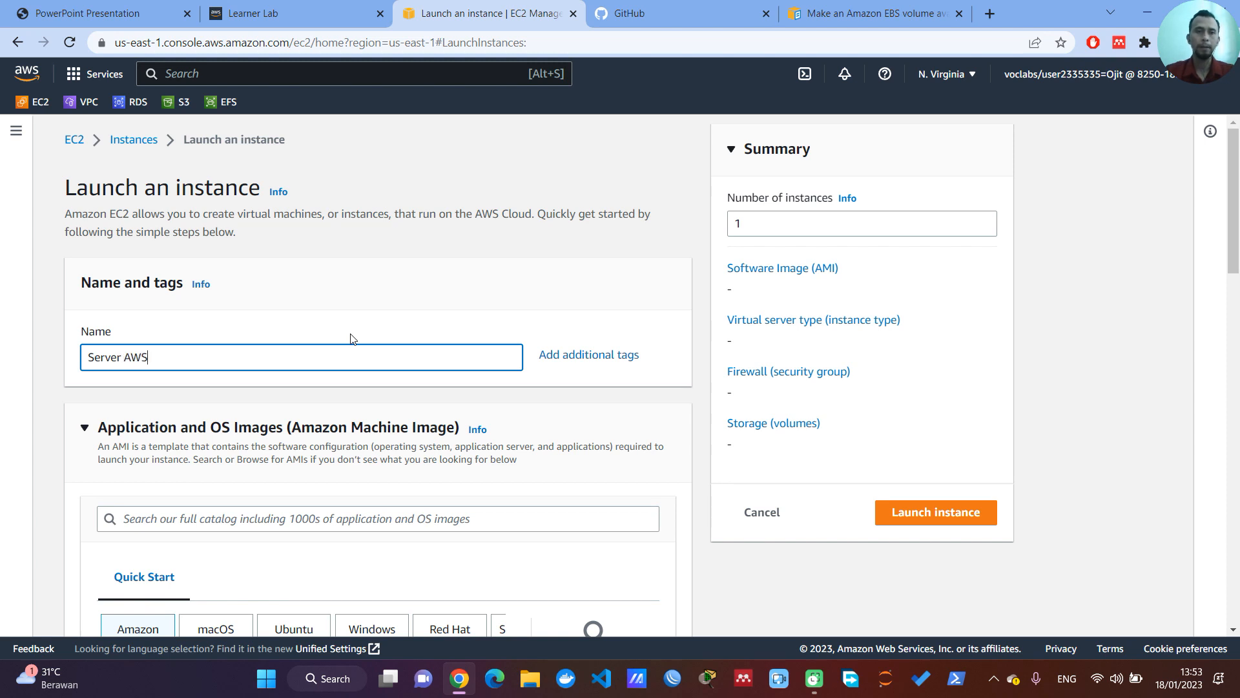
# Step: Recheck the name tag in the requirements PDF and correct the instance name to Server_AWS
pyautogui.click(108, 12)
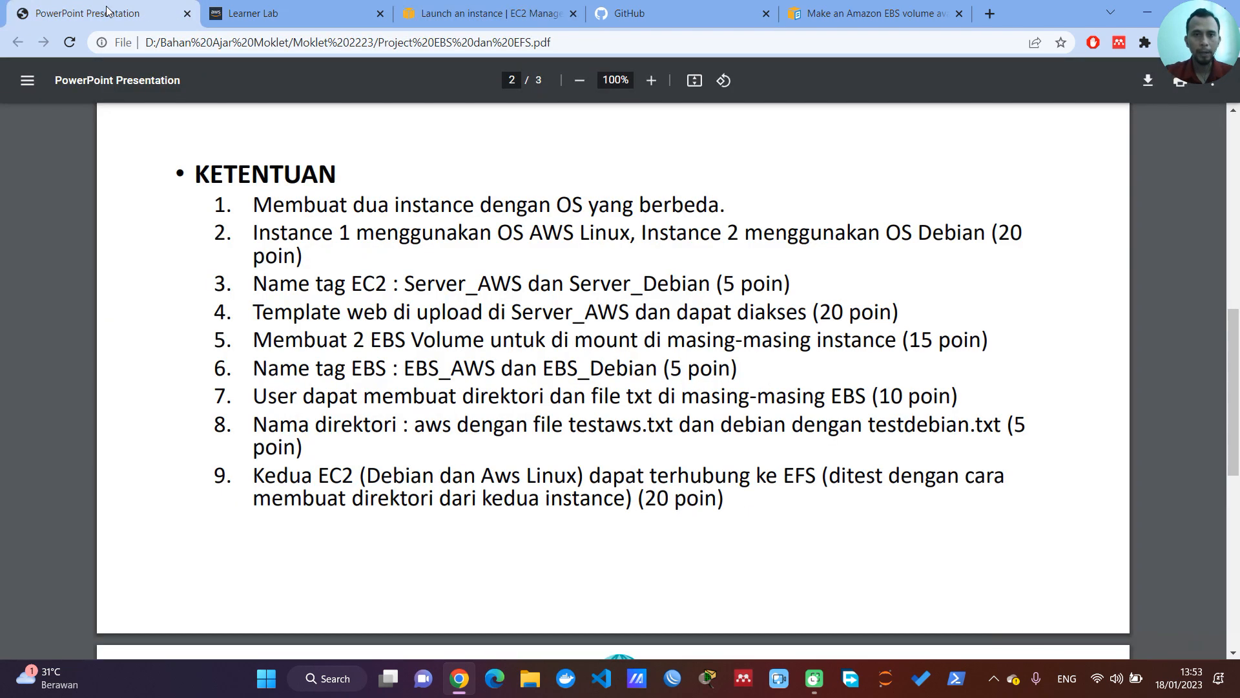
pyautogui.click(426, 13)
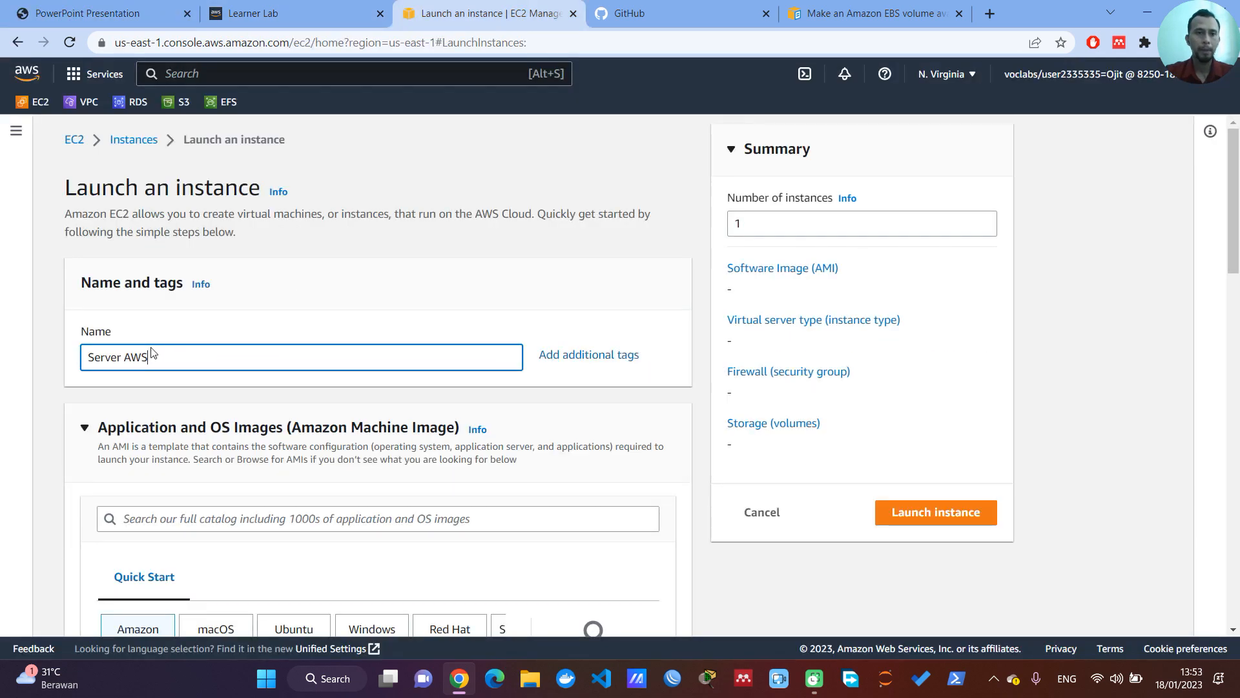
pyautogui.click(124, 357)
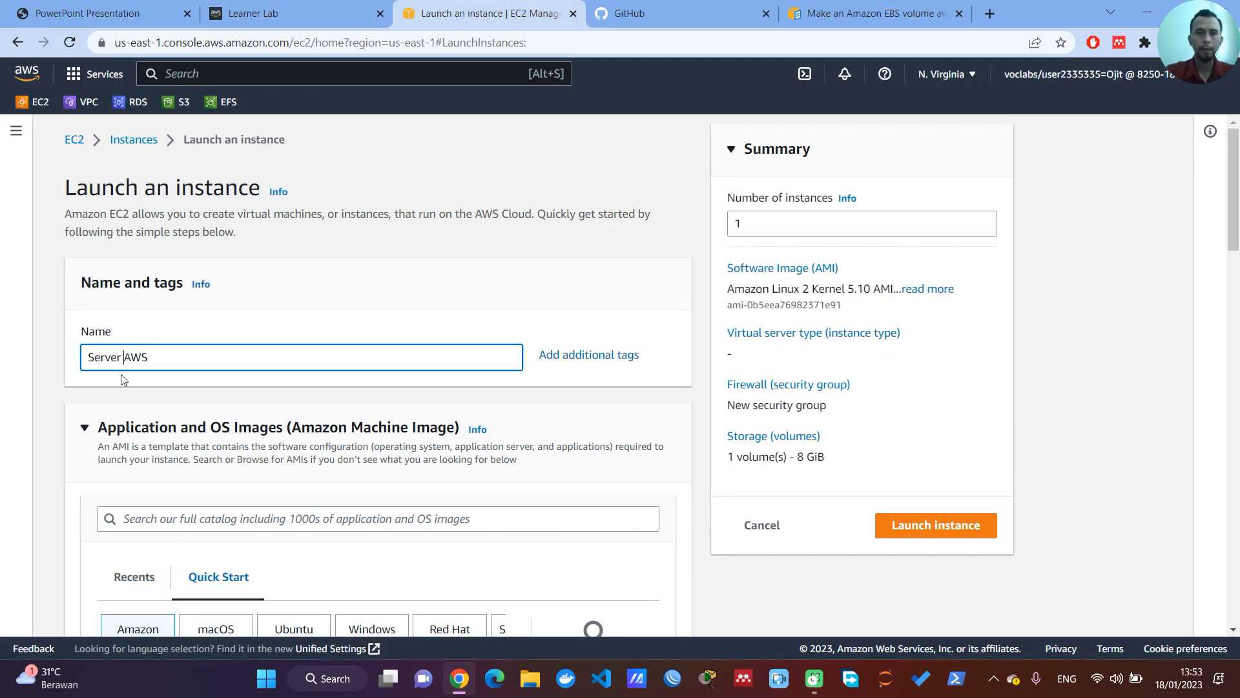
pyautogui.write('_')
pyautogui.press('Left')
pyautogui.press('BackSpace')
# Step: Choose Amazon Linux as the operating system image and review its AMI and architecture settings
pyautogui.scroll(-1, 282, 385)
pyautogui.scroll(-1, 282, 386)
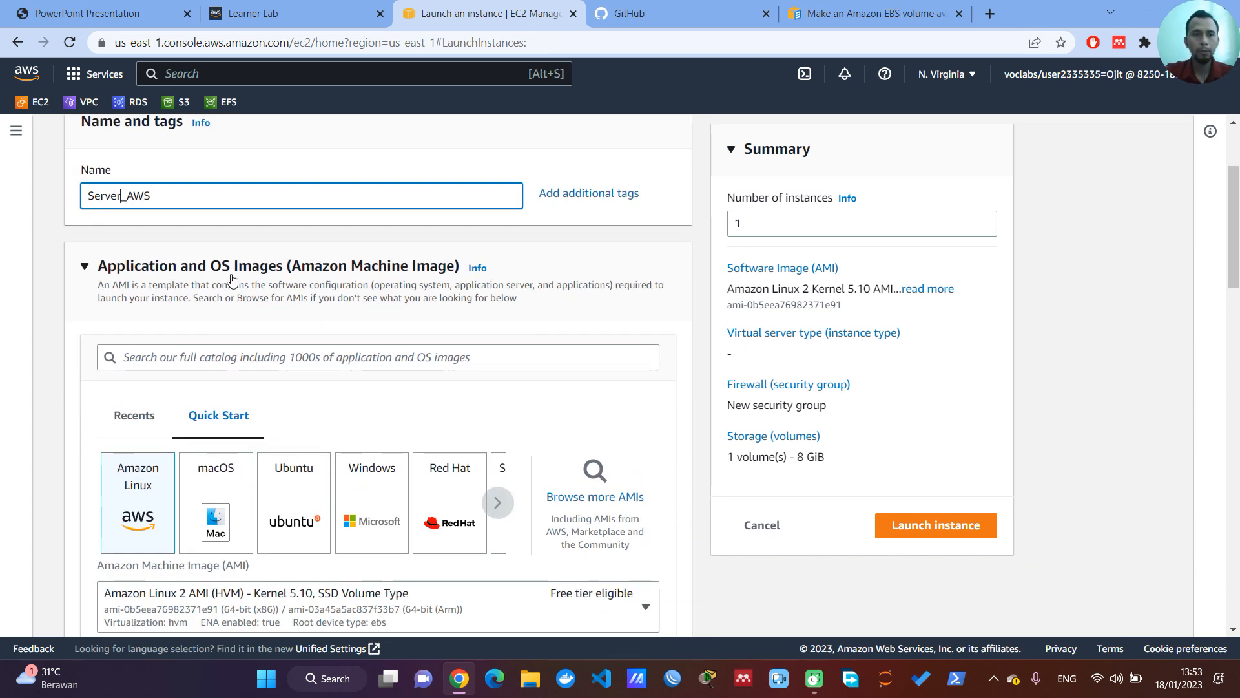
pyautogui.click(130, 507)
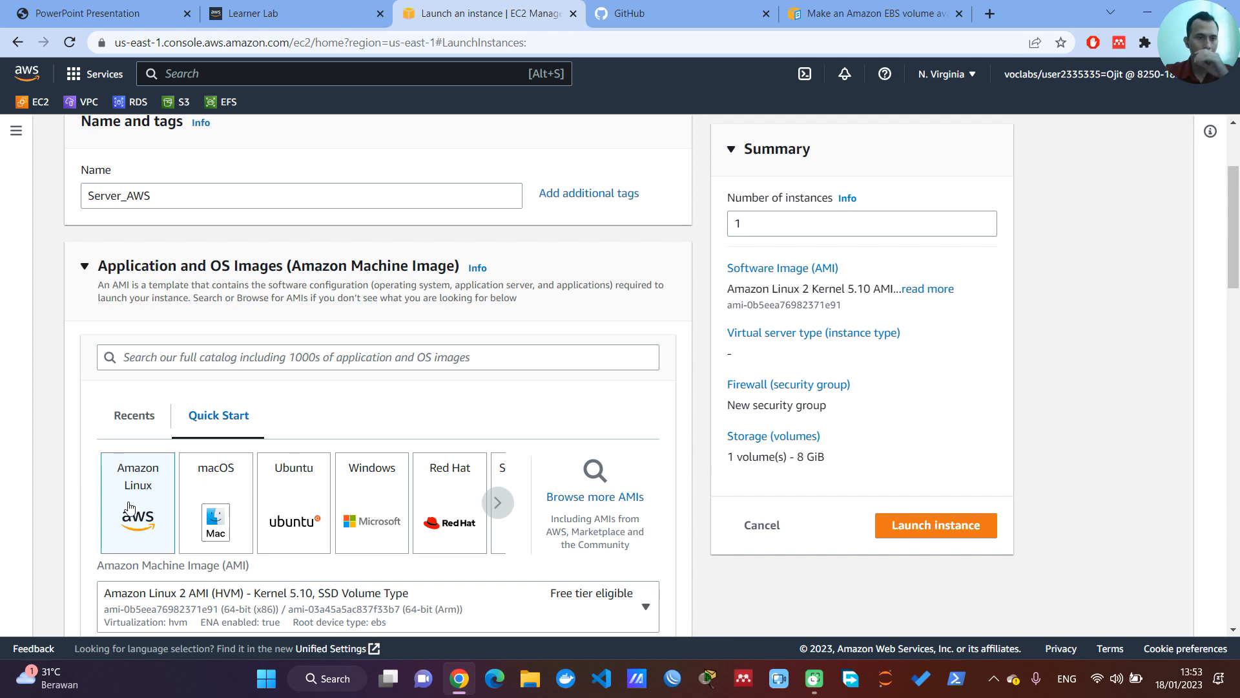
pyautogui.scroll(-1, 294, 379)
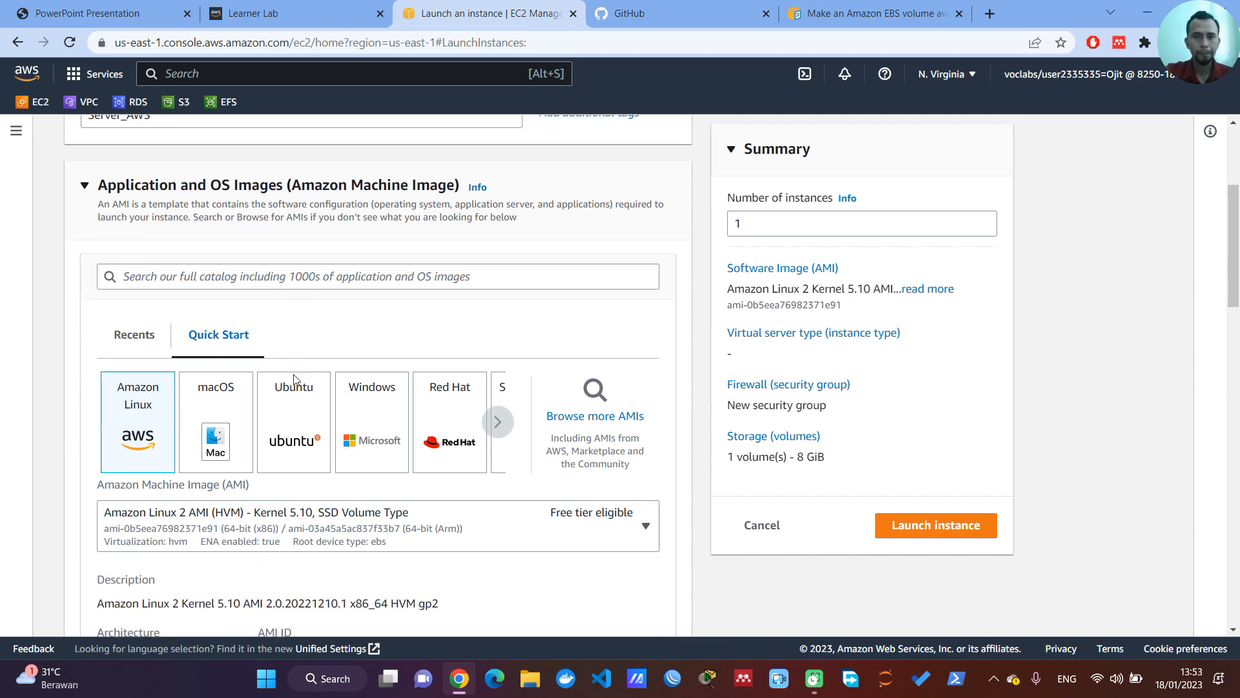
pyautogui.scroll(-3, 293, 379)
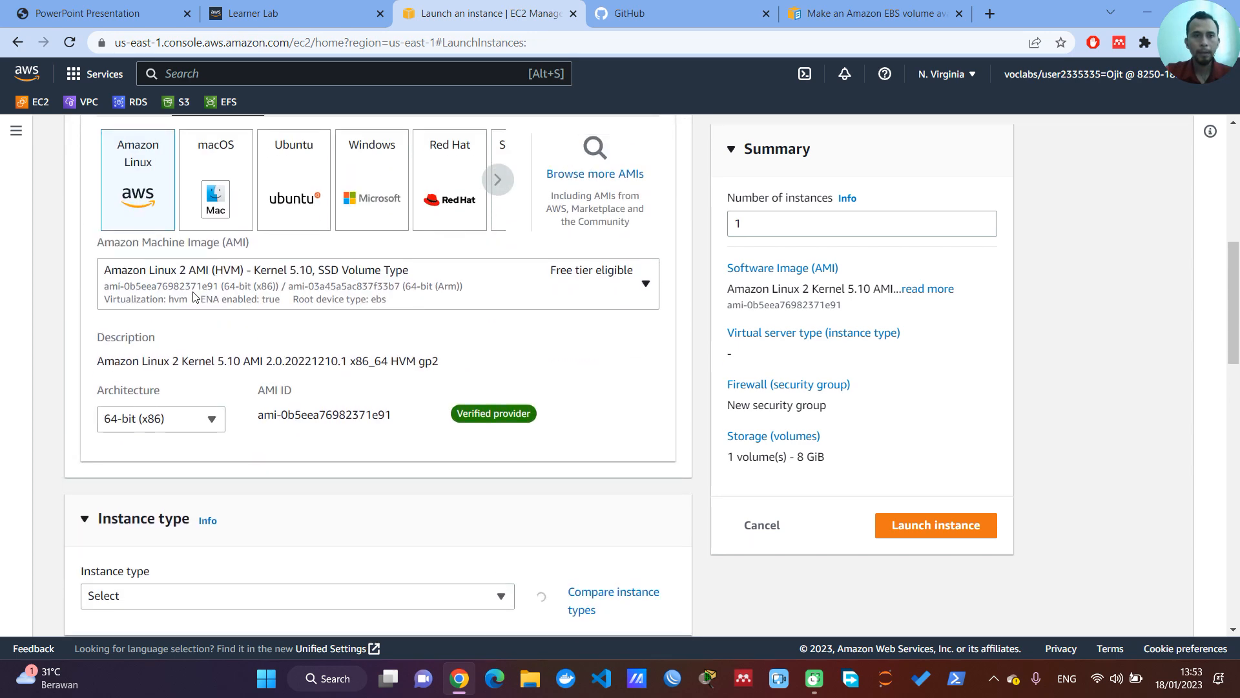
pyautogui.scroll(-1, 203, 349)
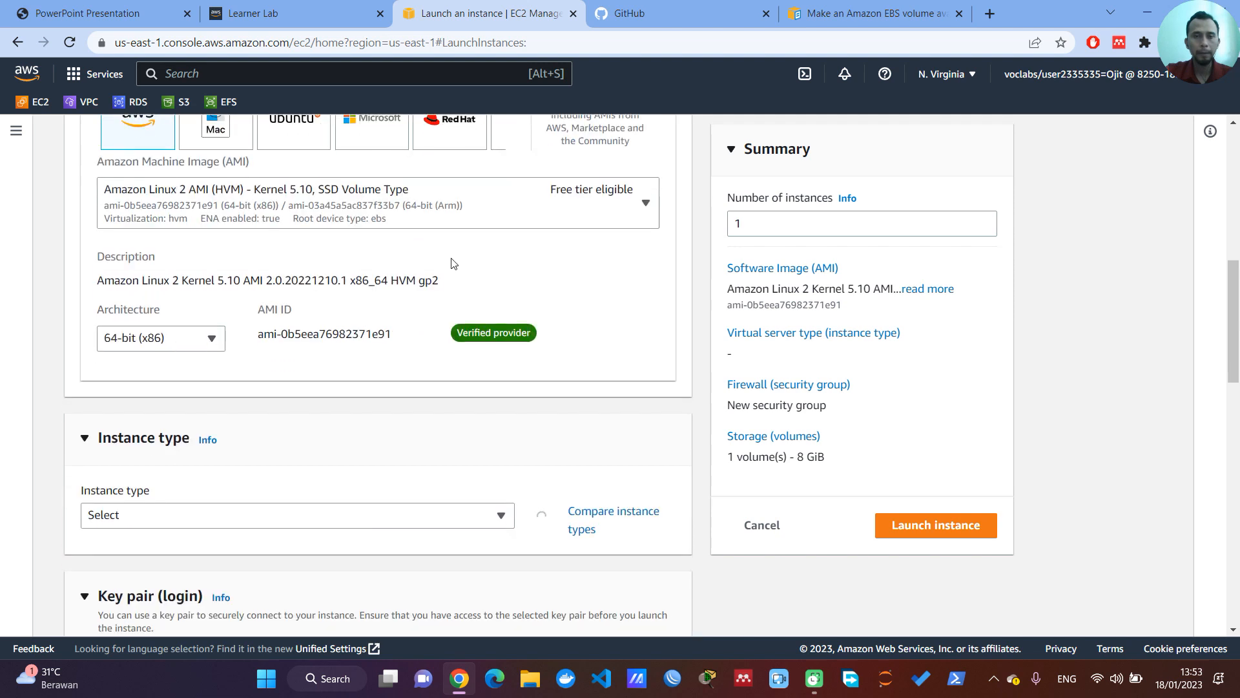
pyautogui.scroll(-1, 290, 326)
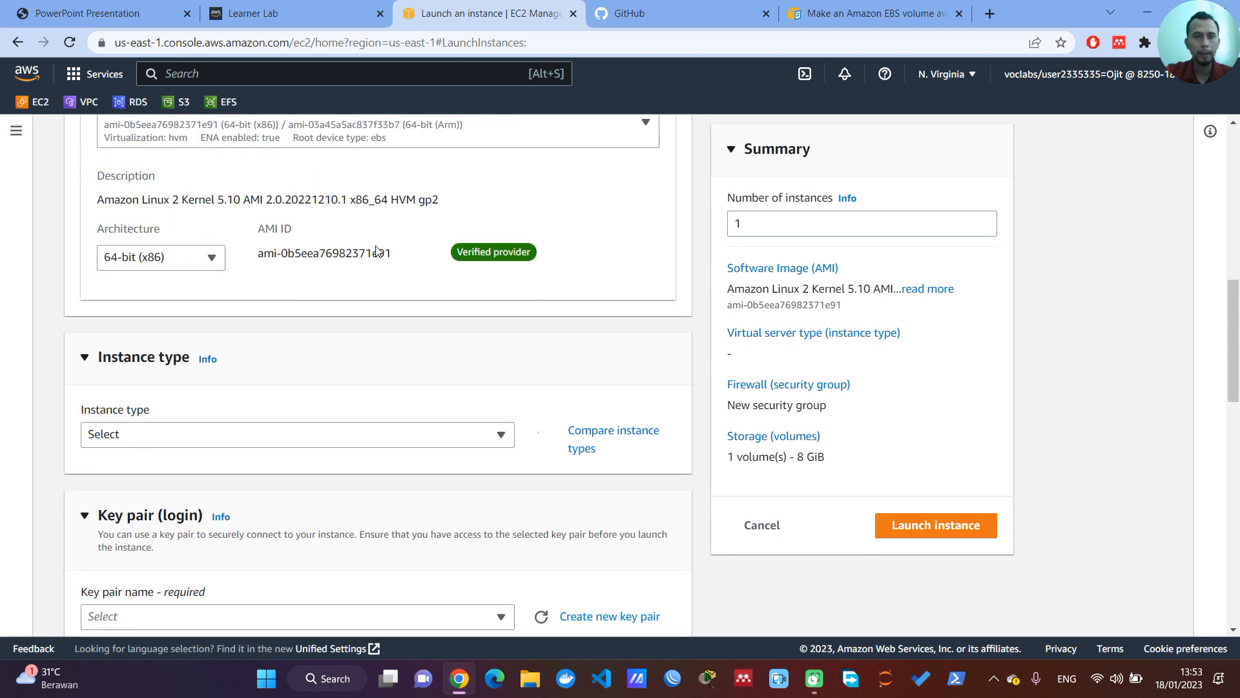
pyautogui.scroll(-1, 342, 268)
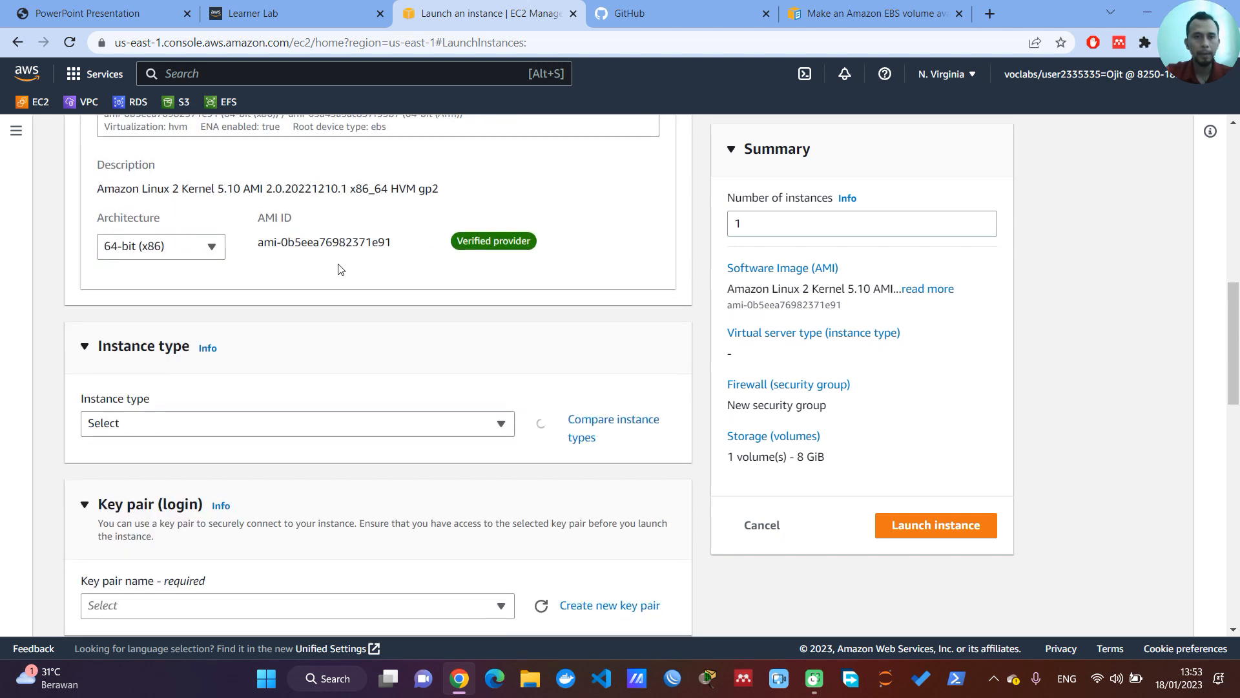
pyautogui.scroll(-2, 323, 310)
pyautogui.click(292, 283)
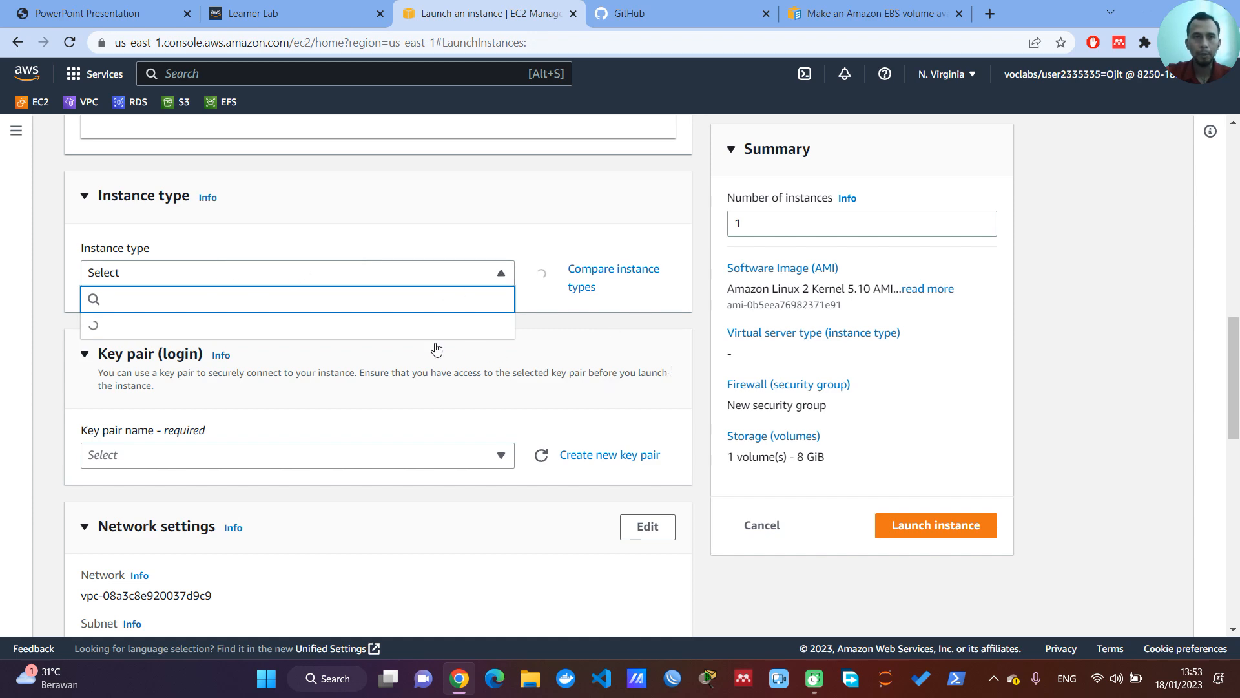
pyautogui.scroll(3, 434, 349)
pyautogui.scroll(-6, 433, 347)
pyautogui.scroll(4, 432, 343)
pyautogui.scroll(-1, 432, 336)
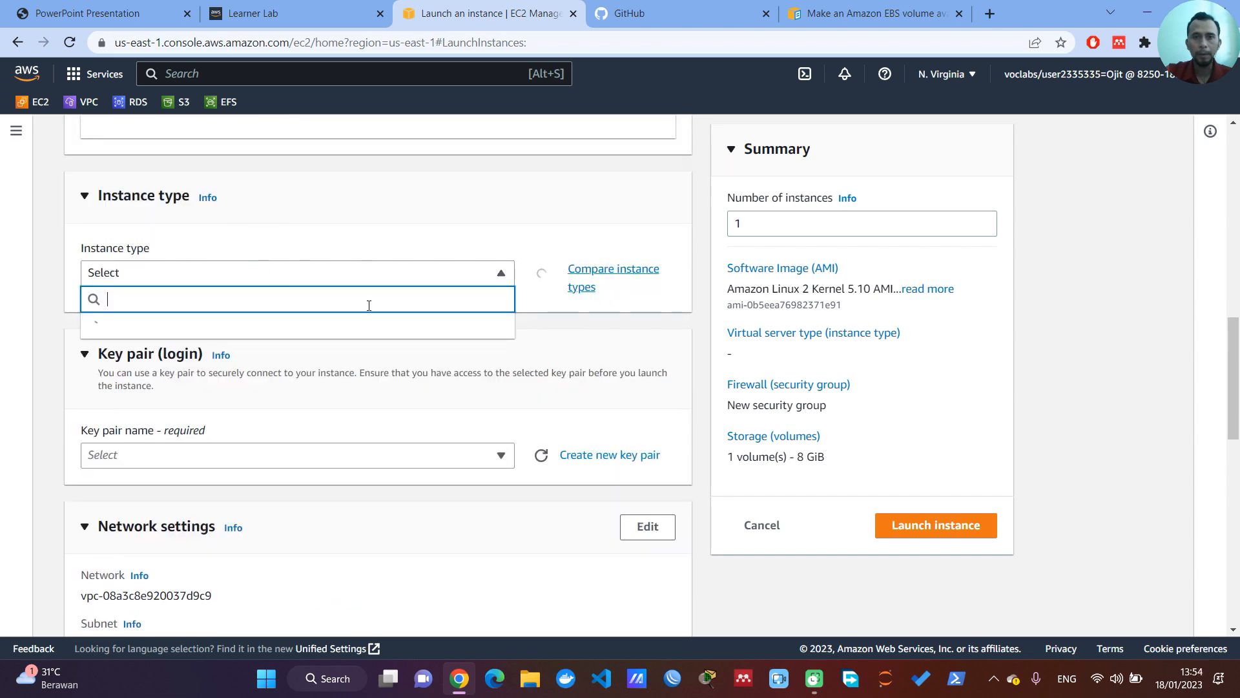
pyautogui.click(1091, 310)
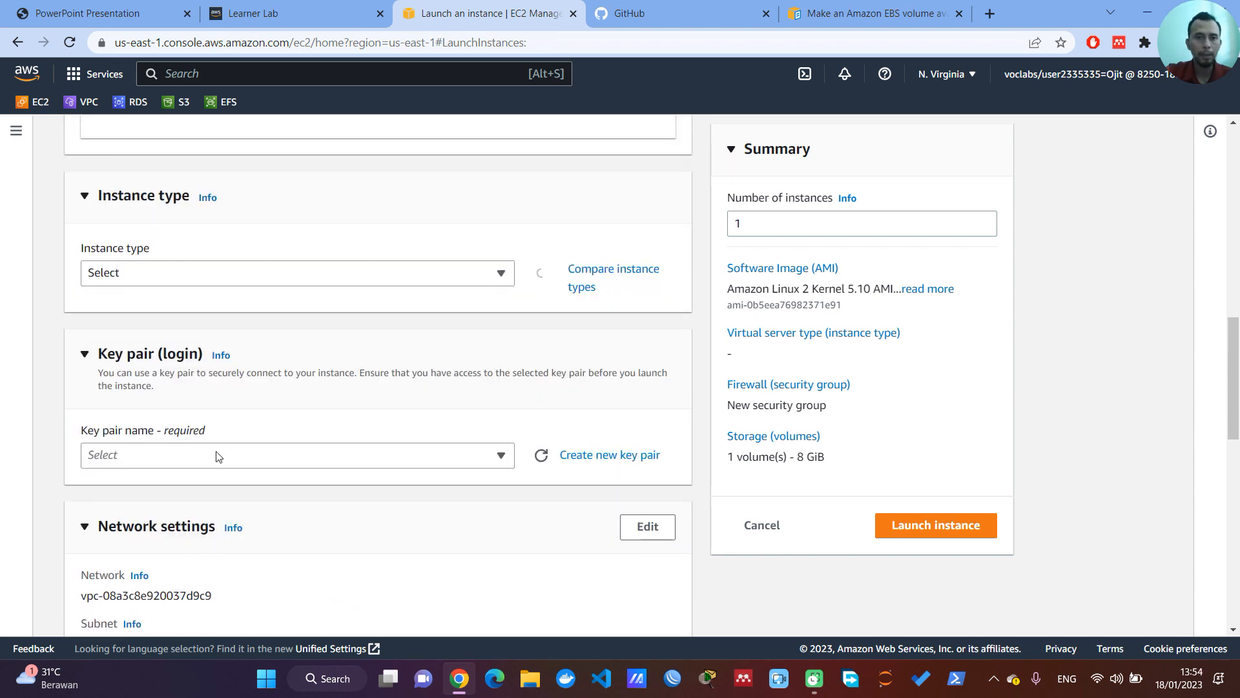
pyautogui.click(233, 460)
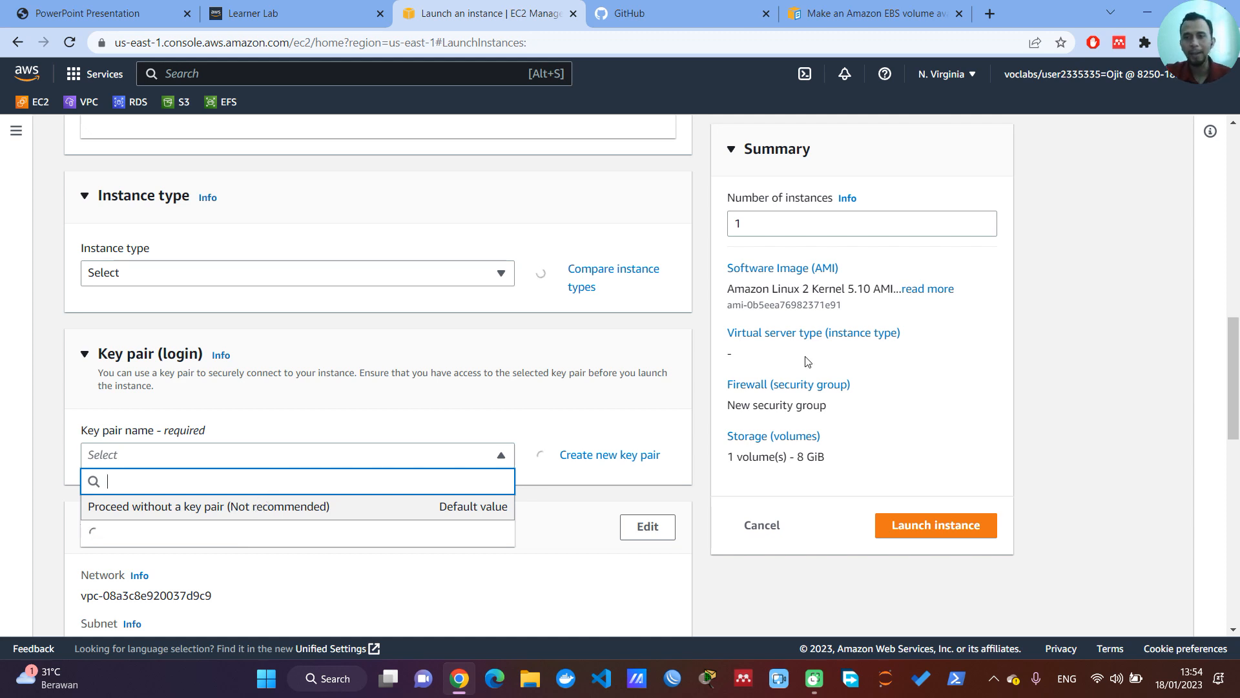
pyautogui.click(1066, 404)
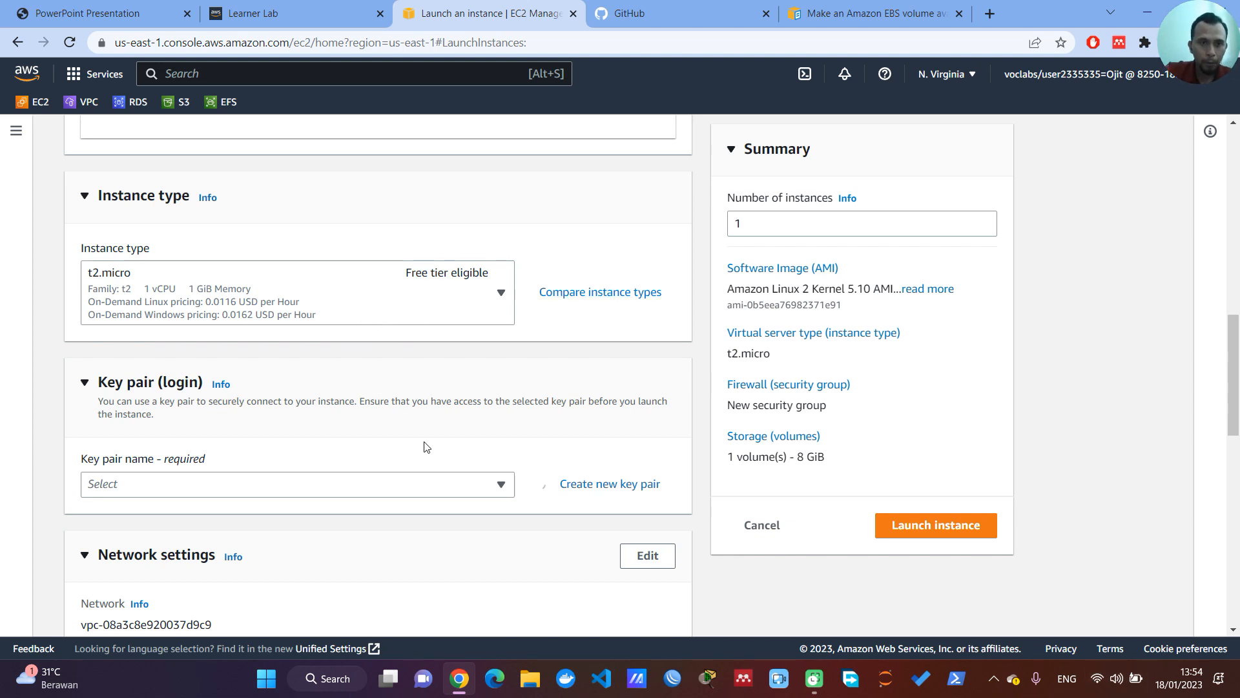
# Step: Look through the available key pairs for the instance login and check the computer's network connection
pyautogui.click(471, 491)
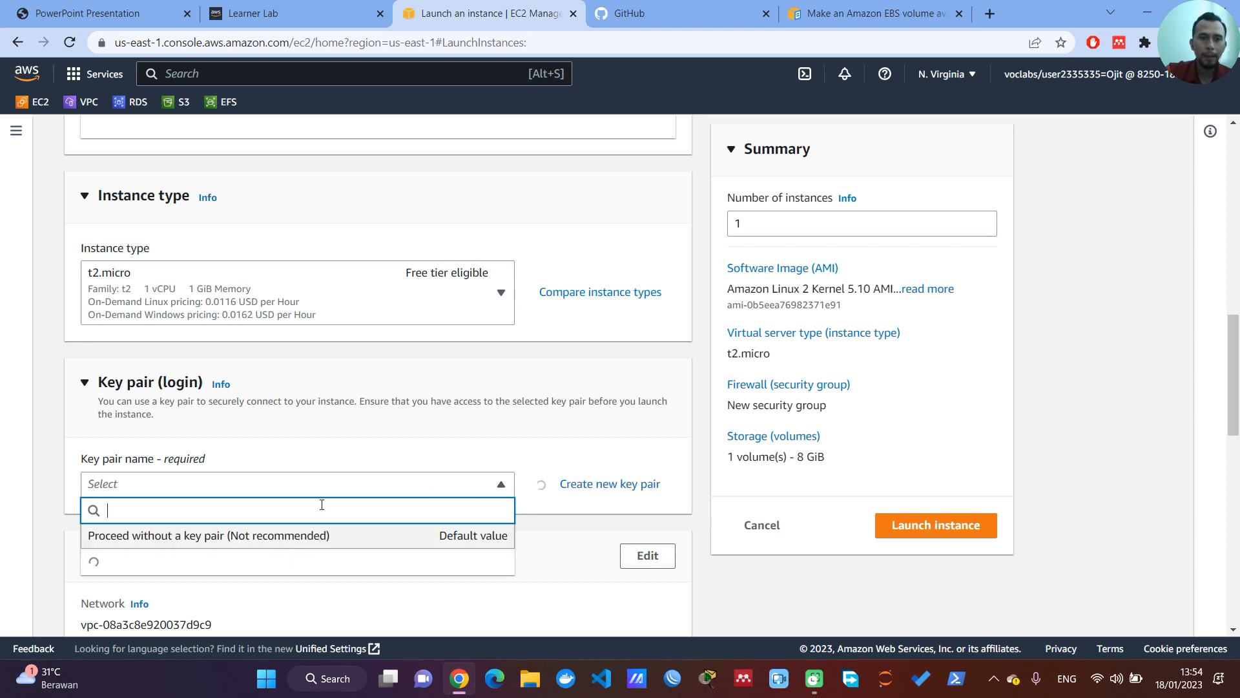
pyautogui.scroll(-1, 319, 508)
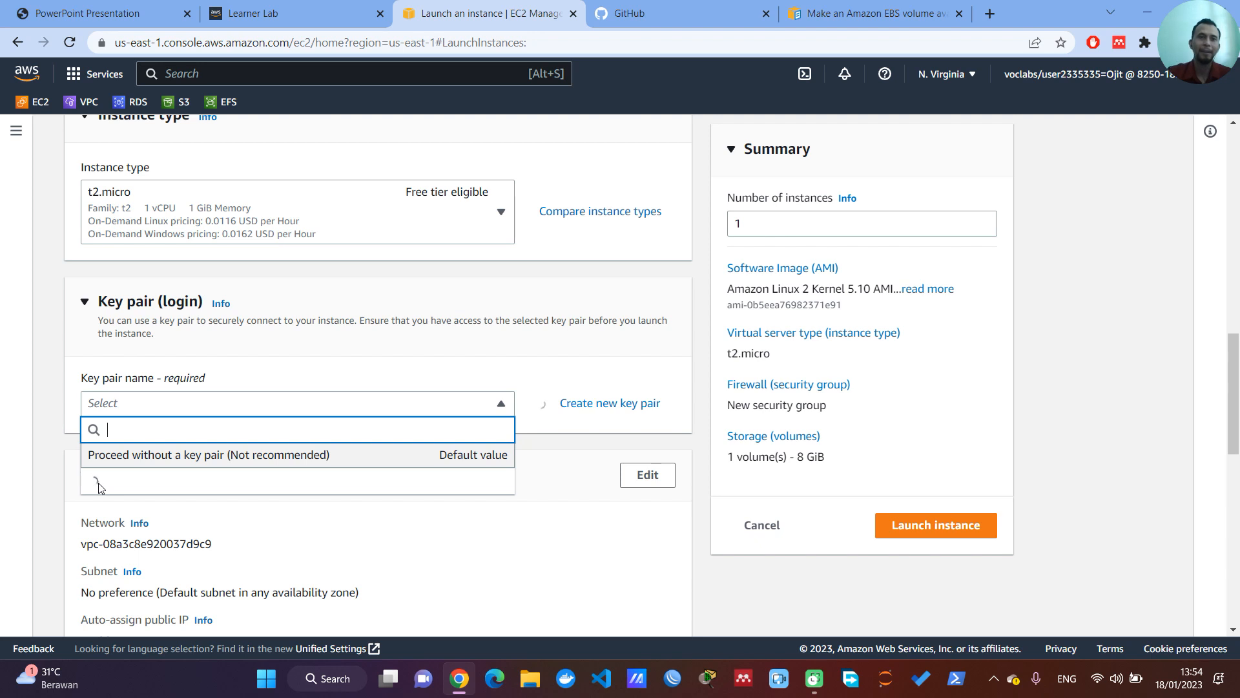
pyautogui.scroll(-1, 54, 445)
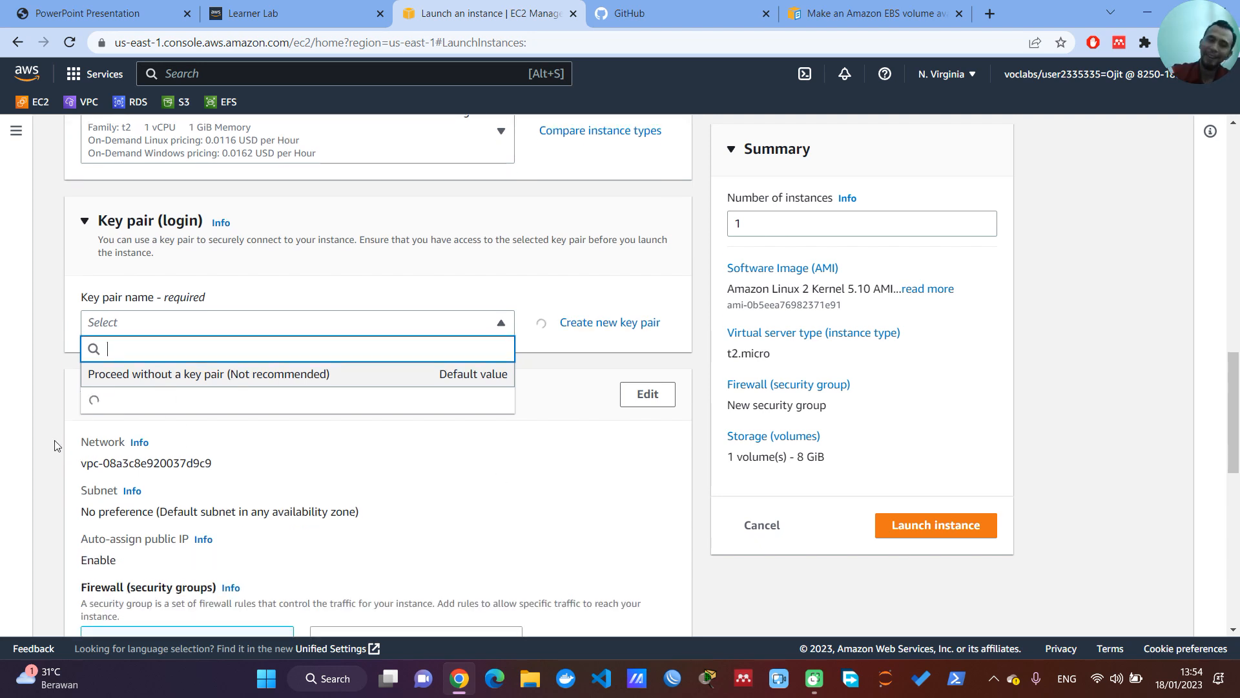
pyautogui.scroll(-4, 538, 360)
pyautogui.scroll(3, 538, 361)
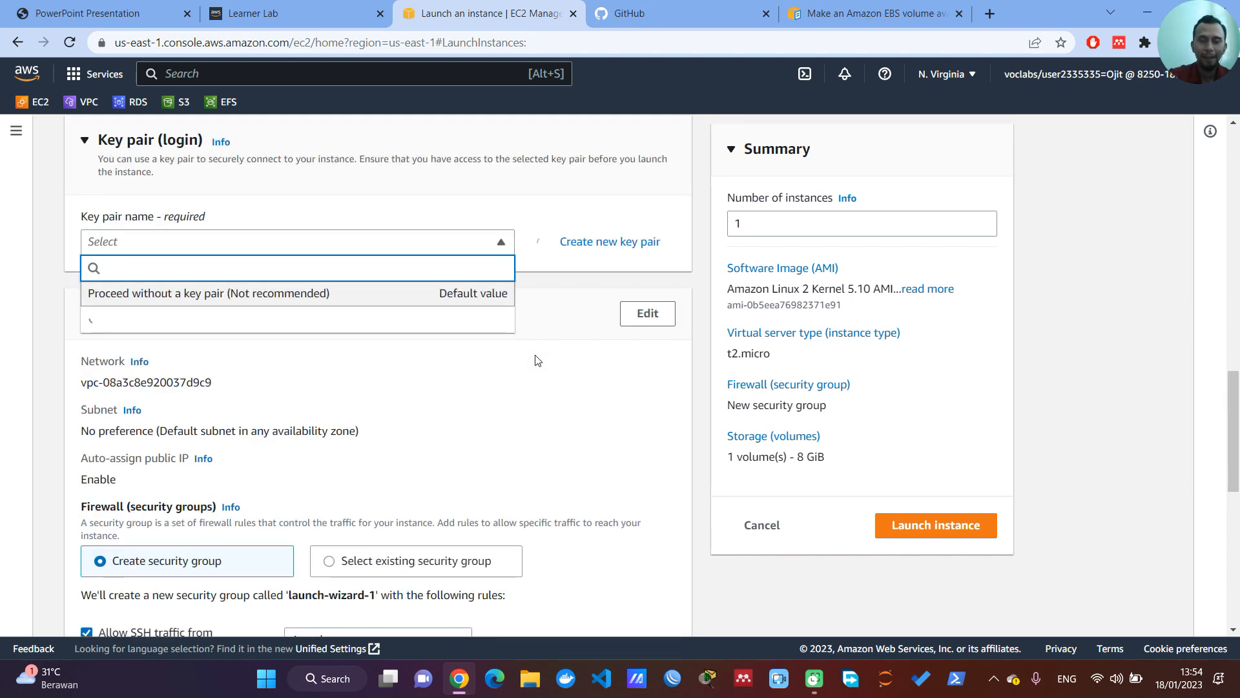
pyautogui.click(1097, 682)
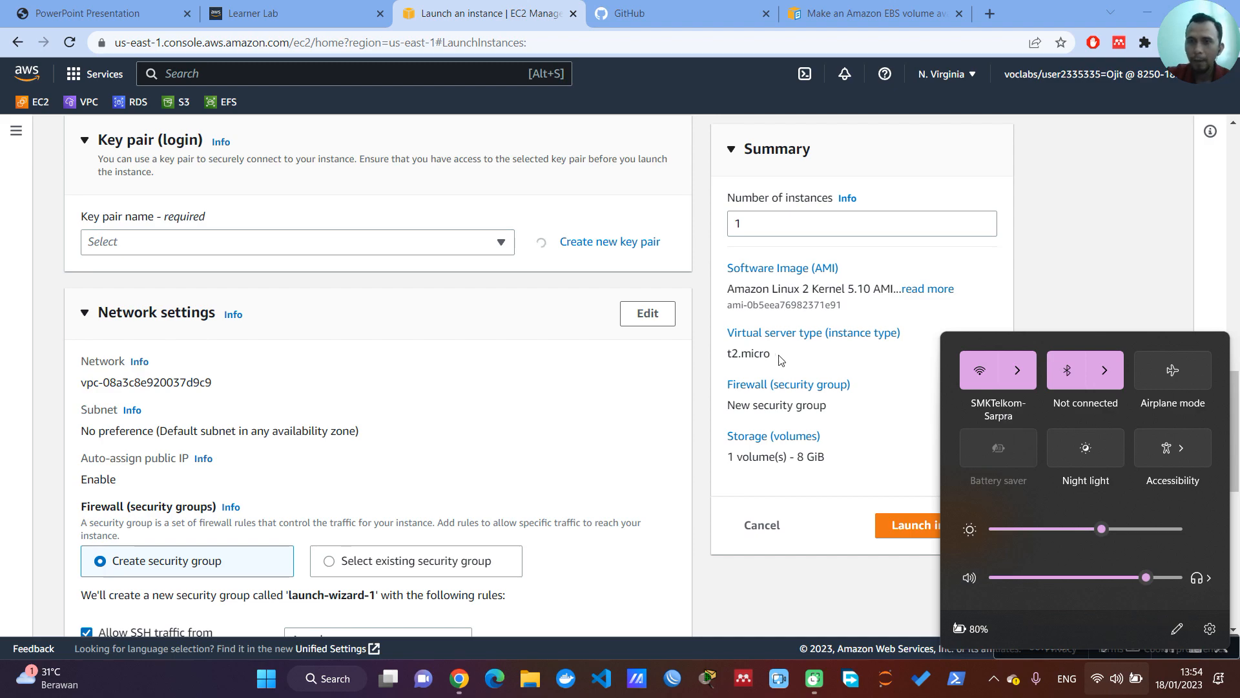
pyautogui.click(282, 254)
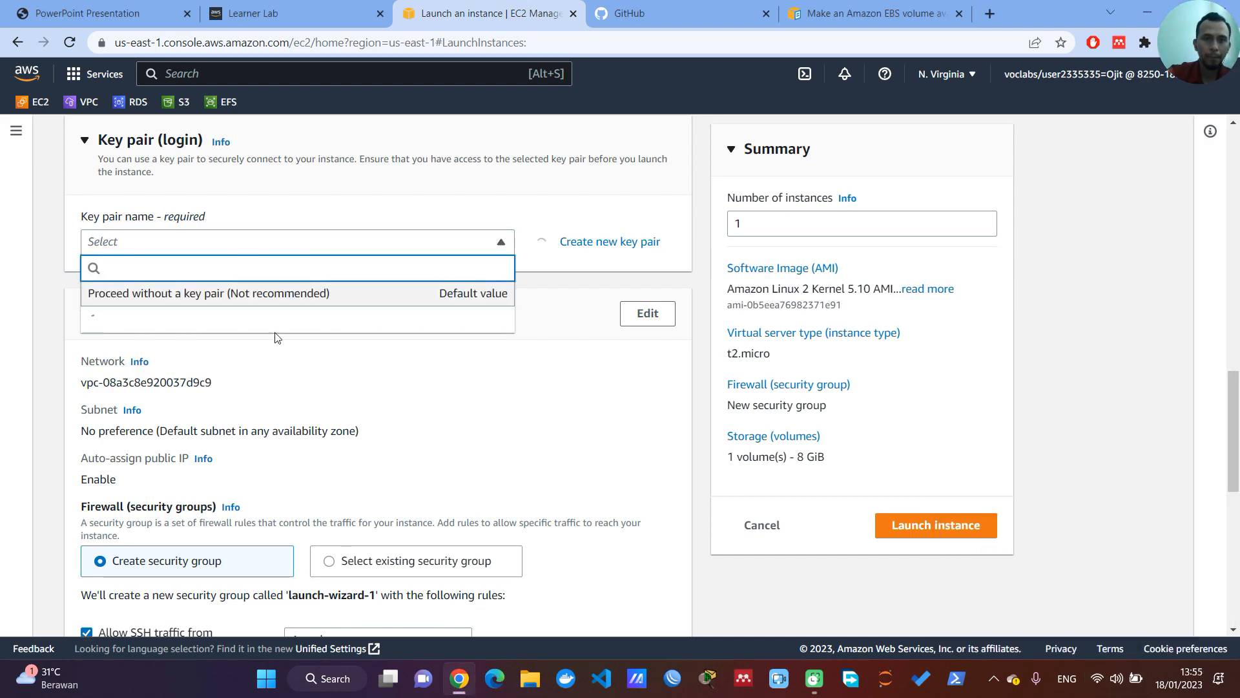
pyautogui.scroll(10, 506, 337)
pyautogui.scroll(-13, 497, 362)
pyautogui.scroll(3, 489, 296)
pyautogui.click(239, 240)
pyautogui.scroll(-3, 378, 352)
pyautogui.scroll(6, 360, 348)
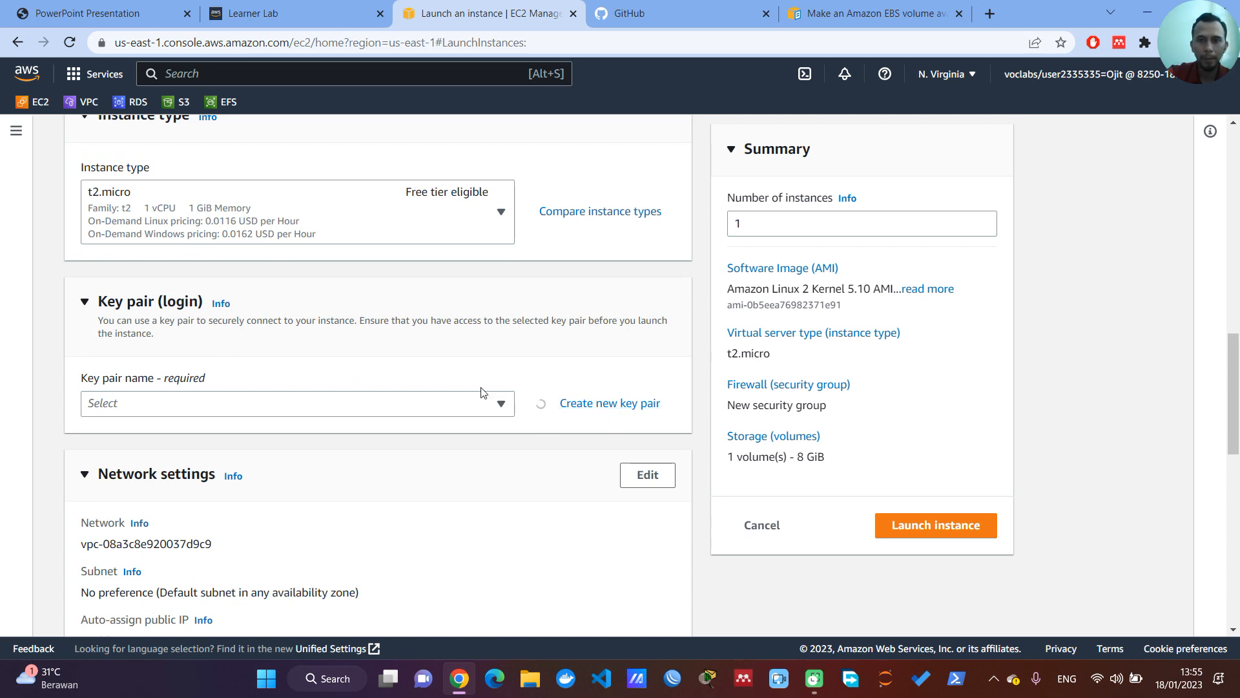
# Step: Edit the network settings and choose subnet-0b2b57bd39567eccc in availability zone us-east-1a of the default VPC
pyautogui.scroll(-3, 484, 392)
pyautogui.scroll(-1, 473, 401)
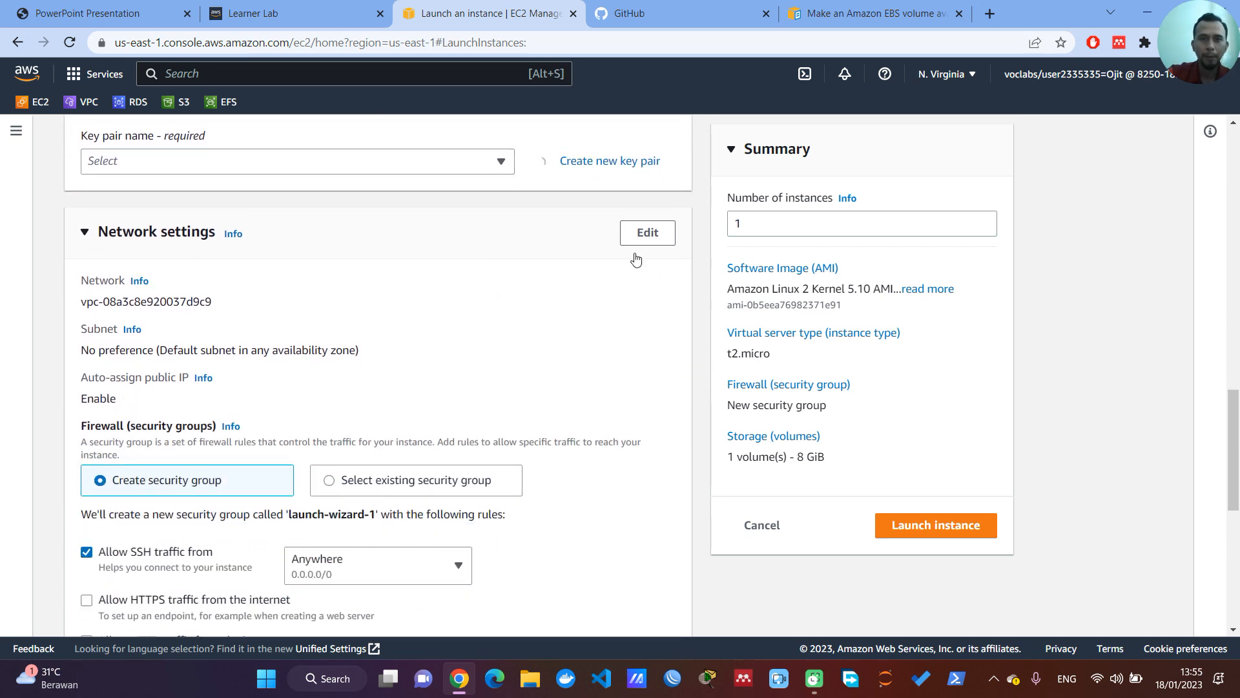
pyautogui.click(647, 234)
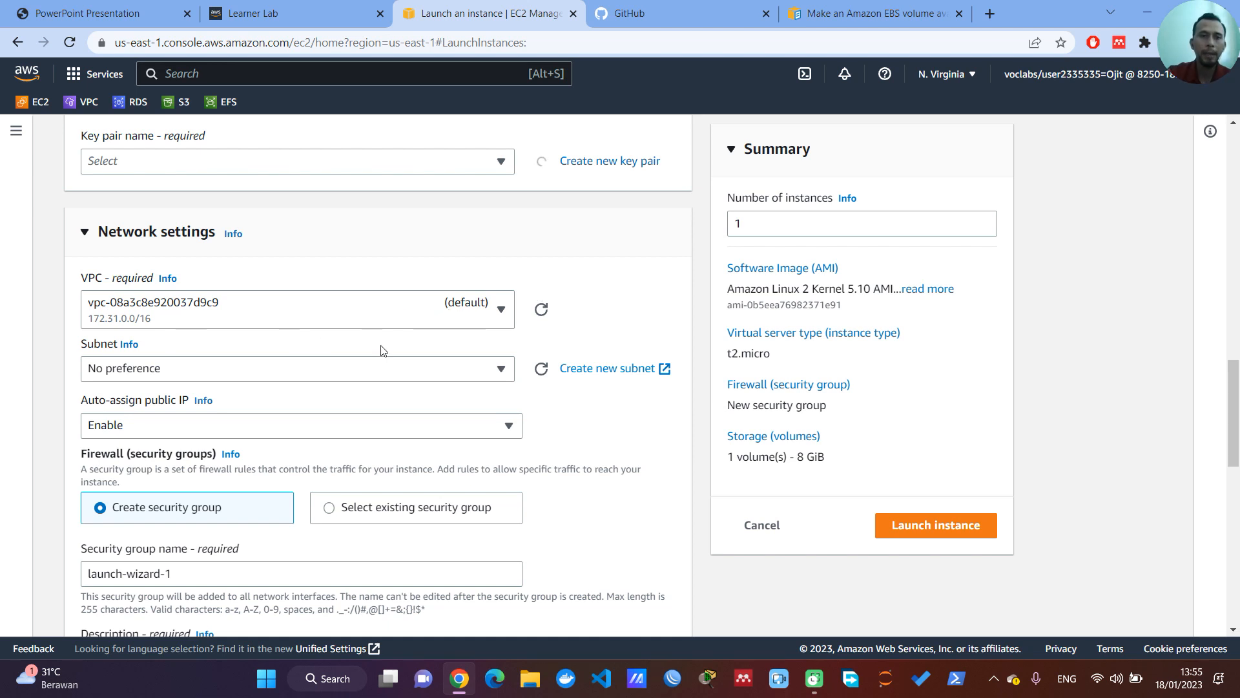
pyautogui.click(381, 323)
pyautogui.click(346, 385)
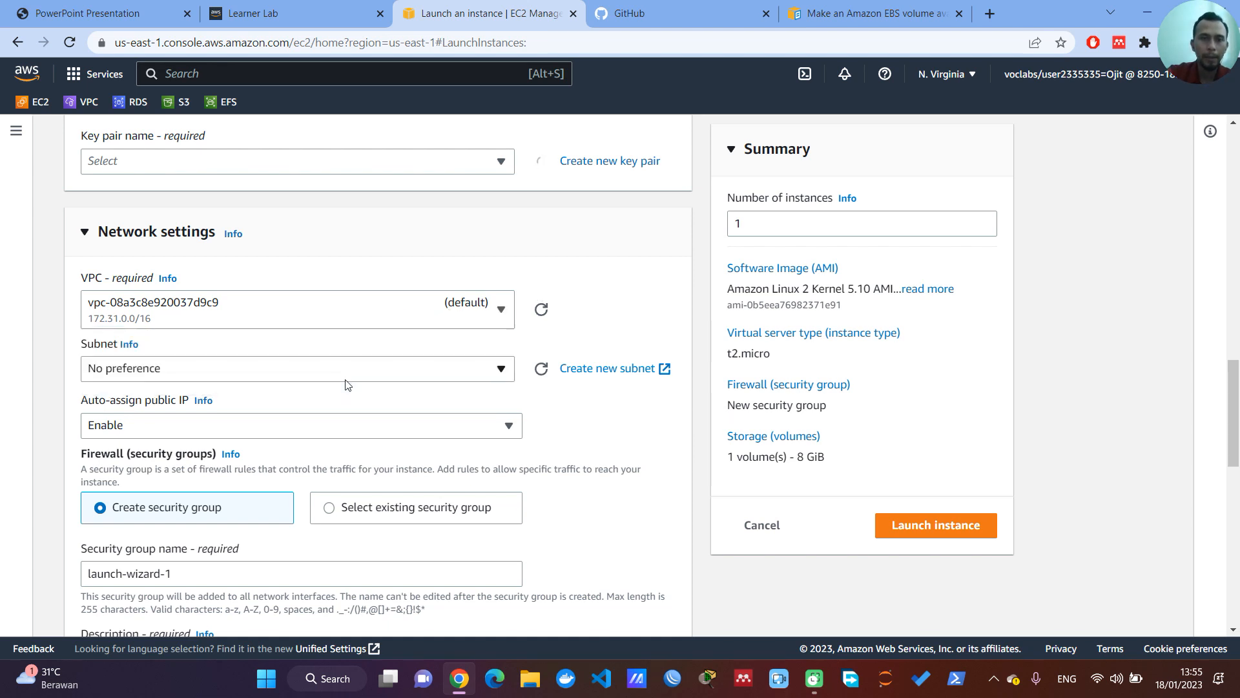
pyautogui.click(310, 378)
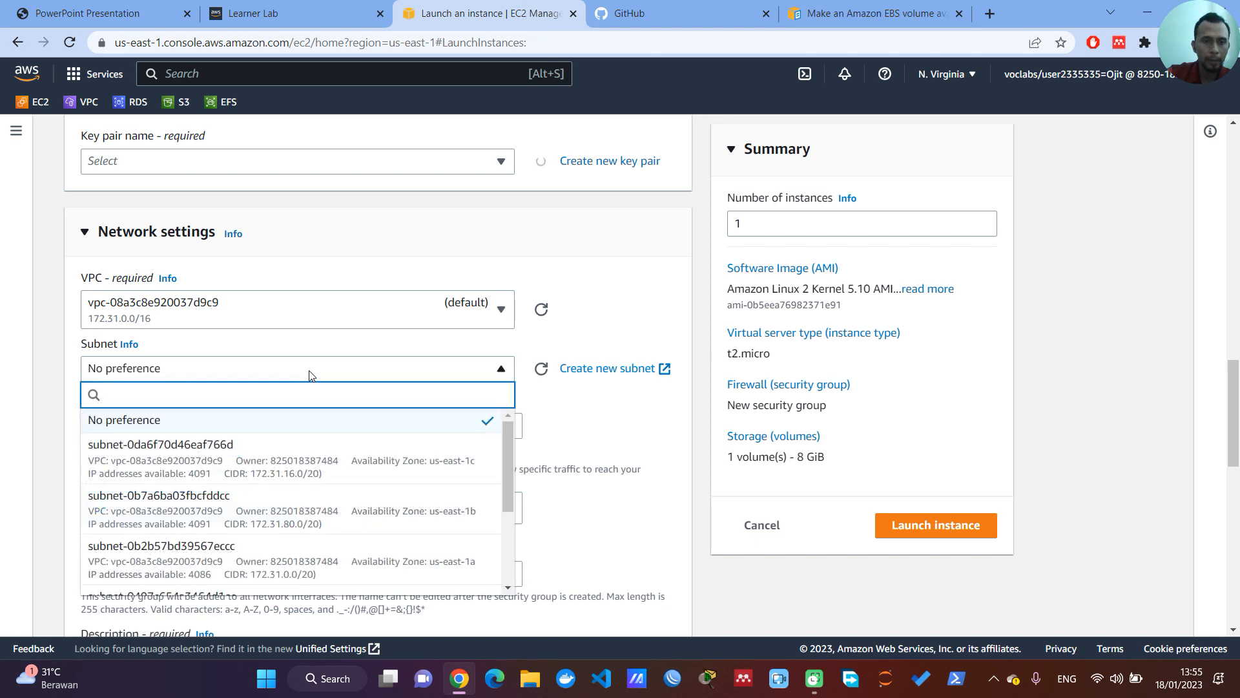
pyautogui.click(460, 573)
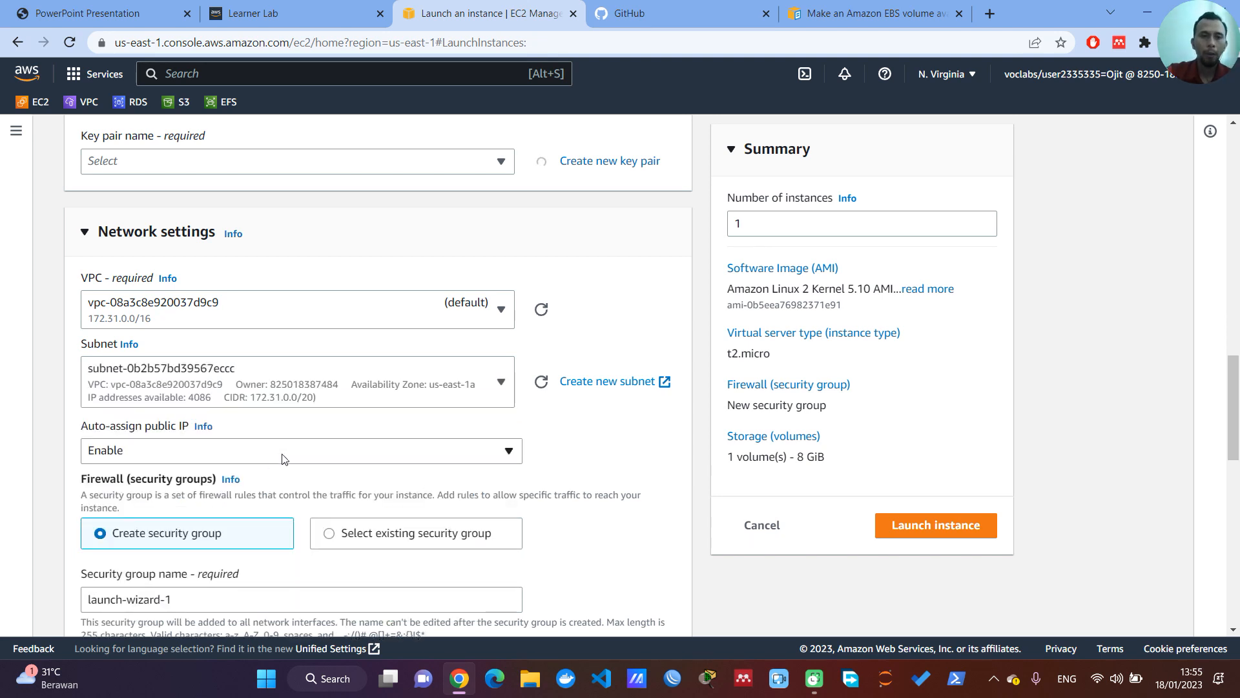
# Step: Add a second inbound rule of type HTTP to the instance's new security group
pyautogui.scroll(-1, 245, 464)
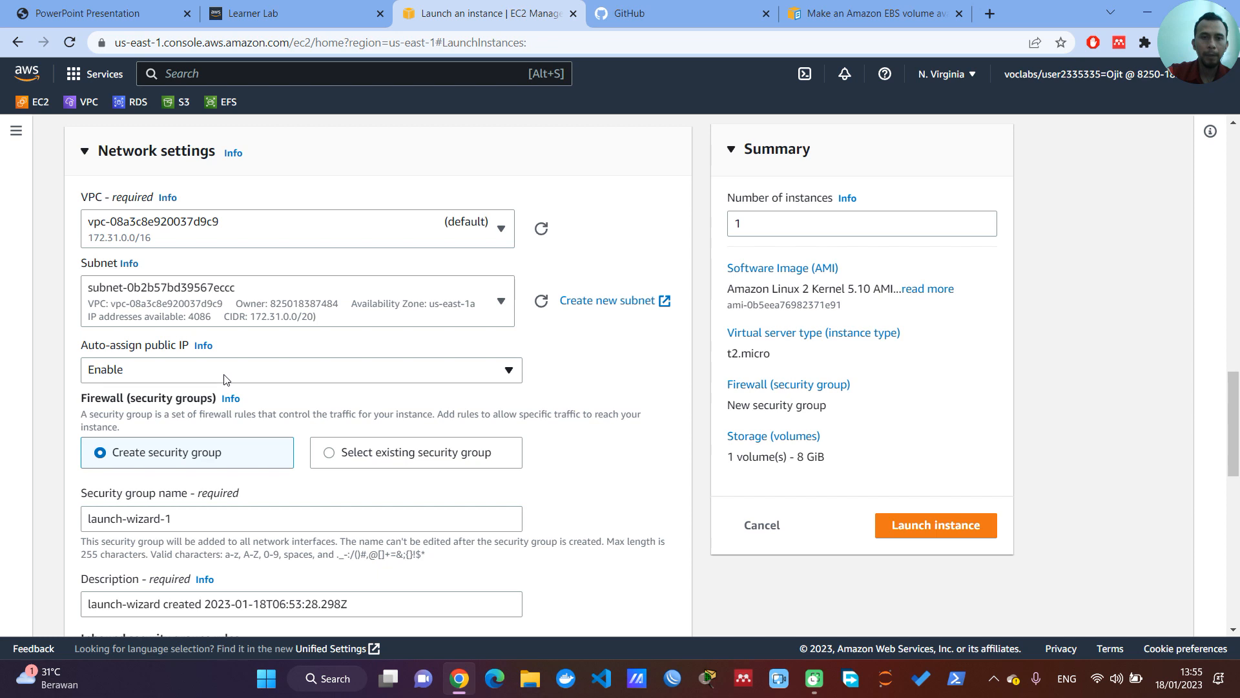
pyautogui.scroll(-1, 231, 405)
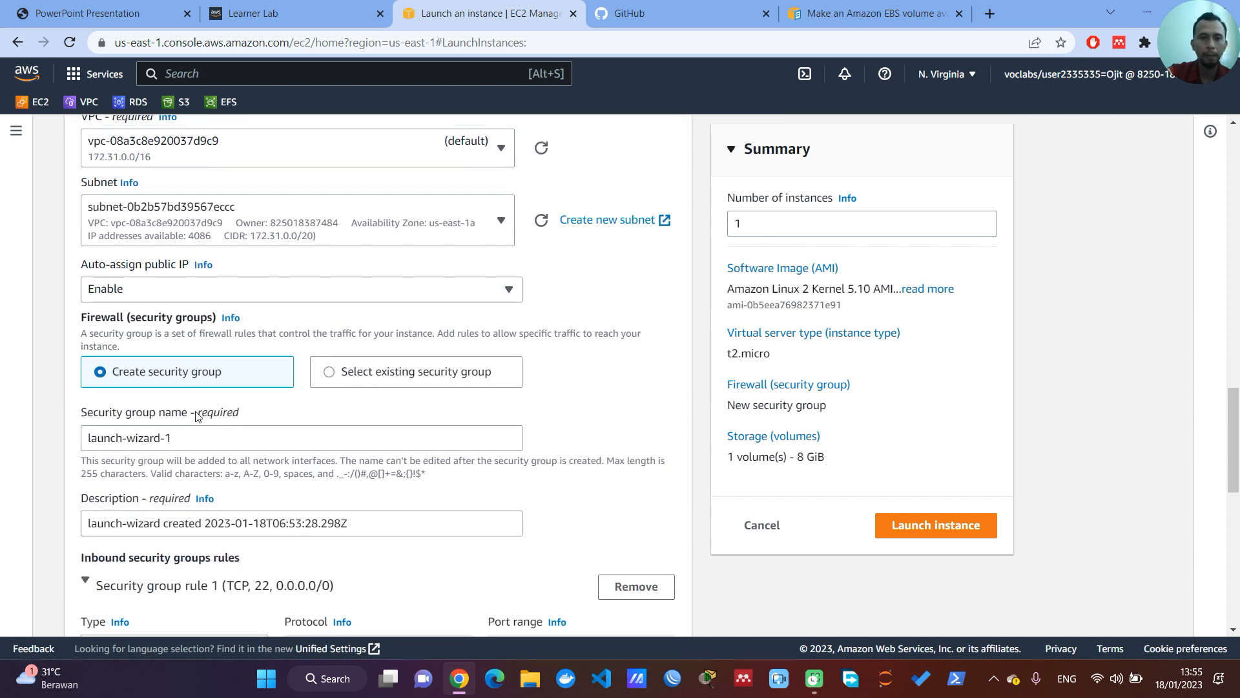
pyautogui.scroll(-1, 197, 417)
pyautogui.scroll(-2, 226, 346)
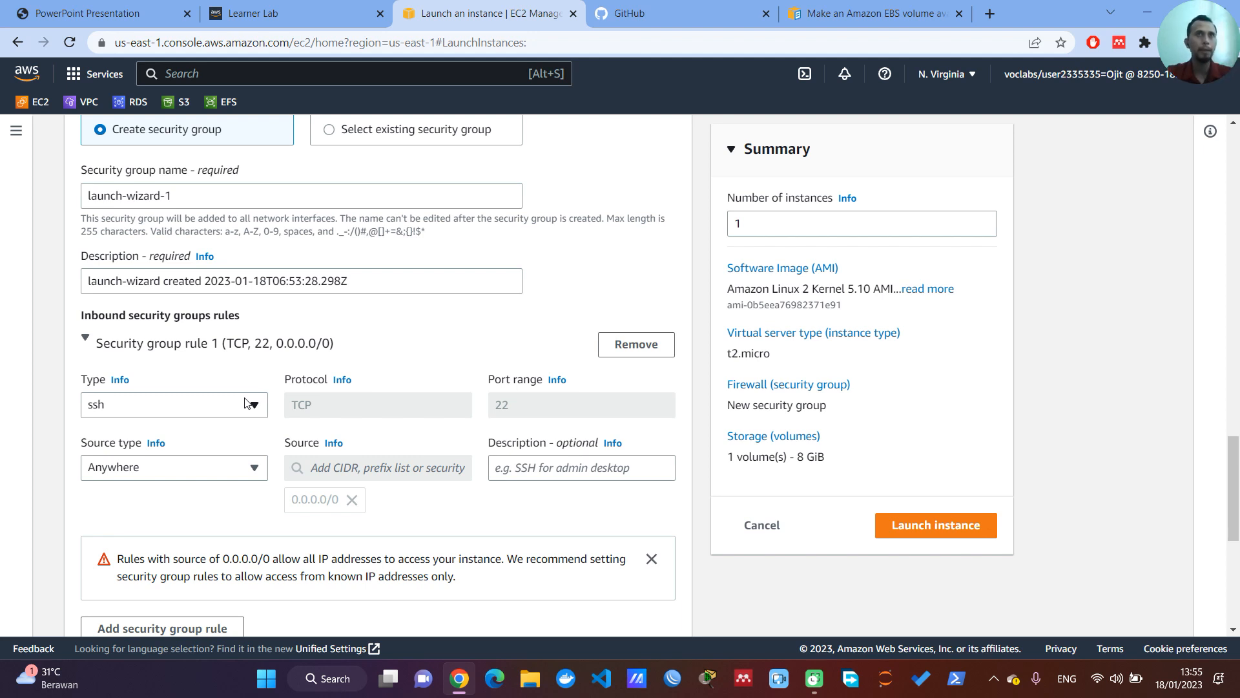
pyautogui.scroll(-1, 250, 405)
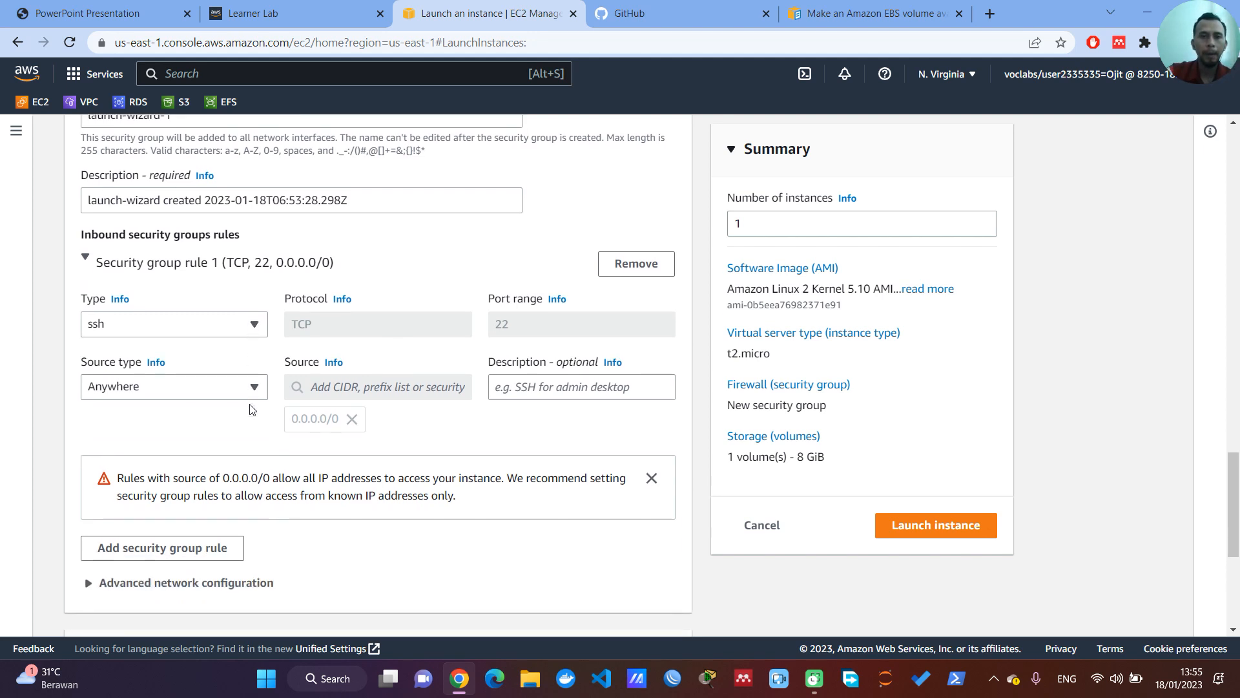
pyautogui.scroll(-1, 251, 406)
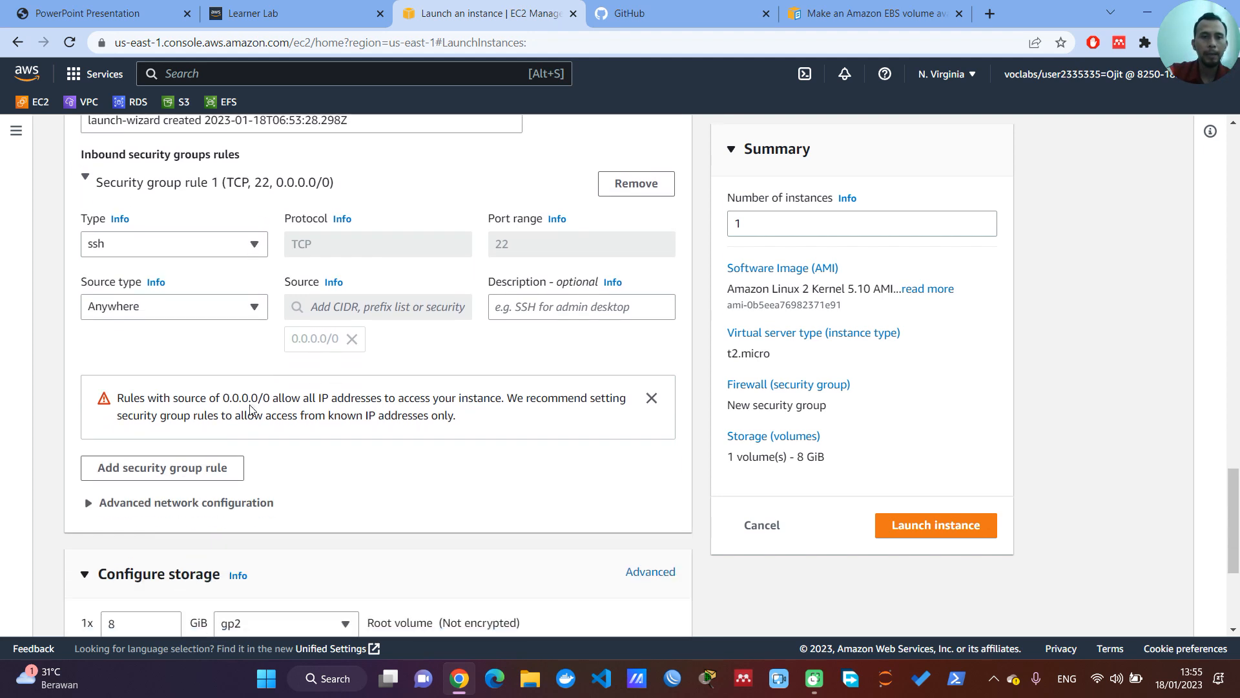
pyautogui.click(201, 468)
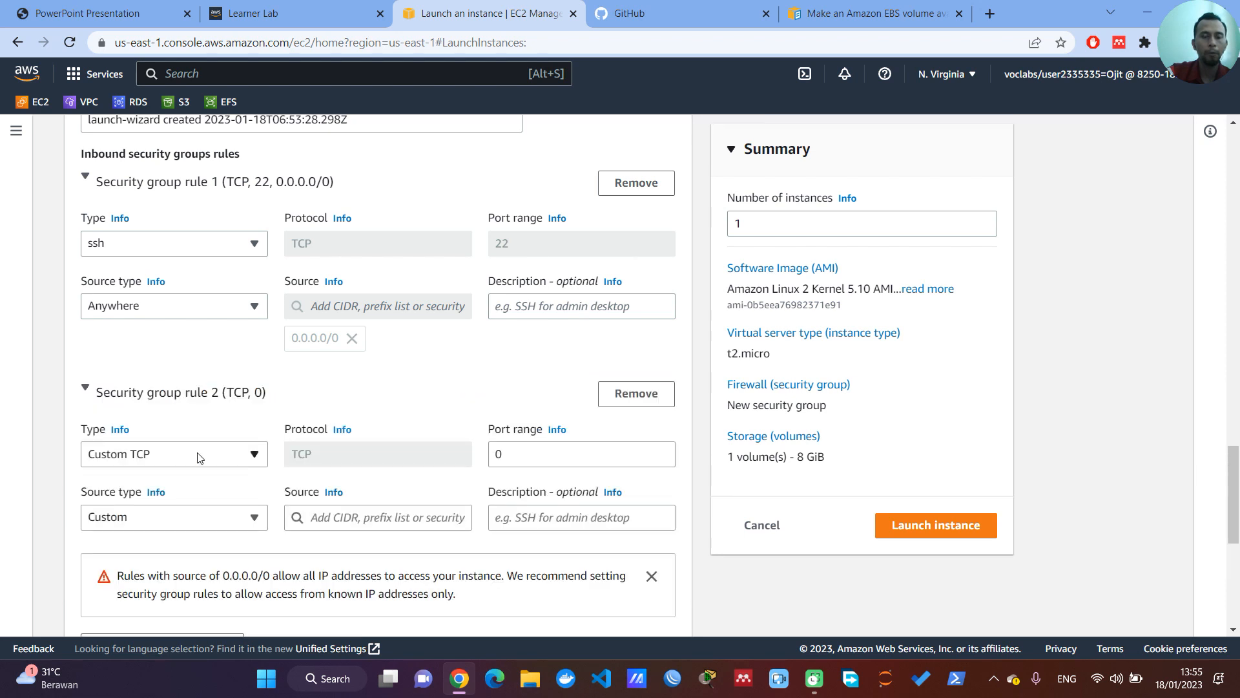
pyautogui.click(199, 455)
pyautogui.scroll(-3, 261, 231)
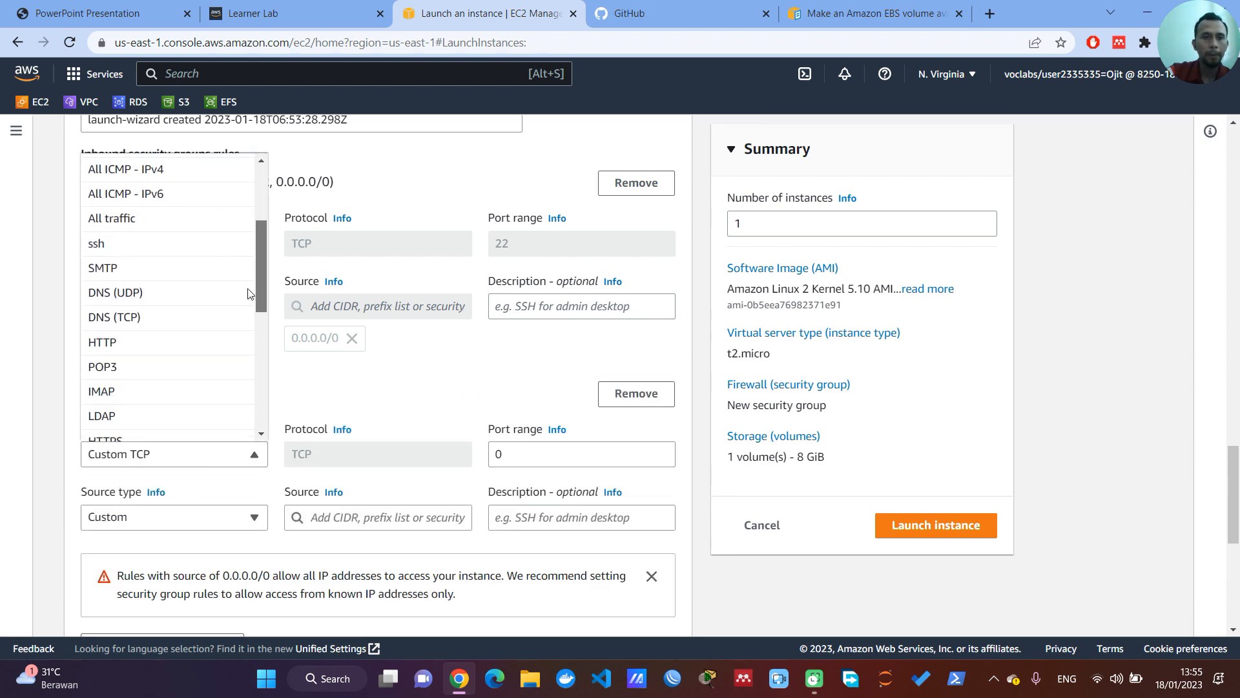
pyautogui.click(174, 322)
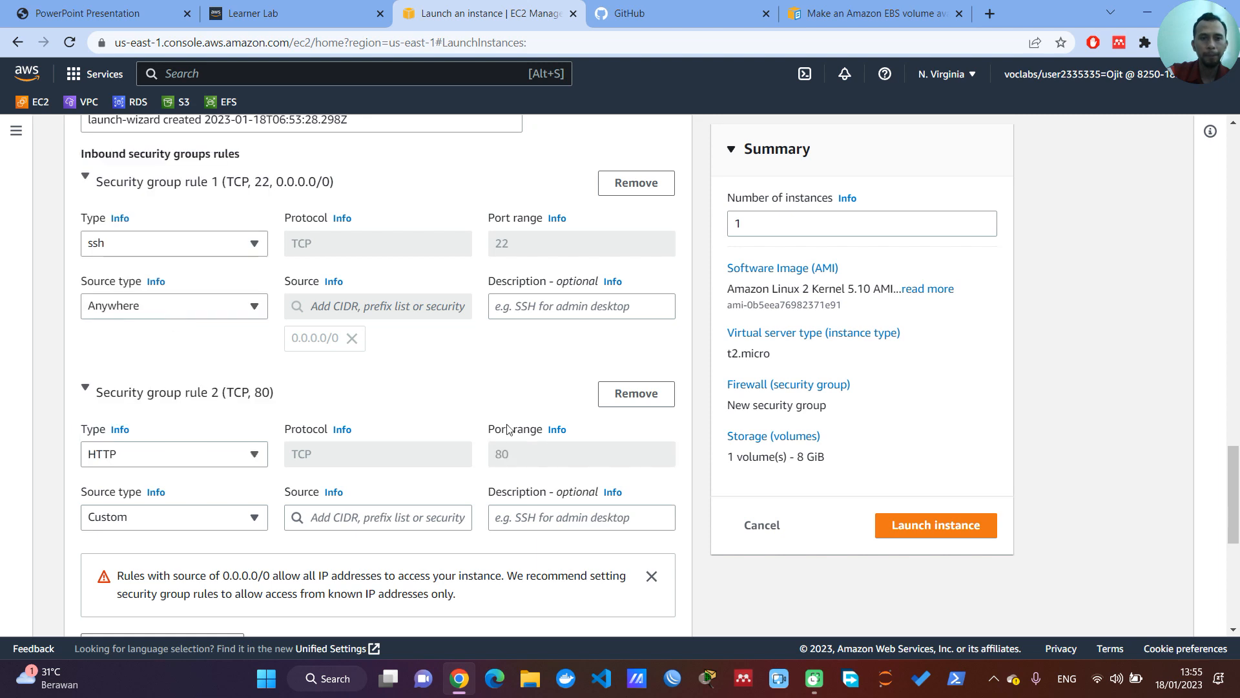
# Step: Set the HTTP rule's source to the CIDR block 0.0.0.0/0
pyautogui.click(253, 522)
pyautogui.click(253, 517)
pyautogui.click(325, 513)
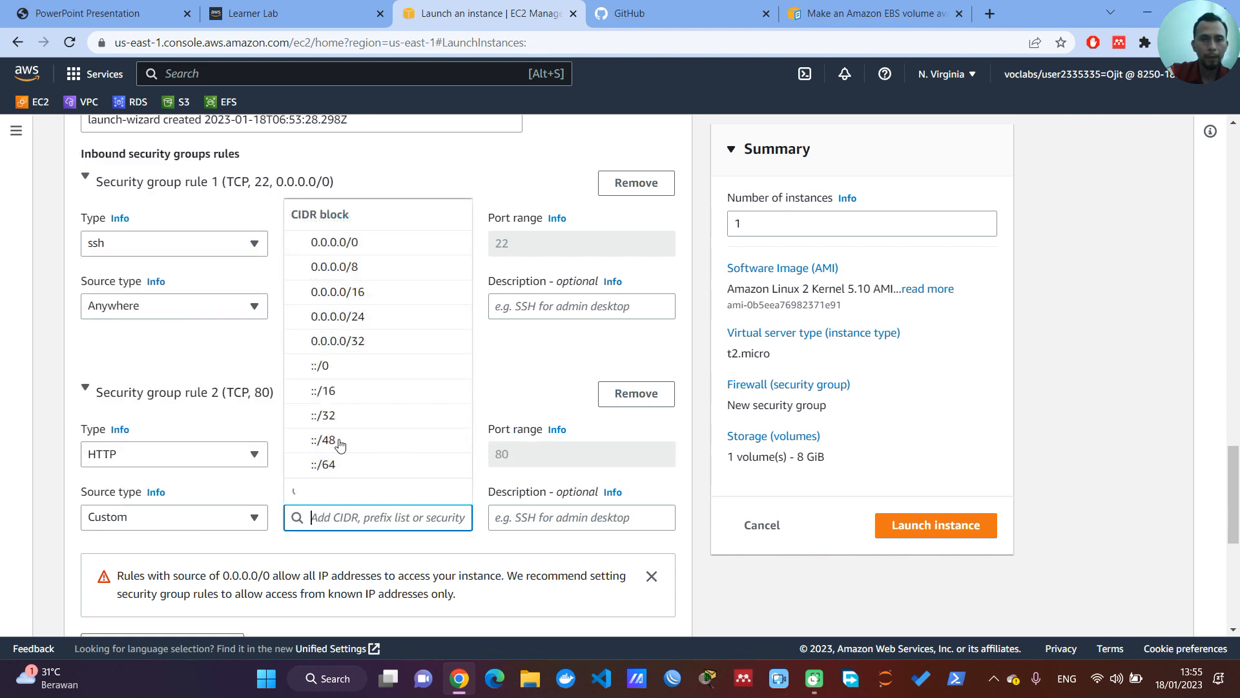
pyautogui.click(360, 249)
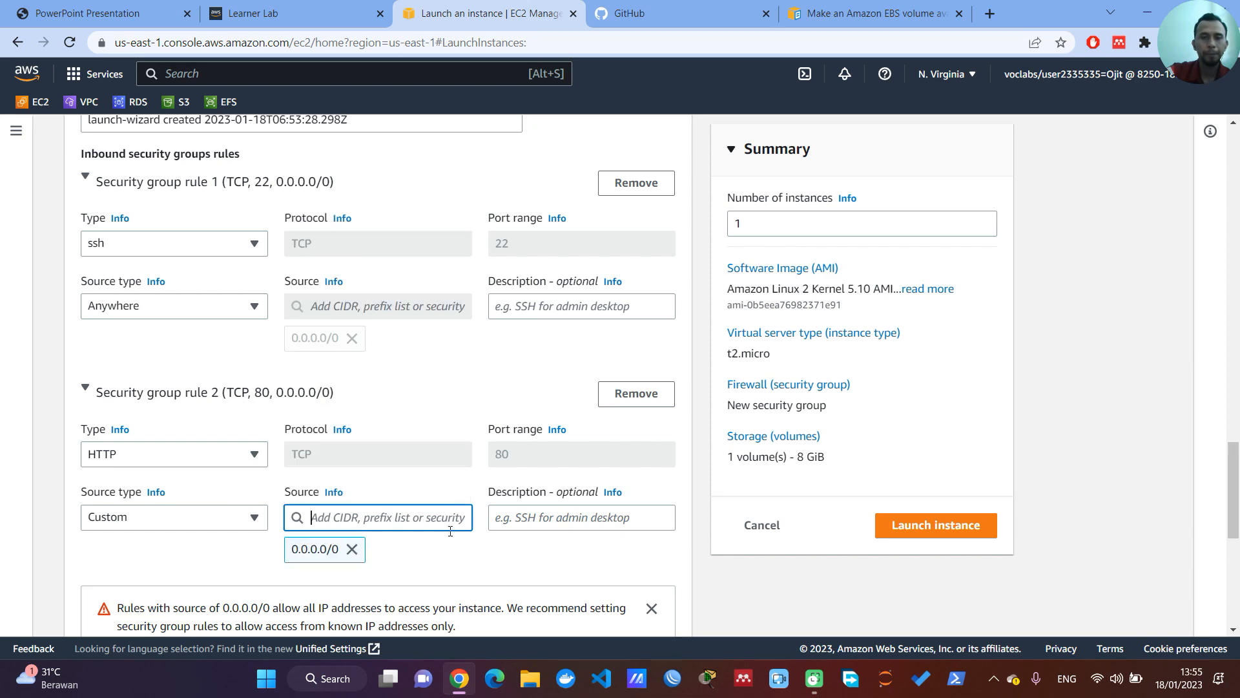
# Step: Check the key pair choices for the instance login again and leave the selection empty
pyautogui.scroll(-3, 450, 531)
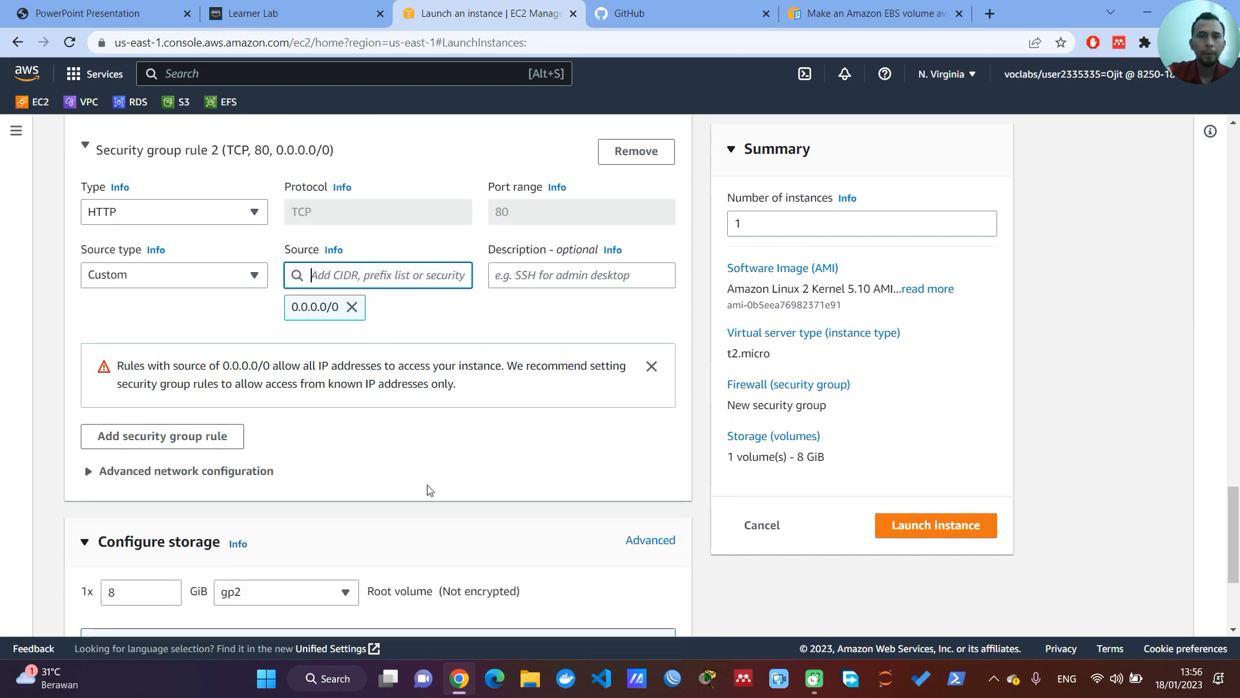
pyautogui.scroll(15, 426, 494)
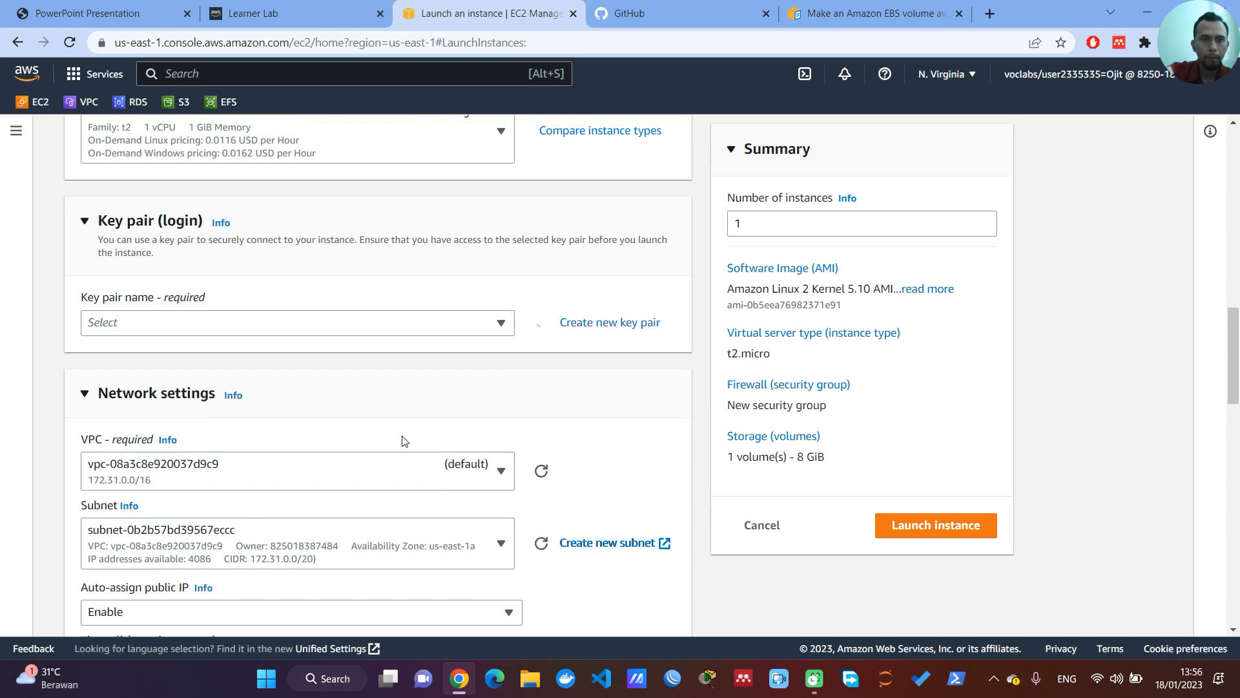
pyautogui.click(499, 323)
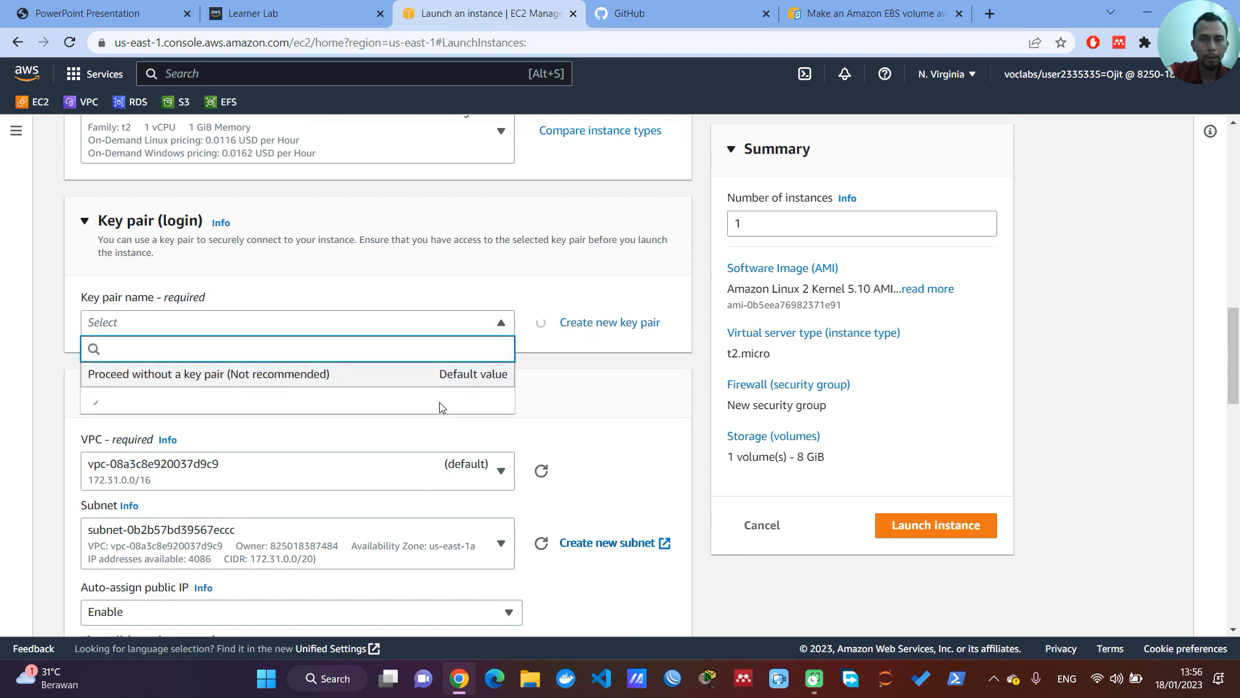
pyautogui.click(1016, 393)
# Step: Add a new EBS volume to the instance's storage and set its size to 1 GiB
pyautogui.scroll(-10, 347, 486)
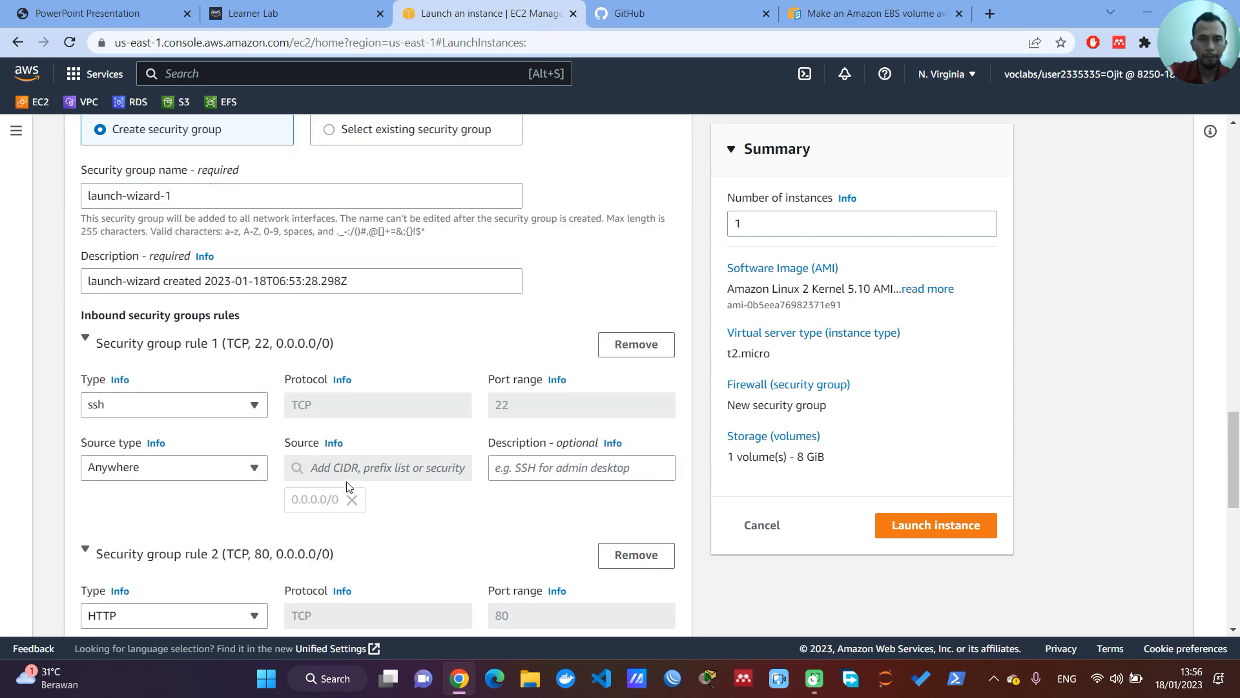
pyautogui.scroll(-2, 113, 394)
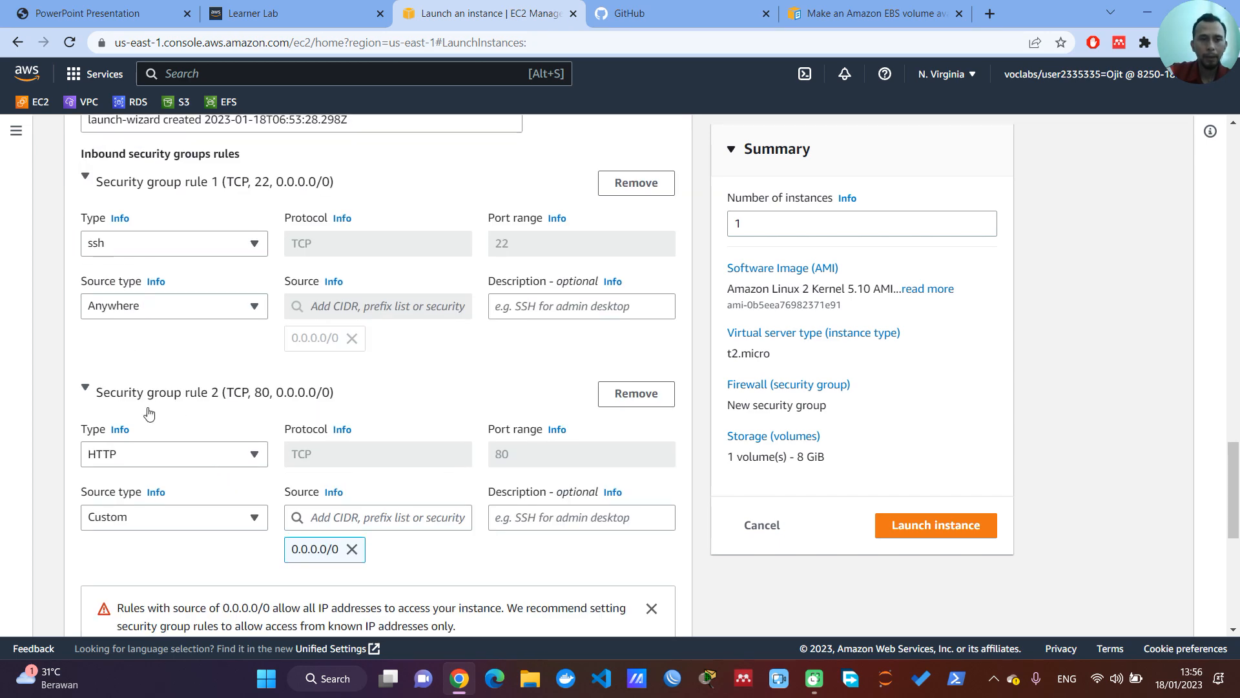
pyautogui.scroll(-7, 149, 413)
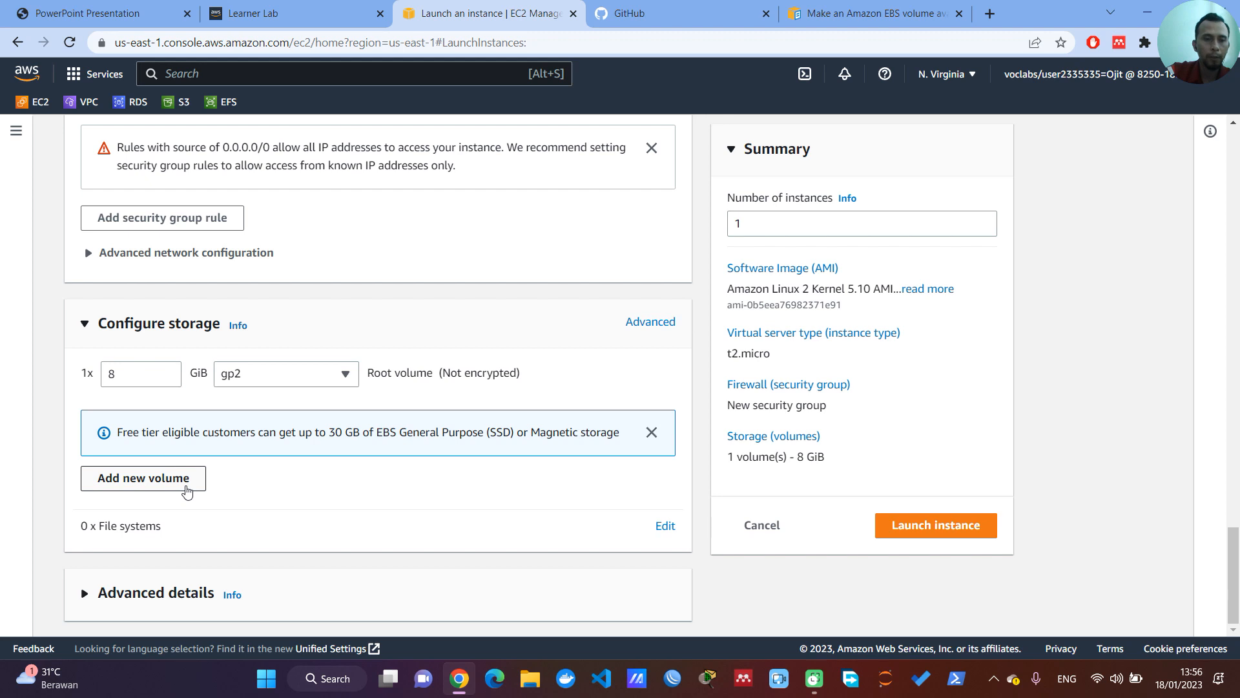
pyautogui.click(188, 488)
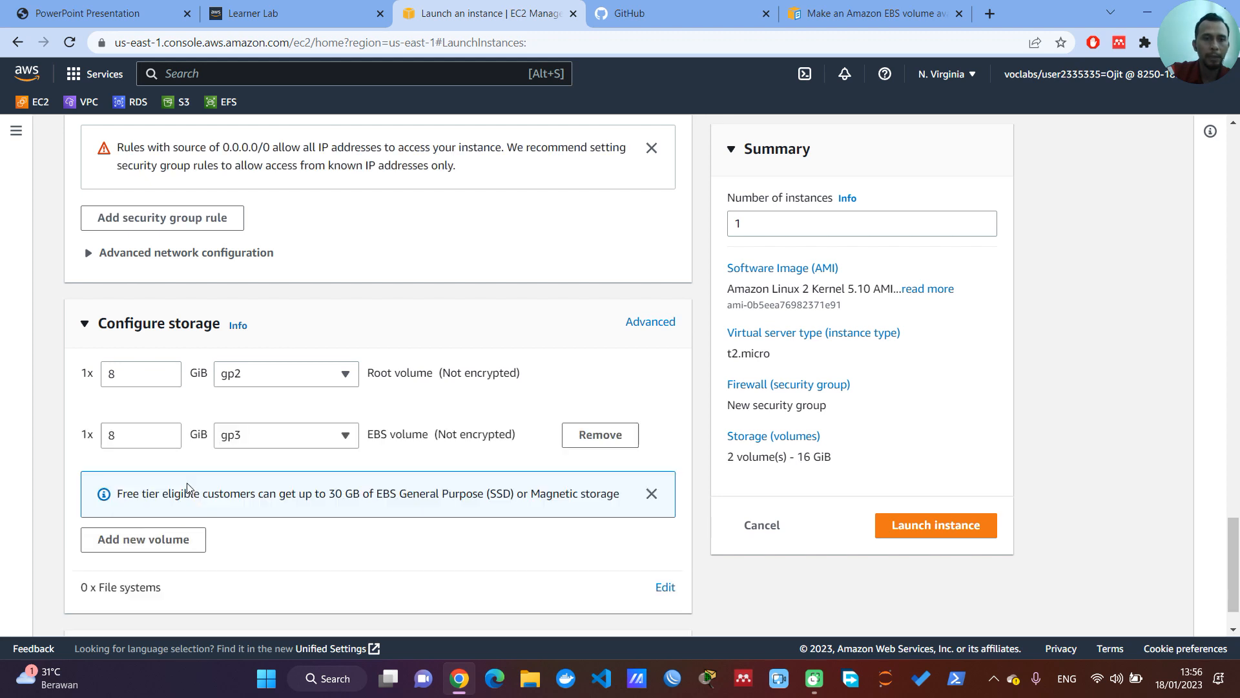
pyautogui.moveTo(121, 434); pyautogui.dragTo(103, 435)
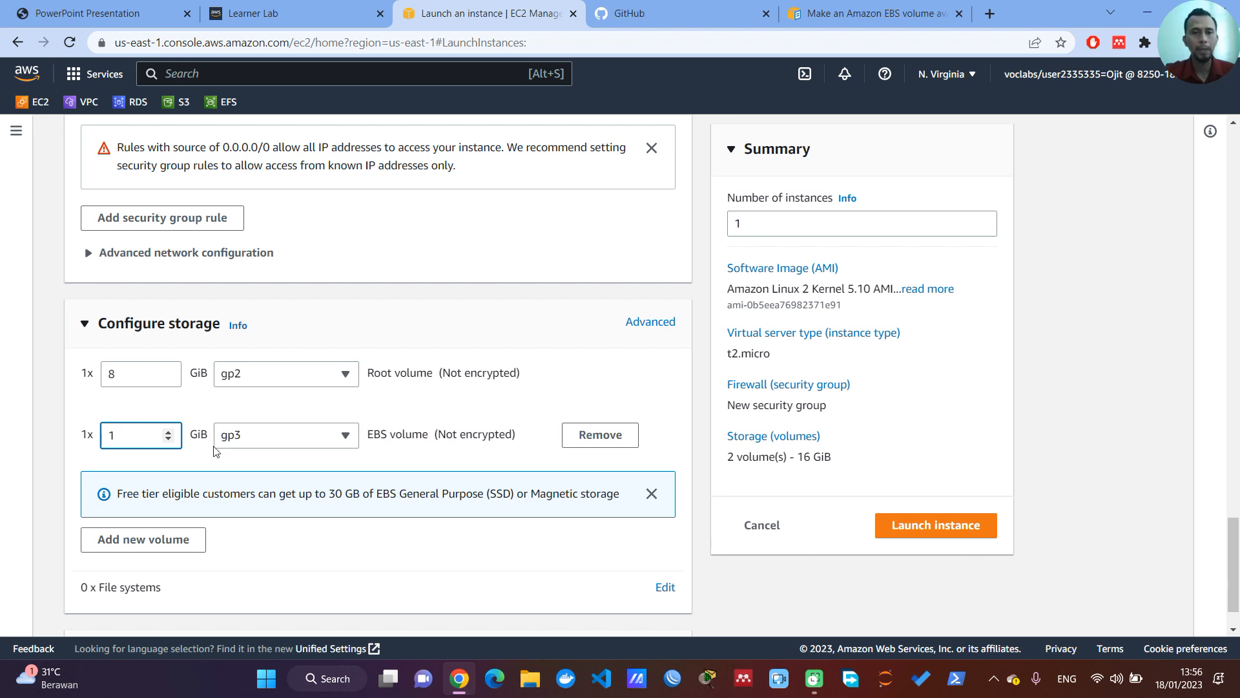
# Step: Attach the EFS shared file system efsgue to the instance with mount point /mnt/efs/fs1 and review its settings
pyautogui.scroll(-1, 325, 515)
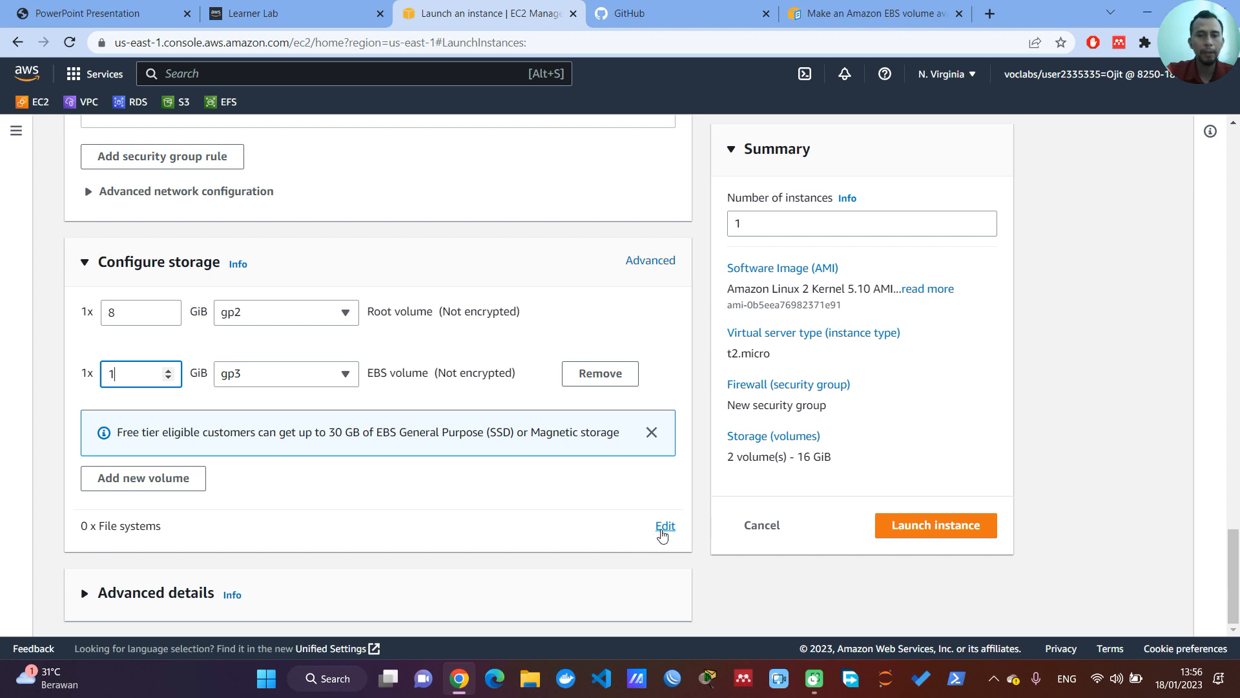
pyautogui.click(663, 527)
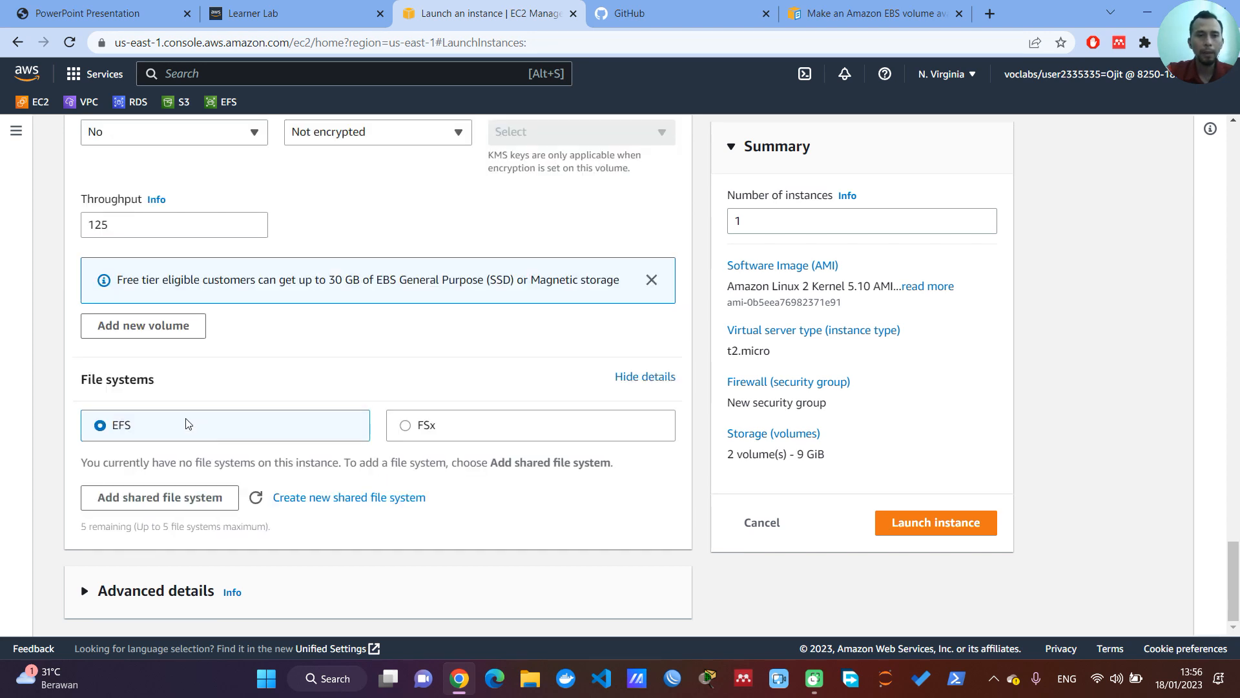
pyautogui.click(190, 503)
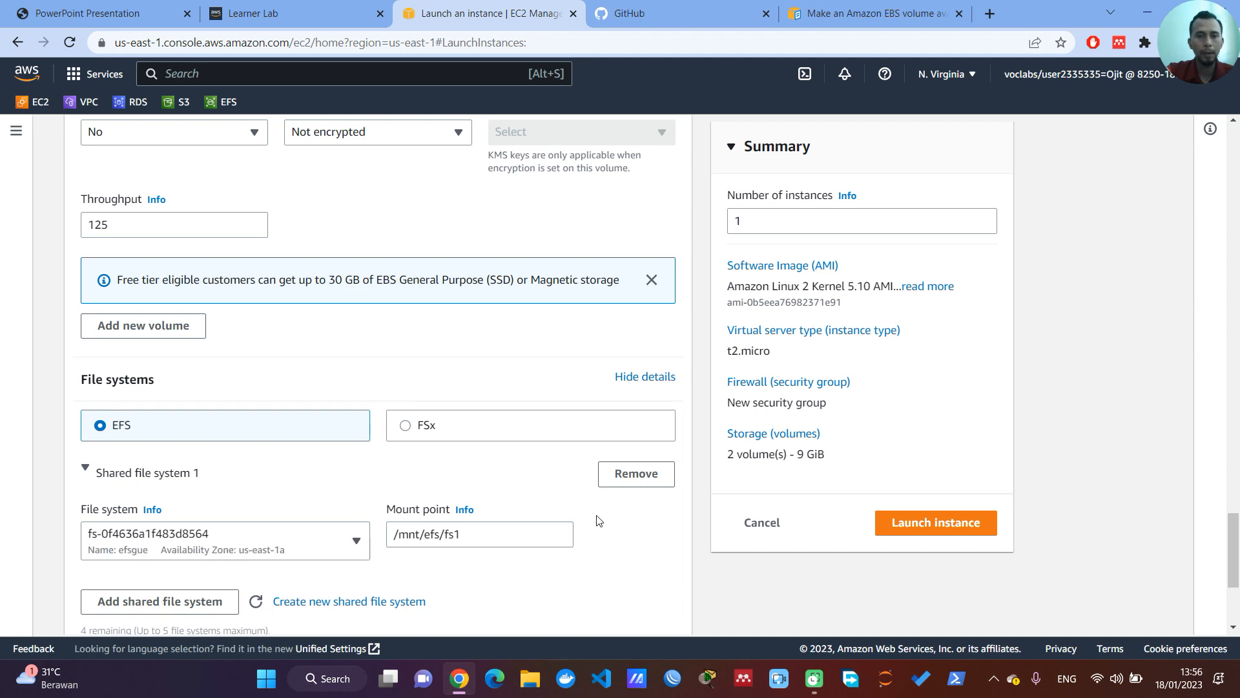
pyautogui.scroll(-1, 597, 520)
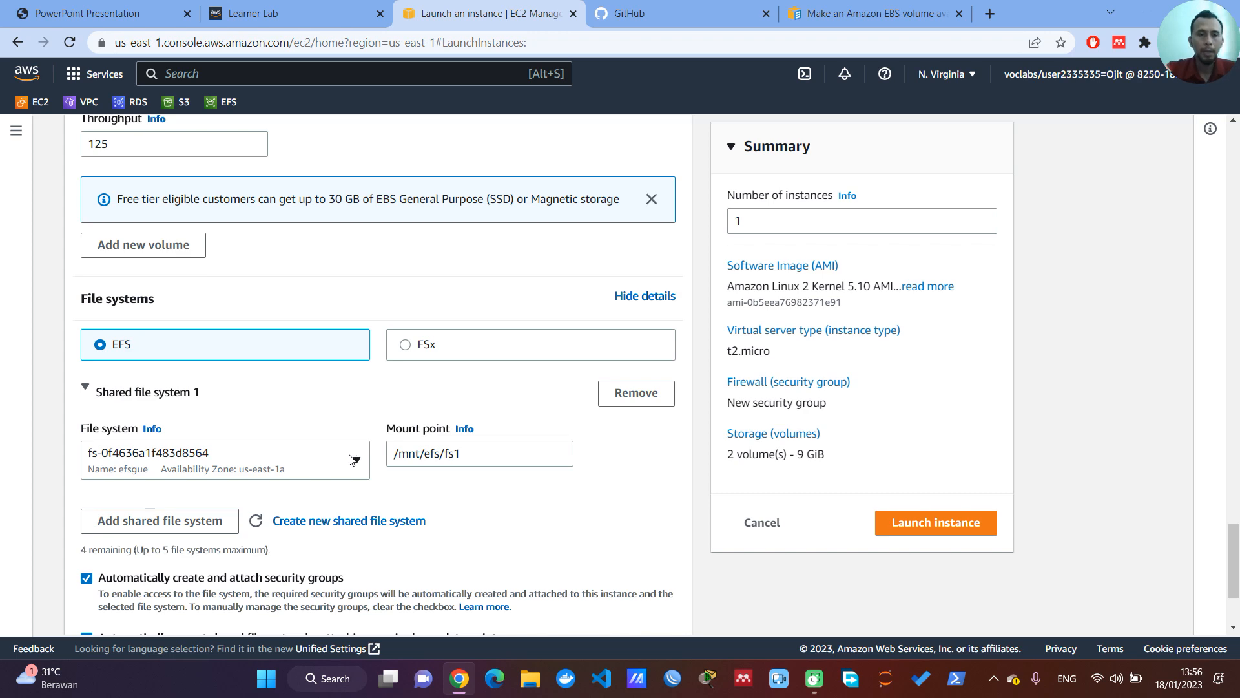
pyautogui.scroll(-2, 343, 472)
pyautogui.scroll(9, 344, 475)
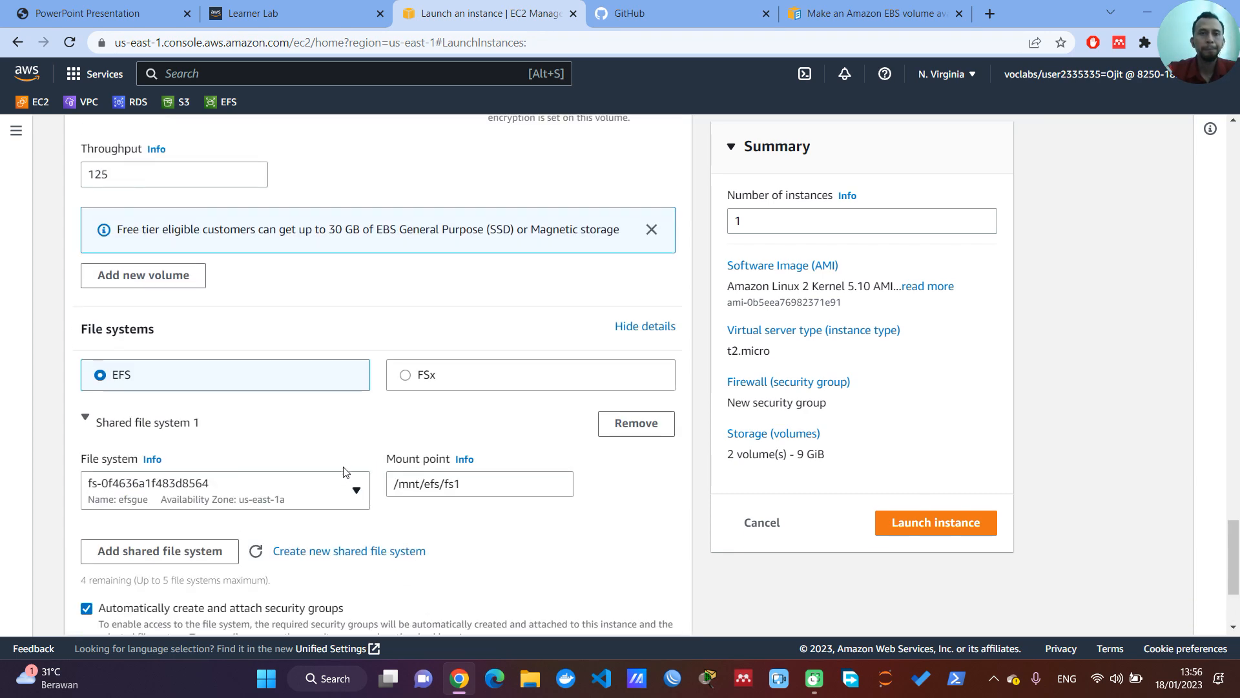
# Step: Recheck the key pair choices for the instance login, and reload the instance launch form
pyautogui.scroll(10, 343, 472)
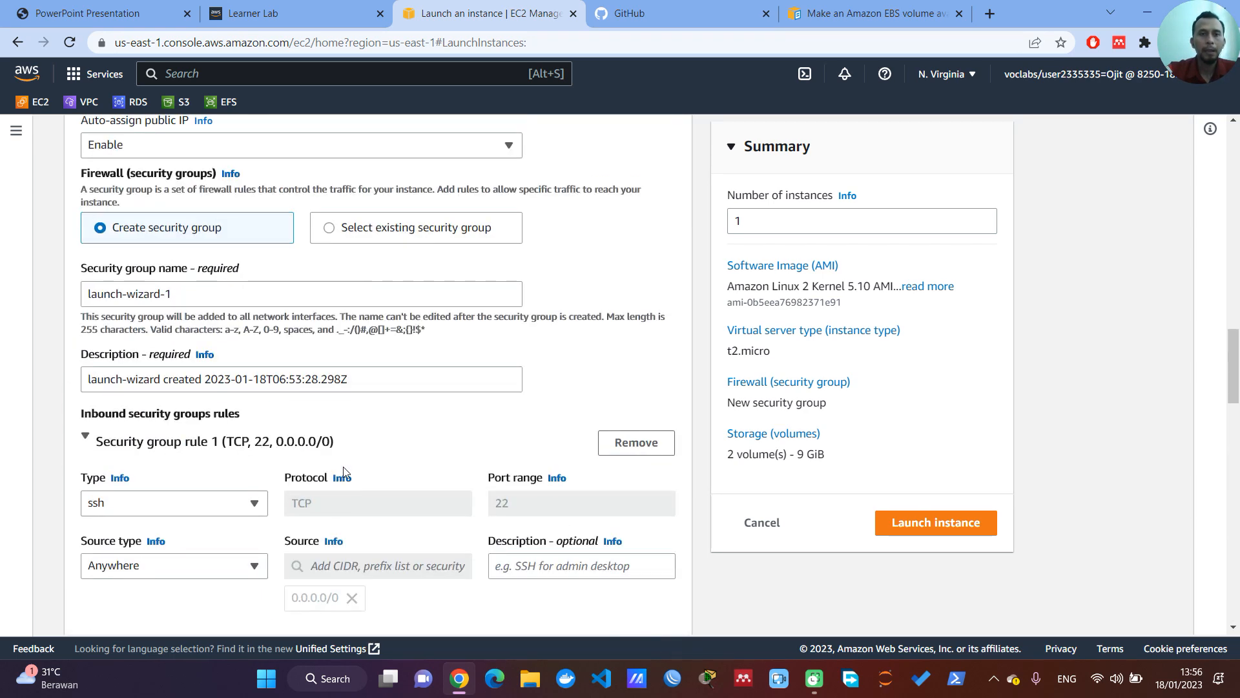
pyautogui.scroll(5, 343, 472)
pyautogui.click(317, 427)
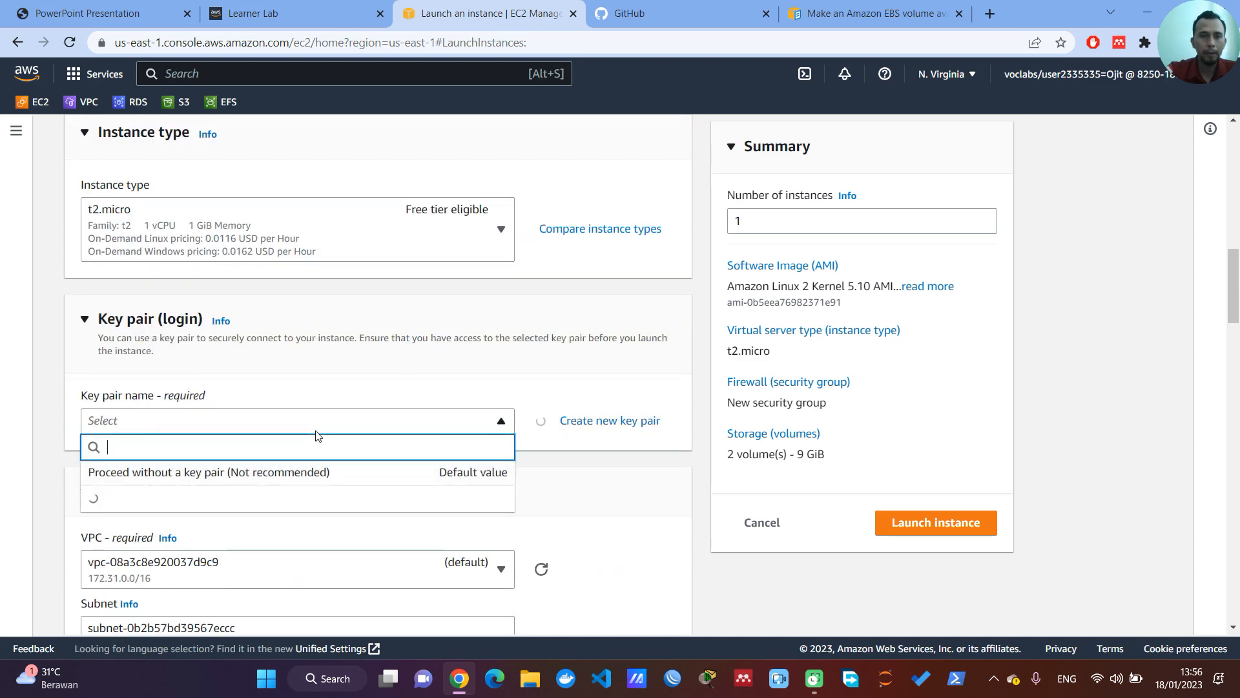
pyautogui.scroll(8, 417, 395)
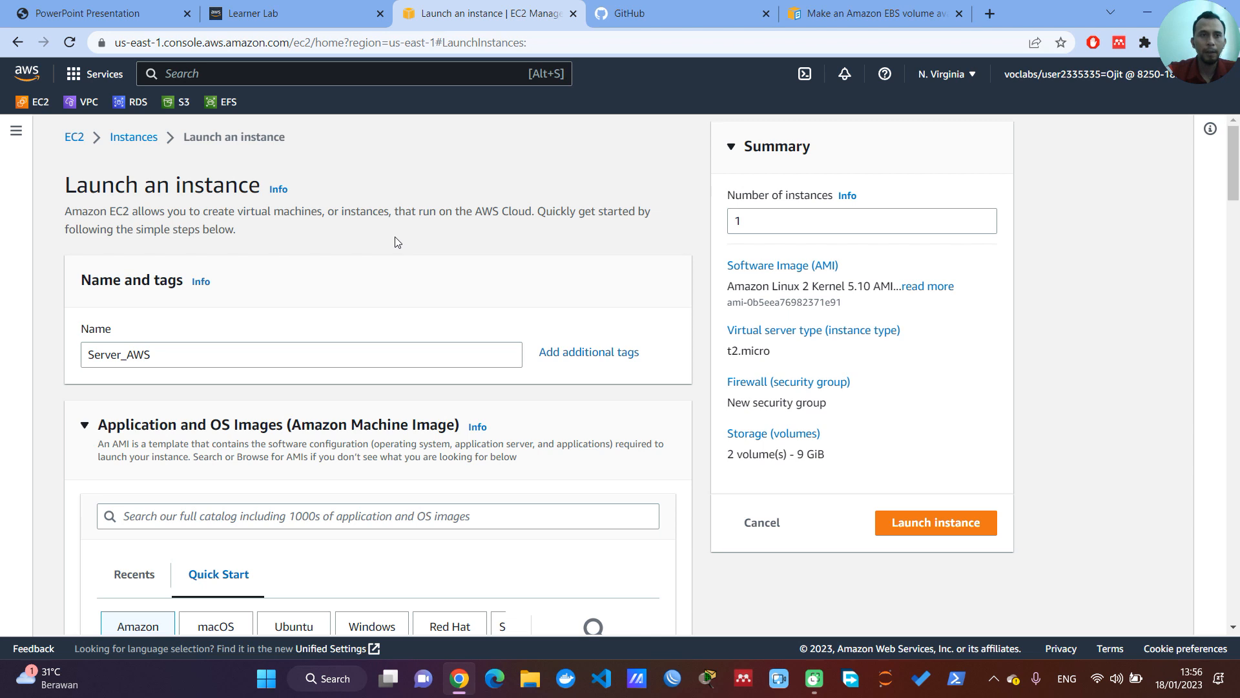
pyautogui.click(69, 42)
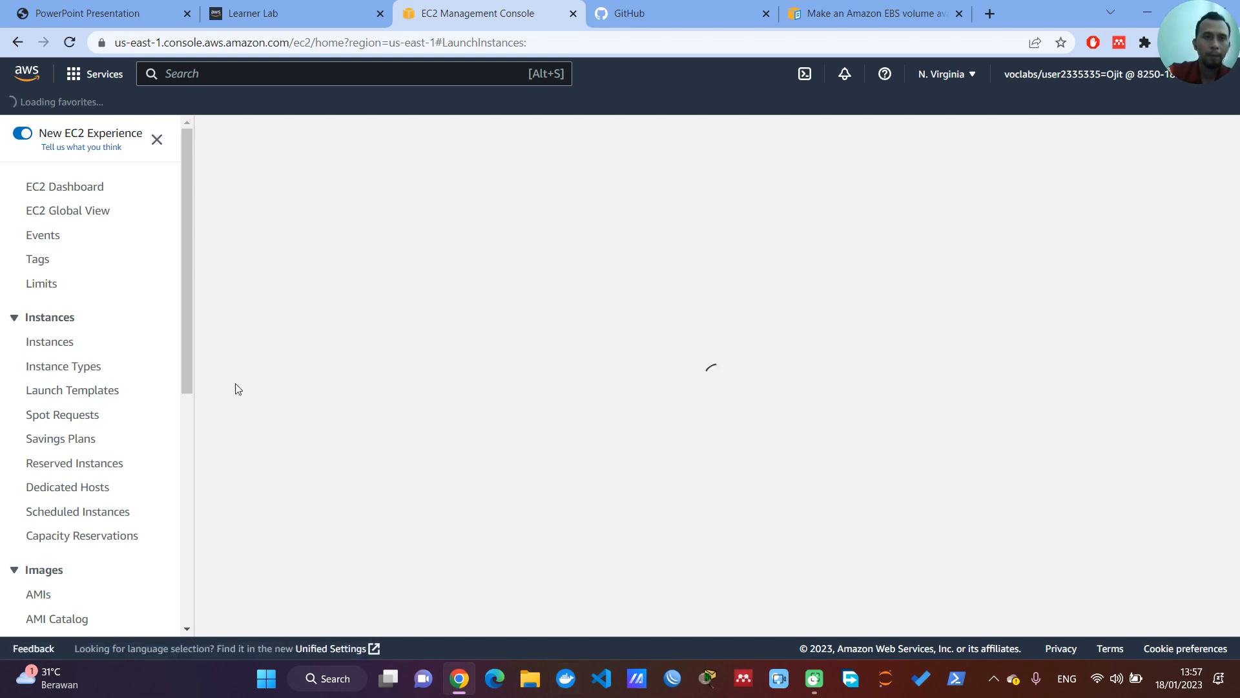
pyautogui.moveTo(186, 290); pyautogui.dragTo(290, 279)
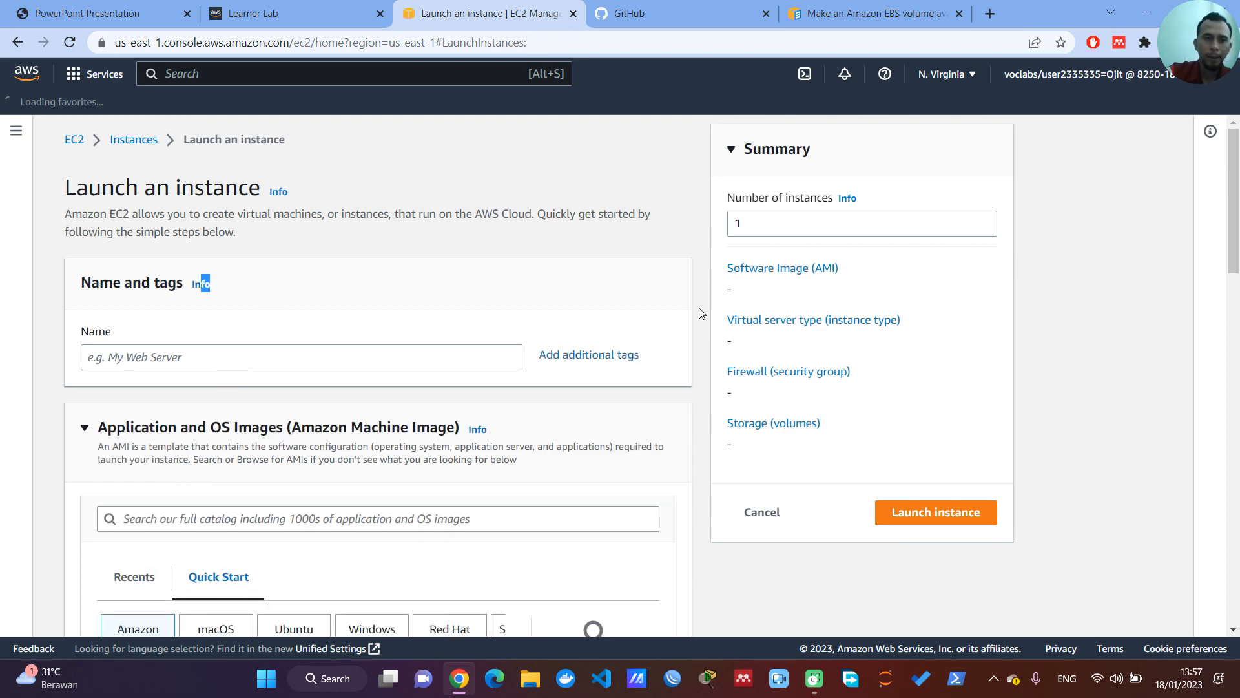
# Step: Check which key pairs the reloaded launch form offers for the instance login
pyautogui.click(367, 363)
pyautogui.scroll(-7, 598, 467)
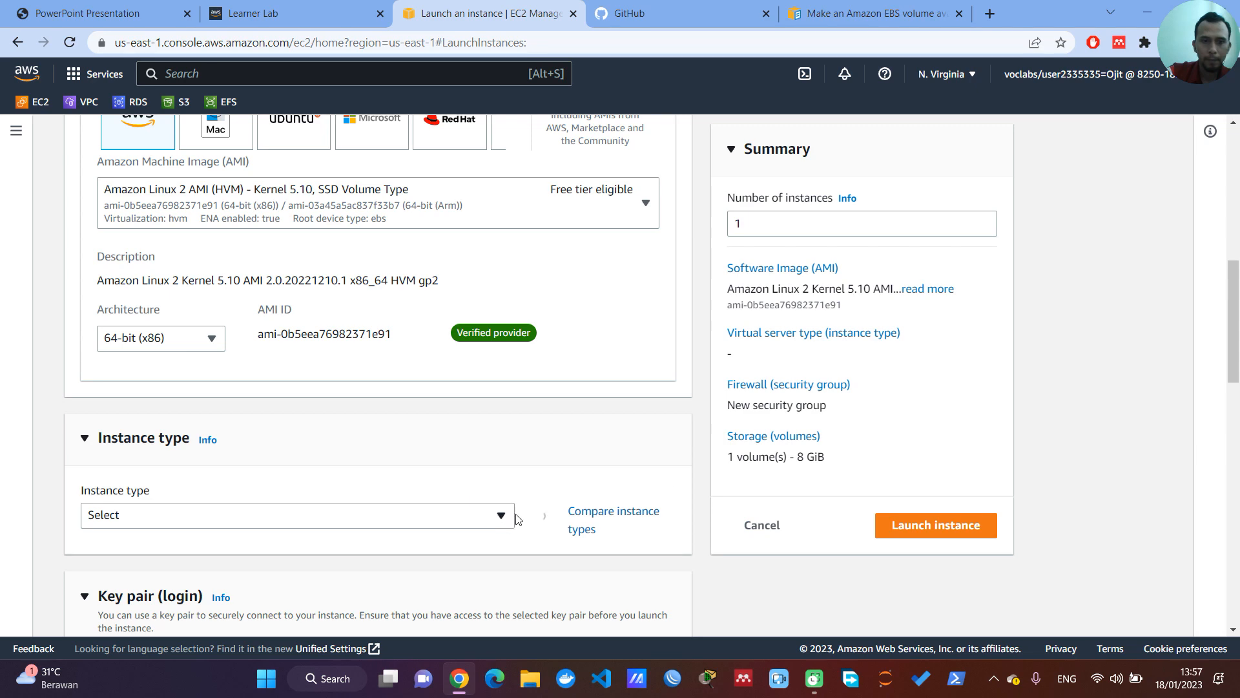
pyautogui.scroll(-5, 445, 475)
pyautogui.click(502, 375)
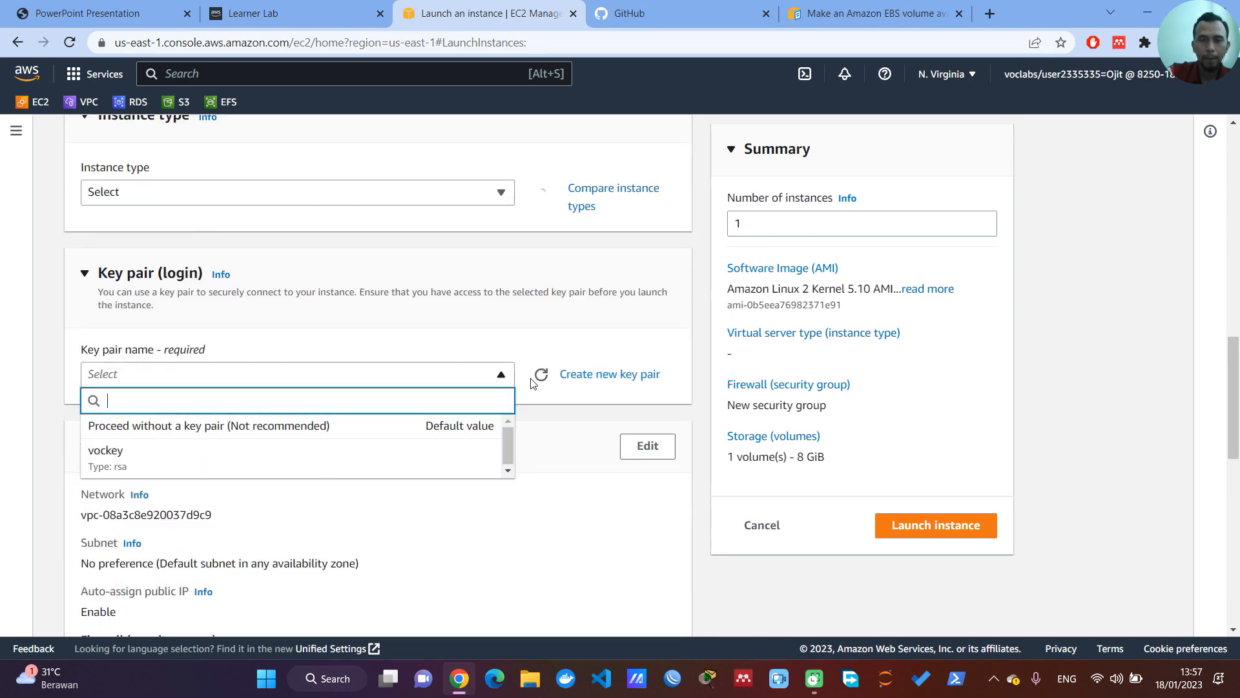
pyautogui.scroll(8, 387, 353)
pyautogui.scroll(6, 388, 353)
# Step: Name the new instance Server_AWS and choose Amazon Linux as its operating system image
pyautogui.click(260, 352)
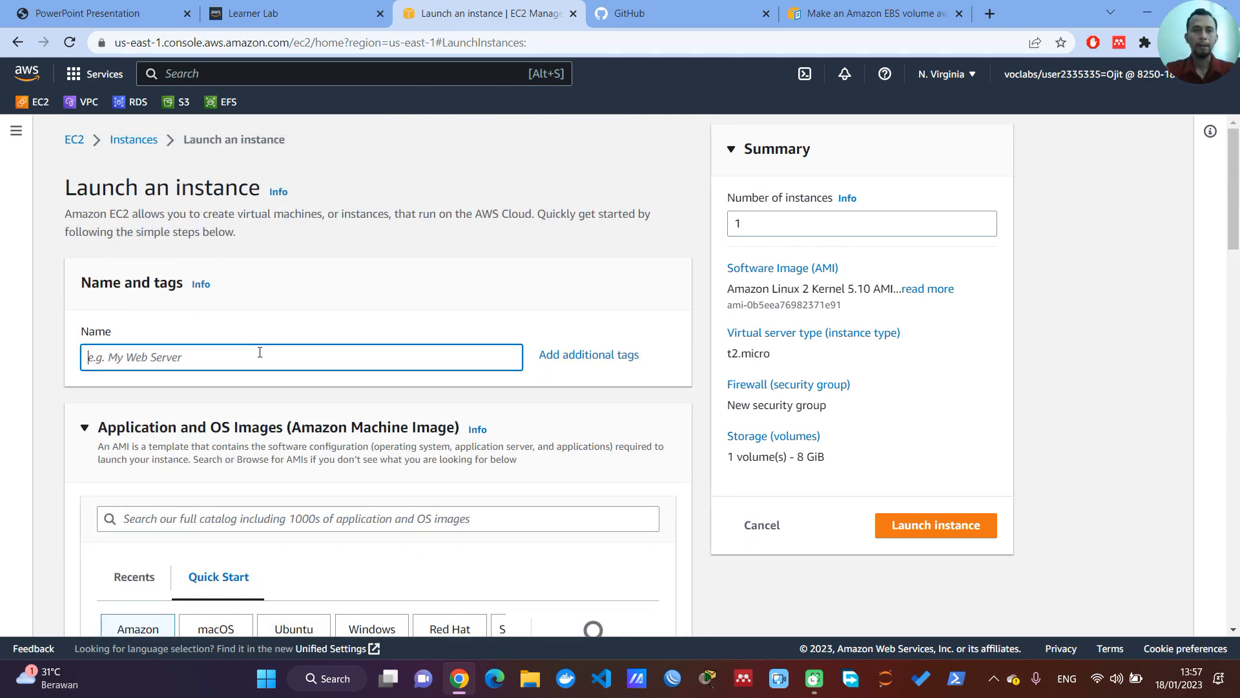
pyautogui.write('Ser')
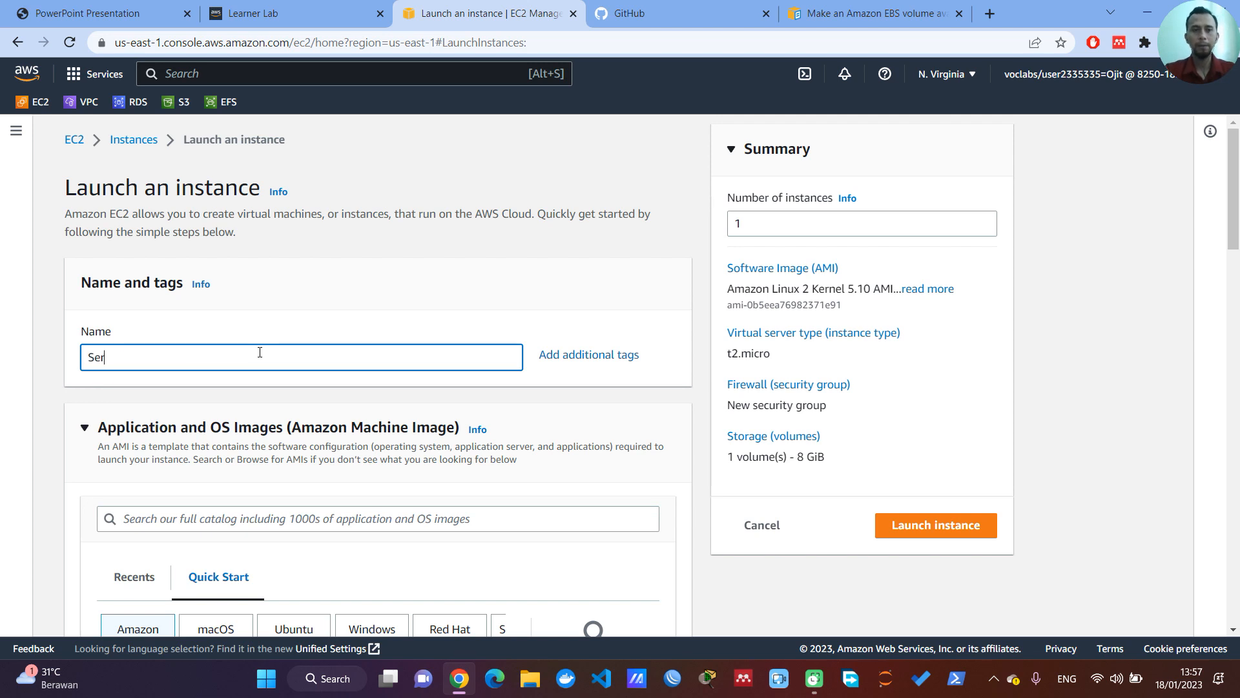
pyautogui.write('ver_AWS')
pyautogui.scroll(-2, 260, 352)
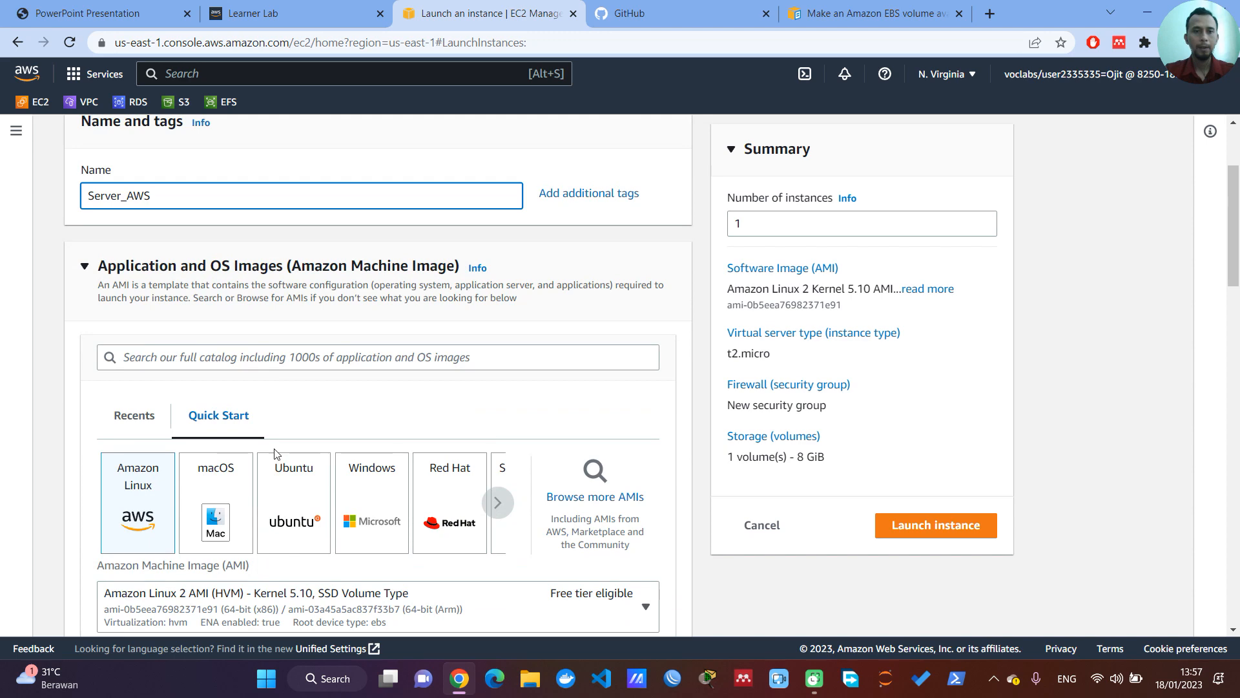
pyautogui.click(127, 522)
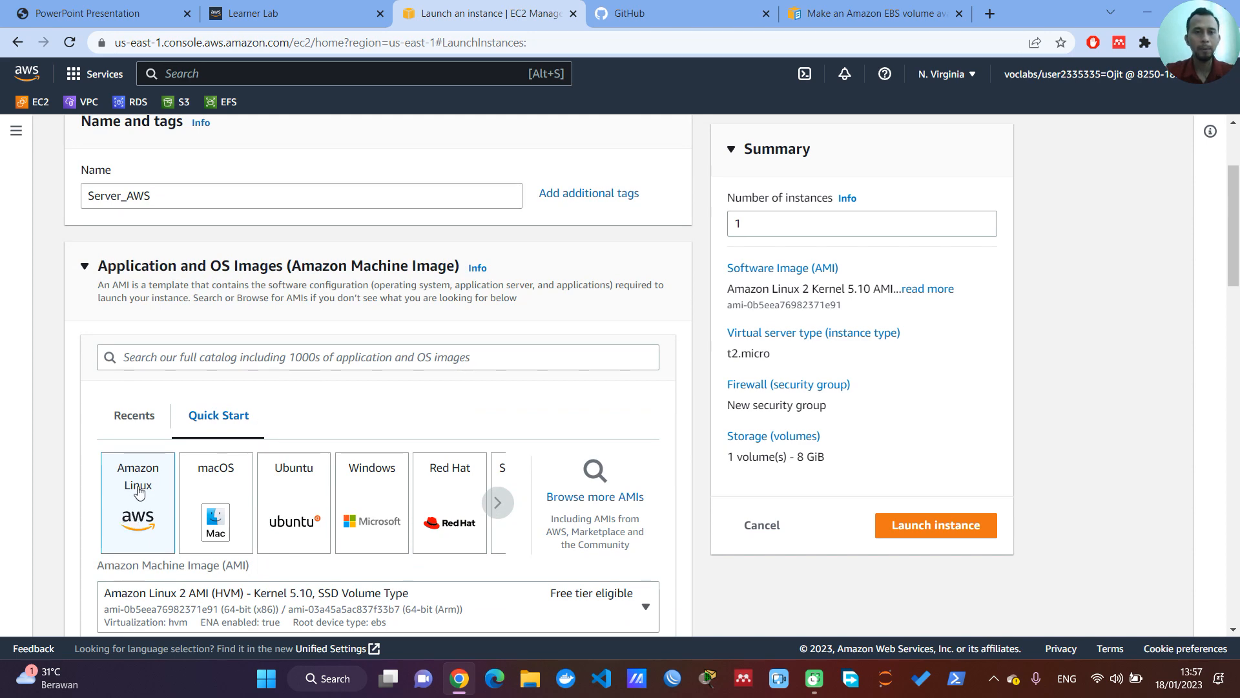
# Step: Select vockey as the key pair for the instance login
pyautogui.scroll(-2, 155, 446)
pyautogui.scroll(-6, 155, 446)
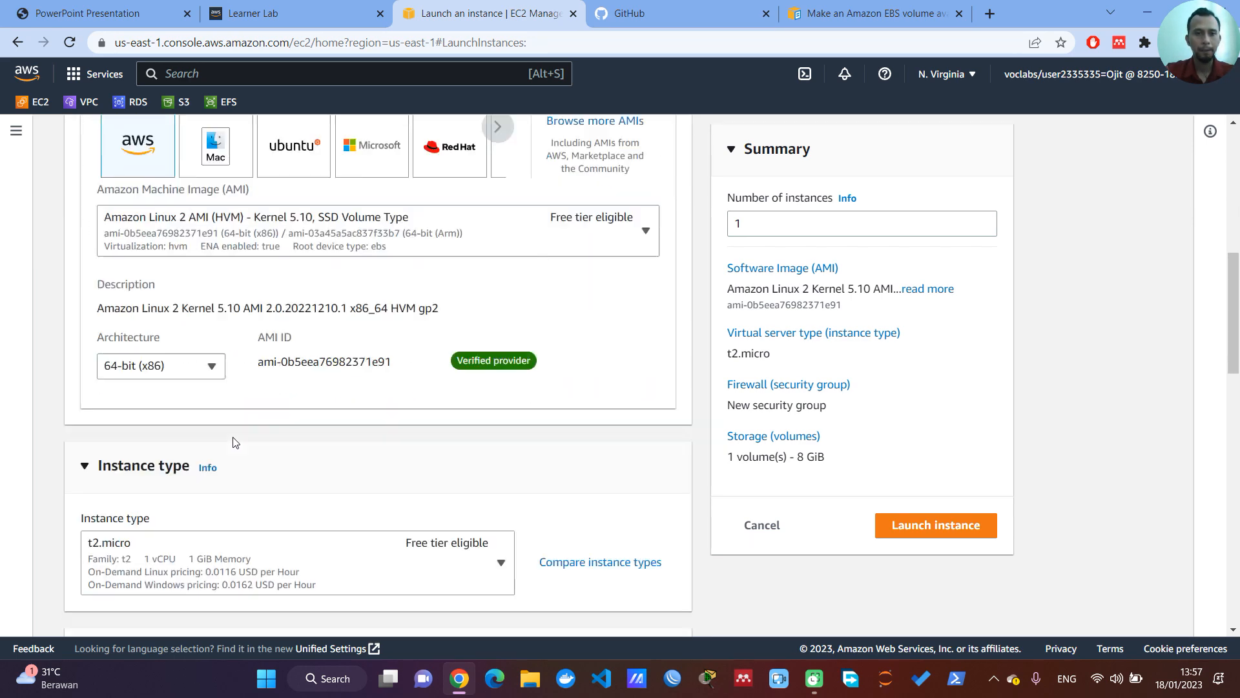
pyautogui.scroll(-2, 265, 403)
pyautogui.click(266, 403)
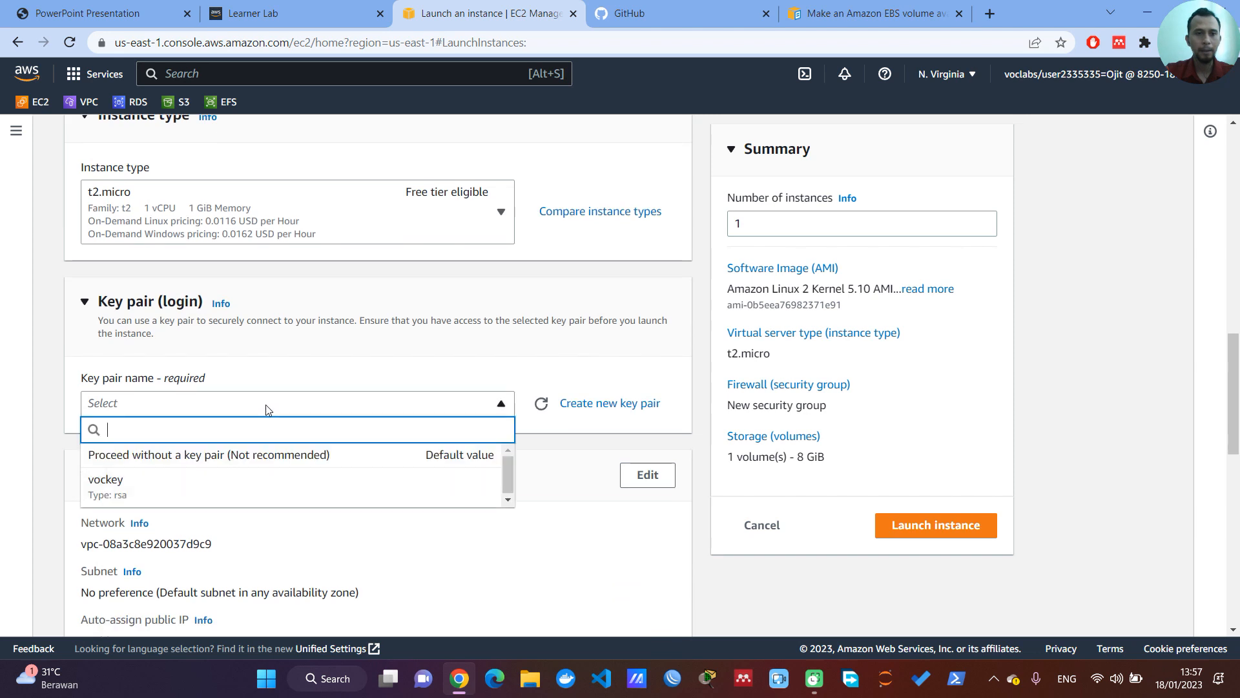
pyautogui.click(158, 497)
# Step: Edit the network settings and choose subnet-0b2b57bd39567eccc in Availability Zone us-east-1a
pyautogui.scroll(-2, 311, 438)
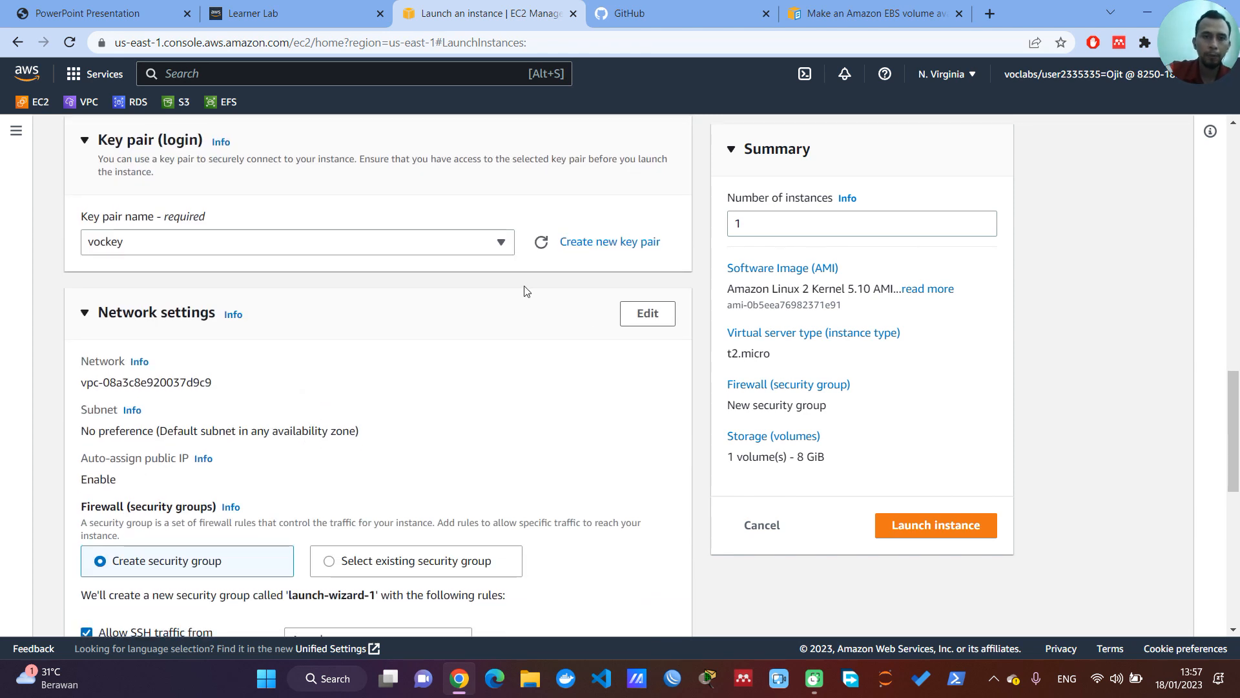
pyautogui.scroll(-1, 453, 309)
pyautogui.click(648, 233)
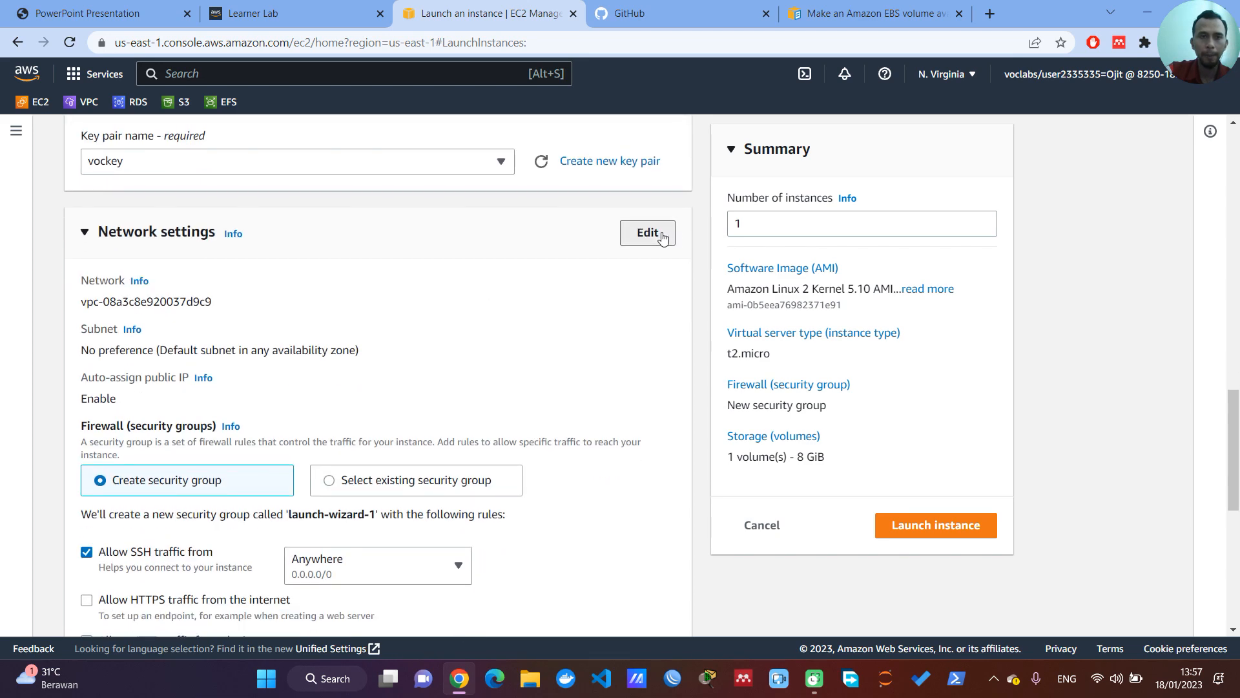
pyautogui.click(396, 372)
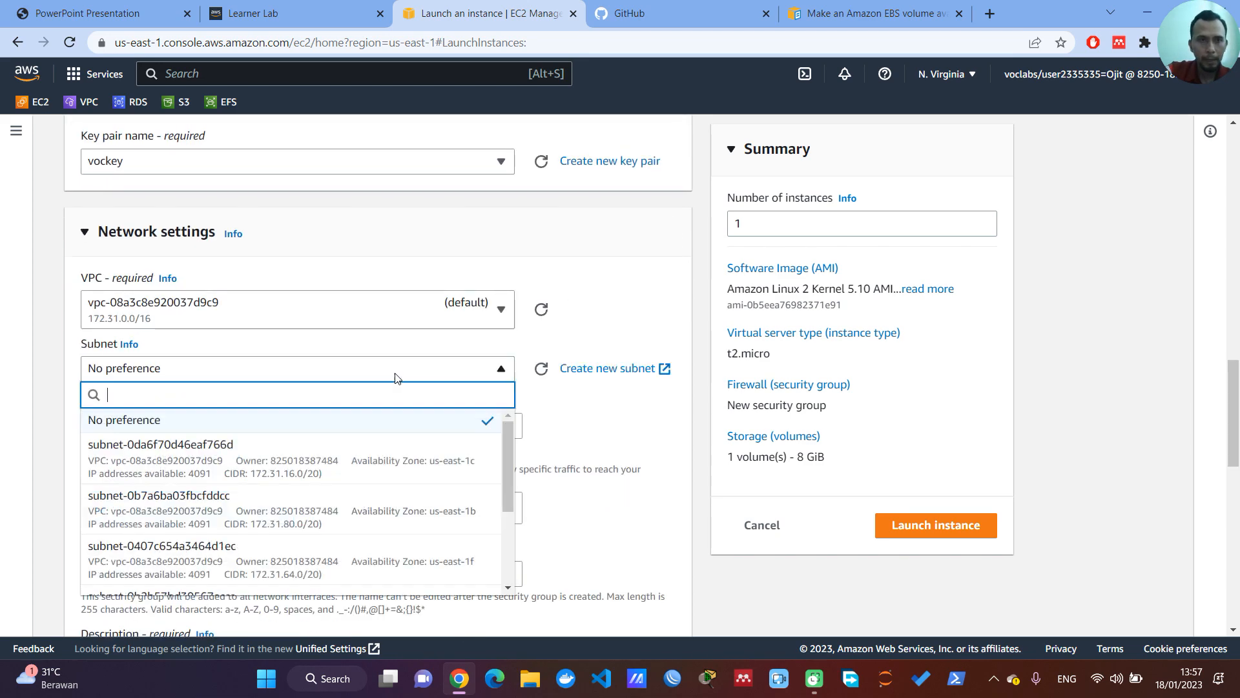
pyautogui.scroll(-1, 399, 530)
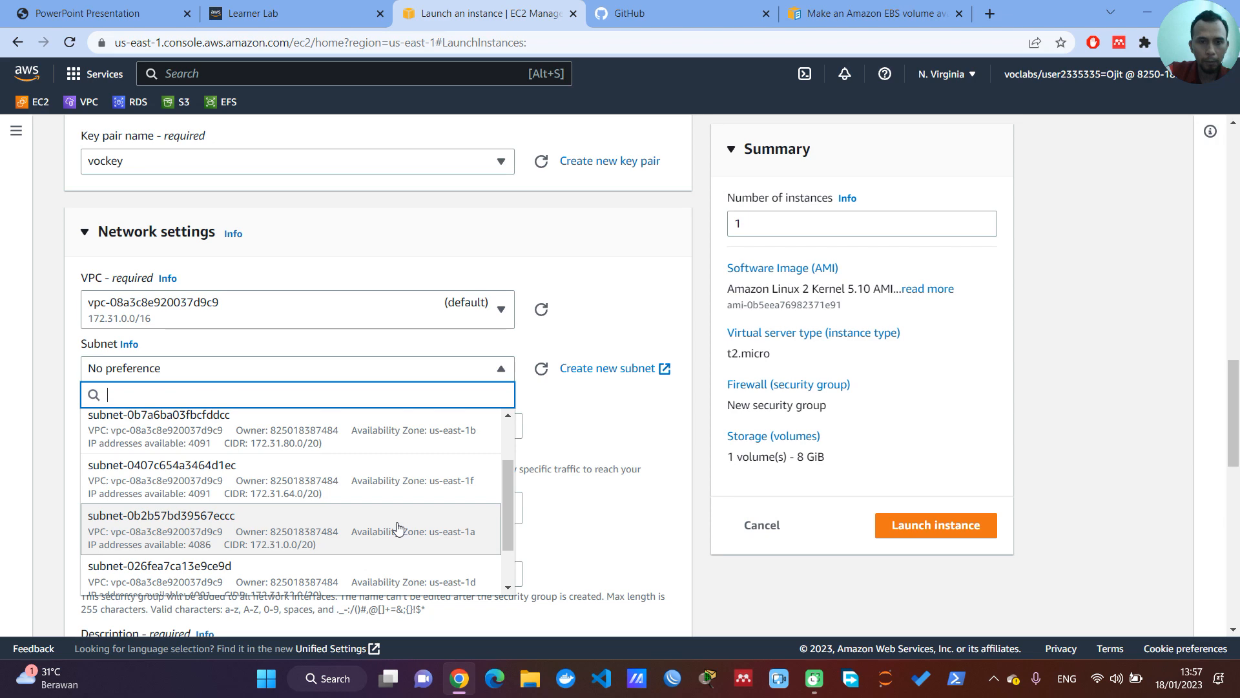
pyautogui.click(401, 529)
# Step: Add a second inbound security group rule of type HTTP with the CIDR block 0.0.0.0/0 as source
pyautogui.scroll(-6, 401, 491)
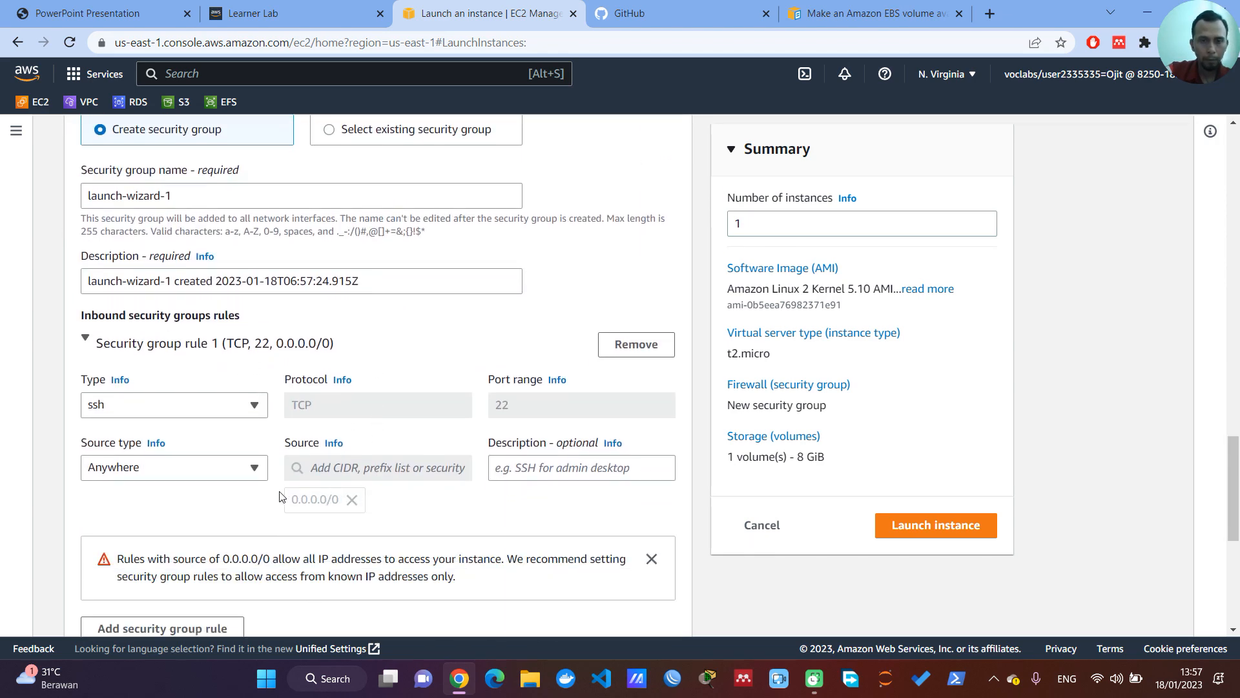
pyautogui.scroll(-2, 326, 451)
pyautogui.click(184, 468)
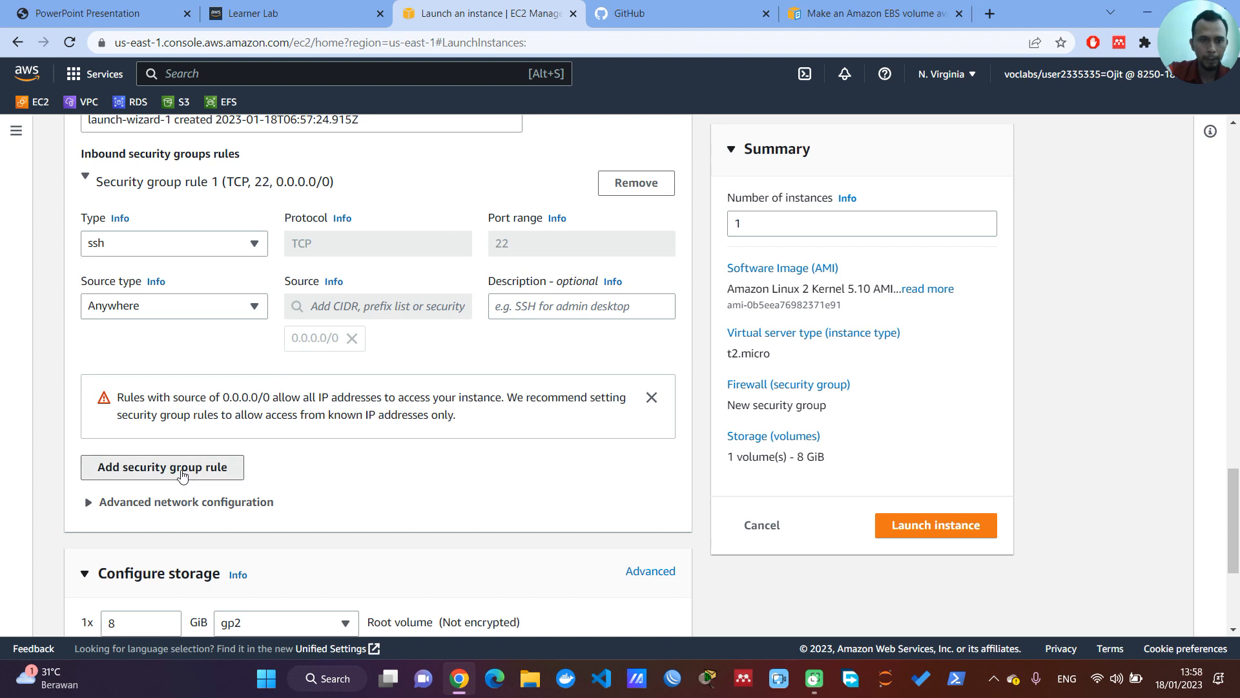
pyautogui.click(251, 455)
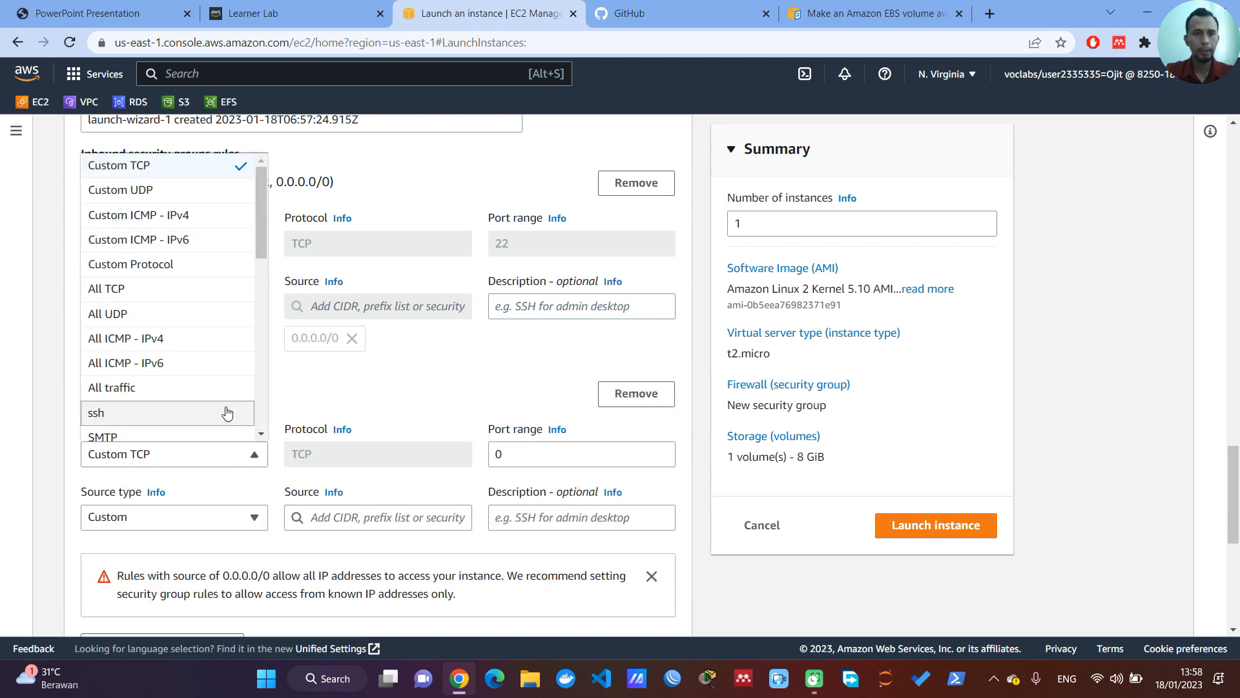
pyautogui.scroll(-3, 175, 400)
pyautogui.click(186, 355)
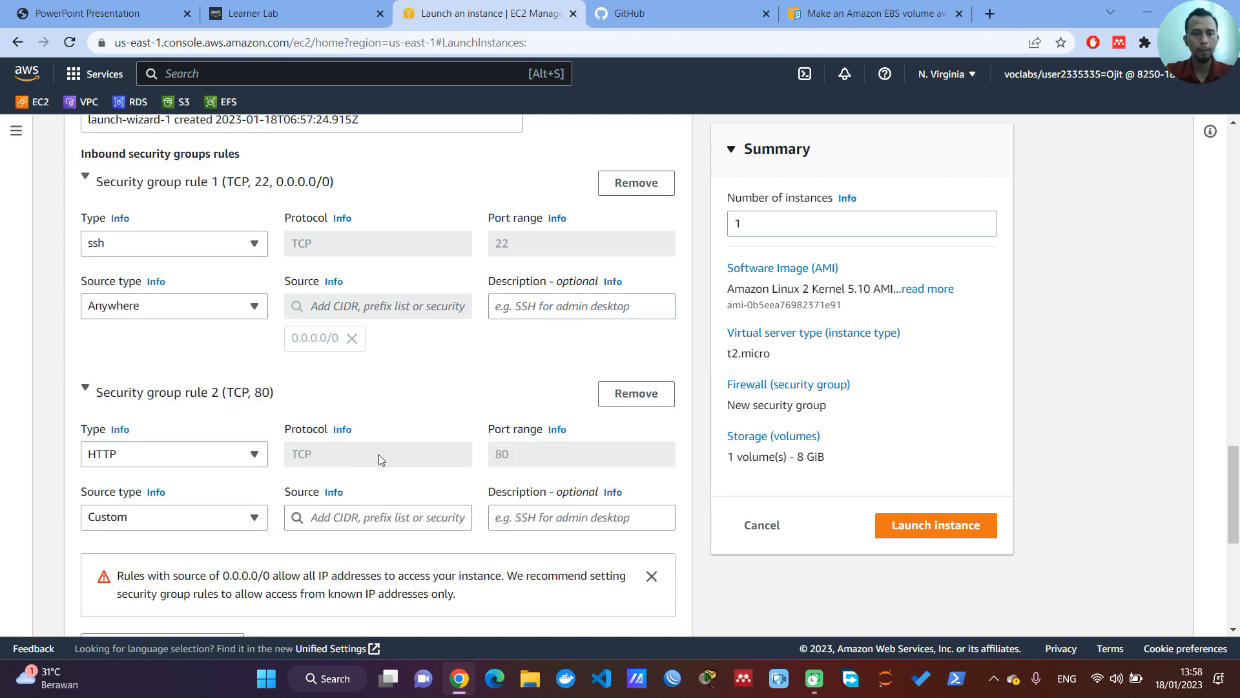
pyautogui.click(351, 527)
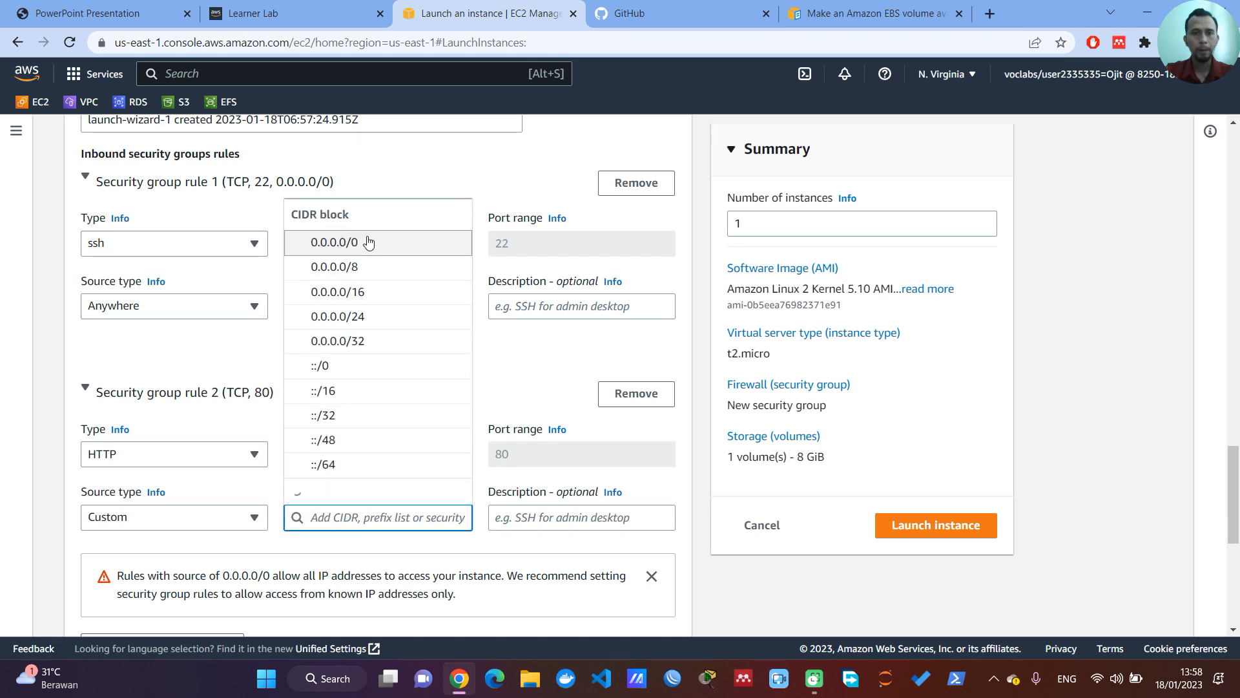
pyautogui.click(373, 218)
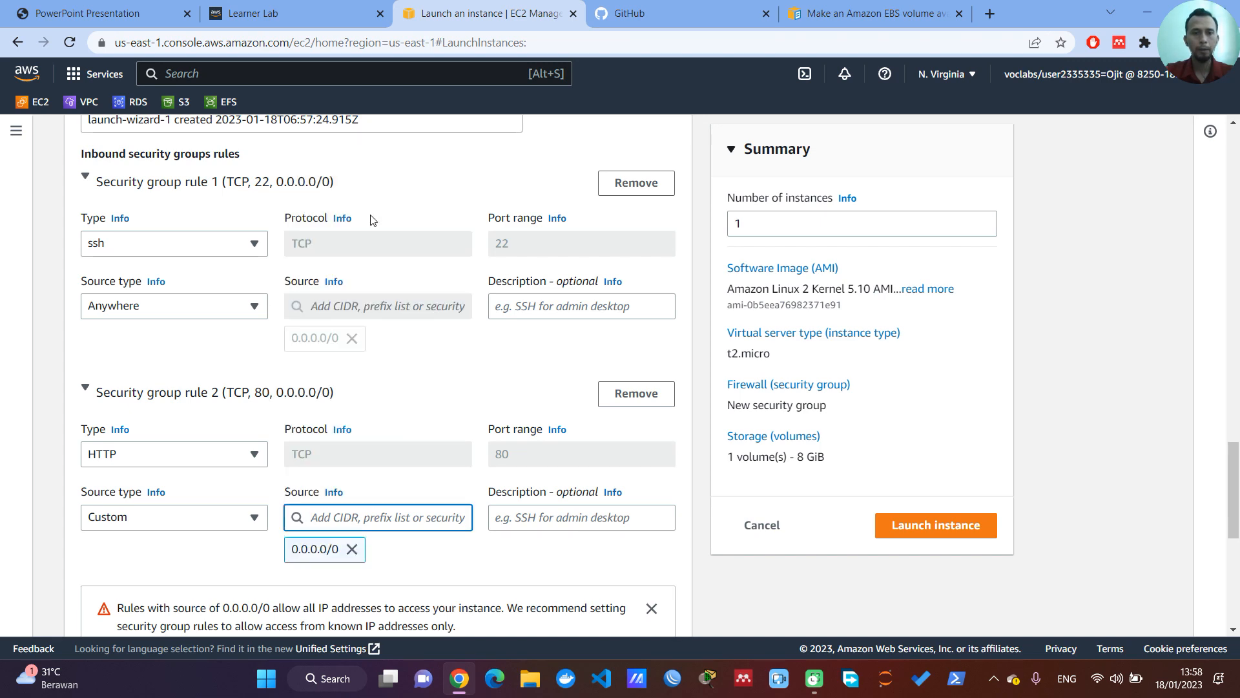
# Step: Add a new EBS volume beside the root volume and set its size to 1 GiB
pyautogui.scroll(-7, 463, 491)
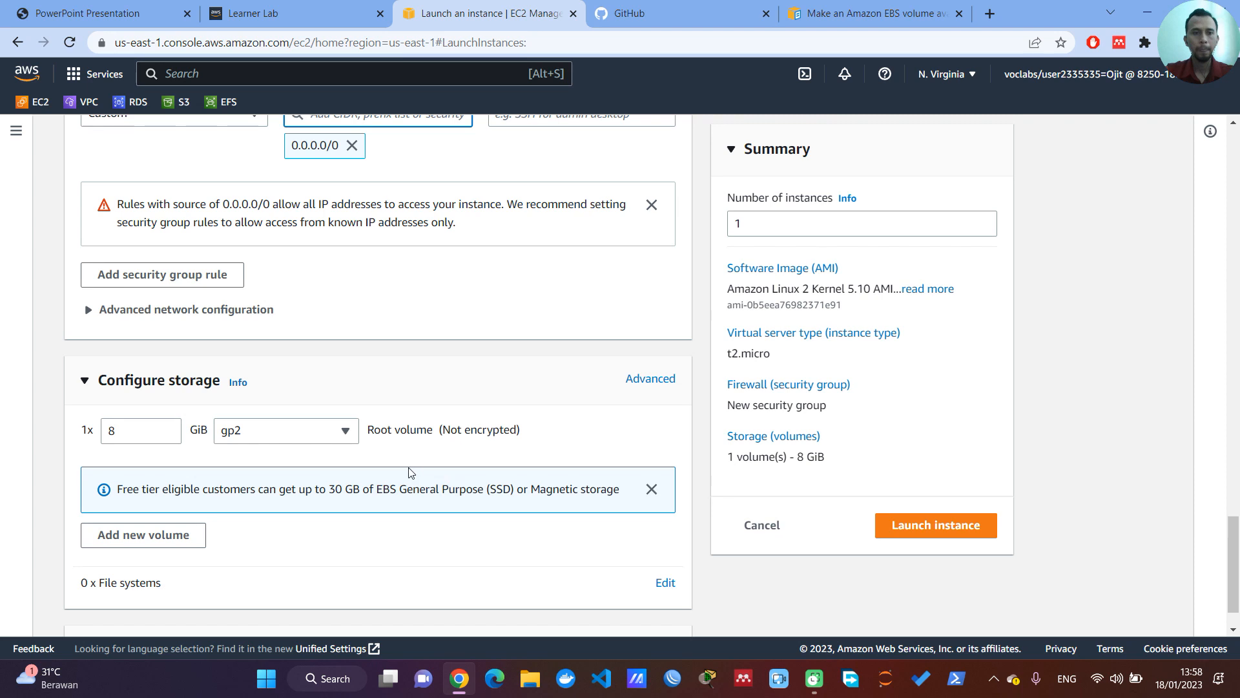
pyautogui.click(172, 477)
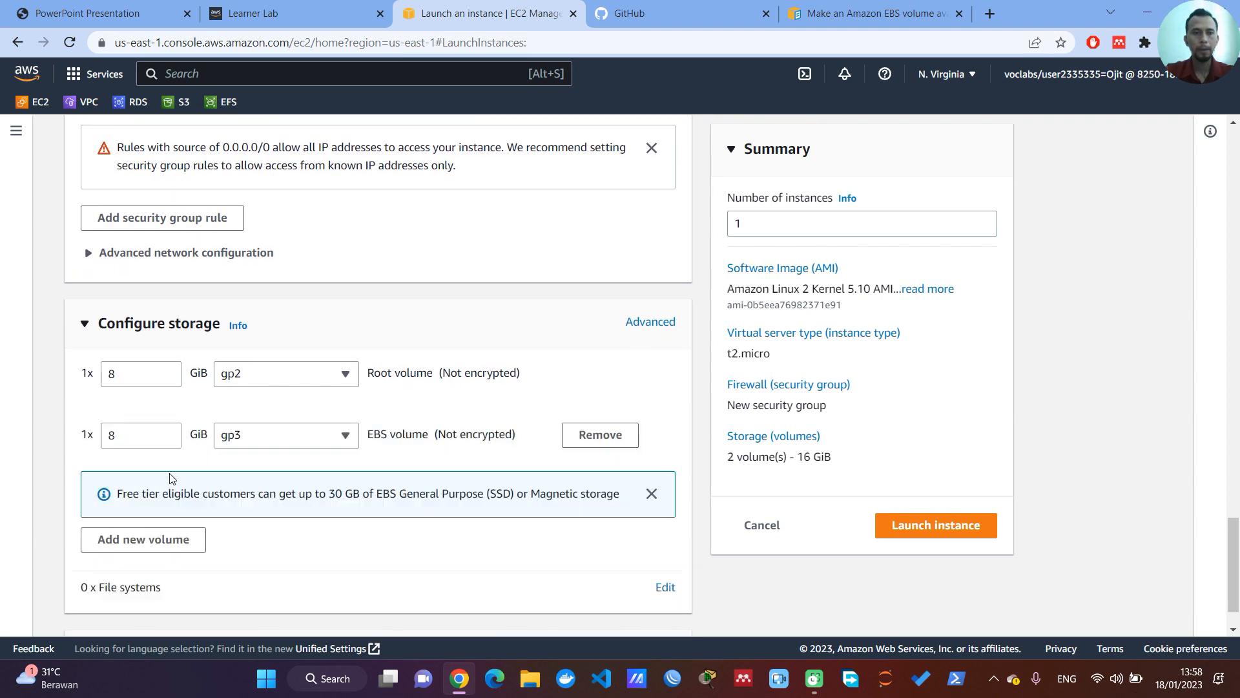
pyautogui.doubleClick(152, 435)
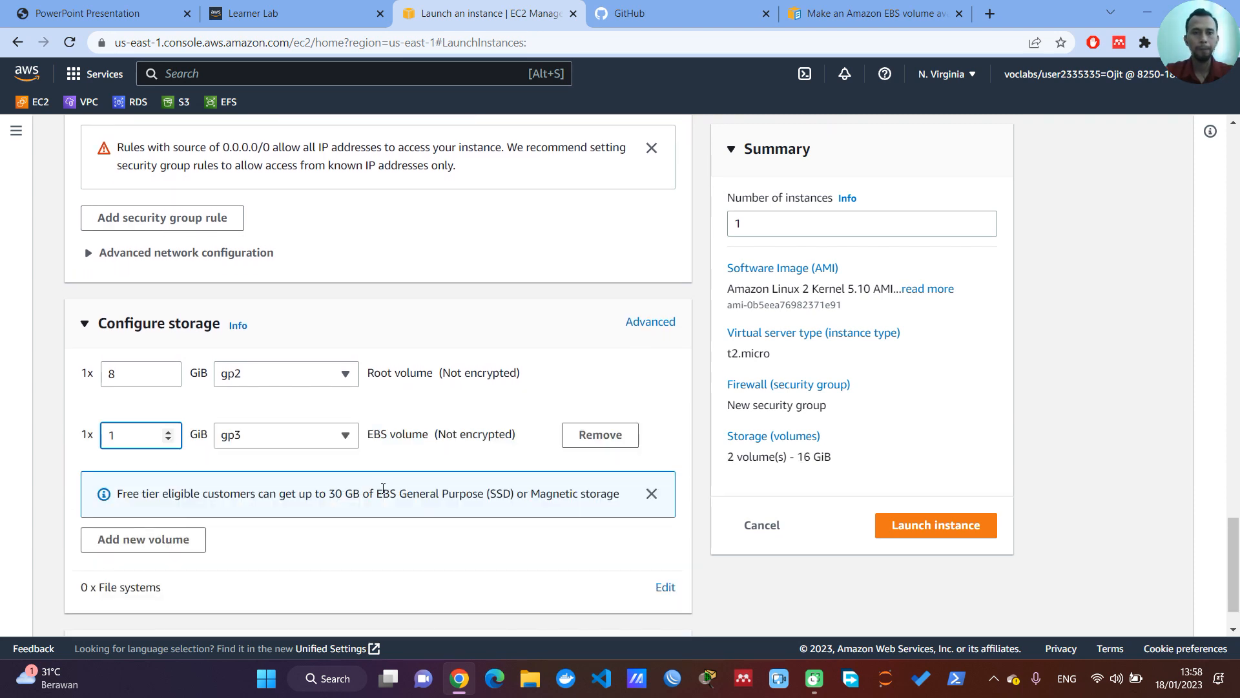
# Step: Add a shared EFS file system to the instance, selecting efsgue with mount point /mnt/efs/fs1
pyautogui.scroll(-1, 383, 489)
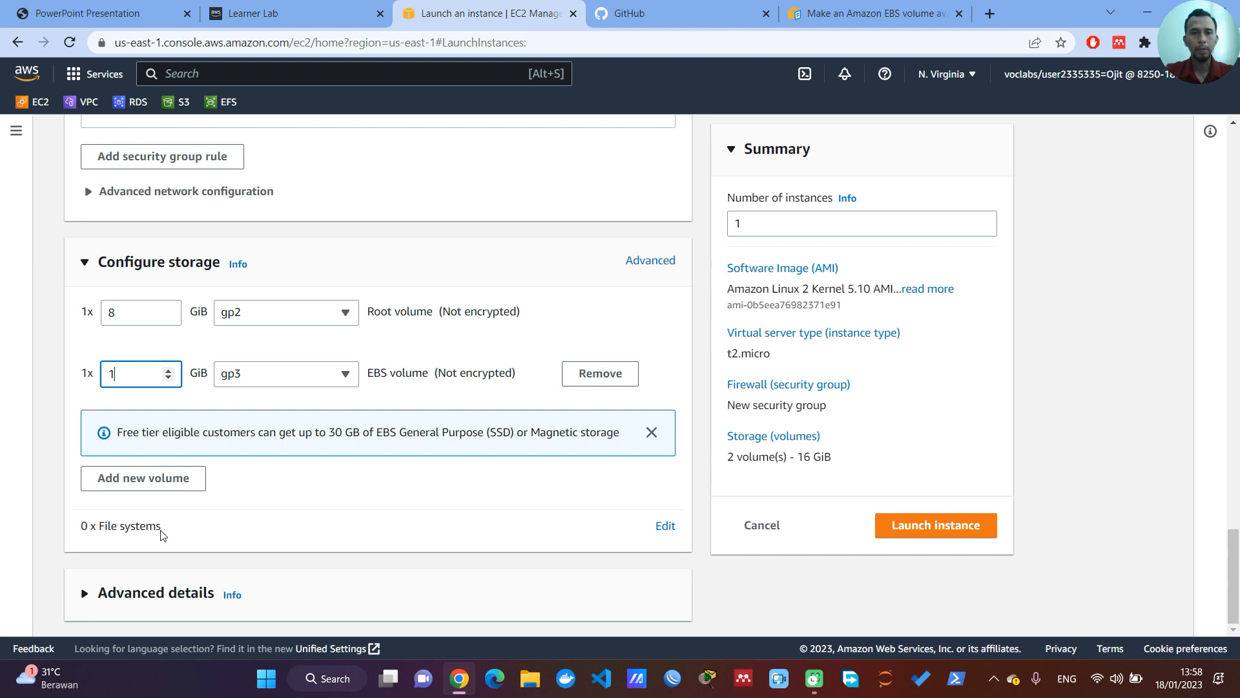
pyautogui.click(672, 528)
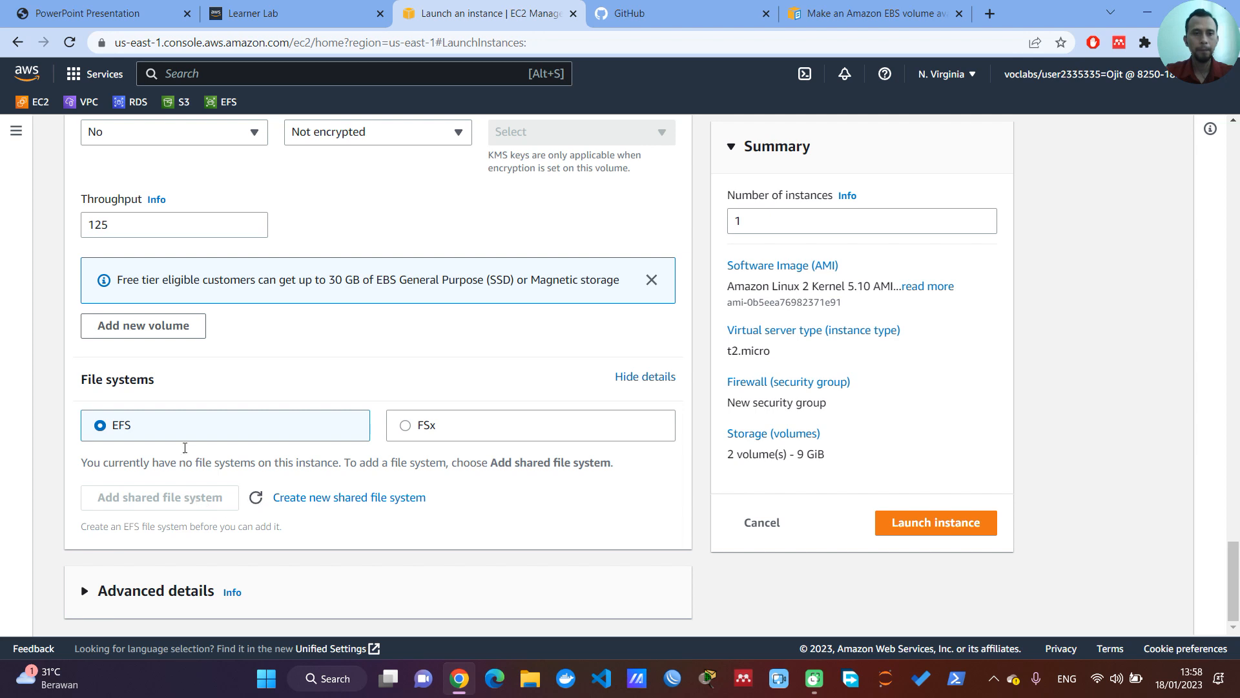
pyautogui.click(216, 498)
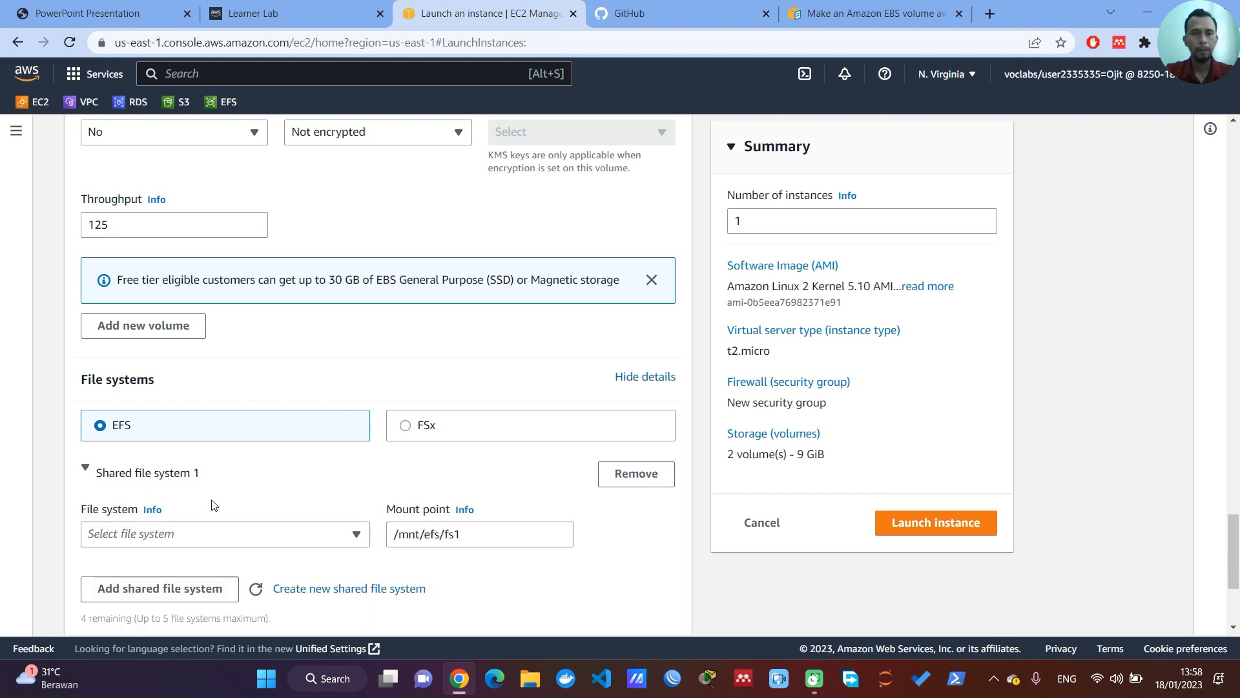
pyautogui.scroll(-3, 307, 552)
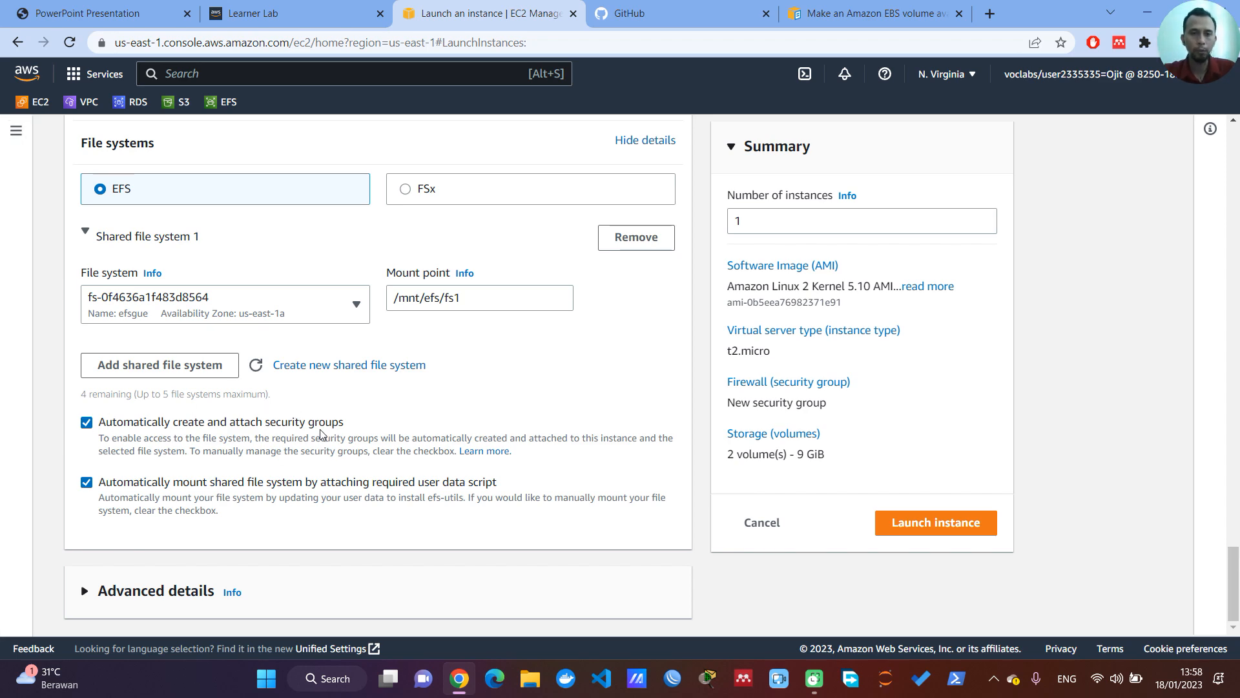
# Step: Review the inbound security group rules and the launch summary of the configured instance
pyautogui.scroll(15, 323, 434)
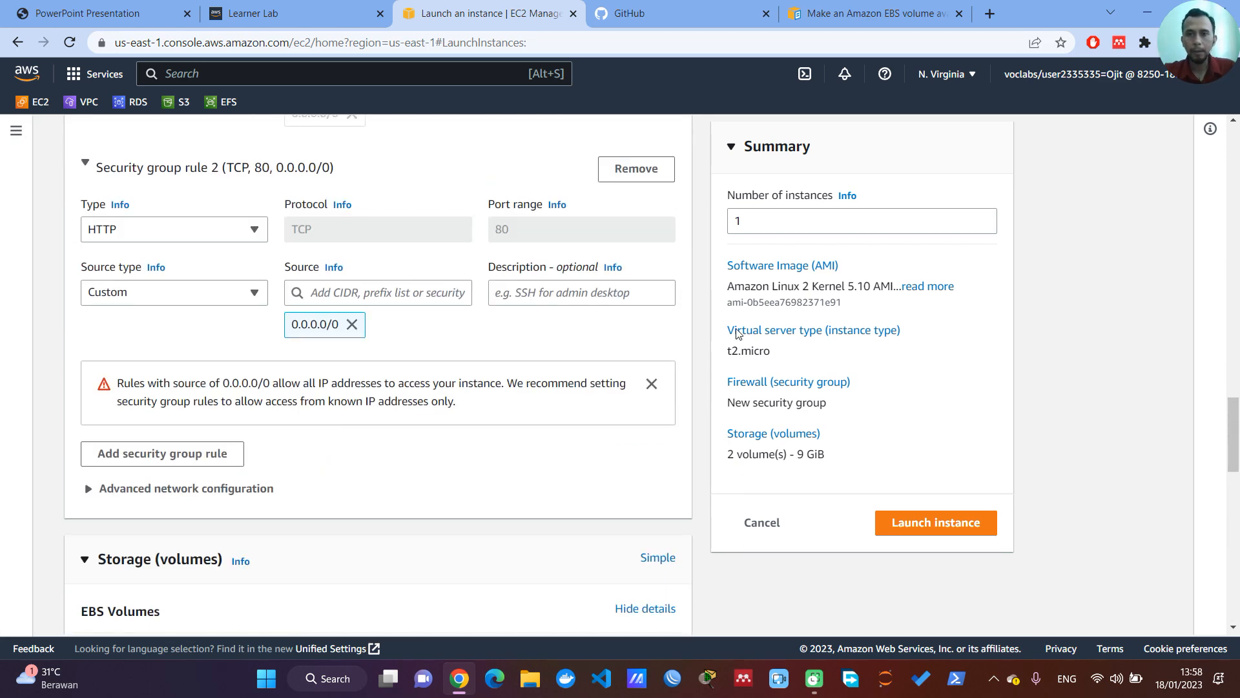
pyautogui.scroll(2, 730, 310)
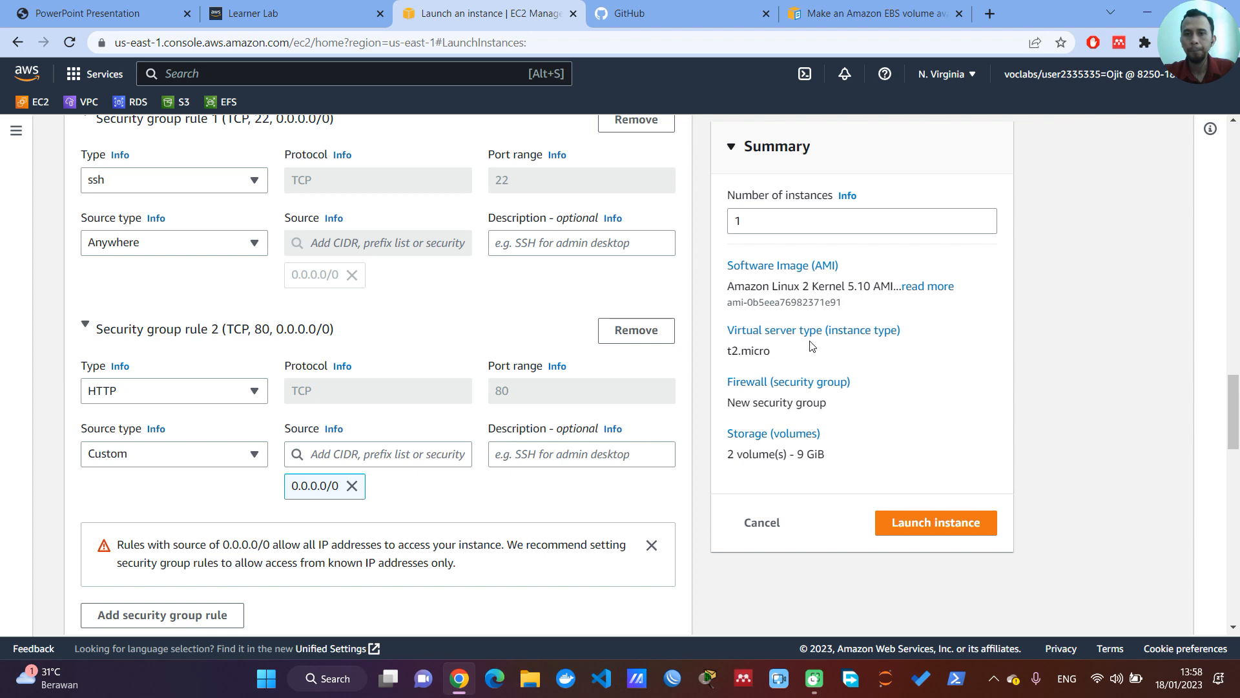
pyautogui.scroll(-1, 804, 362)
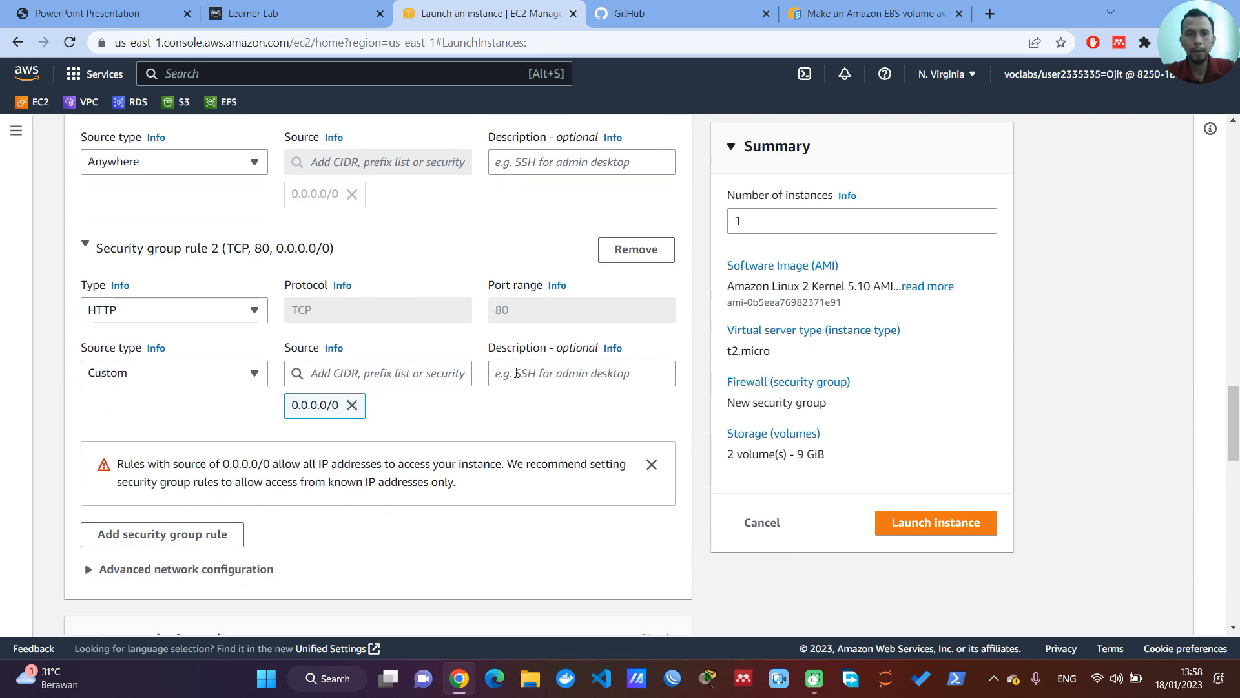
pyautogui.scroll(1, 478, 355)
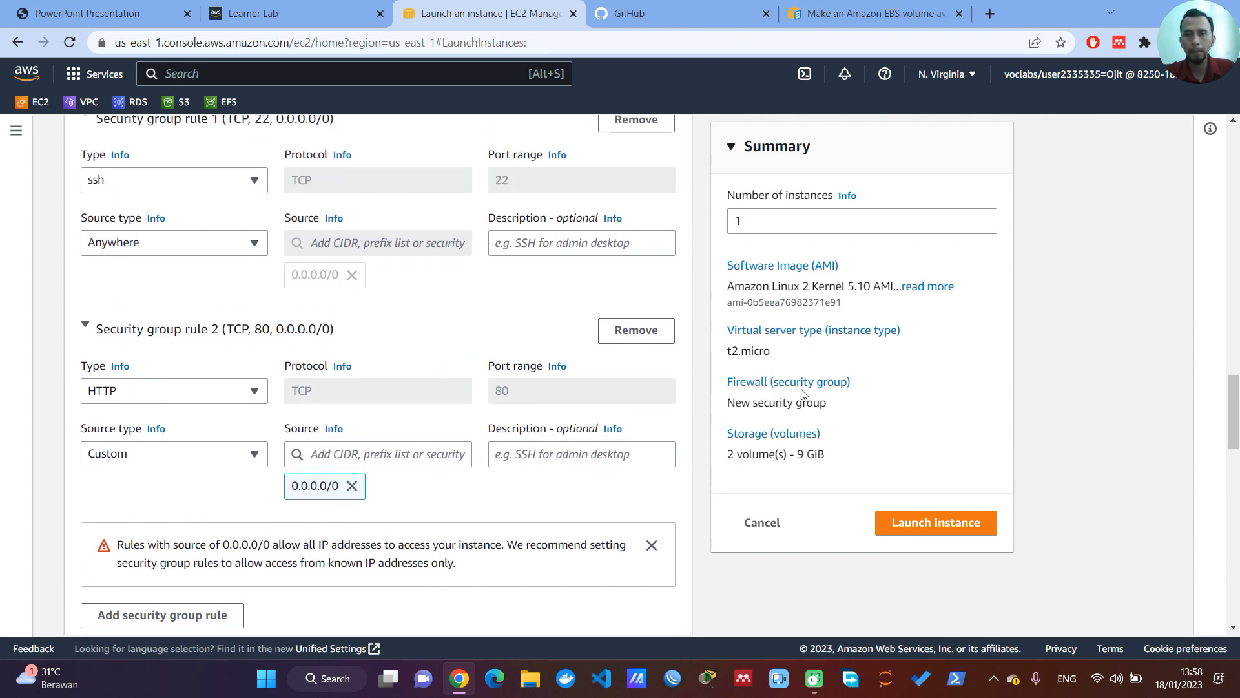
pyautogui.scroll(-1, 580, 443)
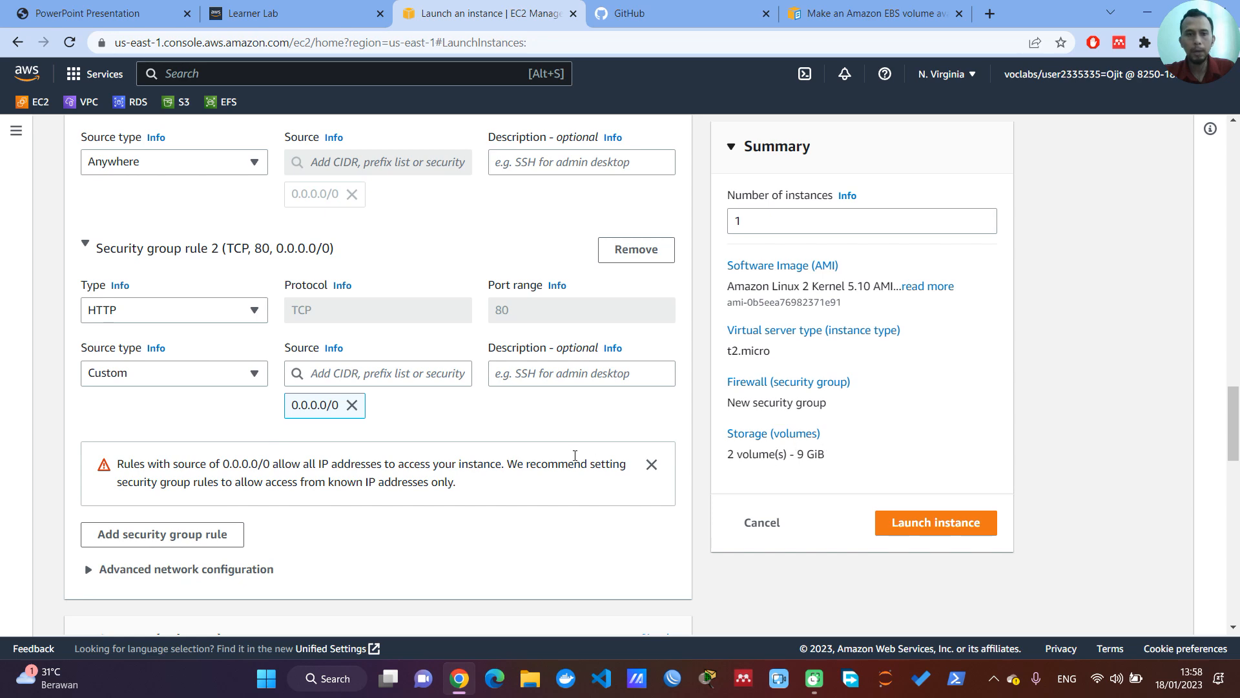
# Step: Launch the configured Server_AWS instance and open the list of all instances
pyautogui.scroll(-2, 568, 452)
pyautogui.scroll(-5, 563, 463)
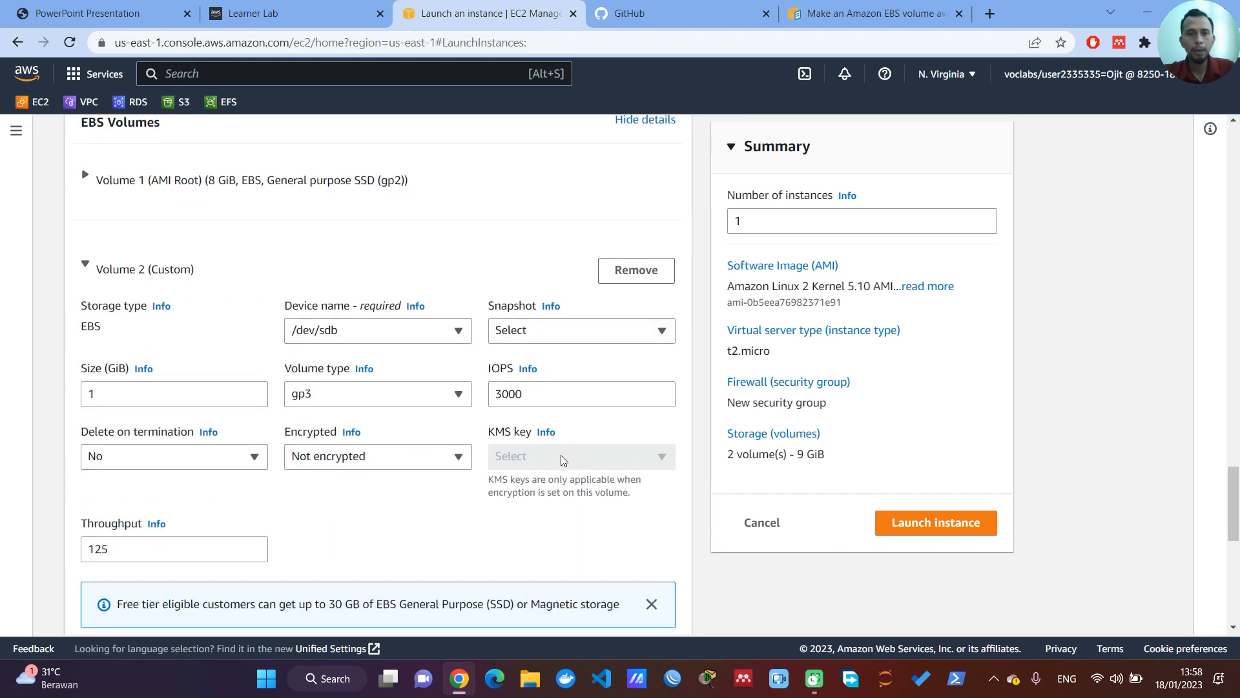
pyautogui.scroll(-3, 563, 461)
pyautogui.scroll(-2, 405, 483)
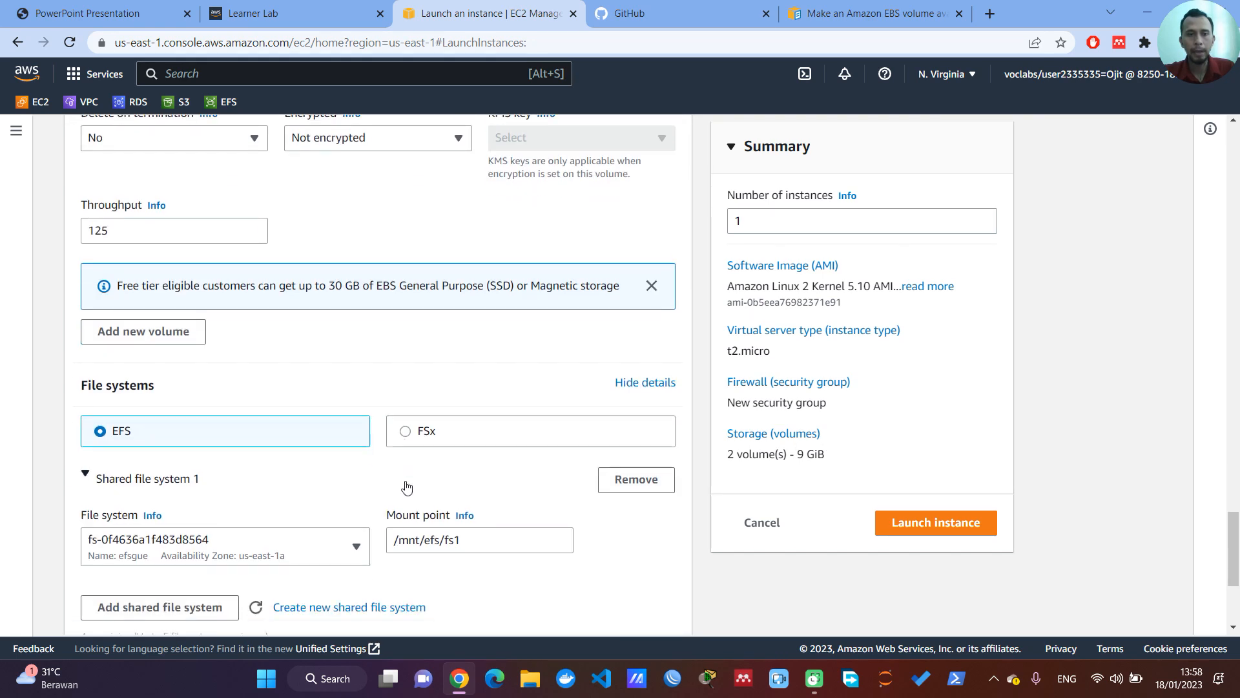
pyautogui.click(977, 527)
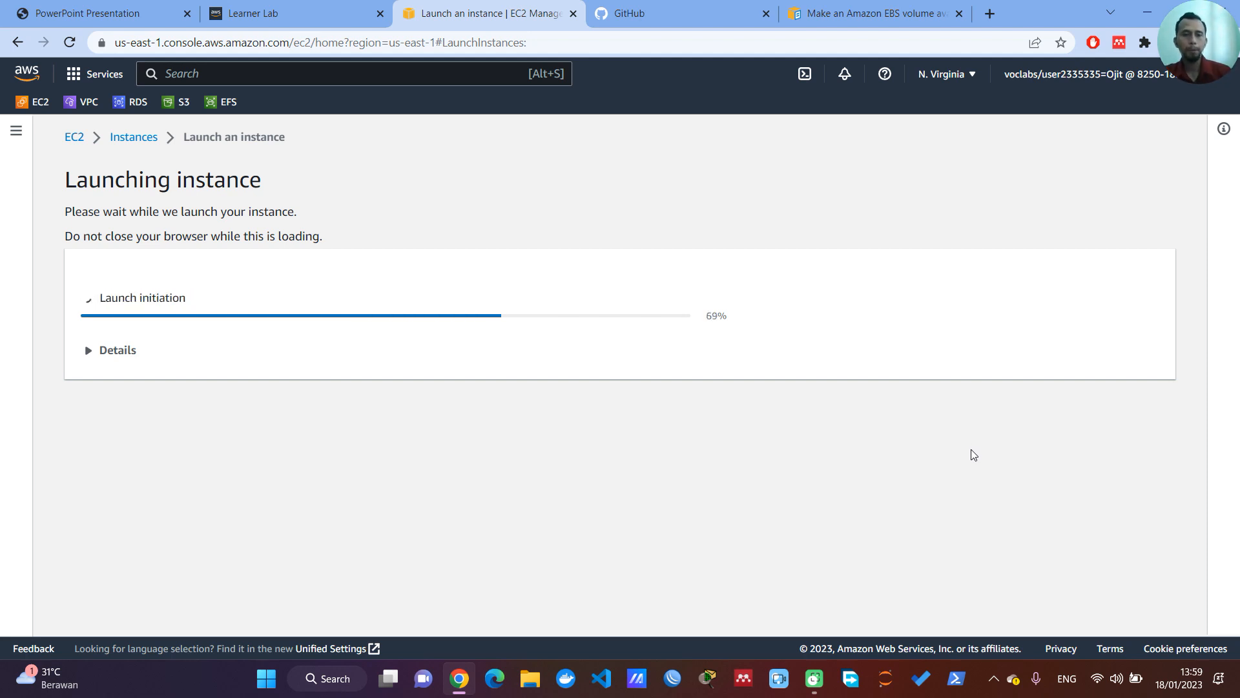
pyautogui.scroll(-5, 987, 431)
pyautogui.scroll(-1, 987, 434)
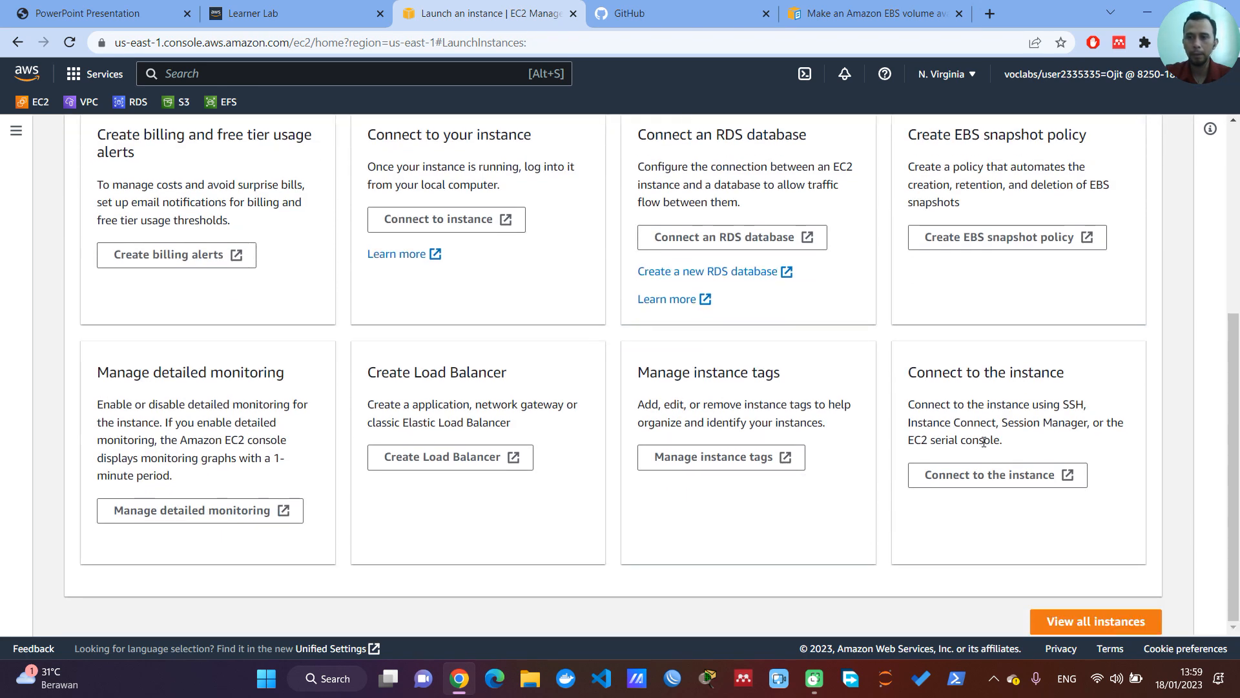
pyautogui.click(1090, 622)
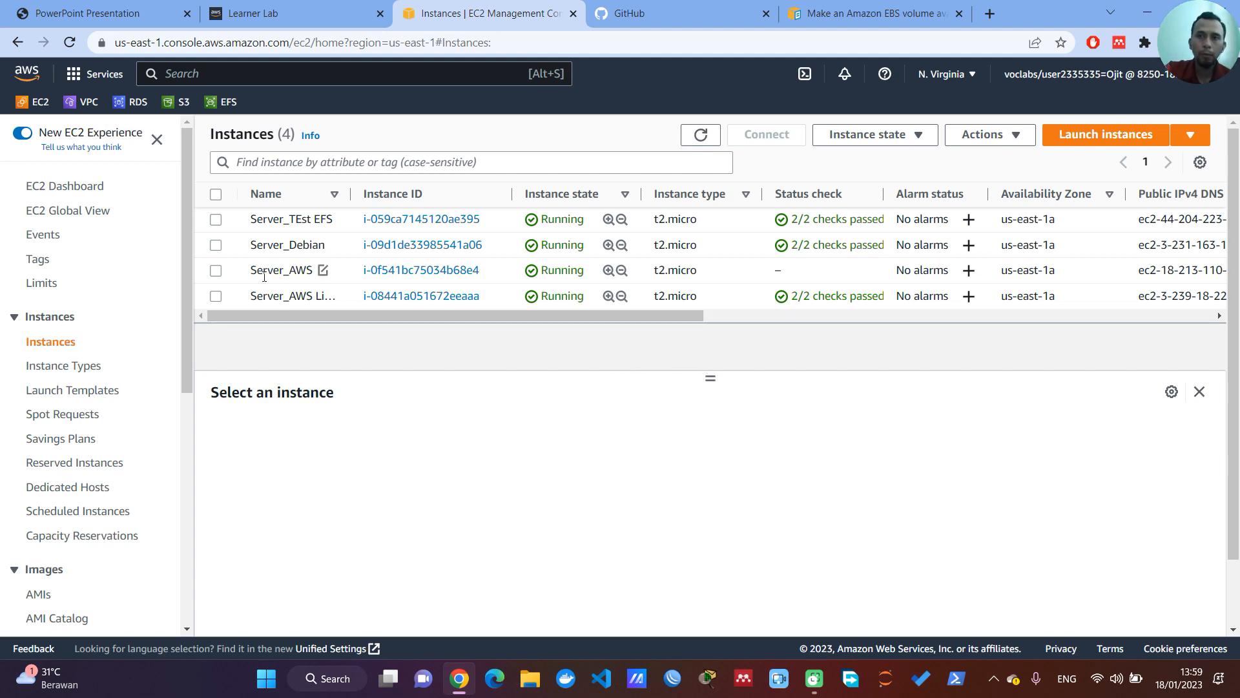
# Step: Start launching another EC2 instance and name it Server_Debian
pyautogui.click(1096, 141)
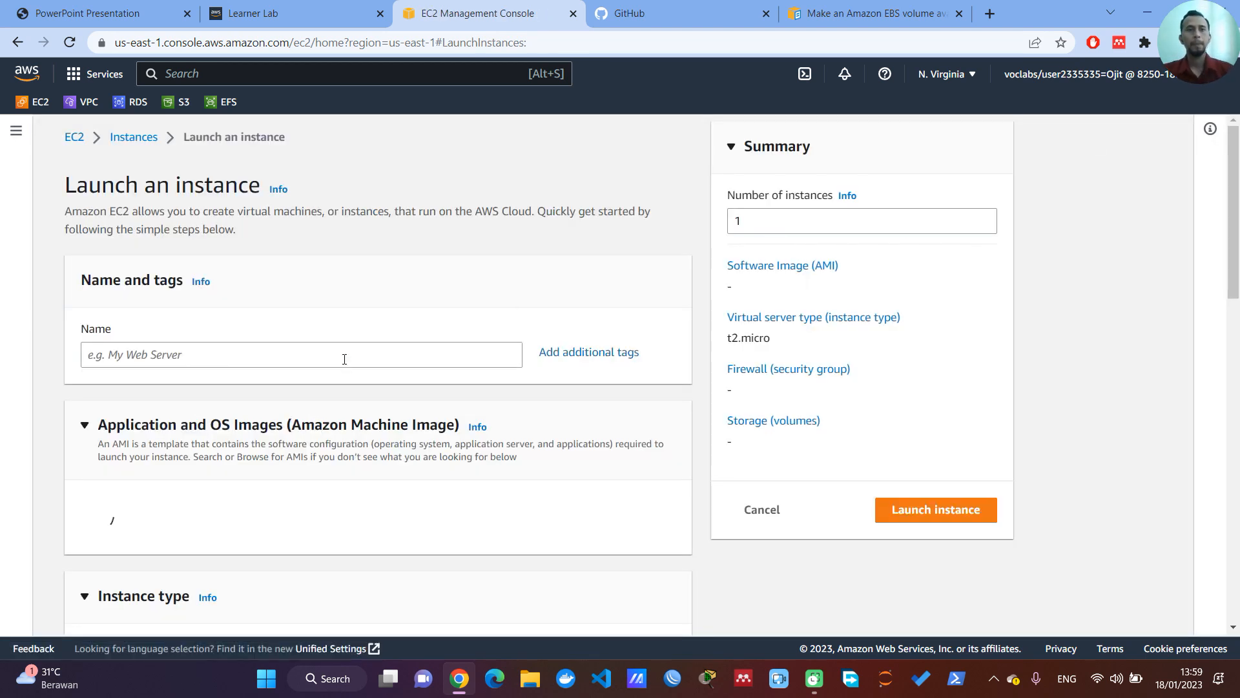
pyautogui.click(208, 358)
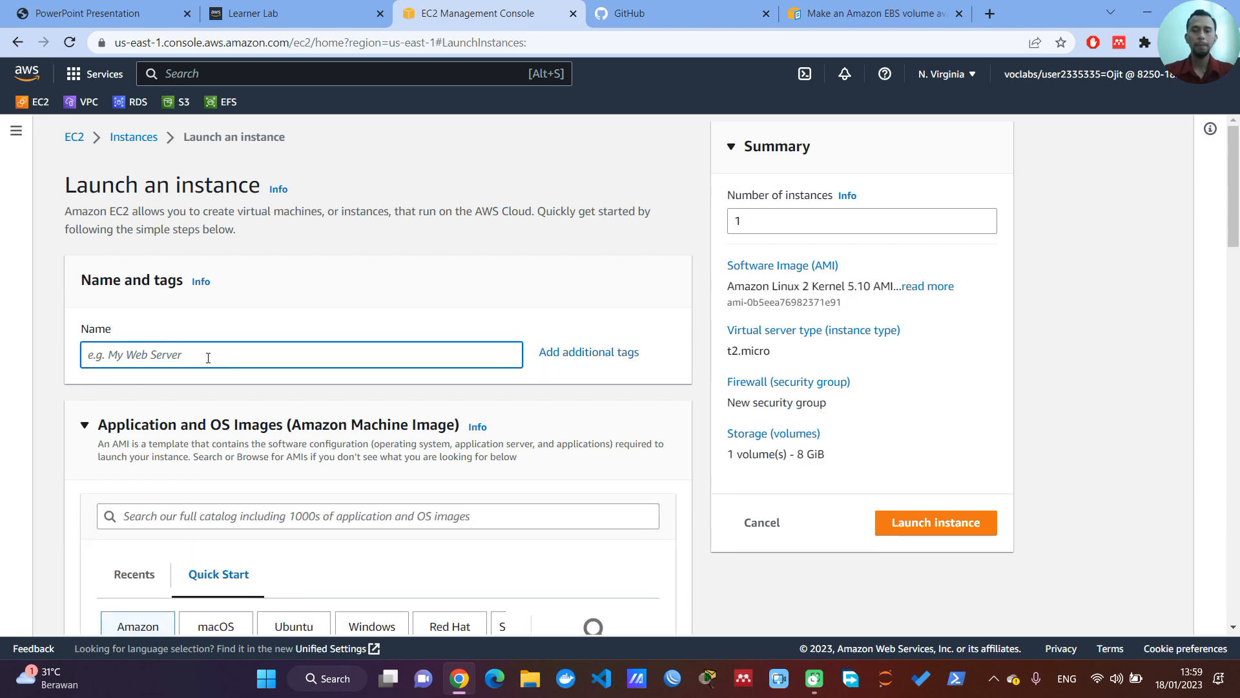
pyautogui.write('Server')
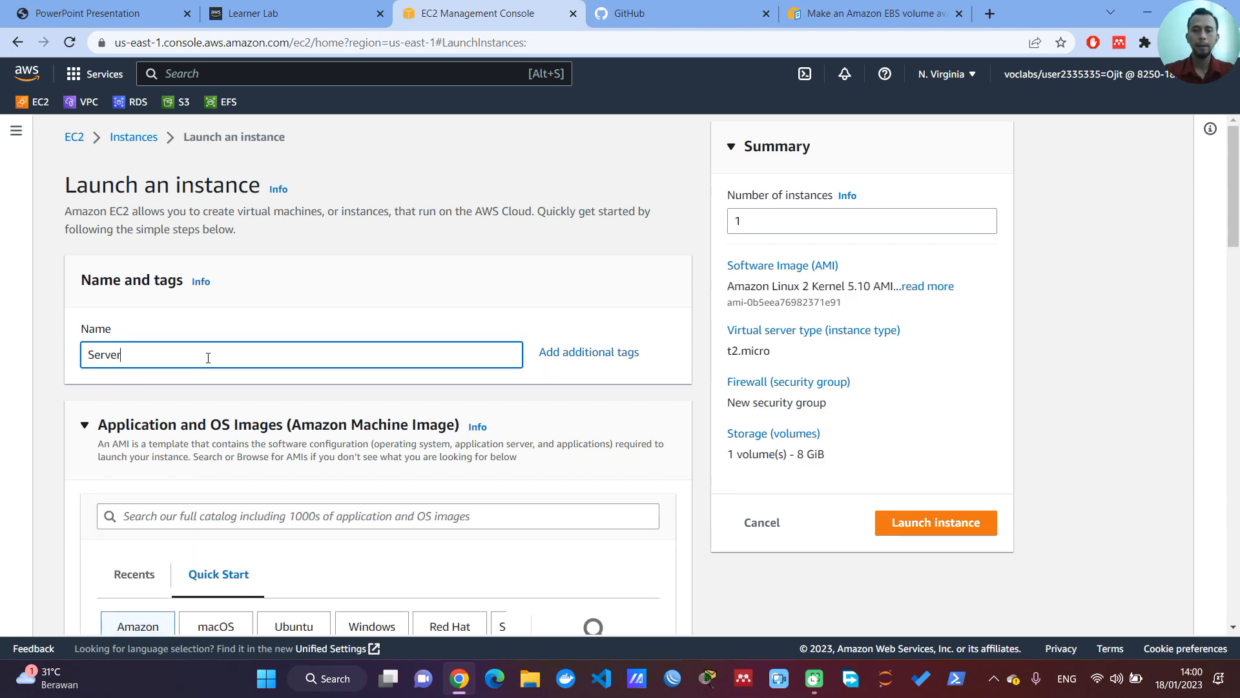
pyautogui.write('_Debian')
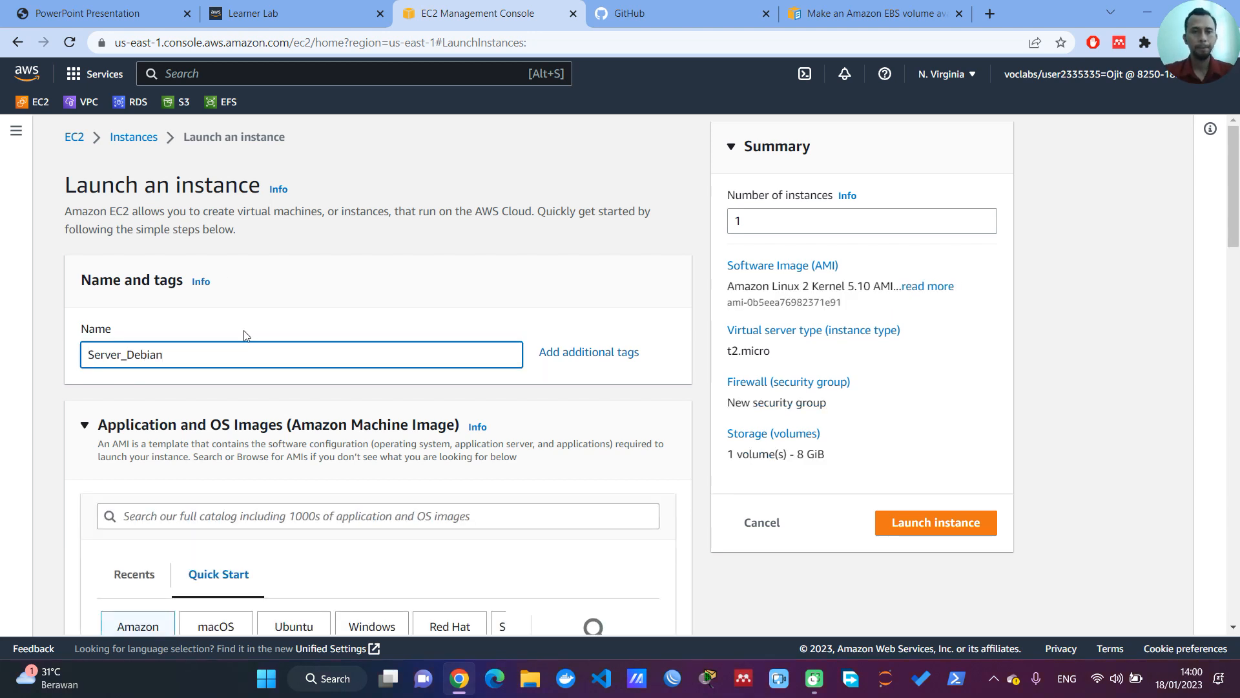
# Step: Choose the Debian quick-start image, Debian 11 (HVM), SSD Volume Type, as the instance's operating system
pyautogui.scroll(-4, 244, 335)
pyautogui.click(504, 431)
pyautogui.click(502, 430)
pyautogui.click(455, 431)
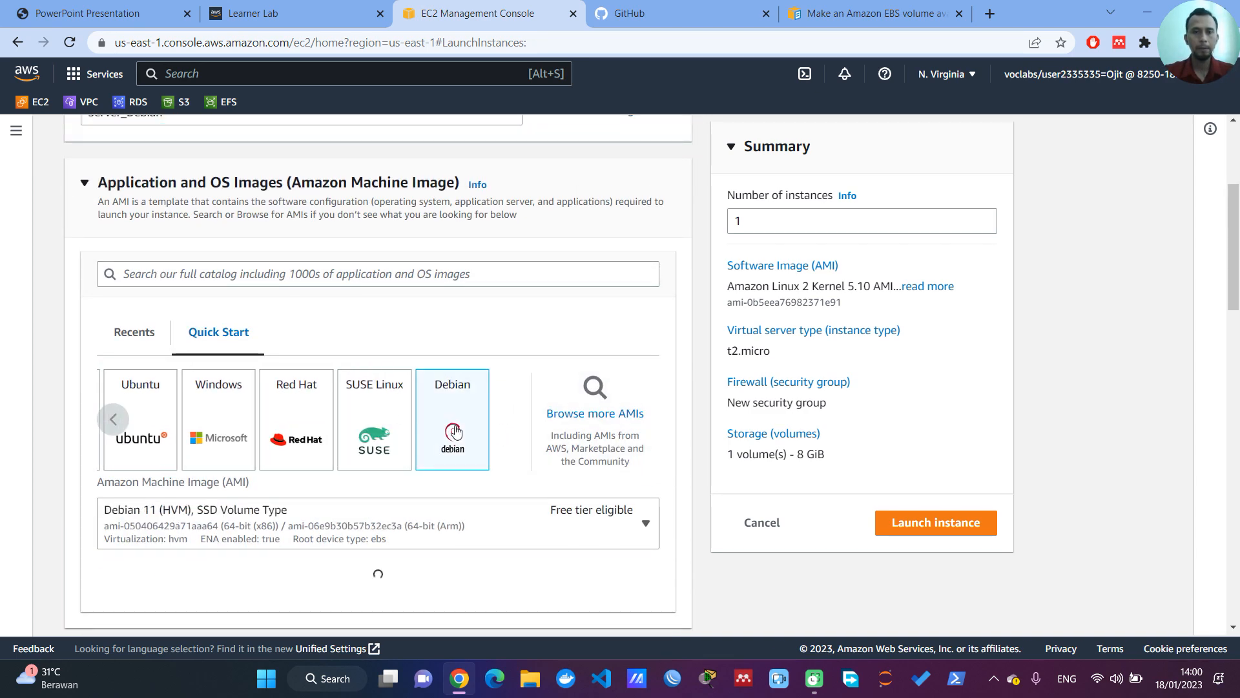
# Step: Select vockey as the login key pair for the Debian instance
pyautogui.scroll(-4, 471, 434)
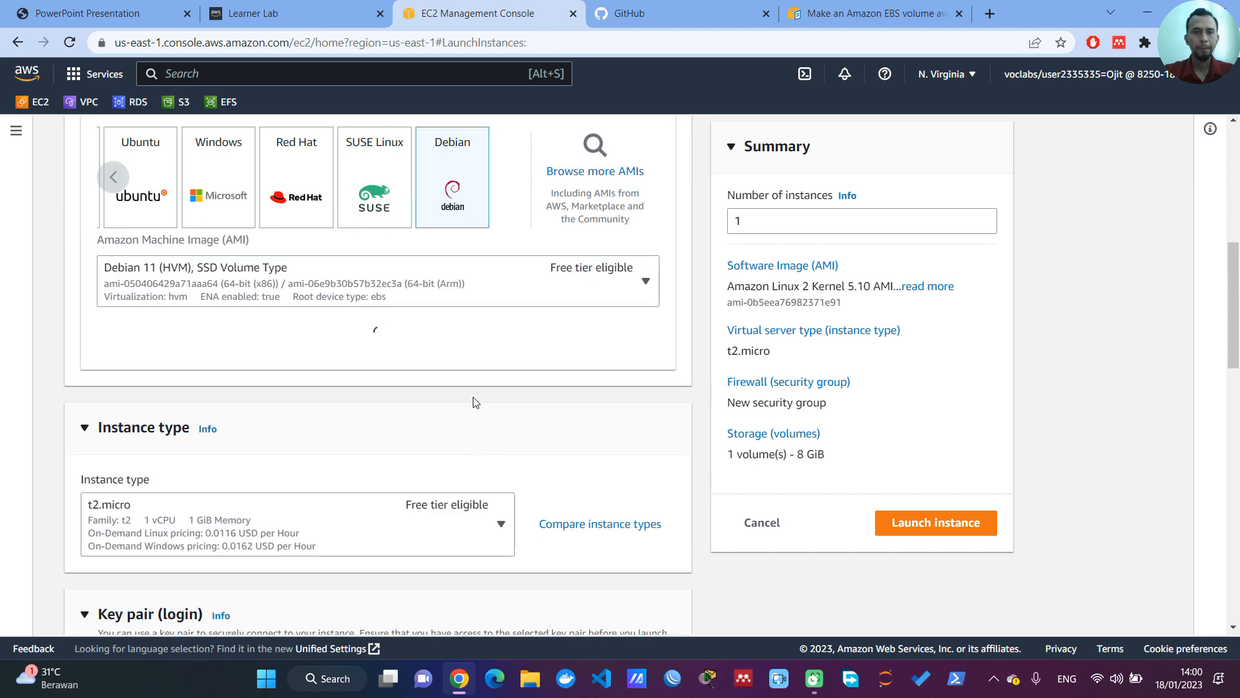
pyautogui.scroll(-3, 407, 386)
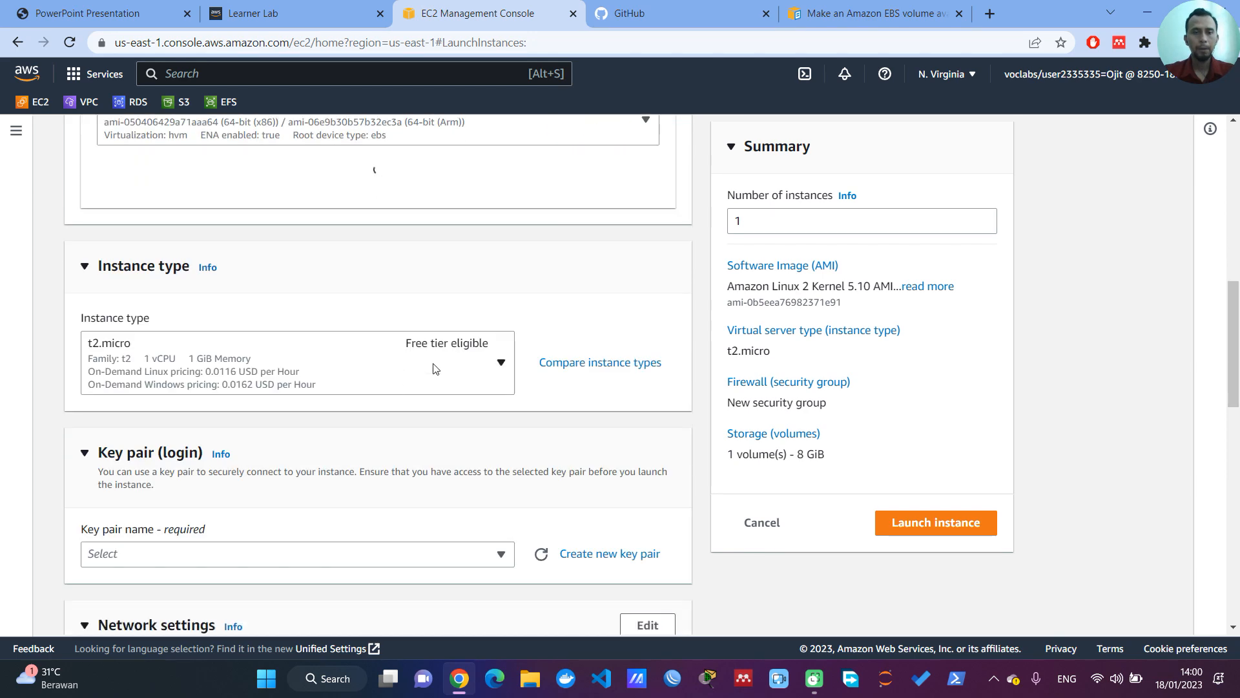
pyautogui.scroll(-3, 393, 382)
pyautogui.click(497, 394)
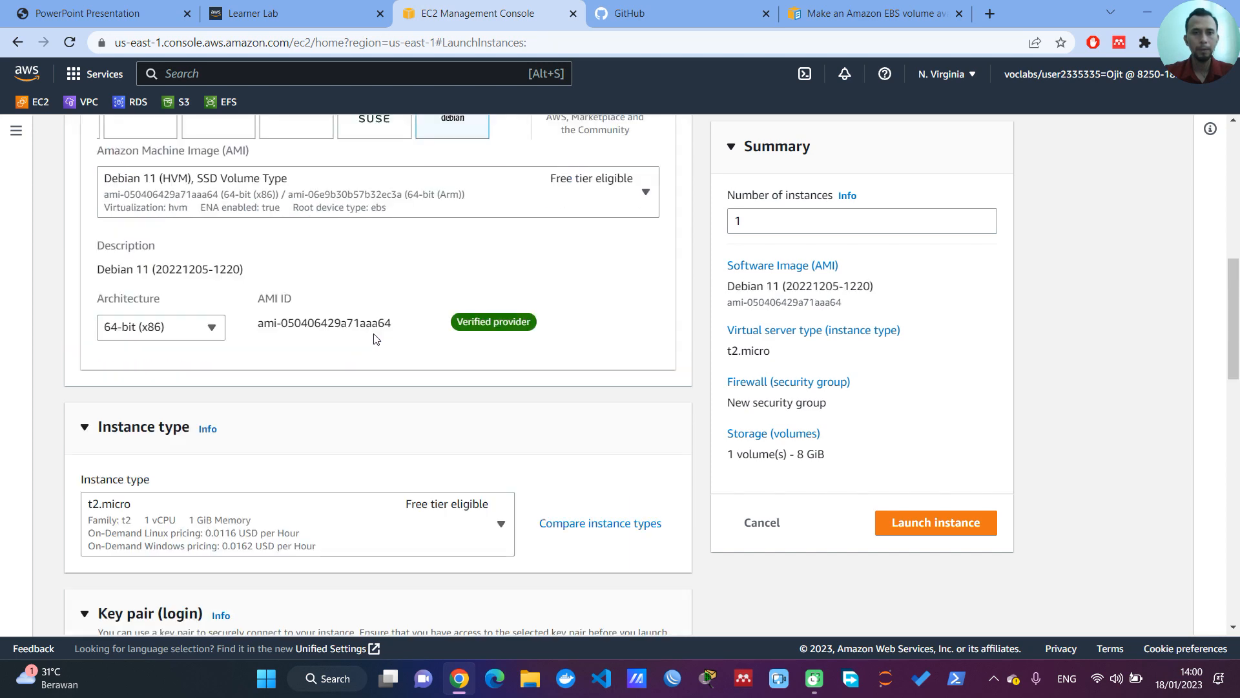
pyautogui.scroll(5, 374, 355)
pyautogui.scroll(-6, 375, 355)
pyautogui.click(382, 352)
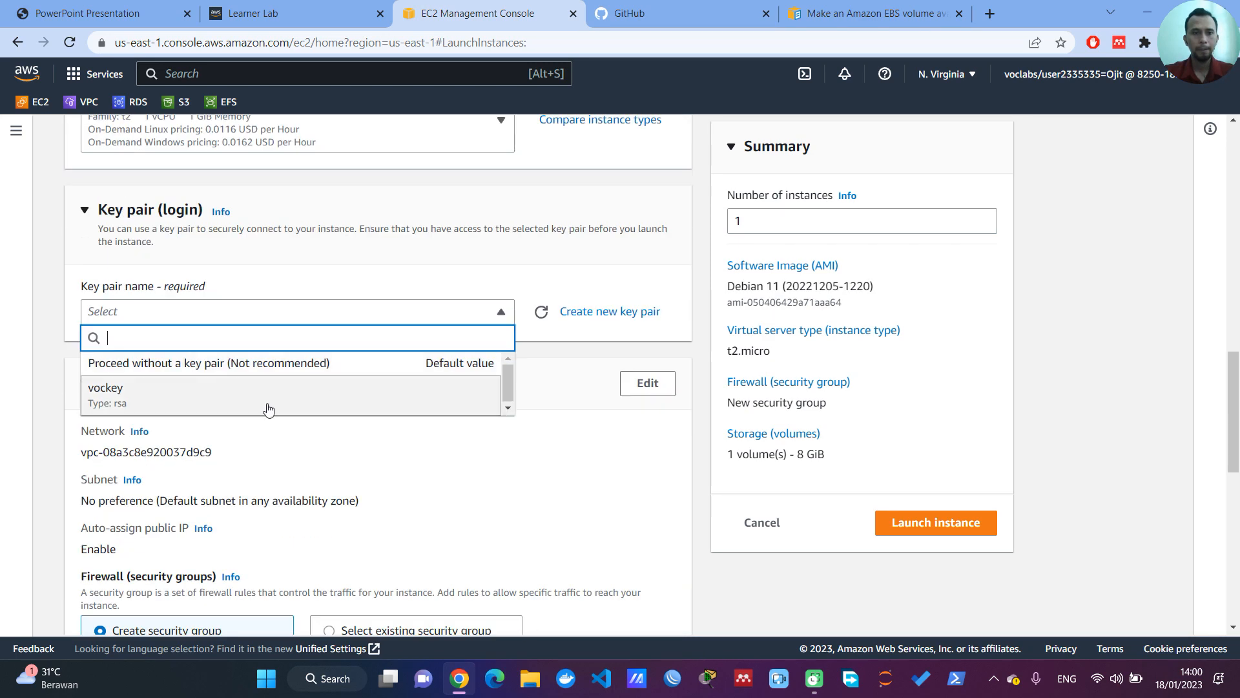
pyautogui.click(252, 401)
# Step: Edit the network settings and select the default VPC's subnet in availability zone us-east-1a
pyautogui.scroll(5, 420, 252)
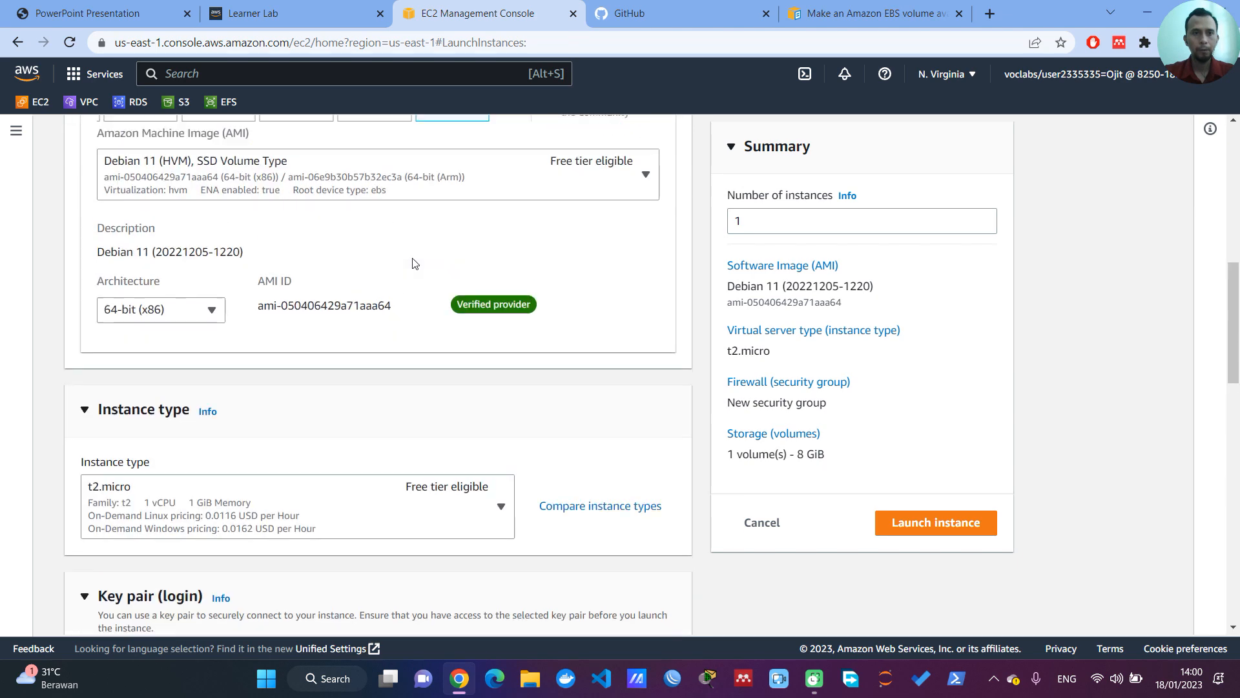
pyautogui.scroll(-8, 307, 390)
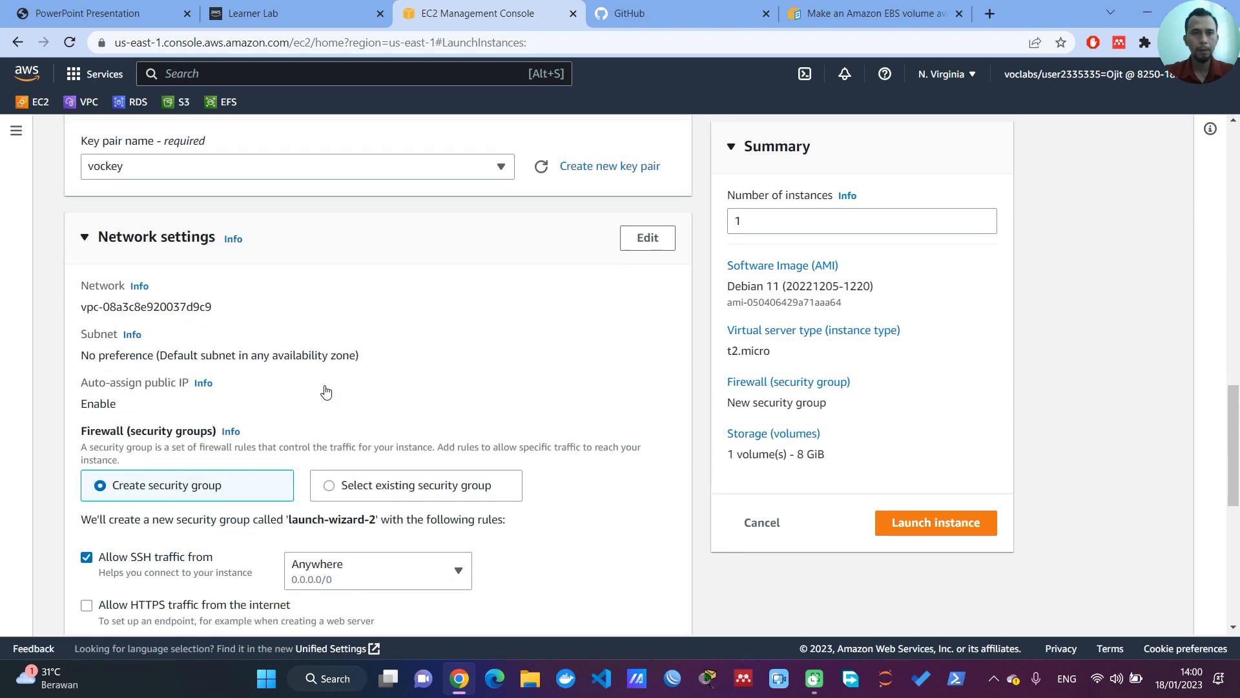
pyautogui.scroll(-1, 326, 392)
pyautogui.click(649, 223)
pyautogui.click(430, 349)
pyautogui.moveTo(507, 461); pyautogui.dragTo(506, 491)
pyautogui.click(472, 483)
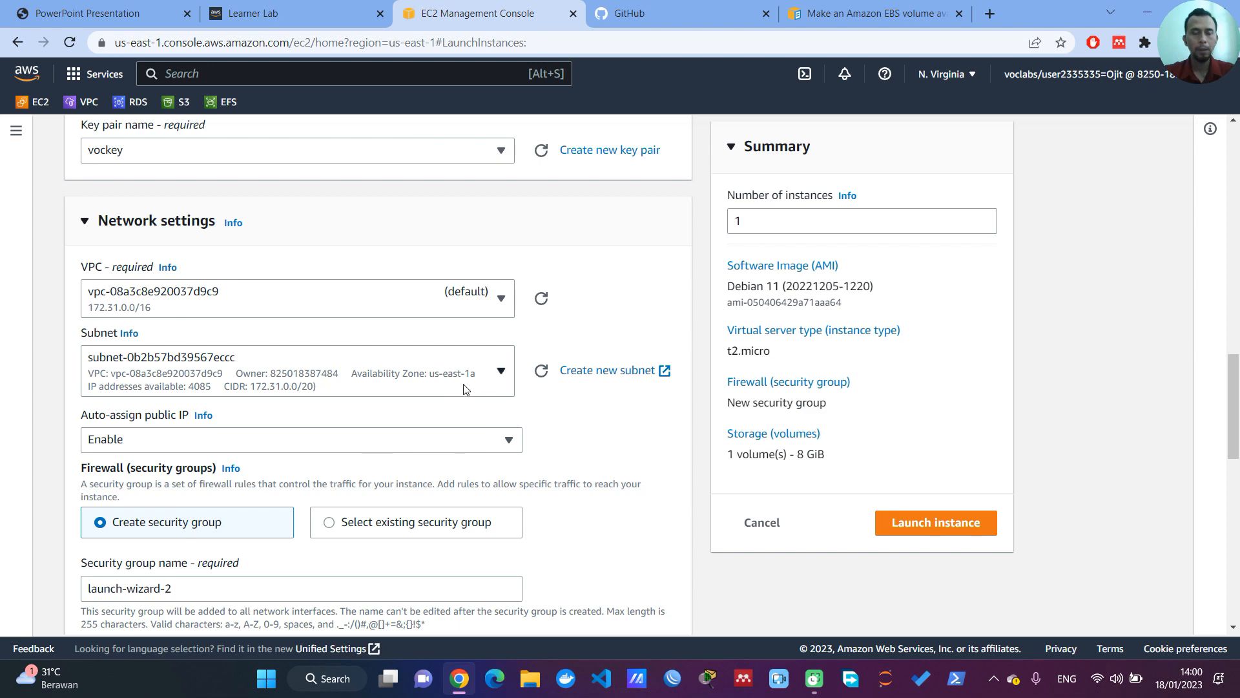
# Step: Keep the SSH security group rule and add a new EBS volume of 1 GiB beside the root volume
pyautogui.scroll(-4, 460, 413)
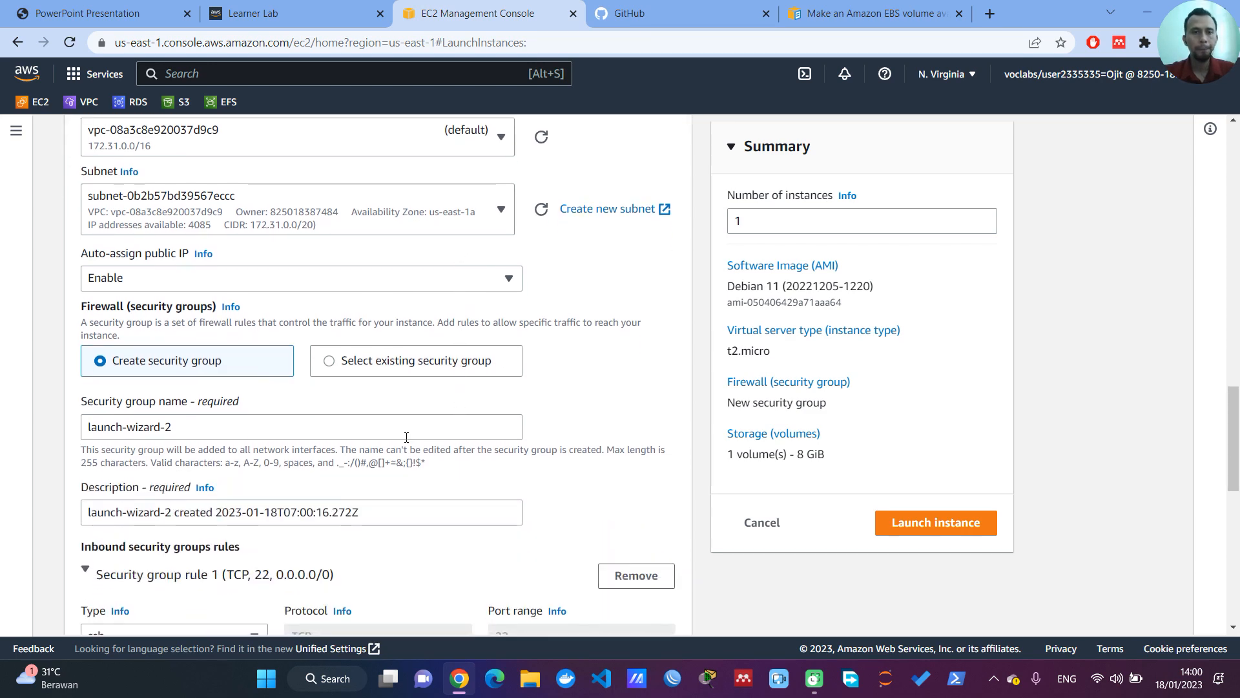
pyautogui.scroll(-3, 306, 366)
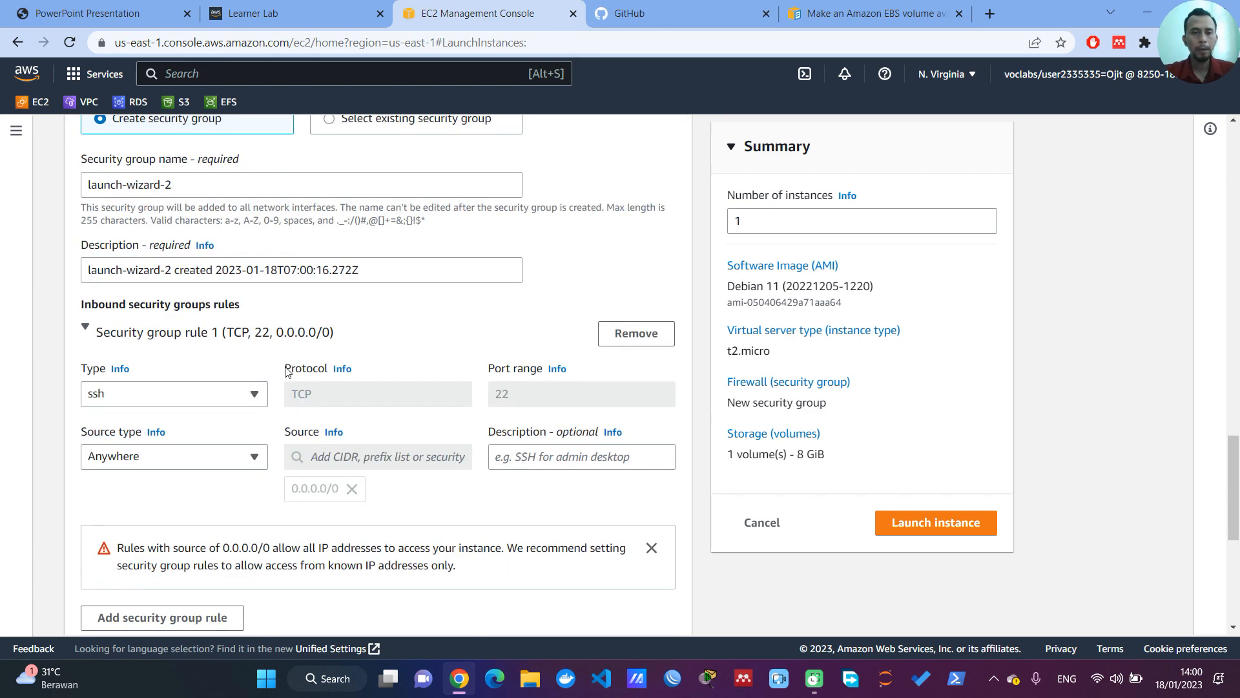
pyautogui.scroll(-1, 286, 371)
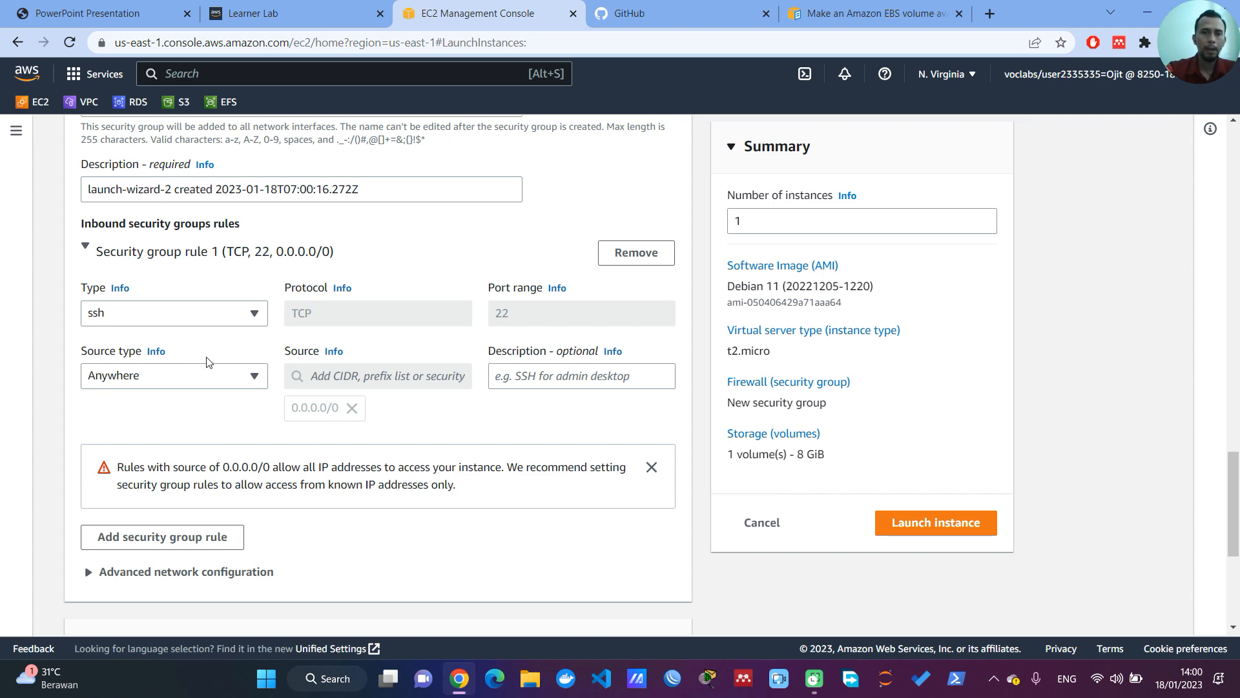
pyautogui.scroll(2, 215, 364)
pyautogui.scroll(-3, 204, 316)
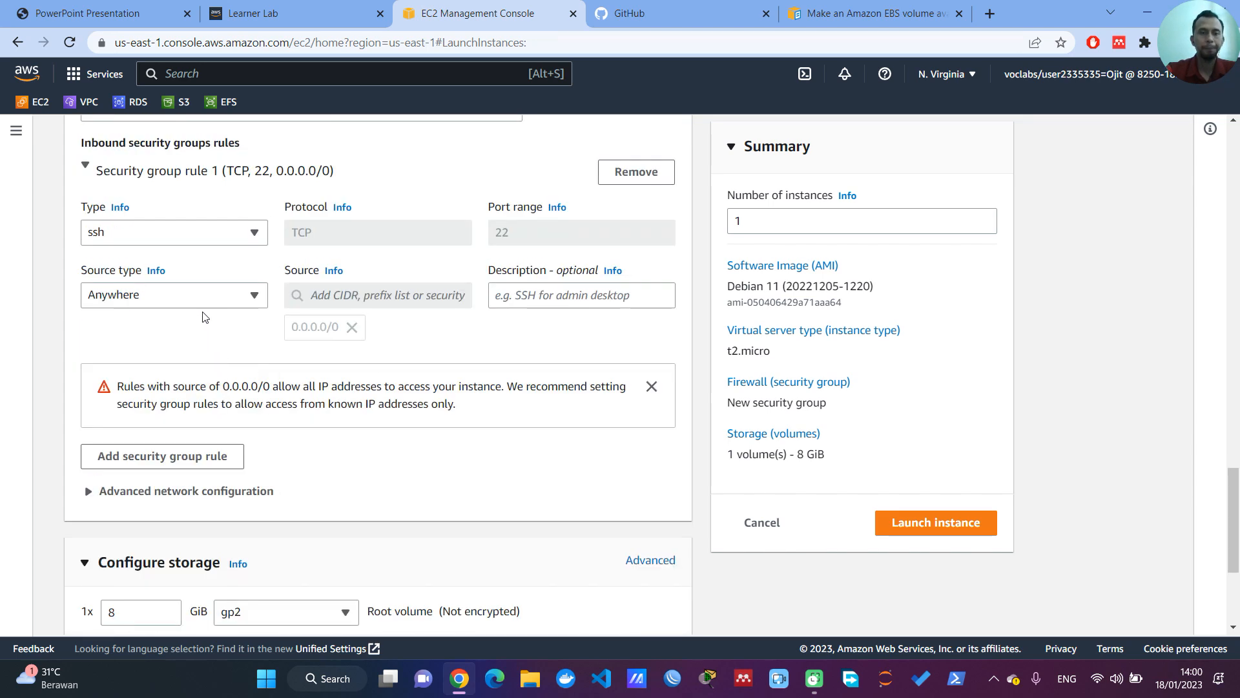
pyautogui.scroll(-3, 208, 331)
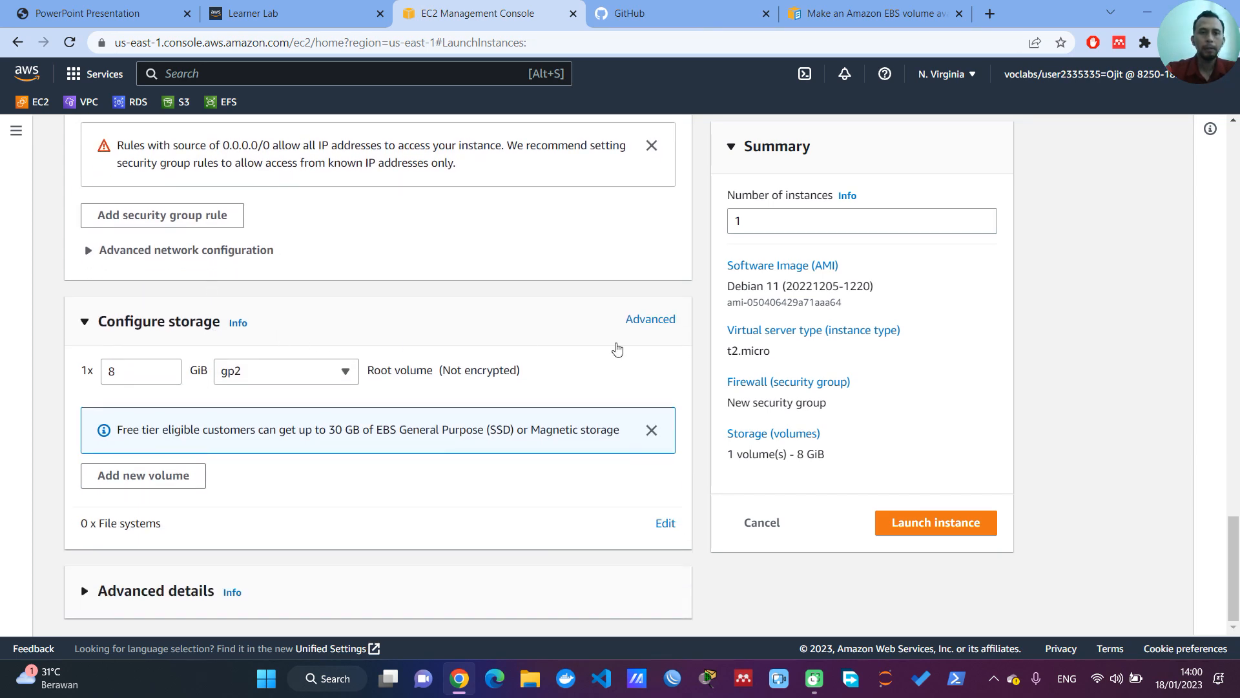
pyautogui.click(192, 477)
pyautogui.doubleClick(130, 432)
pyautogui.write('1')
# Step: Add the shared EFS file system efsgue with mount point /mnt/efs/fs1 and launch the Debian instance
pyautogui.scroll(-1, 319, 478)
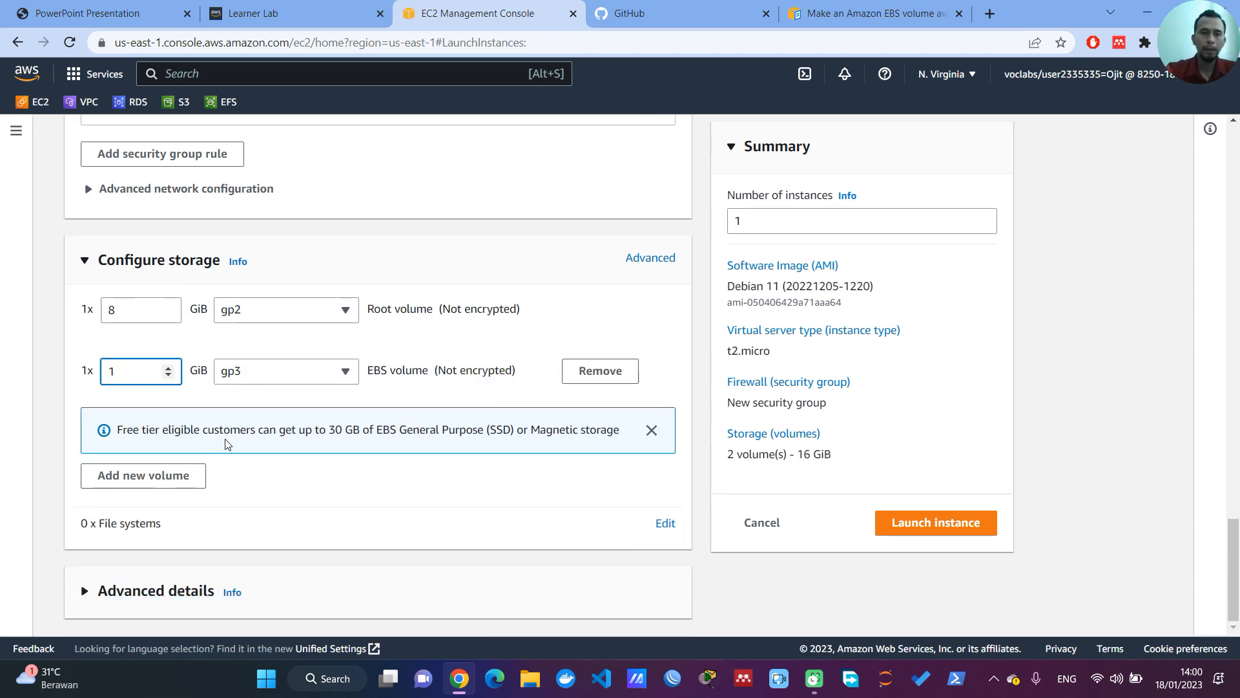
pyautogui.click(665, 524)
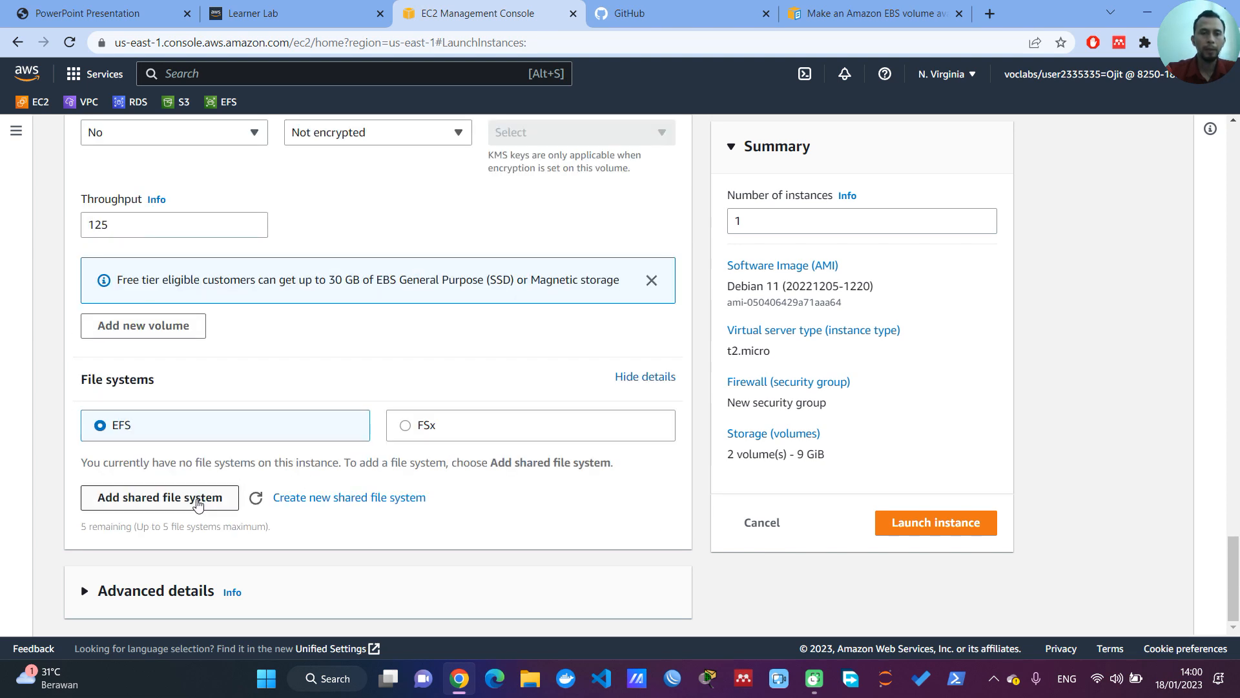
pyautogui.click(197, 501)
pyautogui.scroll(-1, 269, 540)
pyautogui.scroll(-2, 280, 459)
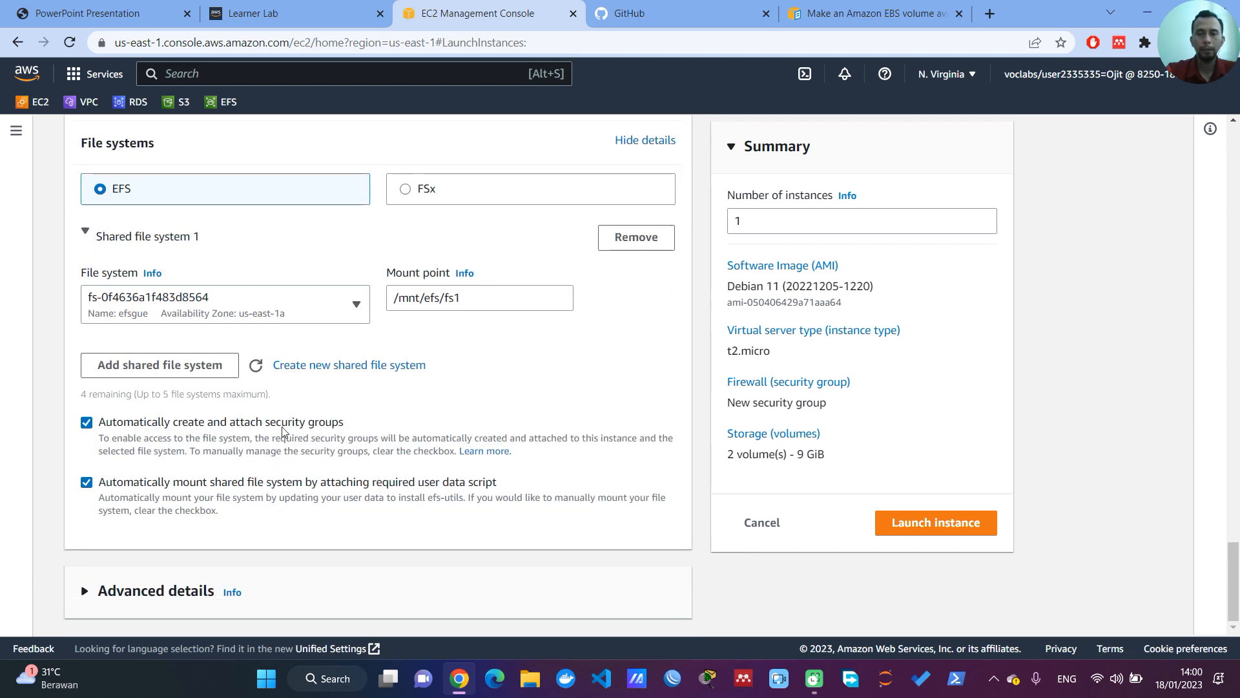
pyautogui.click(928, 523)
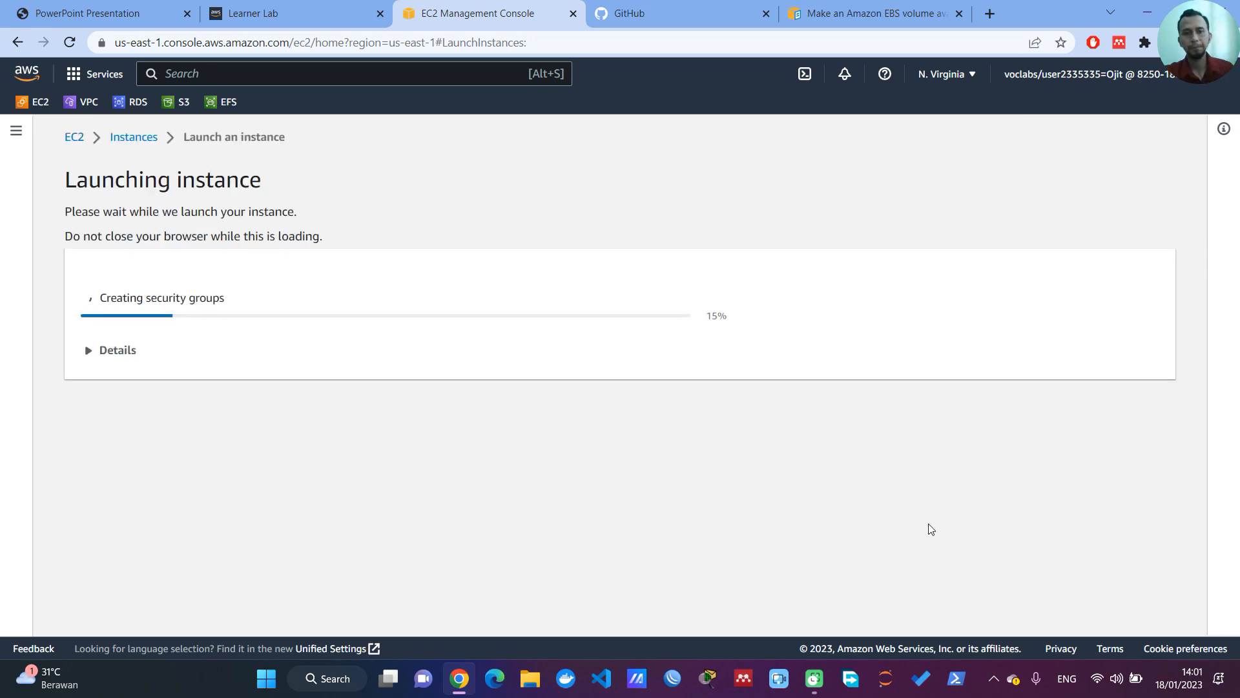
# Step: Review the KETENTUAN list in the project PDF for the operating systems, EC2 name tags, web template and EBS name tags
pyautogui.click(93, 5)
pyautogui.moveTo(284, 205); pyautogui.dragTo(636, 234)
pyautogui.click(276, 246)
pyautogui.moveTo(255, 233); pyautogui.dragTo(517, 239)
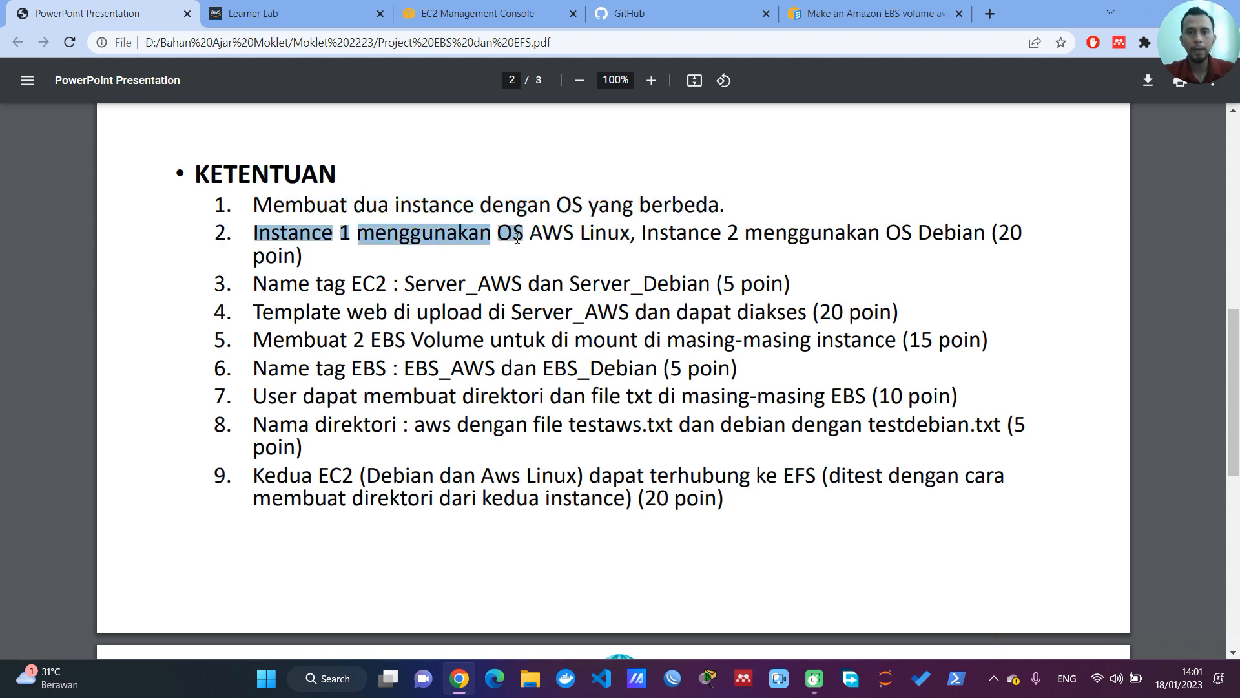
pyautogui.moveTo(258, 283); pyautogui.dragTo(722, 295)
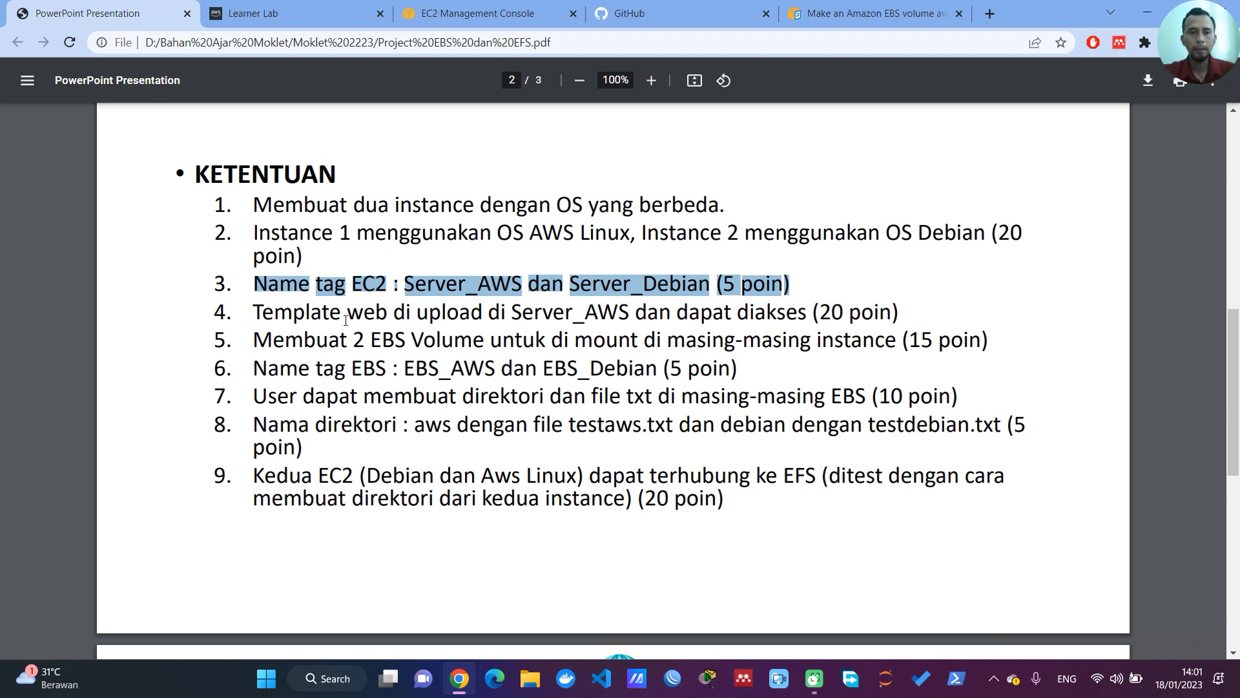
pyautogui.moveTo(261, 313); pyautogui.dragTo(454, 312)
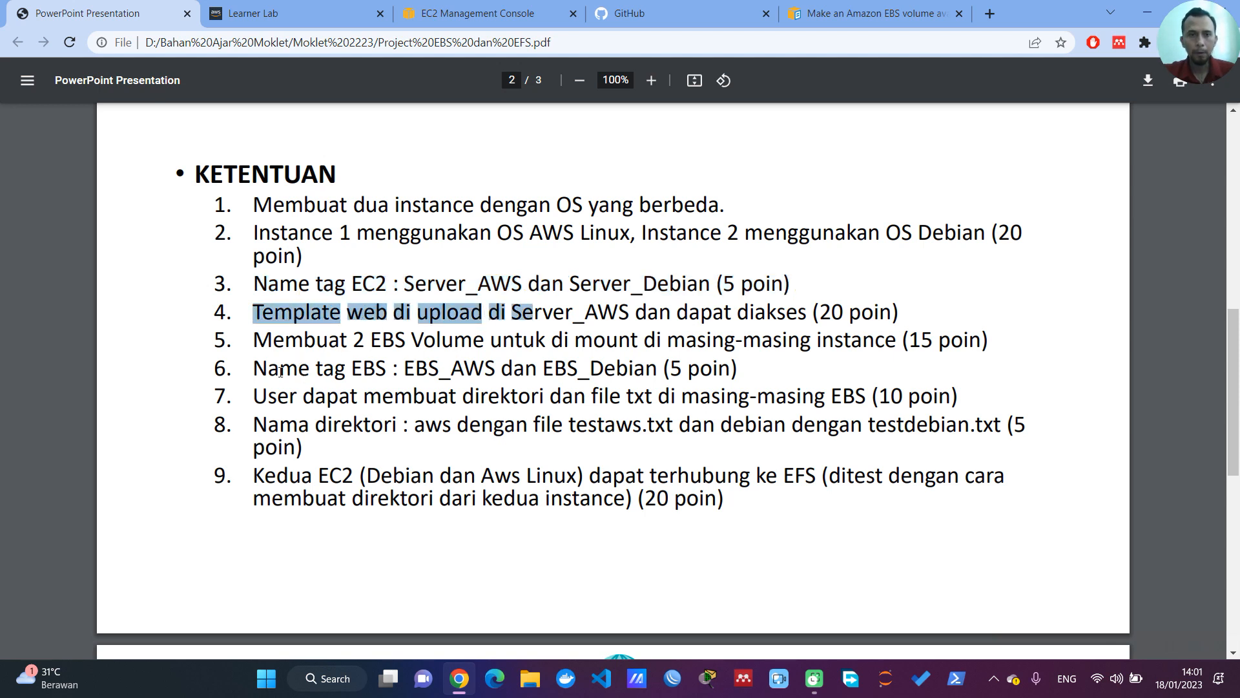
pyautogui.moveTo(258, 369); pyautogui.dragTo(756, 366)
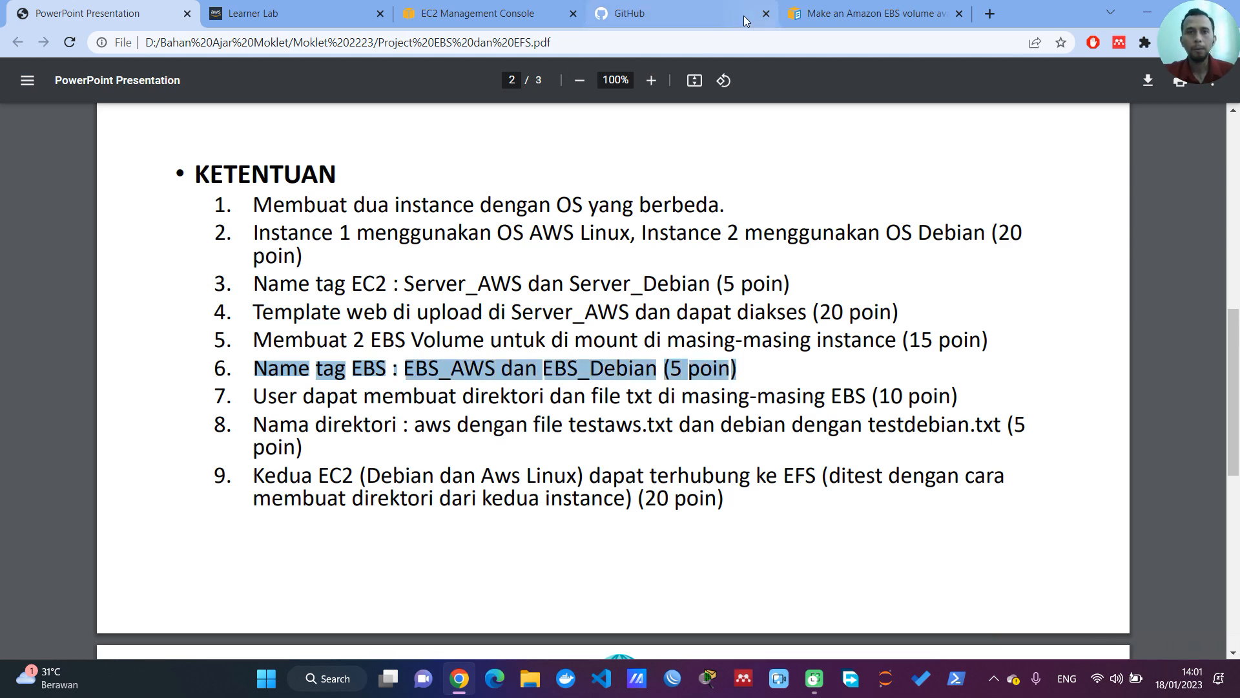
# Step: Return to the EC2 console and open the list of all instances
pyautogui.click(497, 19)
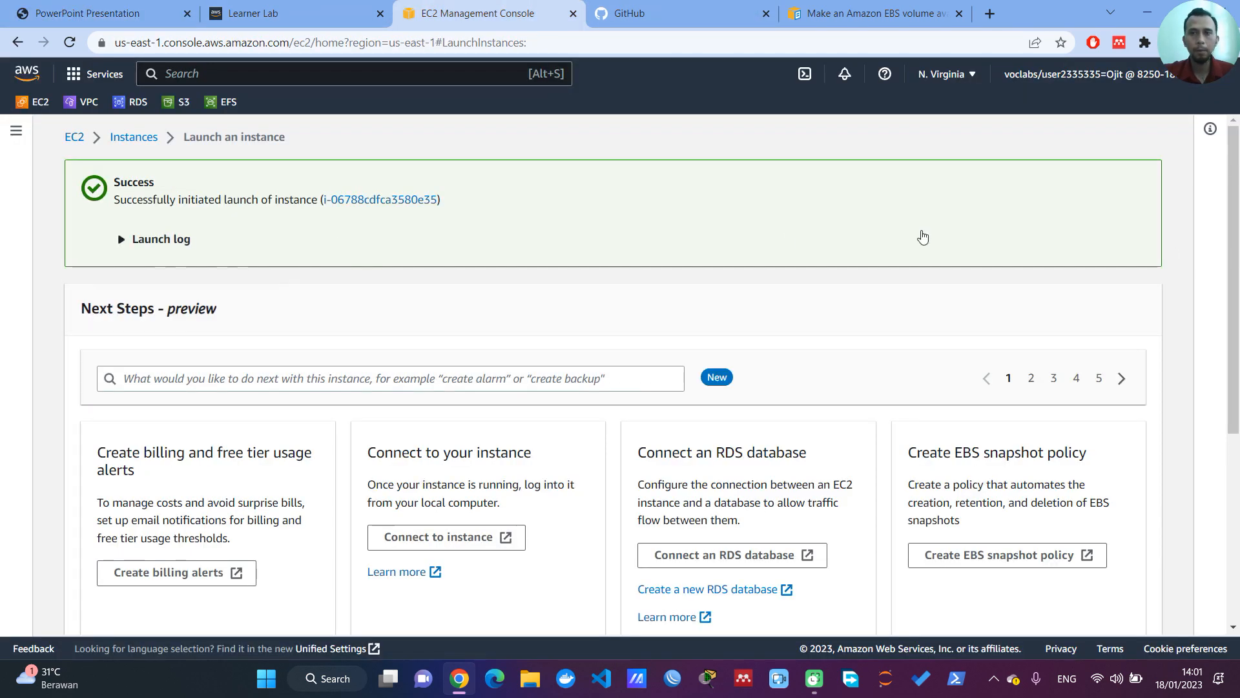
pyautogui.scroll(-5, 1113, 332)
pyautogui.click(1102, 621)
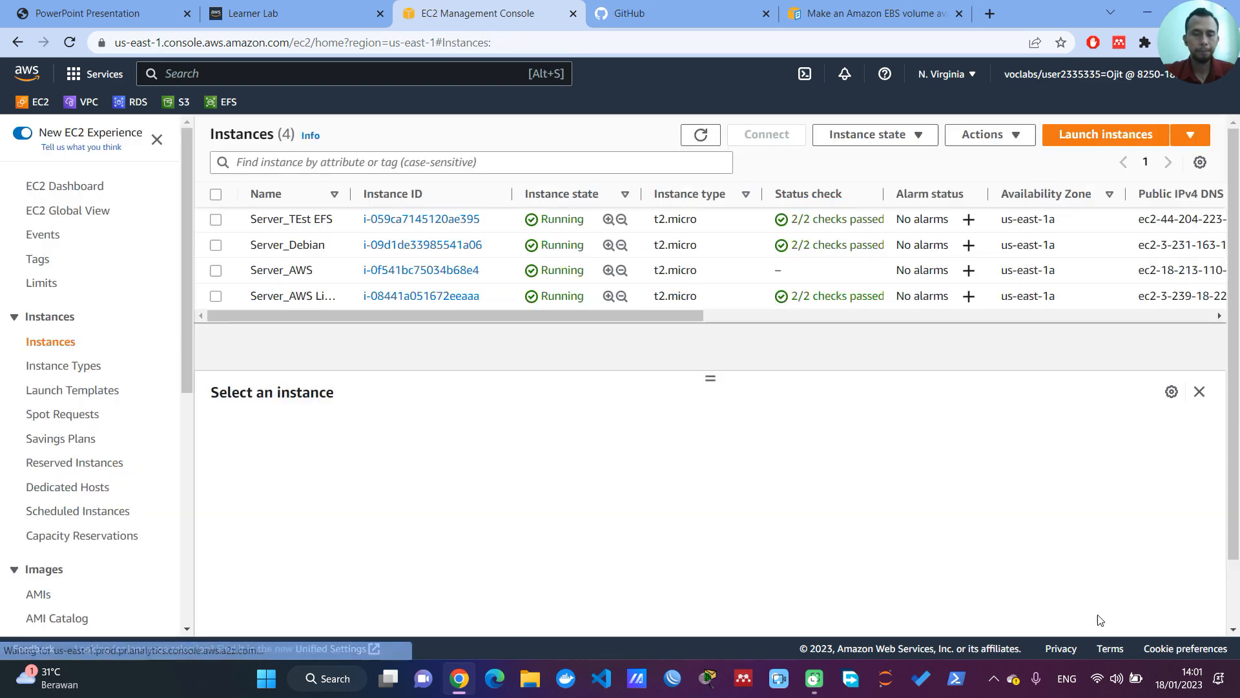
# Step: Open the Elastic Block Store volumes page
pyautogui.scroll(-3, 28, 469)
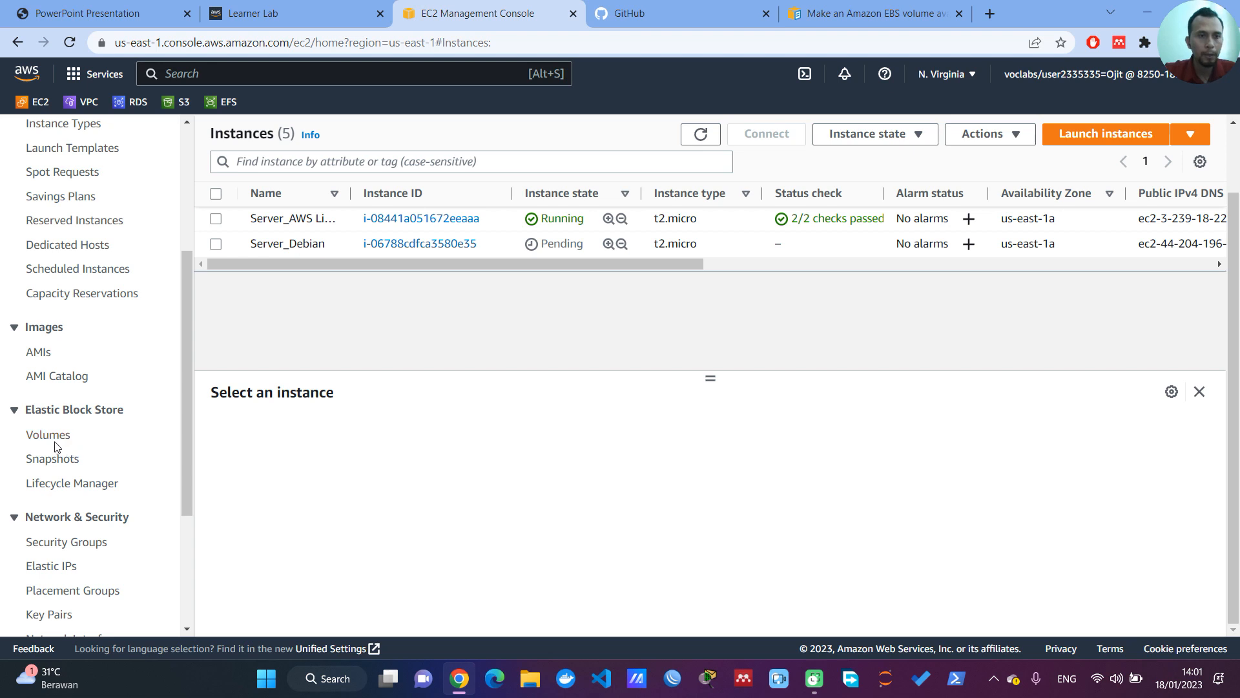
pyautogui.click(59, 444)
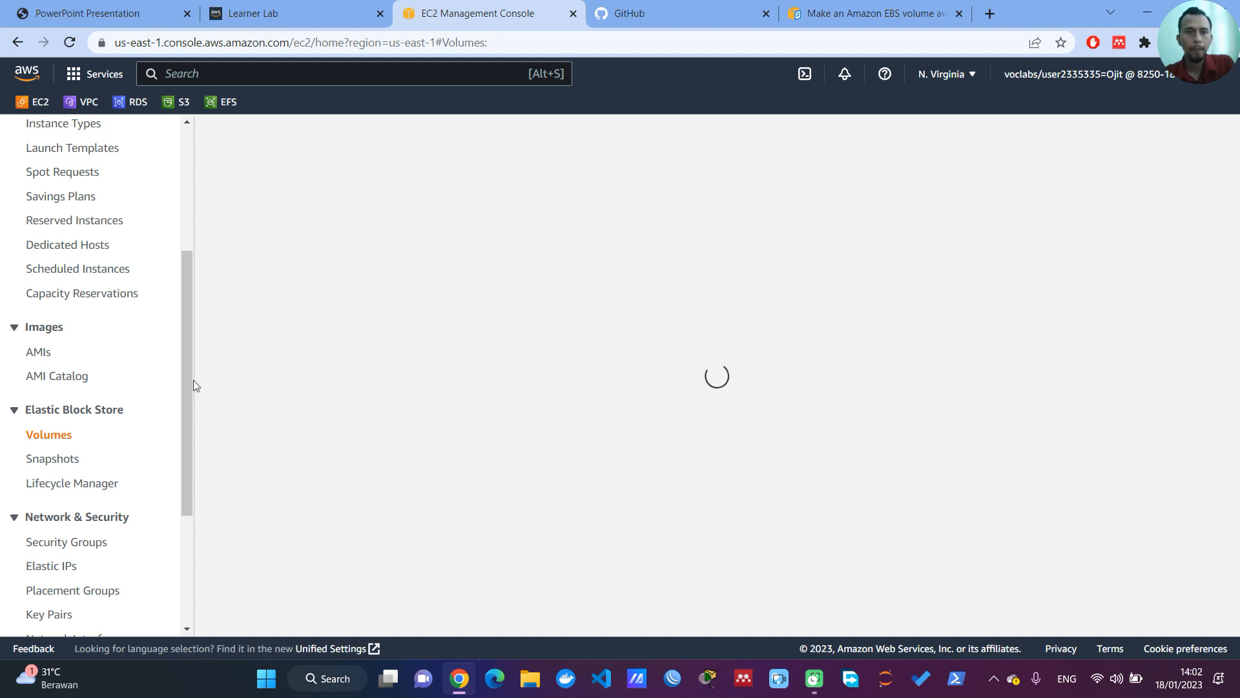
pyautogui.moveTo(191, 381); pyautogui.dragTo(236, 230)
pyautogui.moveTo(204, 297); pyautogui.dragTo(218, 408)
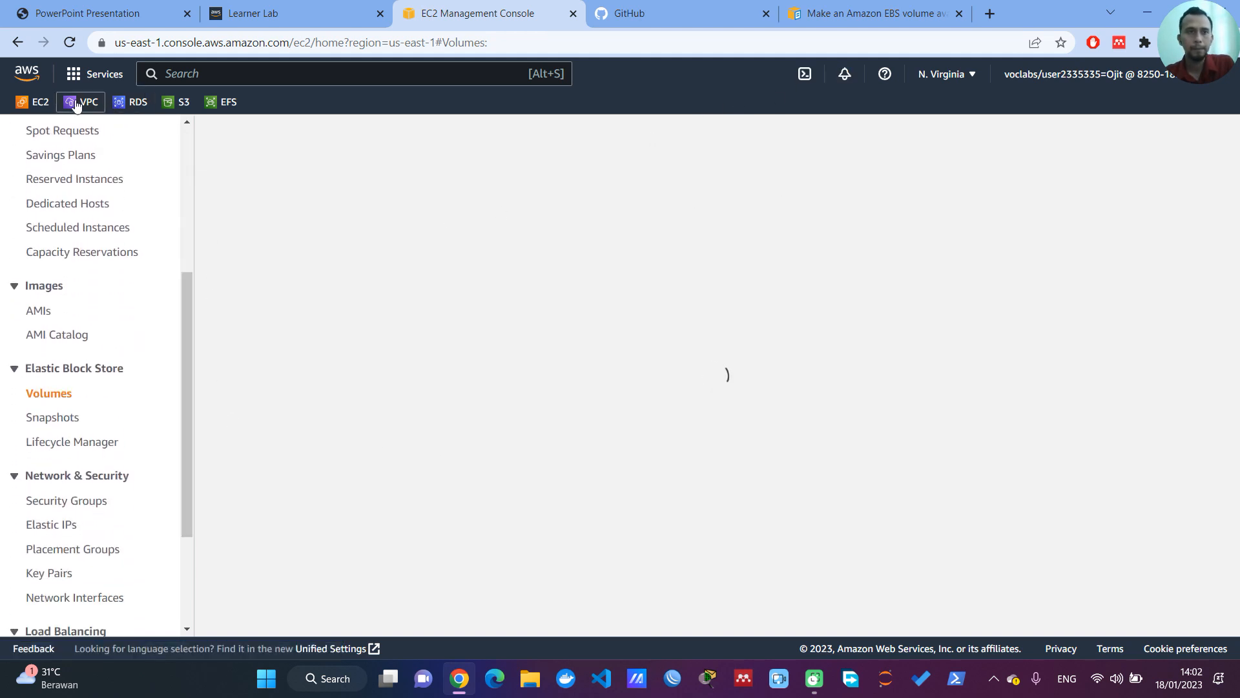
# Step: Reload the Volumes page of the EC2 console
pyautogui.click(71, 42)
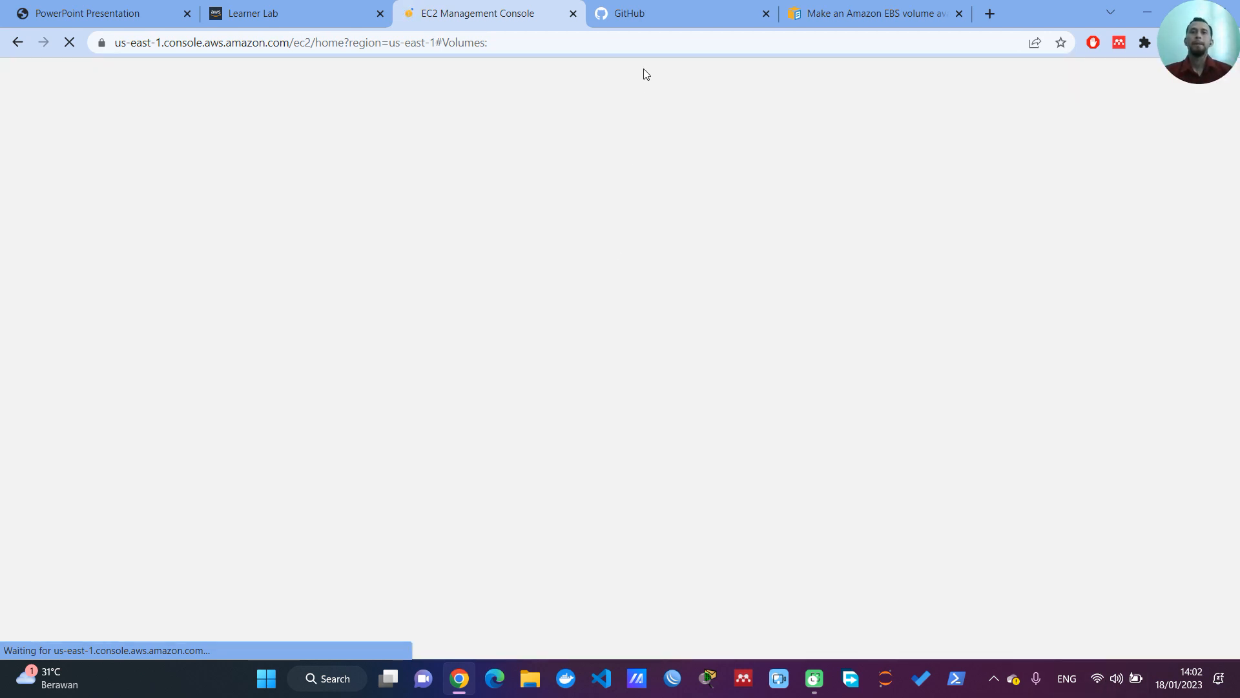
pyautogui.click(292, 14)
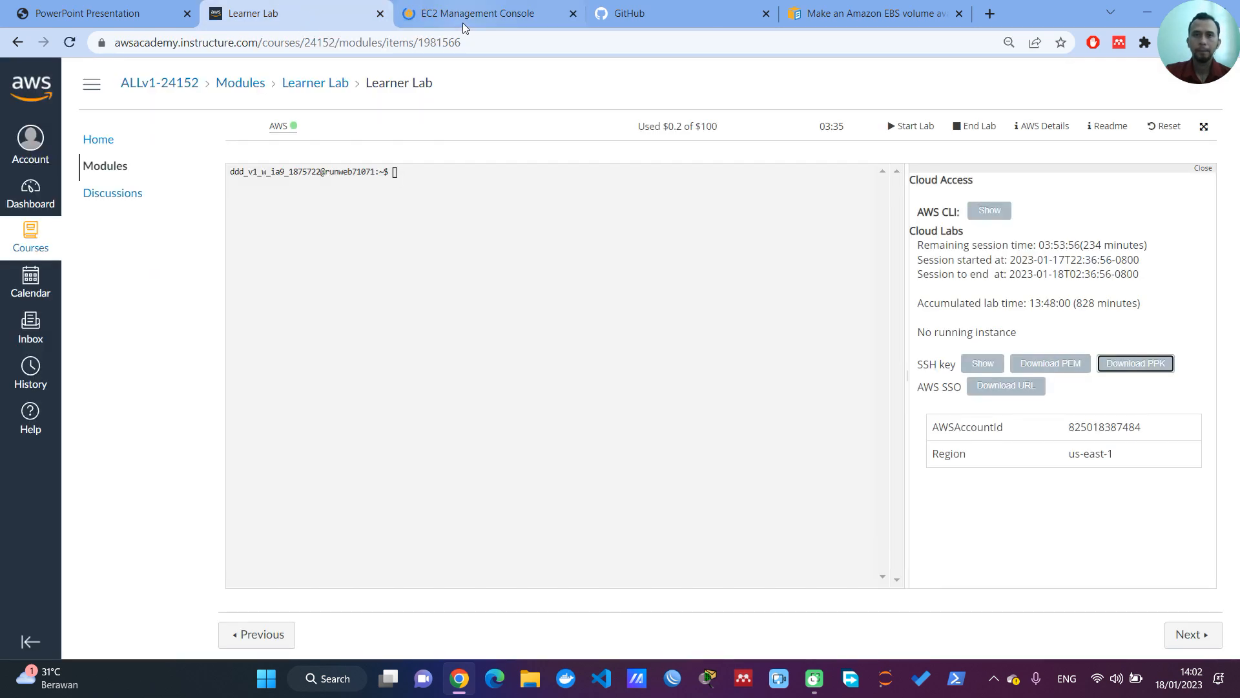
pyautogui.click(518, 13)
pyautogui.click(677, 9)
pyautogui.click(872, 14)
pyautogui.click(486, 13)
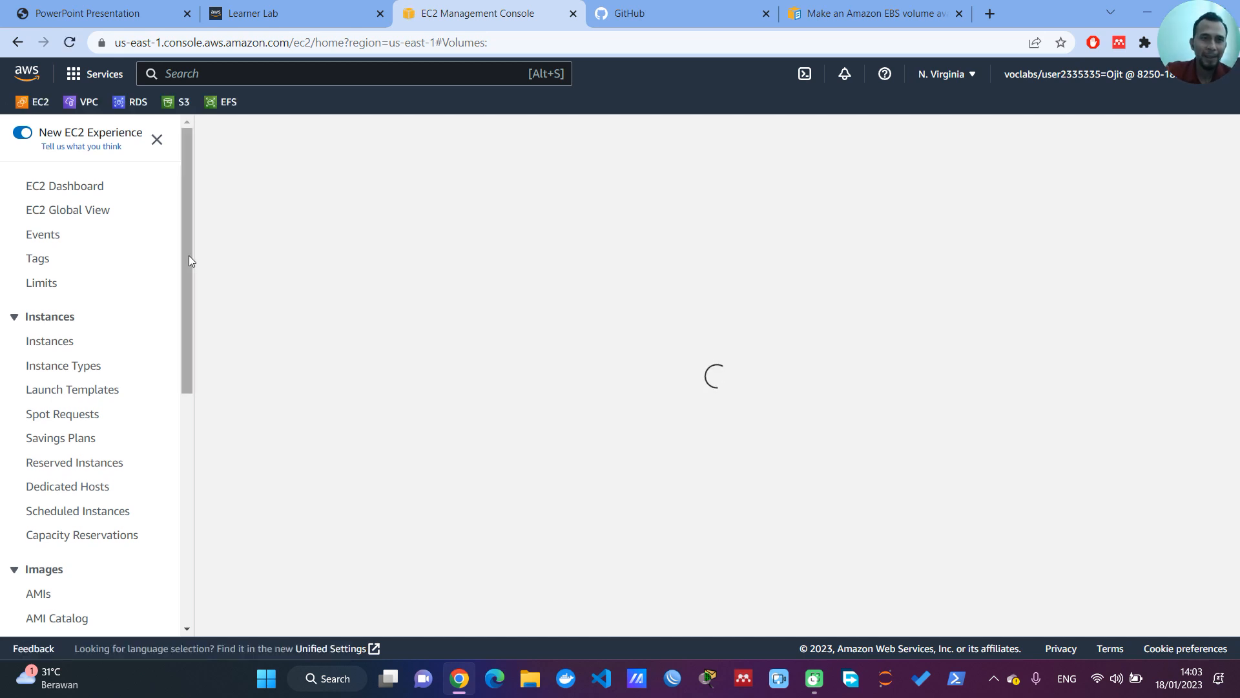
pyautogui.moveTo(189, 259); pyautogui.dragTo(186, 290)
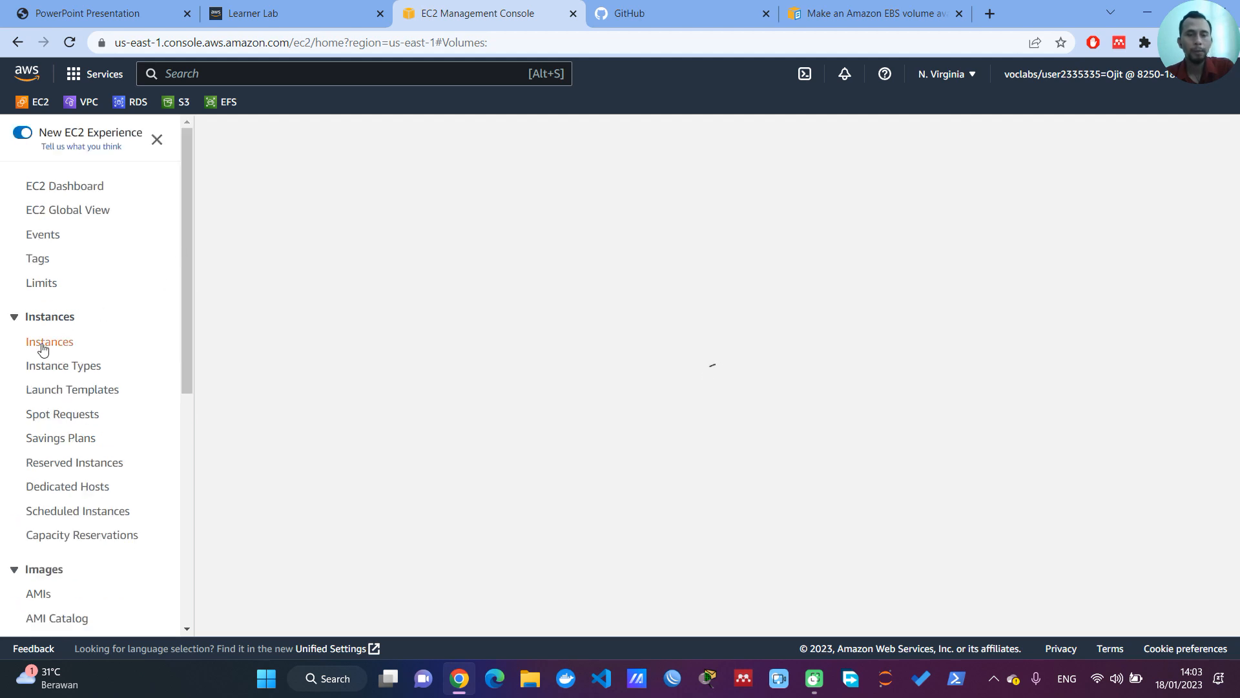
pyautogui.moveTo(189, 216); pyautogui.dragTo(203, 408)
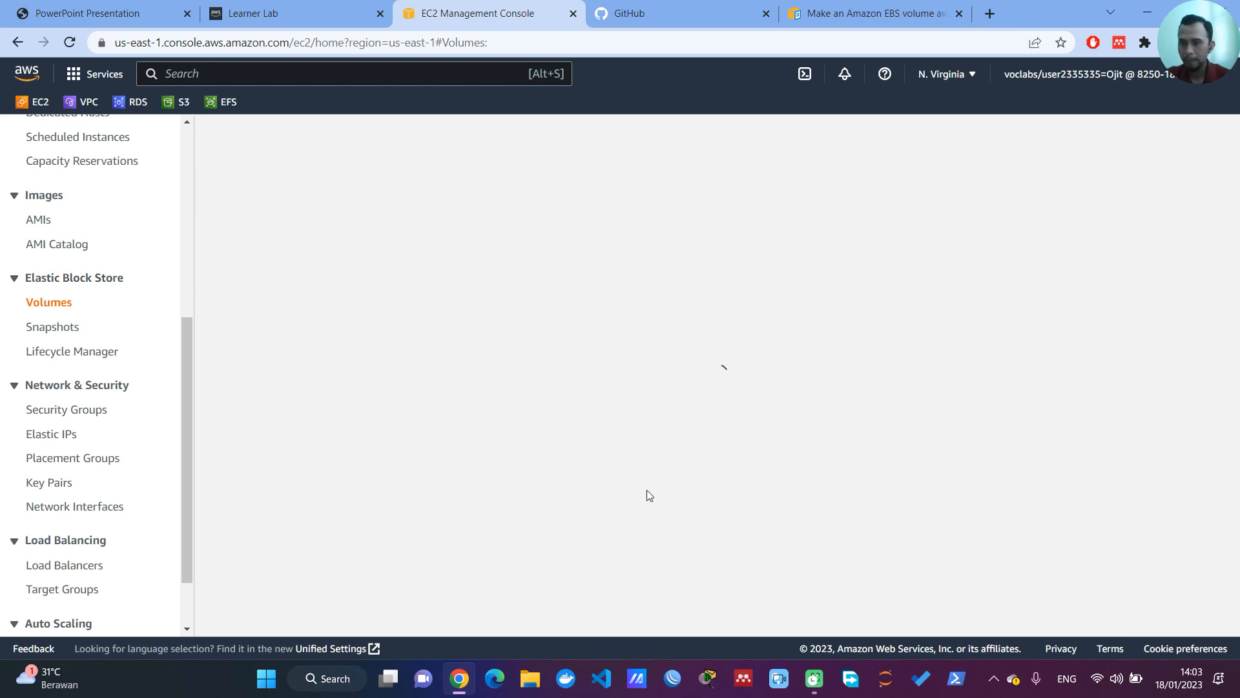
# Step: Switch the computer's Wi-Fi connection to the 0cincaem network by entering its network security key
pyautogui.click(1098, 678)
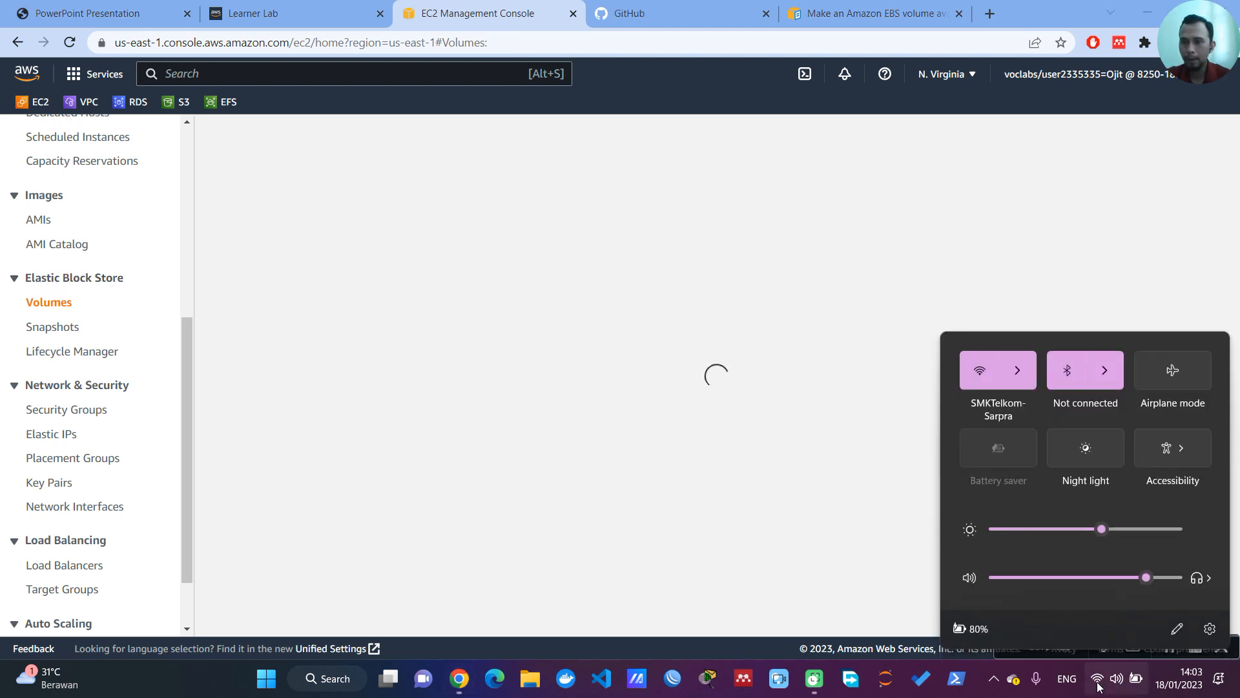
pyautogui.click(1018, 378)
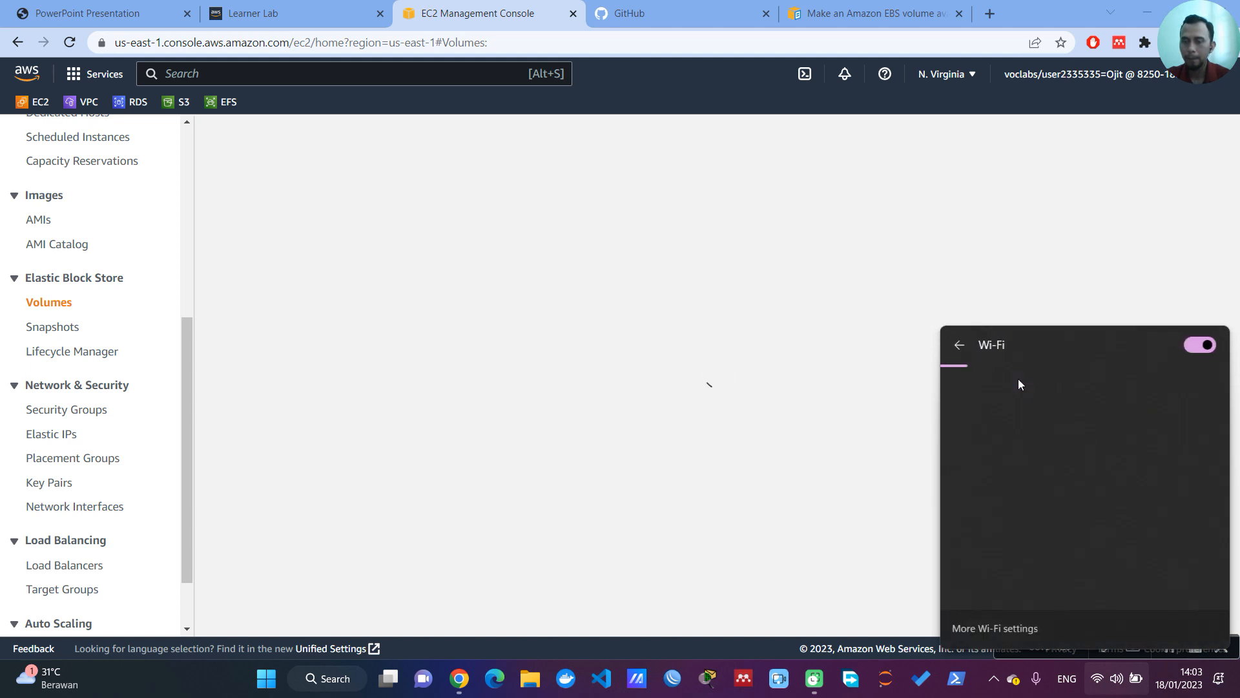
pyautogui.scroll(-2, 1028, 433)
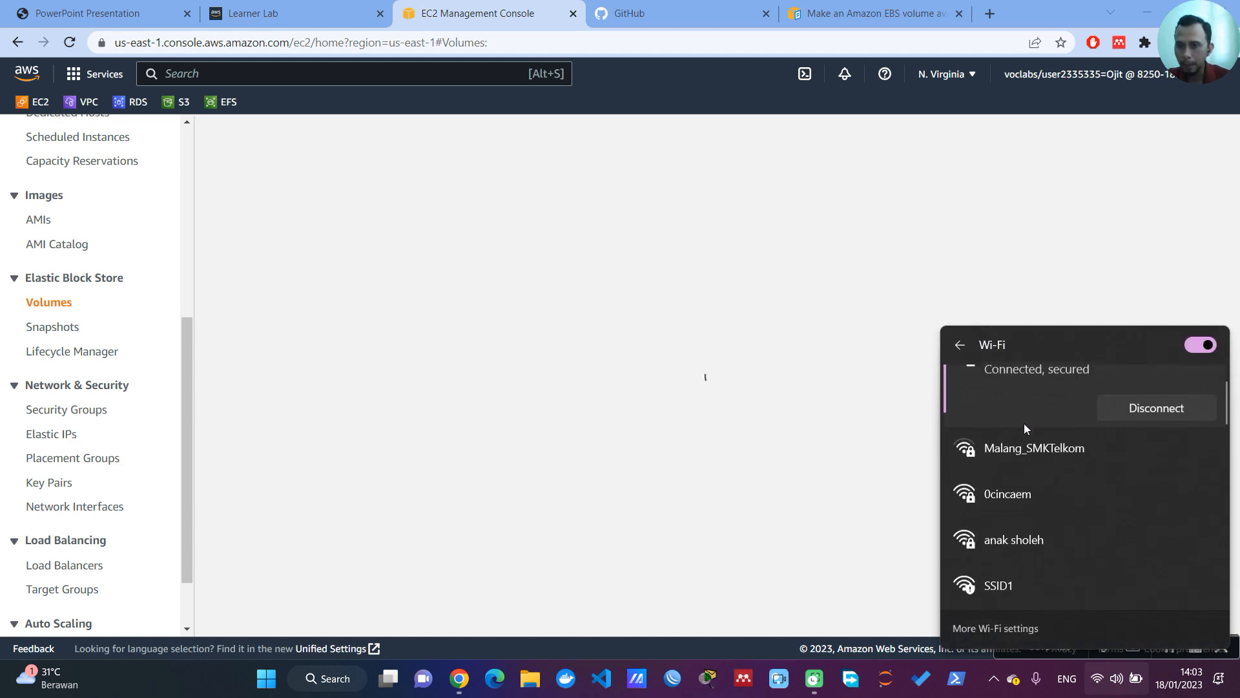
pyautogui.click(1023, 491)
pyautogui.click(1136, 507)
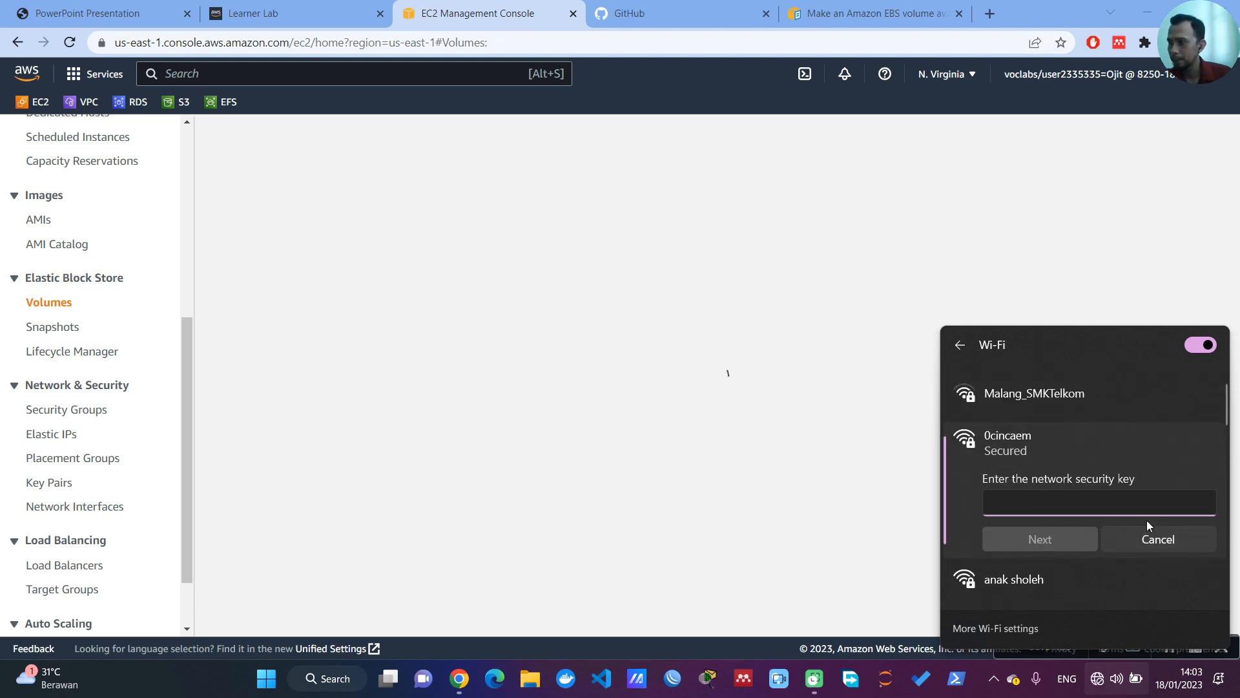
pyautogui.write('•••••••')
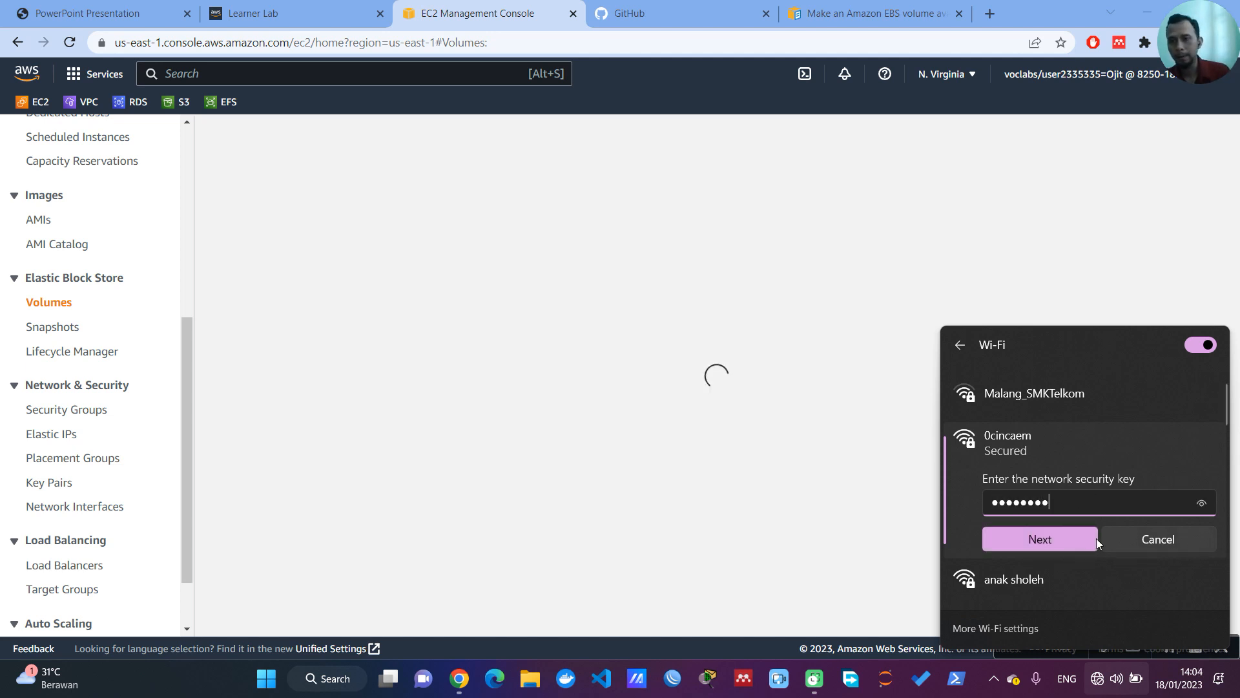
pyautogui.click(1062, 545)
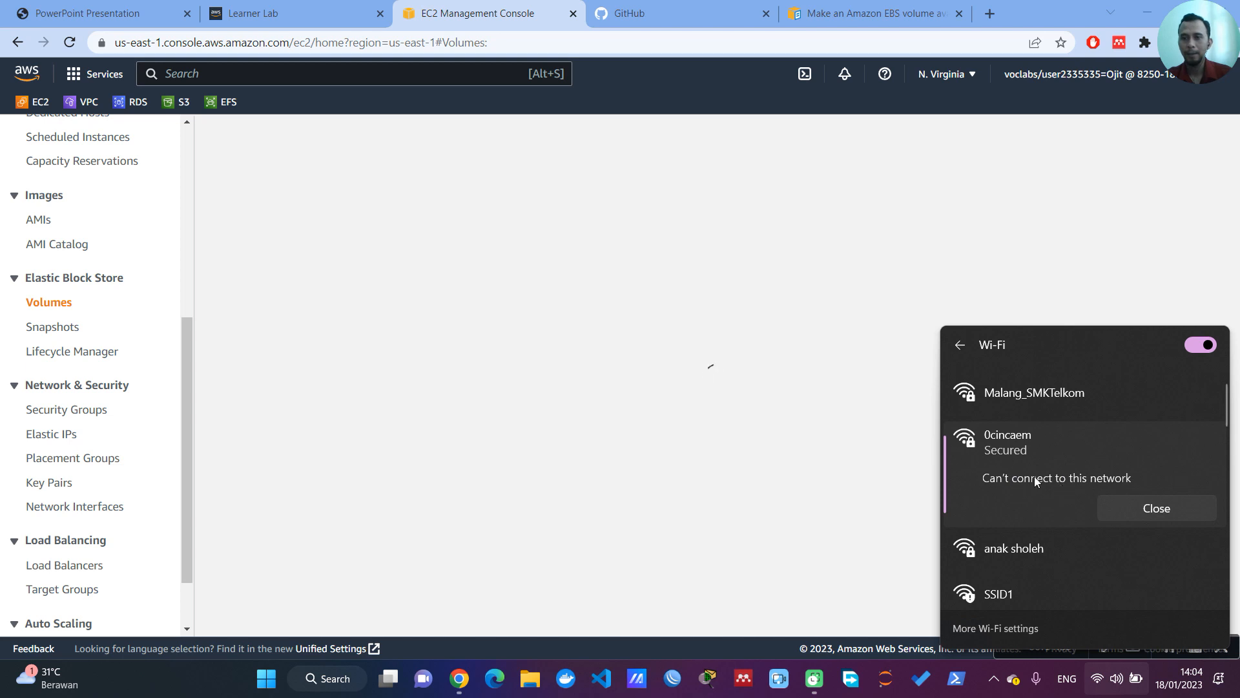
pyautogui.click(960, 347)
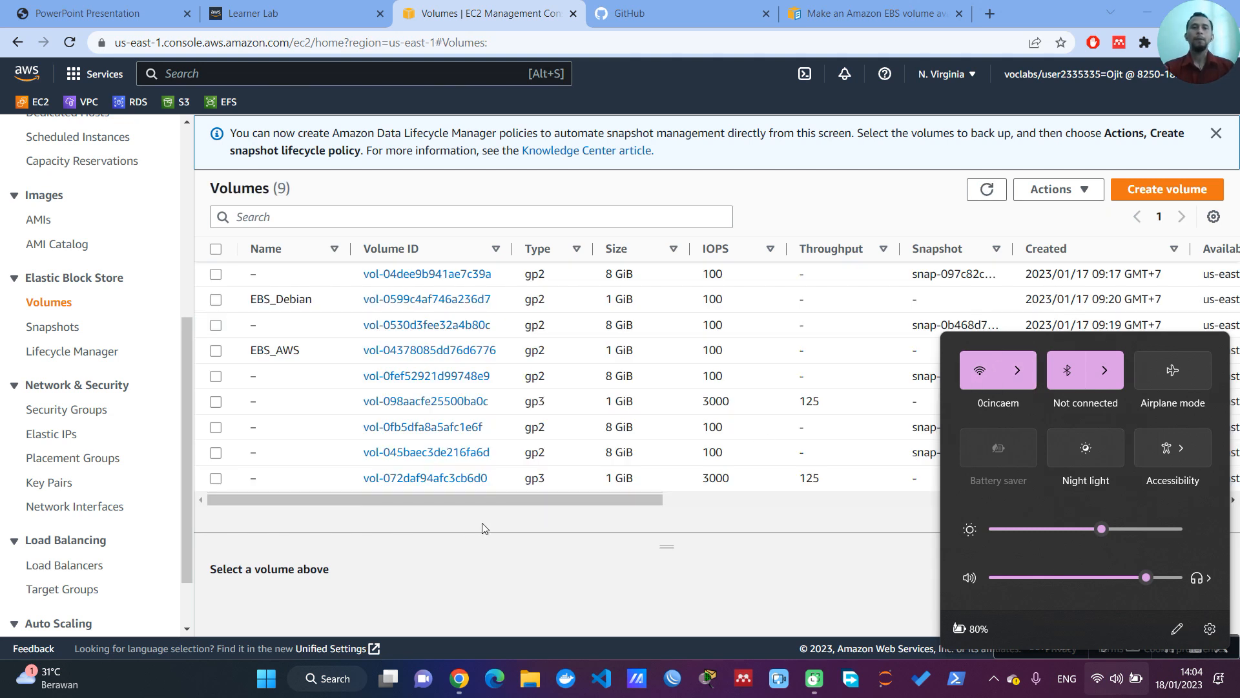
pyautogui.click(684, 580)
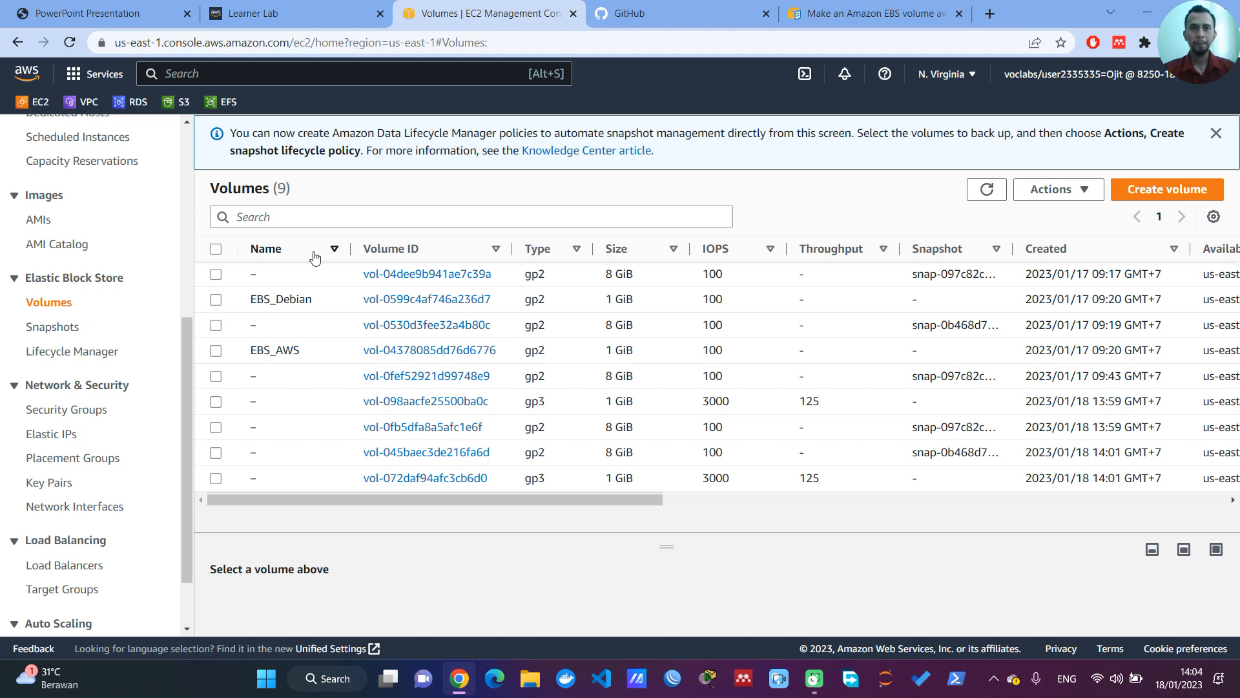
# Step: Sort the volumes list by creation time, newest first
pyautogui.click(386, 253)
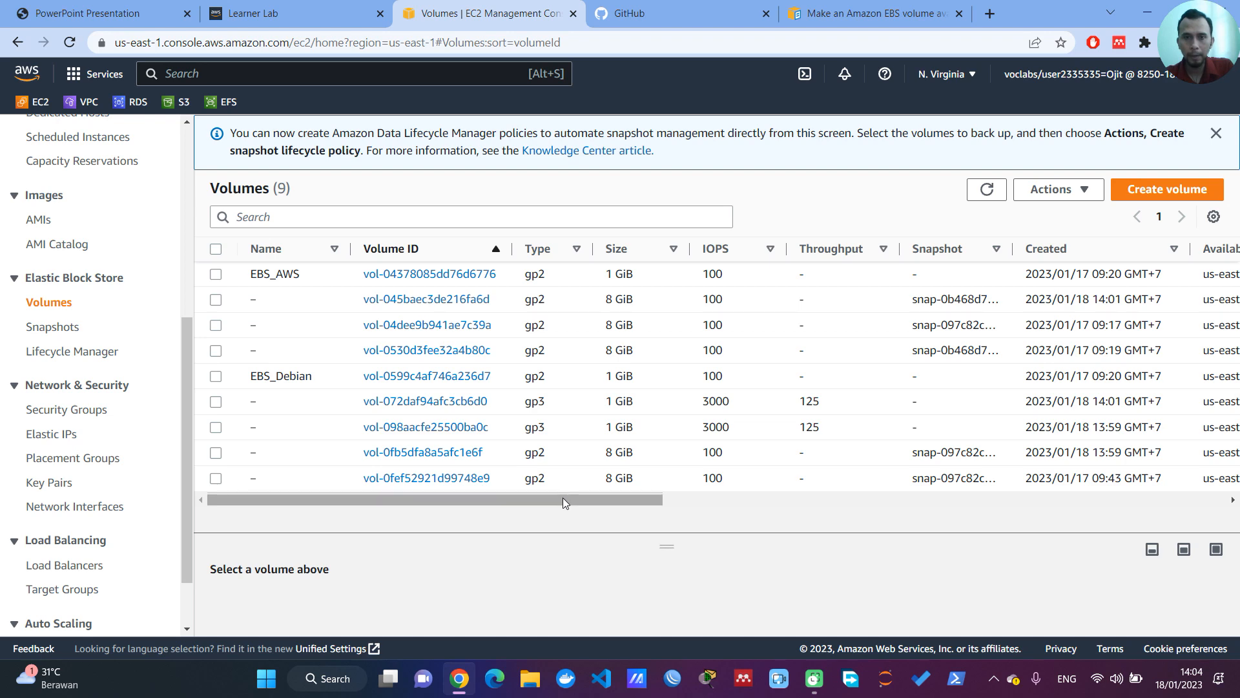
pyautogui.moveTo(563, 497); pyautogui.dragTo(566, 497)
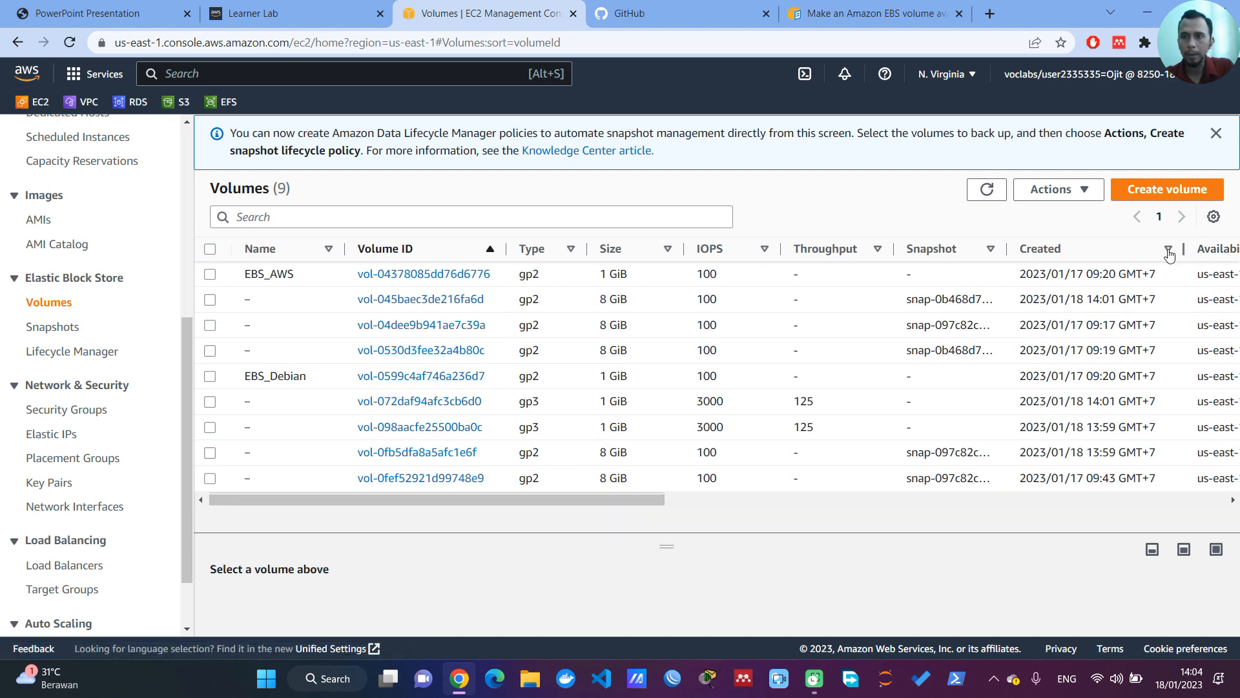
pyautogui.click(1141, 254)
pyautogui.click(1141, 254)
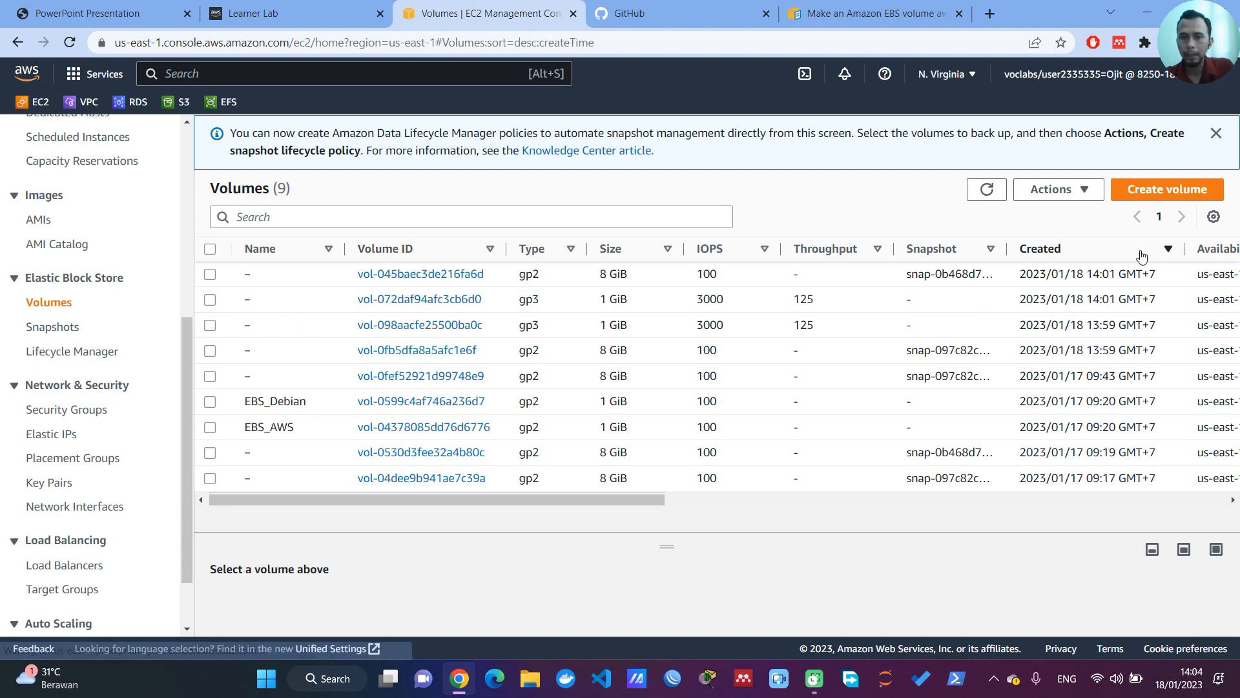
# Step: Identify the newest 1 GiB volume attached to Server_Debian and name it EBS_Debian2
pyautogui.moveTo(659, 500); pyautogui.dragTo(1014, 498)
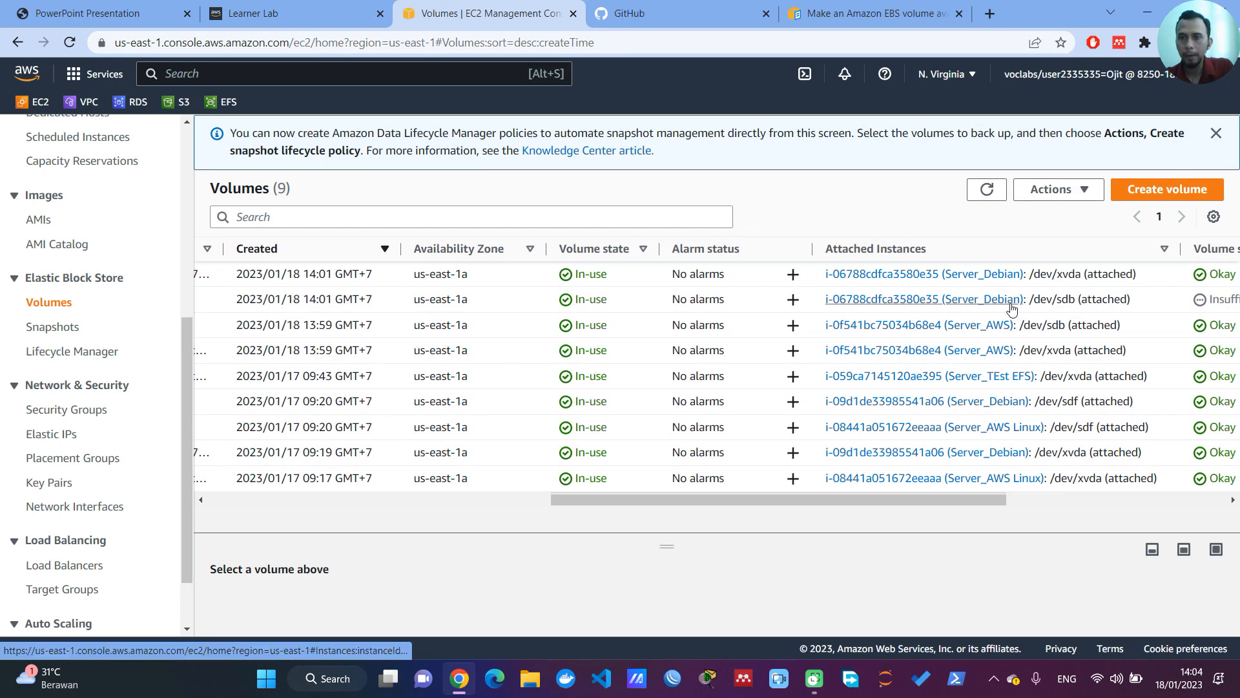
pyautogui.moveTo(866, 499); pyautogui.dragTo(463, 536)
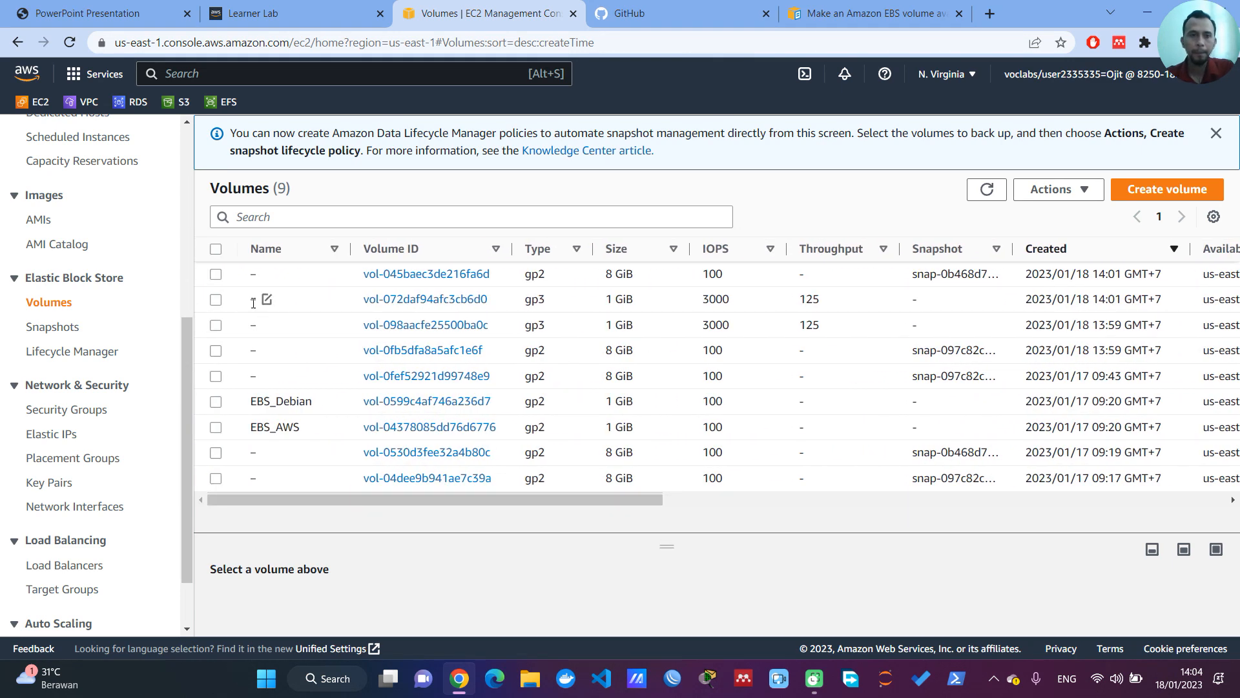
pyautogui.click(265, 300)
pyautogui.click(270, 300)
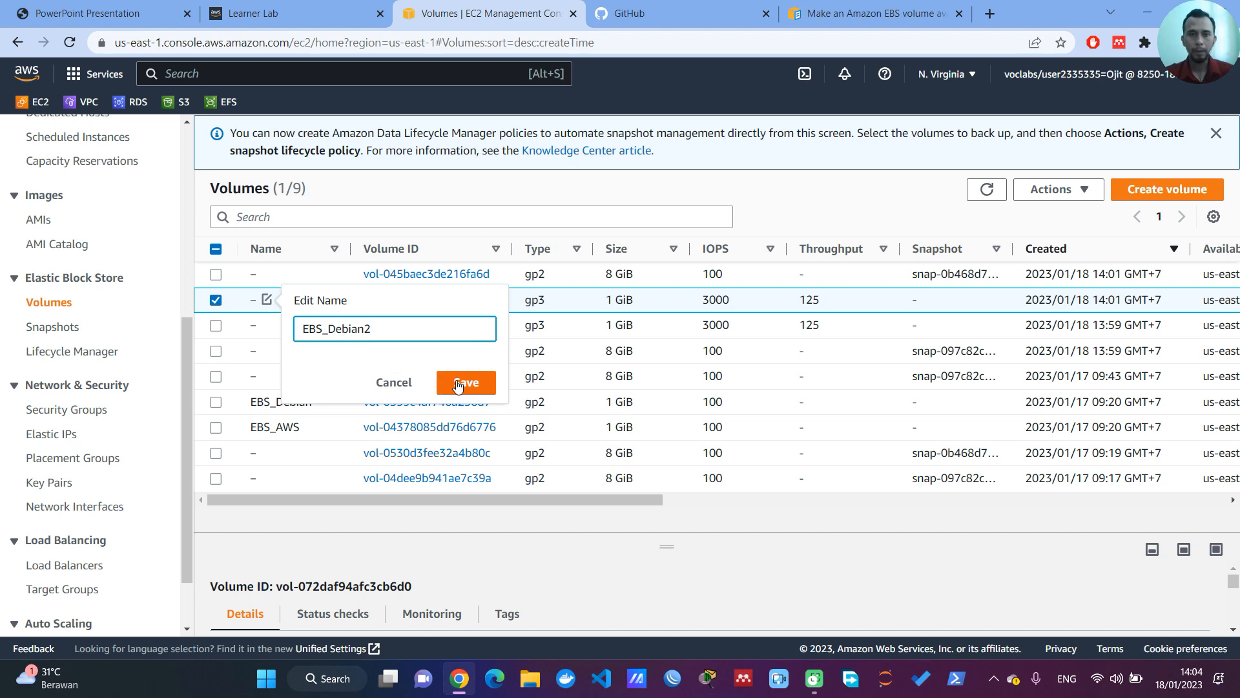
pyautogui.click(481, 383)
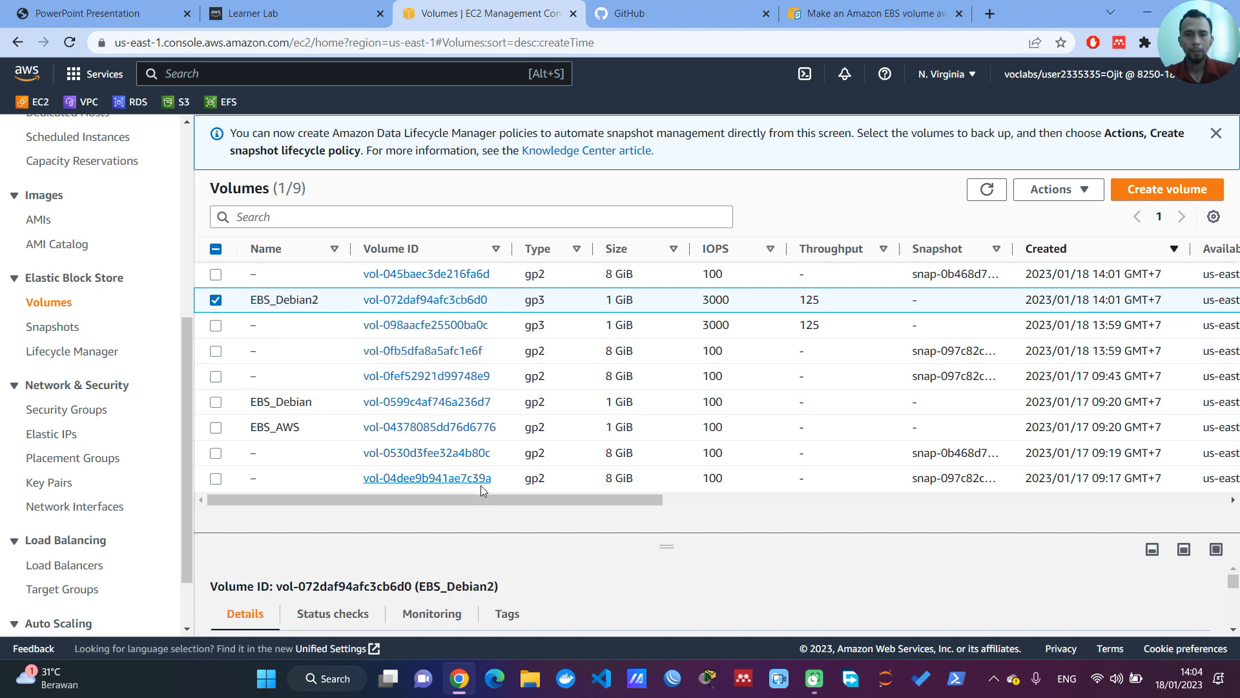
# Step: Identify the new 1 GiB volume attached to Server_AWS and name it EBS_AWS2
pyautogui.moveTo(487, 502); pyautogui.dragTo(811, 494)
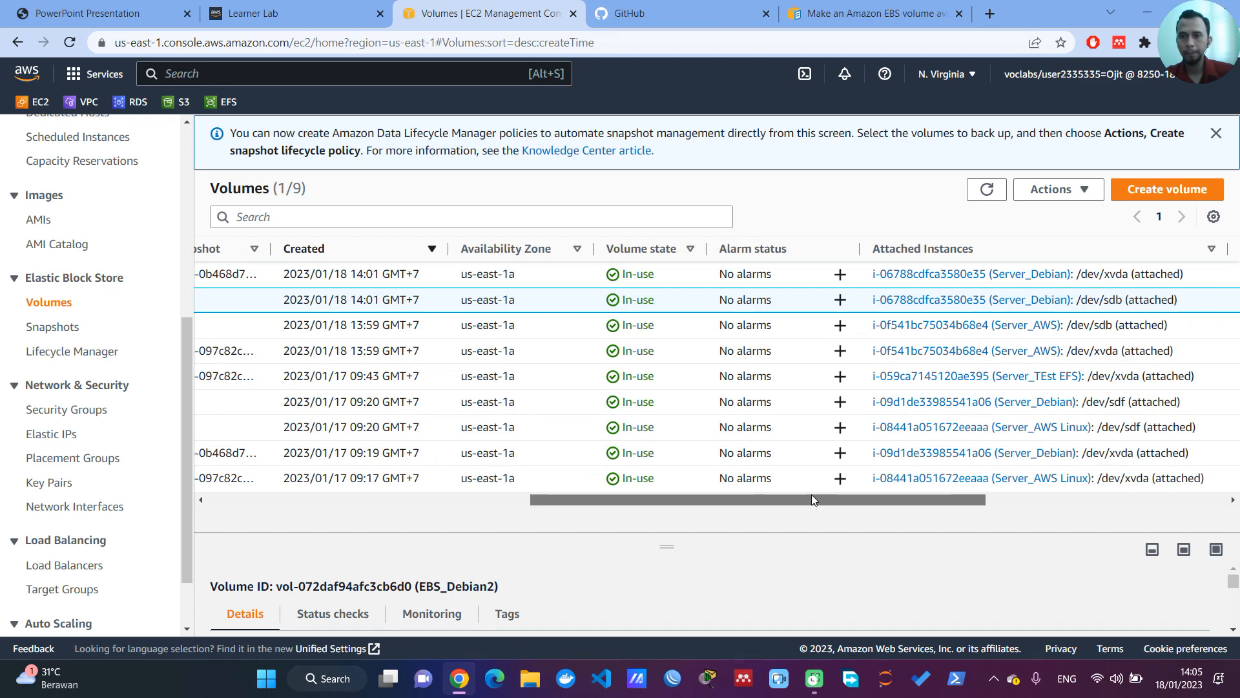
pyautogui.moveTo(811, 494); pyautogui.dragTo(463, 534)
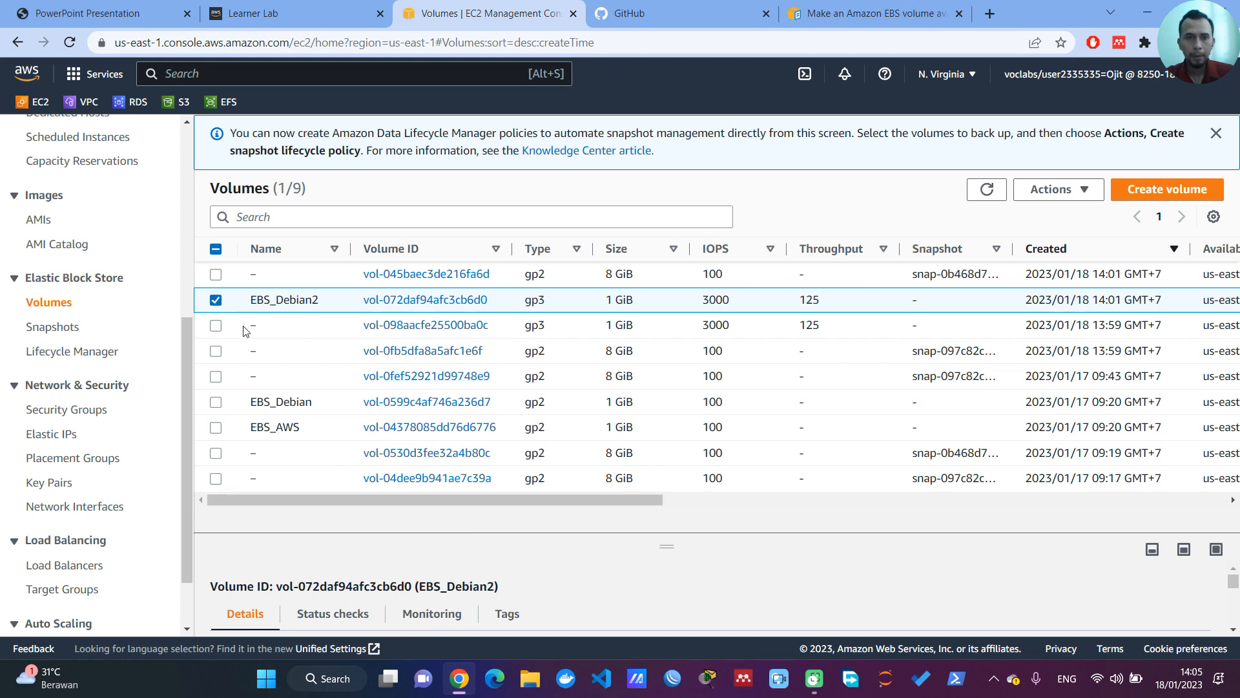
pyautogui.click(264, 327)
pyautogui.click(267, 326)
pyautogui.write('EBS_AWS2')
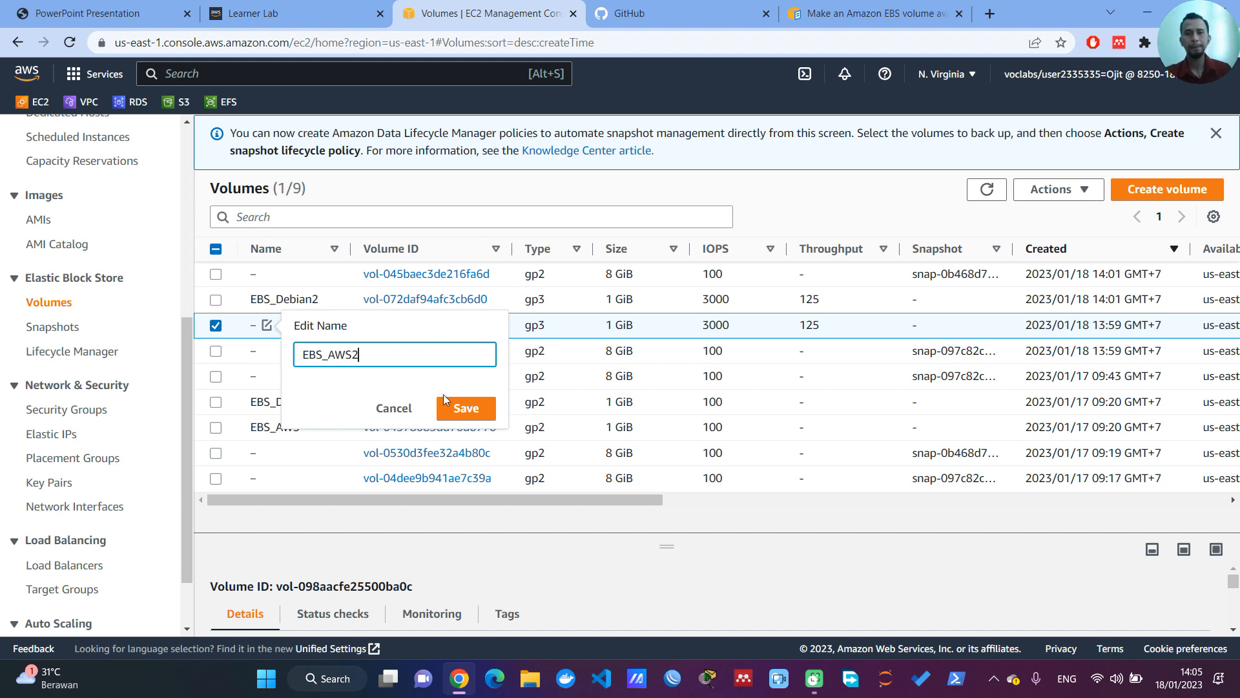
pyautogui.click(465, 410)
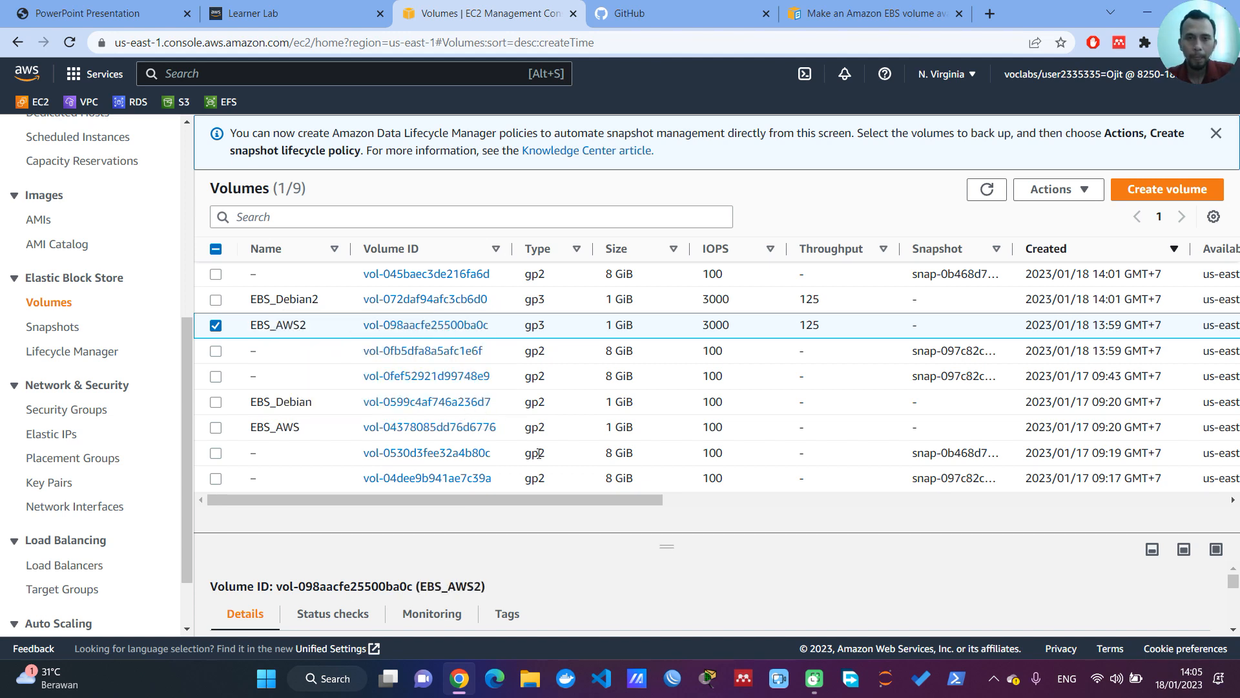
# Step: Refresh the volumes list, widen the Volume status column and check the status of the EBS_Debian2 volume
pyautogui.moveTo(592, 503); pyautogui.dragTo(1085, 496)
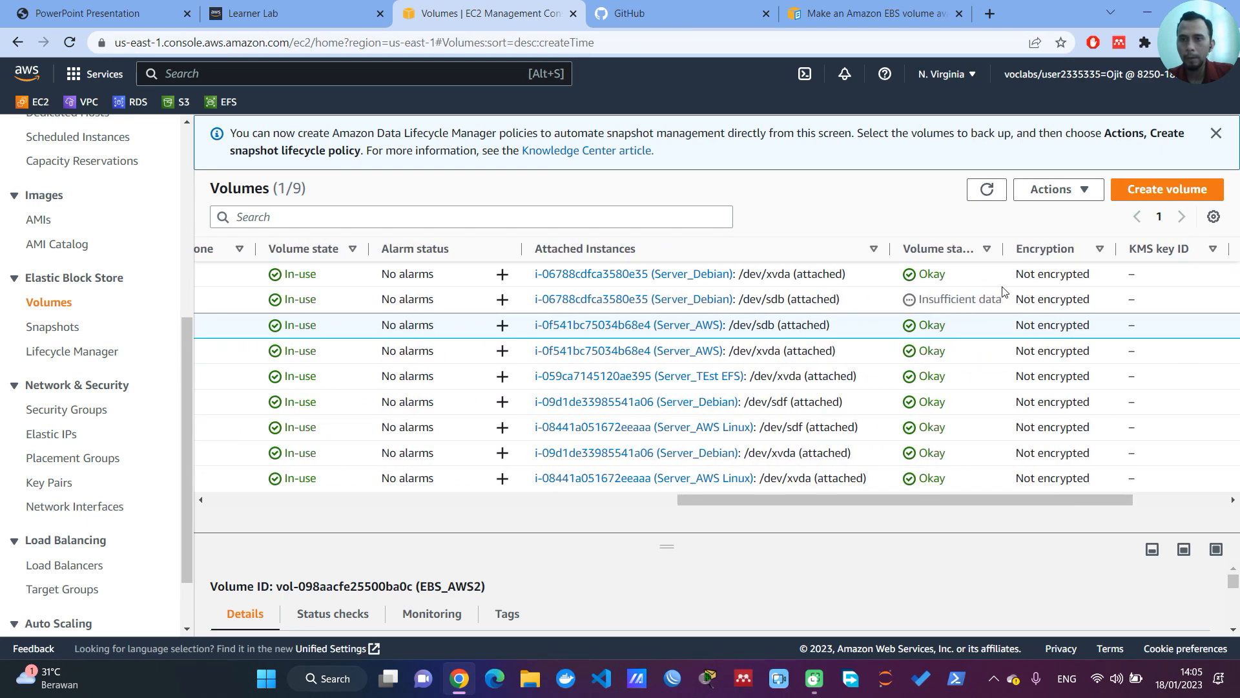
pyautogui.click(987, 189)
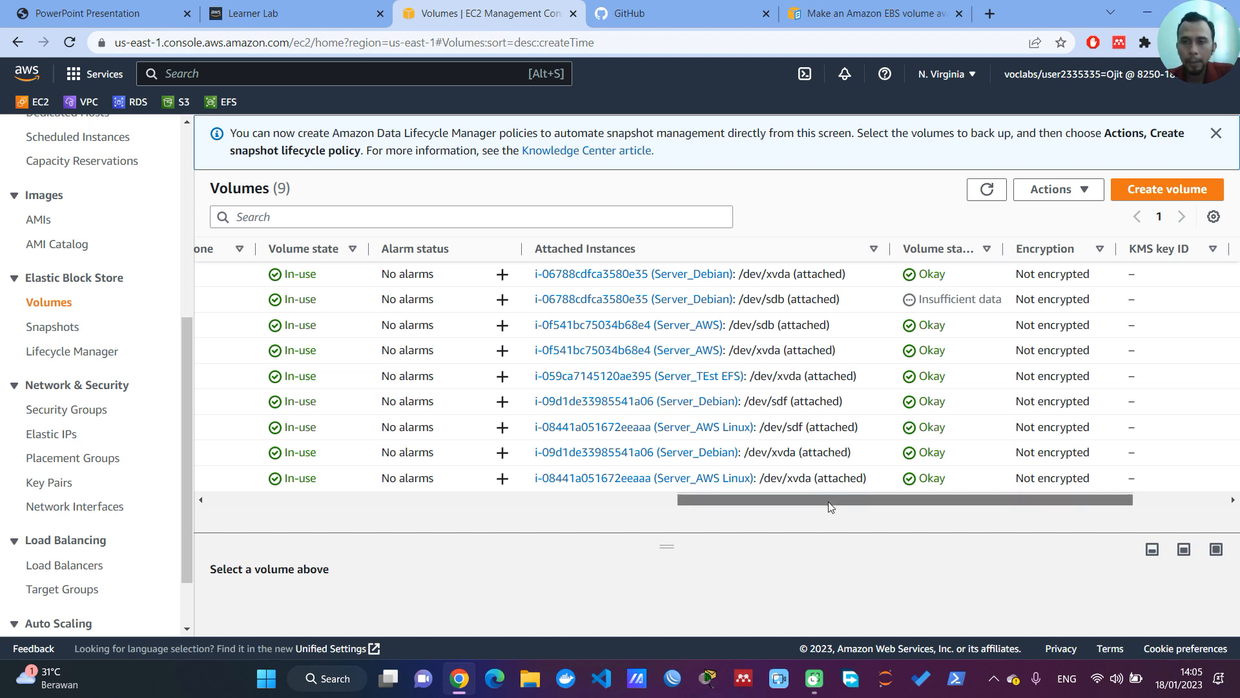
pyautogui.moveTo(828, 502); pyautogui.dragTo(826, 502)
pyautogui.moveTo(1005, 251); pyautogui.dragTo(1060, 250)
pyautogui.click(947, 305)
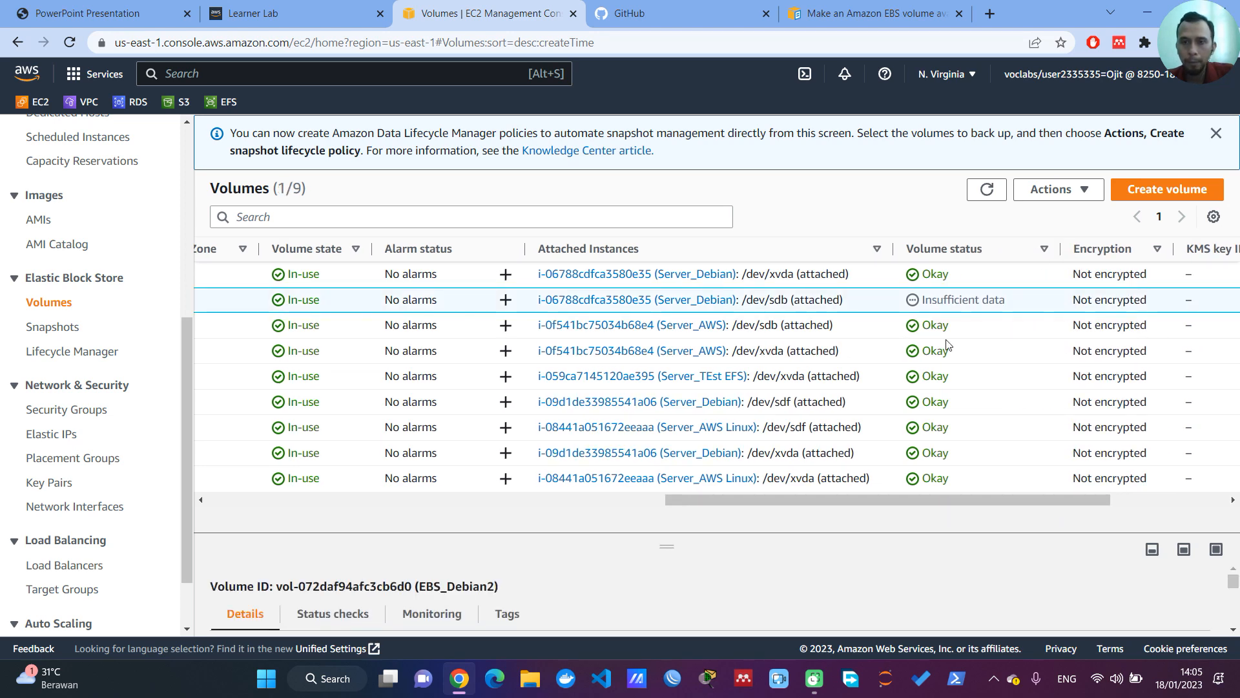
pyautogui.moveTo(936, 499); pyautogui.dragTo(476, 522)
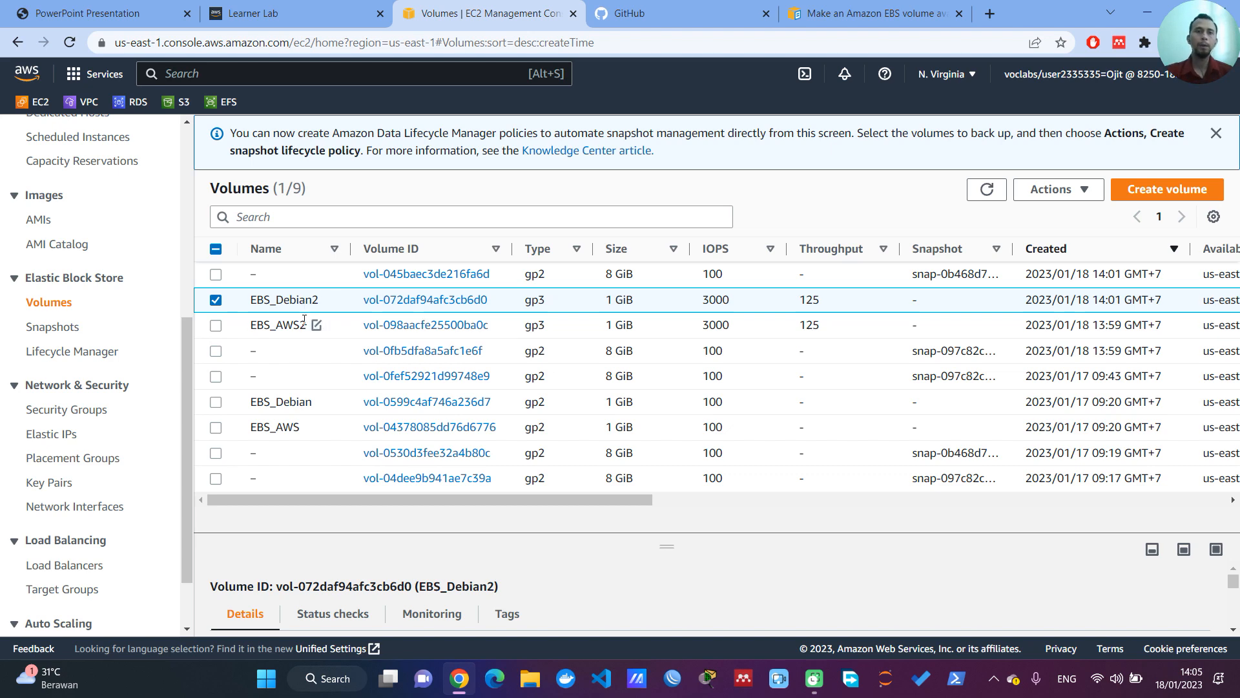
# Step: Review the EBS name tag requirement in the project PDF's KETENTUAN list and return to the EC2 console
pyautogui.click(114, 13)
pyautogui.moveTo(254, 368); pyautogui.dragTo(736, 384)
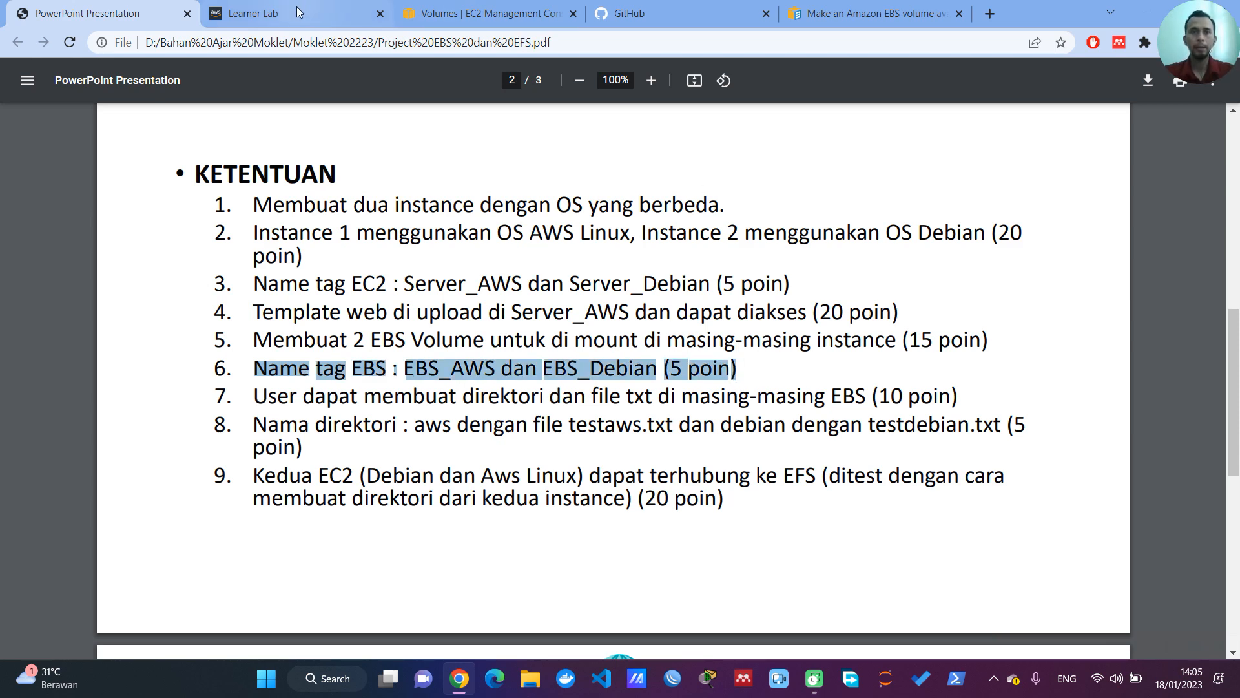
pyautogui.click(434, 9)
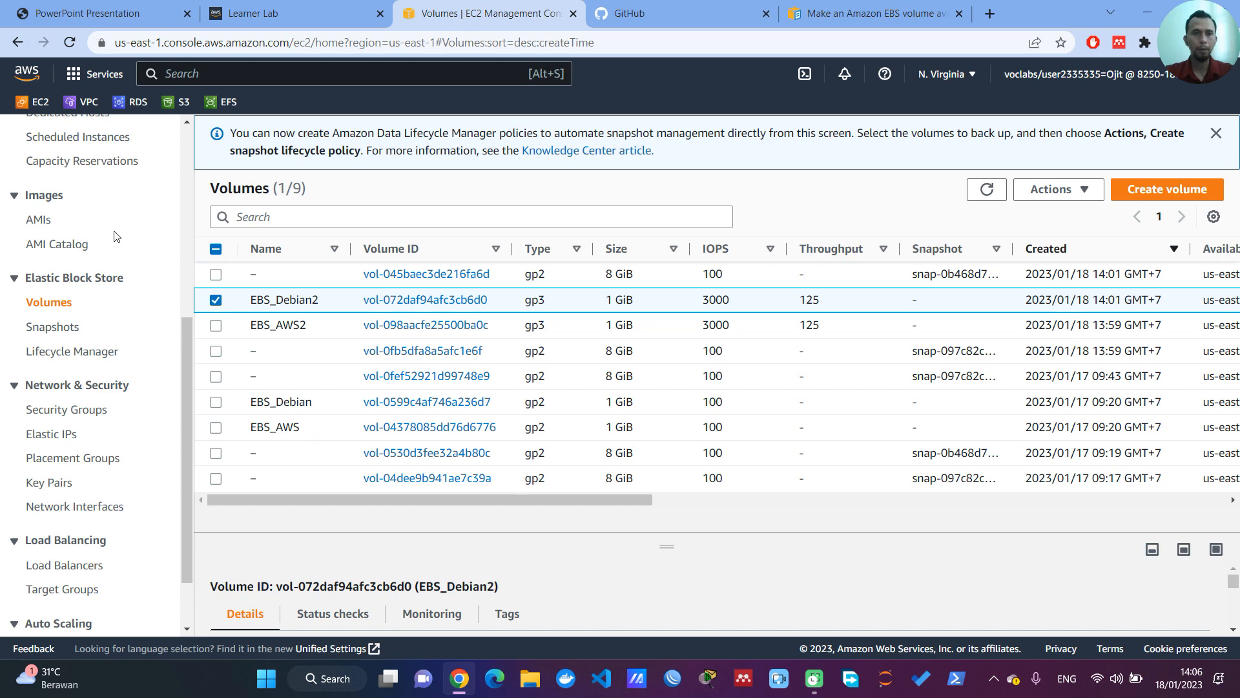
# Step: Open the list of all EC2 instances and widen its Name column to show the full names
pyautogui.scroll(5, 115, 239)
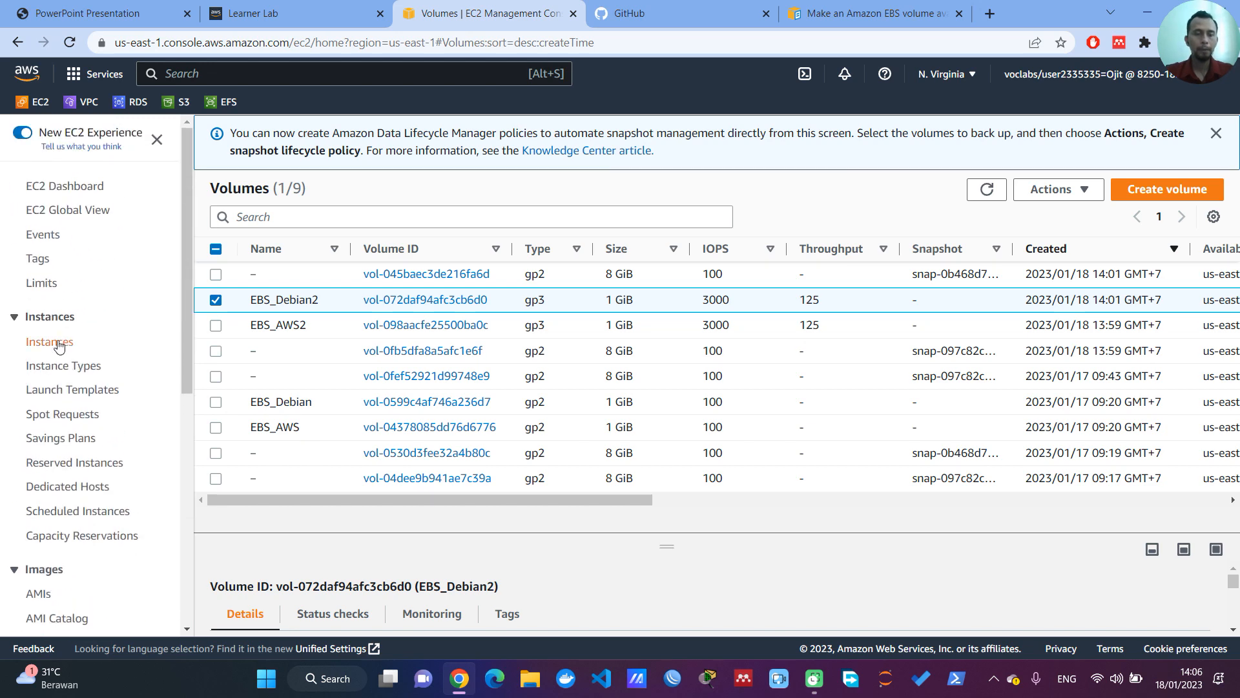
pyautogui.click(59, 344)
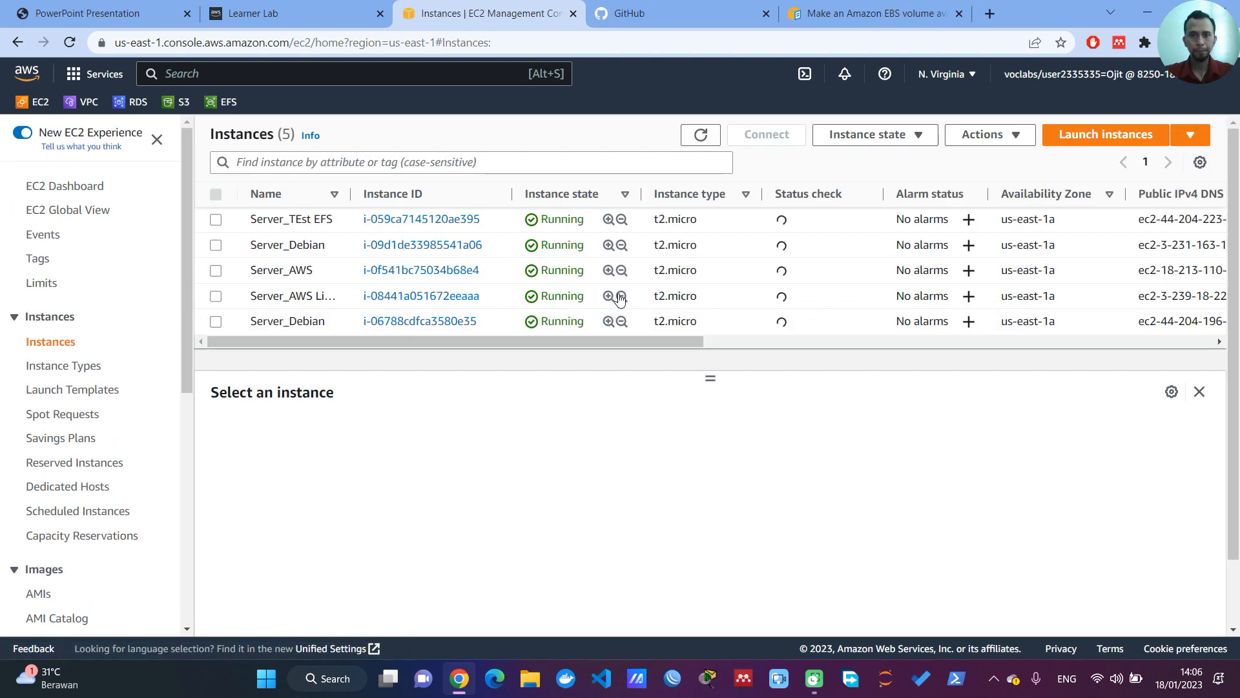
pyautogui.moveTo(351, 194); pyautogui.dragTo(400, 199)
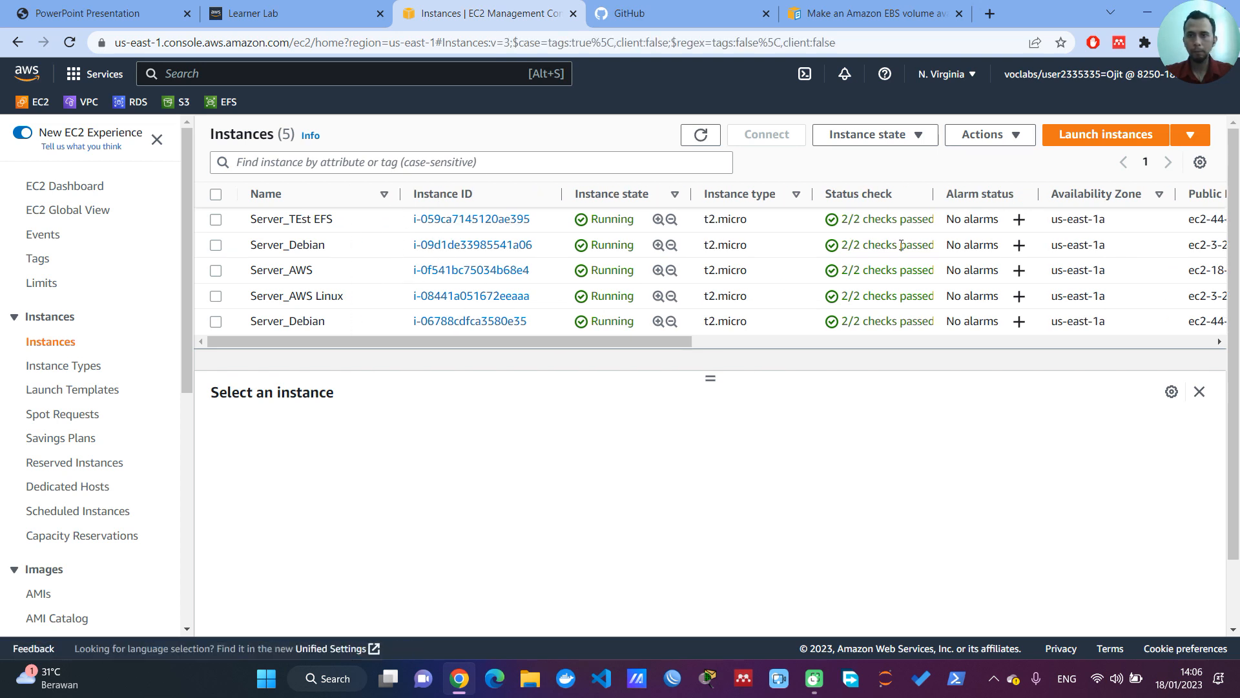
# Step: Sort the instances by launch time, newest first
pyautogui.moveTo(660, 343); pyautogui.dragTo(1196, 349)
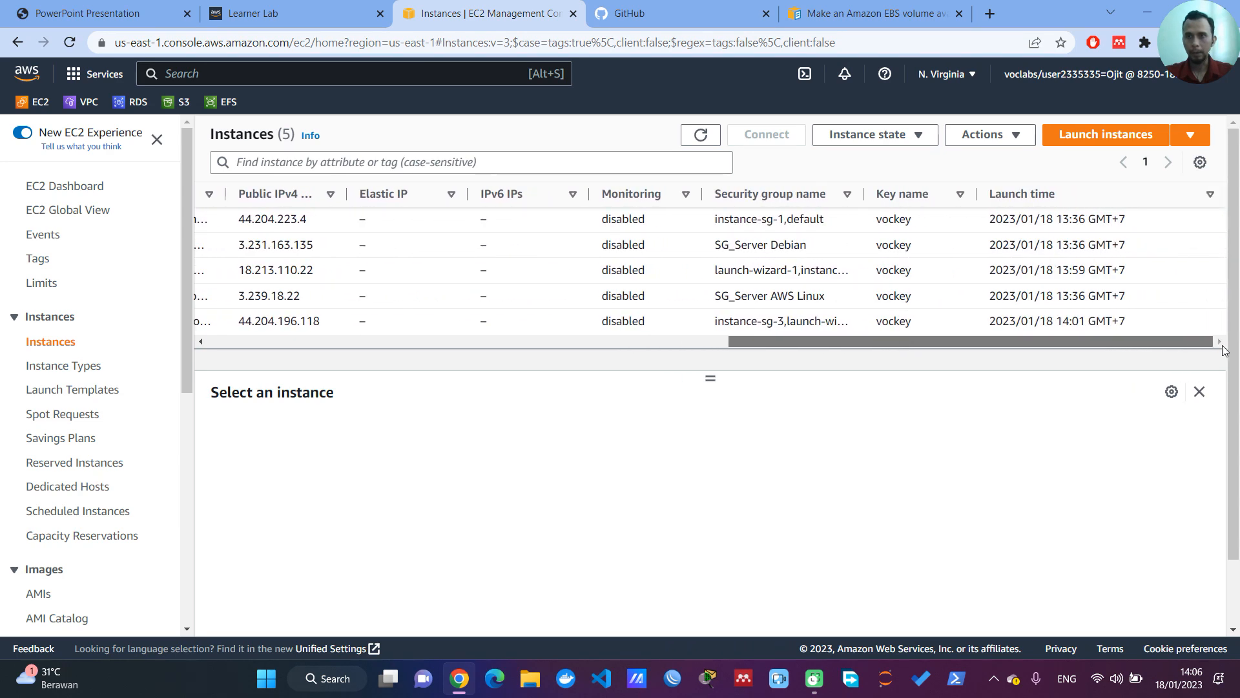
pyautogui.click(1108, 200)
pyautogui.click(1108, 201)
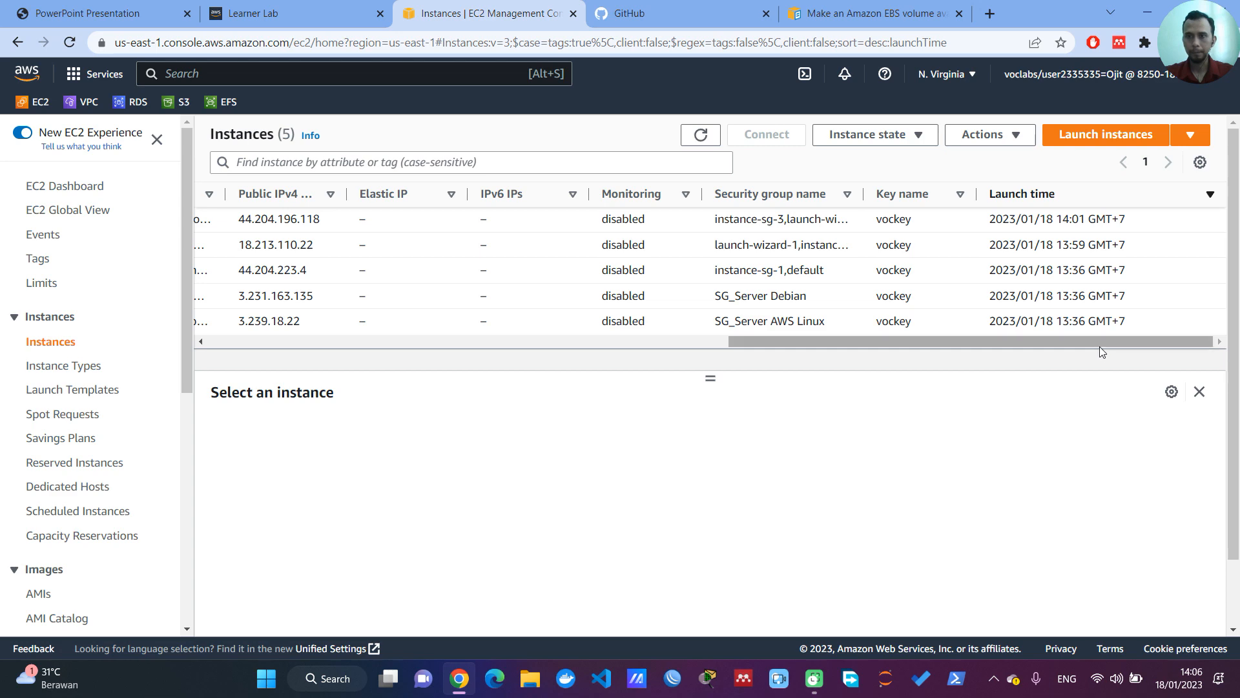
# Step: Select the Server_AWS instance and copy its public IPv4 address
pyautogui.moveTo(1100, 347); pyautogui.dragTo(310, 361)
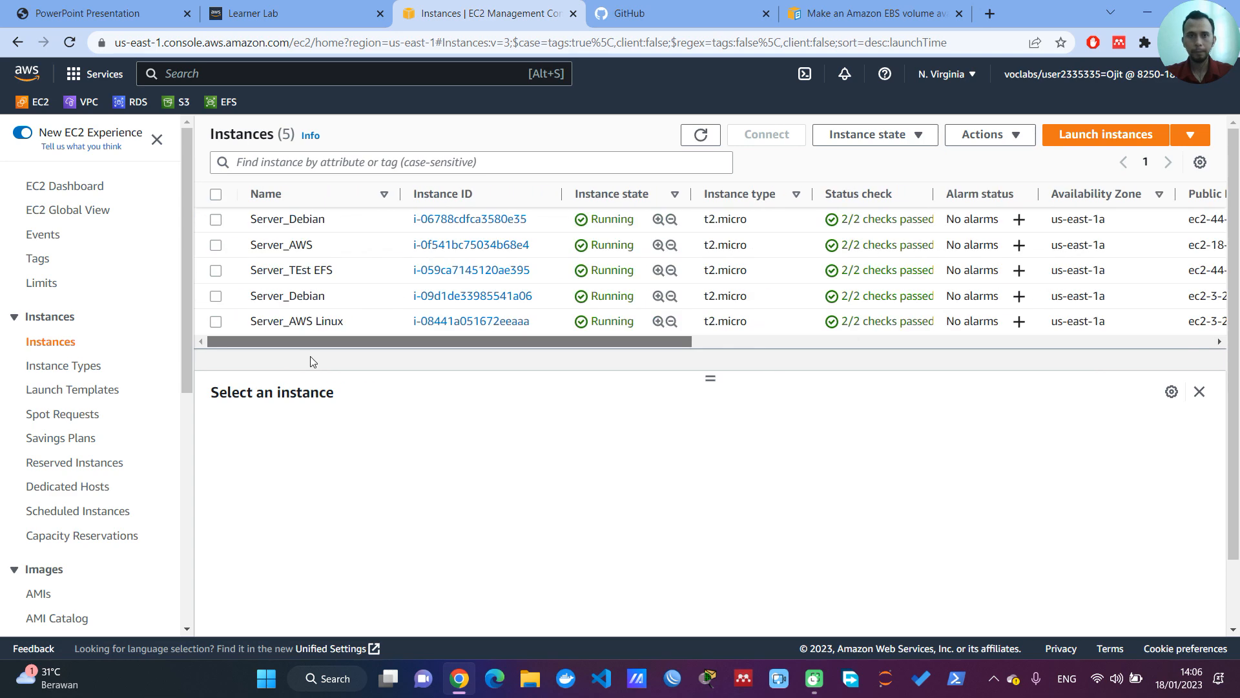
pyautogui.click(215, 246)
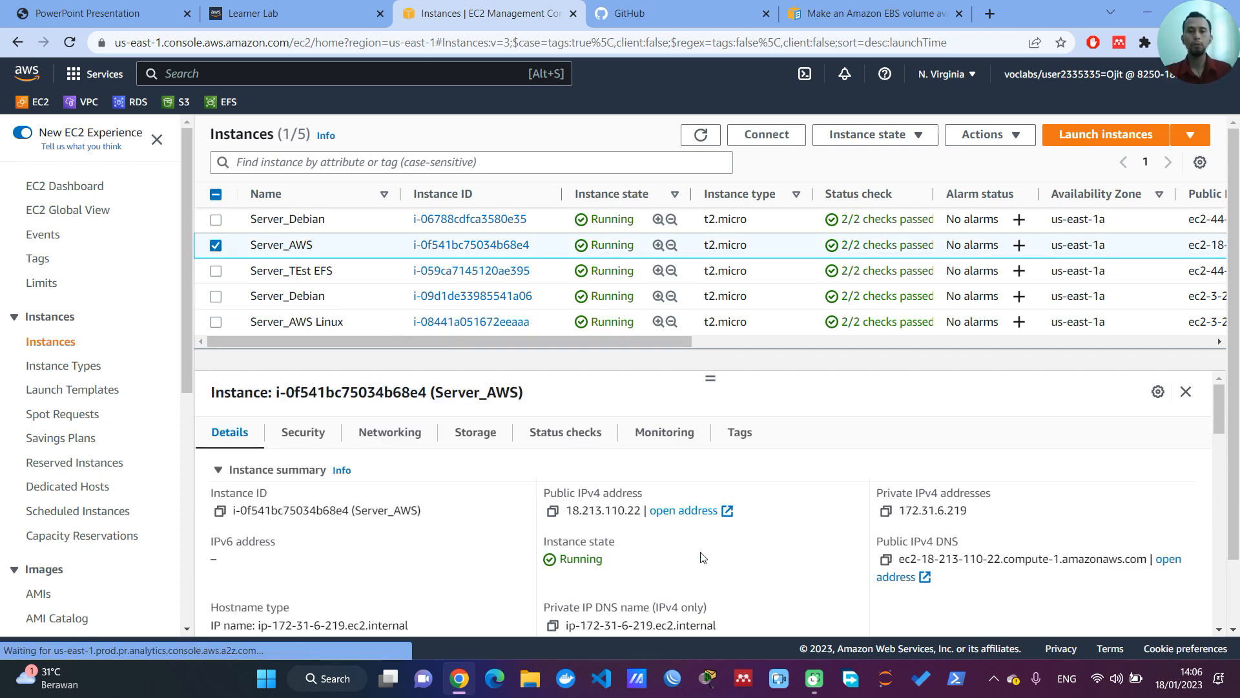
pyautogui.click(553, 512)
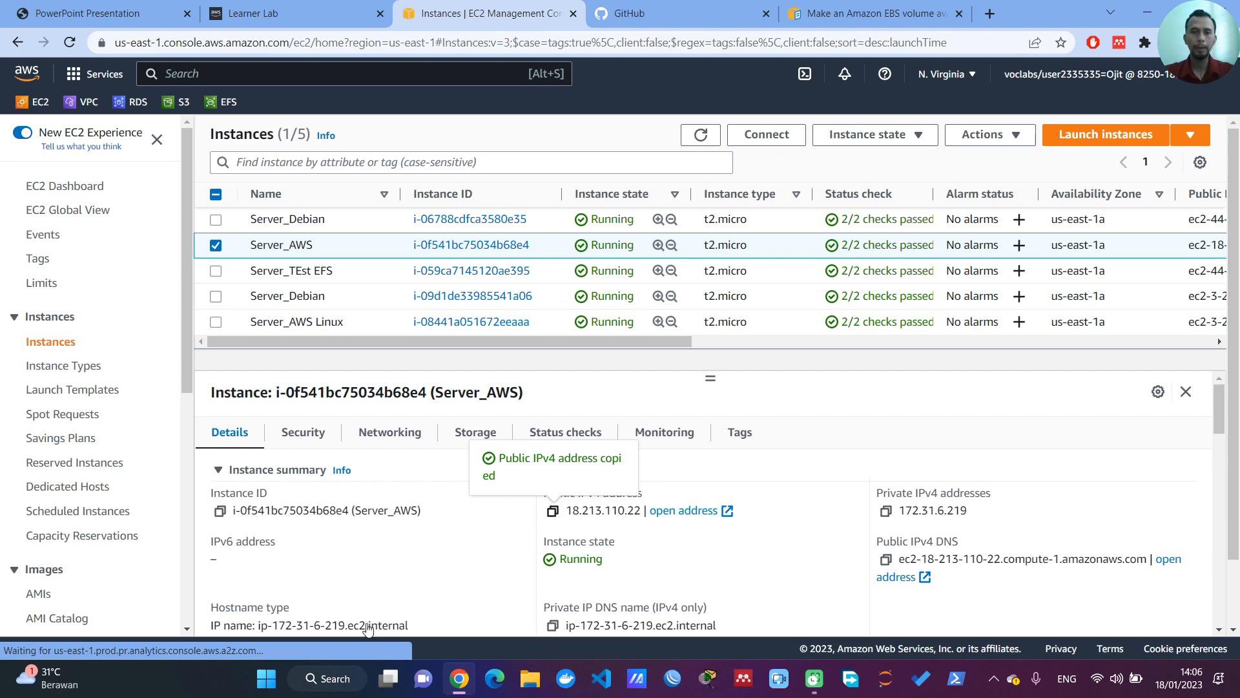
# Step: Search the computer for PuTTY and launch it
pyautogui.click(272, 682)
pyautogui.write('re')
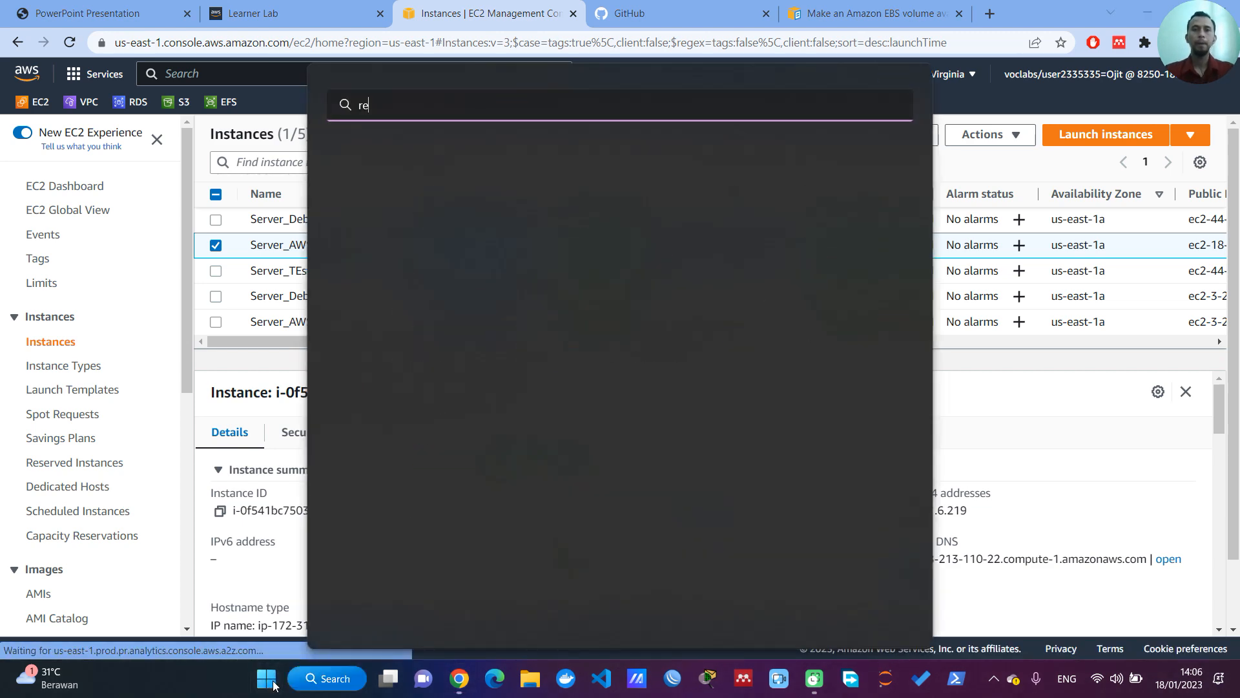
pyautogui.write('putt')
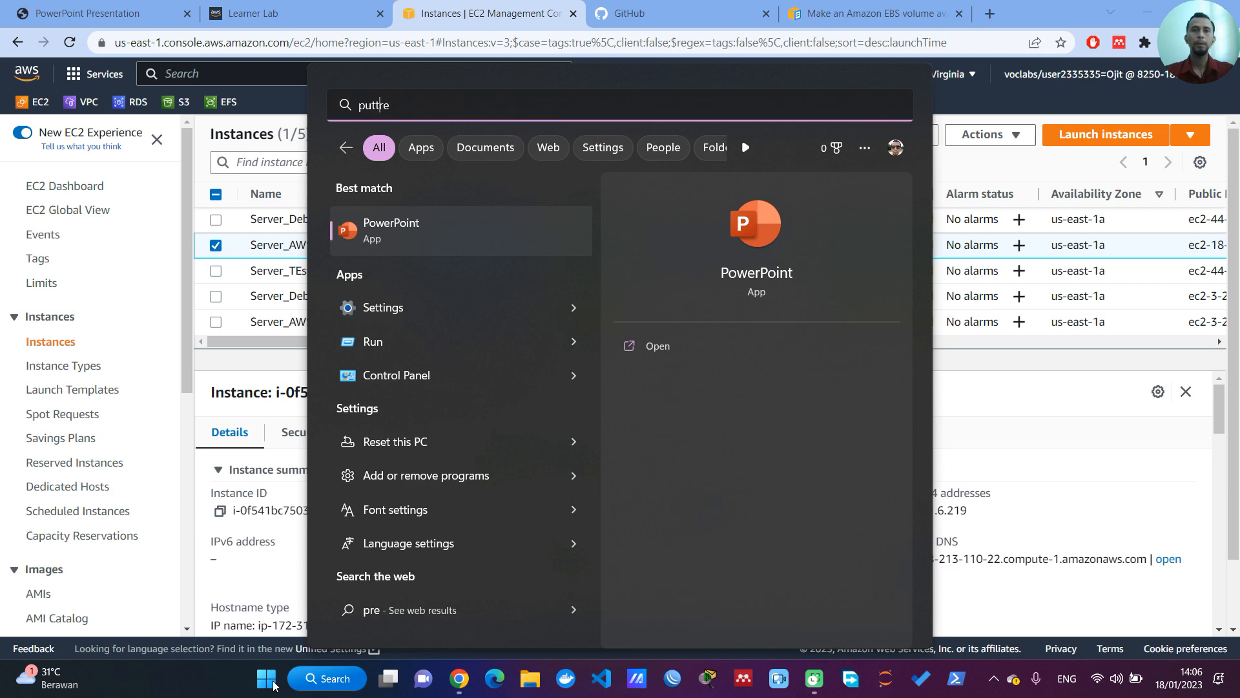
pyautogui.press('Delete')
pyautogui.press('Delete')
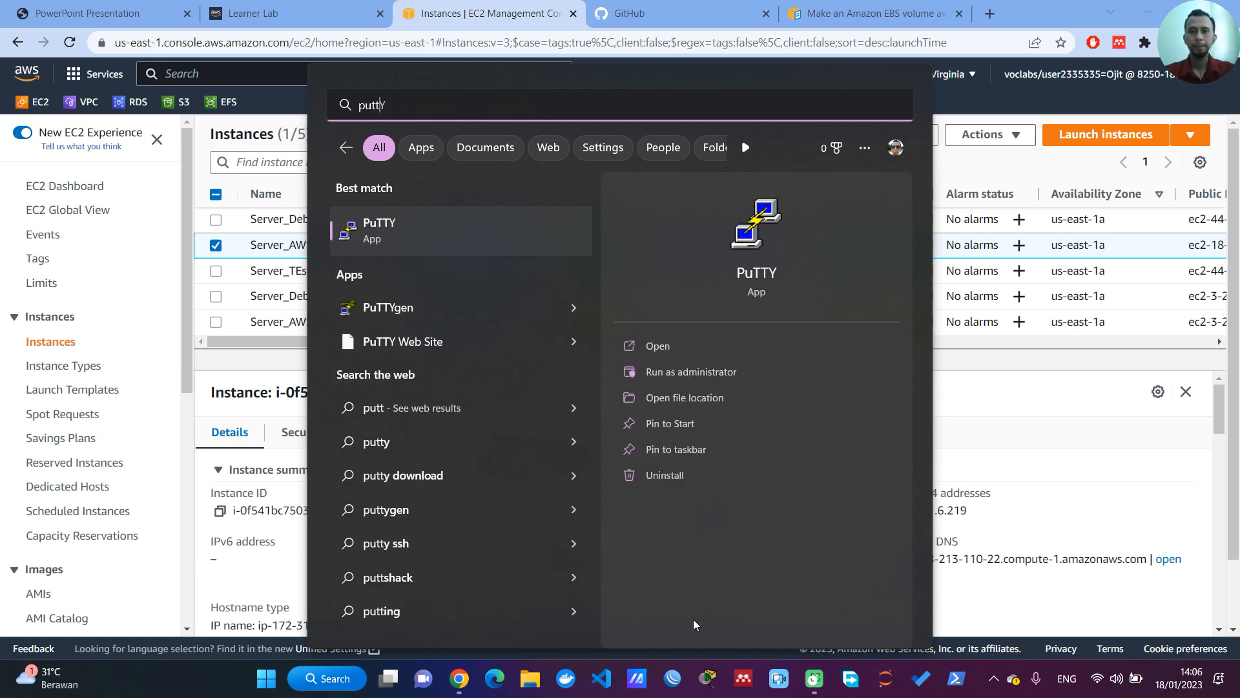
pyautogui.write('Y')
pyautogui.click(740, 274)
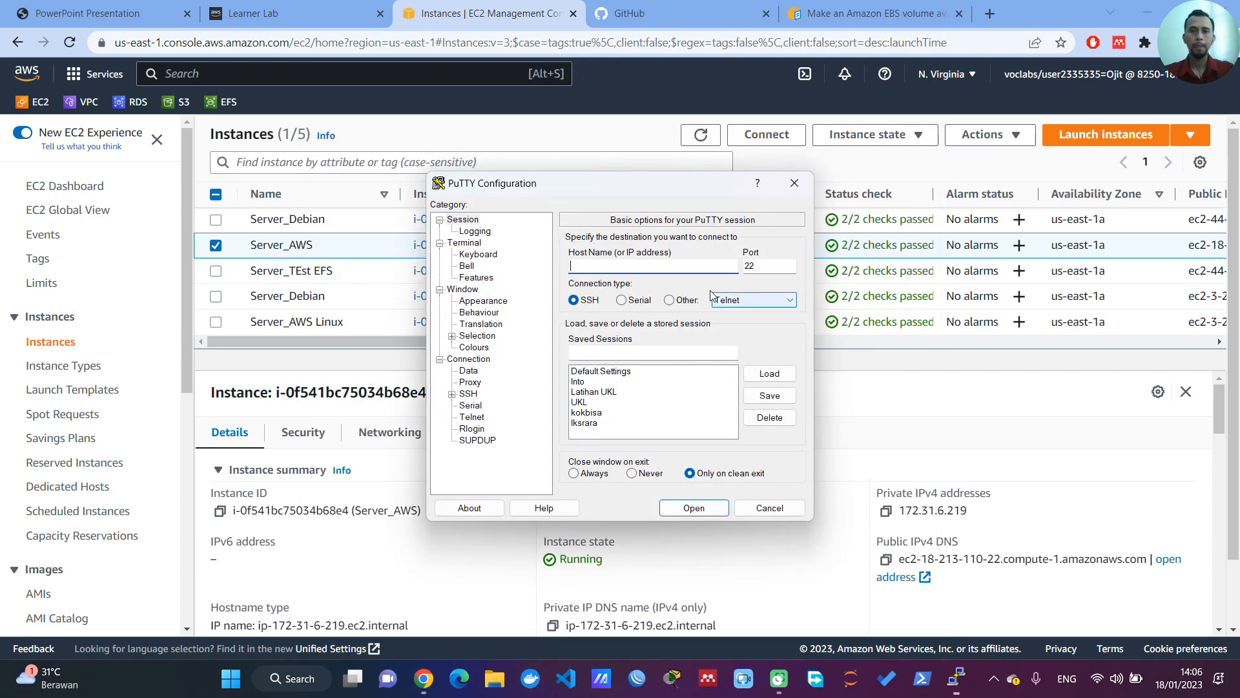
# Step: Open an SSH session to 18.213.110.22 using the labsuser (1) private key file and accept the server's host key
pyautogui.hotkey('ctrl', 'v')
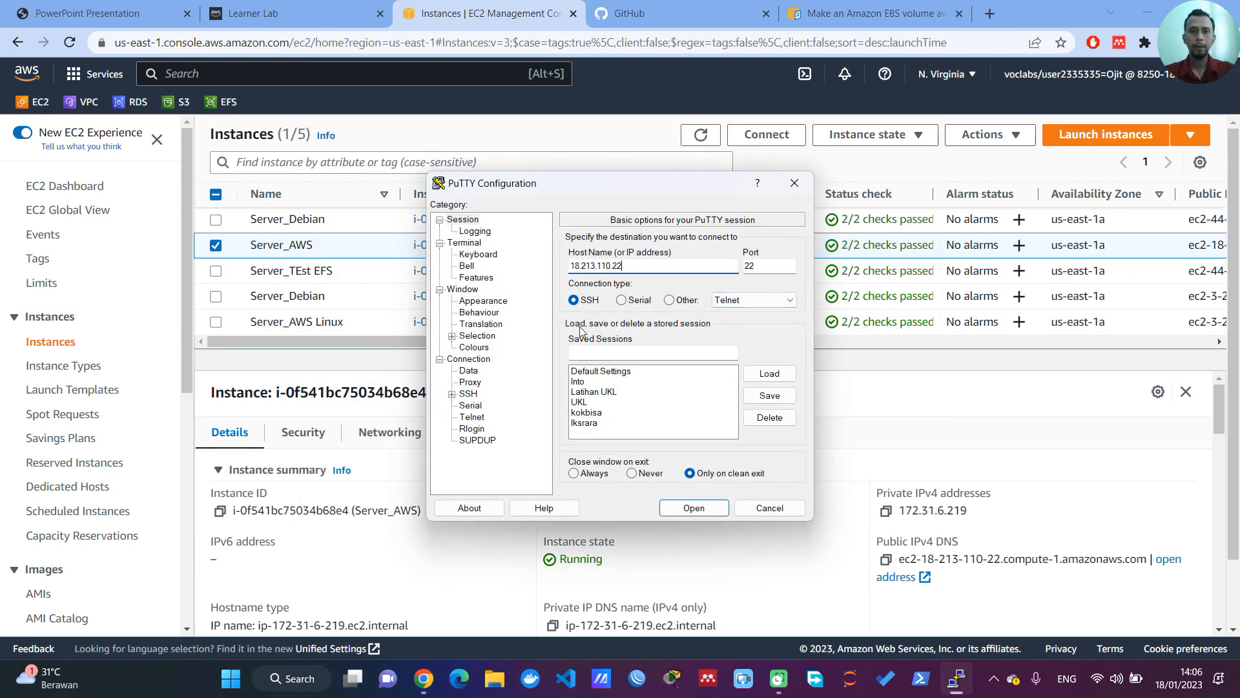
pyautogui.click(452, 393)
pyautogui.click(480, 428)
pyautogui.click(767, 401)
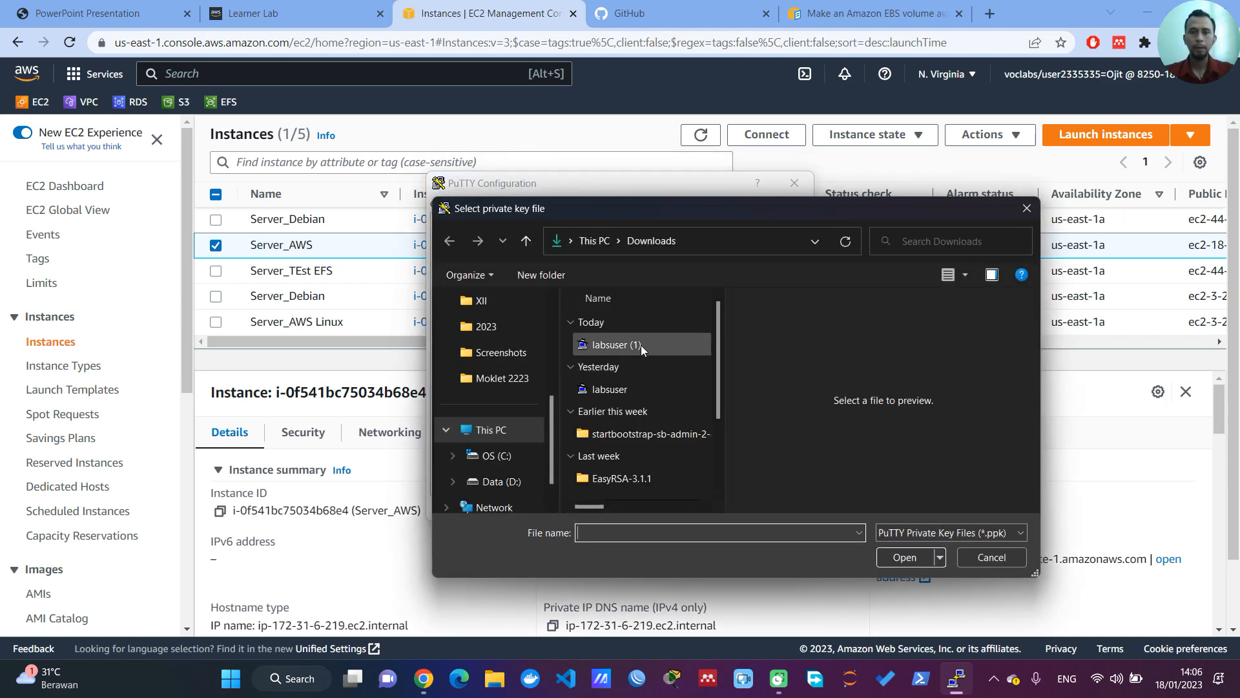
pyautogui.doubleClick(641, 345)
pyautogui.click(693, 507)
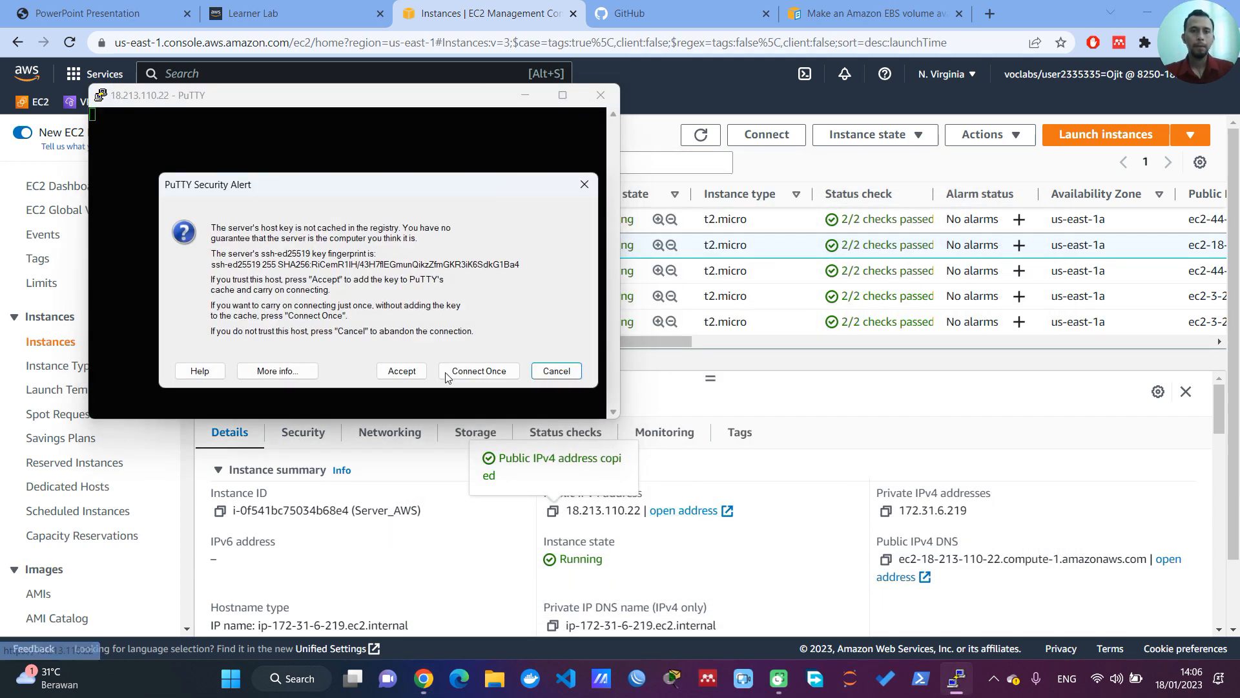
pyautogui.click(410, 370)
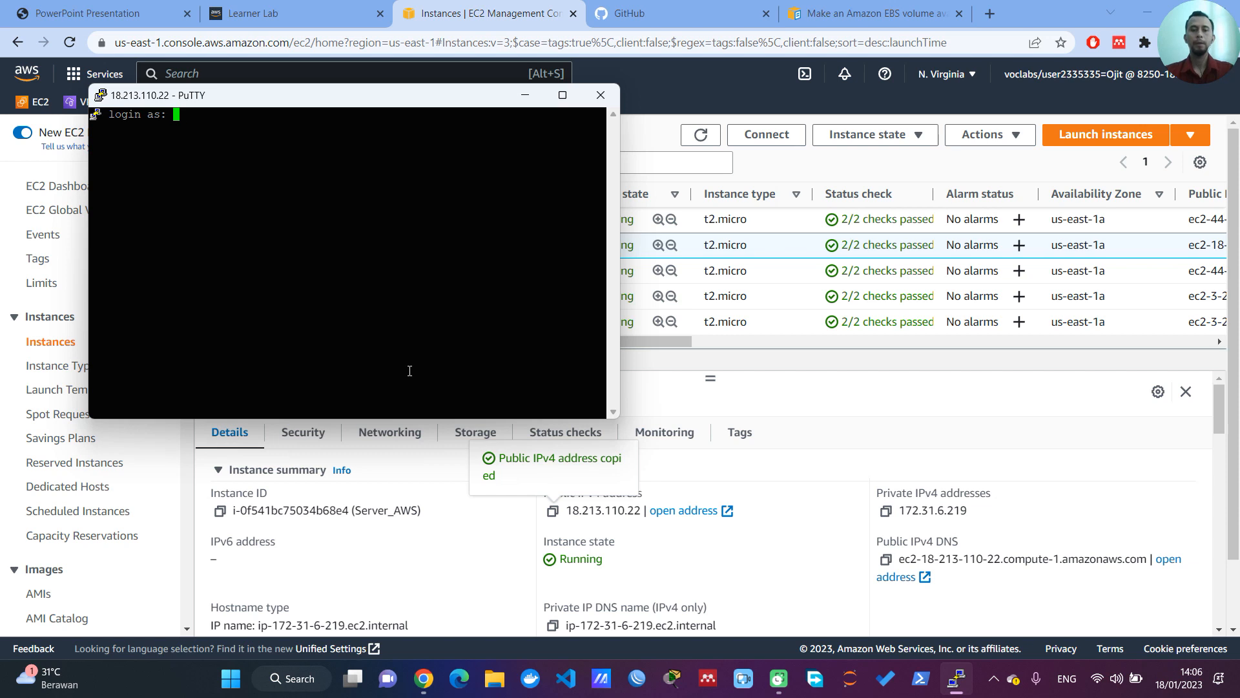
# Step: Log in to the server as ec2-user
pyautogui.write('ec2-user')
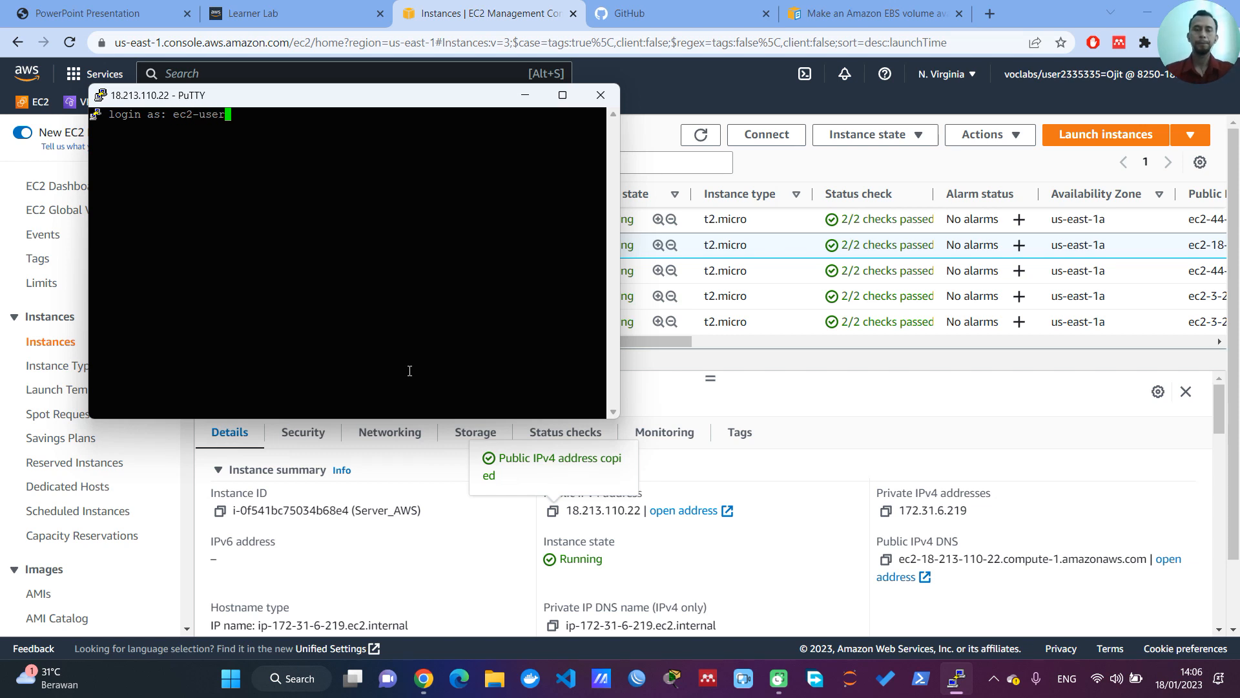
pyautogui.press('Return')
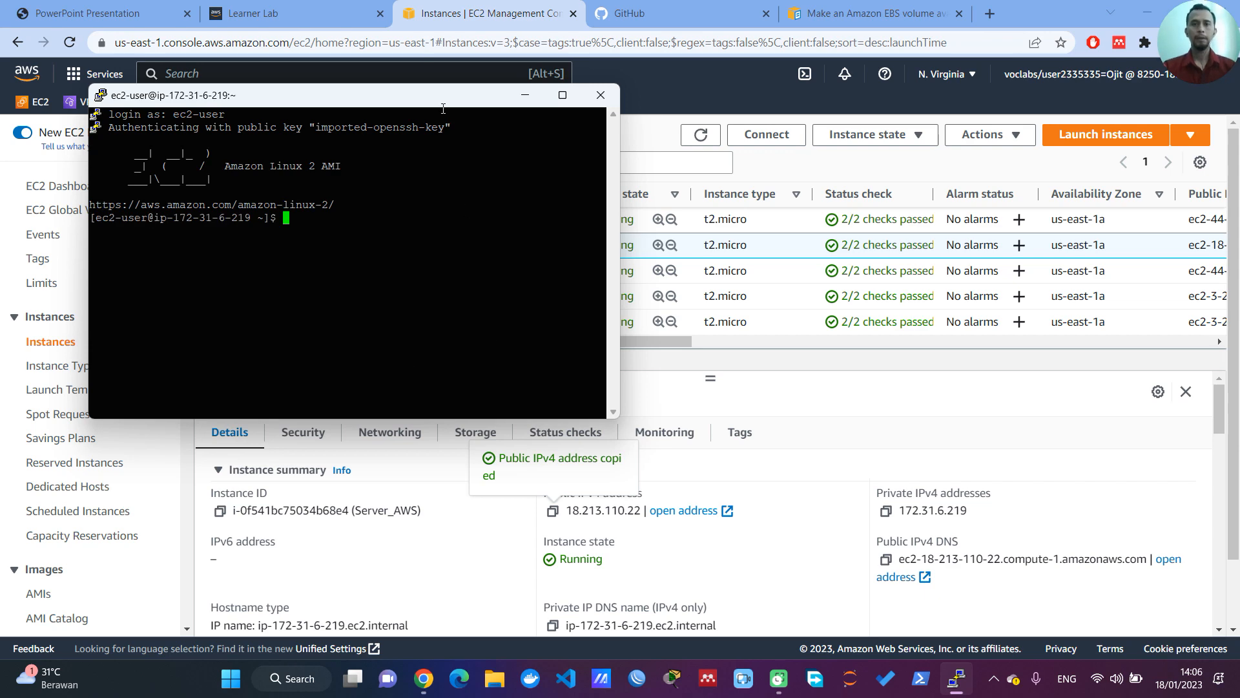
# Step: Move the terminal window closer to the middle of the desktop, trying it maximized and restoring its size
pyautogui.moveTo(441, 101); pyautogui.dragTo(577, 173)
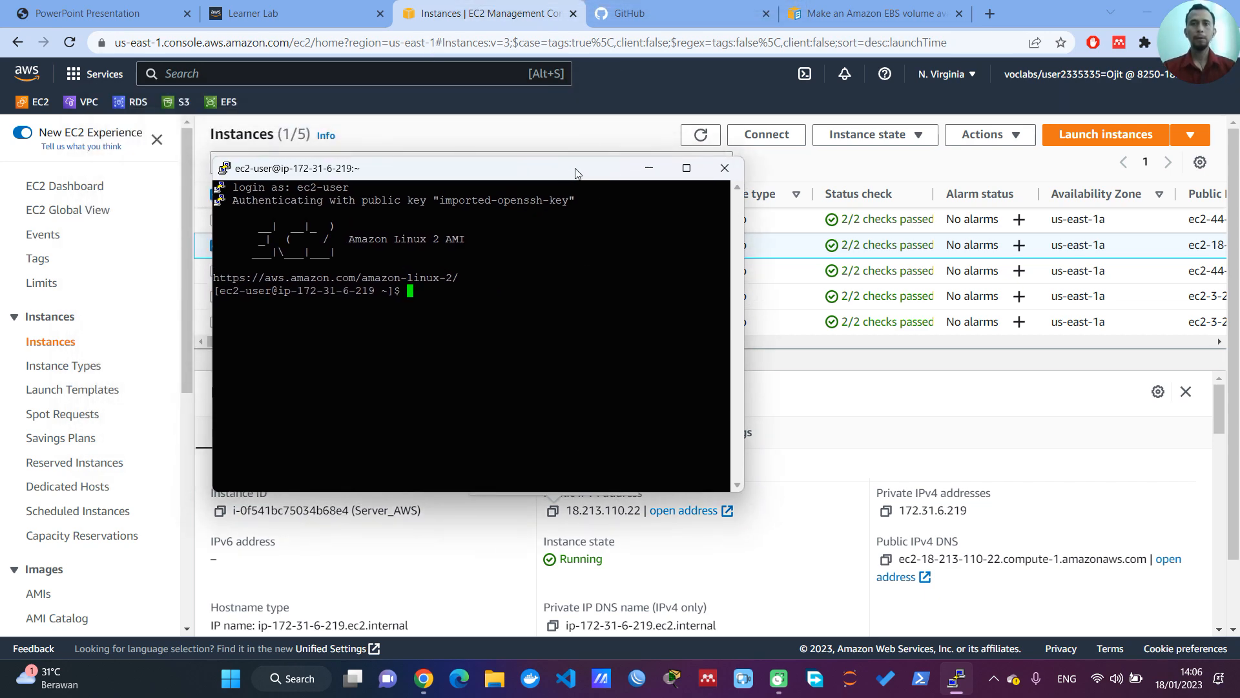
pyautogui.doubleClick(576, 169)
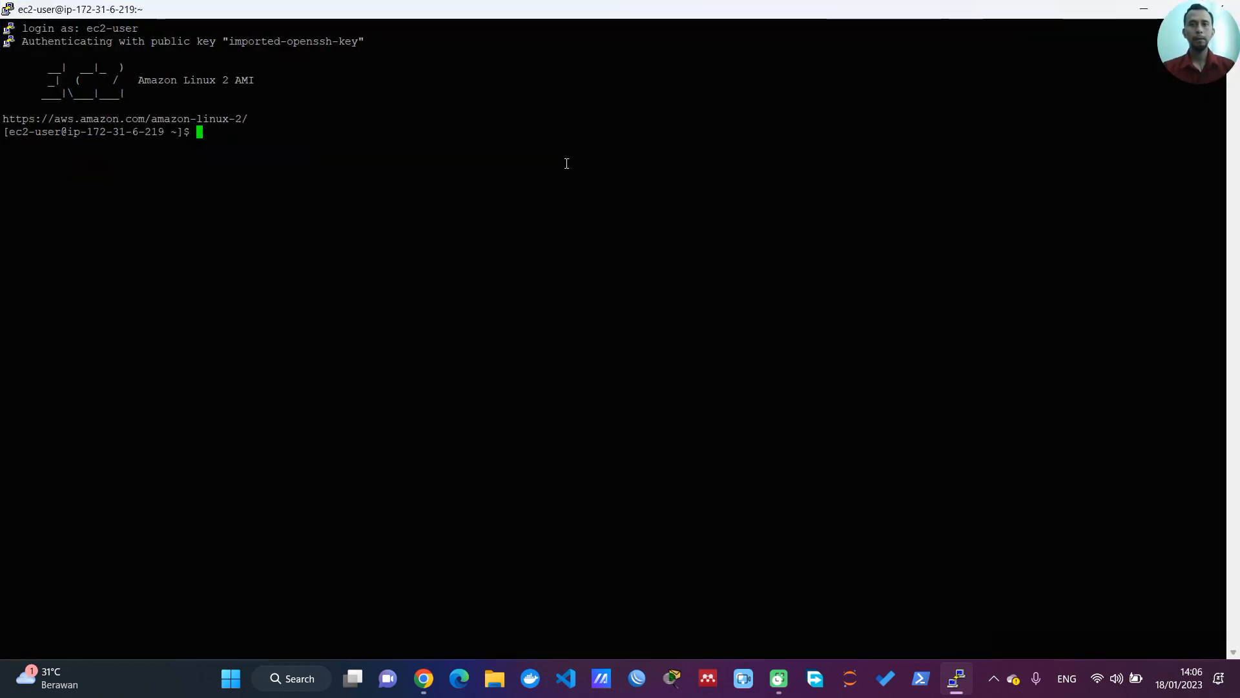
pyautogui.doubleClick(589, 16)
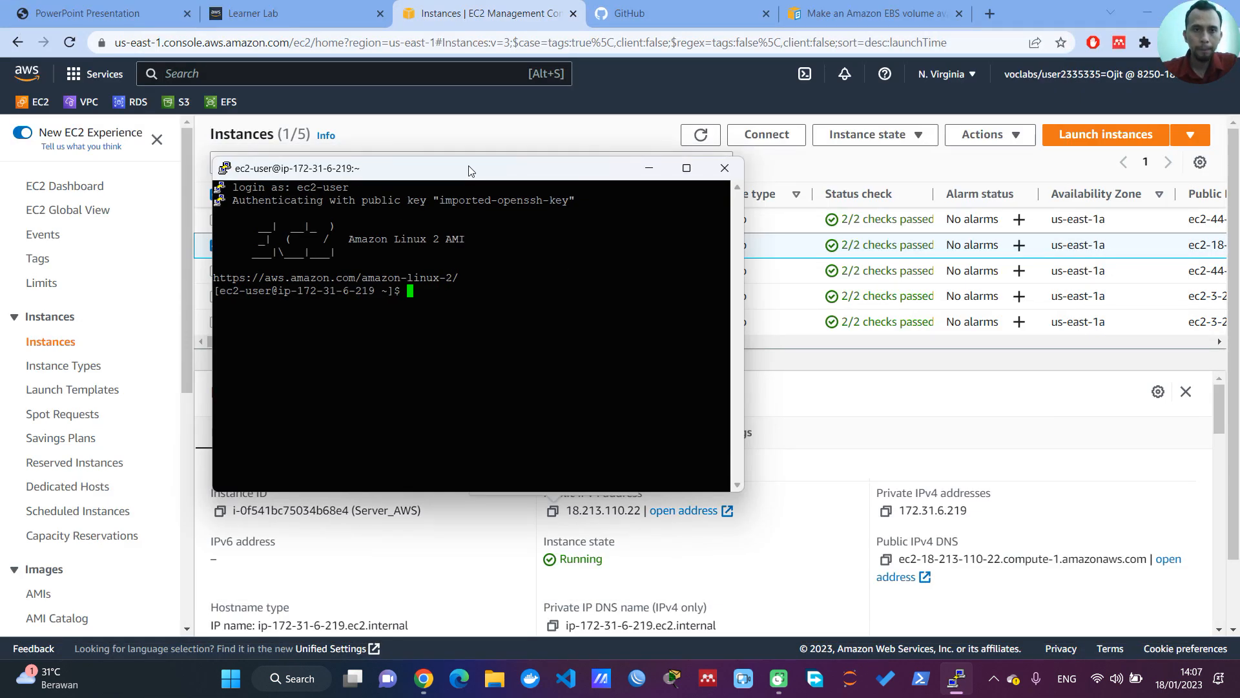
# Step: Change the running PuTTY session's terminal font size to 14 and apply the setting
pyautogui.rightClick(470, 170)
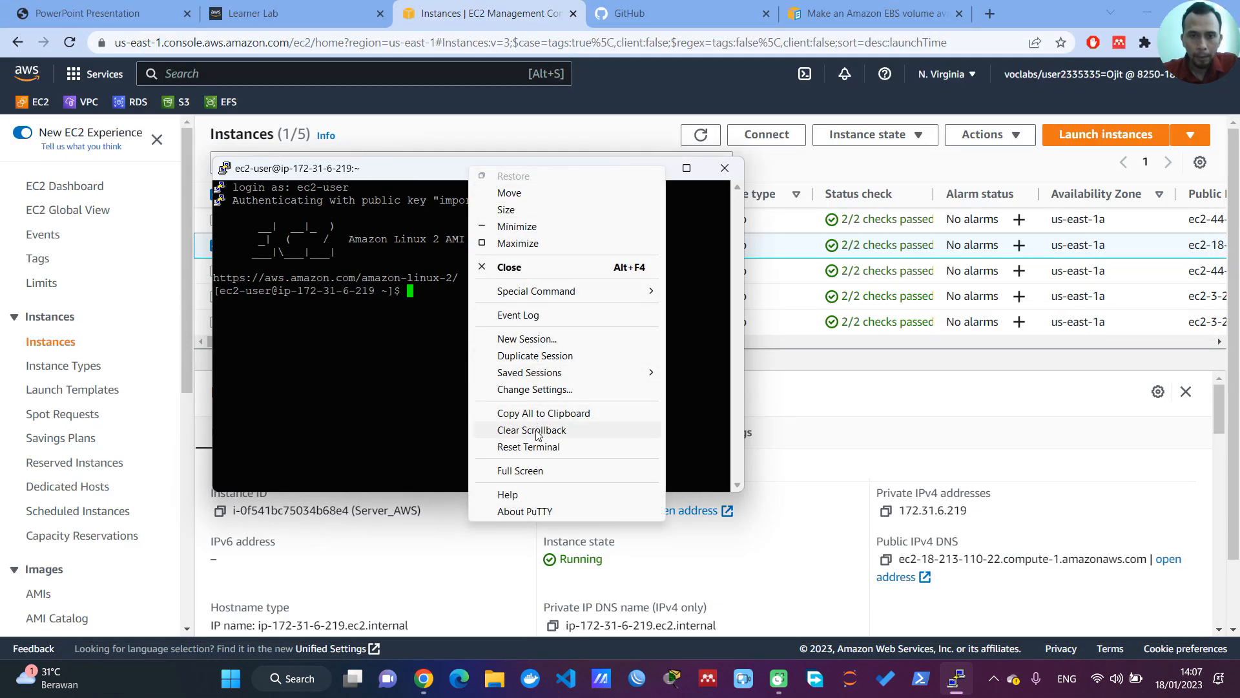
pyautogui.click(535, 389)
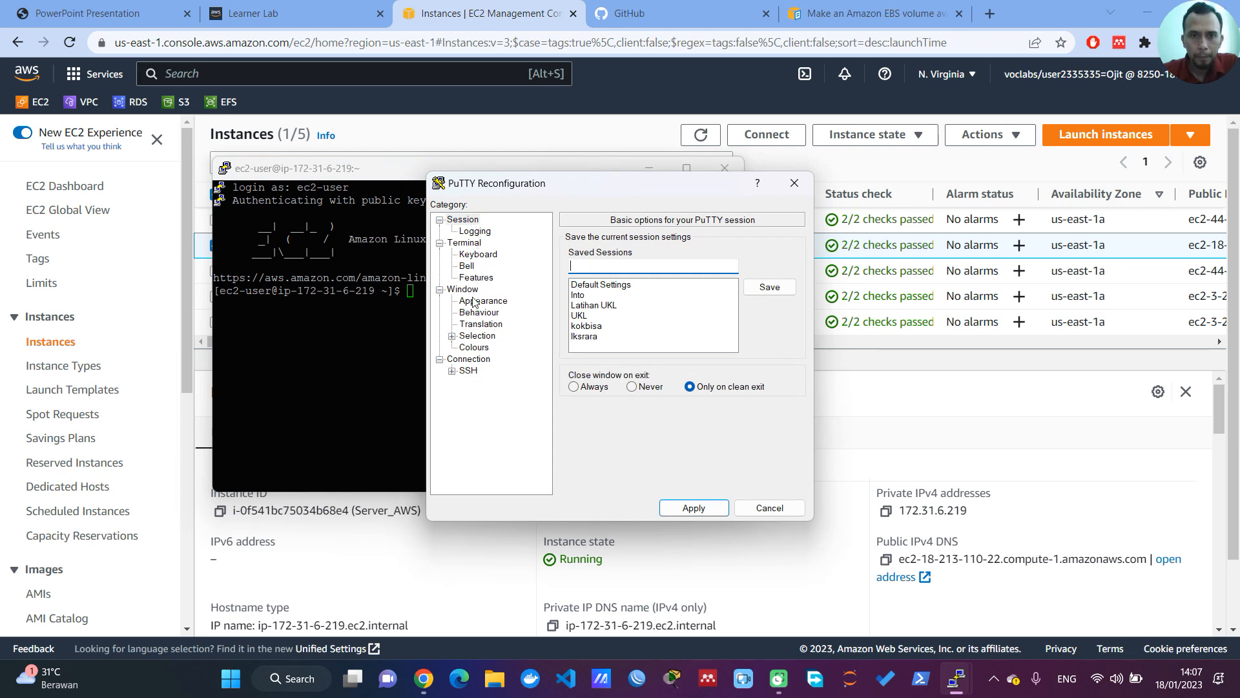
pyautogui.click(463, 290)
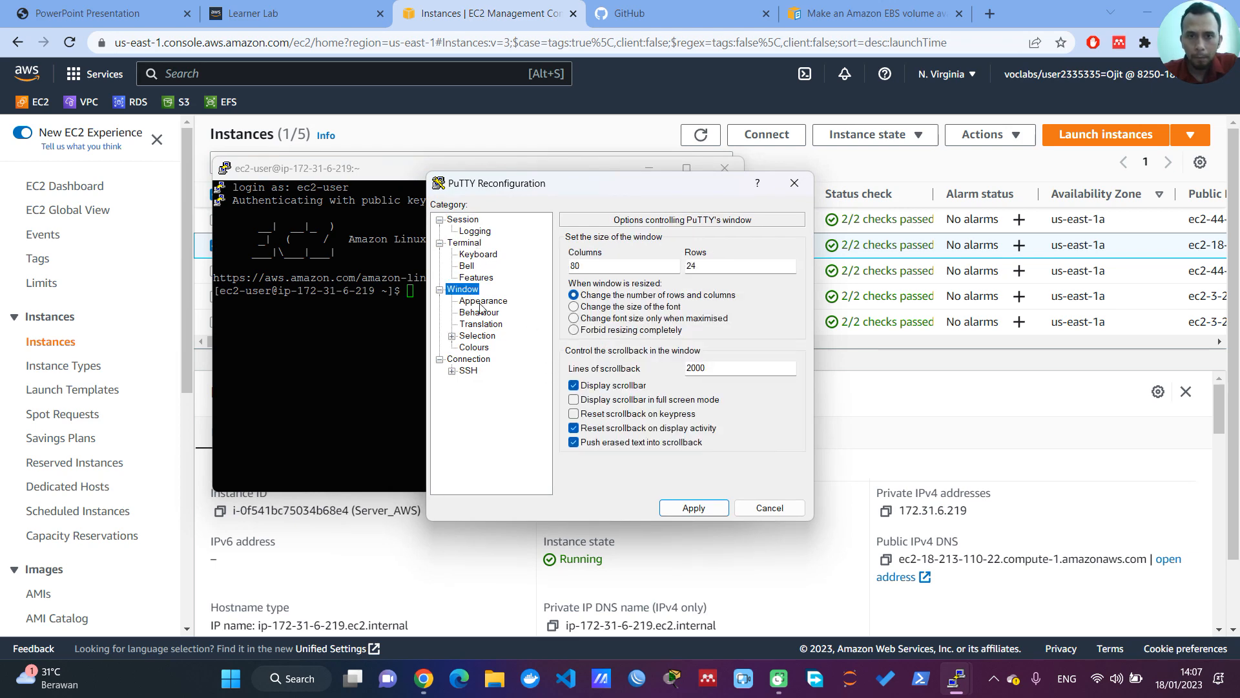
pyautogui.click(480, 304)
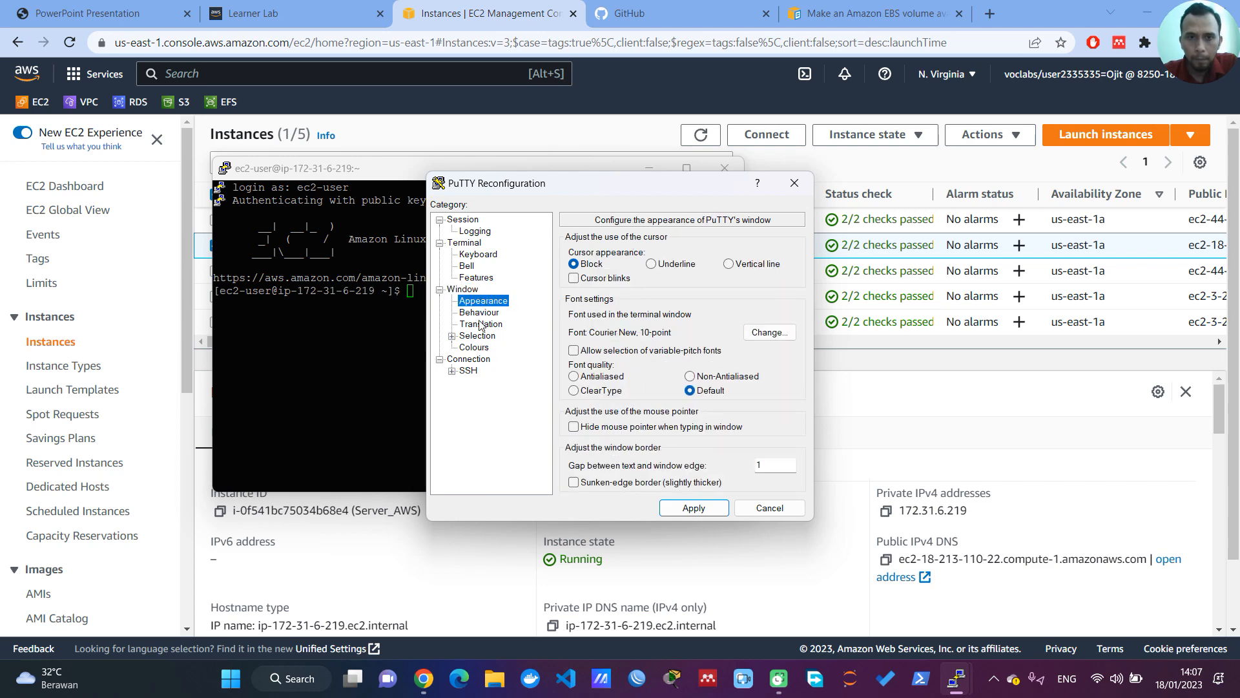
pyautogui.click(480, 313)
pyautogui.click(482, 325)
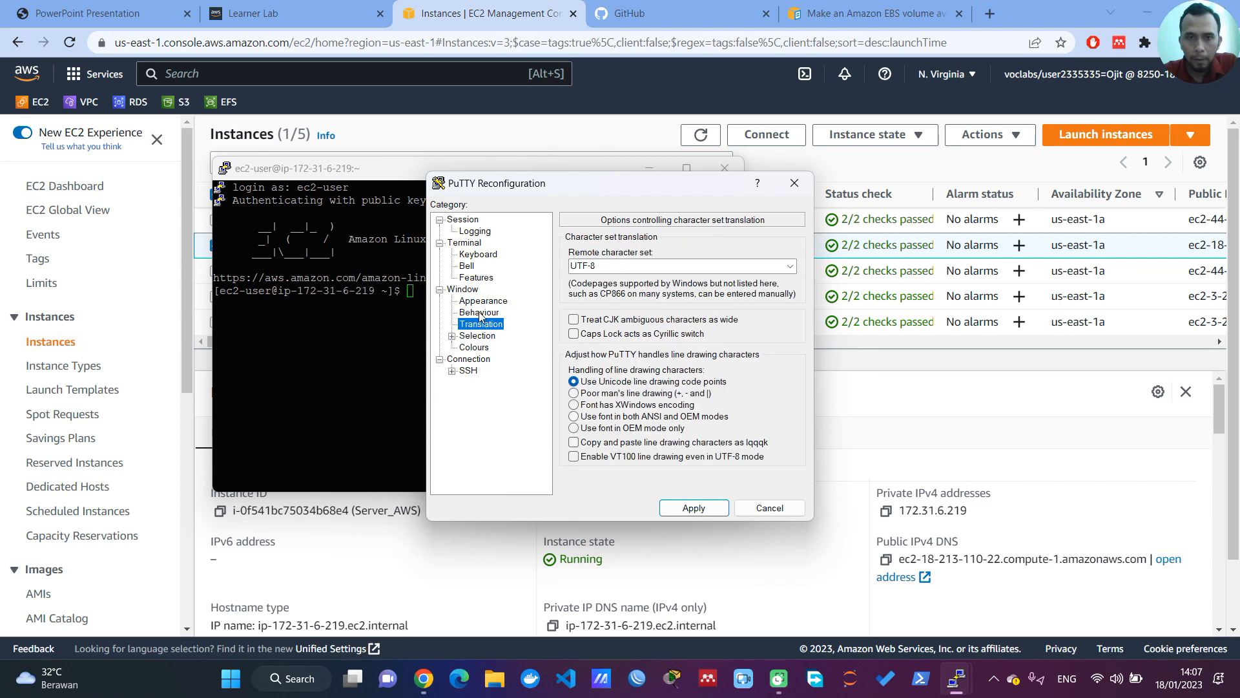
pyautogui.click(481, 302)
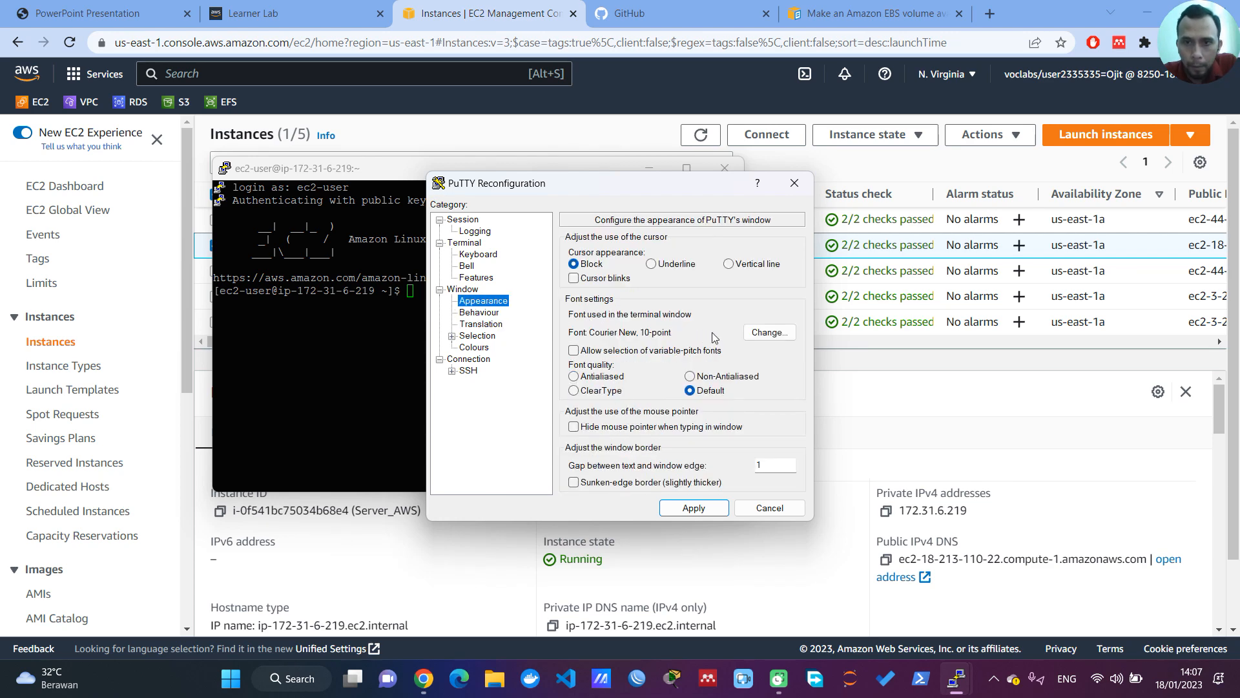
pyautogui.click(770, 332)
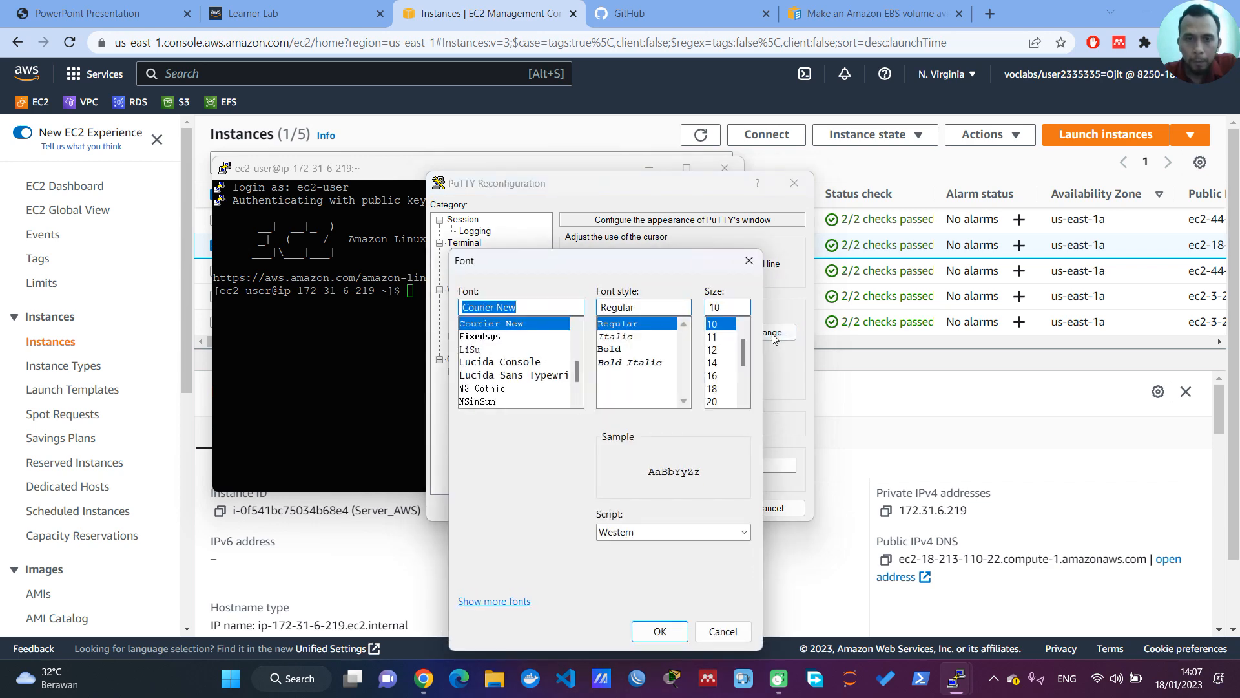
pyautogui.click(717, 362)
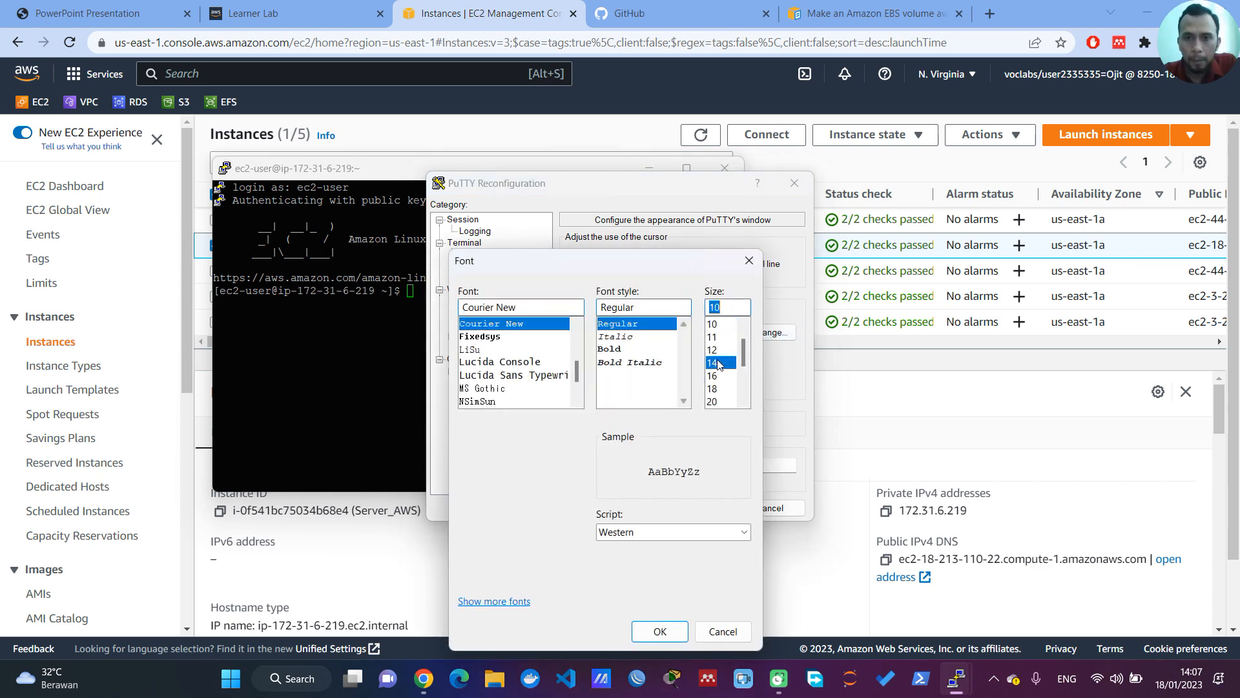
pyautogui.click(659, 631)
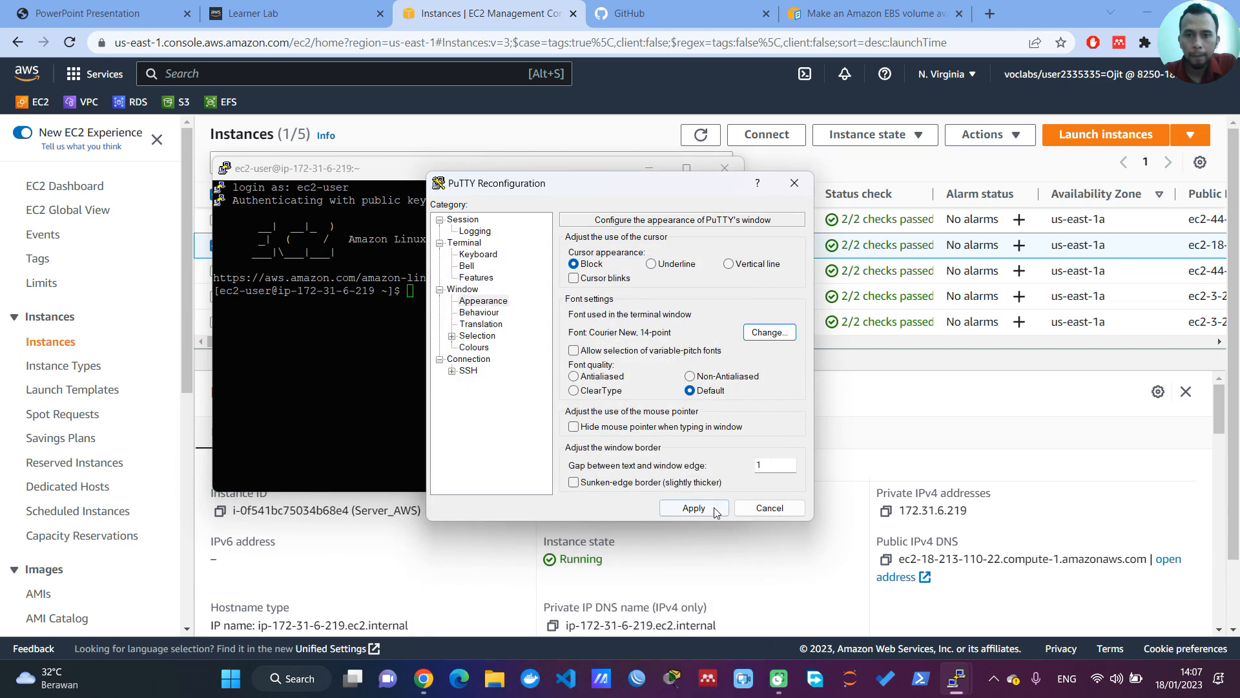
pyautogui.click(712, 506)
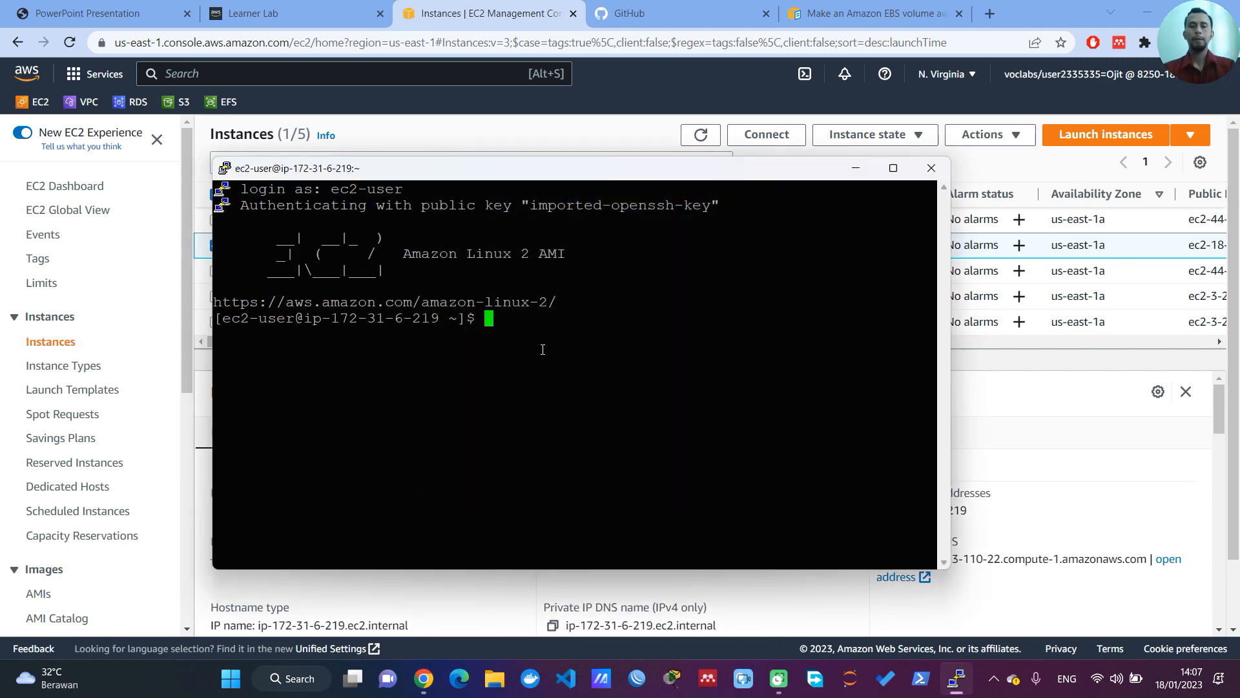
# Step: Update the server's packages with sudo yum update
pyautogui.write('sudo yum update')
pyautogui.press('Return')
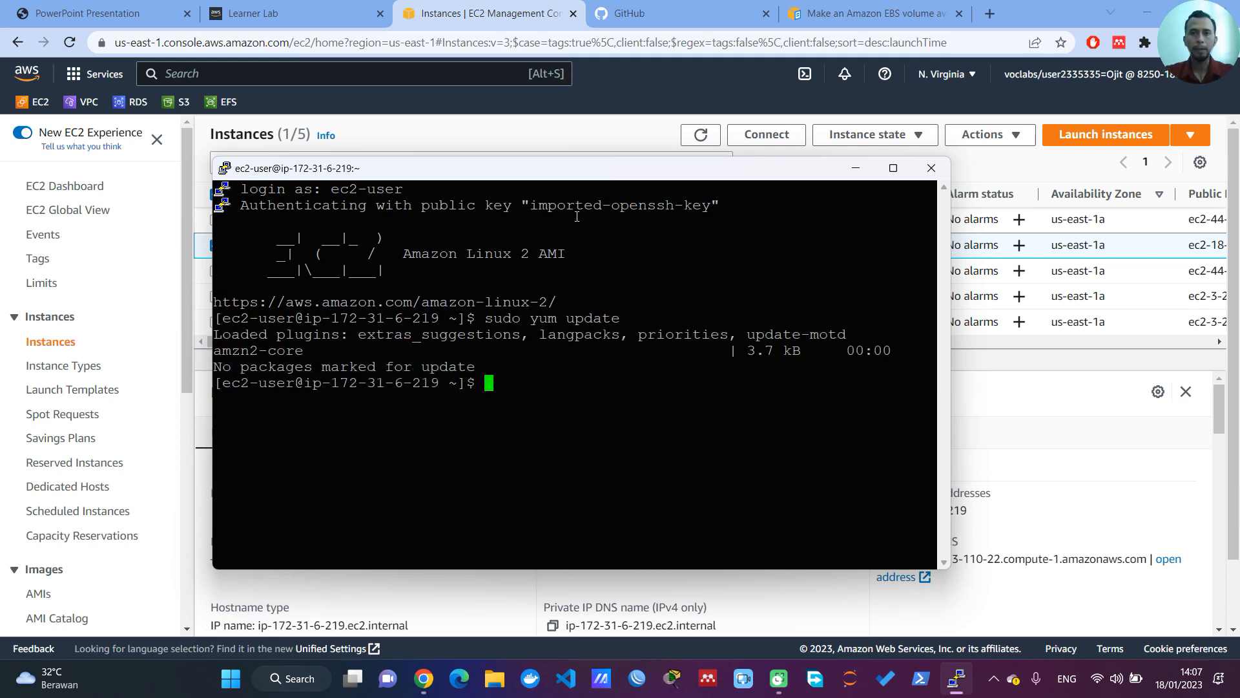
# Step: Install the Apache web server with sudo yum install httpd.x86_64 and approve the installation with y
pyautogui.moveTo(580, 179); pyautogui.dragTo(599, 208)
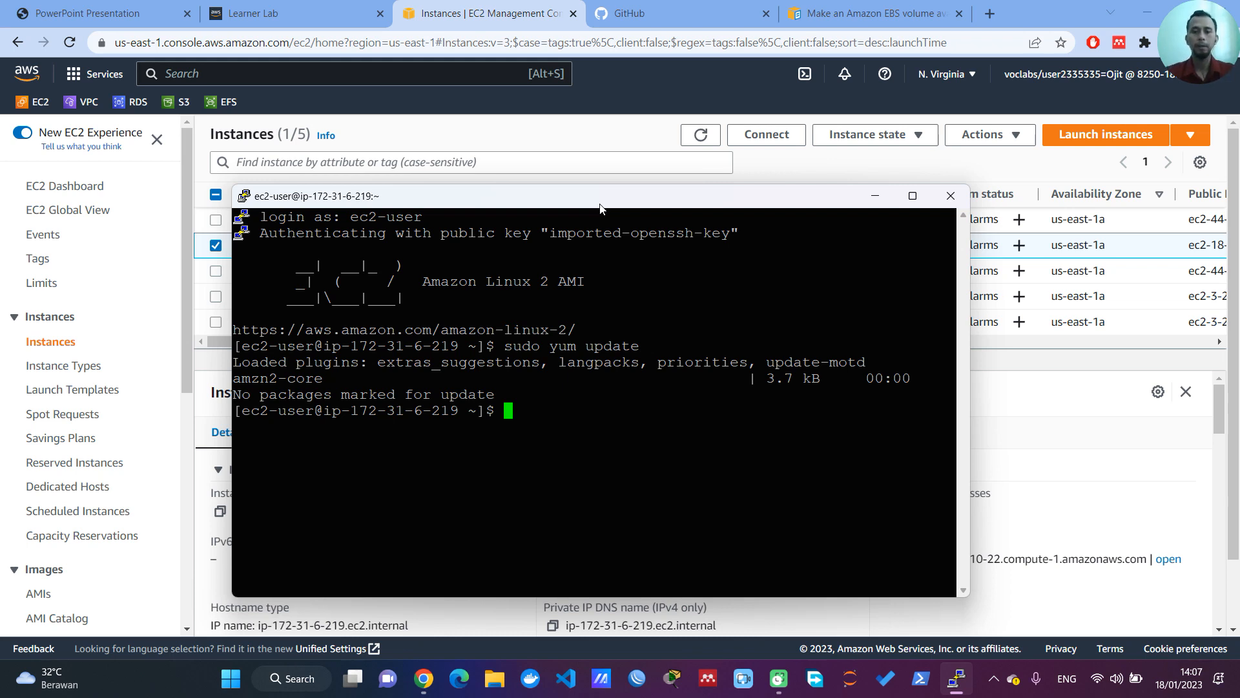
pyautogui.write('sudo yum')
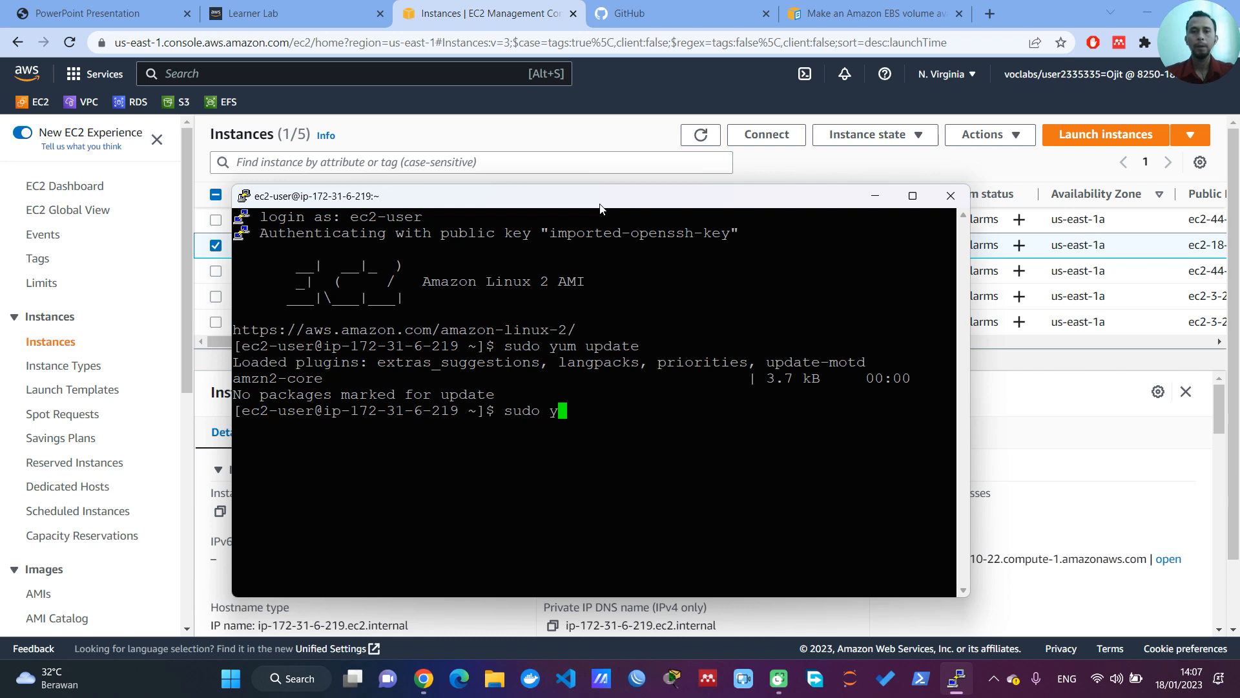
pyautogui.write('ins')
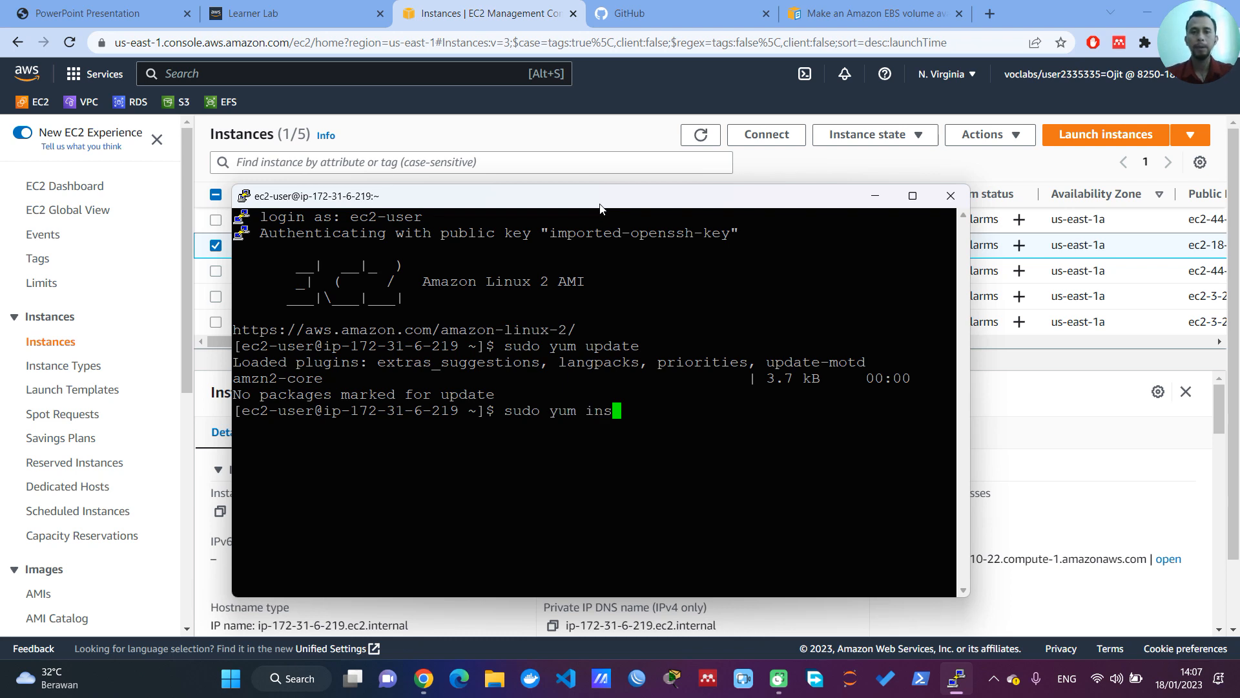
pyautogui.write('tall http')
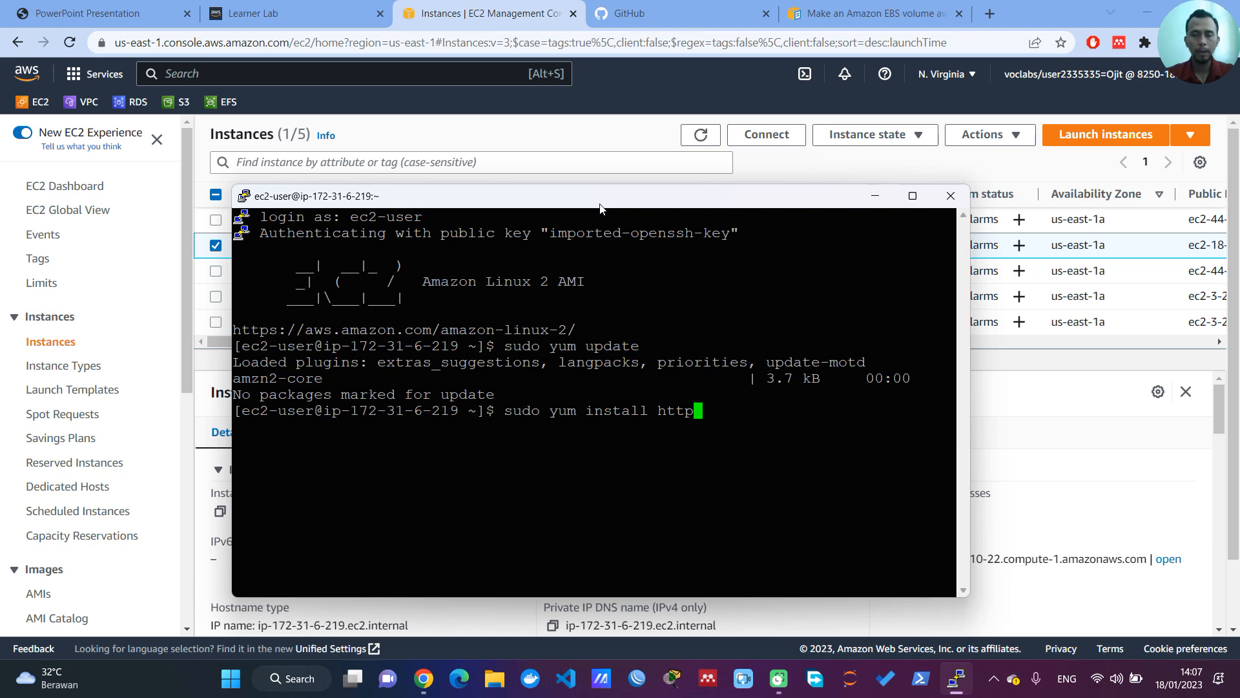
pyautogui.press('Tab')
pyautogui.press('Tab')
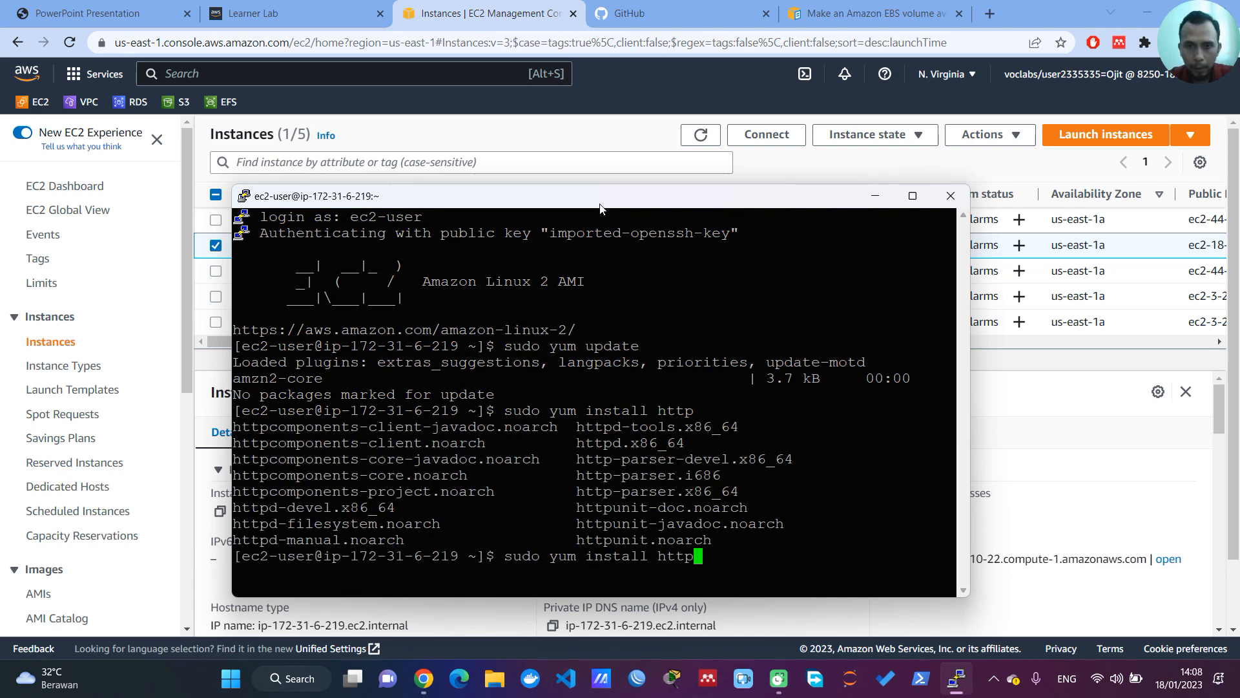
pyautogui.write('d.x86')
pyautogui.press('Tab')
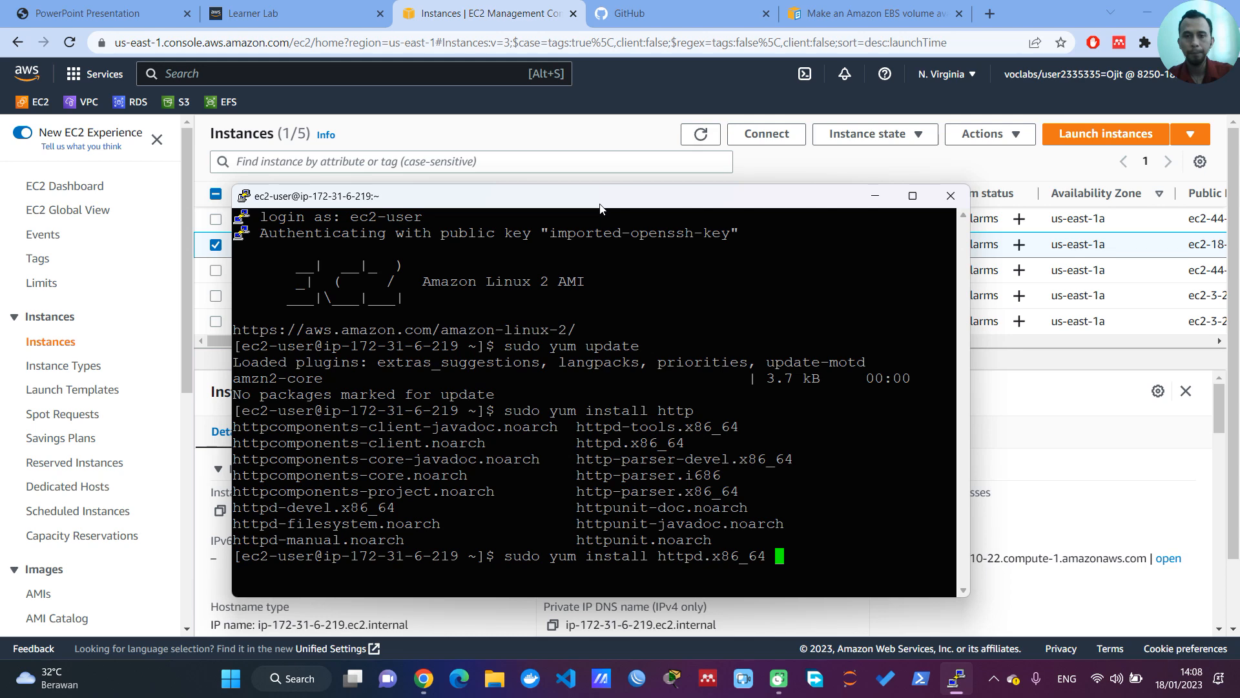
pyautogui.press('Return')
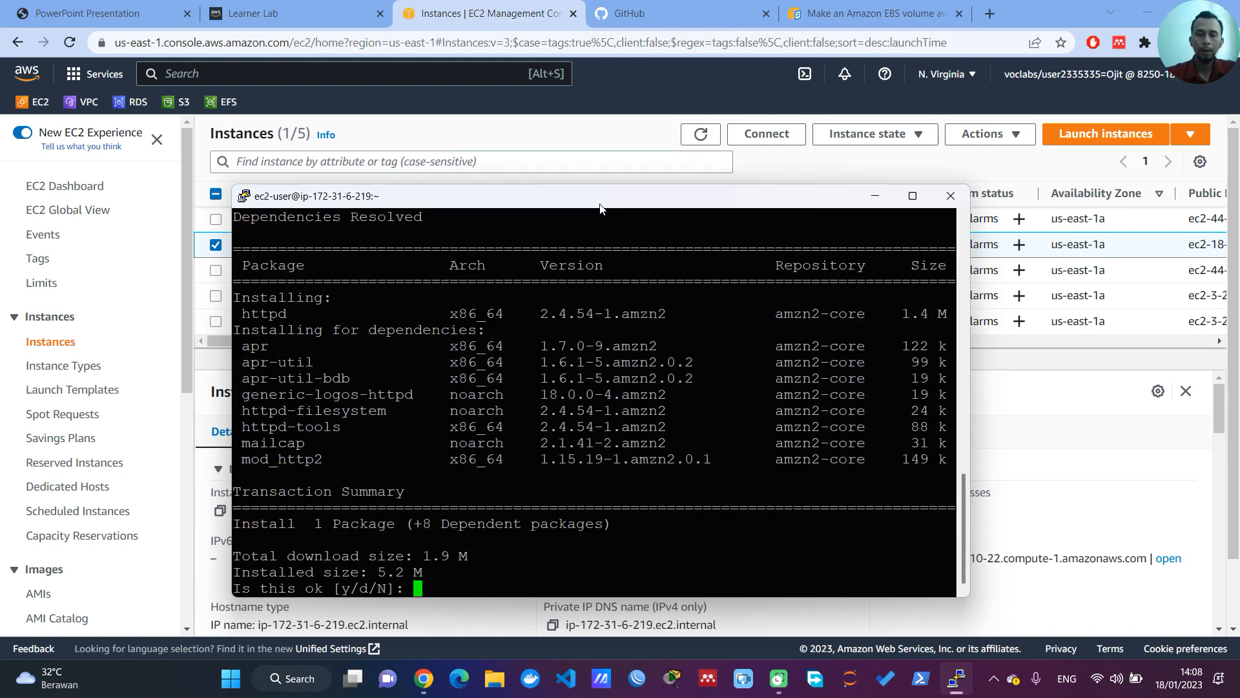
pyautogui.write('y')
pyautogui.press('Return')
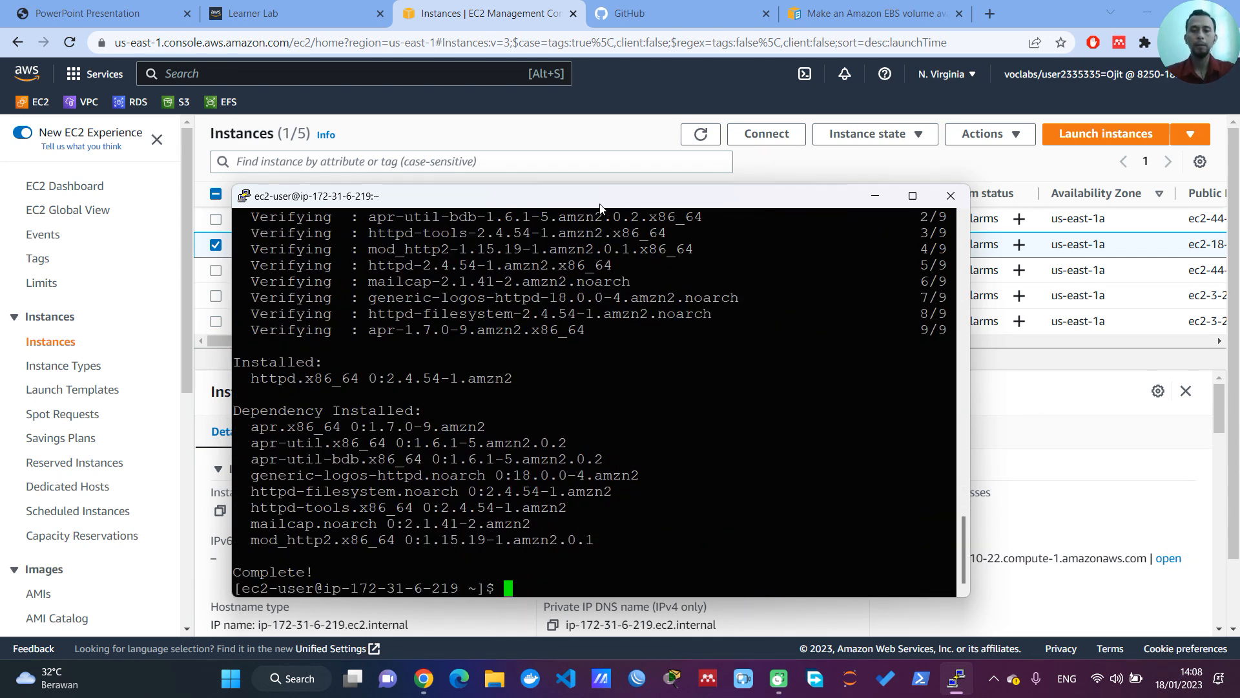
# Step: Look up the available git packages and try to install Git with yum install git.x86_64
pyautogui.write('yum instal')
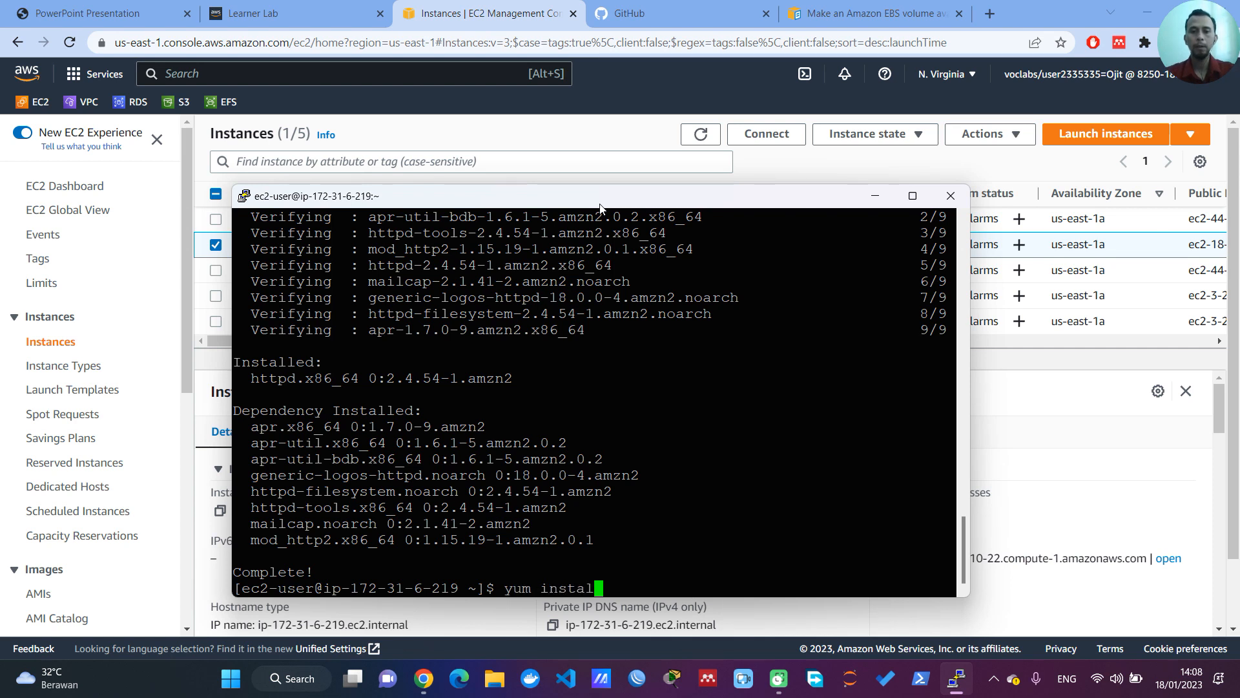
pyautogui.write('l git')
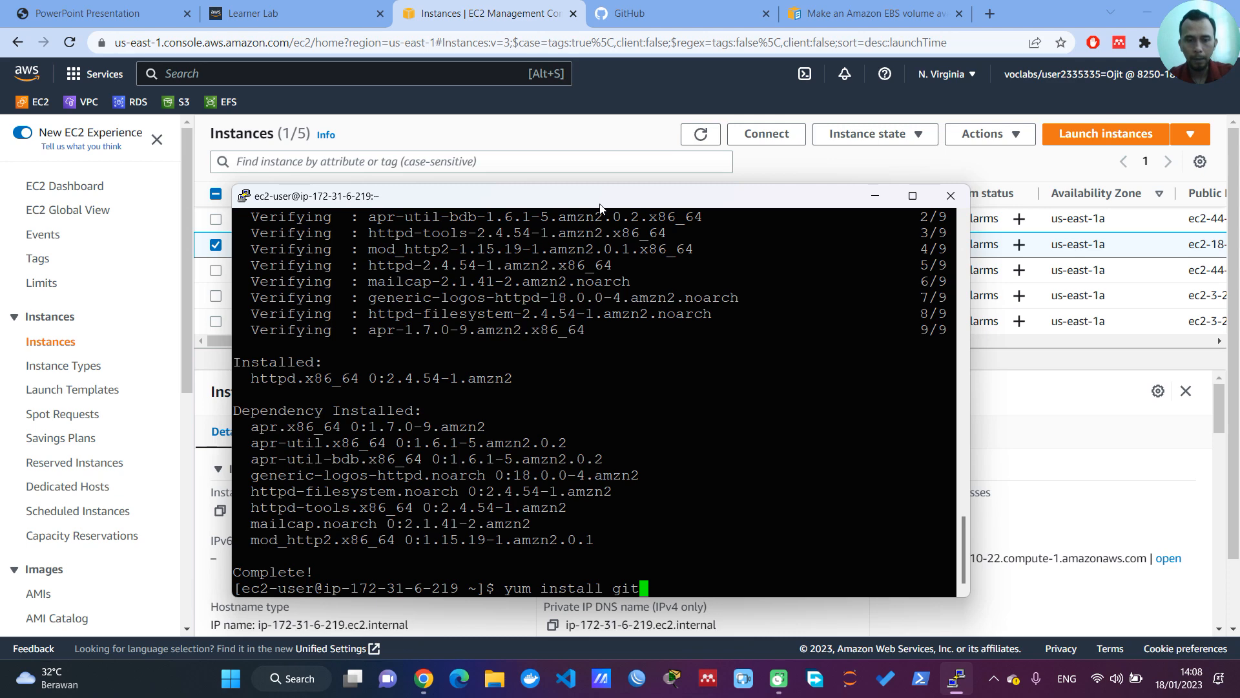
pyautogui.press('Tab')
pyautogui.press('Tab')
pyautogui.press('Tab')
pyautogui.press('Tab')
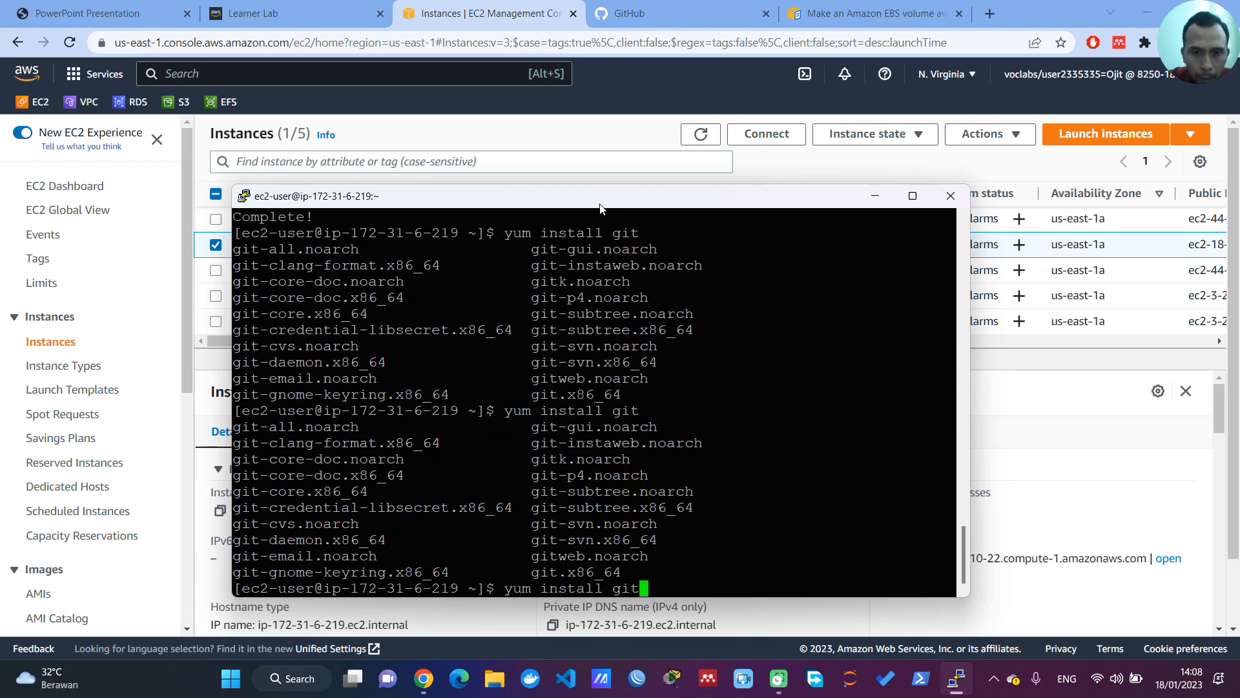
pyautogui.write('.x86')
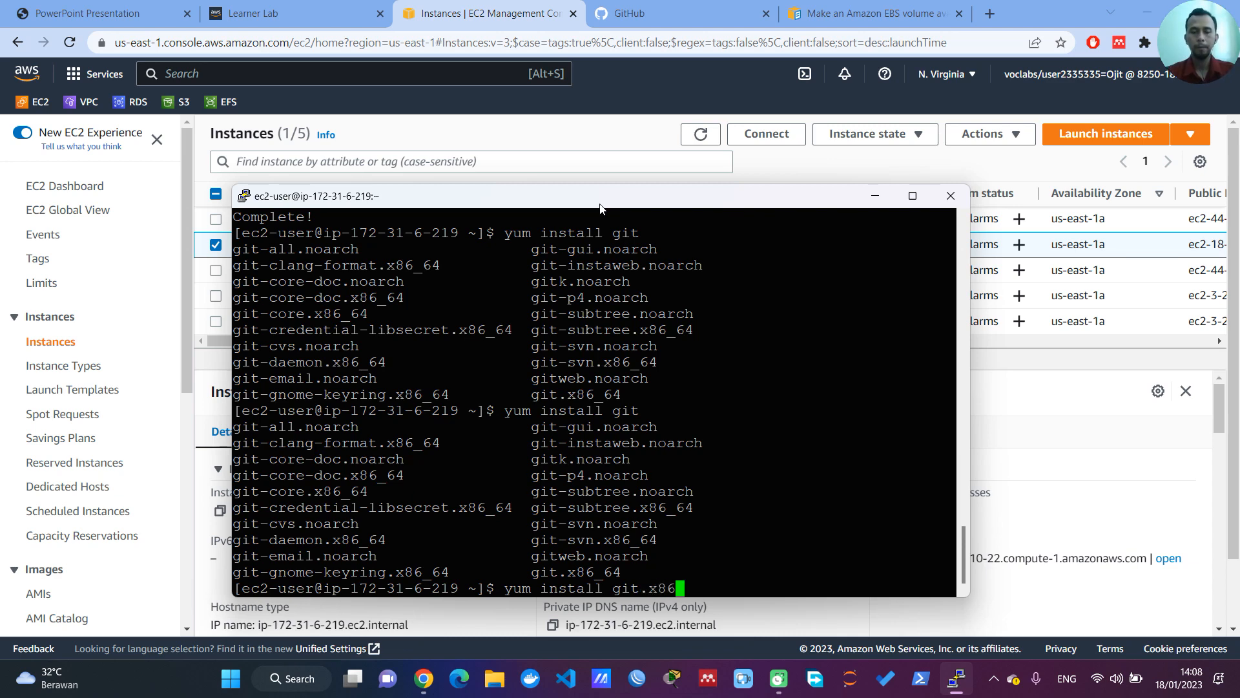
pyautogui.press('Tab')
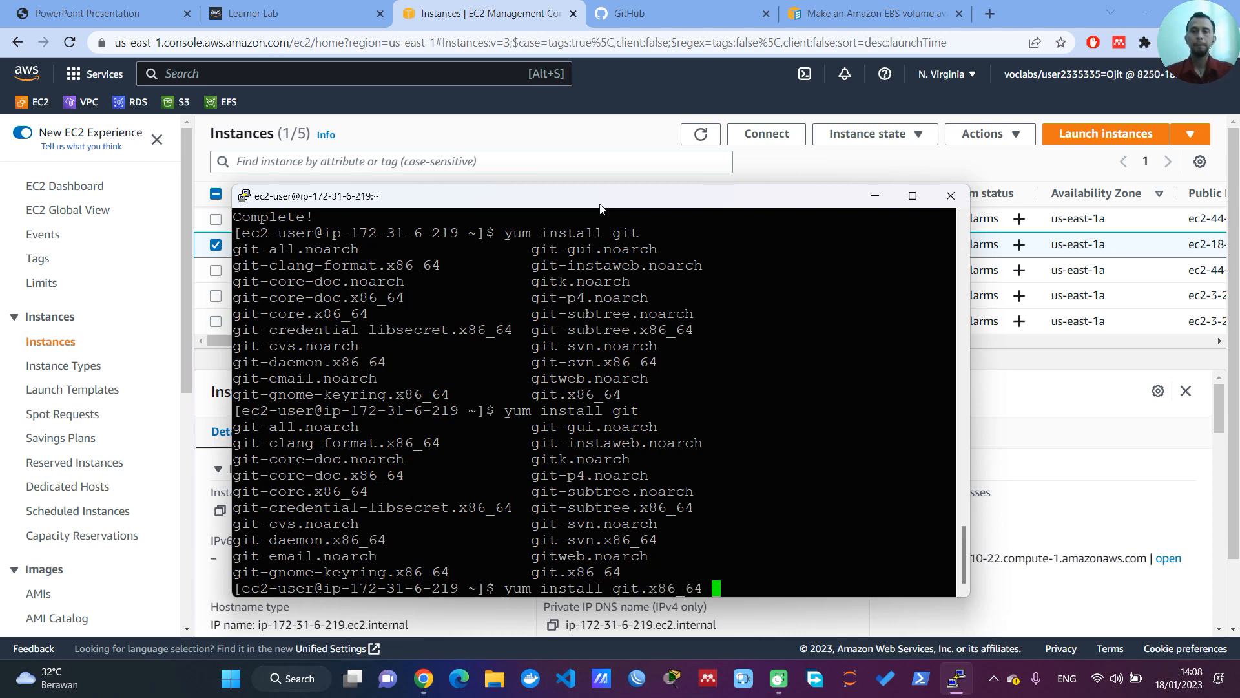
pyautogui.press('Return')
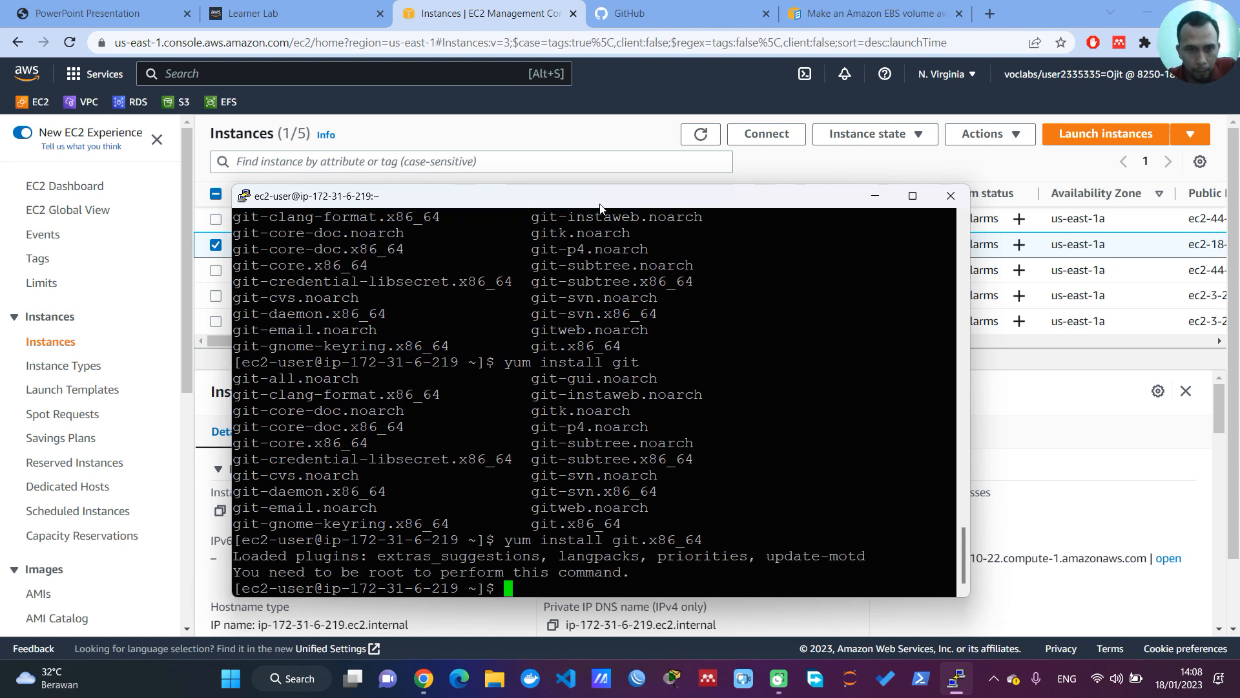
# Step: Rerun the Git installation as sudo yum install git.x86_64 and approve it with y
pyautogui.press('Up')
pyautogui.press('Left')
pyautogui.press('Left')
pyautogui.press('Left')
pyautogui.press('Left')
pyautogui.press('Left')
pyautogui.press('Left')
pyautogui.press('Left')
pyautogui.press('Left')
pyautogui.press('Left')
pyautogui.press('Left')
pyautogui.press('Left')
pyautogui.press('Left')
pyautogui.press('Left')
pyautogui.press('Left')
pyautogui.press('Left')
pyautogui.press('Left')
pyautogui.press('Left')
pyautogui.press('Left')
pyautogui.press('Left')
pyautogui.press('Left')
pyautogui.press('Left')
pyautogui.press('Left')
pyautogui.press('Left')
pyautogui.write('sudo')
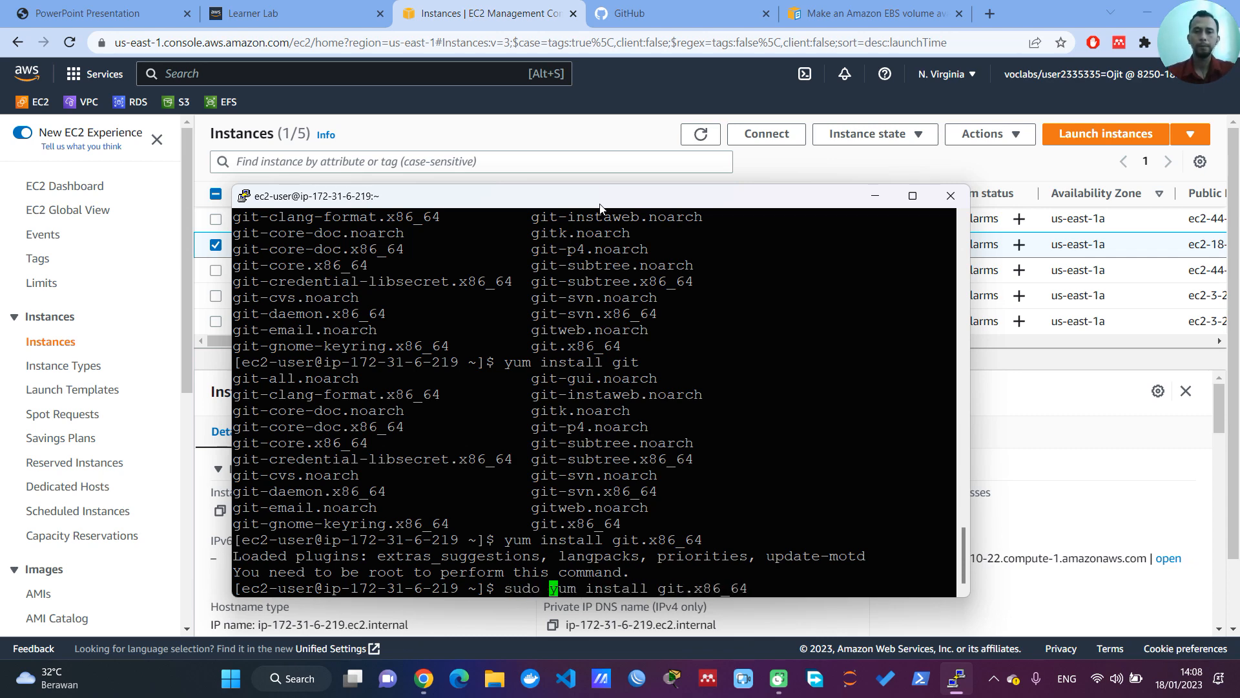
pyautogui.press('Return')
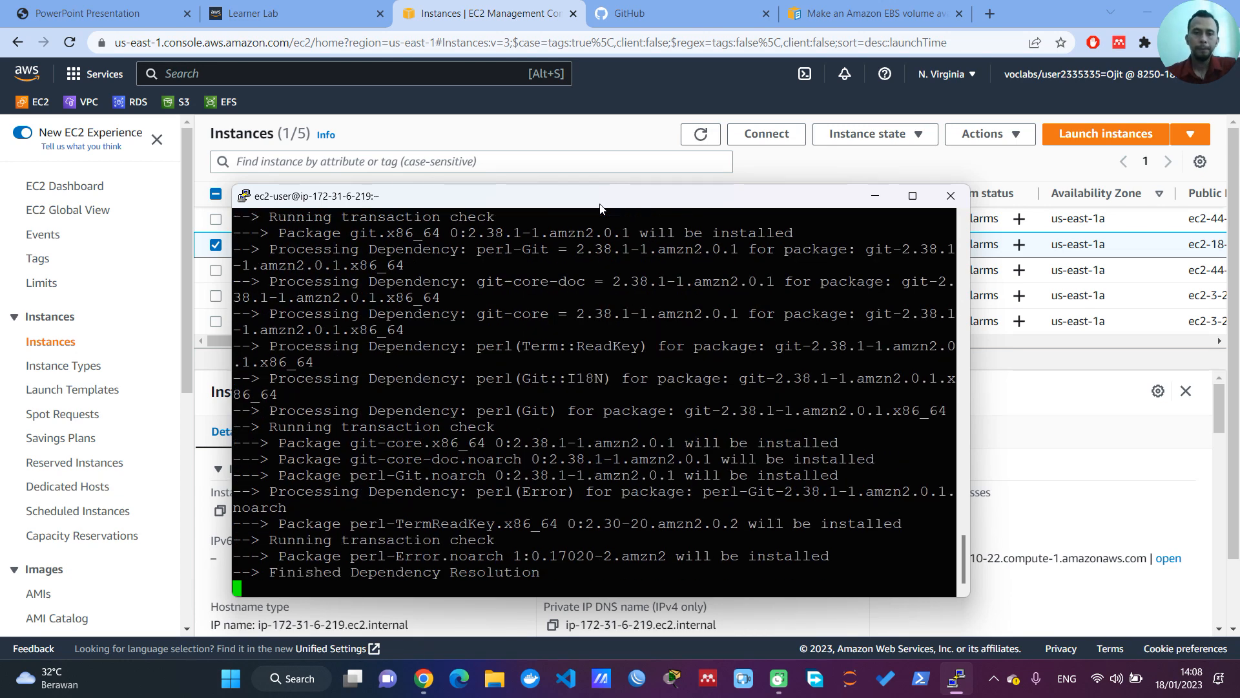
pyautogui.write('y')
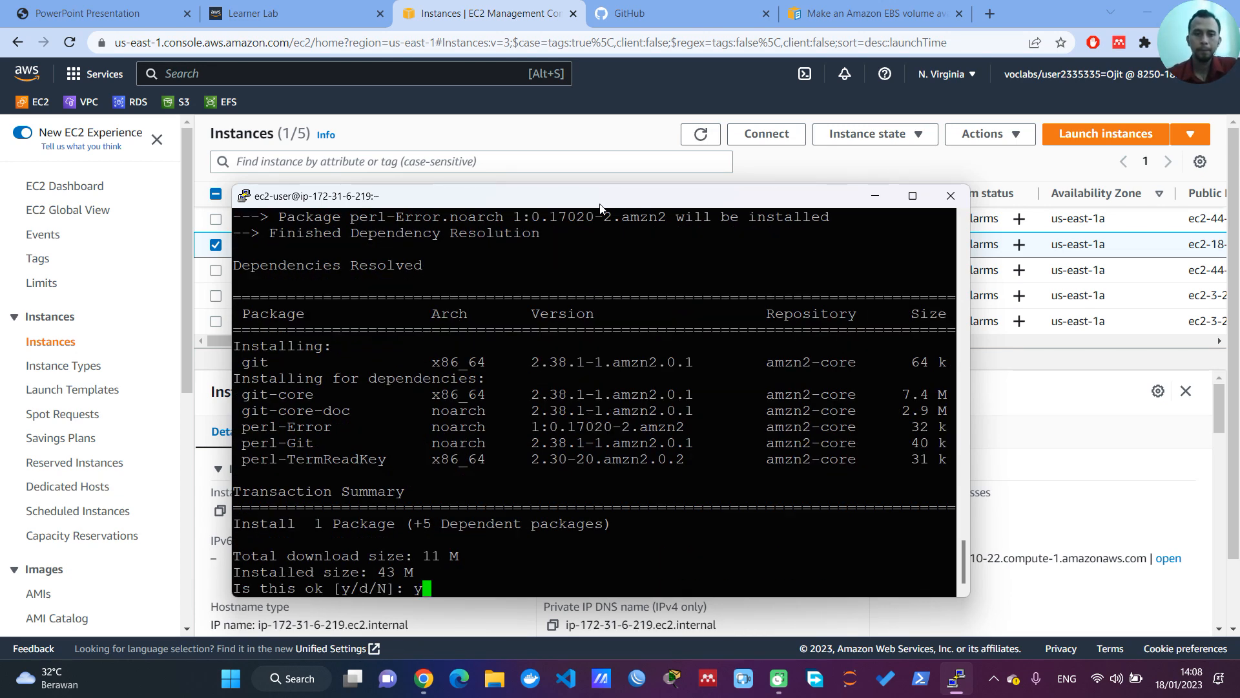
pyautogui.press('Return')
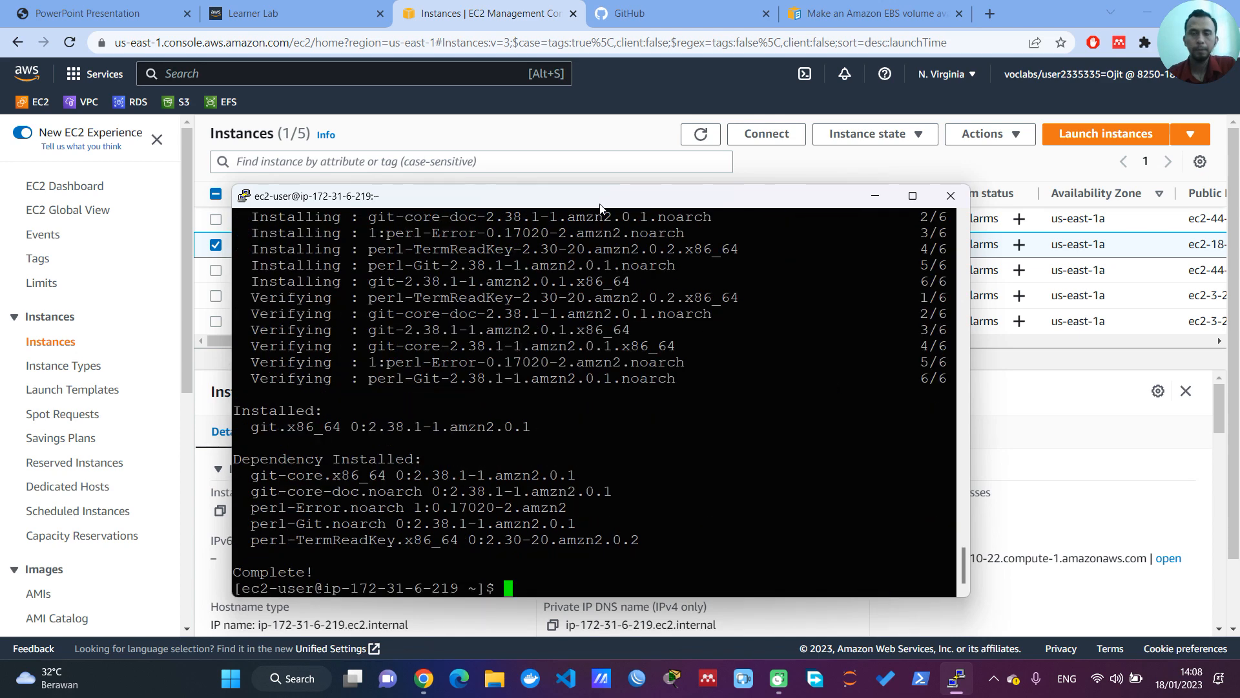
# Step: Copy Server_AWS's public IPv4 address from the EC2 console in Chrome and open it in a new browser tab
pyautogui.click(499, 30)
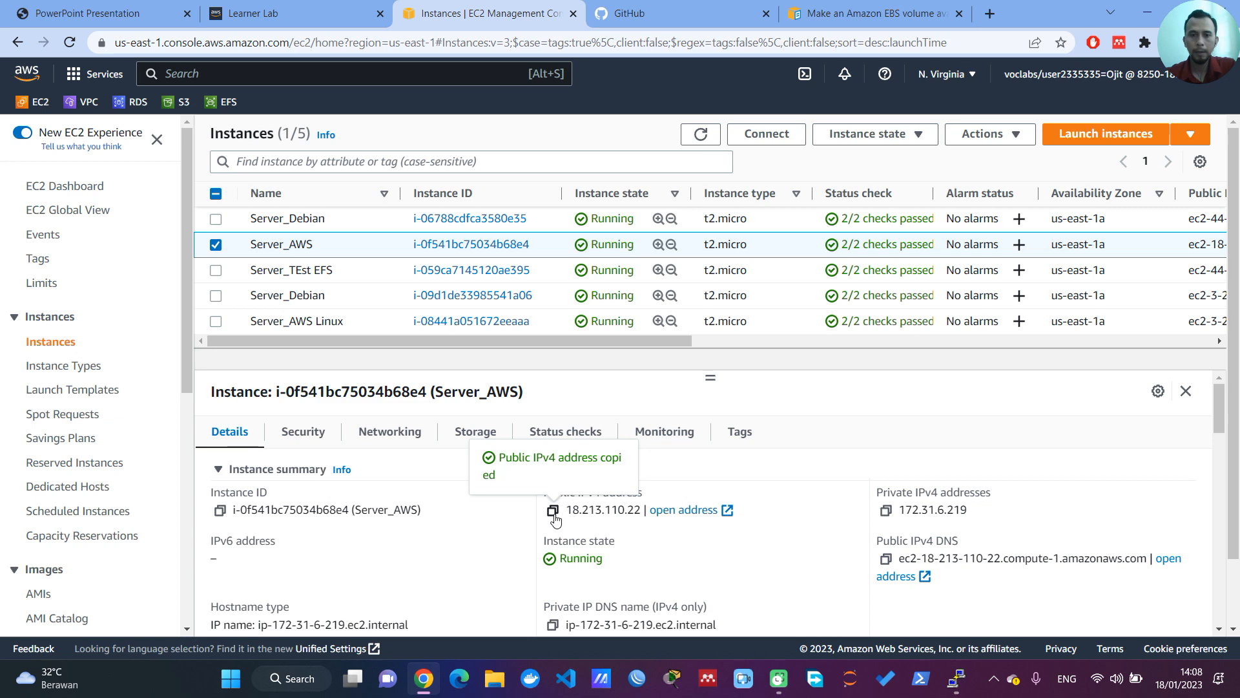
pyautogui.click(988, 14)
pyautogui.write('18.213.110.22')
pyautogui.press('Return')
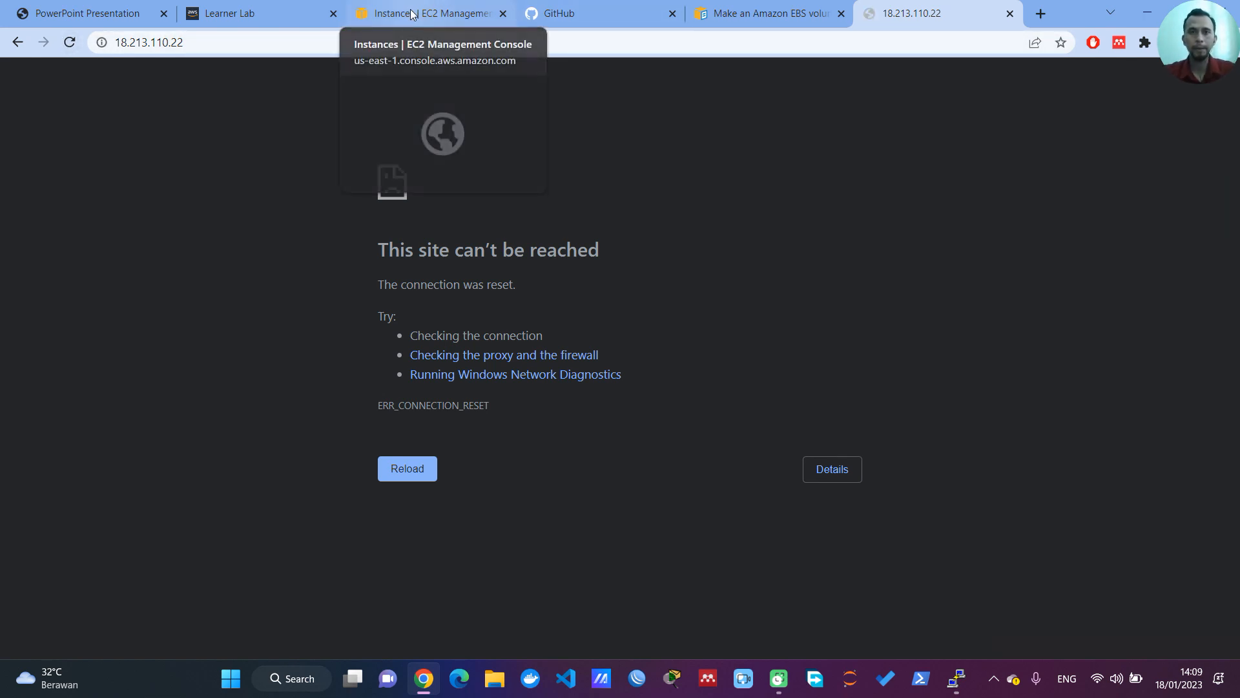
# Step: Start Apache in the PuTTY session with sudo service httpd start, and reload the server's page at 18.213.110.22 in Chrome
pyautogui.click(427, 14)
pyautogui.click(956, 678)
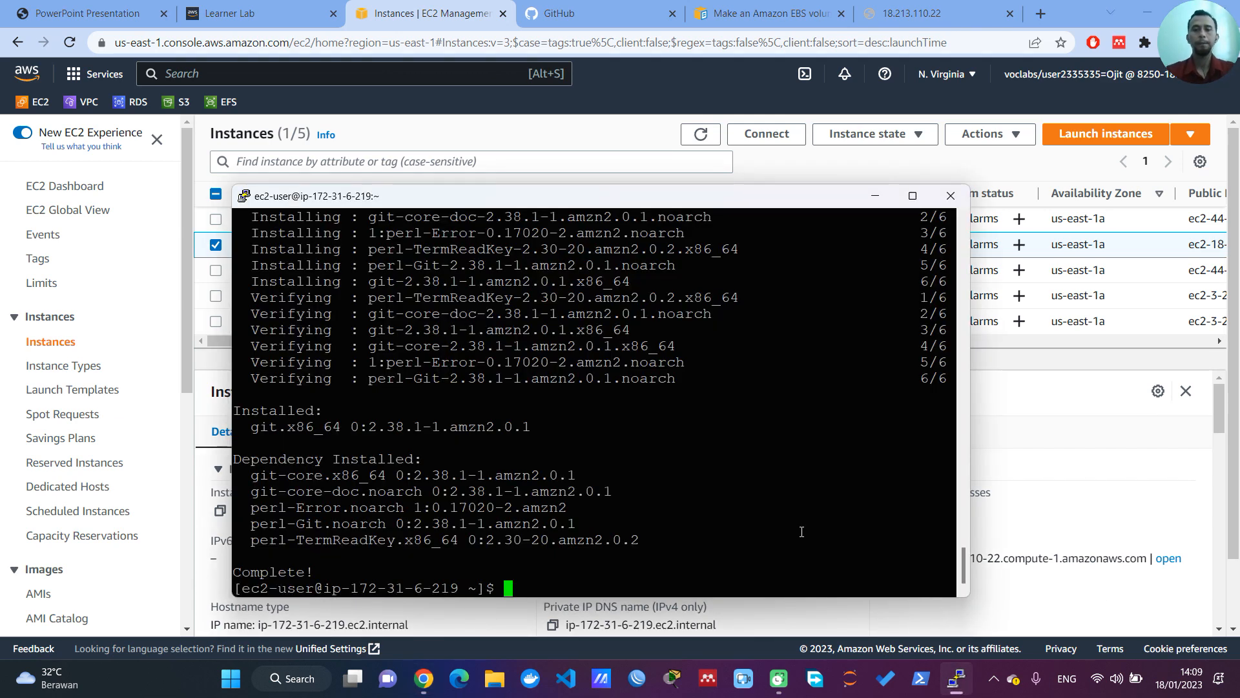
pyautogui.write('sudo')
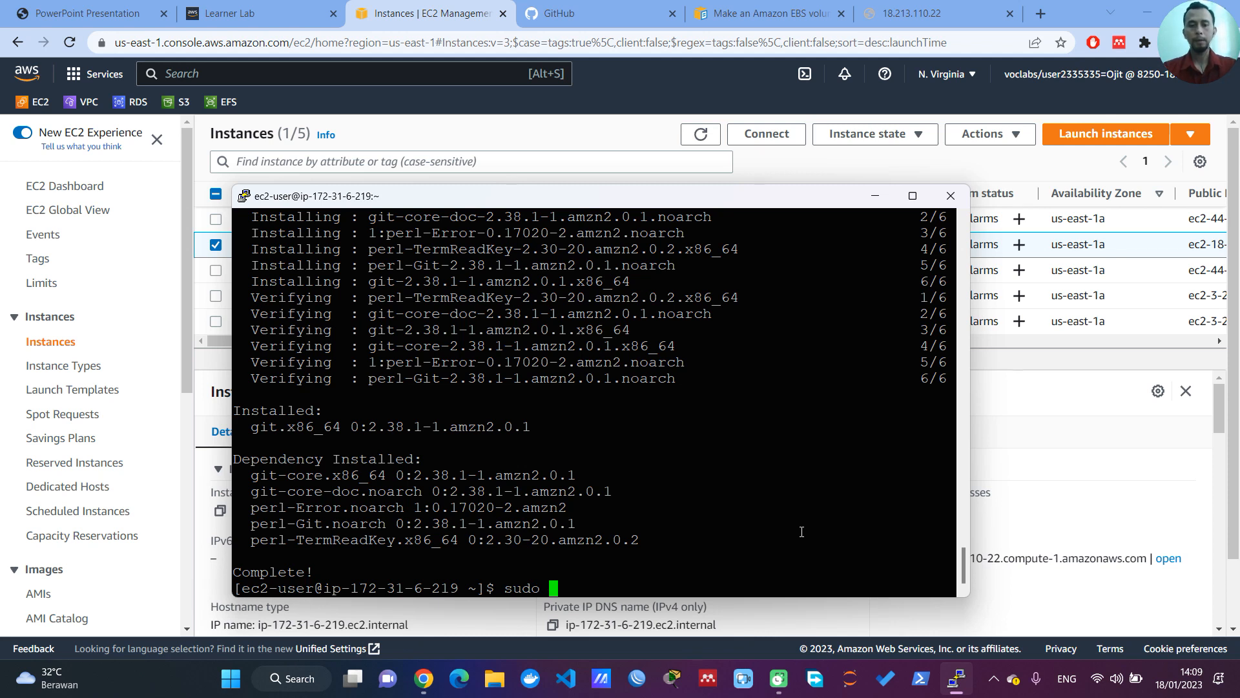
pyautogui.write(' se')
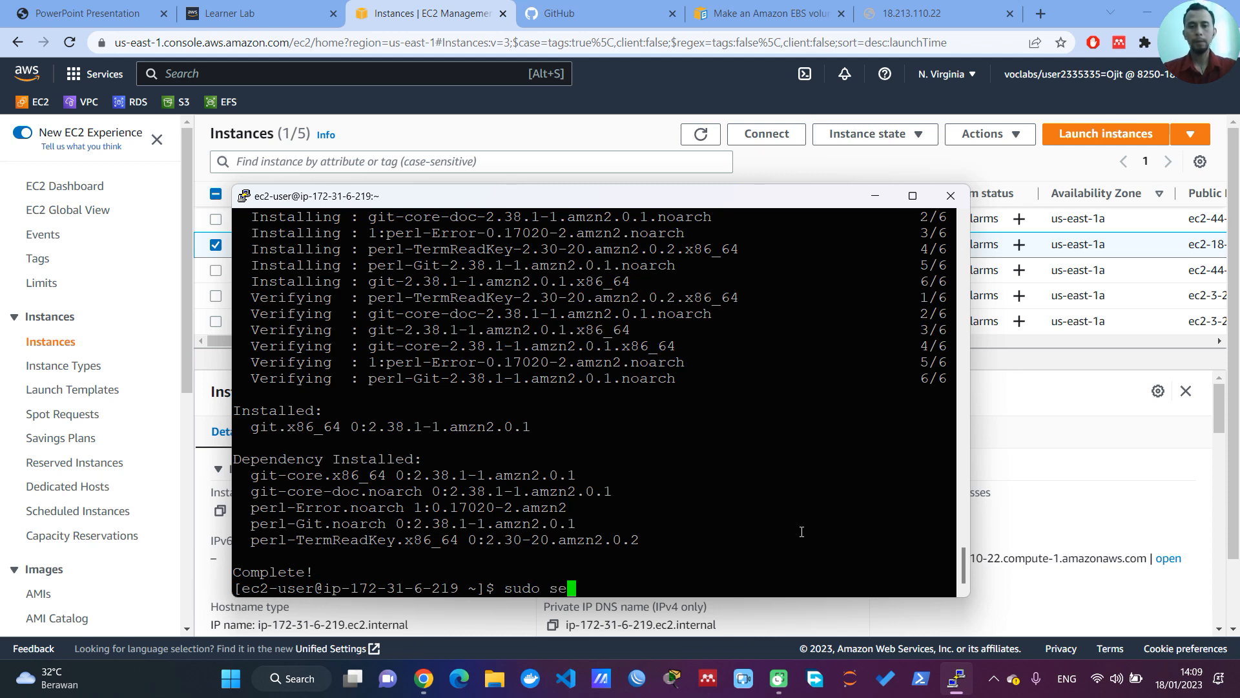
pyautogui.write('rvice ht')
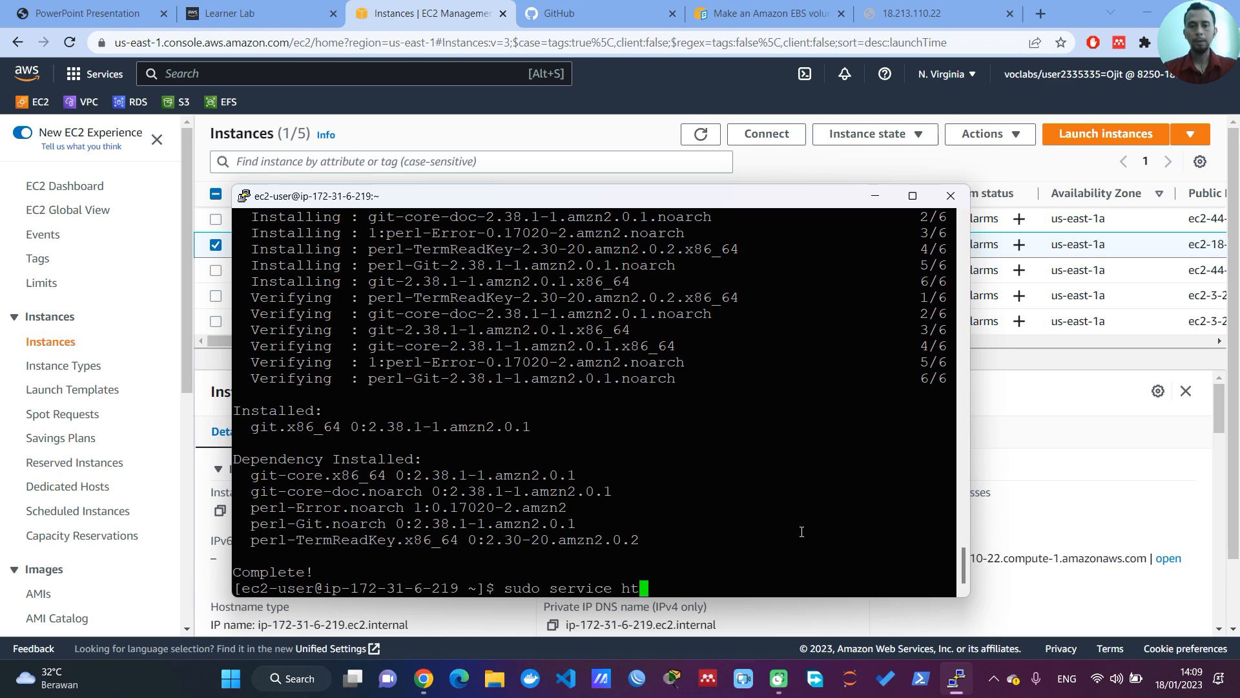
pyautogui.write('tpd start')
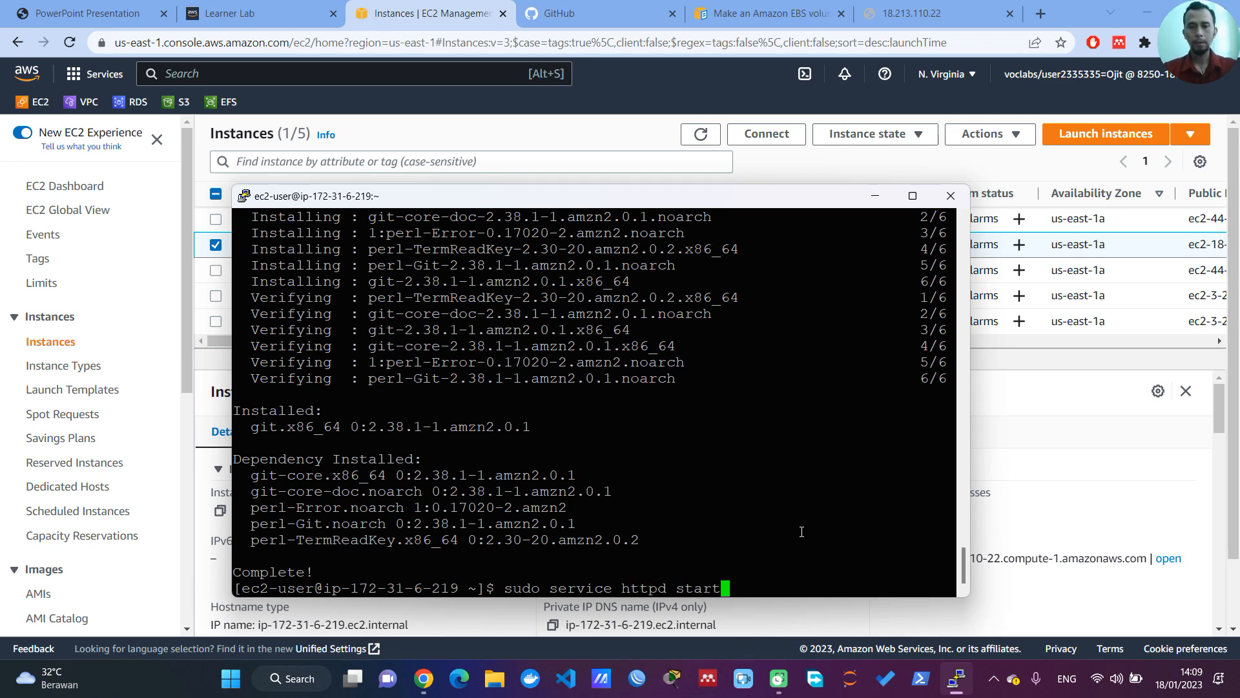
pyautogui.press('Return')
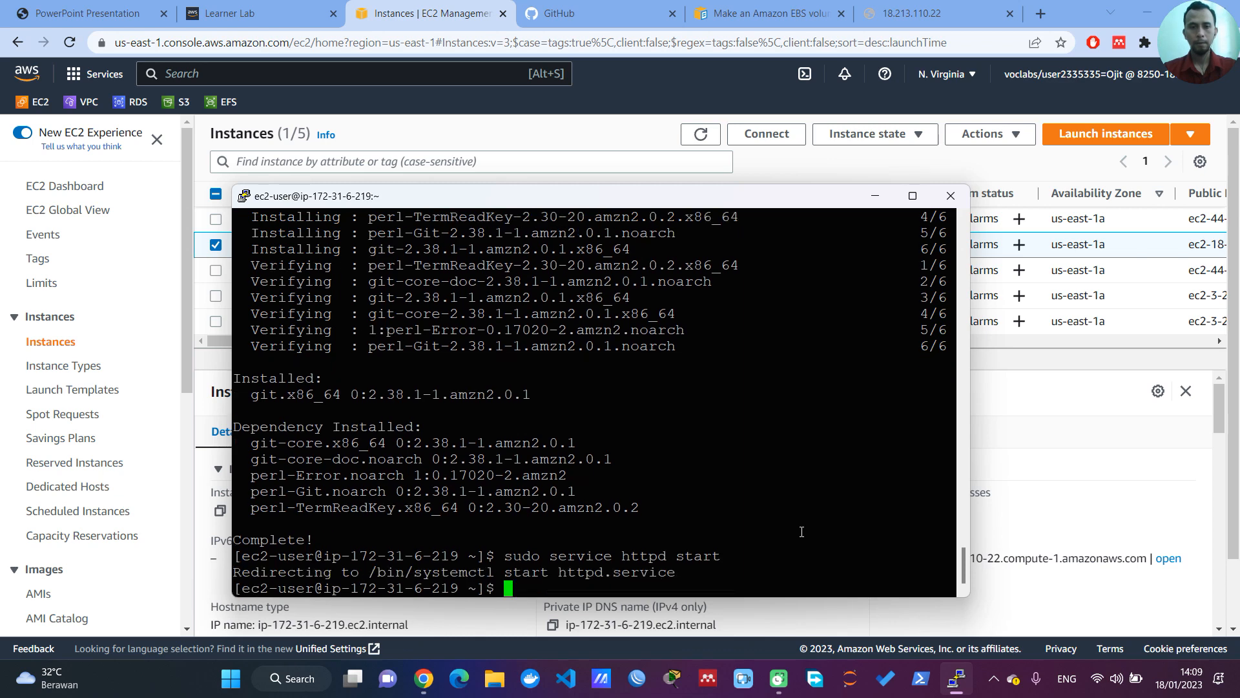
pyautogui.click(953, 18)
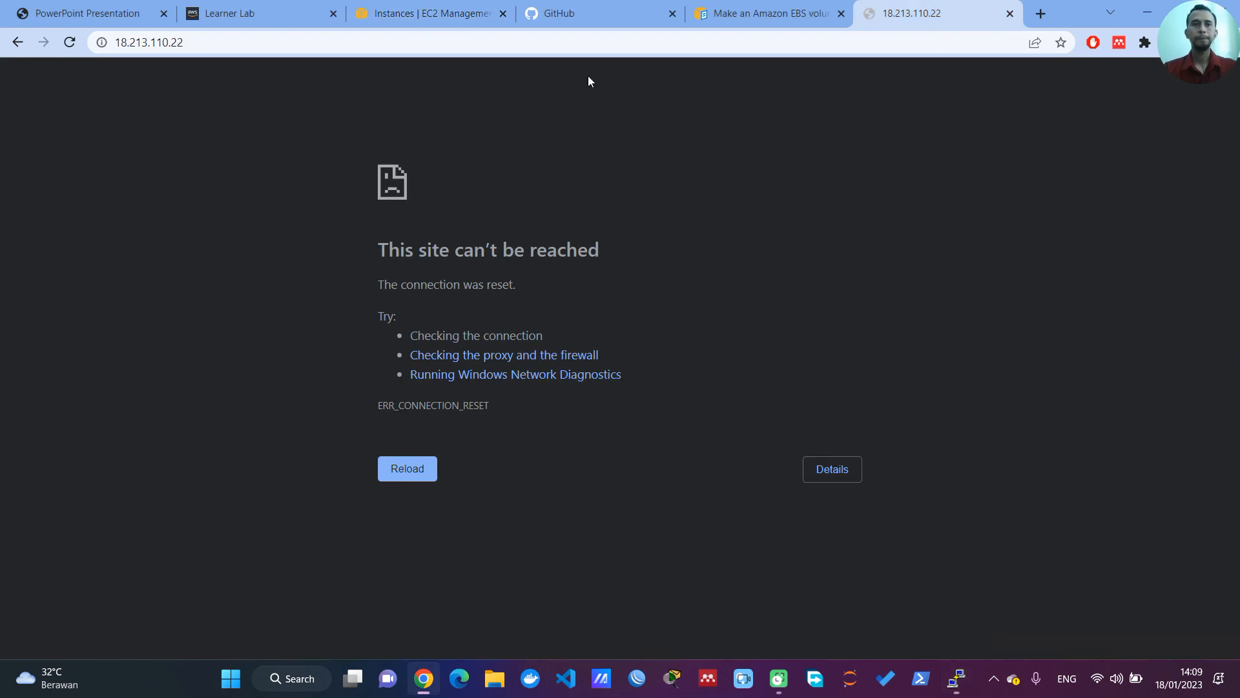
pyautogui.click(69, 42)
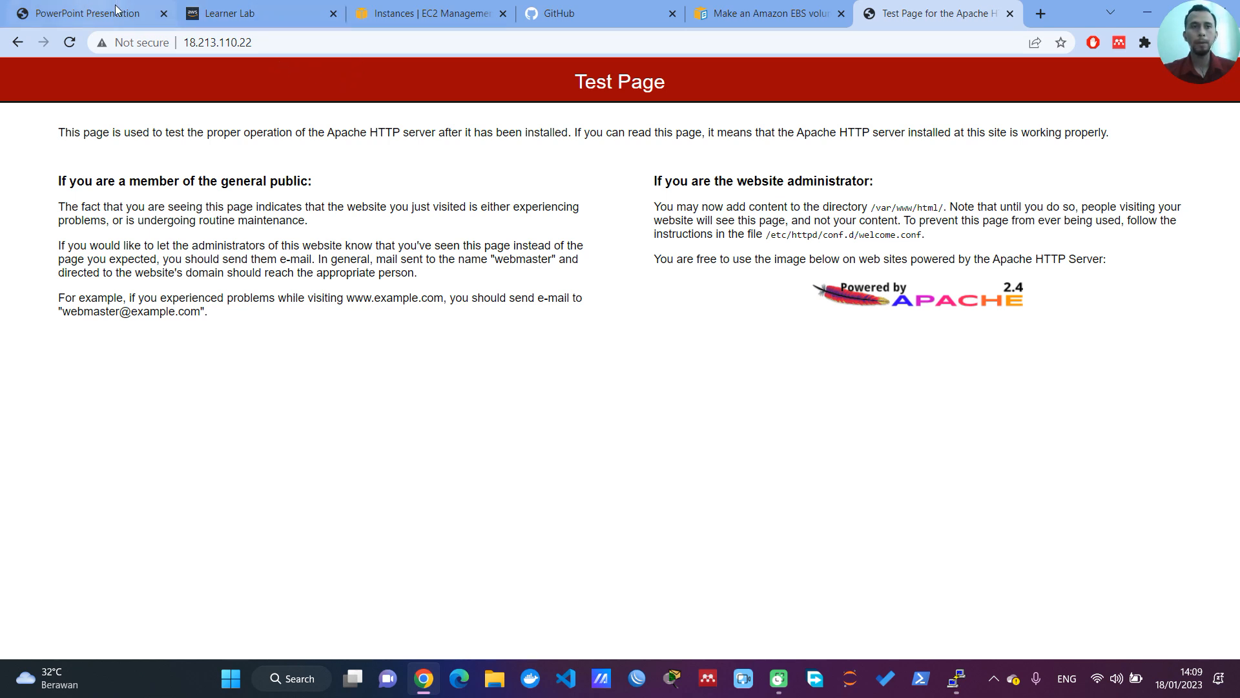
# Step: Copy the TestingAWS repository's owner/name path from the GitHub repository list and return to the PuTTY terminal
pyautogui.click(574, 8)
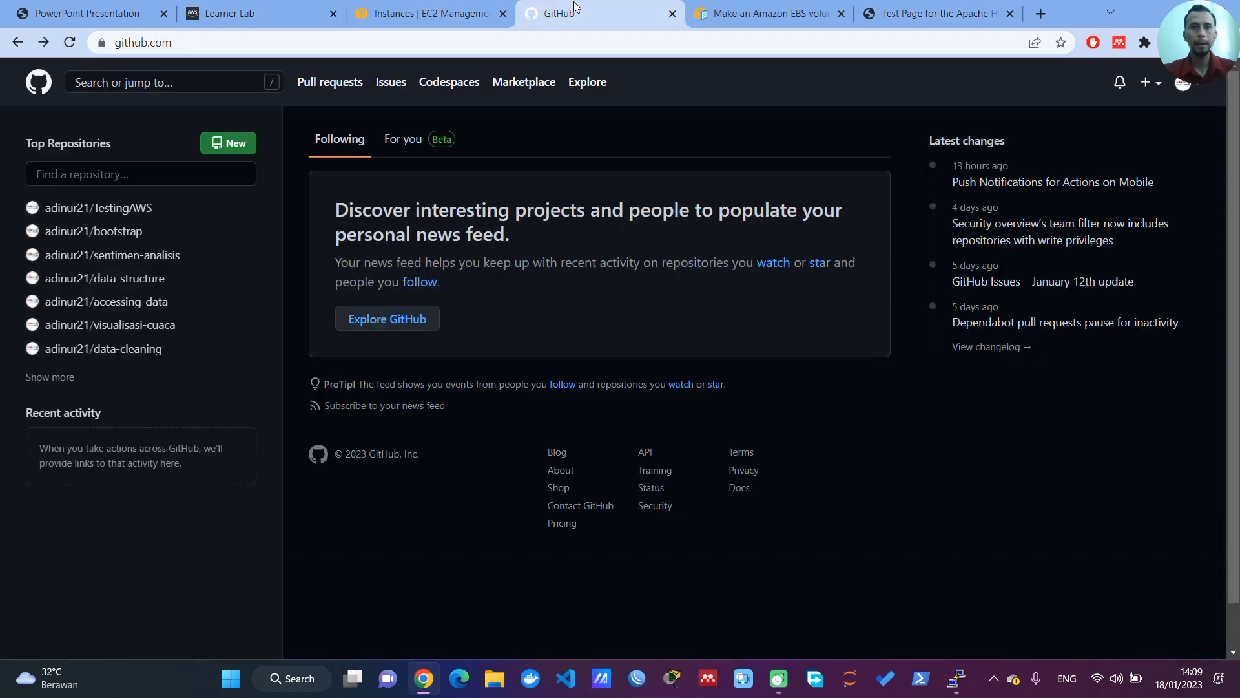
pyautogui.moveTo(155, 210); pyautogui.dragTo(43, 208)
pyautogui.hotkey('ctrl', 'c')
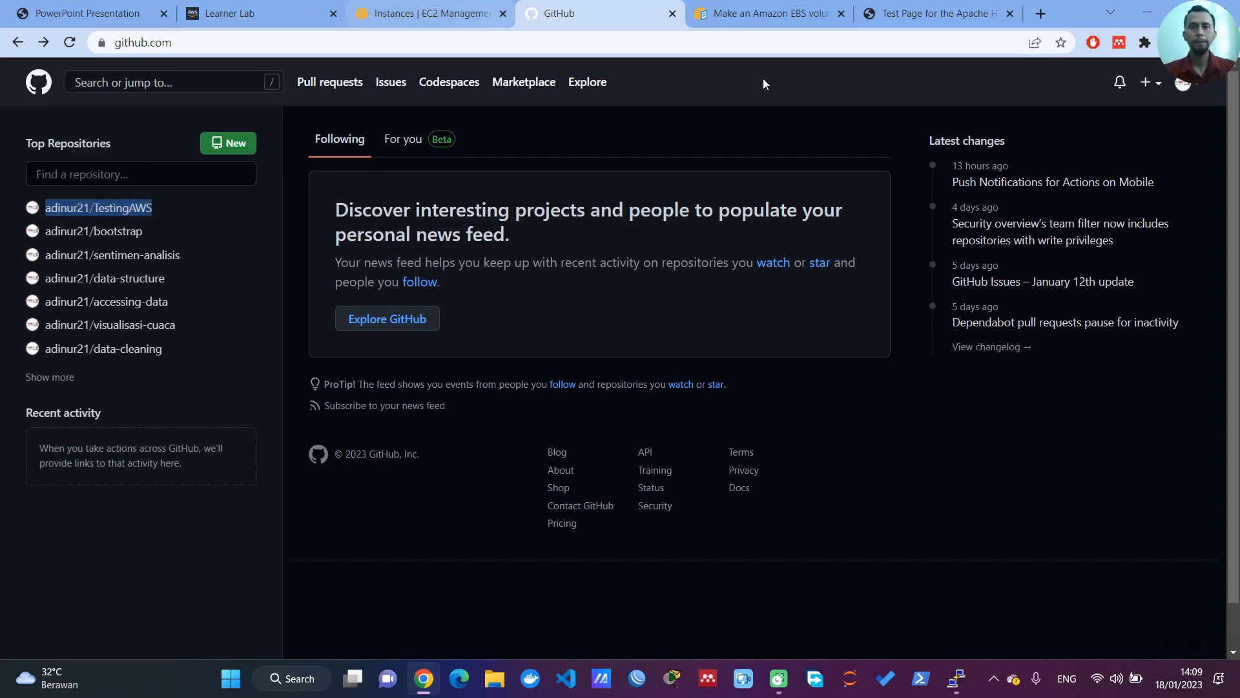
pyautogui.click(955, 680)
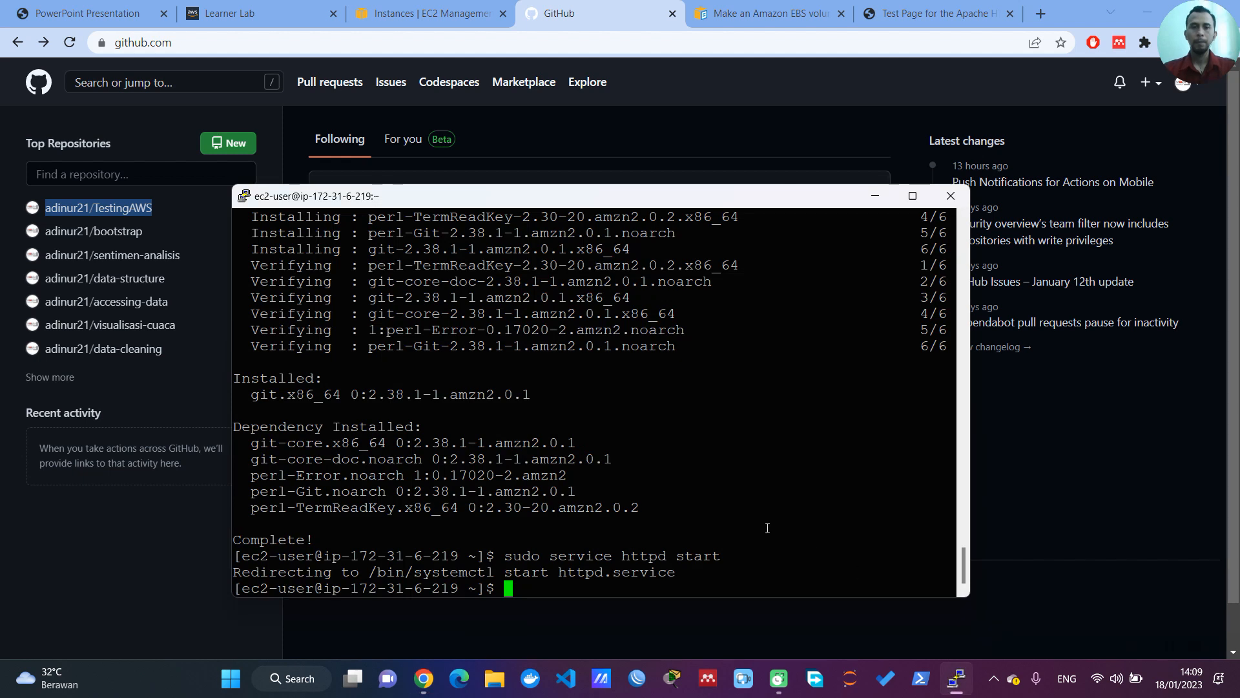
# Step: Change to the web root with cd /var/www/html/ and list its contents with ls
pyautogui.write('cd ')
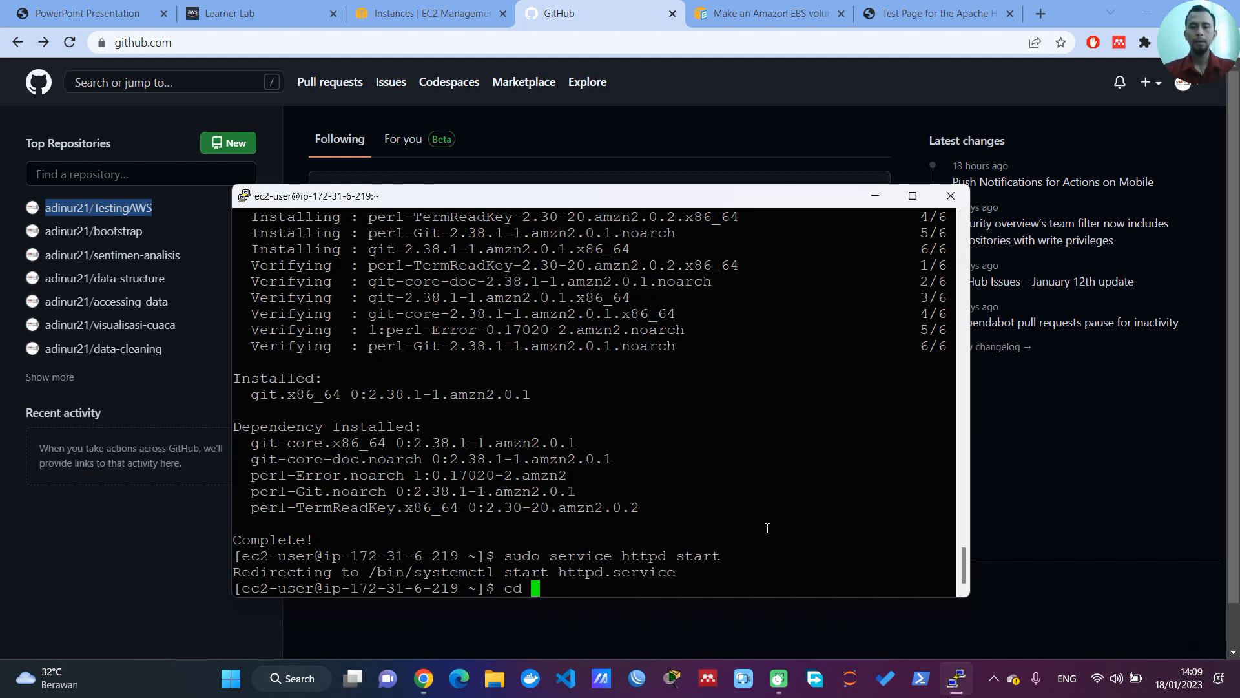
pyautogui.write('/var/www/html/')
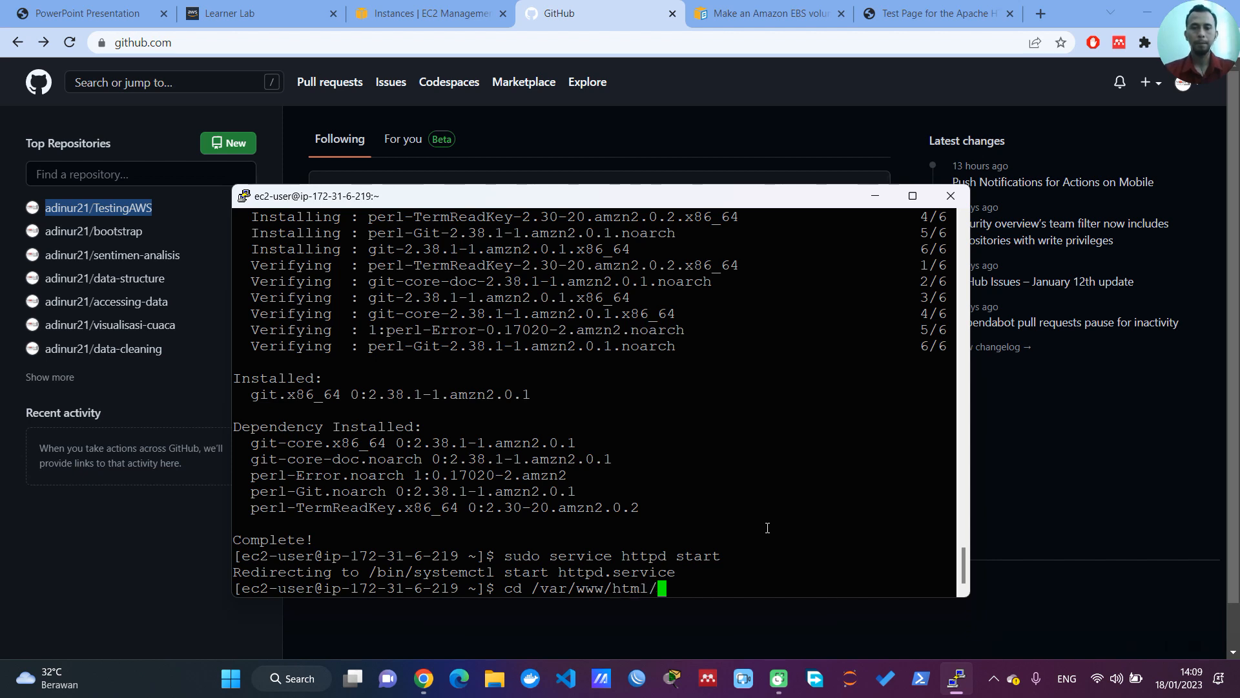
pyautogui.press('Return')
pyautogui.write('ls')
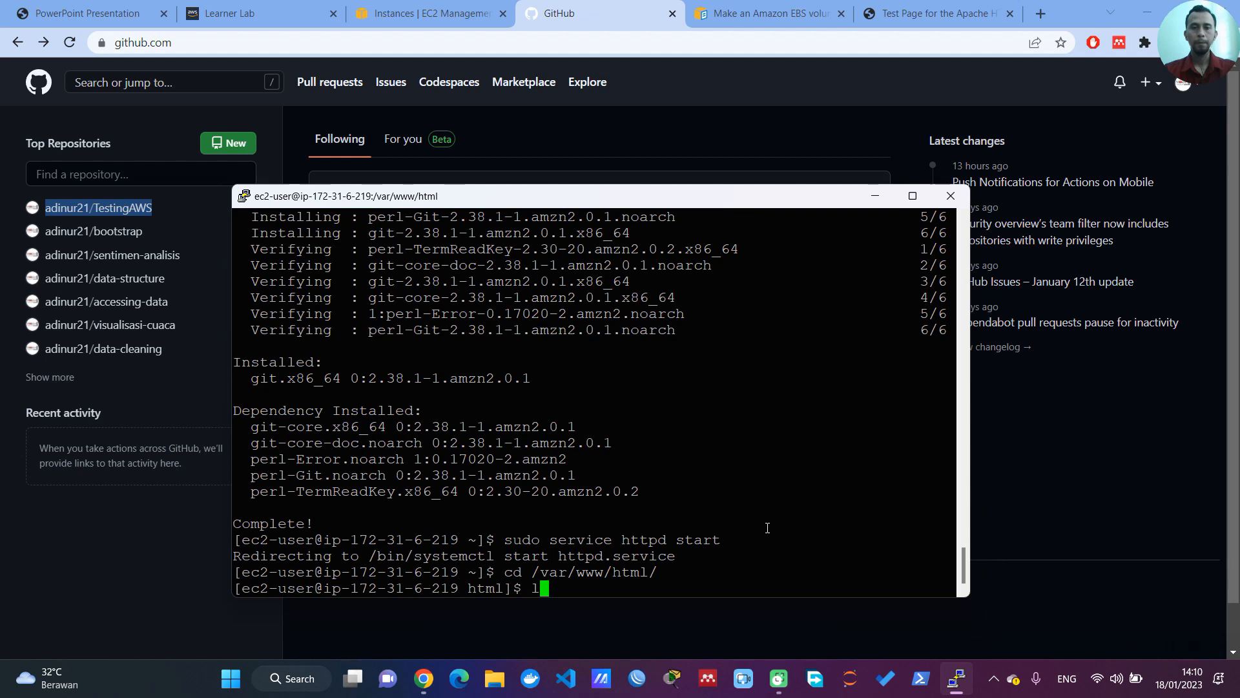
pyautogui.press('Return')
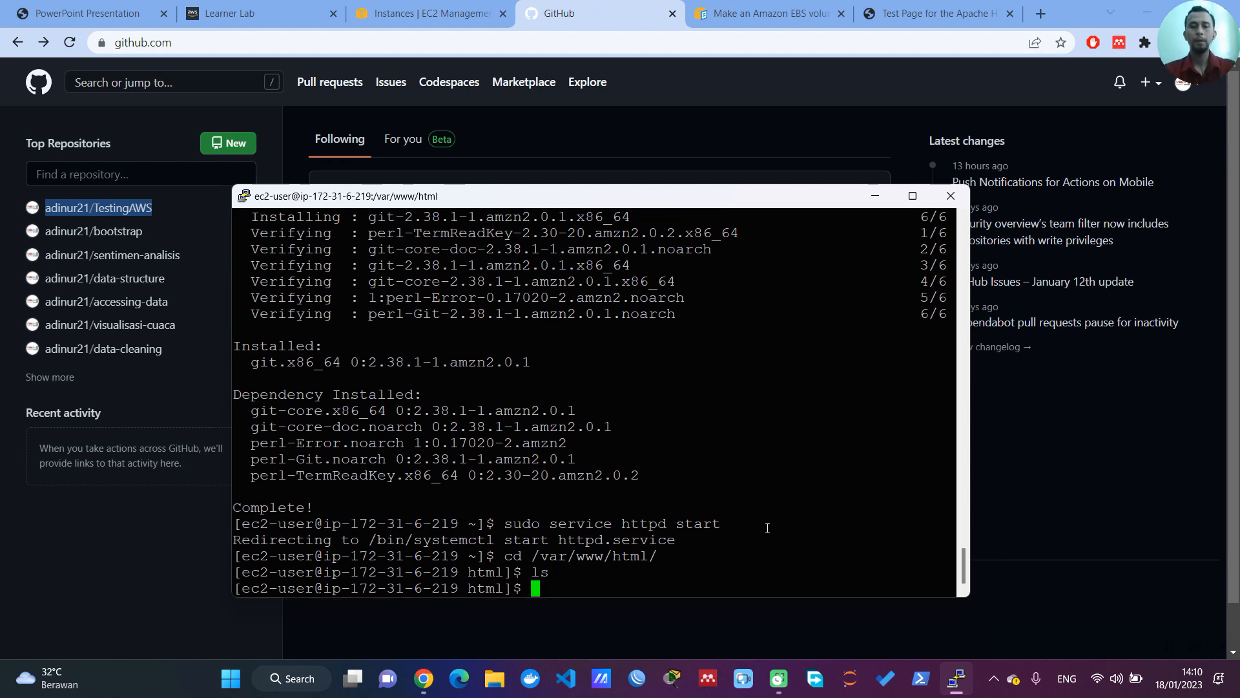
# Step: Try to clone the TestingAWS repository with sudo git clone followed by only the copied owner/name path
pyautogui.write('sudo ')
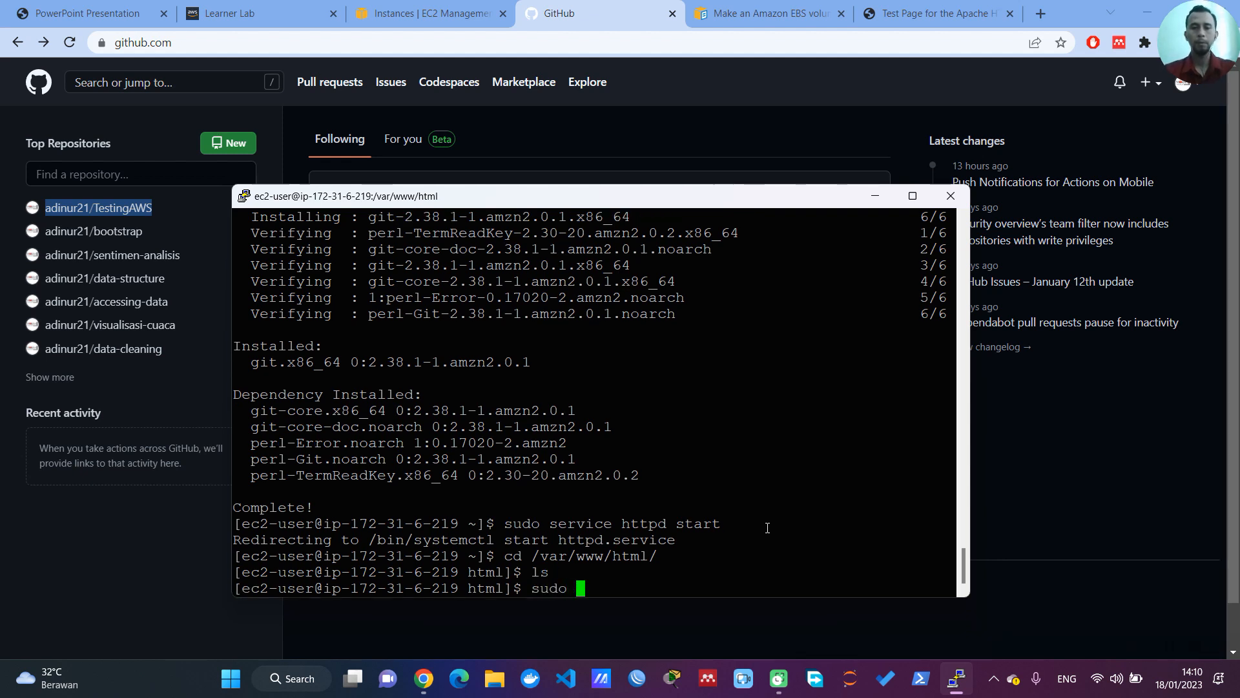
pyautogui.write('git clone')
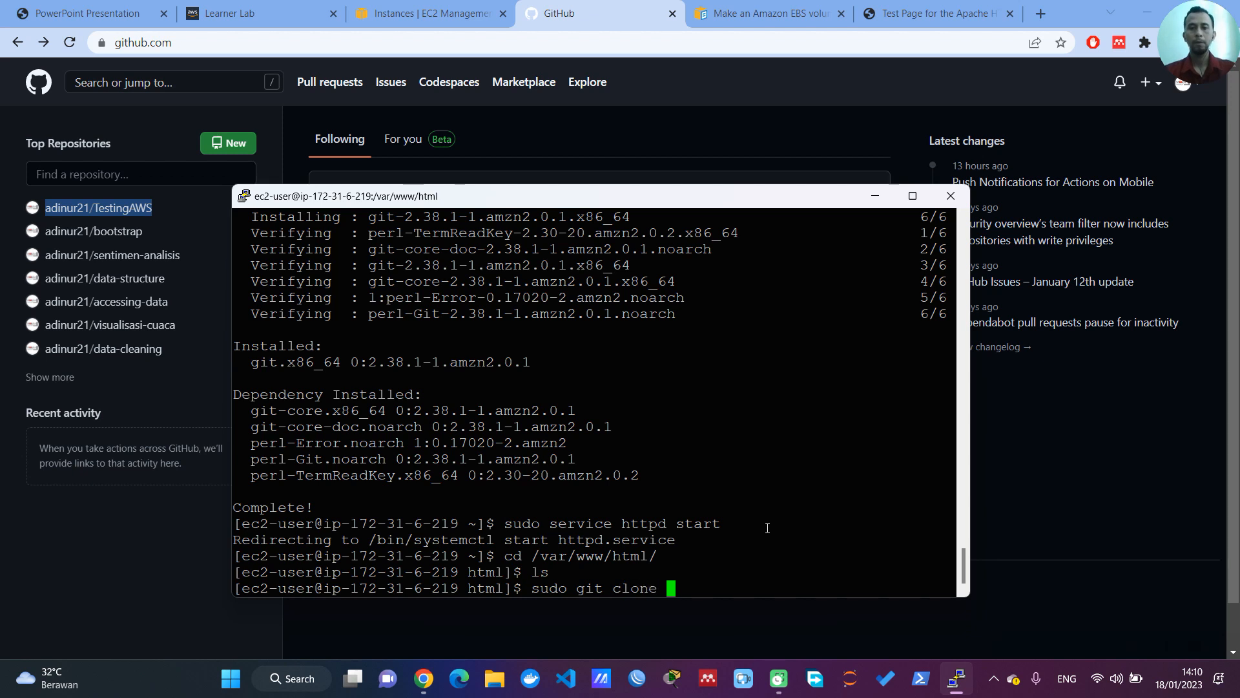
pyautogui.rightClick(747, 548)
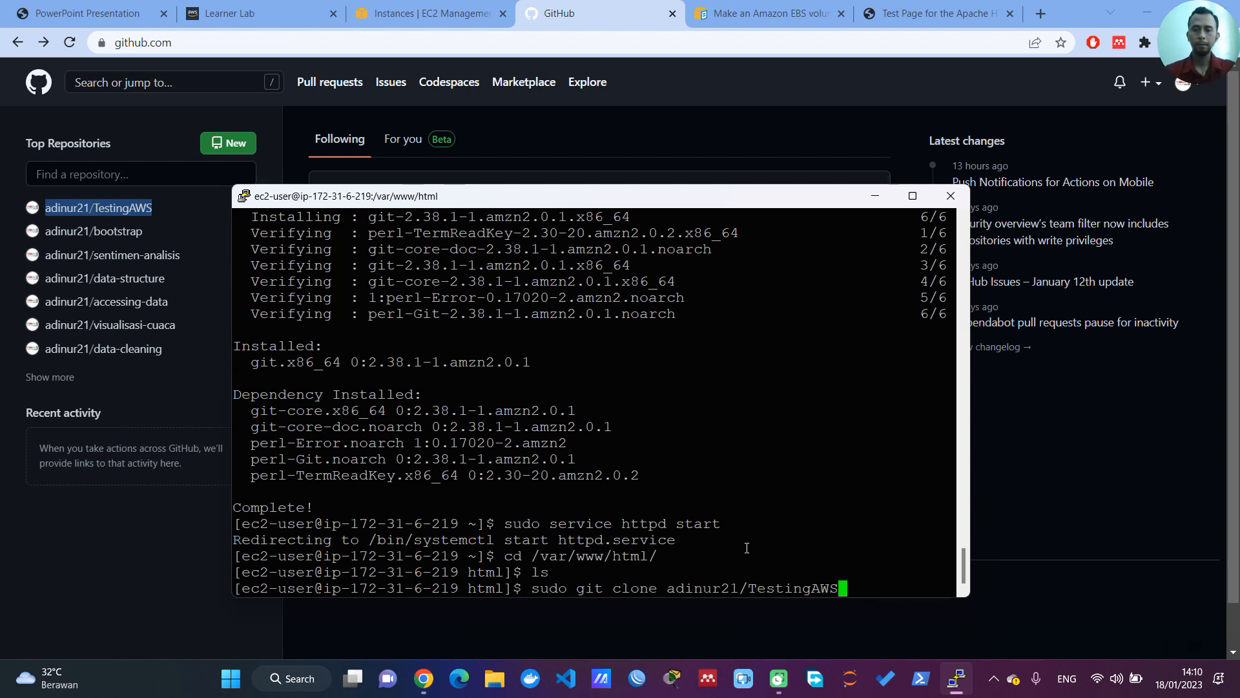
pyautogui.press('Return')
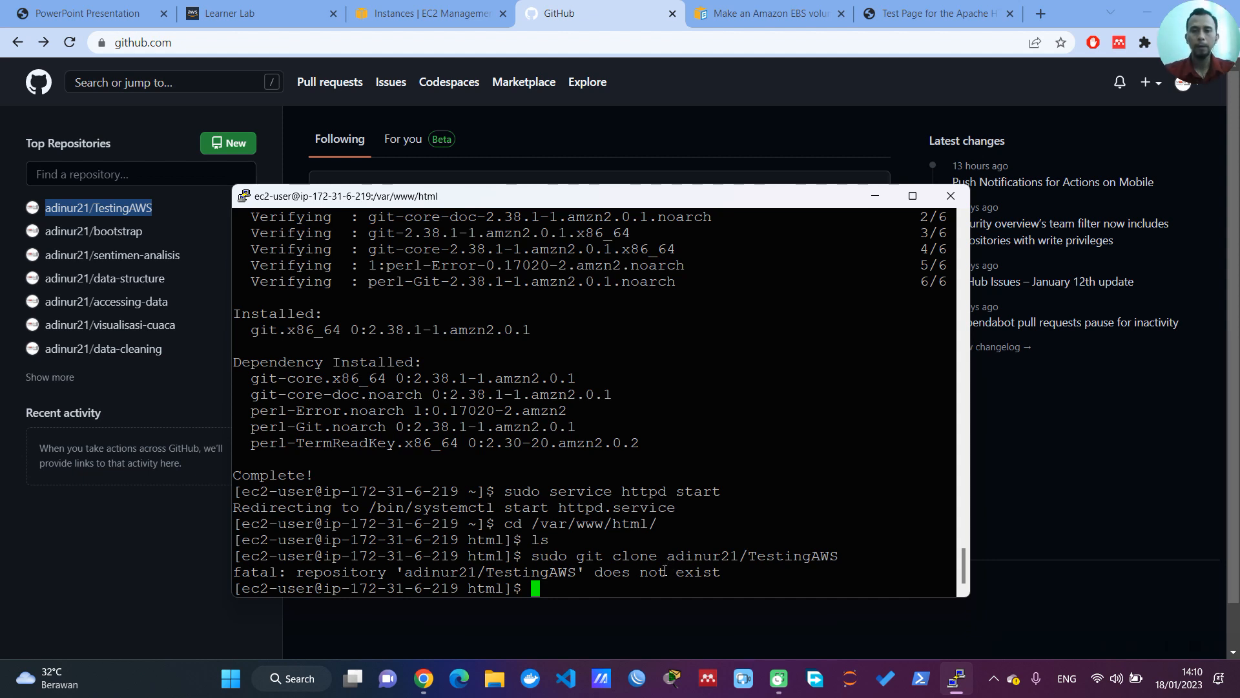
pyautogui.press('Up')
pyautogui.press('Left')
pyautogui.press('Left')
pyautogui.press('Left')
pyautogui.press('Left')
pyautogui.press('Left')
pyautogui.press('Left')
pyautogui.press('Left')
pyautogui.press('Left')
pyautogui.press('Left')
pyautogui.press('Left')
pyautogui.press('Left')
pyautogui.press('Left')
pyautogui.press('Left')
pyautogui.press('Left')
pyautogui.press('Left')
pyautogui.press('Left')
pyautogui.press('Left')
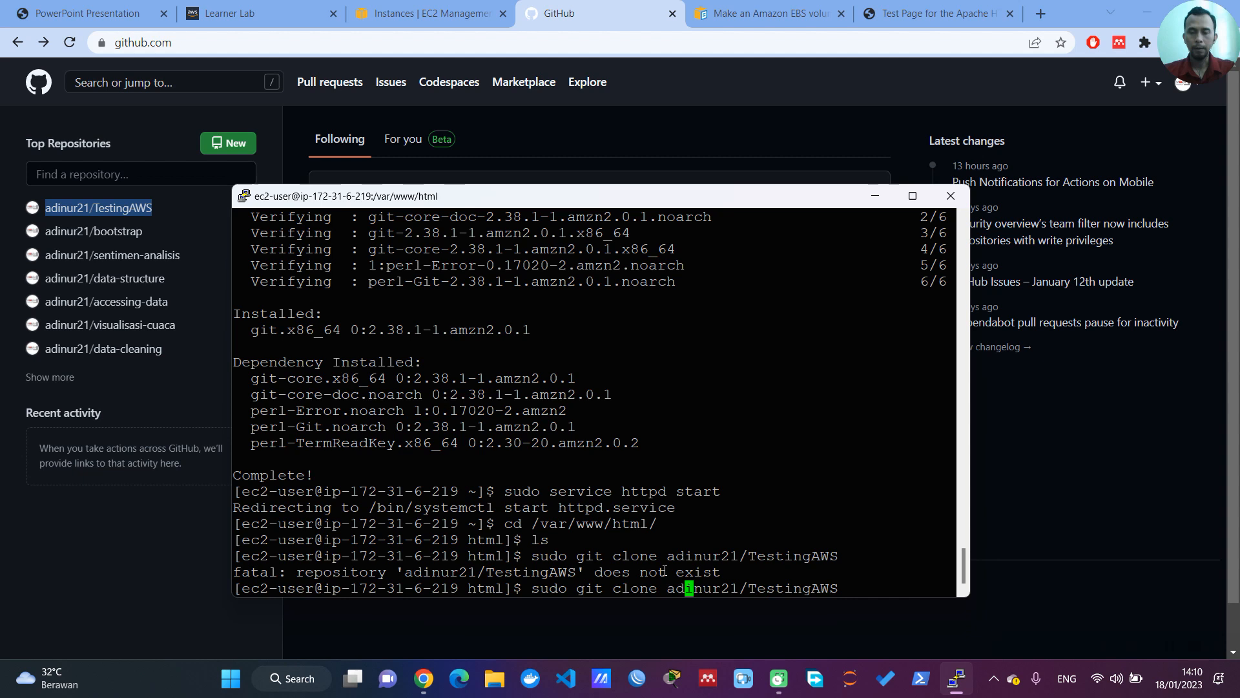
pyautogui.press('Left')
pyautogui.press('Left')
pyautogui.write('https')
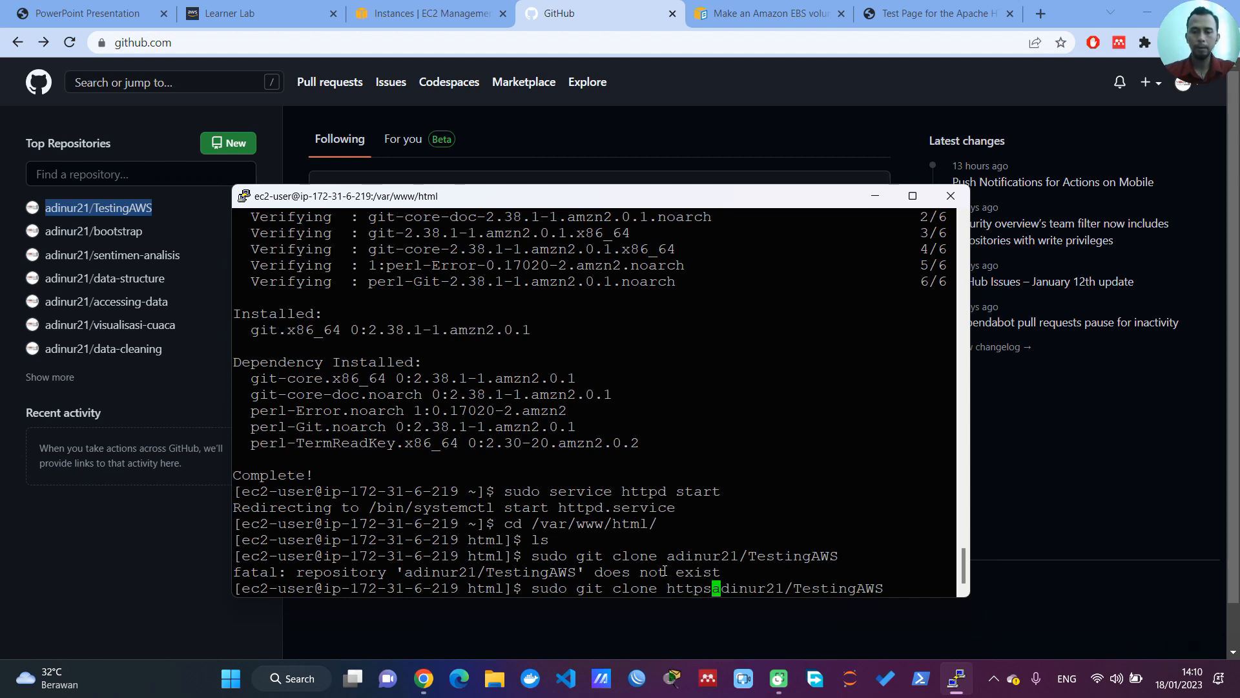
pyautogui.write('://gi')
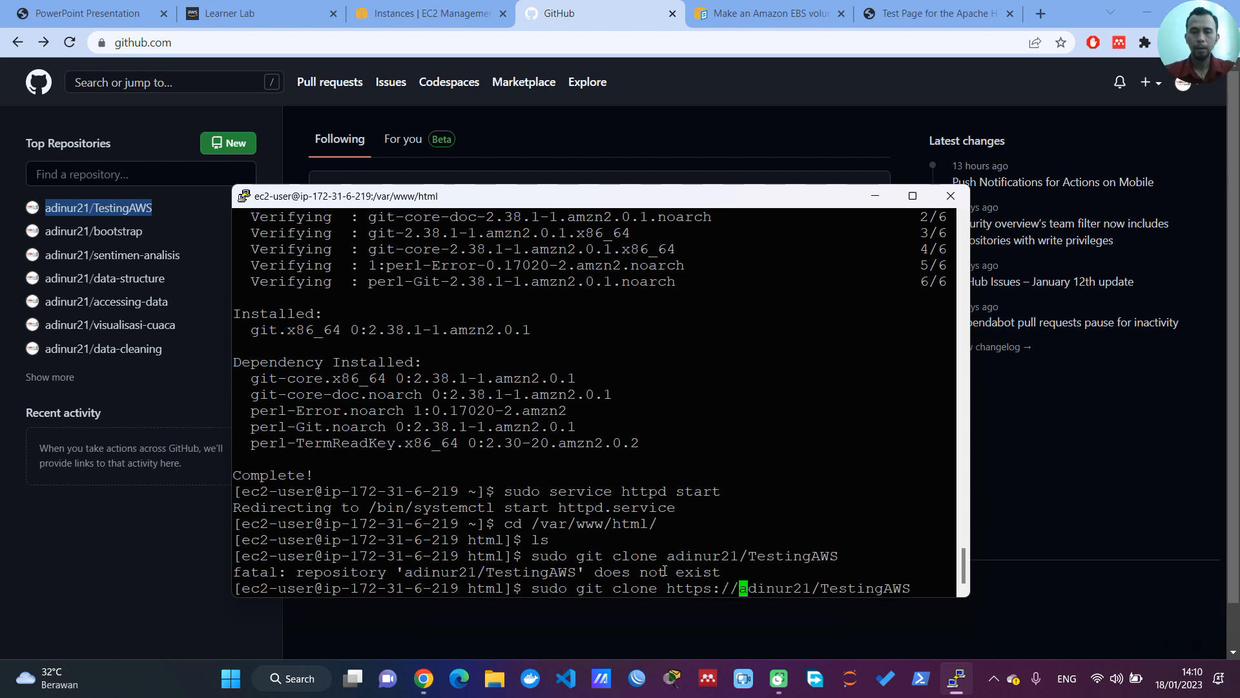
pyautogui.write('thub.com')
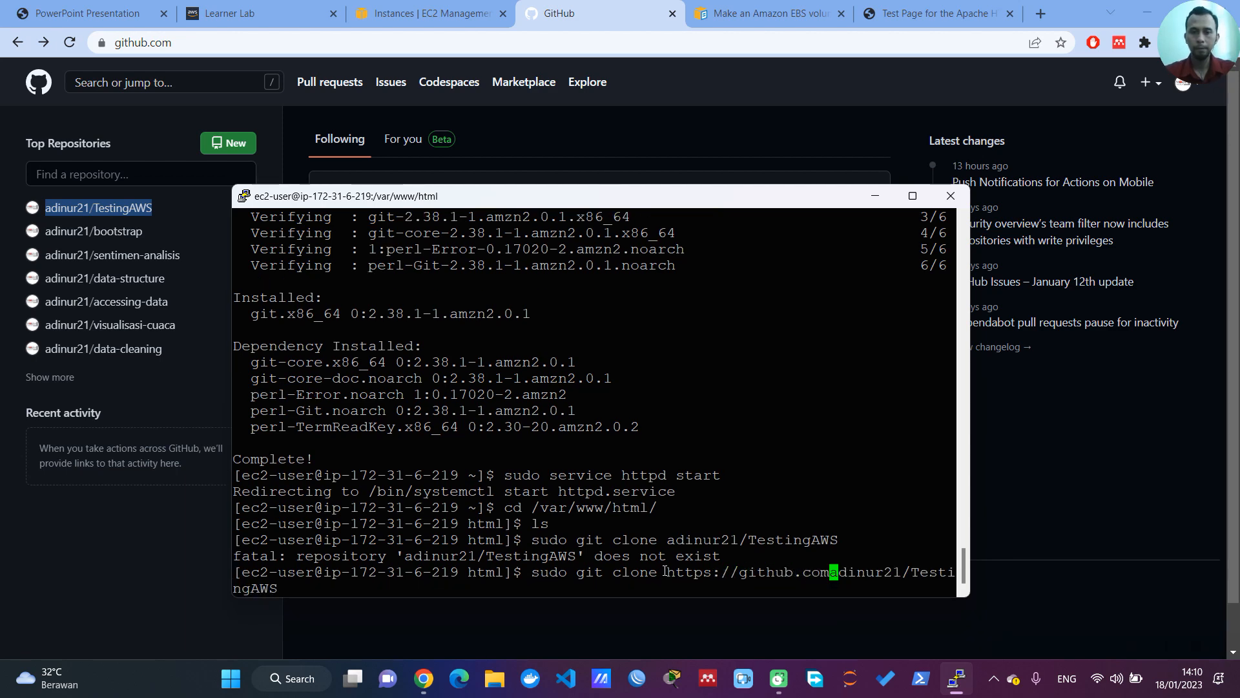
pyautogui.write('/')
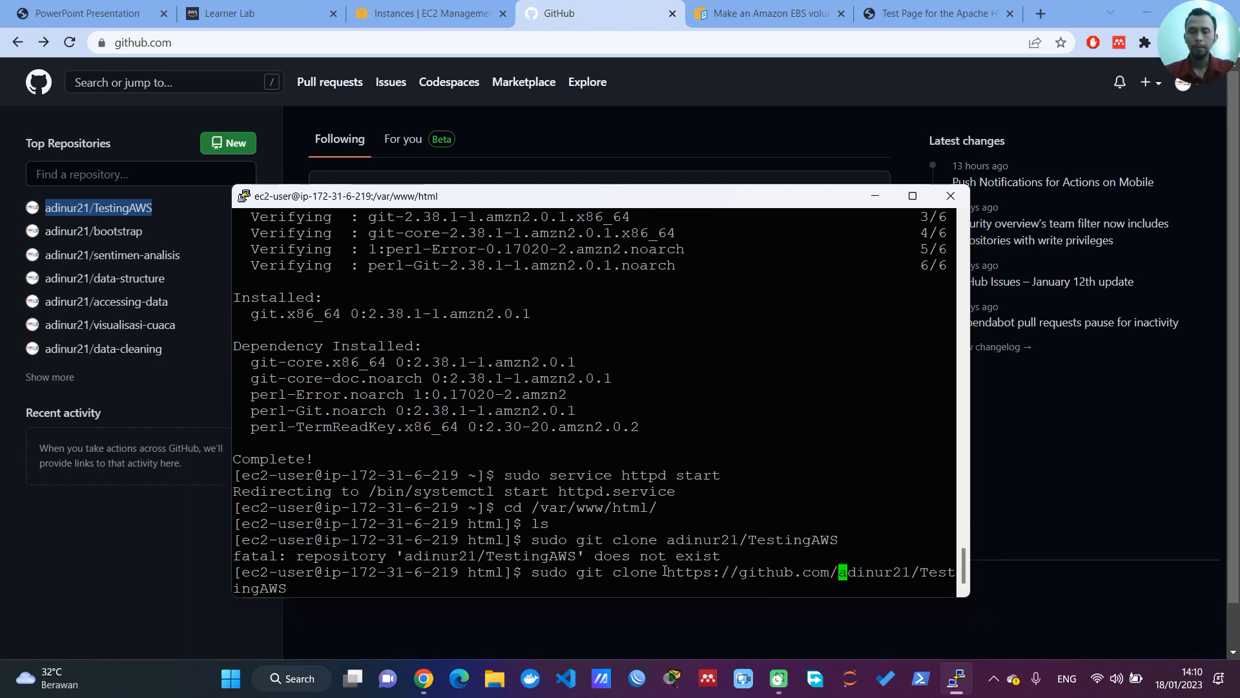
pyautogui.press('Return')
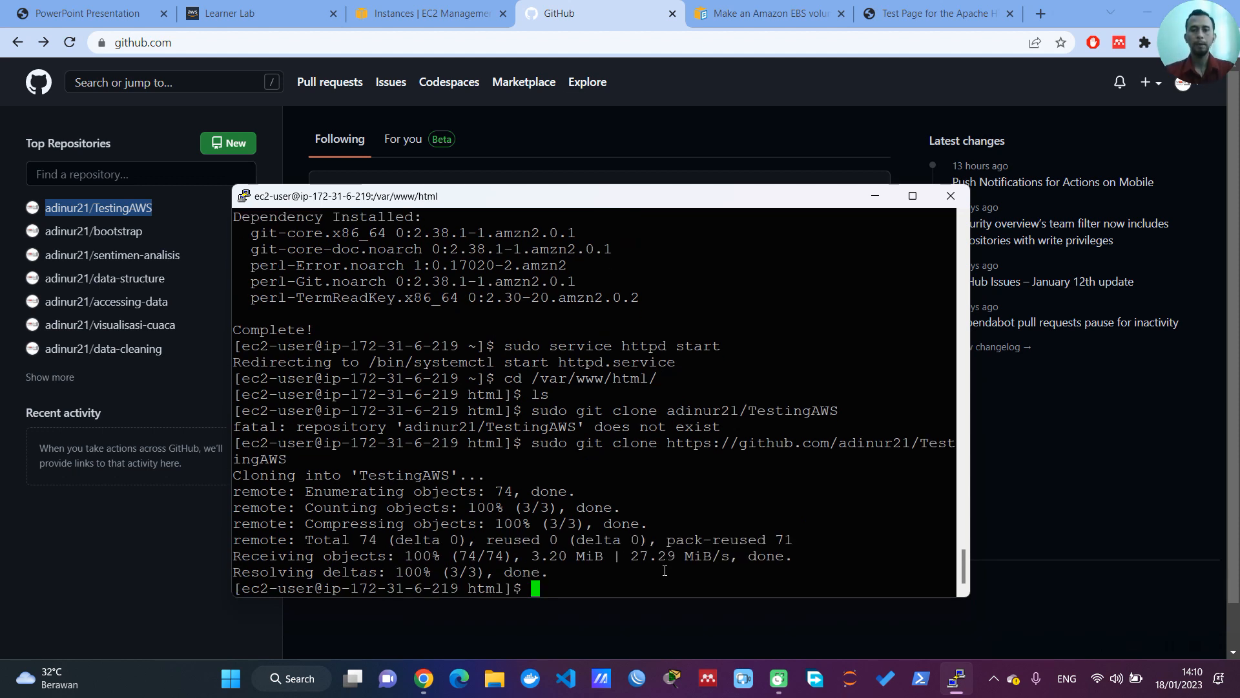
pyautogui.write('ls')
pyautogui.press('Return')
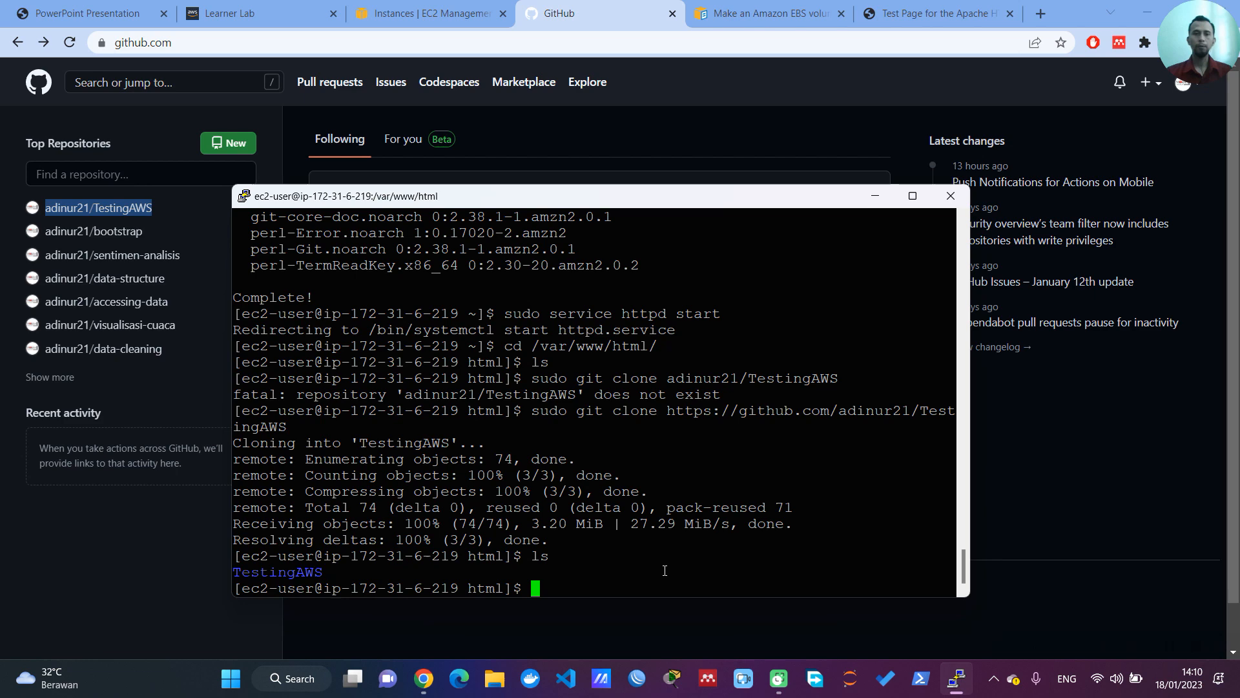
# Step: Switch to the Apache test page in Chrome, try to open 18.213.110.22/testingaws, and reload it
pyautogui.click(875, 196)
pyautogui.click(937, 13)
pyautogui.click(359, 42)
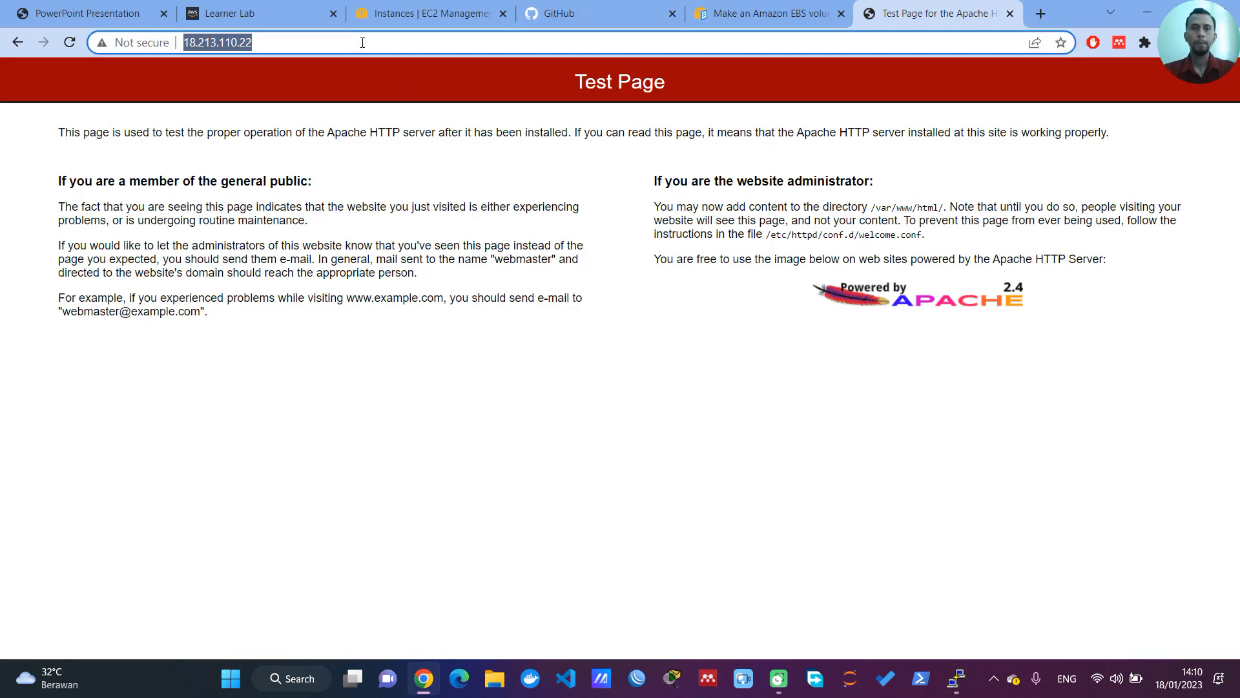
pyautogui.click(366, 45)
pyautogui.write('/')
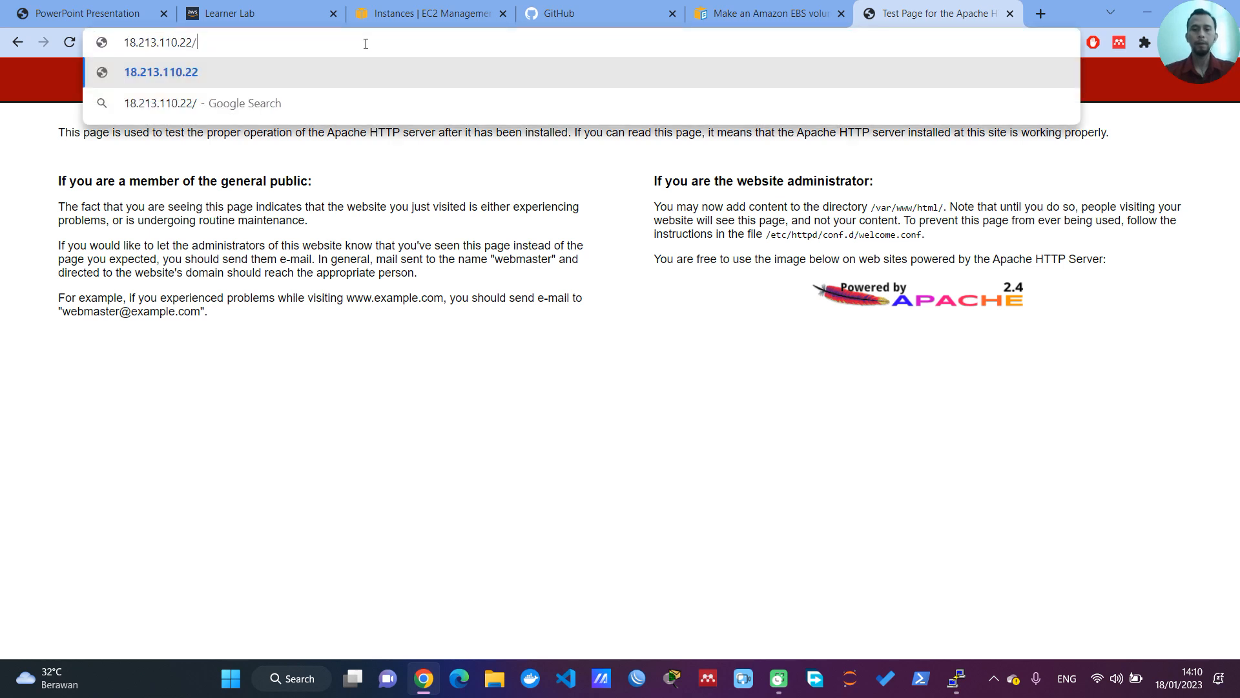
pyautogui.write('testingaws')
pyautogui.press('Return')
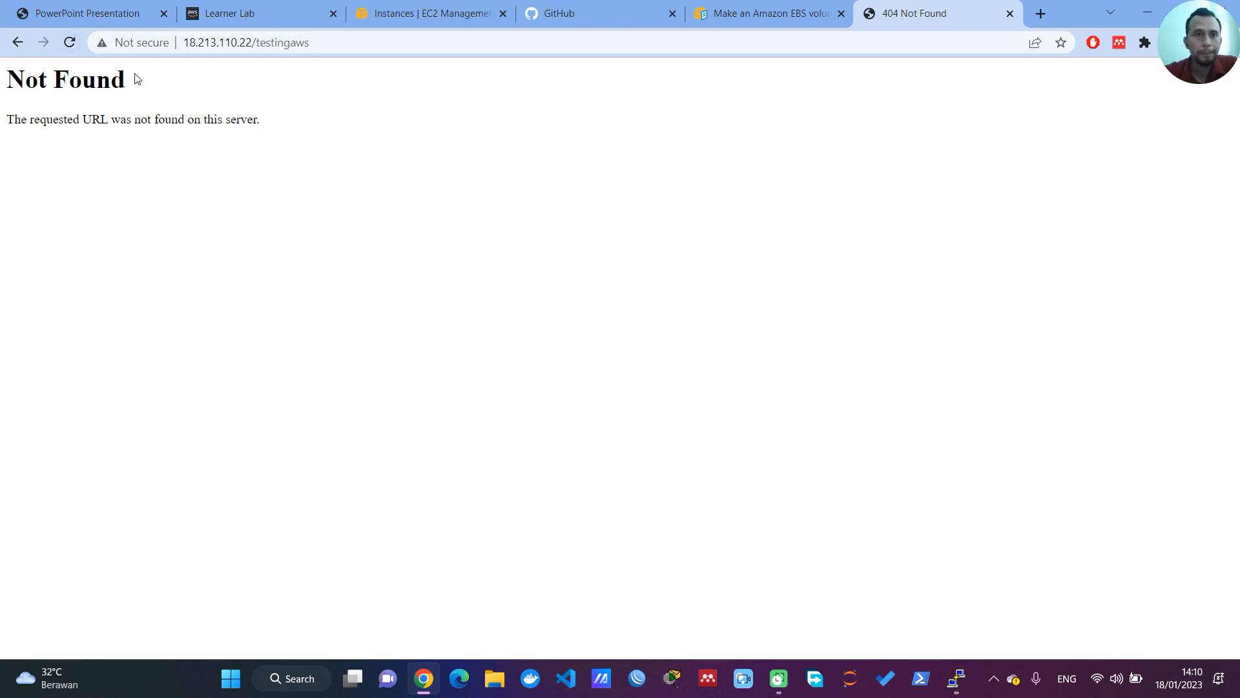
pyautogui.click(70, 42)
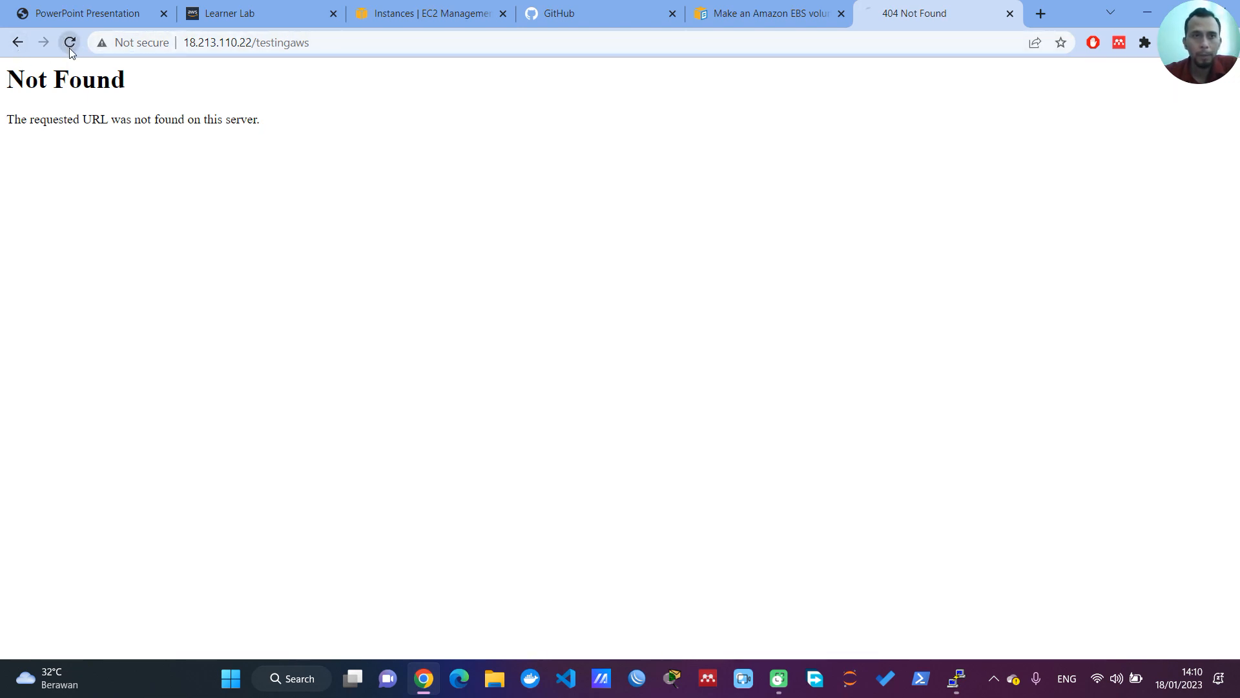
# Step: Restart Apache in the PuTTY session with sudo service httpd restart, and reload the testingaws page in Chrome
pyautogui.click(954, 683)
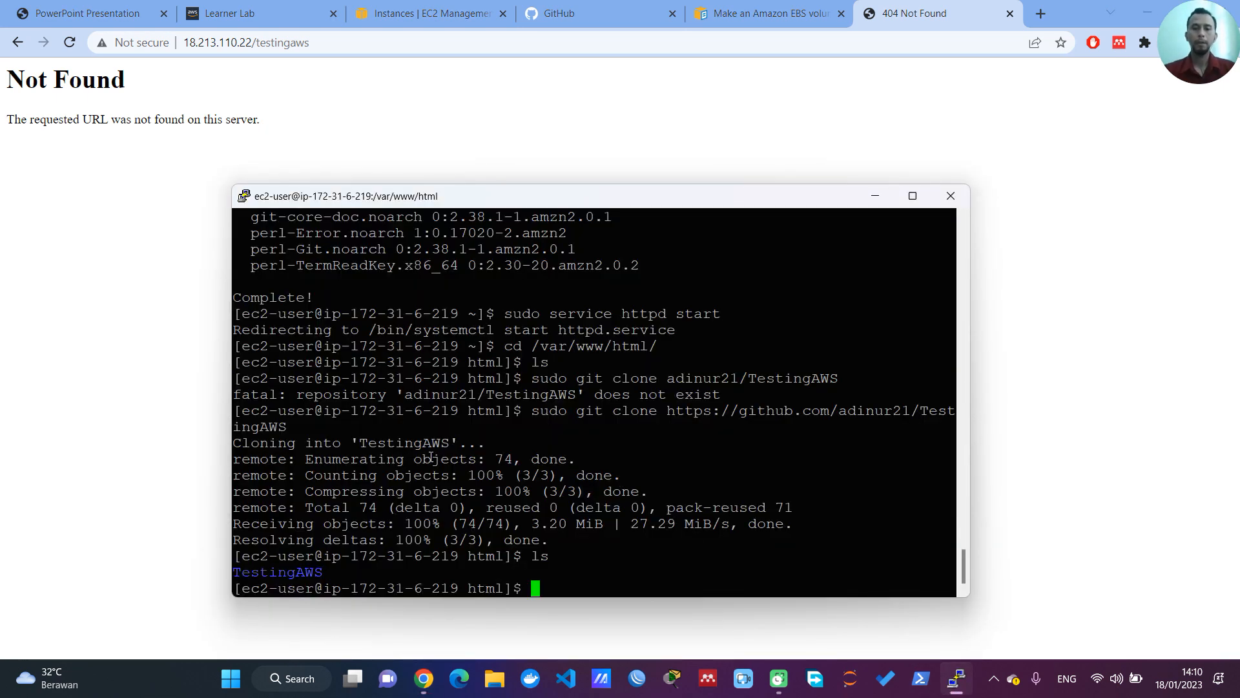
pyautogui.press('Up')
pyautogui.press('Up')
pyautogui.press('Up')
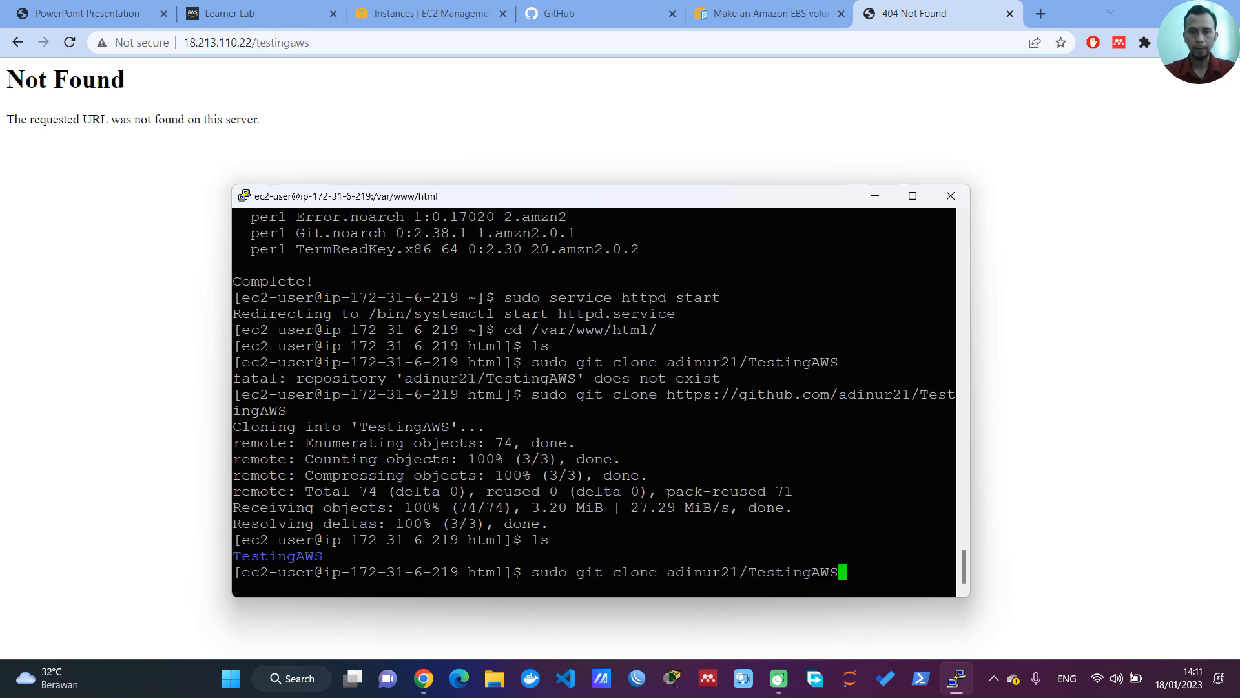
pyautogui.press('Up')
pyautogui.press('Up')
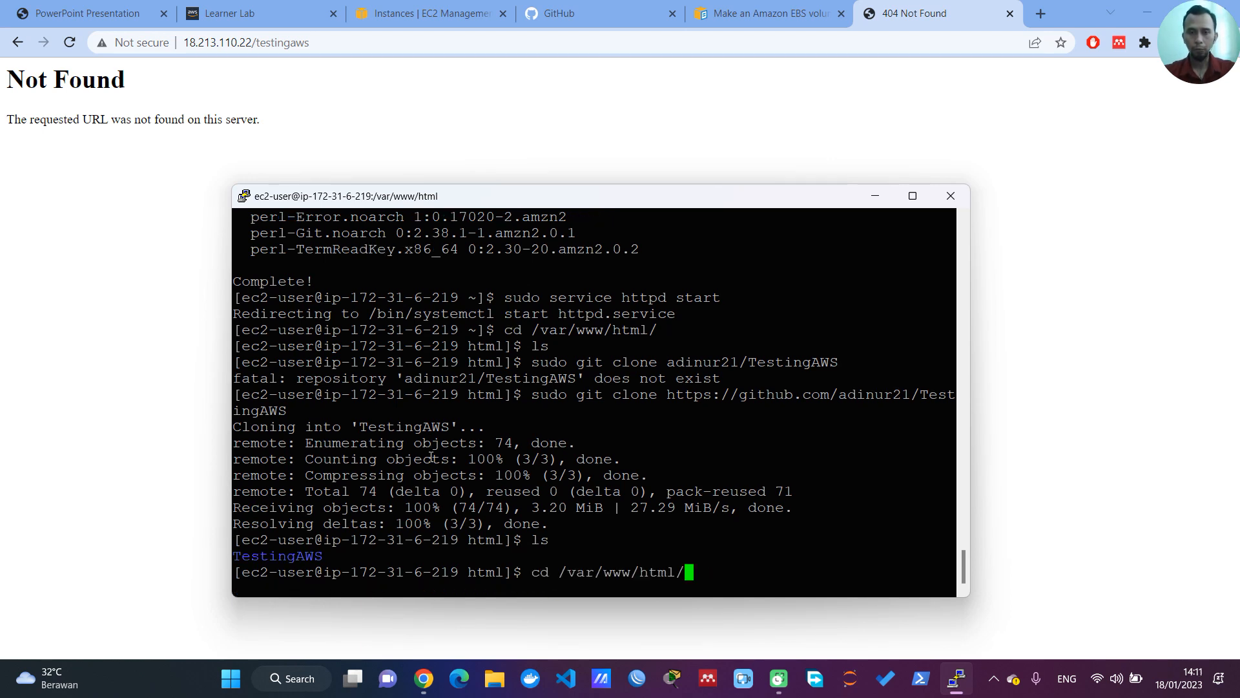
pyautogui.press('Up')
pyautogui.press('BackSpace')
pyautogui.press('BackSpace')
pyautogui.press('BackSpace')
pyautogui.press('BackSpace')
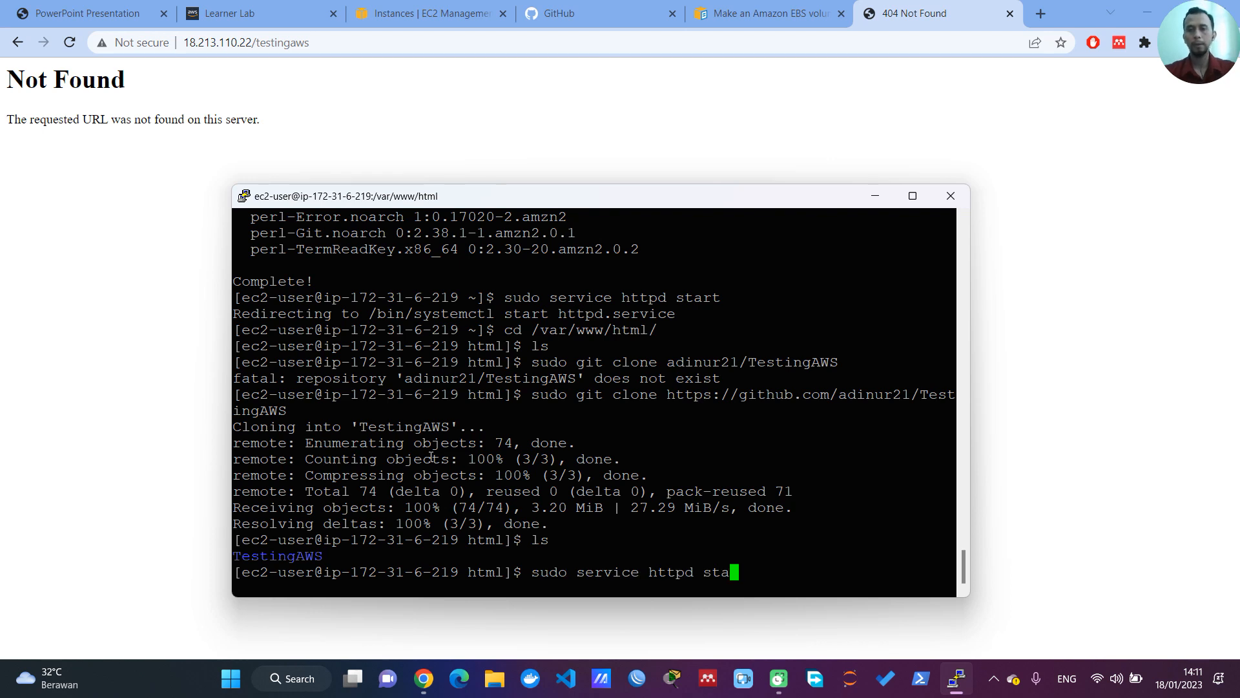
pyautogui.press('BackSpace')
pyautogui.write('restart')
pyautogui.press('Return')
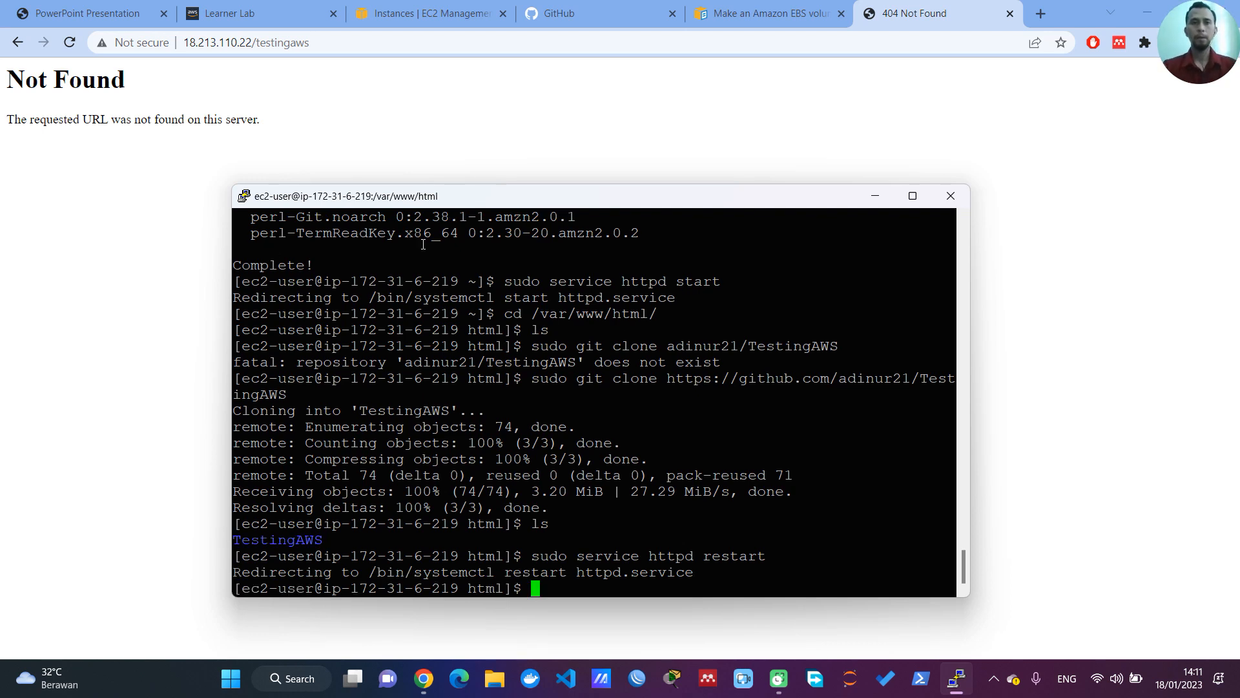
pyautogui.click(71, 43)
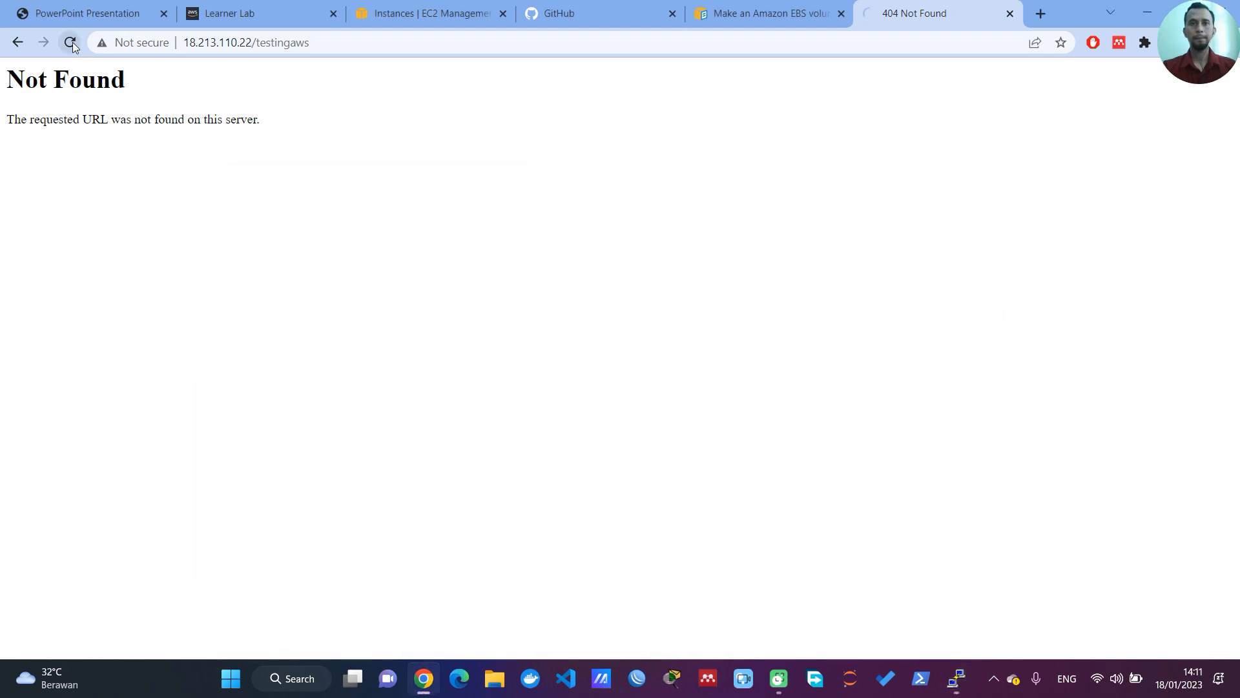
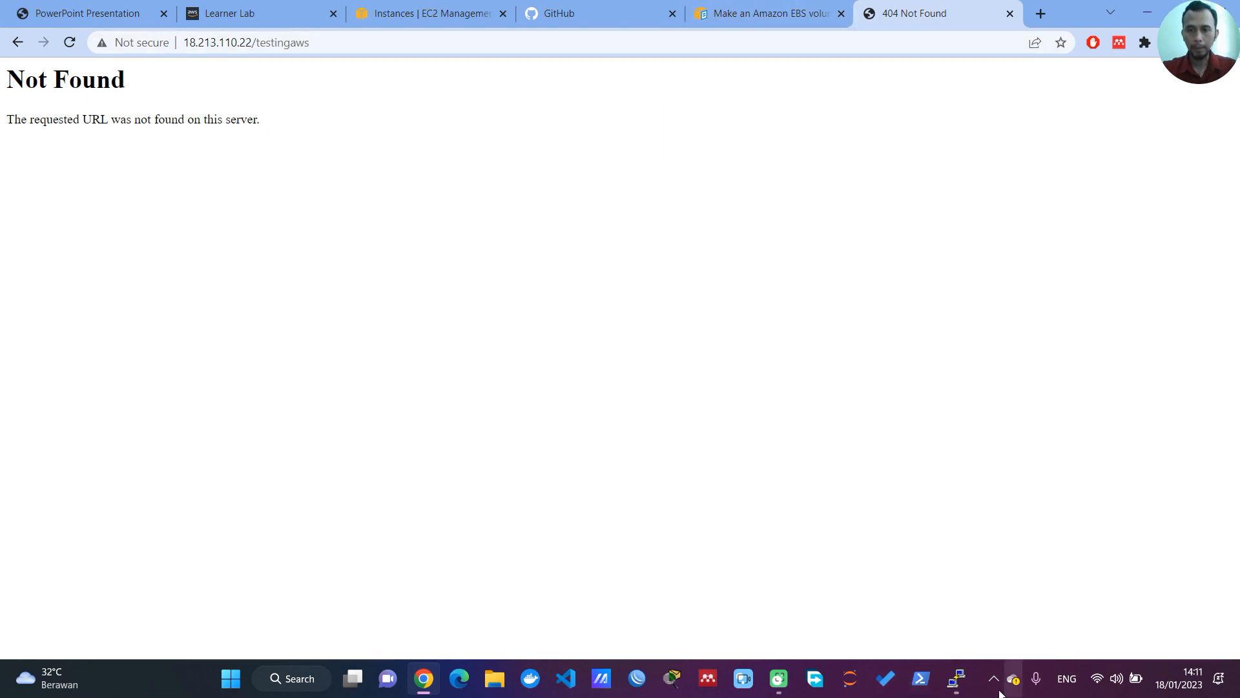
# Step: Glance at the PuTTY session, and open the AWS install-LAMP tutorial for the Amazon Linux AMI in a new Chrome tab
pyautogui.click(956, 677)
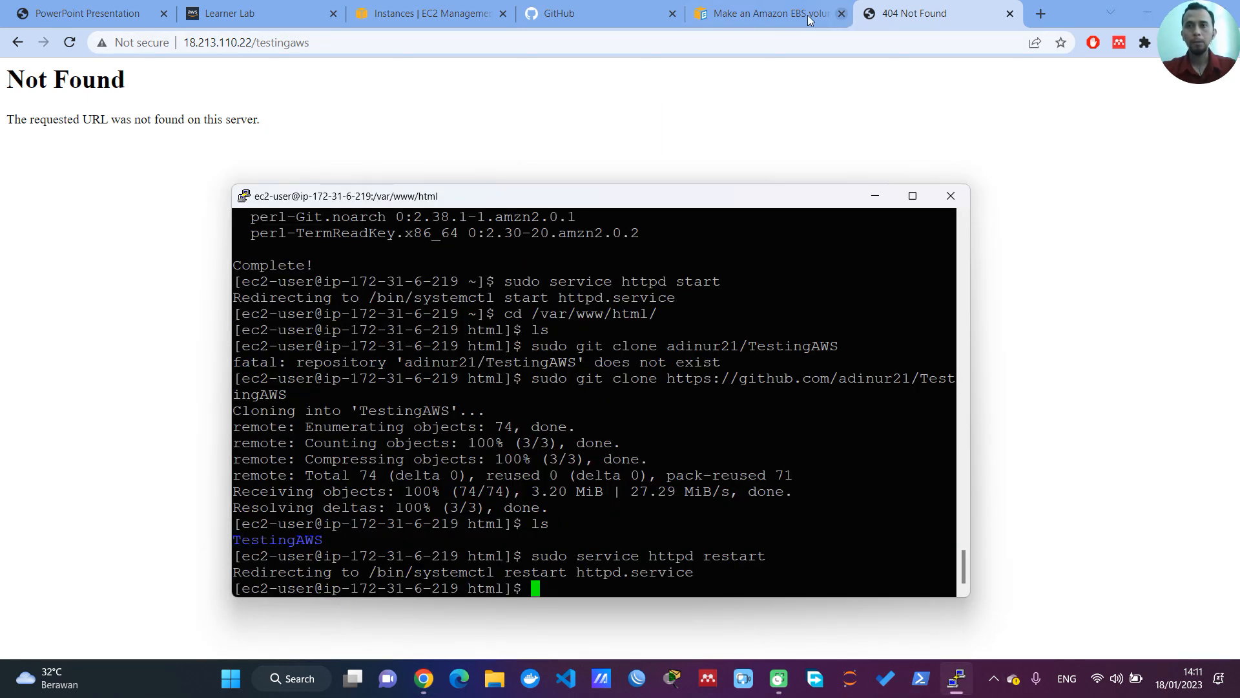
pyautogui.click(1042, 13)
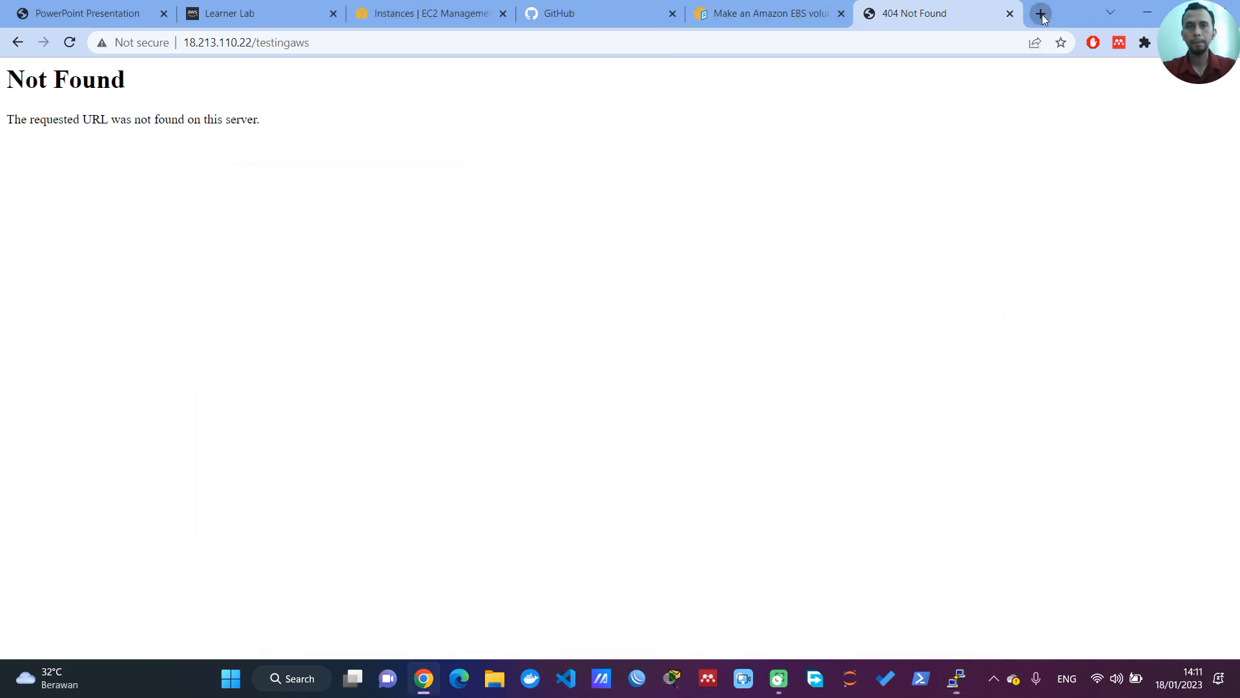
pyautogui.write('lamp')
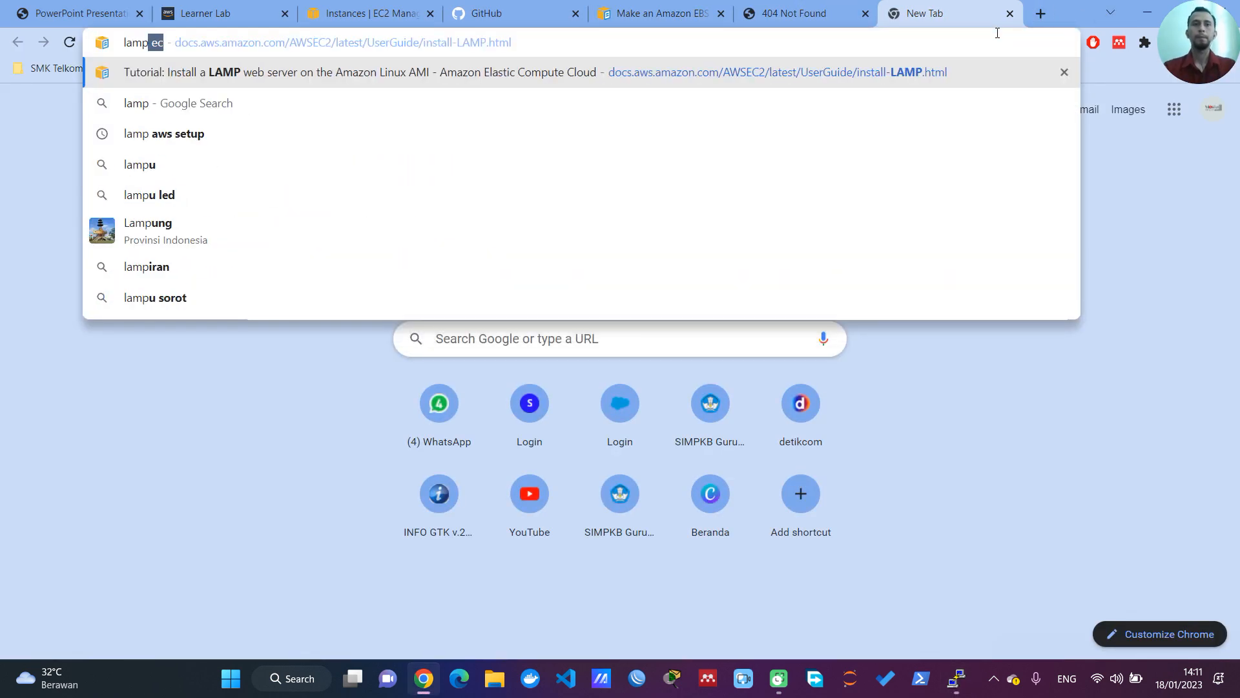
pyautogui.press('Return')
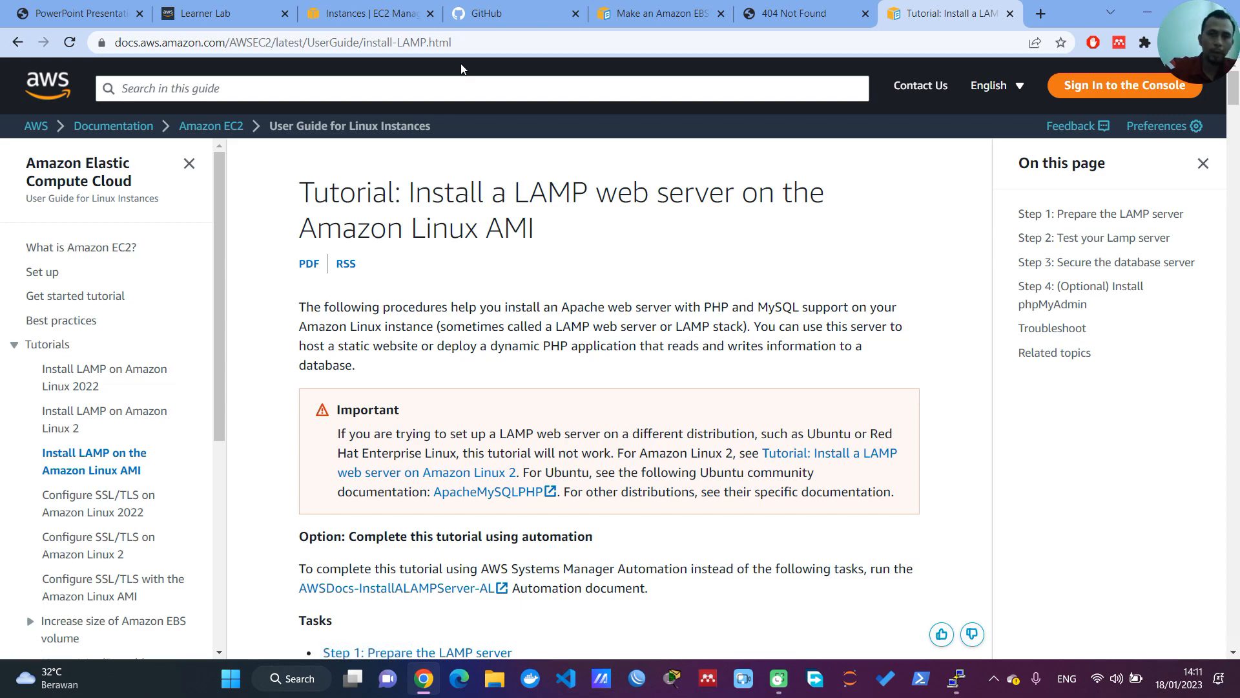
pyautogui.scroll(-12, 470, 411)
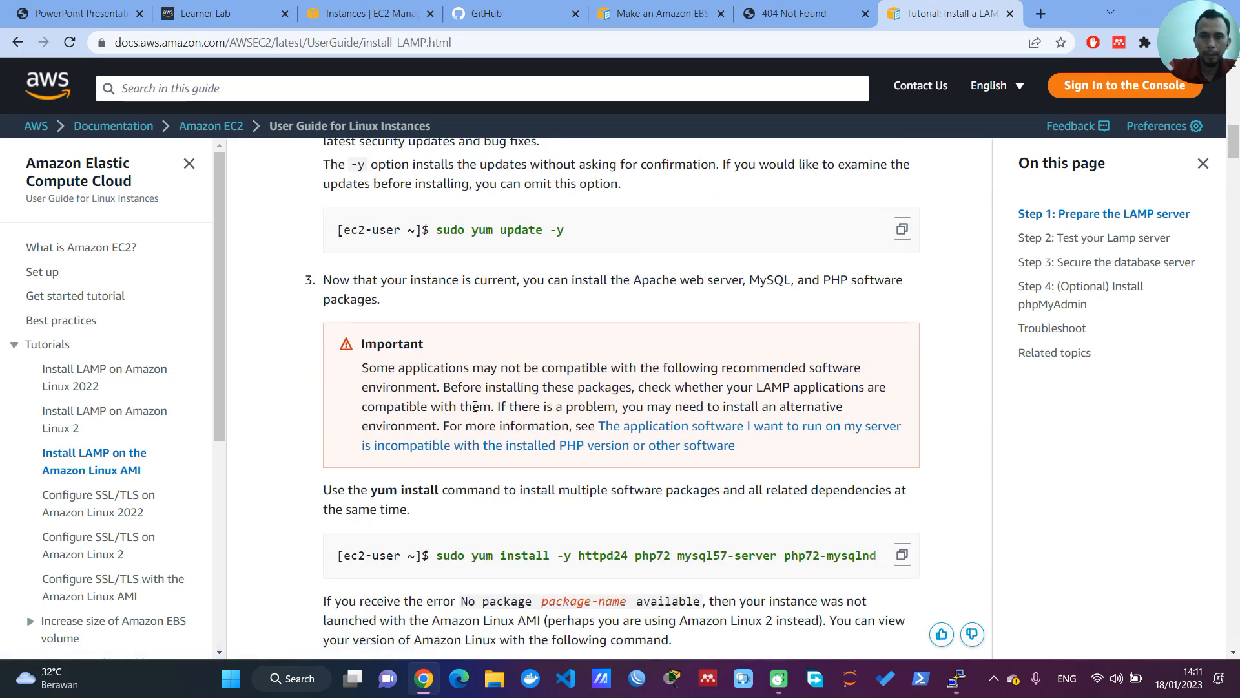
pyautogui.scroll(-4, 472, 407)
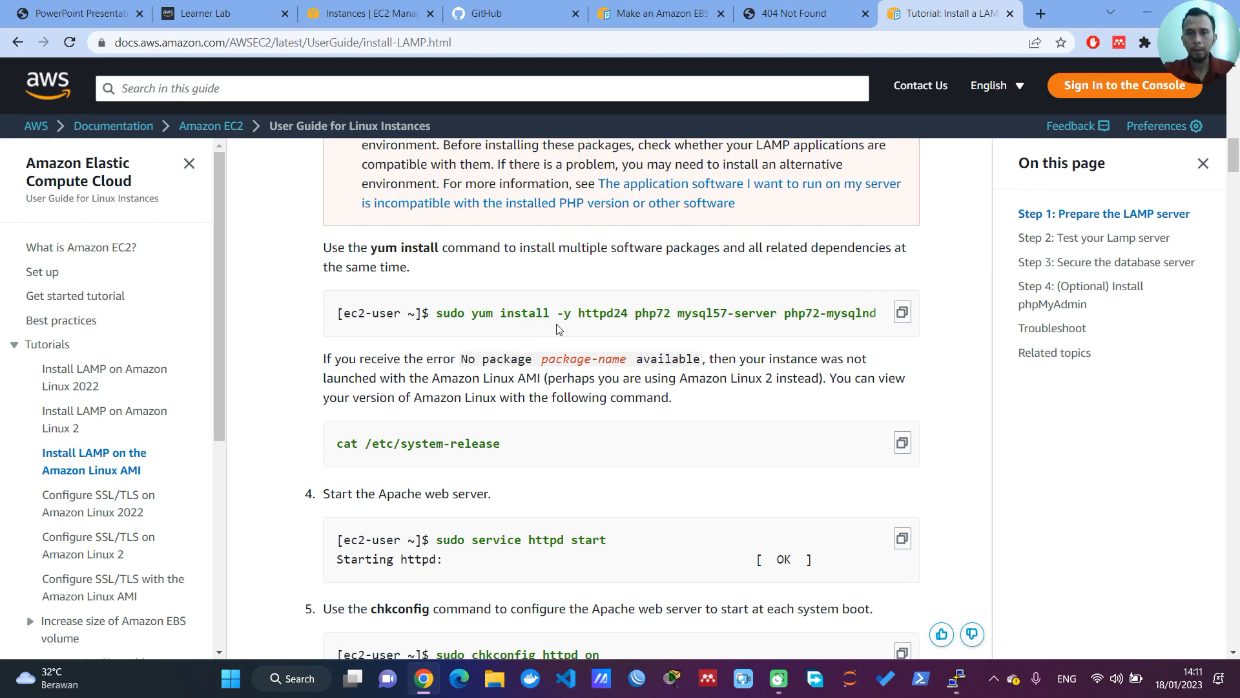
pyautogui.scroll(-5, 559, 332)
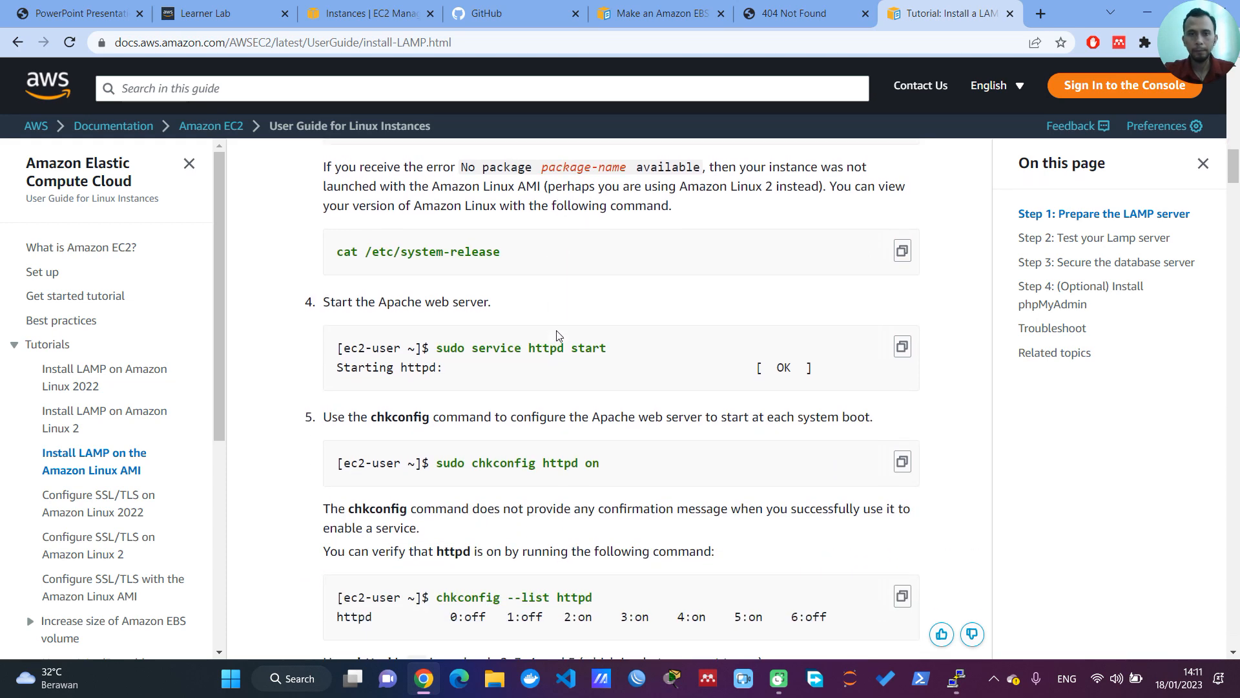
pyautogui.scroll(-7, 571, 329)
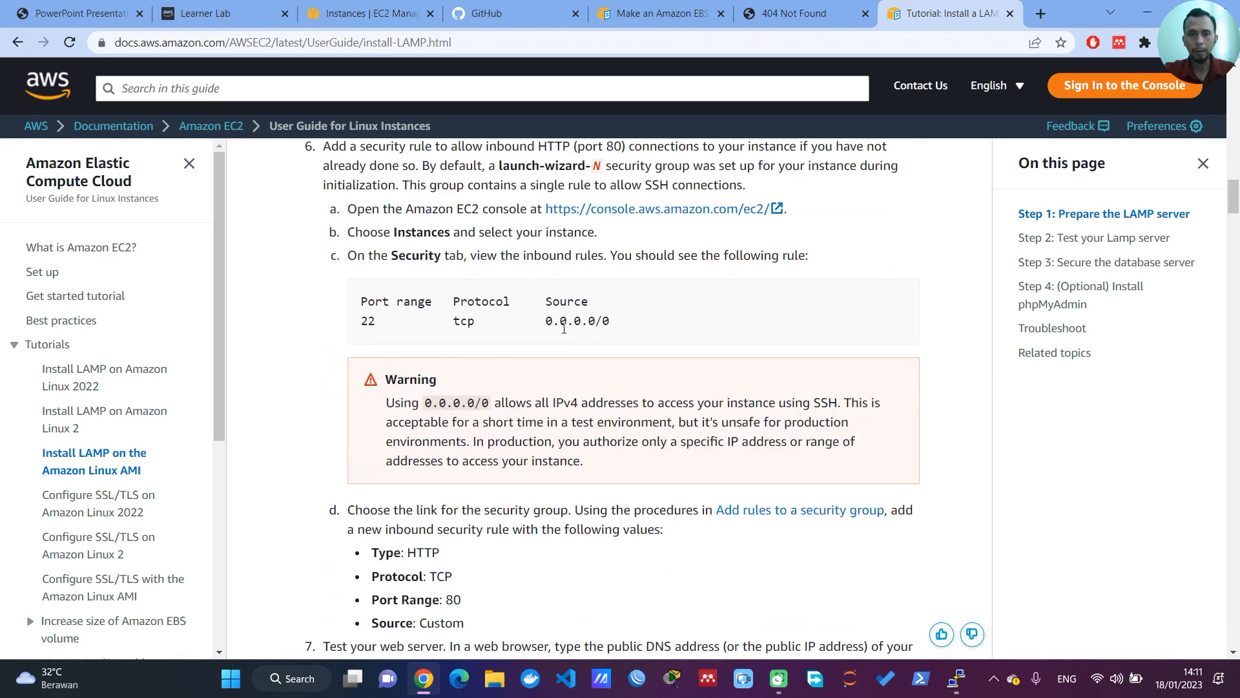
pyautogui.scroll(-2, 563, 328)
pyautogui.scroll(2, 549, 320)
pyautogui.scroll(-1, 530, 313)
pyautogui.scroll(-1, 531, 313)
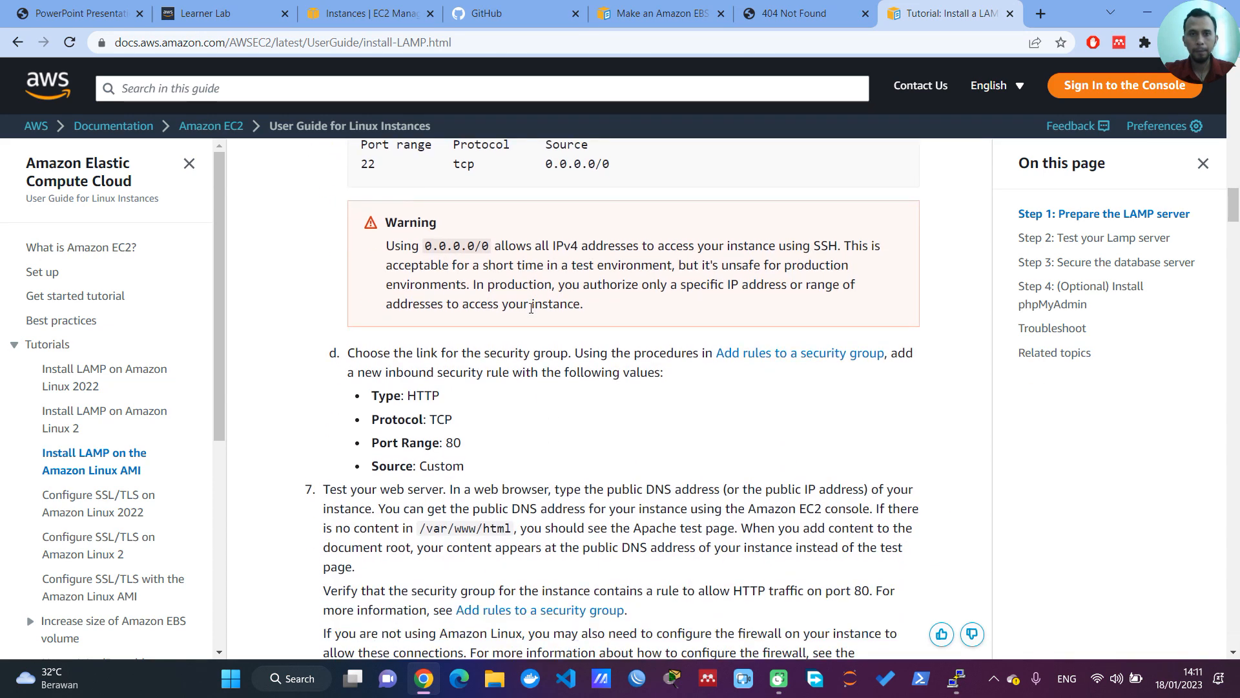
pyautogui.scroll(2, 531, 308)
pyautogui.scroll(1, 531, 313)
pyautogui.scroll(-1, 530, 310)
pyautogui.scroll(1, 531, 308)
pyautogui.scroll(-2, 531, 308)
pyautogui.scroll(-3, 530, 311)
pyautogui.scroll(-4, 530, 315)
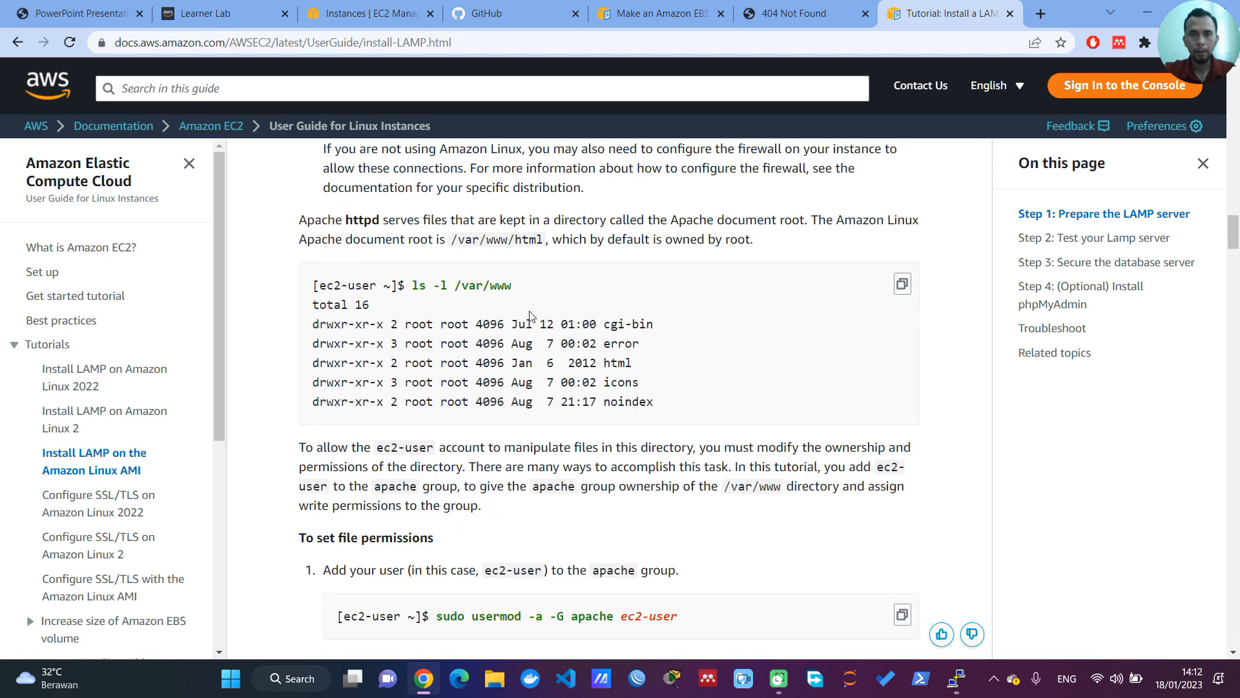
pyautogui.scroll(-5, 530, 315)
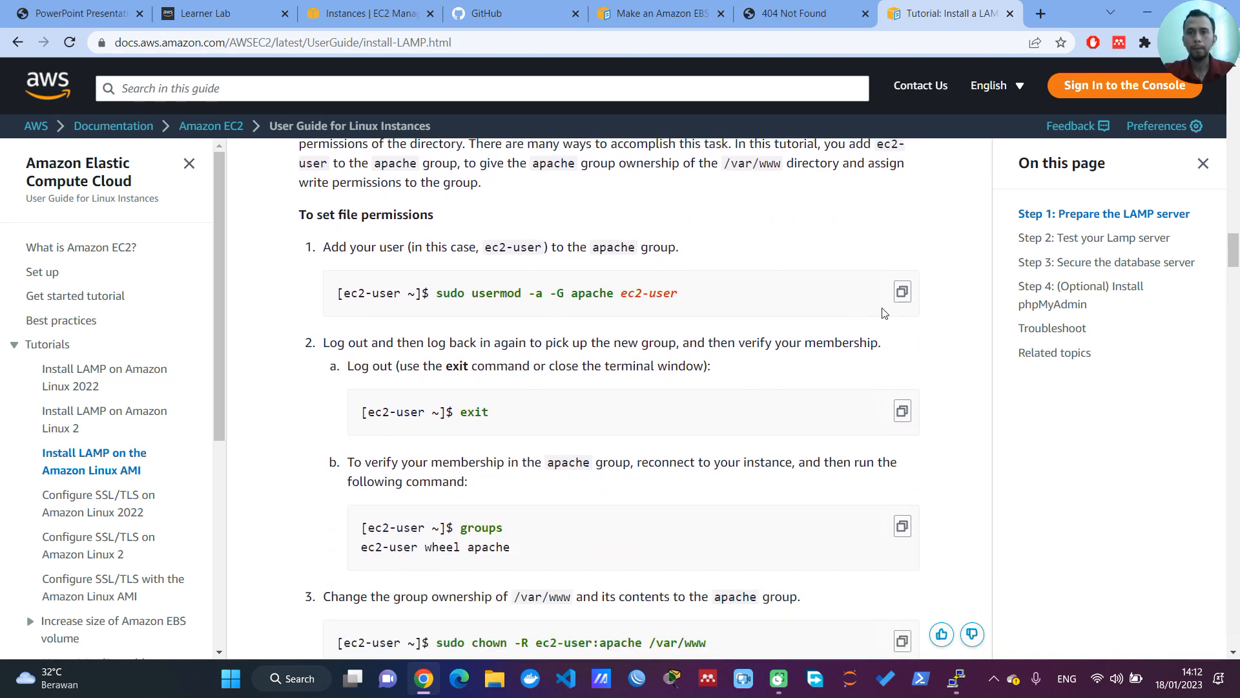
# Step: Copy the tutorial's usermod command, switch to PuTTY, change to / and run sudo usermod -a -G apache ec2-user
pyautogui.click(903, 293)
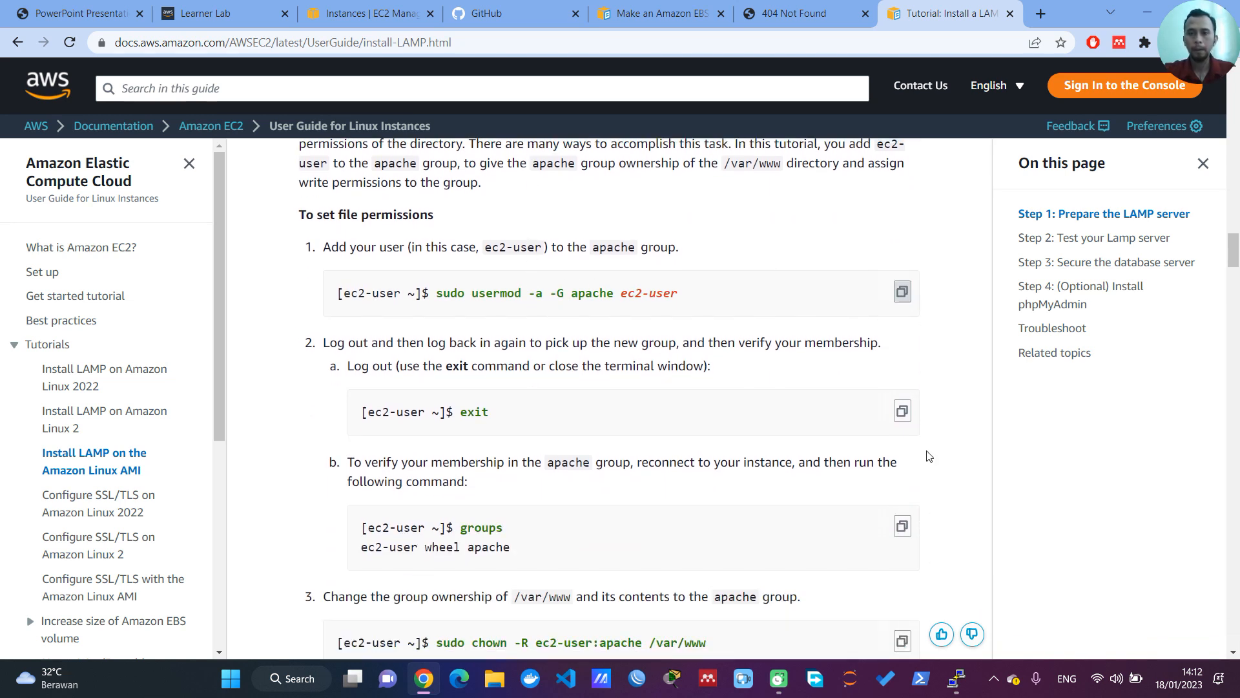
pyautogui.click(956, 678)
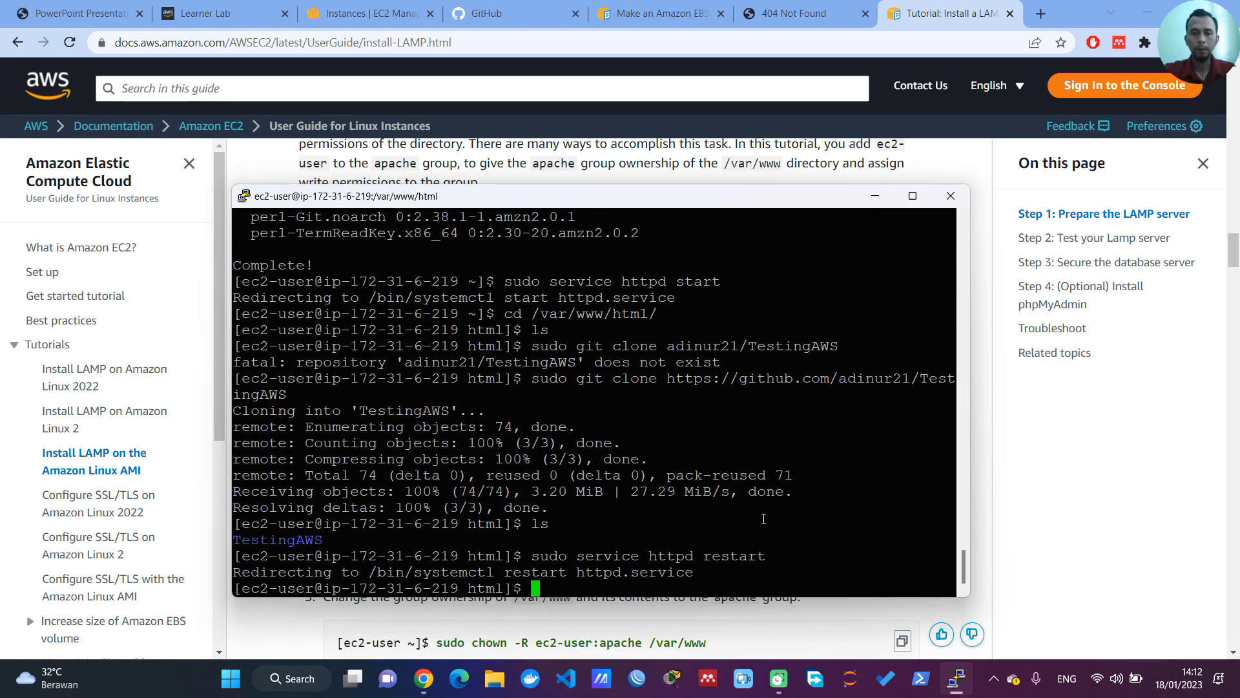
pyautogui.write('cd /')
pyautogui.press('Return')
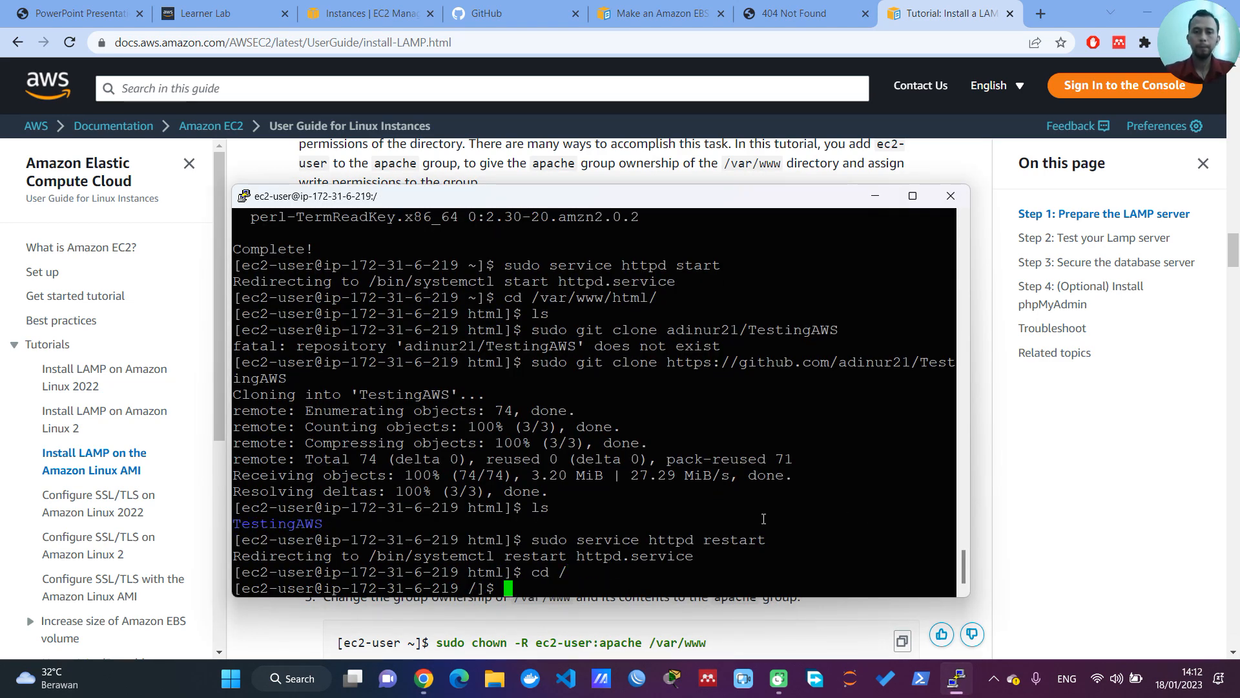
pyautogui.rightClick(694, 497)
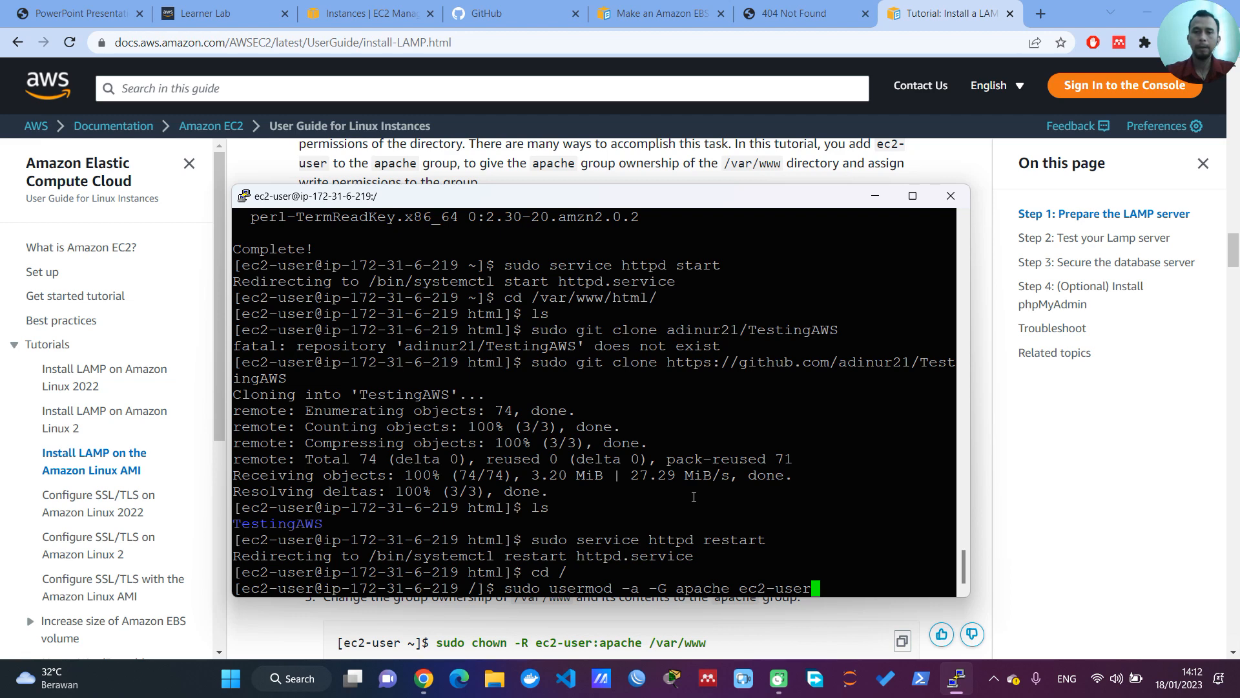
pyautogui.press('Return')
# Step: Copy the ownership command from the tutorial in Chrome and run sudo chown -R ec2-user:apache /var/www in PuTTY
pyautogui.click(943, 25)
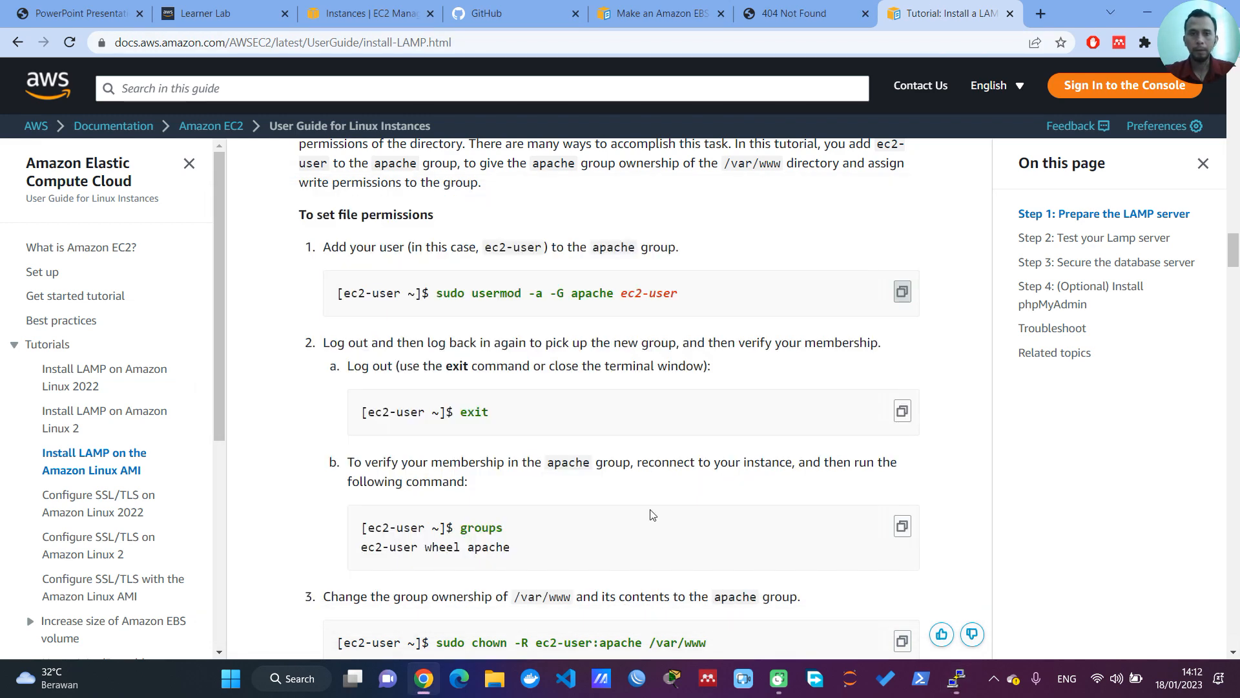
pyautogui.scroll(-1, 611, 466)
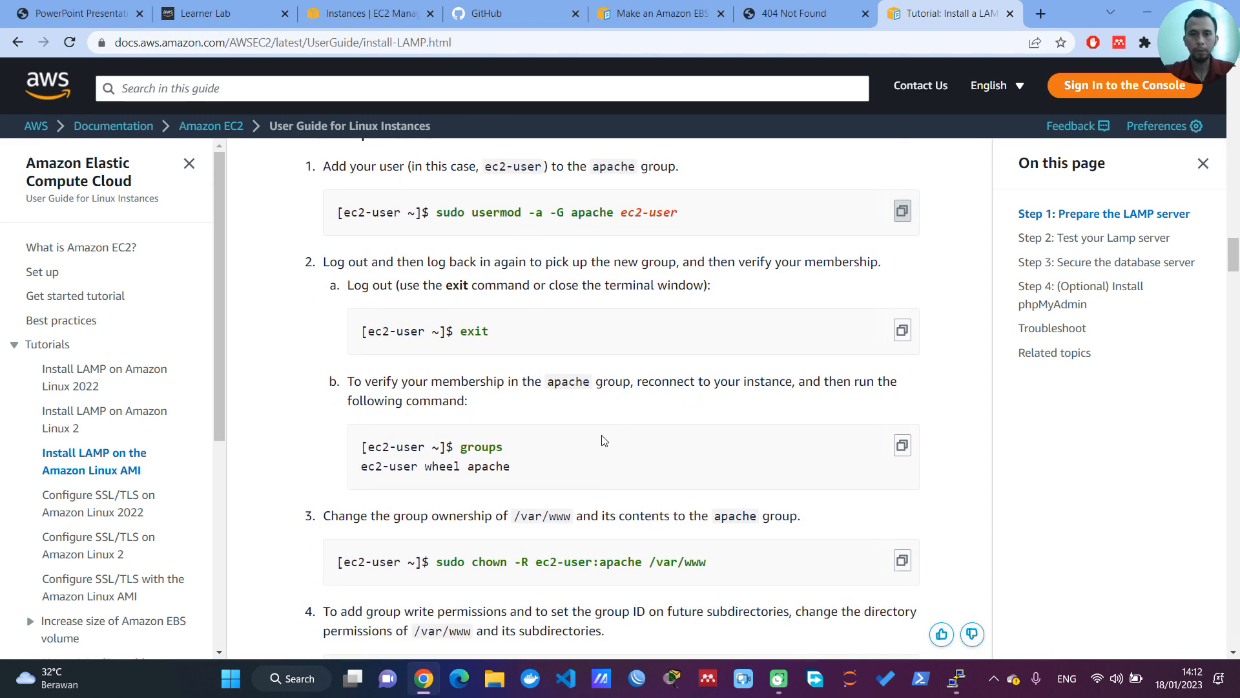
pyautogui.scroll(-2, 603, 440)
pyautogui.click(903, 403)
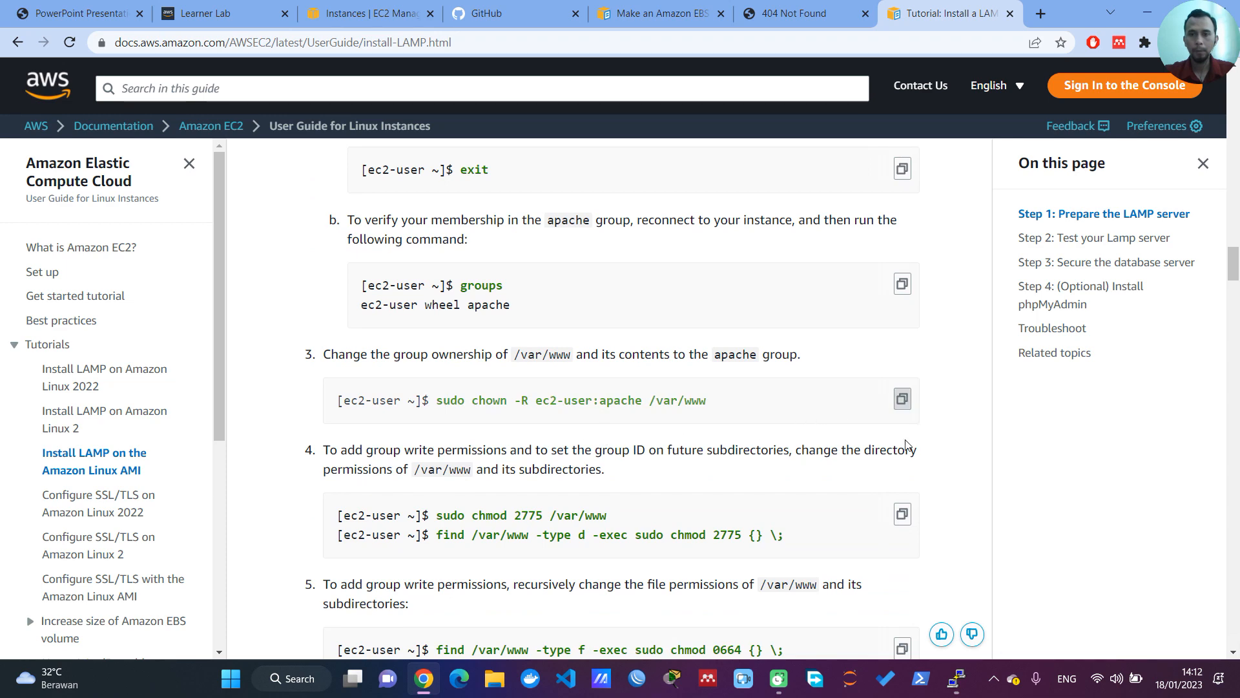
pyautogui.click(956, 678)
pyautogui.rightClick(742, 501)
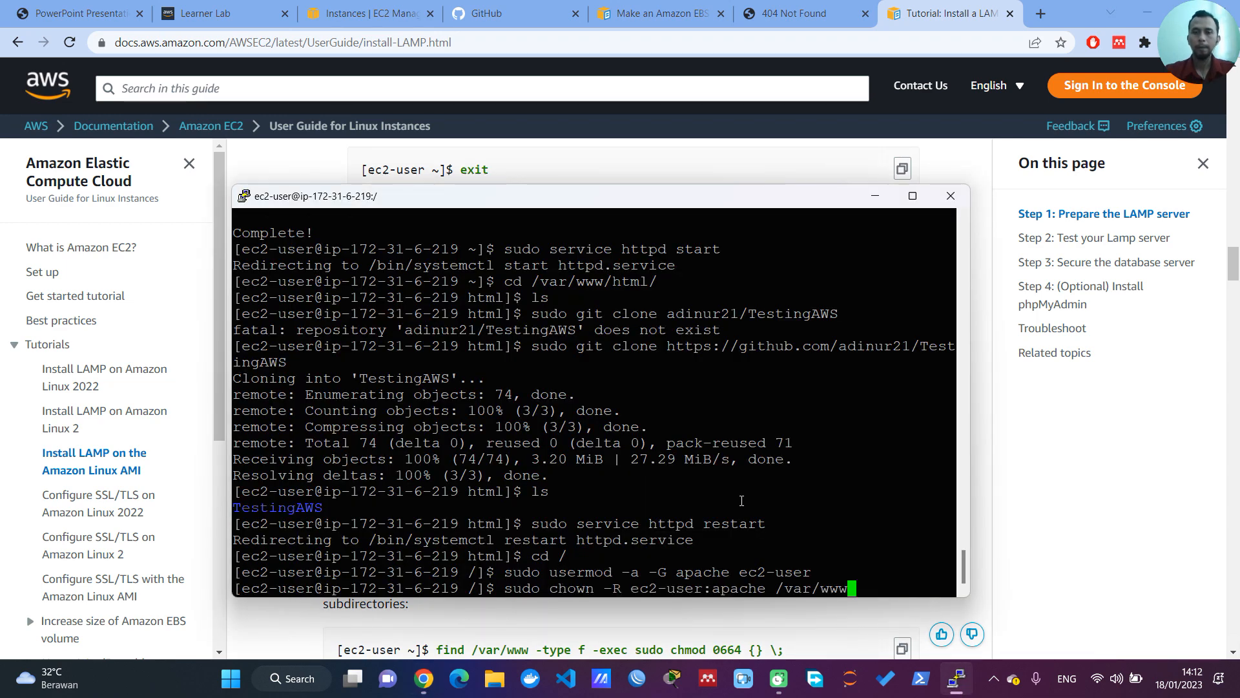
pyautogui.press('Return')
# Step: Copy the directory permission commands from the Chrome tutorial and run them in PuTTY, applying chmod 2775 to /var/www and its subdirectories
pyautogui.click(1073, 423)
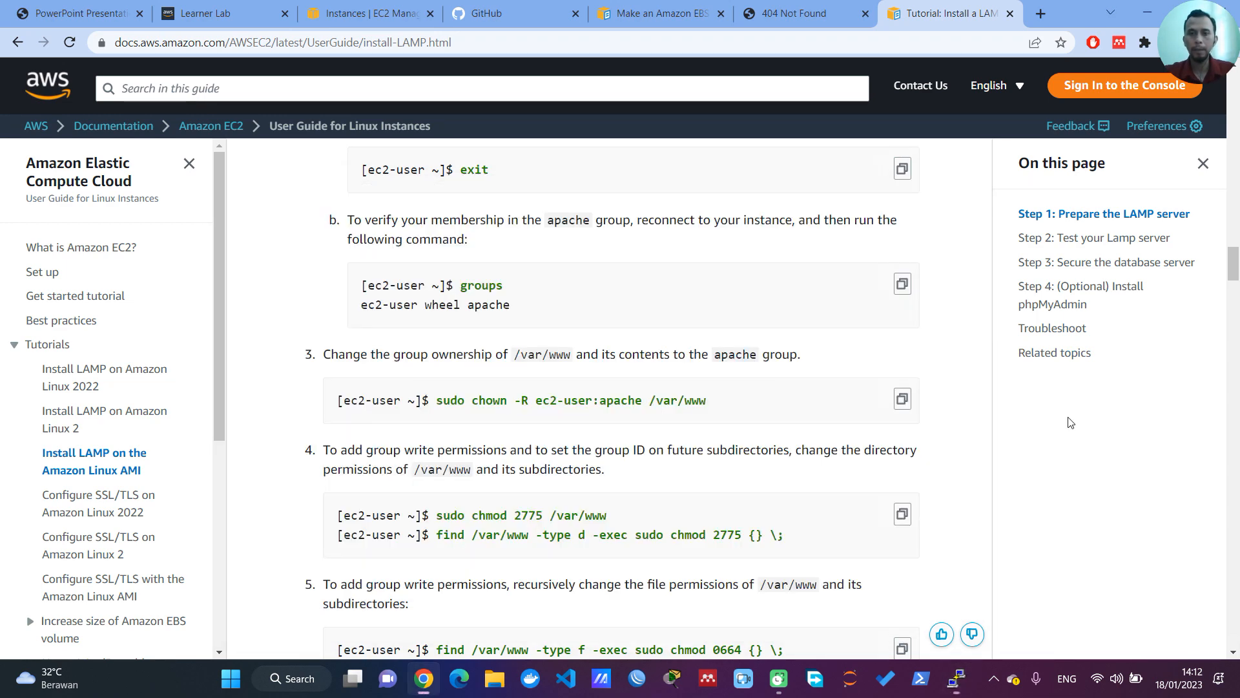
pyautogui.scroll(-1, 711, 436)
pyautogui.click(902, 435)
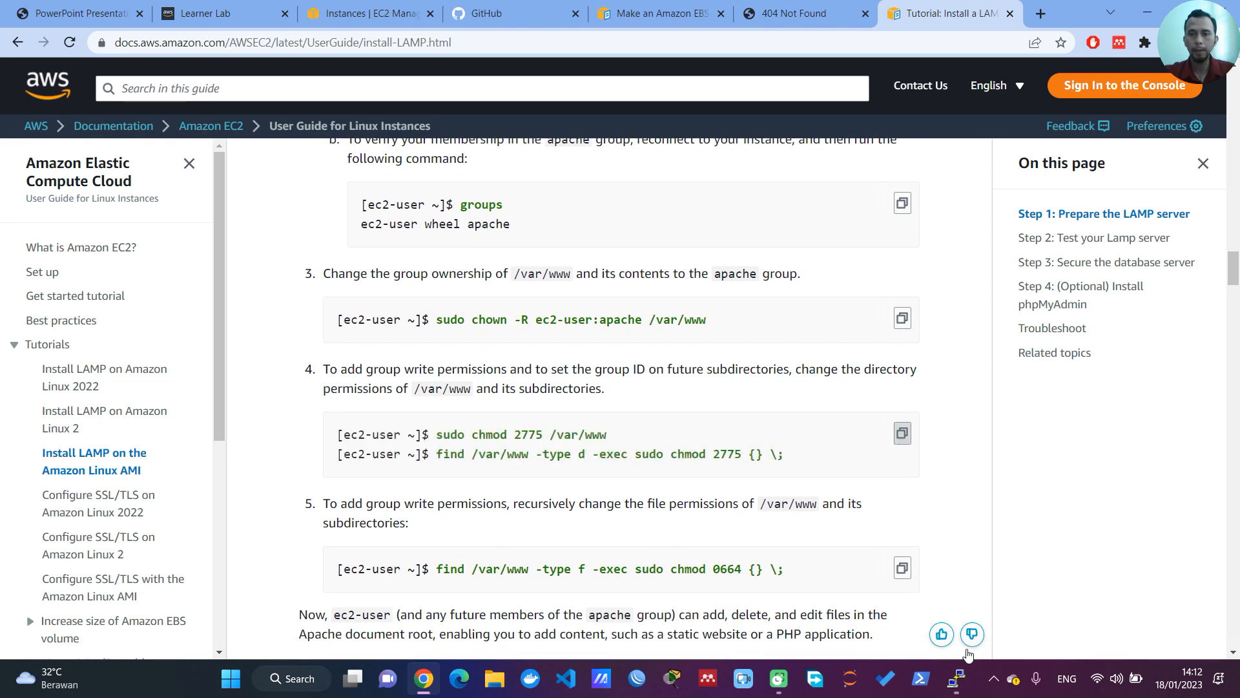
pyautogui.click(956, 678)
pyautogui.rightClick(817, 560)
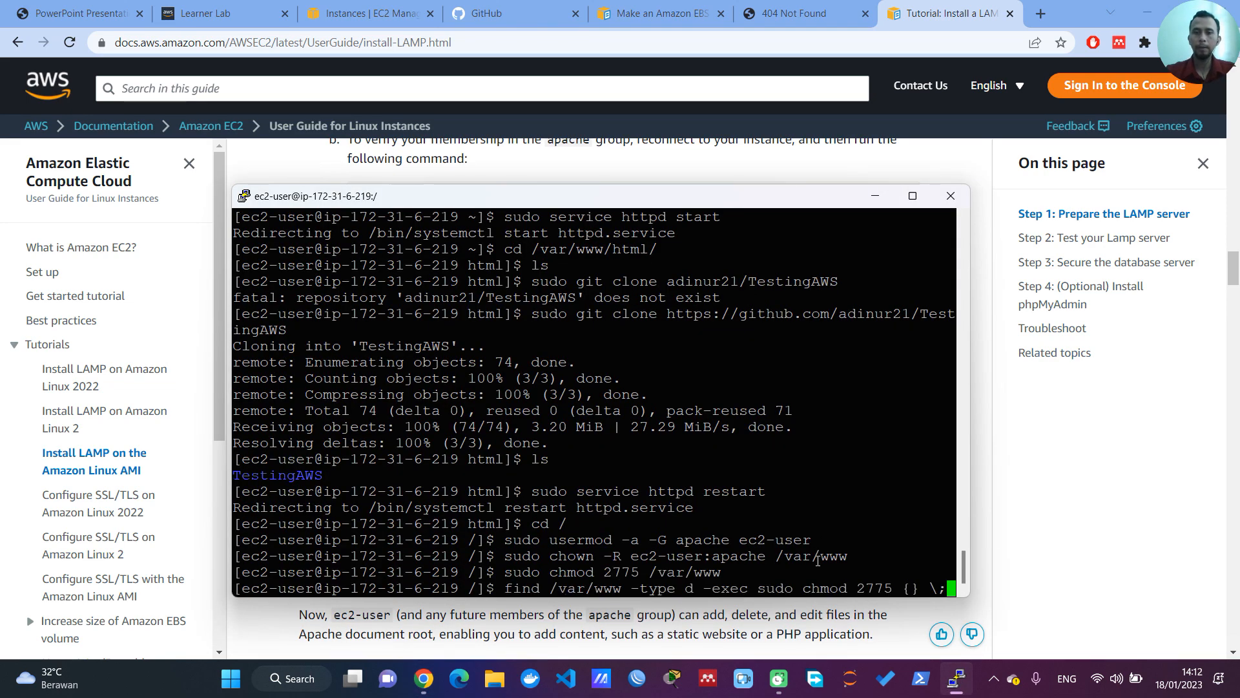
pyautogui.press('Return')
# Step: Copy the file permission command from Chrome, run find /var/www -type f -exec sudo chmod 0664 {} \; in PuTTY, and clear the terminal
pyautogui.click(1120, 540)
pyautogui.scroll(-2, 1121, 539)
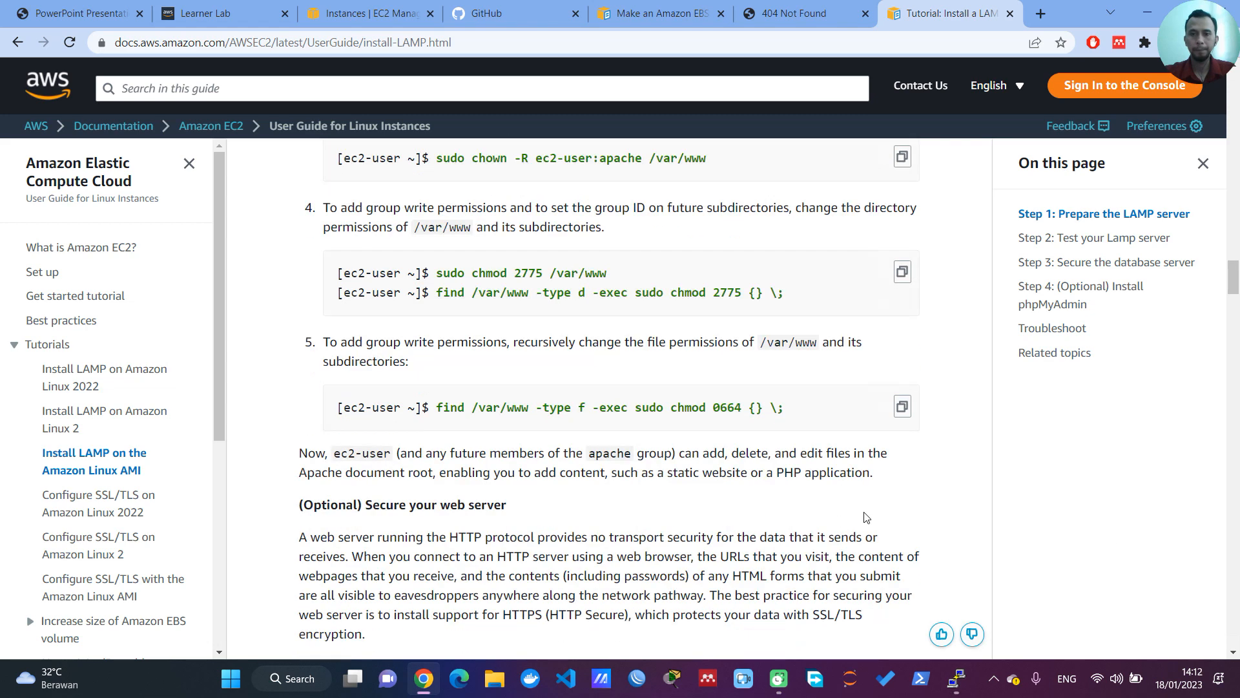
pyautogui.click(902, 406)
pyautogui.click(956, 684)
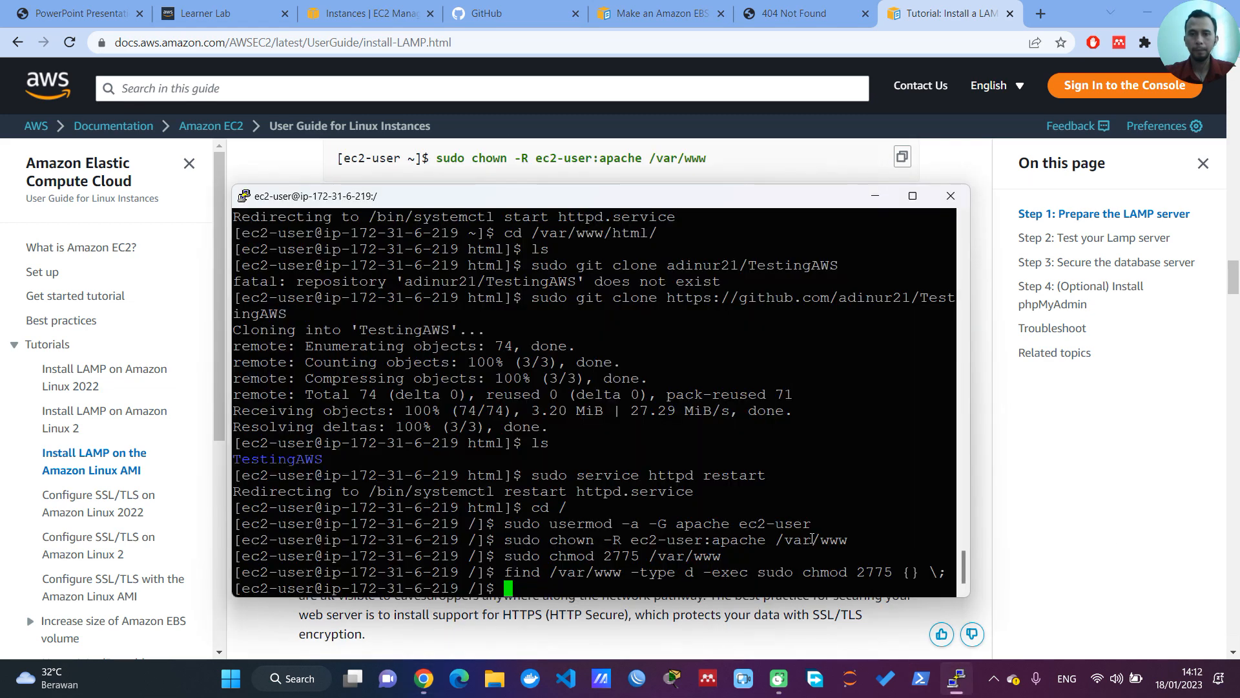
pyautogui.rightClick(716, 558)
pyautogui.press('Return')
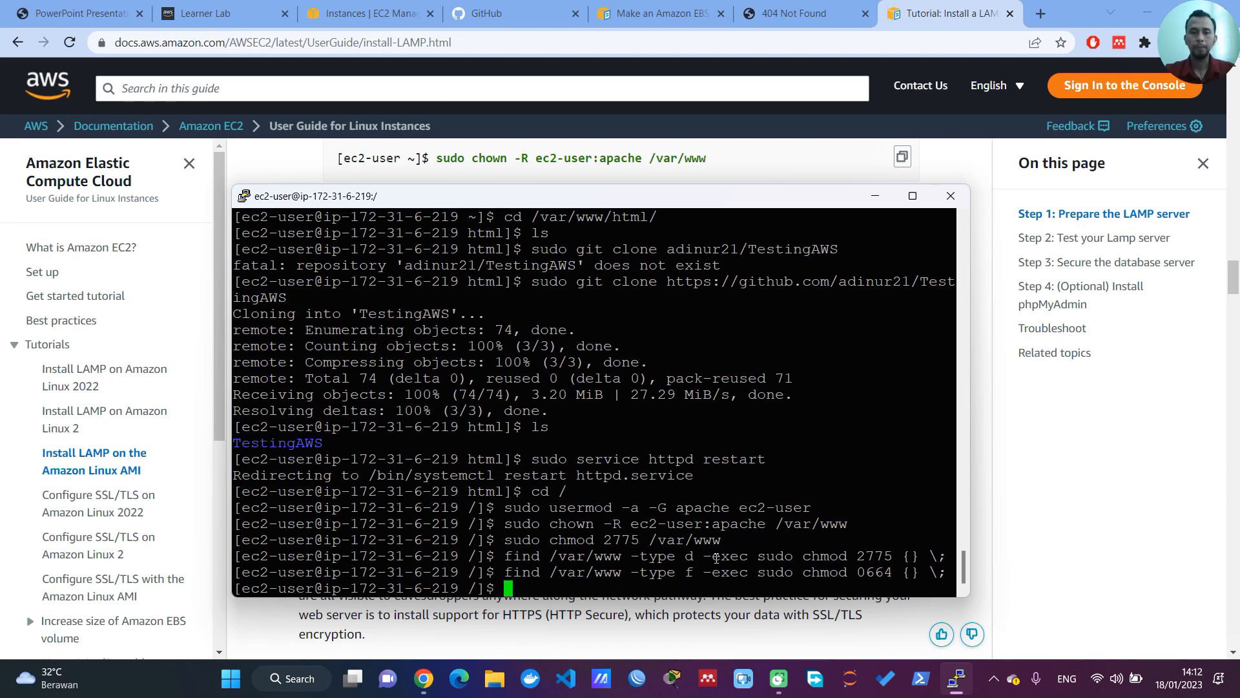
pyautogui.hotkey('ctrl', 'l')
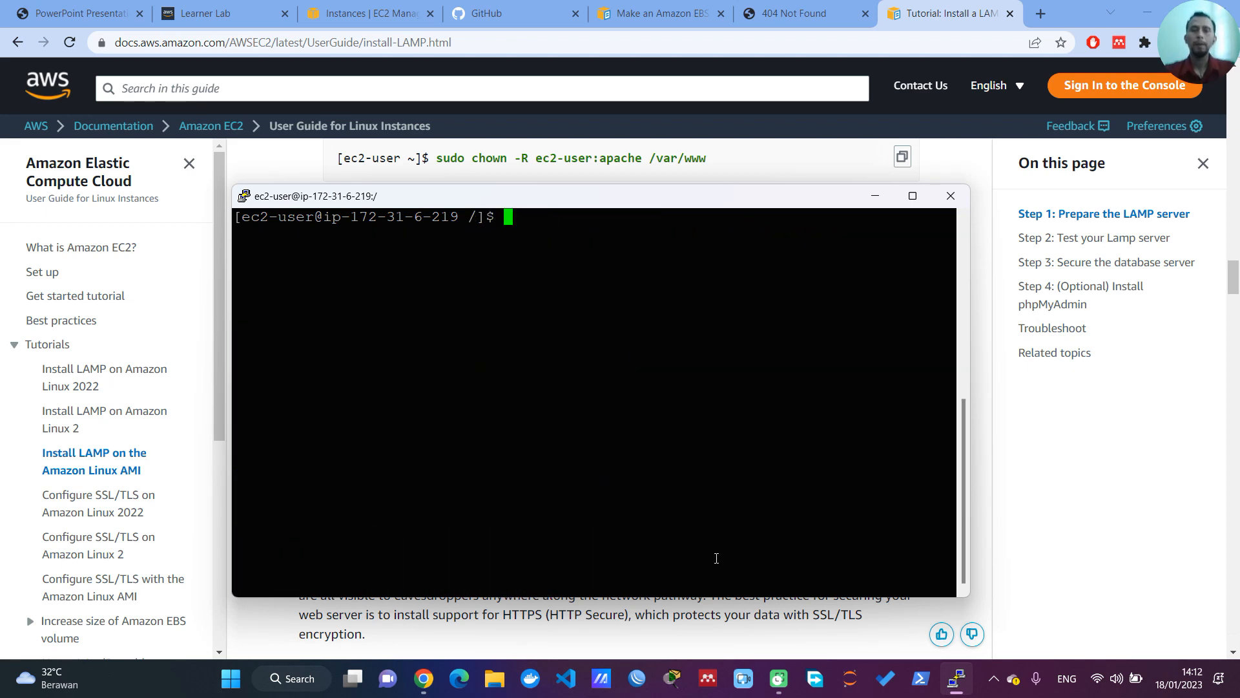
# Step: Switch to Chrome, close the 404 Not Found tab, check the EC2 Instances page, and open 18.213.110.22 in a new tab
pyautogui.click(756, 14)
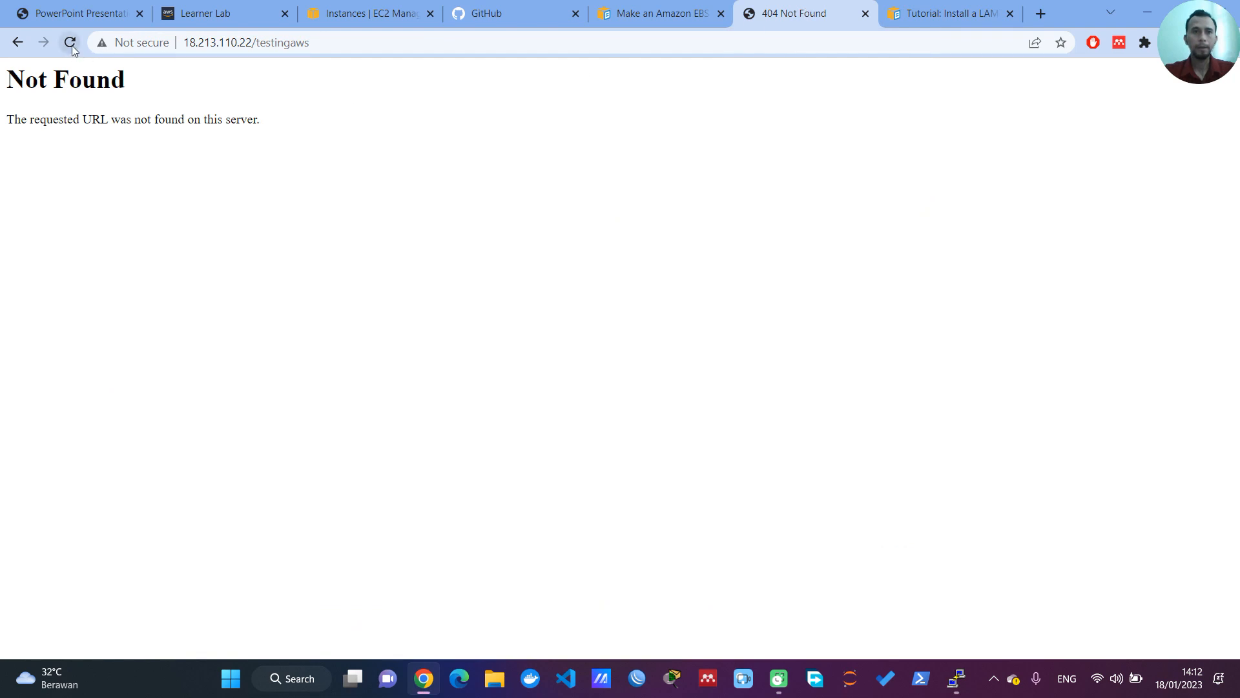
pyautogui.click(865, 13)
pyautogui.click(647, 11)
pyautogui.scroll(15, 552, 248)
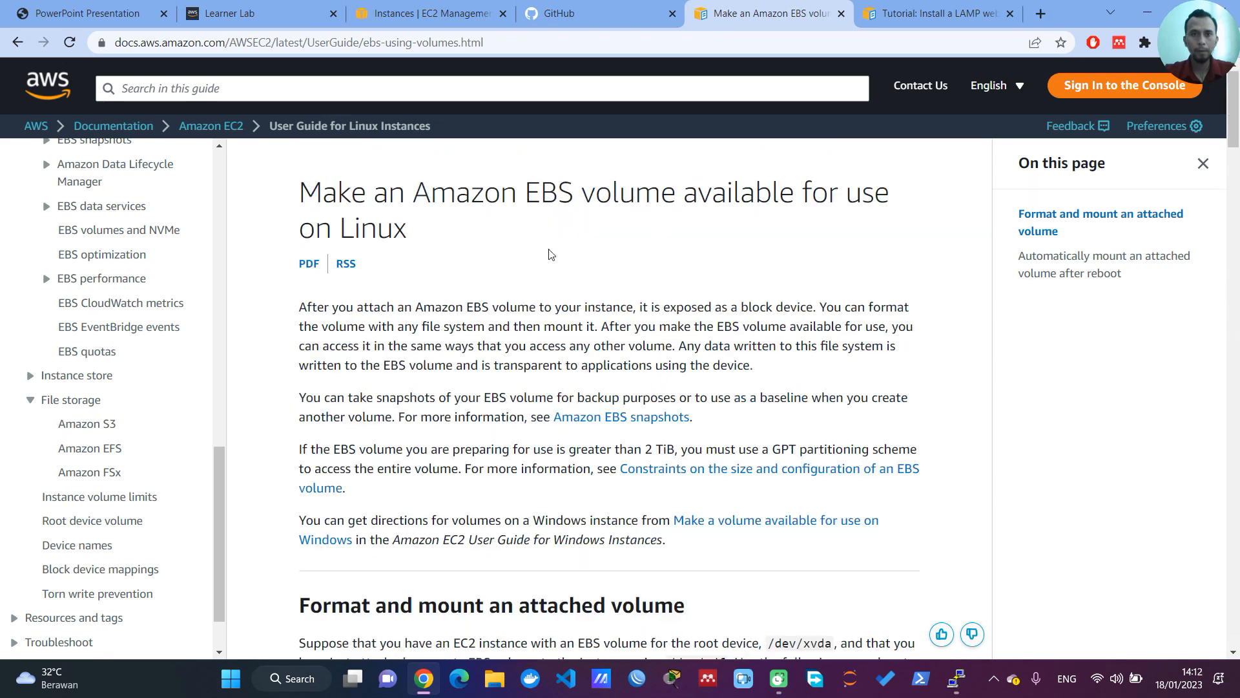
pyautogui.click(430, 14)
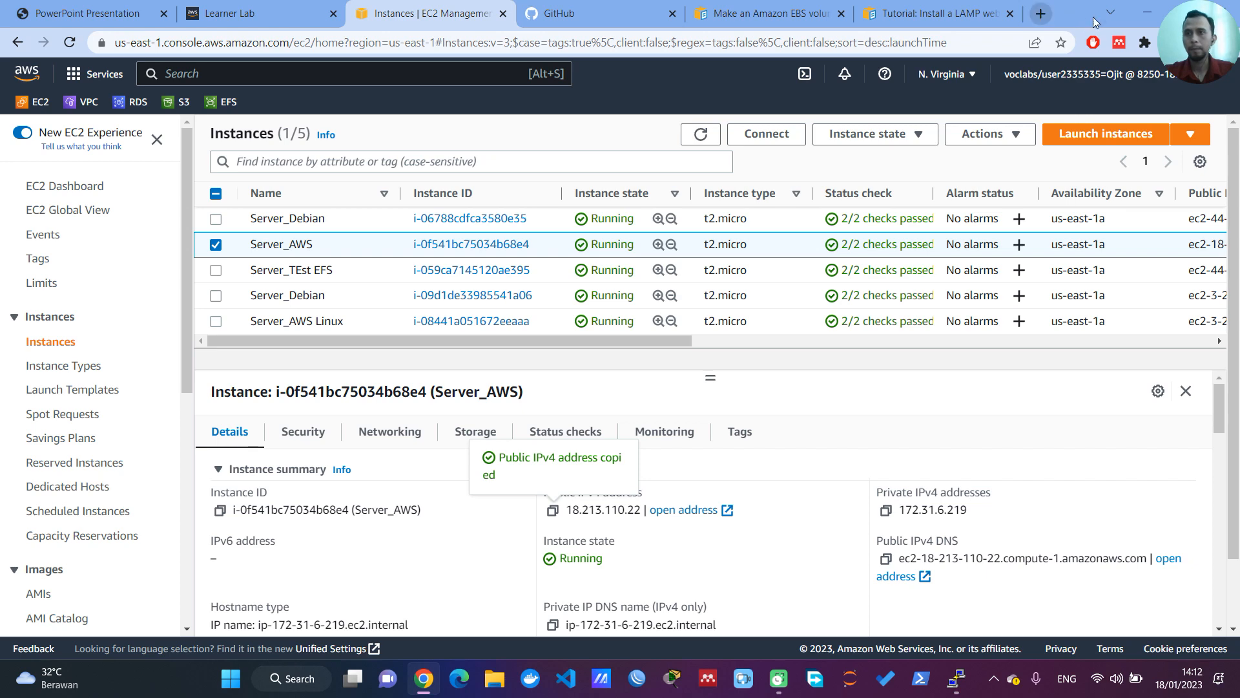
pyautogui.click(1041, 13)
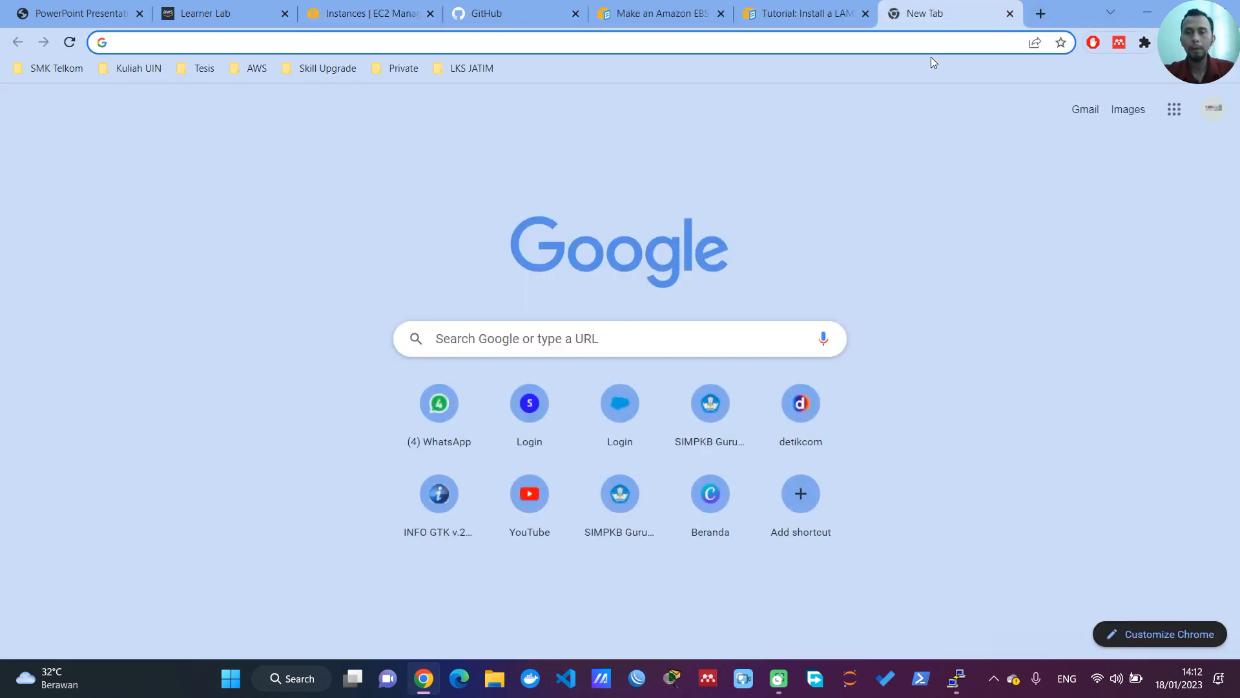
pyautogui.hotkey('ctrl', 'v')
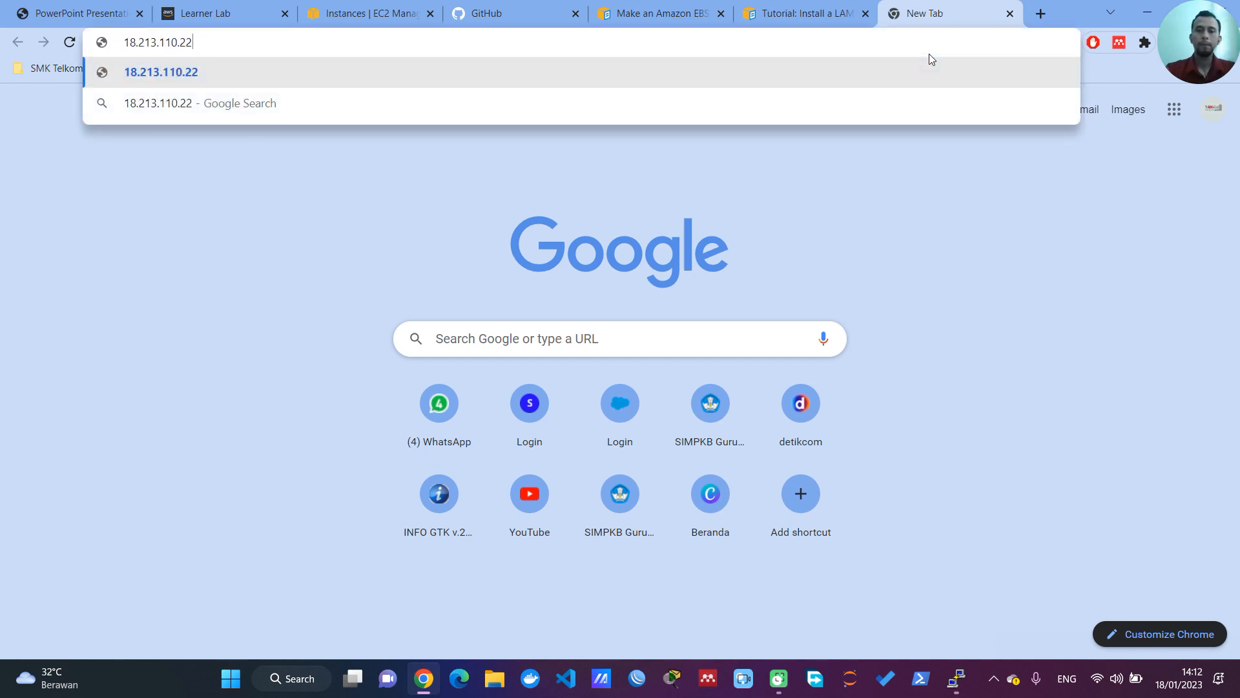
pyautogui.press('Return')
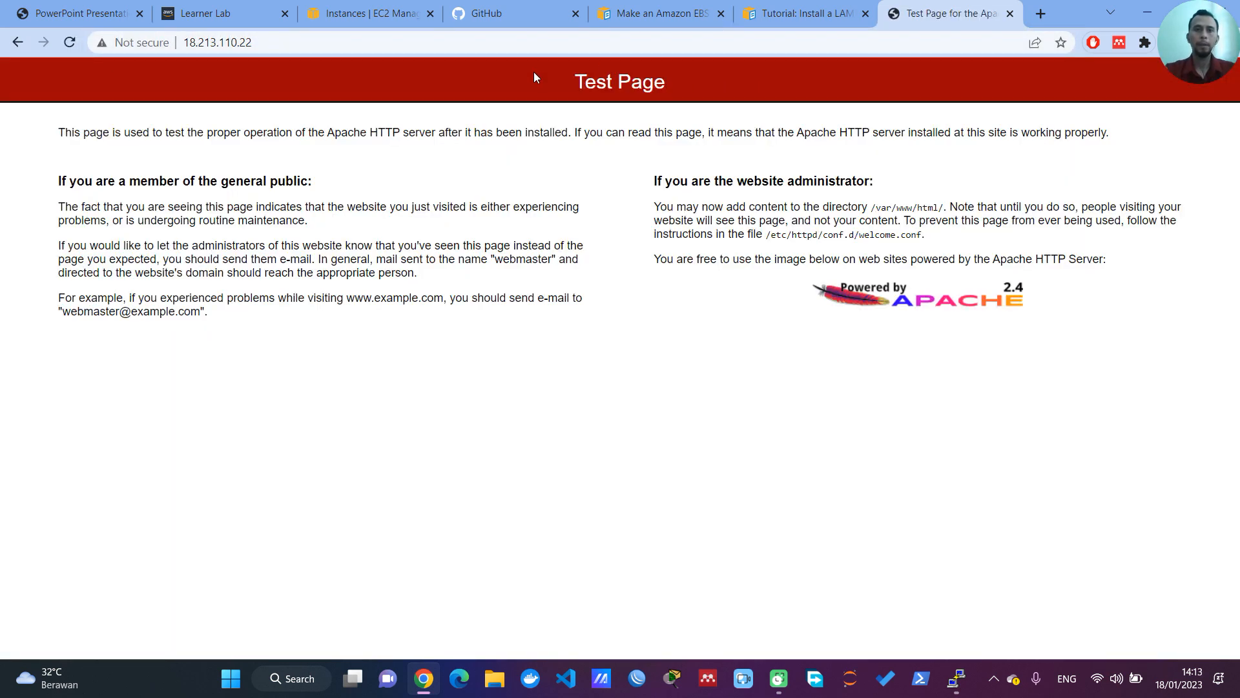
# Step: Load 18.213.110.22/TestingAWS, matching the capitalization of the cloned folder's name
pyautogui.click(534, 44)
pyautogui.click(533, 44)
pyautogui.write('/TEst')
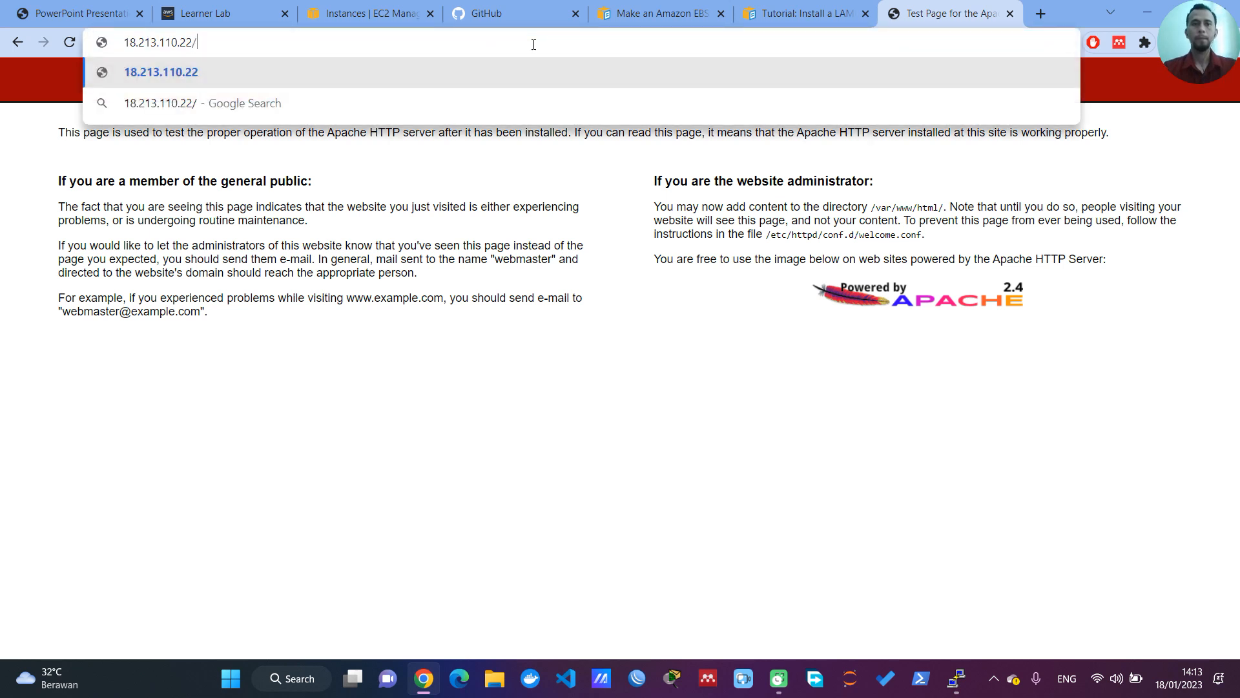
pyautogui.press('BackSpace')
pyautogui.press('BackSpace')
pyautogui.press('BackSpace')
pyautogui.write('estingAWS')
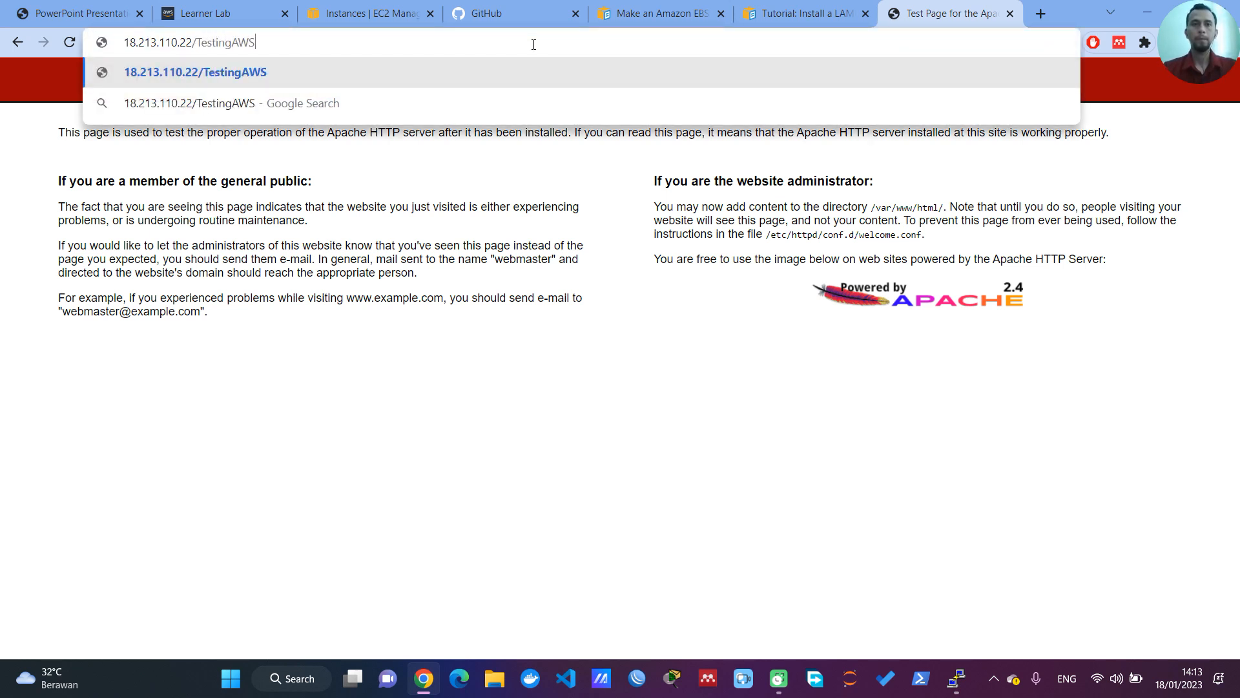
pyautogui.press('Return')
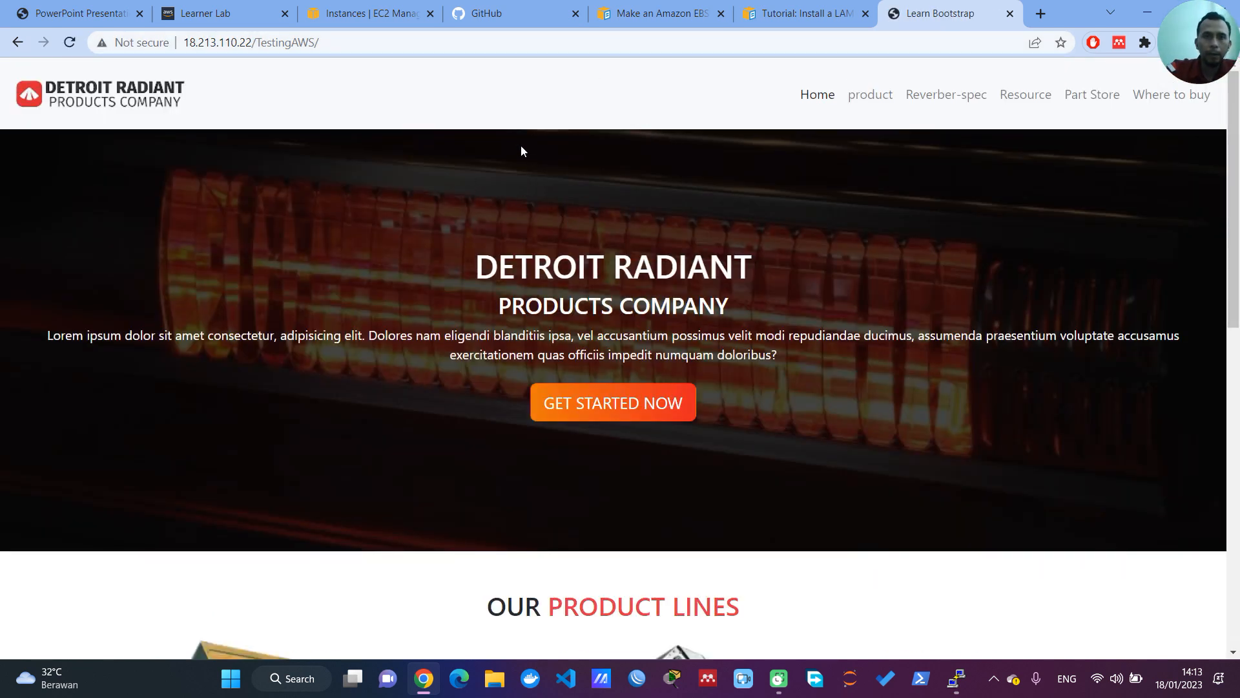
# Step: Review the KETENTUAN list in the project PDF, from the two-instance requirement through the EBS name tags
pyautogui.click(97, 14)
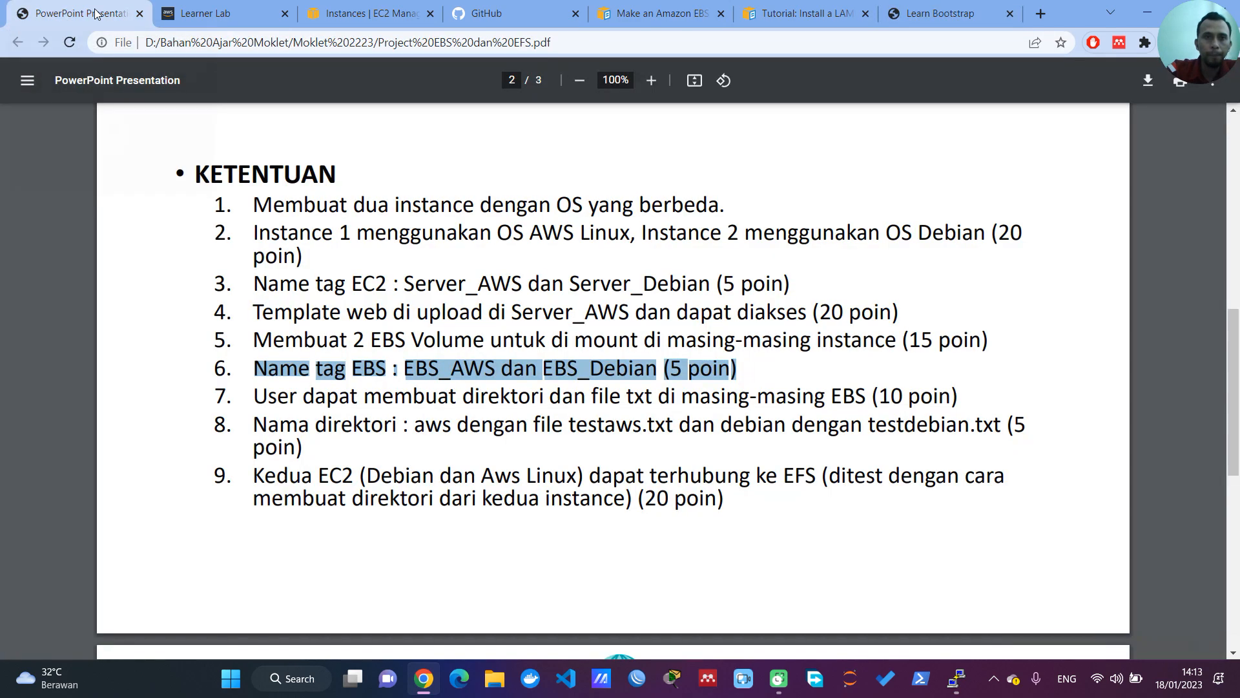
pyautogui.moveTo(254, 204); pyautogui.dragTo(384, 234)
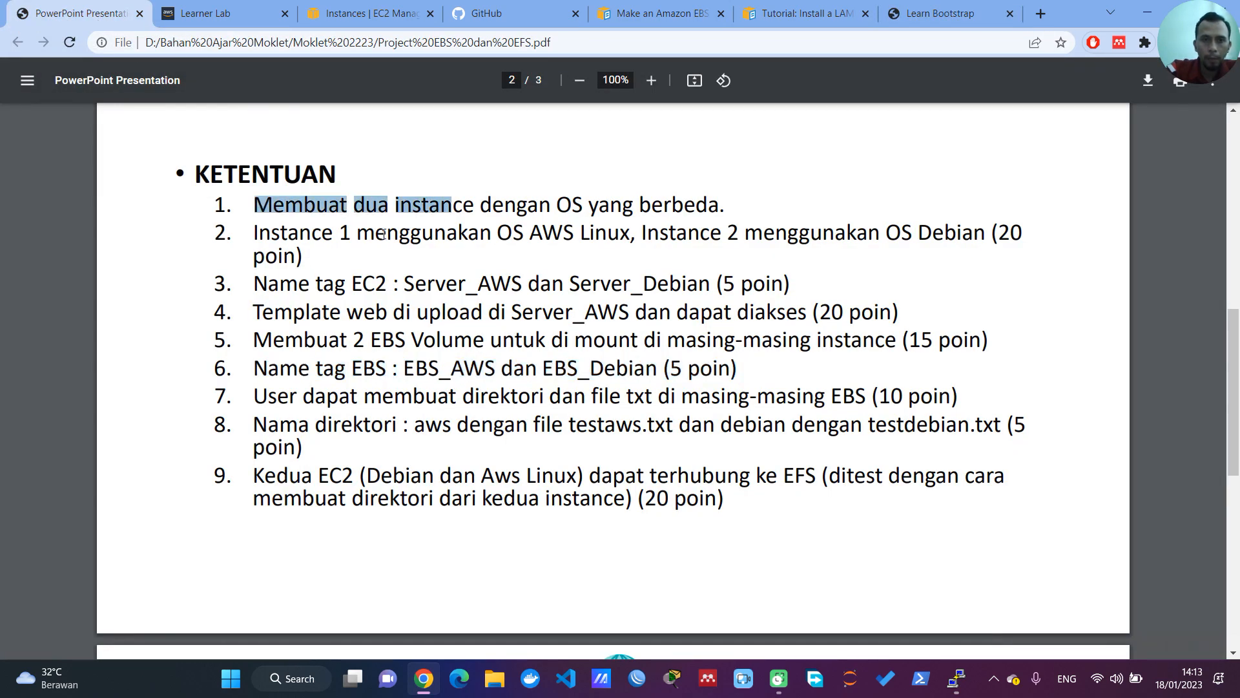
pyautogui.moveTo(301, 237); pyautogui.dragTo(411, 235)
pyautogui.moveTo(299, 284); pyautogui.dragTo(407, 284)
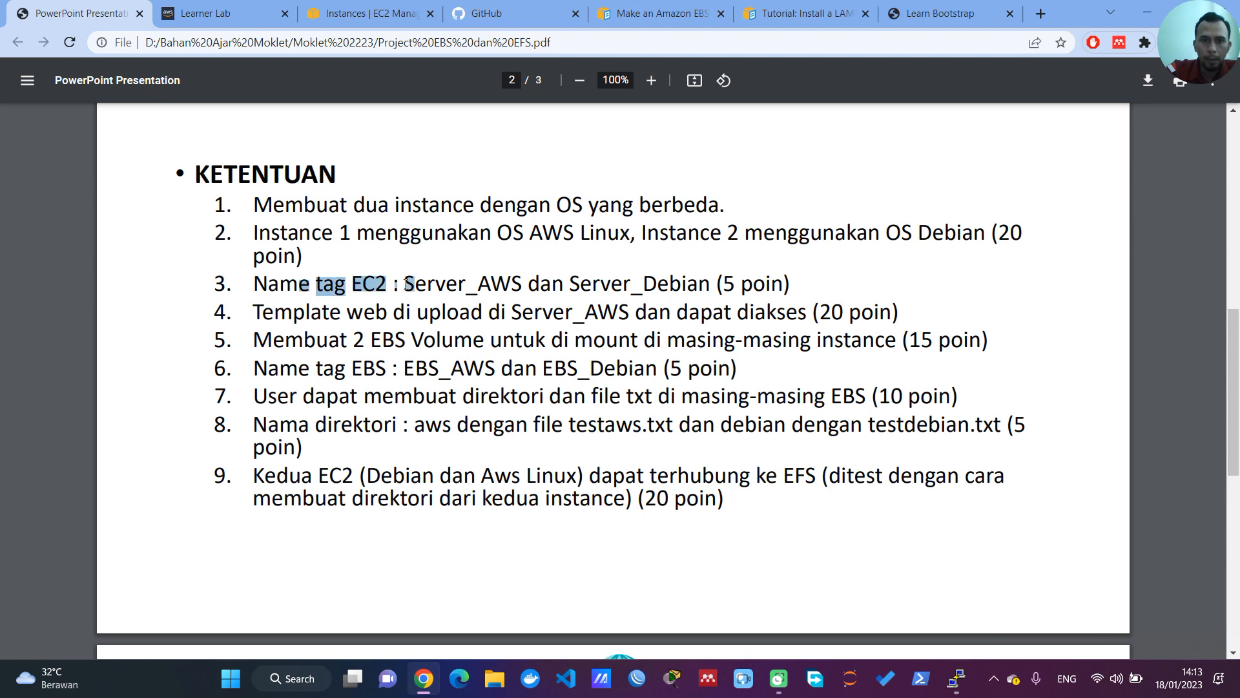
pyautogui.moveTo(295, 312); pyautogui.dragTo(423, 317)
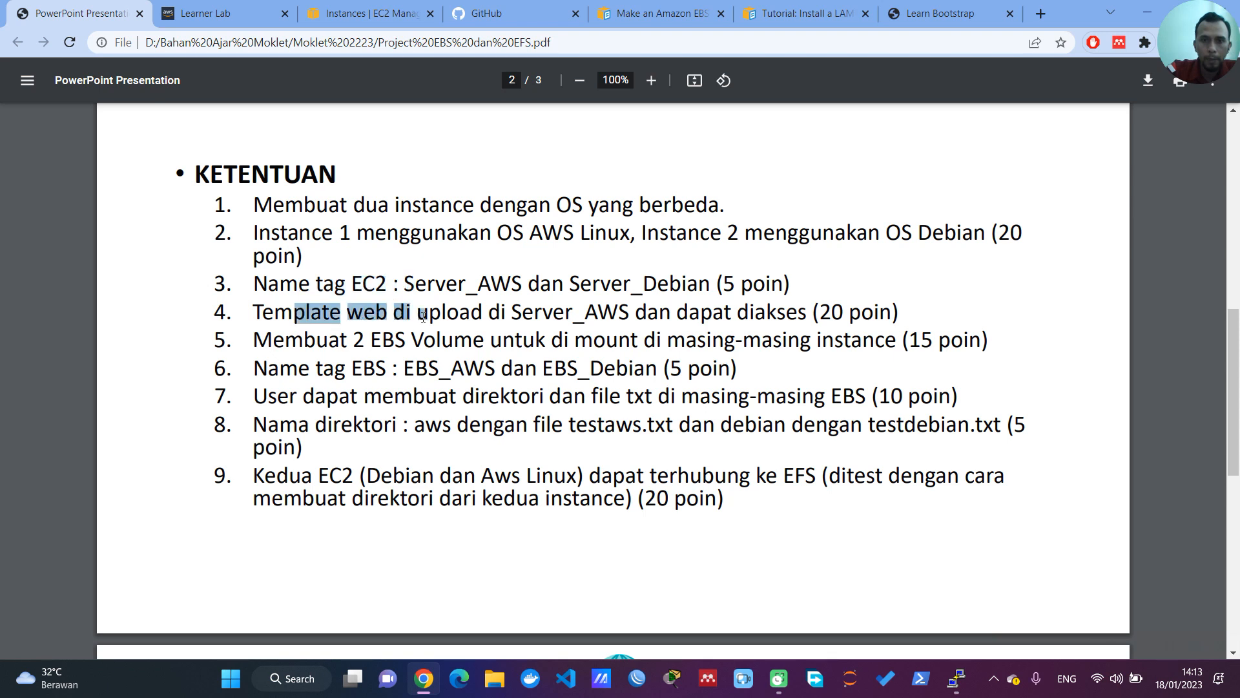
pyautogui.click(357, 342)
pyautogui.moveTo(357, 342); pyautogui.dragTo(440, 367)
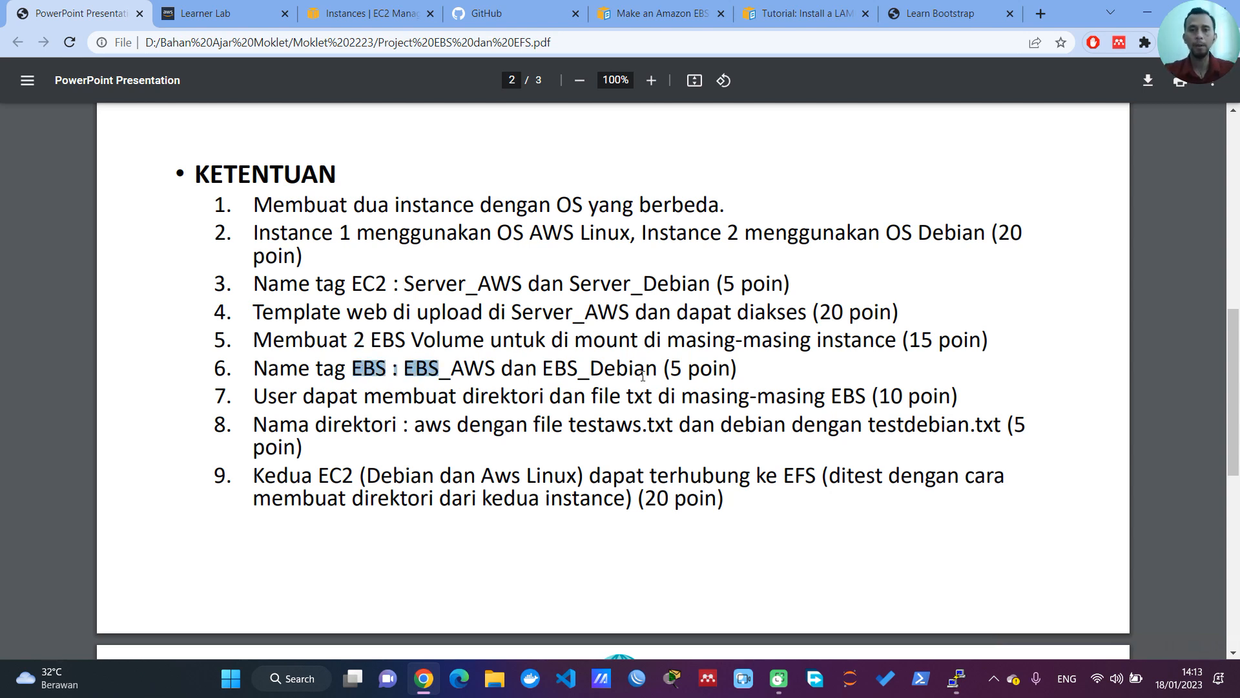
# Step: Switch to PuTTY and list the mounted file systems with df -h
pyautogui.click(956, 686)
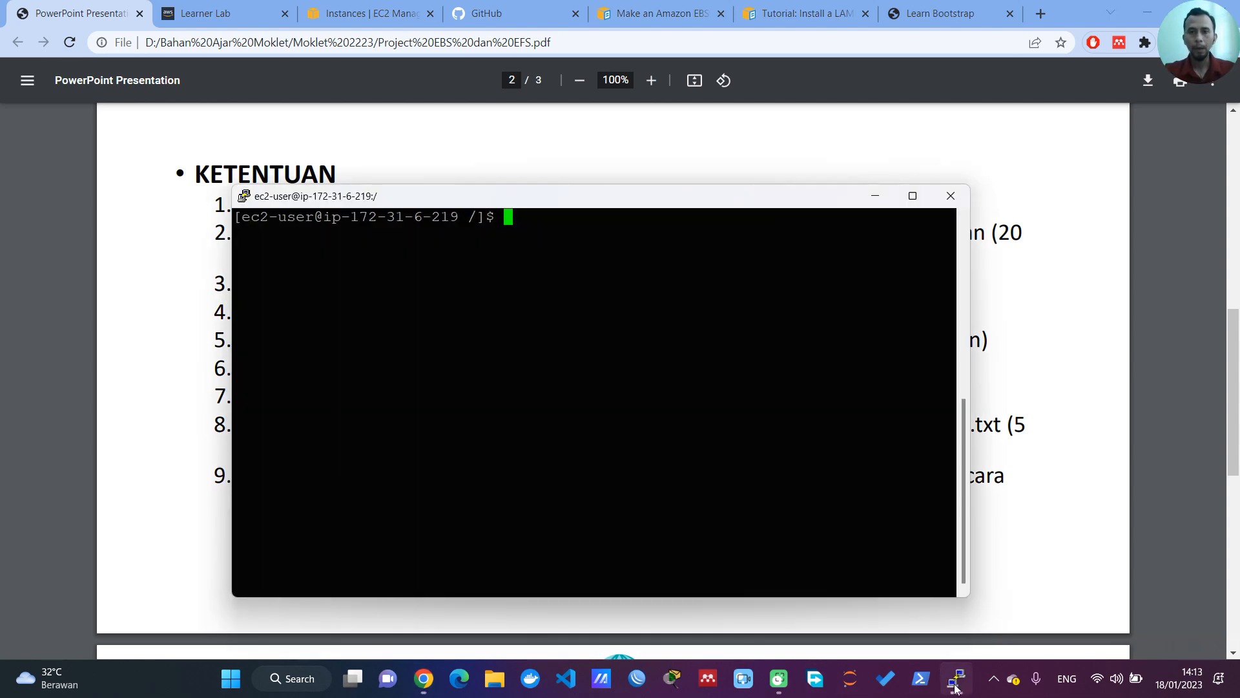
pyautogui.moveTo(668, 206); pyautogui.dragTo(920, 221)
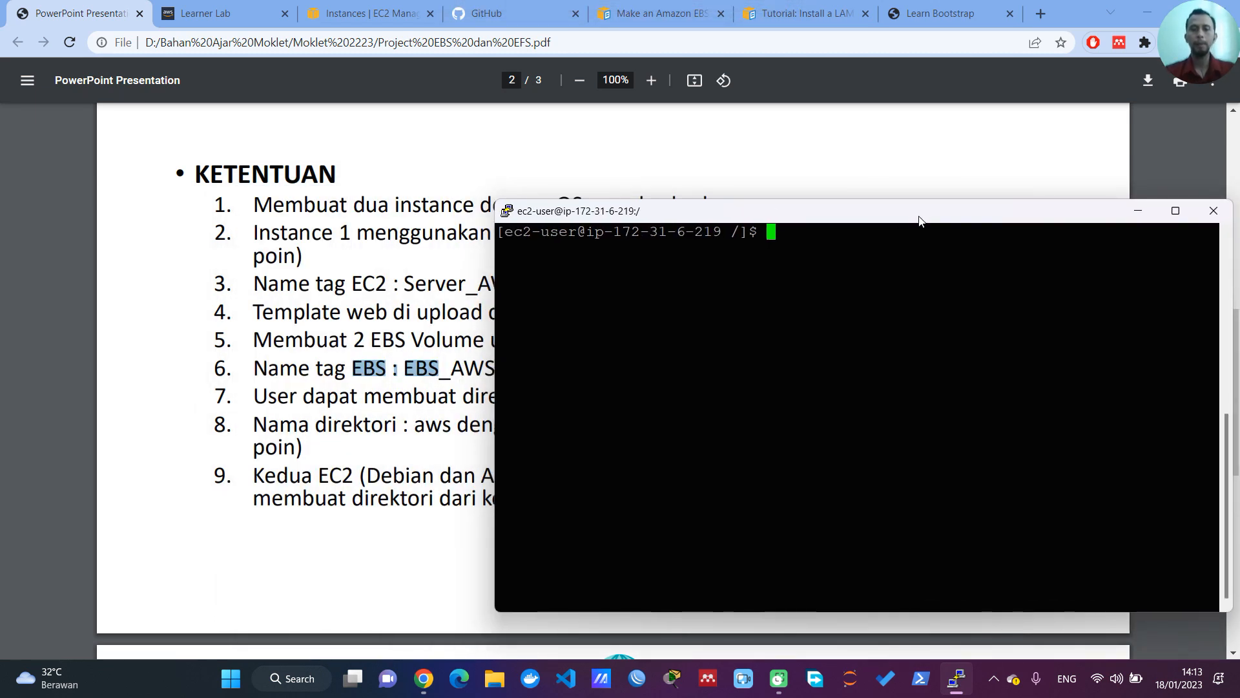
pyautogui.write('df -h')
pyautogui.press('Return')
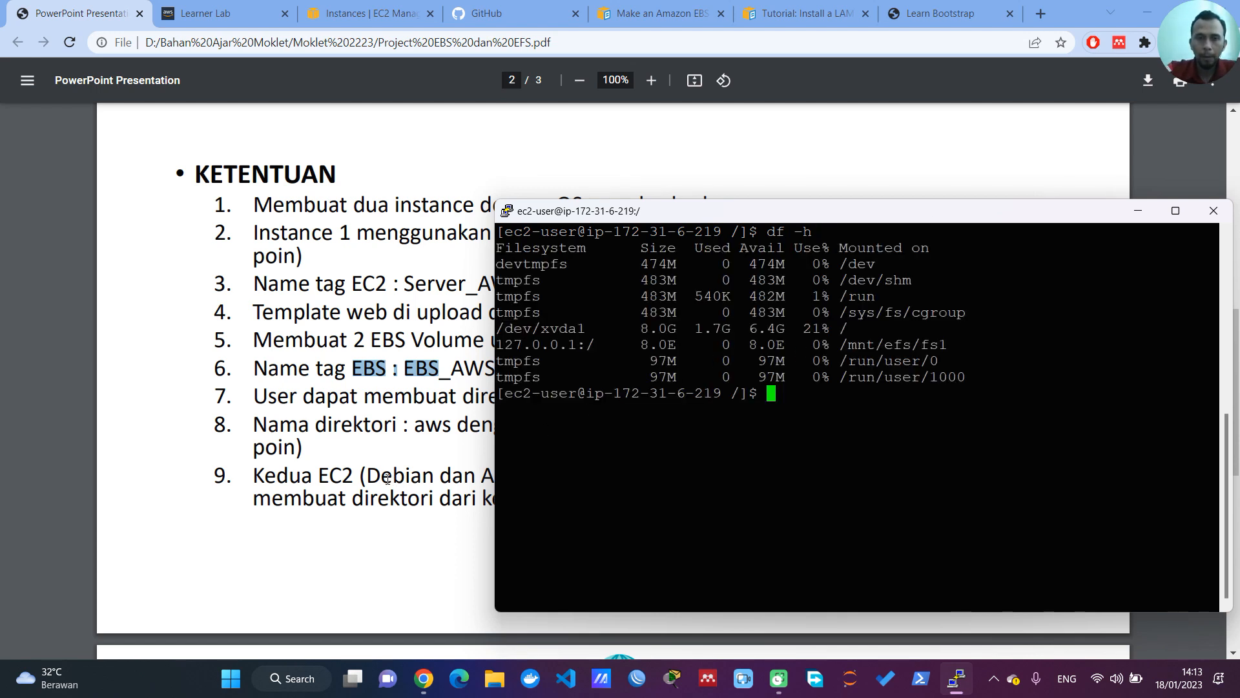
# Step: List the block devices with lsblk and mark the unmounted 1G disk
pyautogui.moveTo(700, 217); pyautogui.dragTo(804, 195)
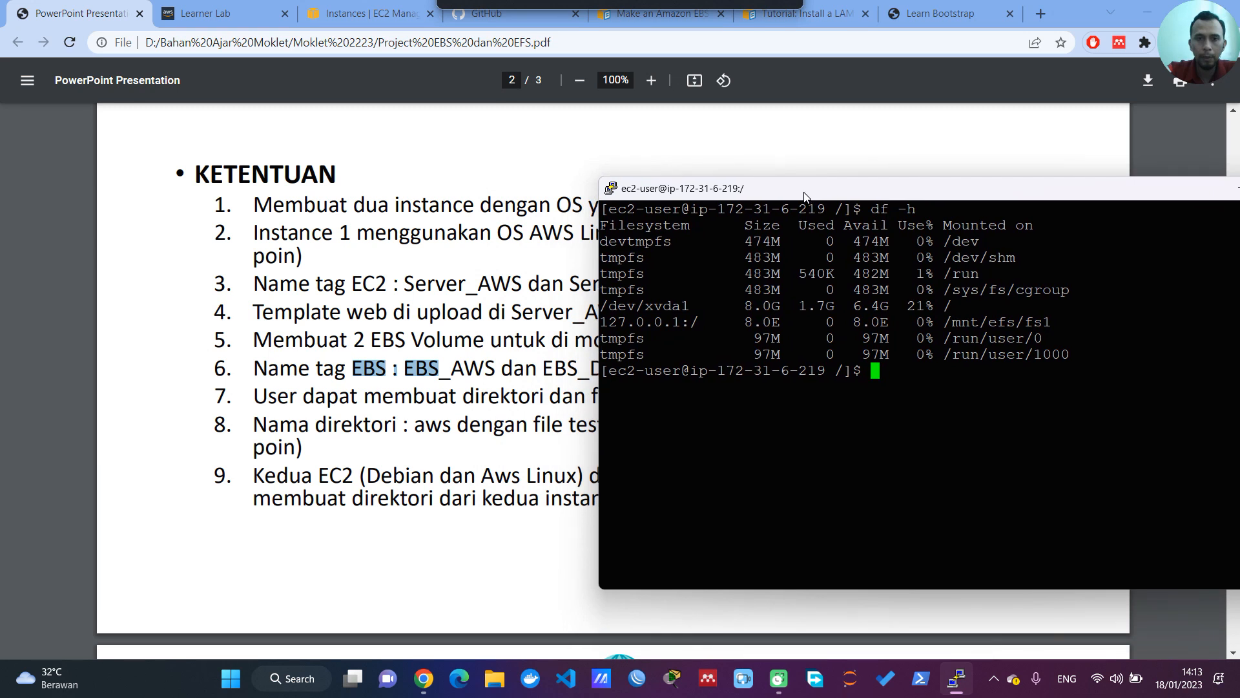
pyautogui.write('lslbk')
pyautogui.press('Return')
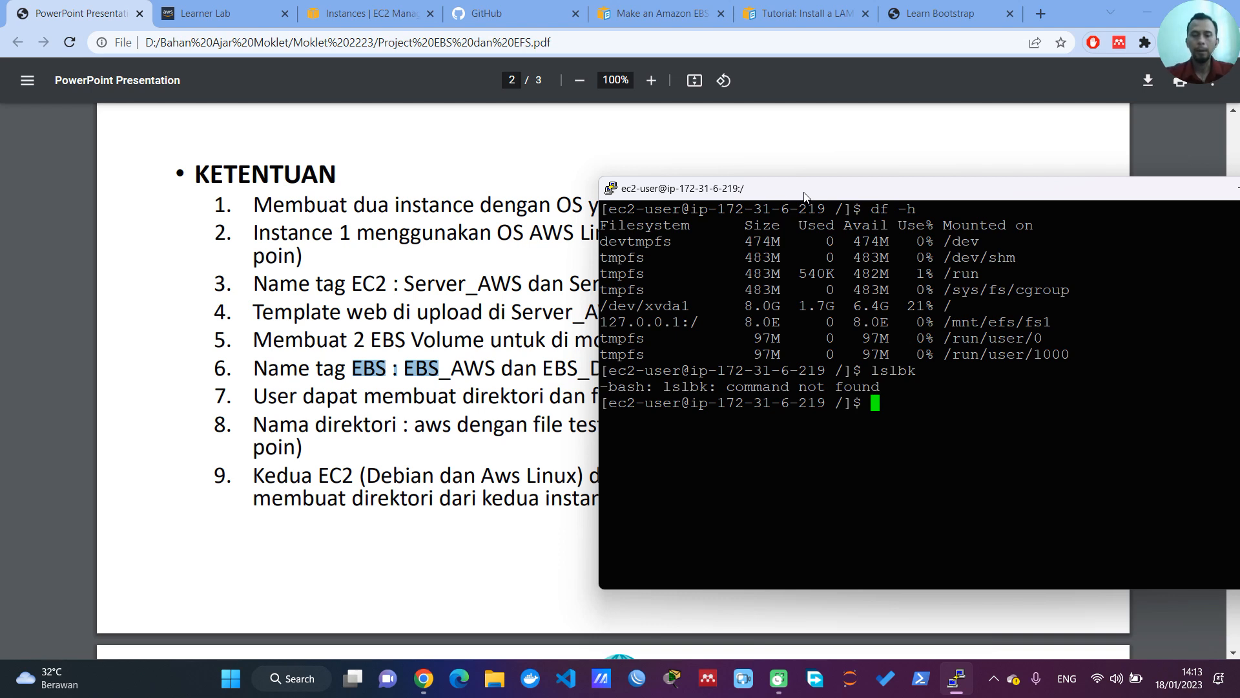
pyautogui.write('lsblk')
pyautogui.press('Return')
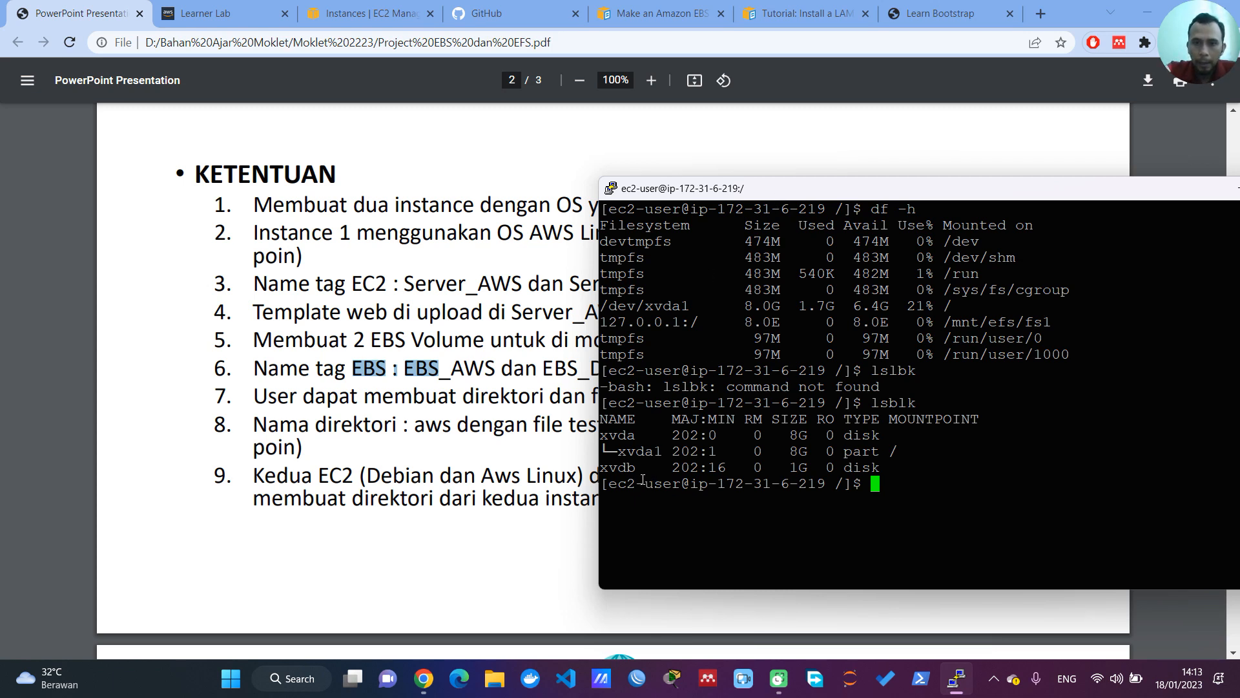
pyautogui.moveTo(643, 472); pyautogui.dragTo(613, 472)
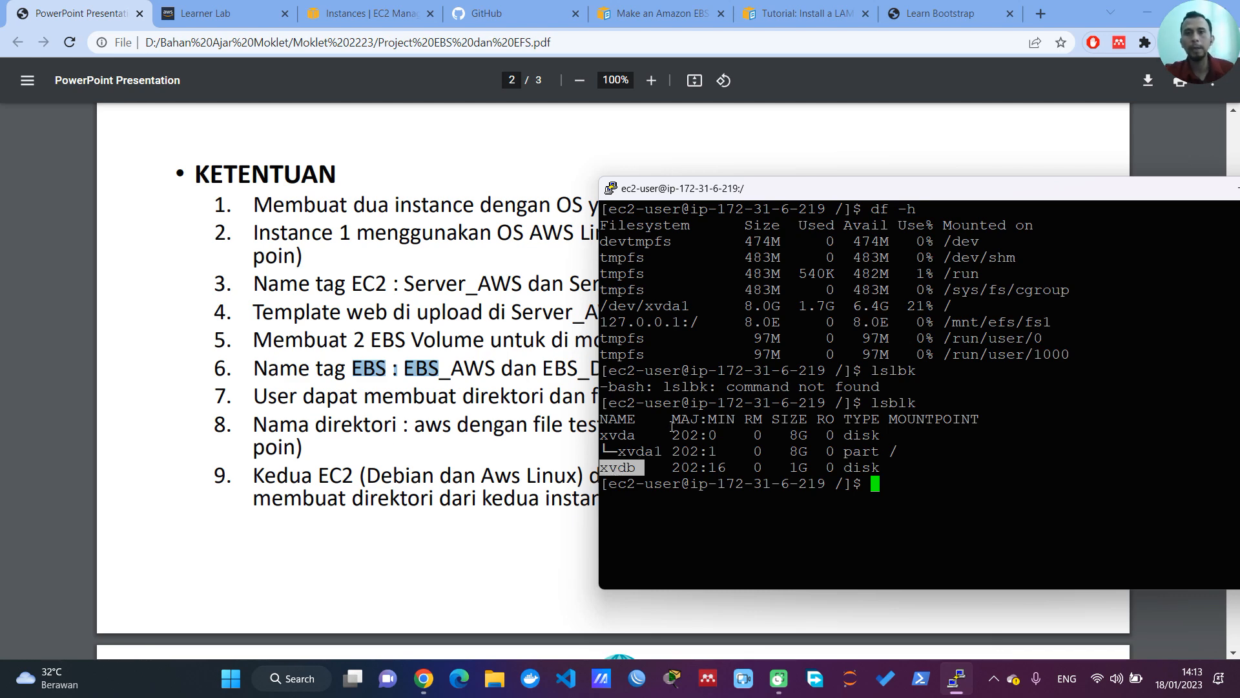
# Step: Switch to the Amazon EBS volume guide in Chrome and copy the sudo mkfs -t xfs command from step 4
pyautogui.click(661, 12)
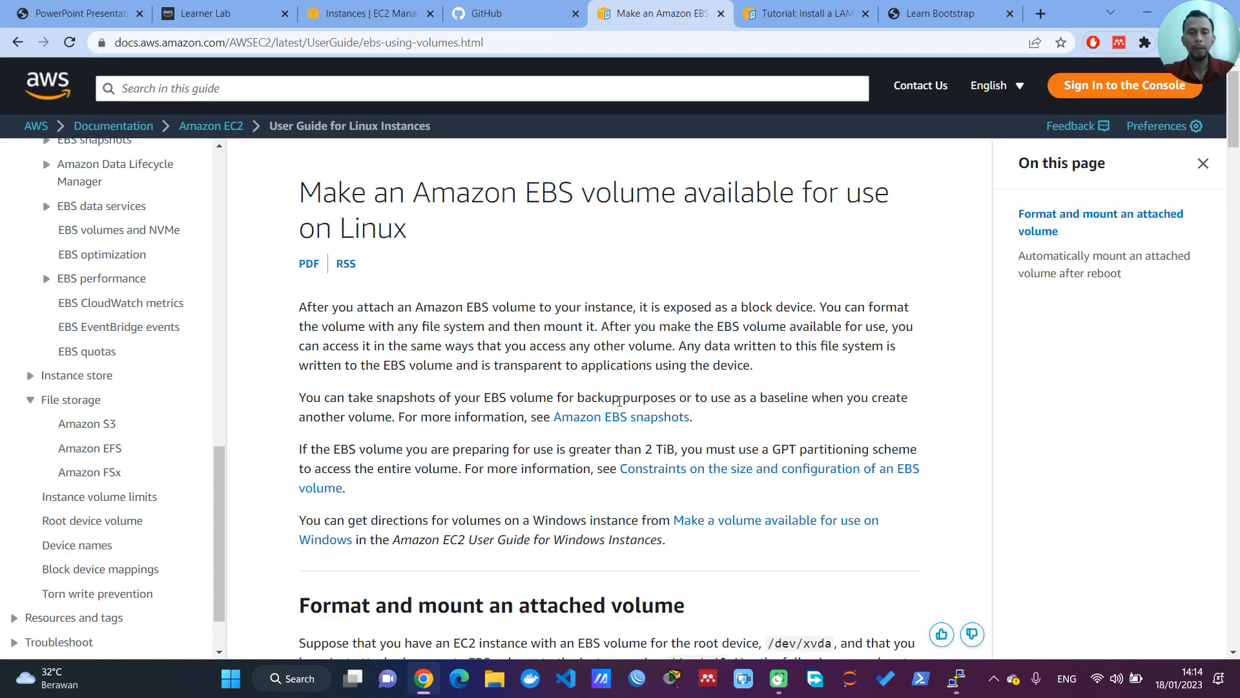
pyautogui.scroll(-6, 619, 401)
pyautogui.scroll(-3, 617, 394)
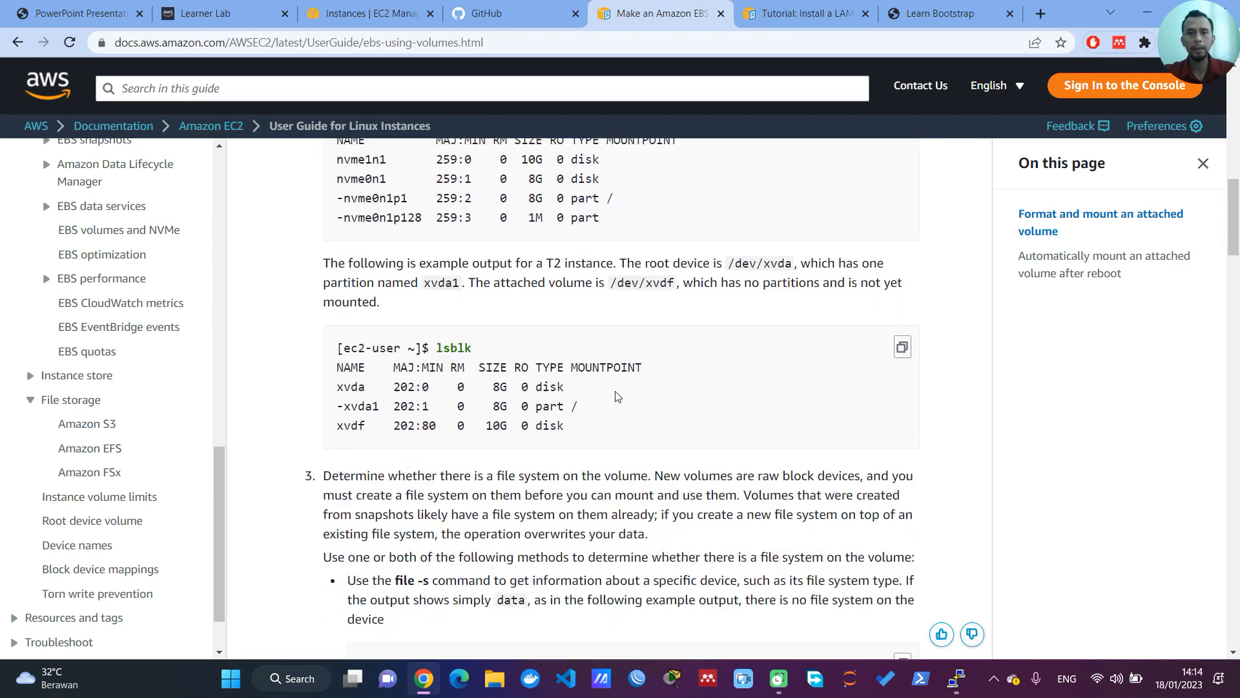
pyautogui.scroll(-8, 618, 395)
pyautogui.scroll(-12, 619, 395)
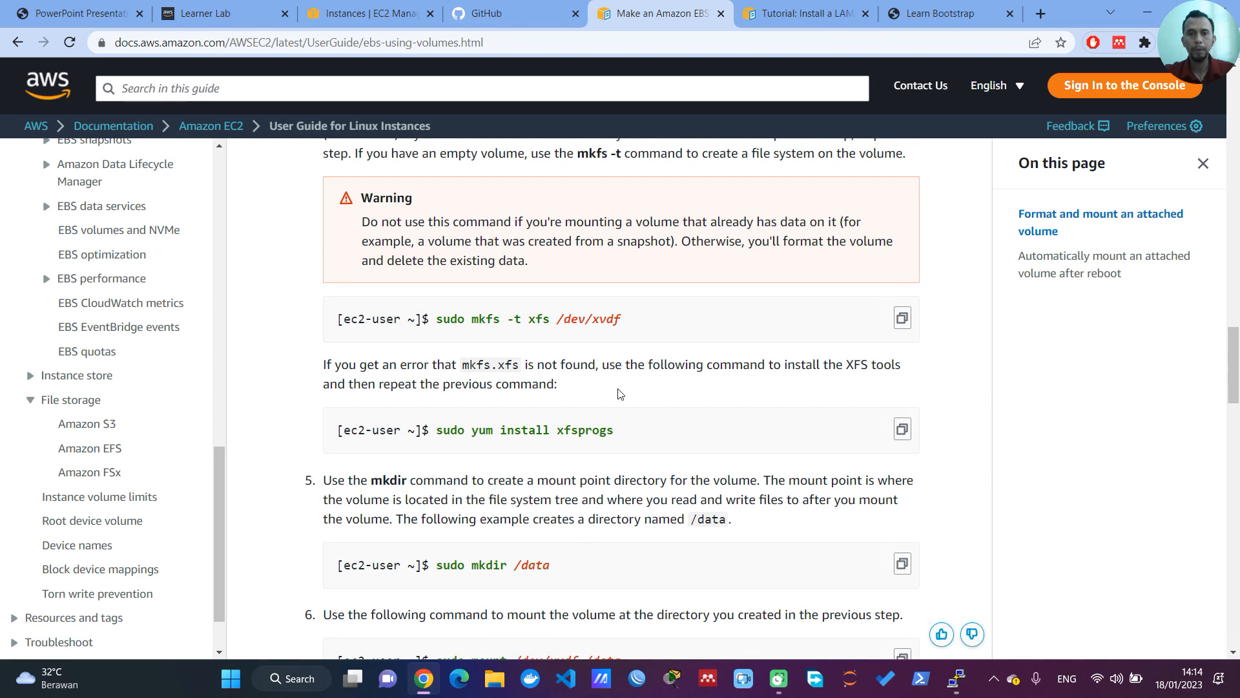
pyautogui.scroll(-2, 529, 349)
pyautogui.scroll(2, 529, 350)
pyautogui.scroll(1, 798, 324)
pyautogui.scroll(3, 798, 324)
pyautogui.scroll(-2, 799, 324)
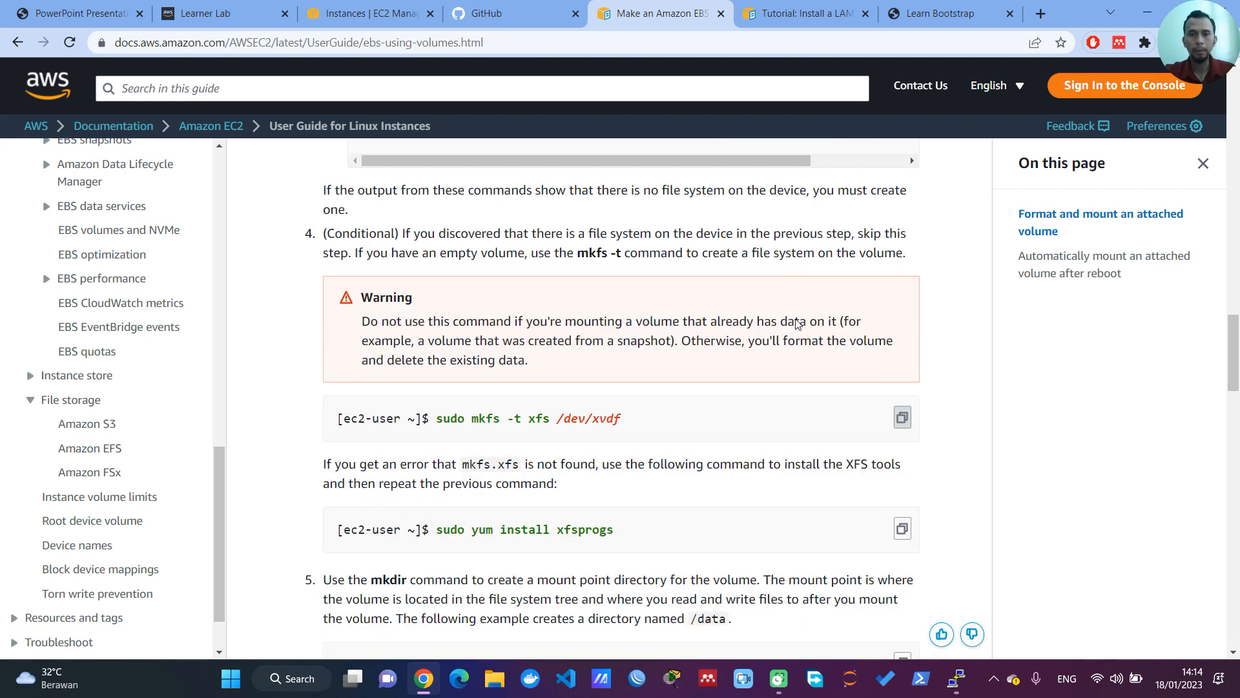
pyautogui.scroll(-2, 798, 324)
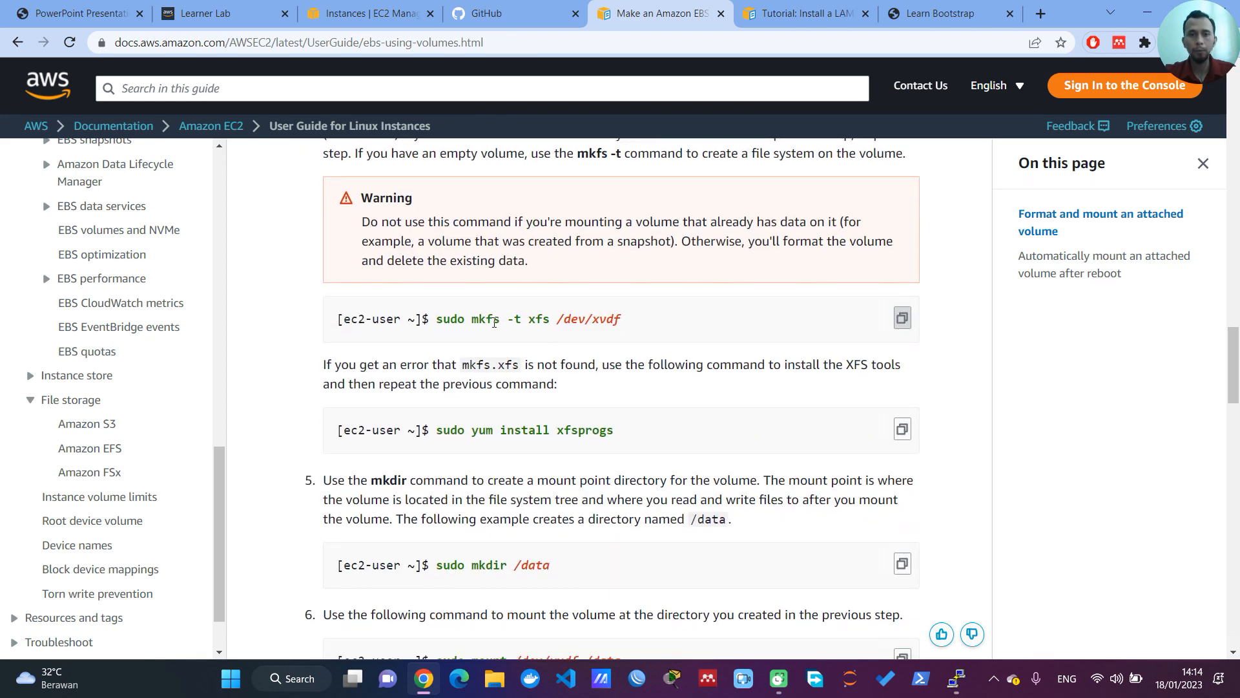
# Step: Paste the format command in PuTTY and run it as sudo mkfs -t xfs /dev/xvdb
pyautogui.click(955, 678)
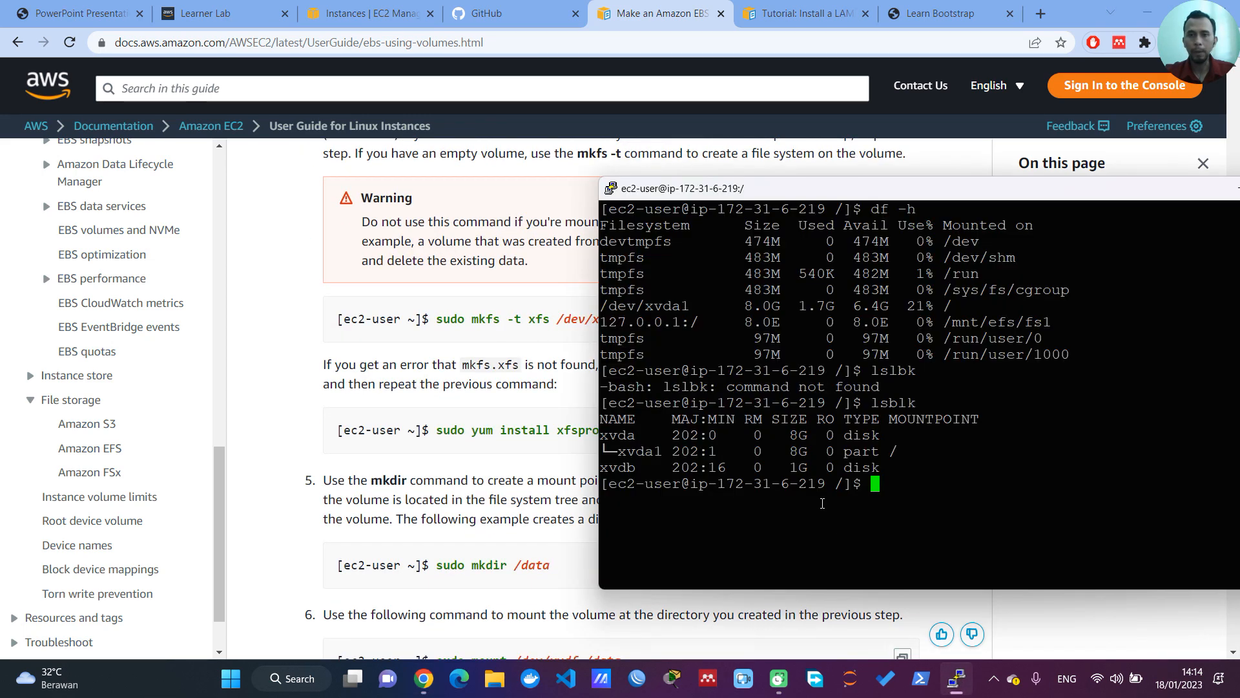
pyautogui.rightClick(842, 512)
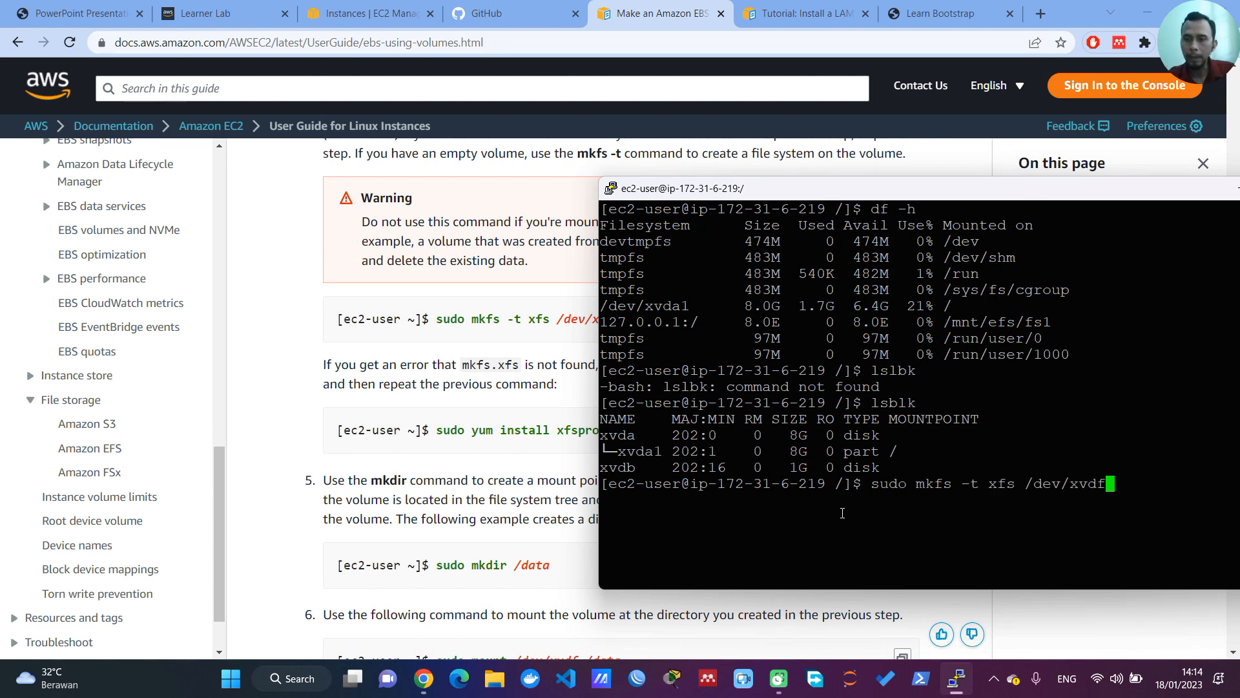
pyautogui.press('BackSpace')
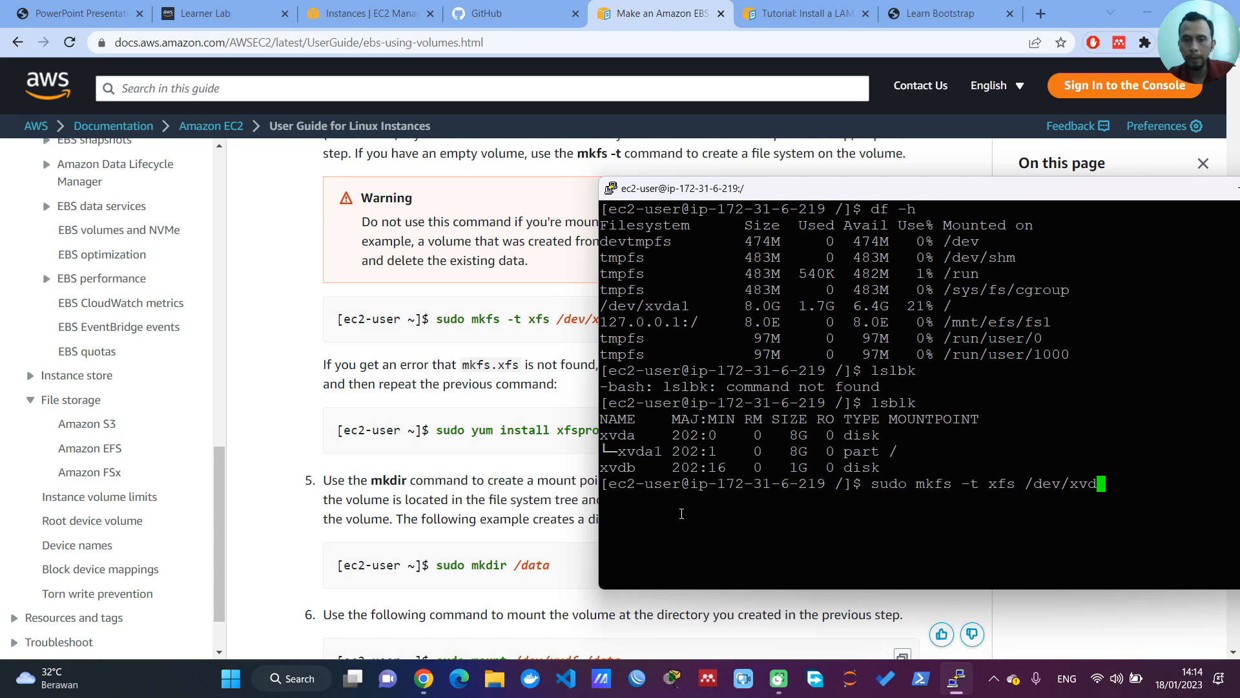
pyautogui.write('b')
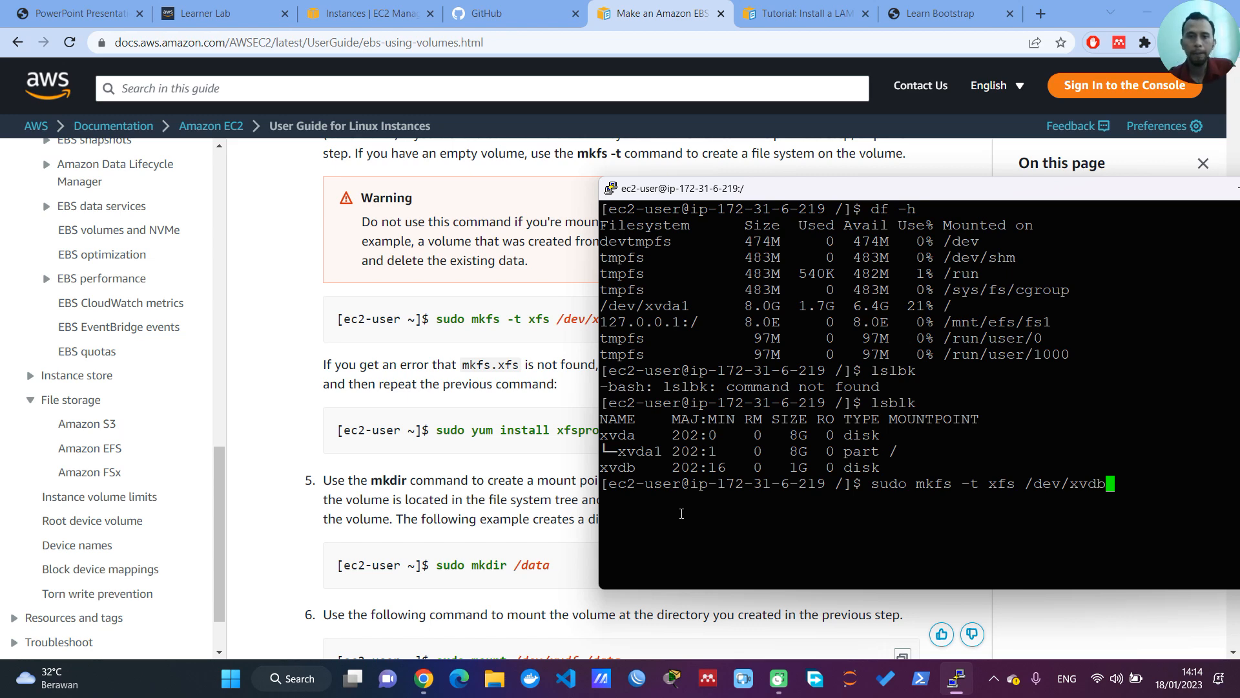
pyautogui.press('Return')
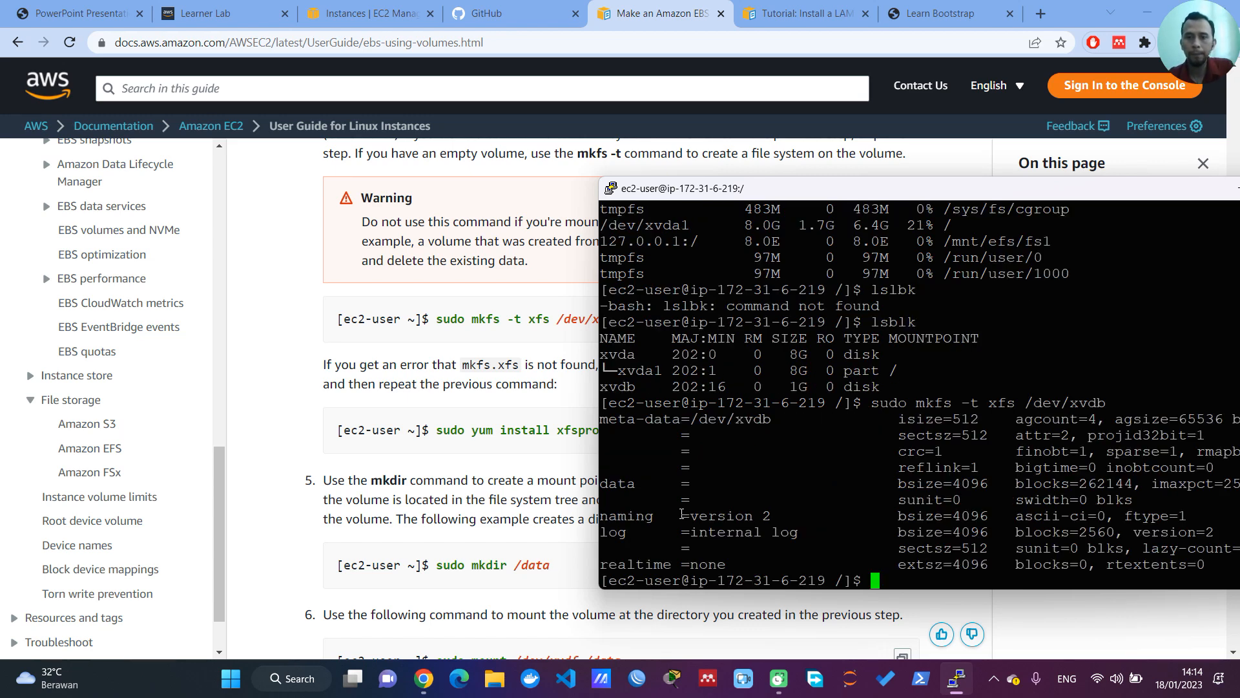
# Step: Copy the mkdir command from the EBS guide and run it in PuTTY as sudo mkdir /aws
pyautogui.moveTo(817, 190); pyautogui.dragTo(847, 184)
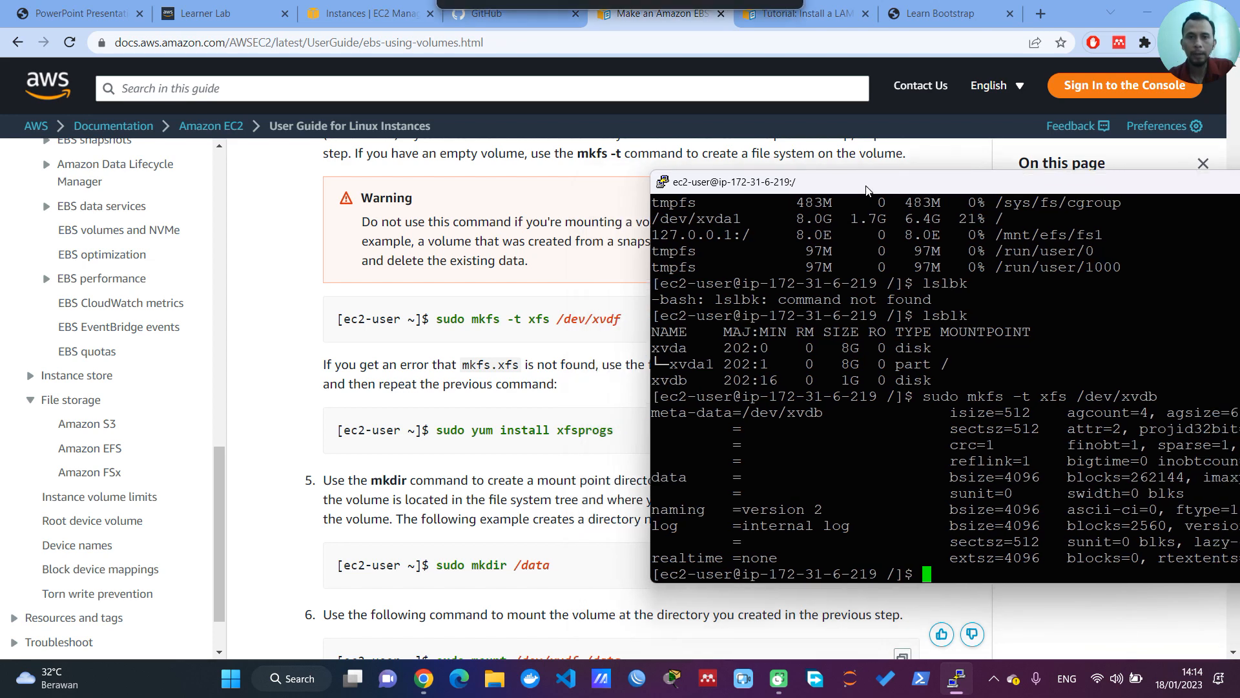
pyautogui.scroll(-1, 534, 577)
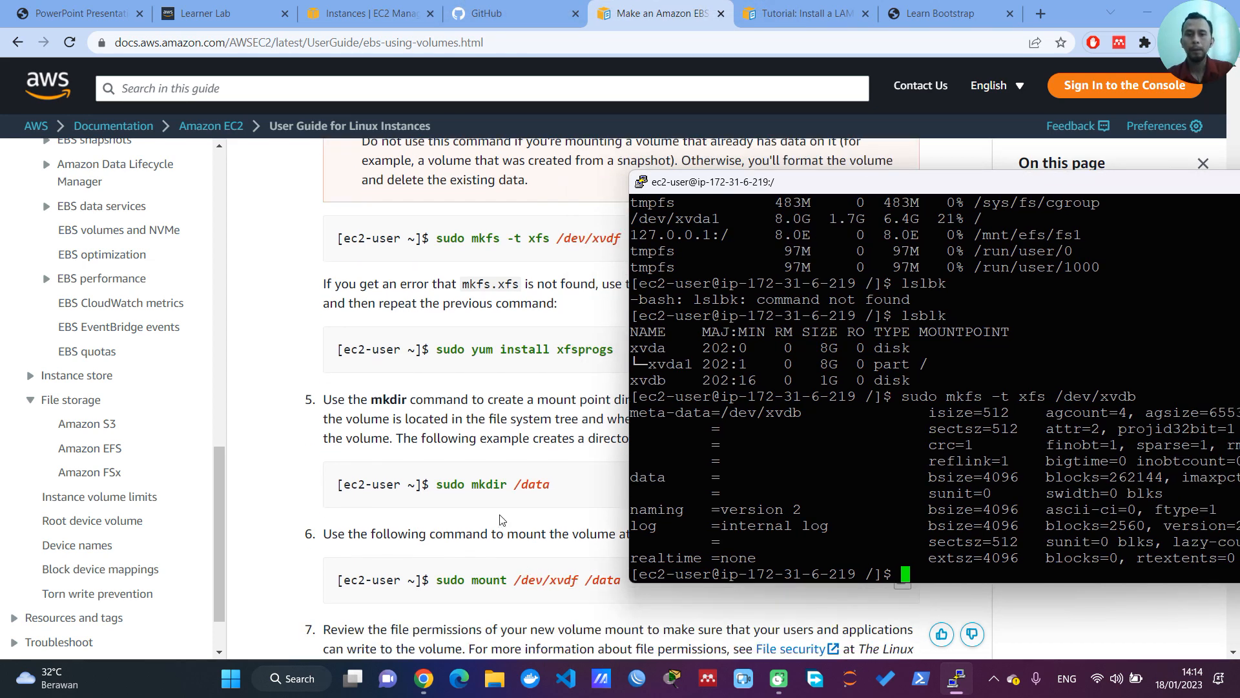
pyautogui.moveTo(438, 486); pyautogui.dragTo(516, 484)
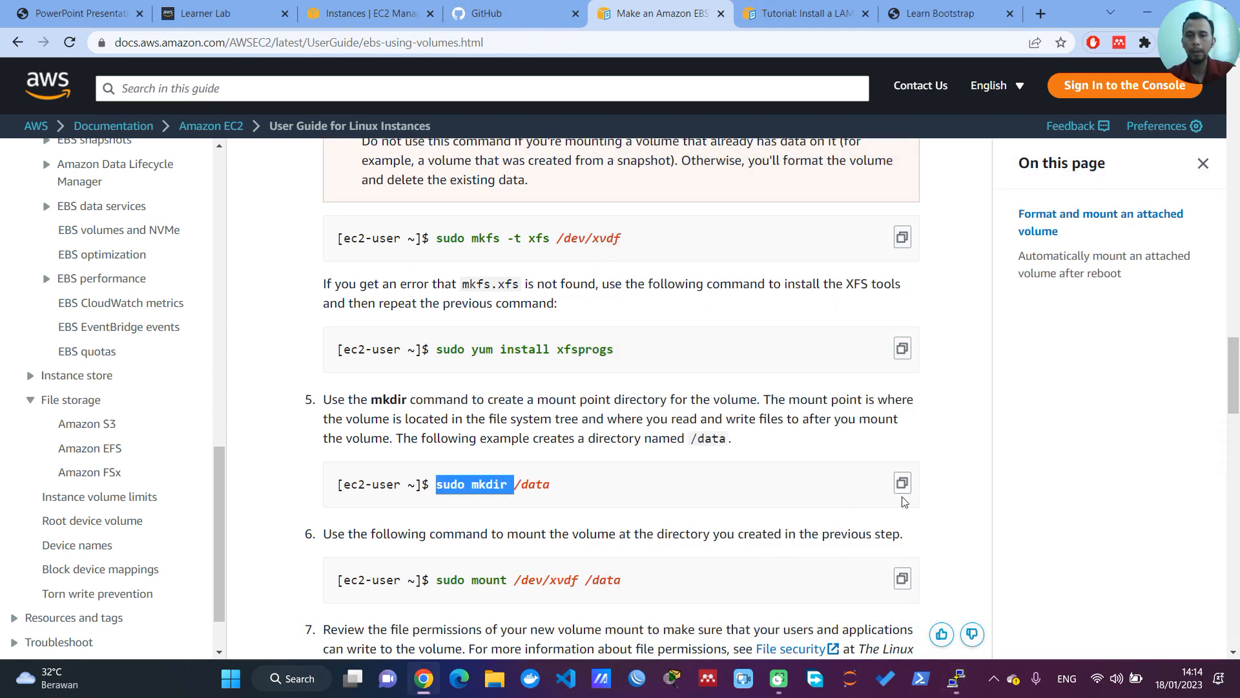
pyautogui.click(955, 683)
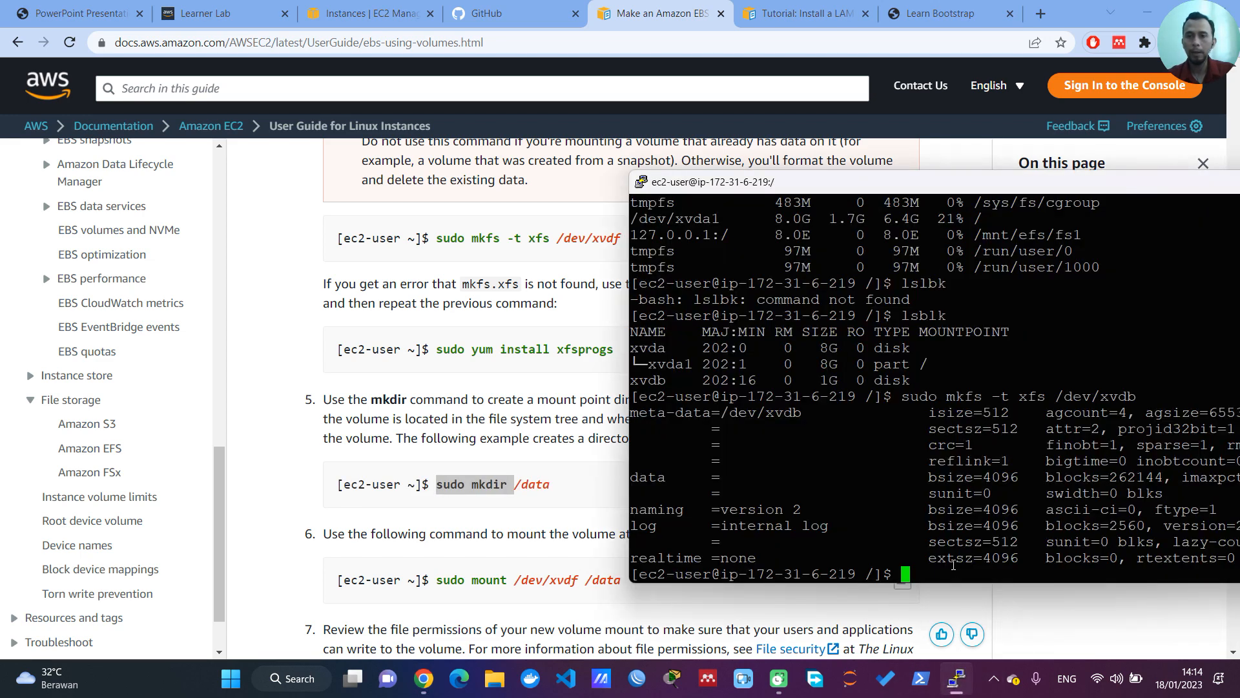
pyautogui.rightClick(949, 560)
pyautogui.press('BackSpace')
pyautogui.press('BackSpace')
pyautogui.press('BackSpace')
pyautogui.press('BackSpace')
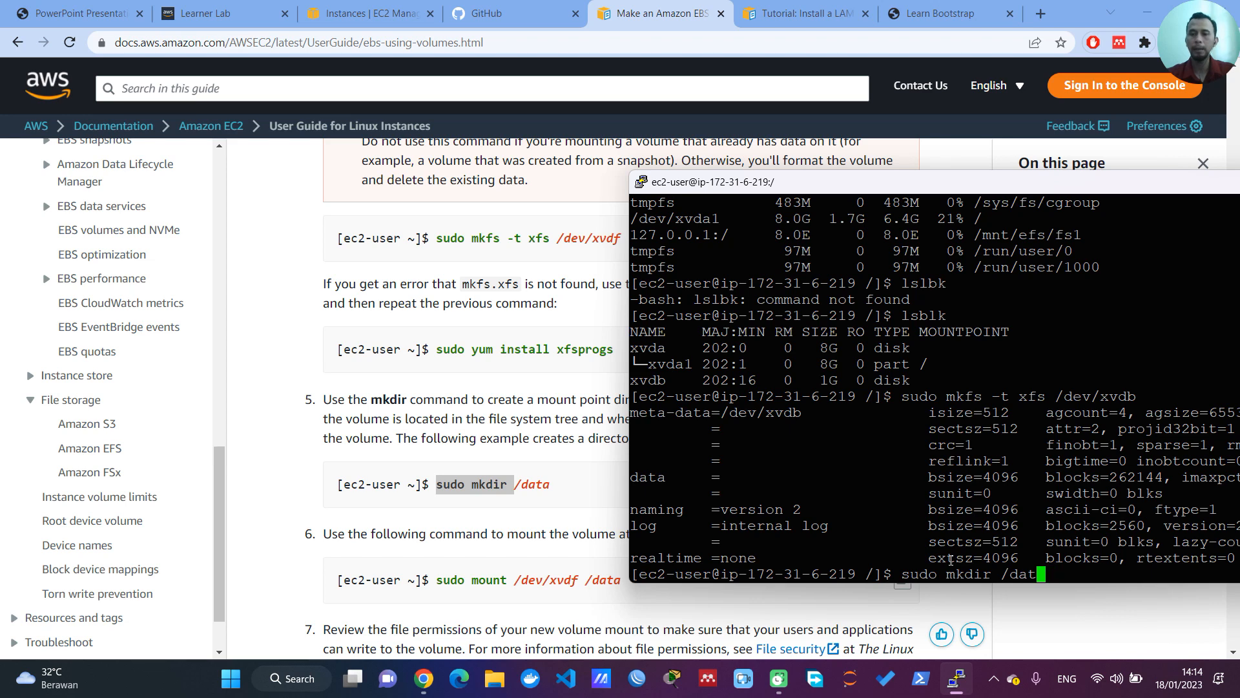
pyautogui.write('aws')
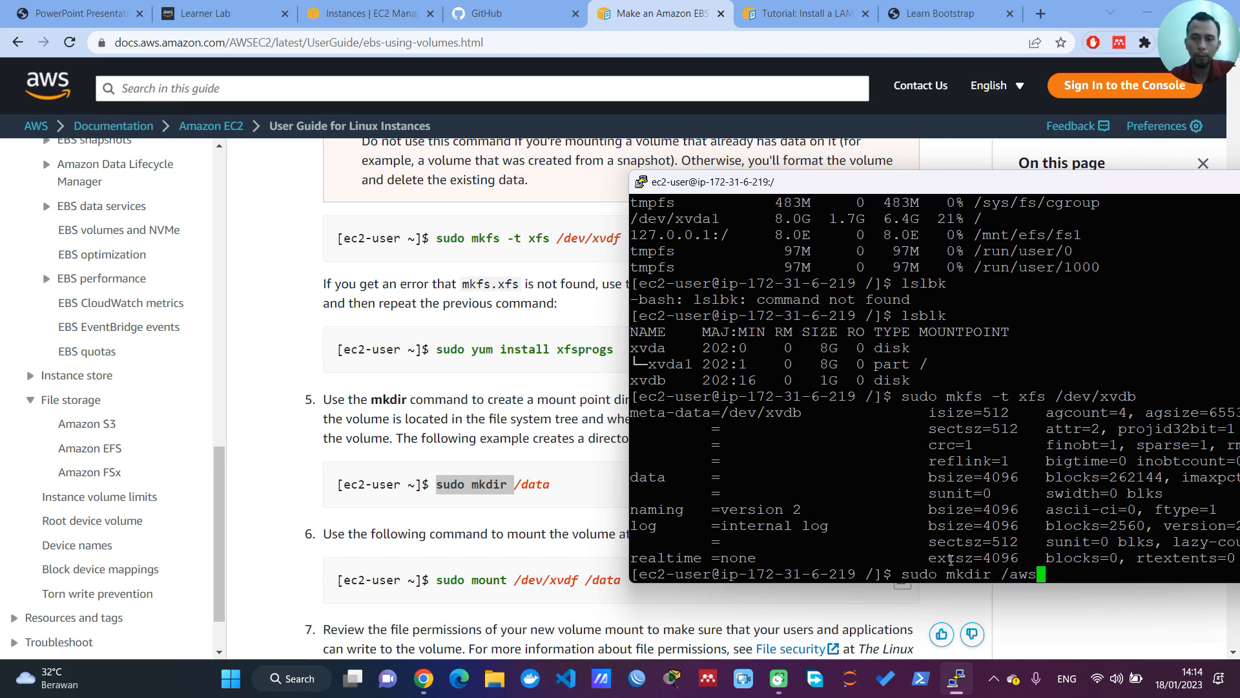
pyautogui.press('Return')
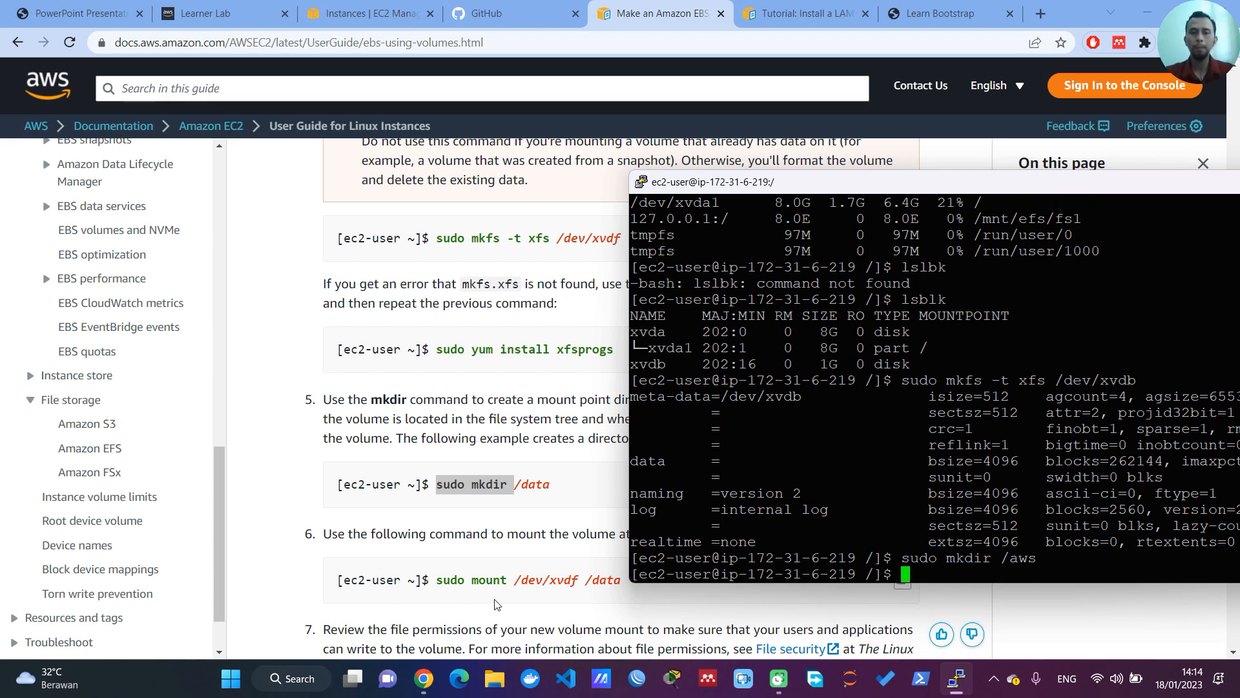
# Step: Copy the mount command from step 6 of the EBS guide into PuTTY and set its mount point to /aws
pyautogui.click(478, 580)
pyautogui.click(902, 579)
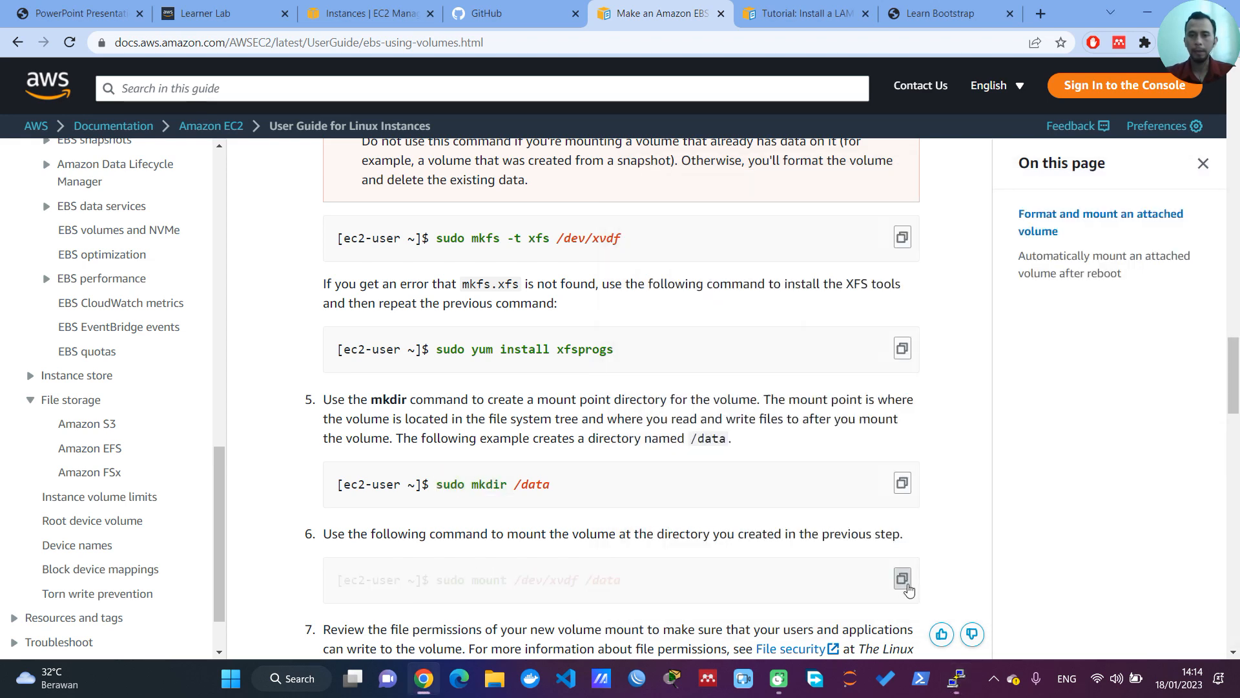
pyautogui.click(956, 678)
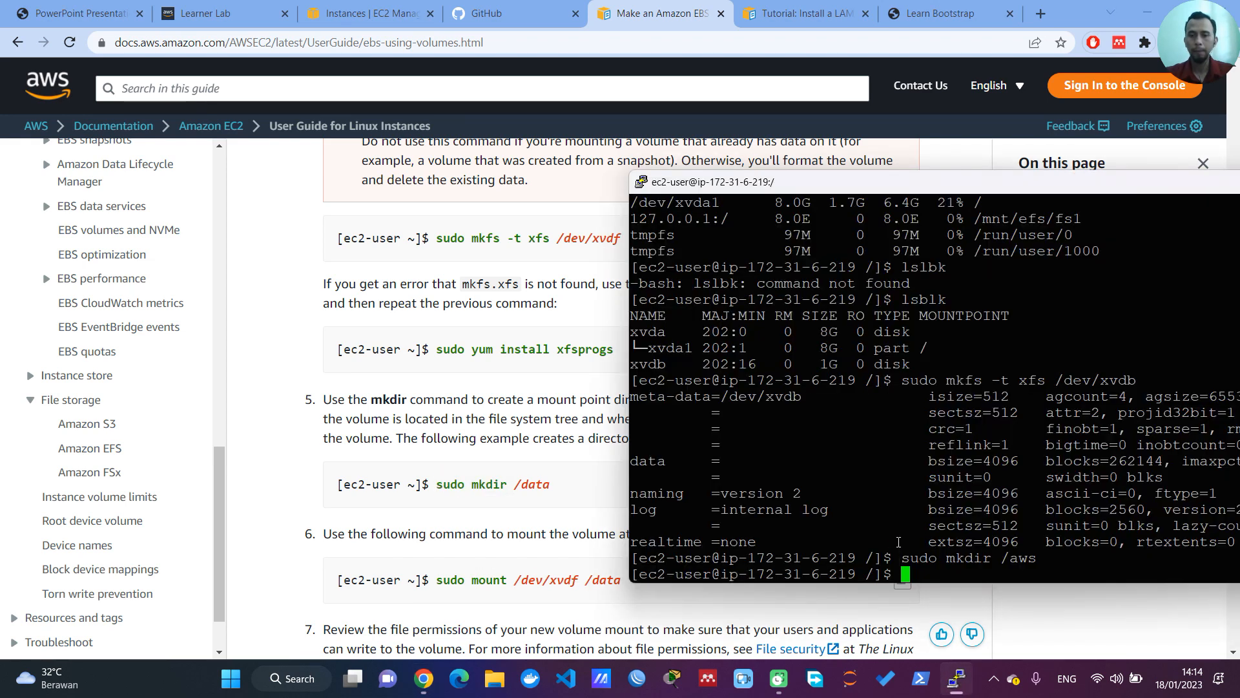
pyautogui.rightClick(898, 541)
pyautogui.press('BackSpace')
pyautogui.press('BackSpace')
pyautogui.press('BackSpace')
pyautogui.press('BackSpace')
pyautogui.write('aws')
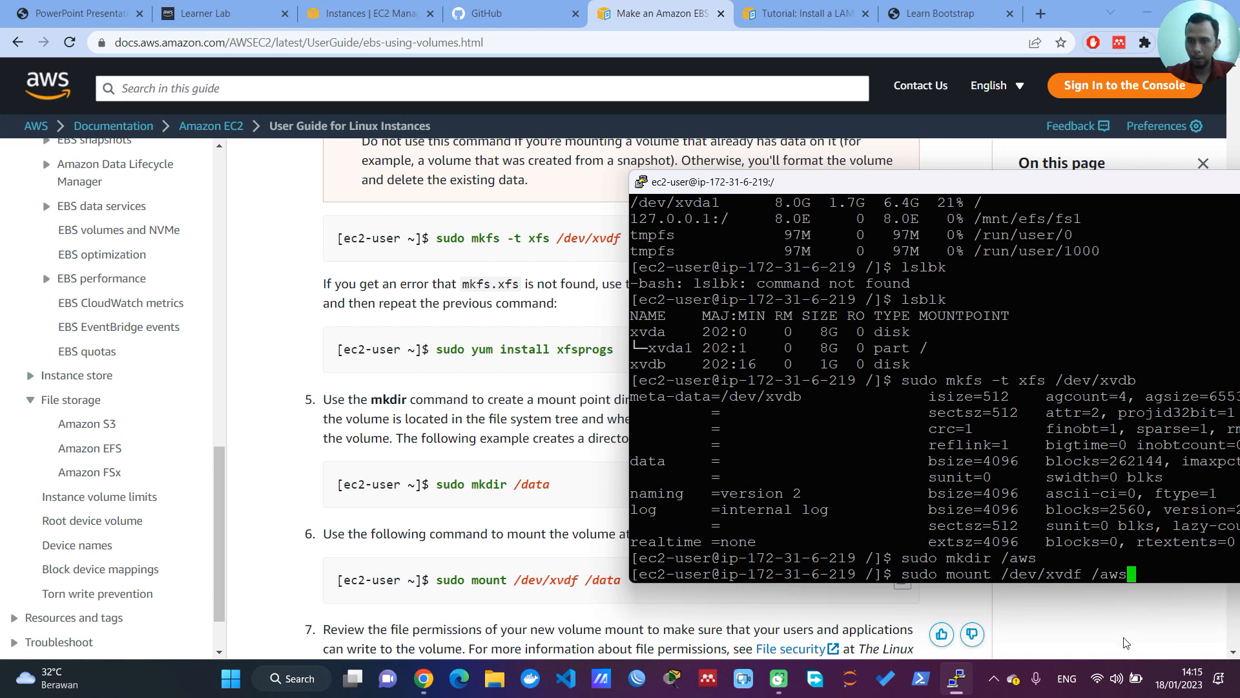
# Step: Change the device in the pending mount command to /dev/xvdb
pyautogui.press('Left')
pyautogui.press('Left')
pyautogui.press('Left')
pyautogui.press('Left')
pyautogui.press('Left')
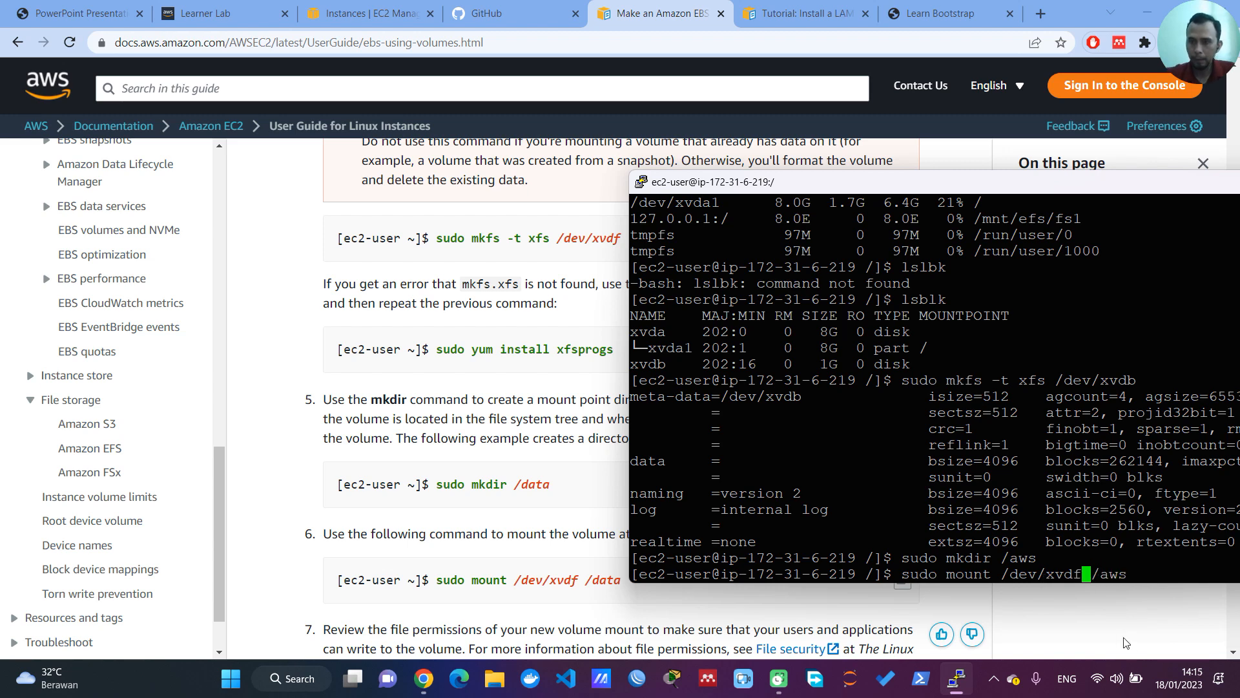
pyautogui.press('BackSpace')
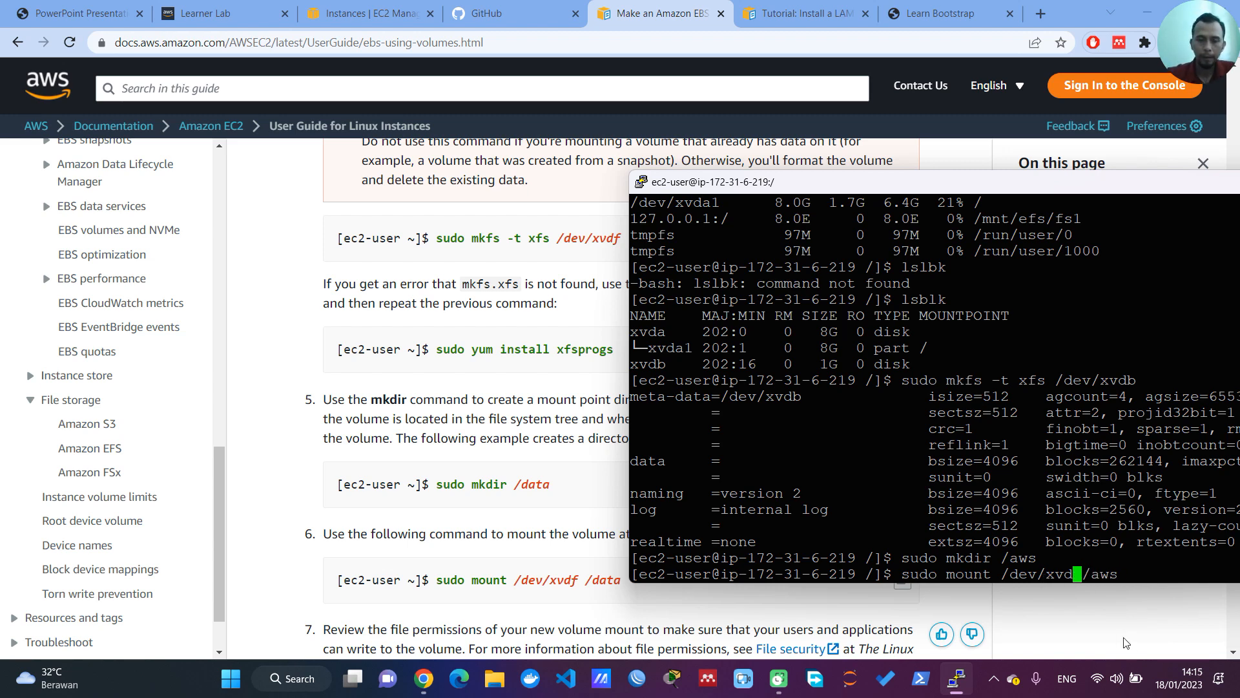
pyautogui.write('b')
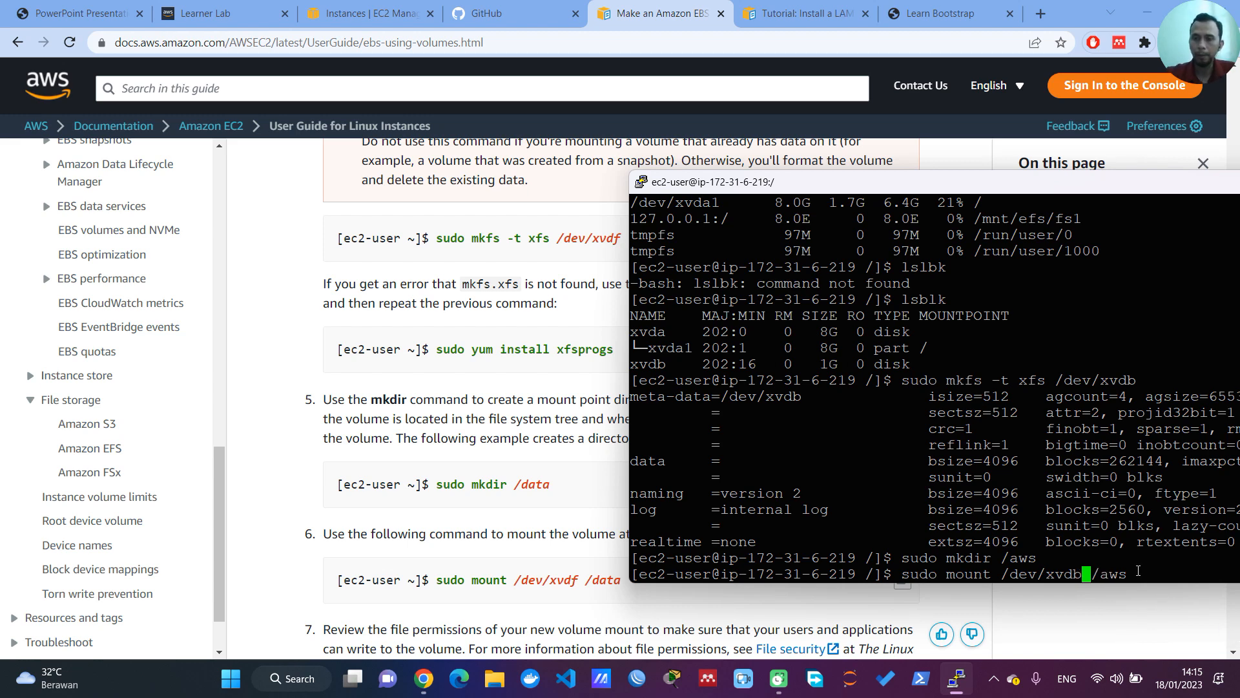
# Step: Run the pending mount of /dev/xvdb at /aws and check the mounted file systems with df -h
pyautogui.press('Return')
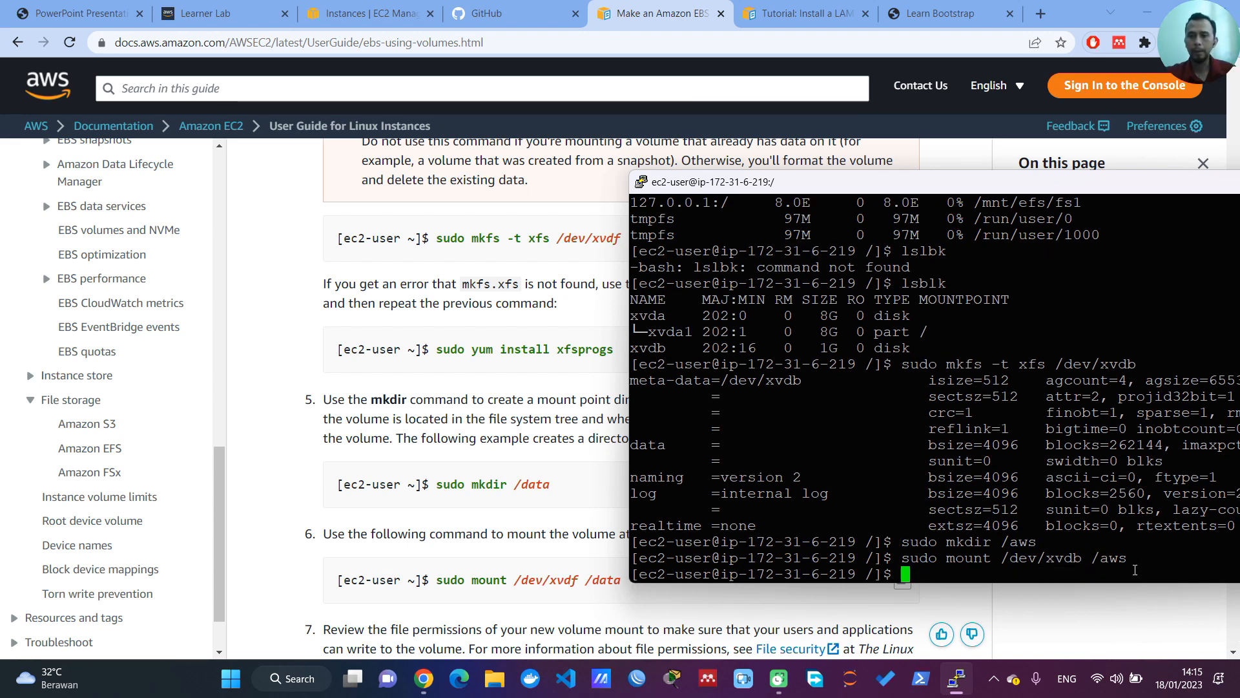
pyautogui.write('df -h')
pyautogui.press('Return')
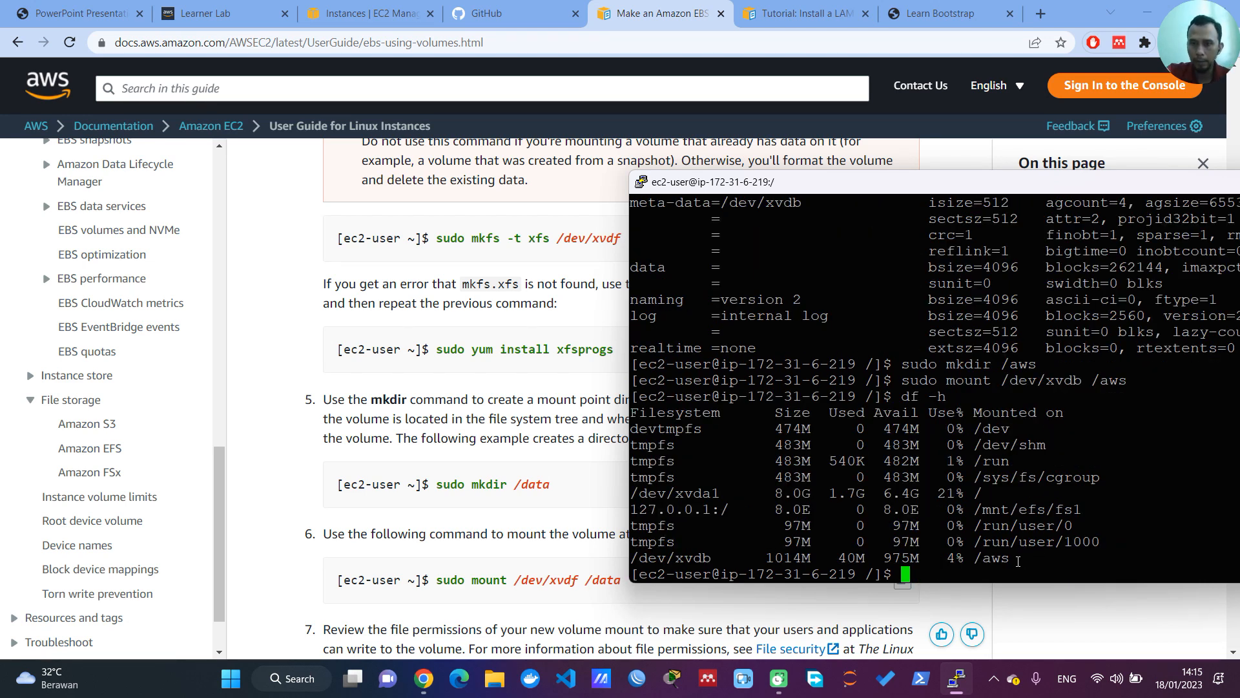
pyautogui.moveTo(1025, 560); pyautogui.dragTo(976, 559)
pyautogui.click(966, 575)
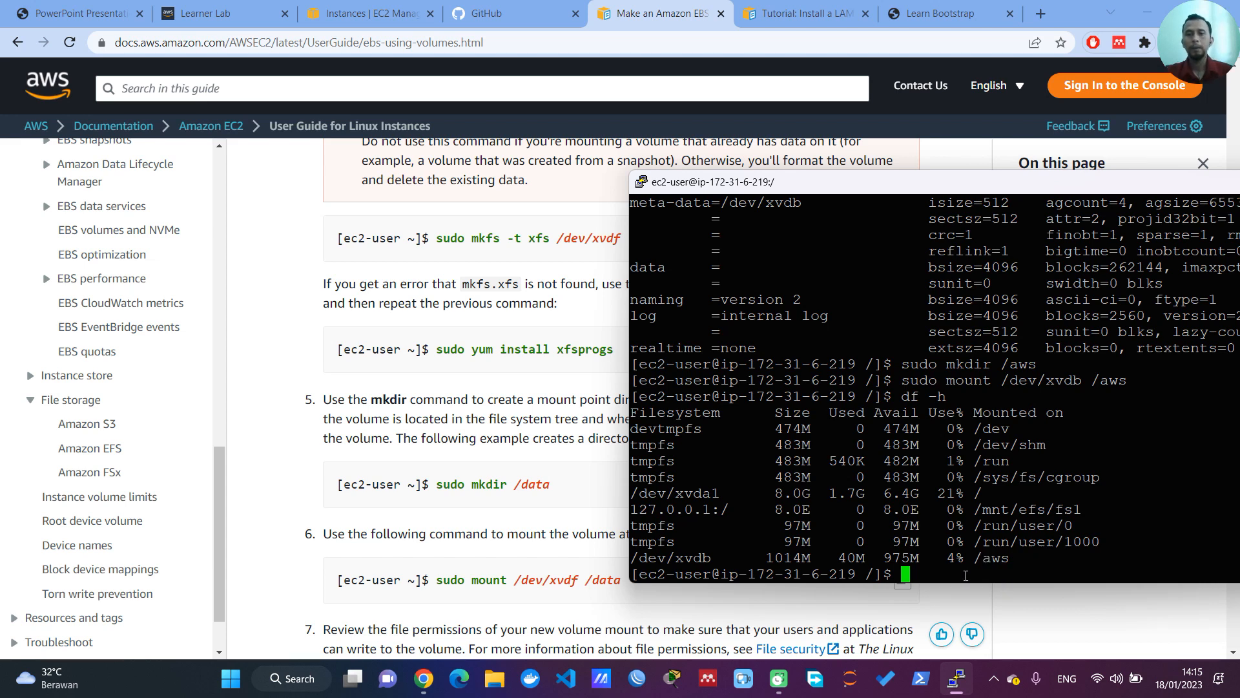
# Step: Check item 8 of the assignment PDF for the required AWS directory and text file names
pyautogui.click(80, 13)
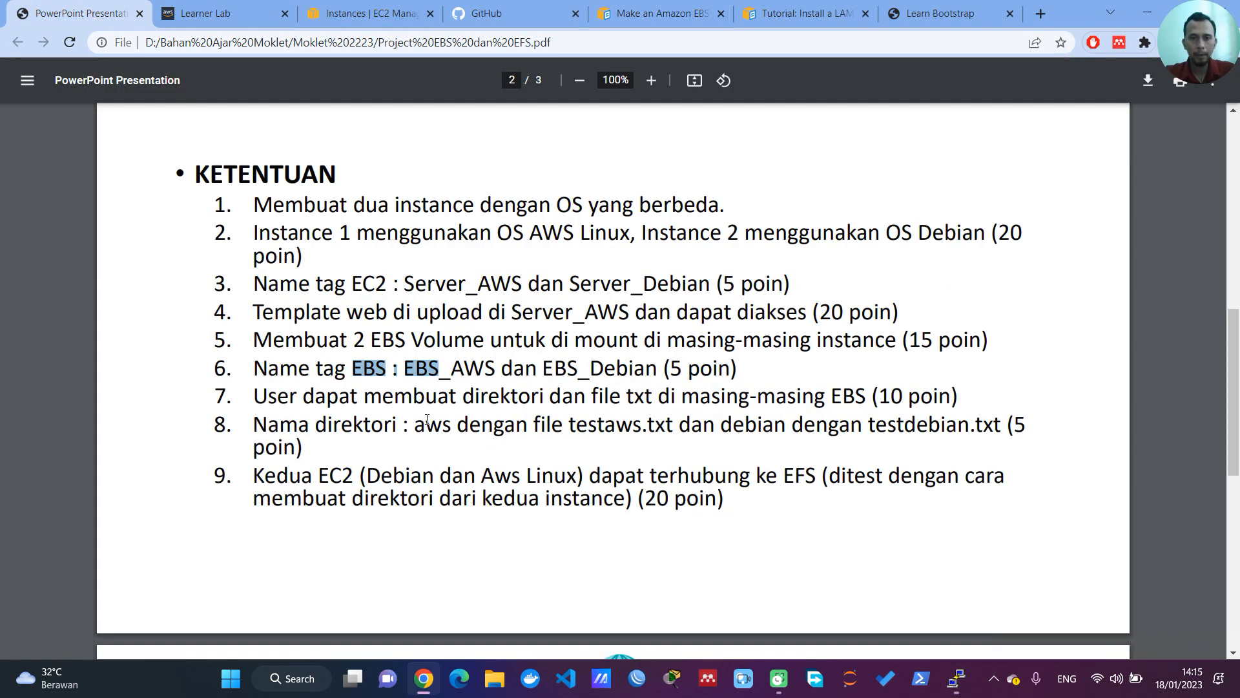
pyautogui.moveTo(415, 425); pyautogui.dragTo(448, 424)
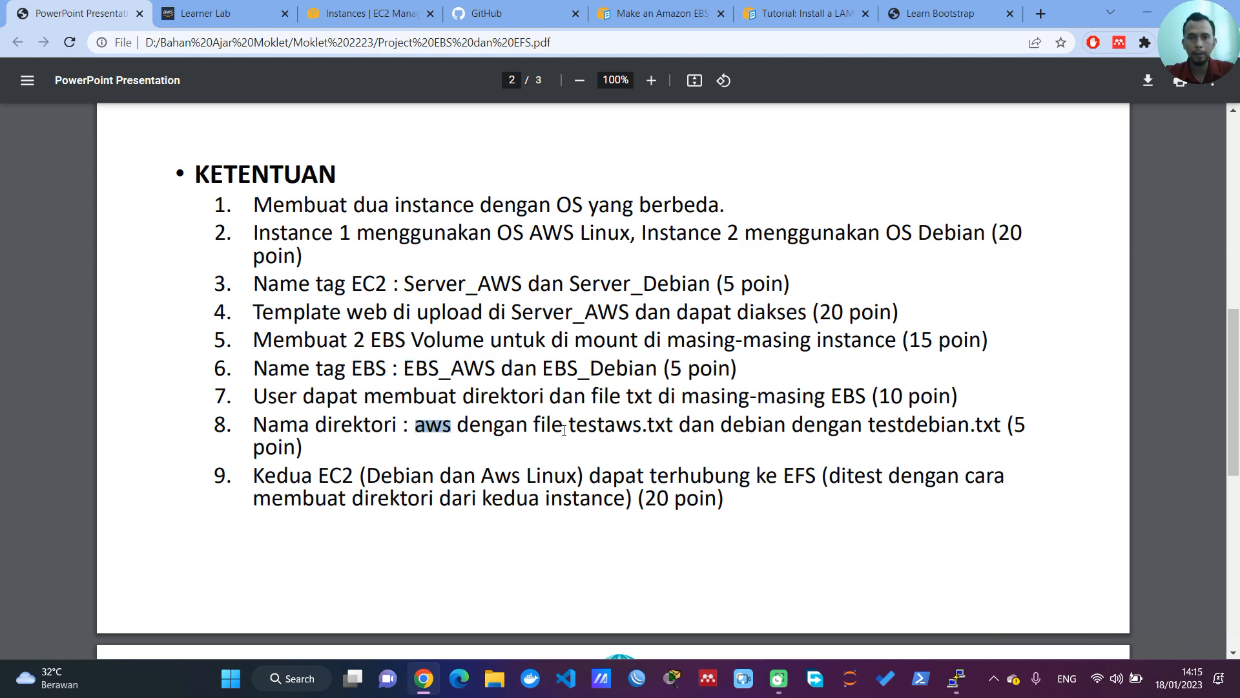
pyautogui.moveTo(553, 426); pyautogui.dragTo(666, 429)
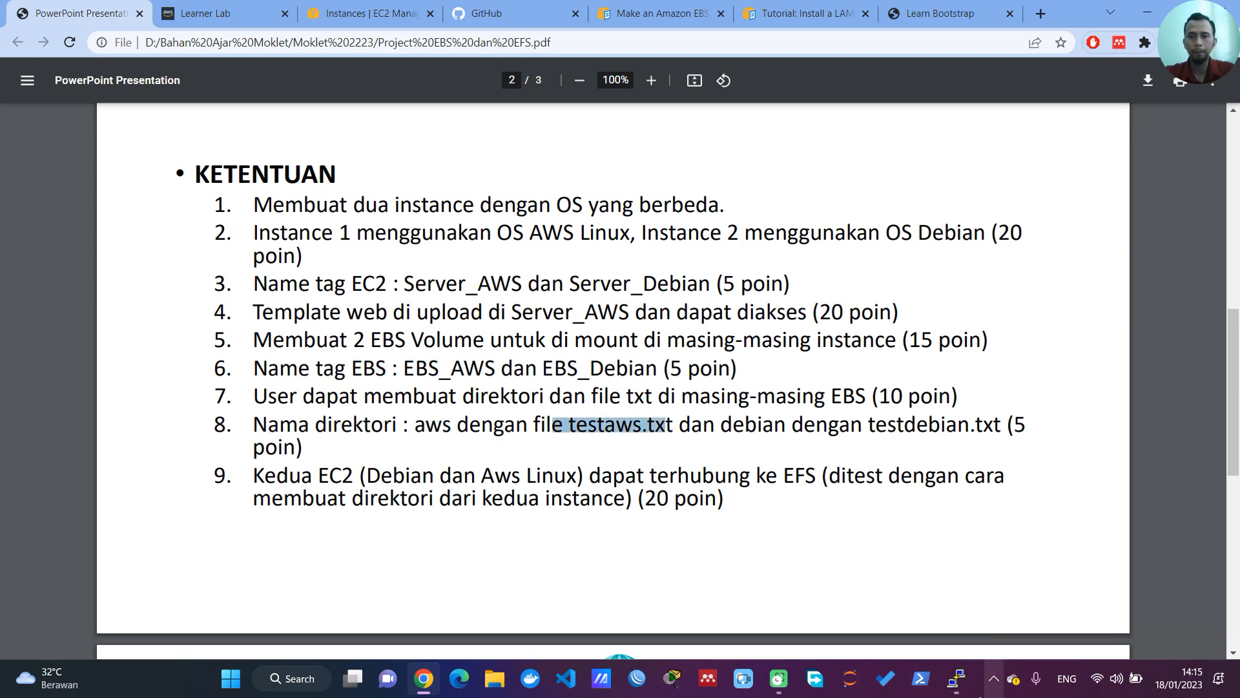
# Step: Switch to PuTTY and open a new file with nano /aws/testaws.txt
pyautogui.click(956, 678)
pyautogui.write('nano /aw')
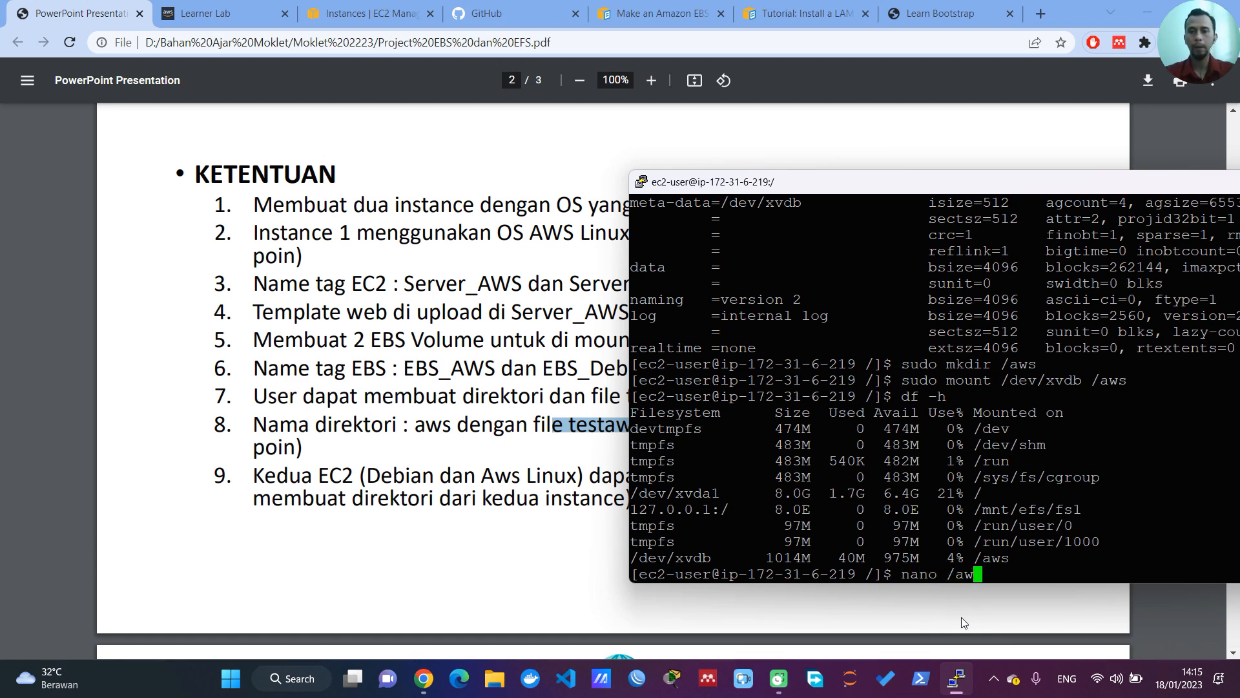
pyautogui.write('s/f')
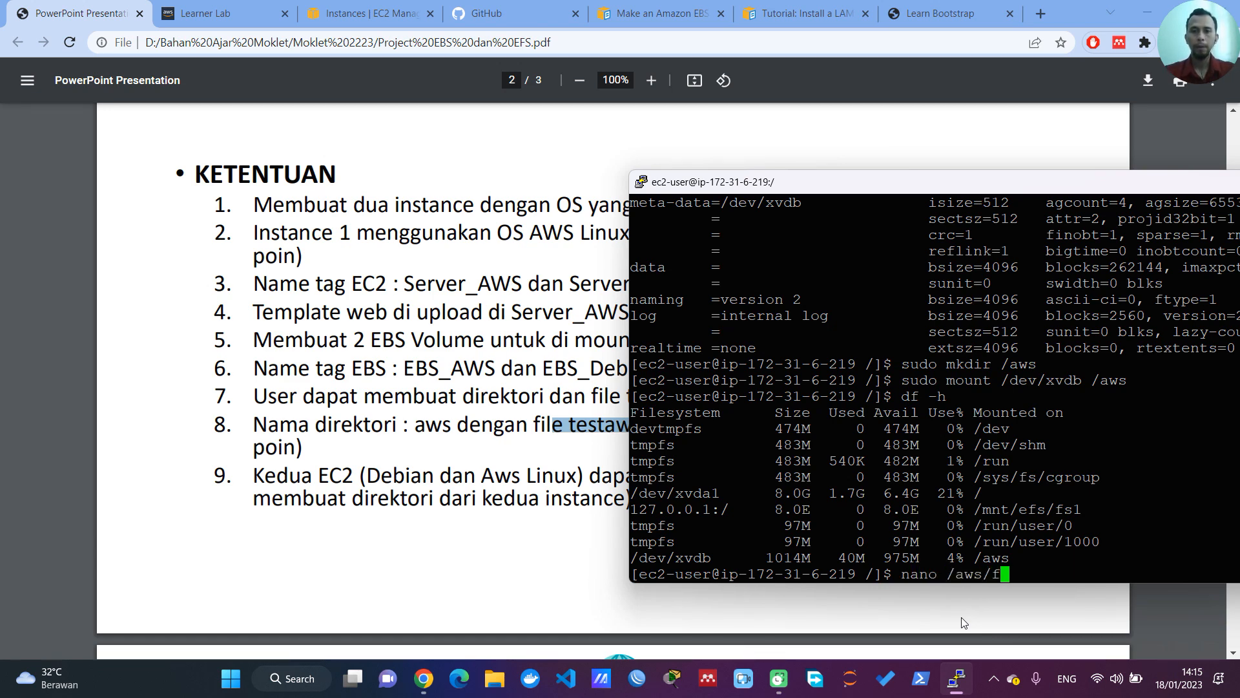
pyautogui.press('BackSpace')
pyautogui.write('test')
pyautogui.write('aws')
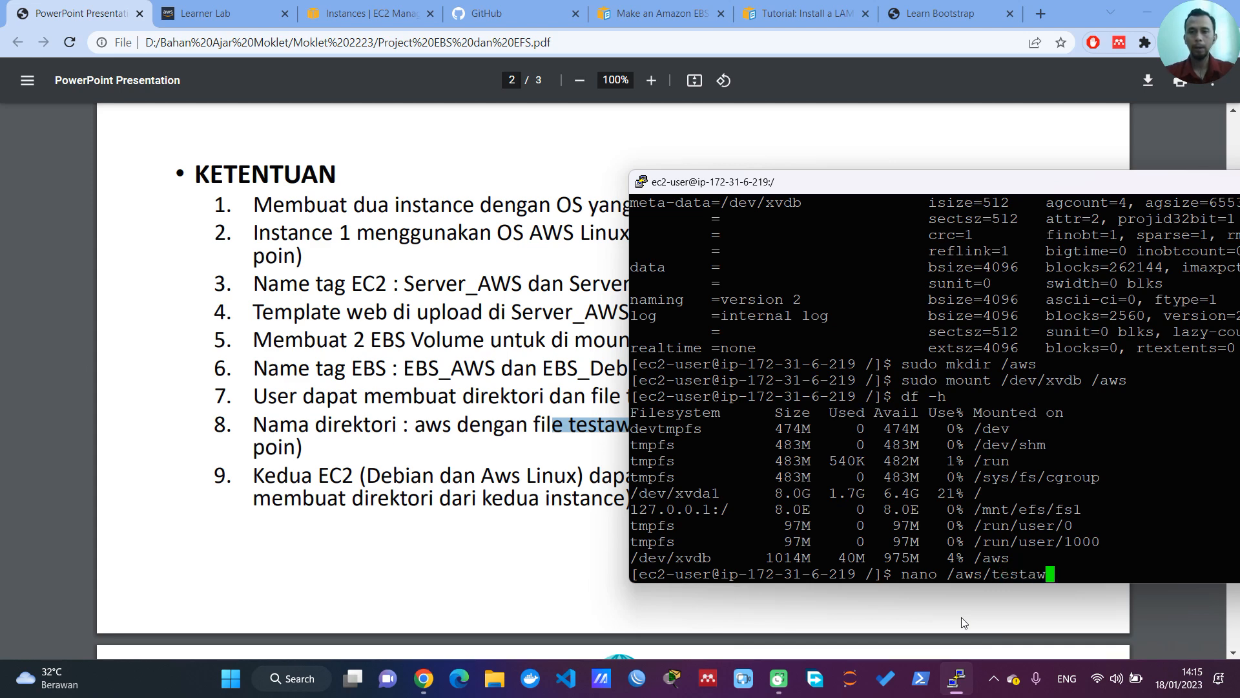
pyautogui.write('.txt')
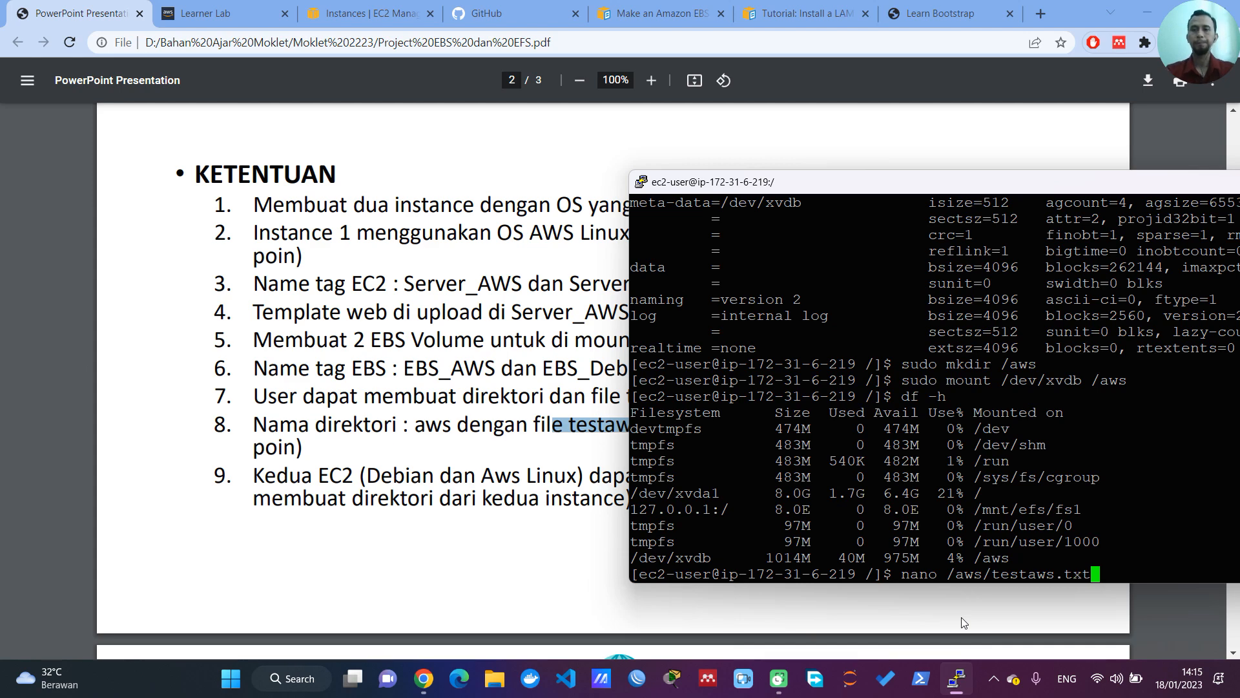
pyautogui.press('Return')
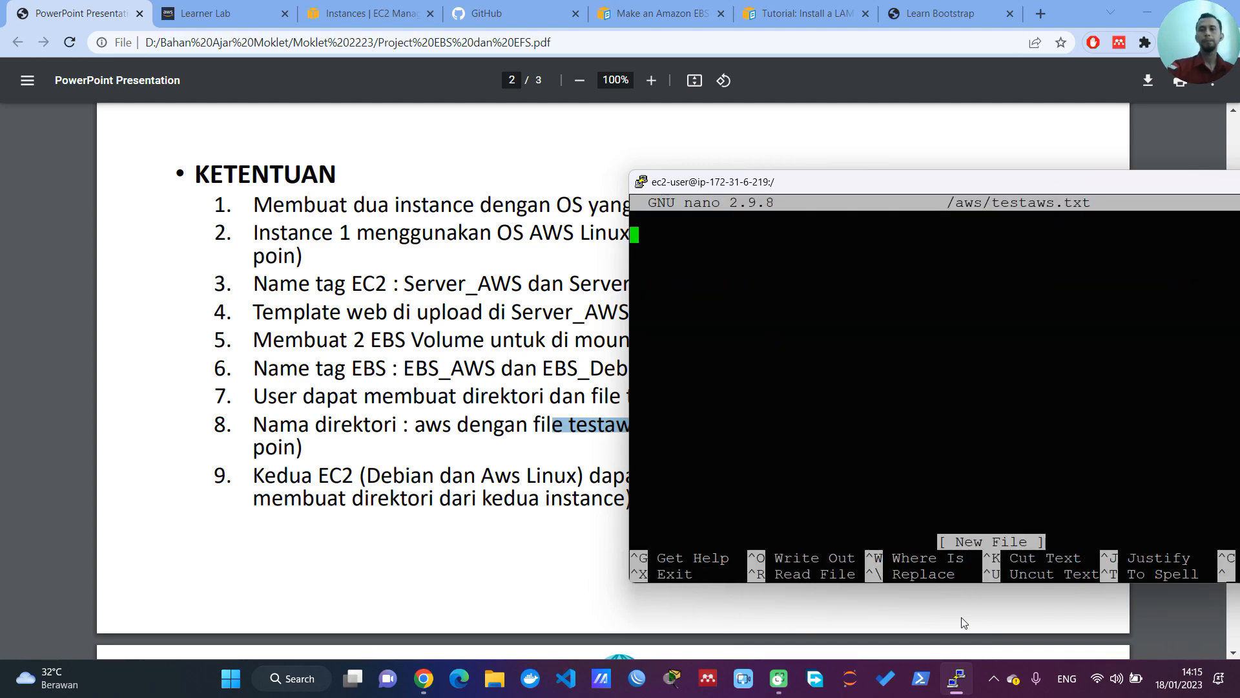
# Step: Try to save the text "HAlllo berhasil" in /aws/testaws.txt, and exit nano discarding the changes
pyautogui.write('H')
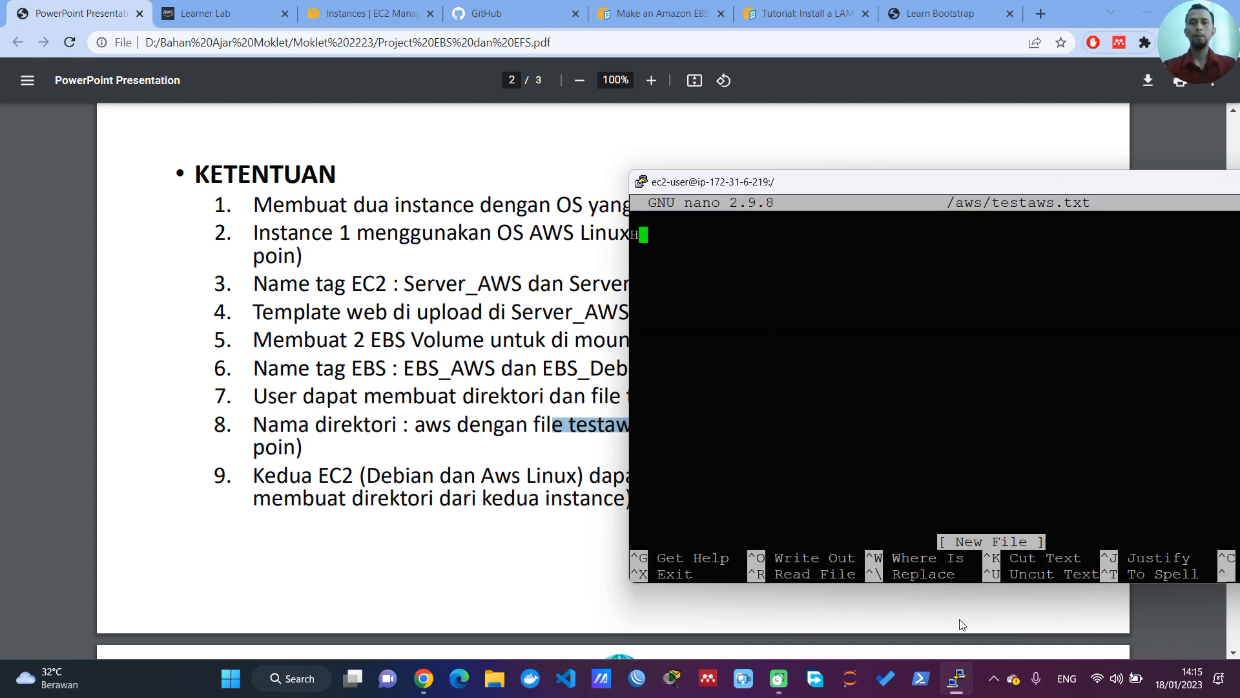
pyautogui.write('Alllo berhasil')
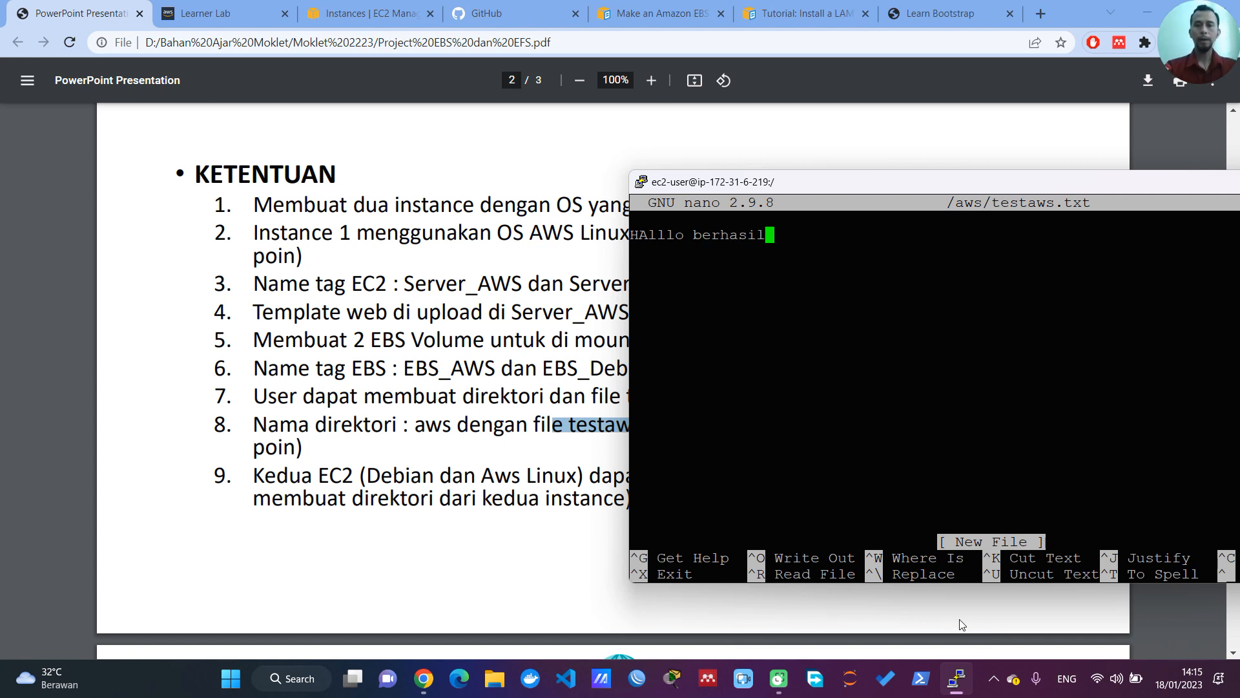
pyautogui.hotkey('ctrl', 'x')
pyautogui.press('y')
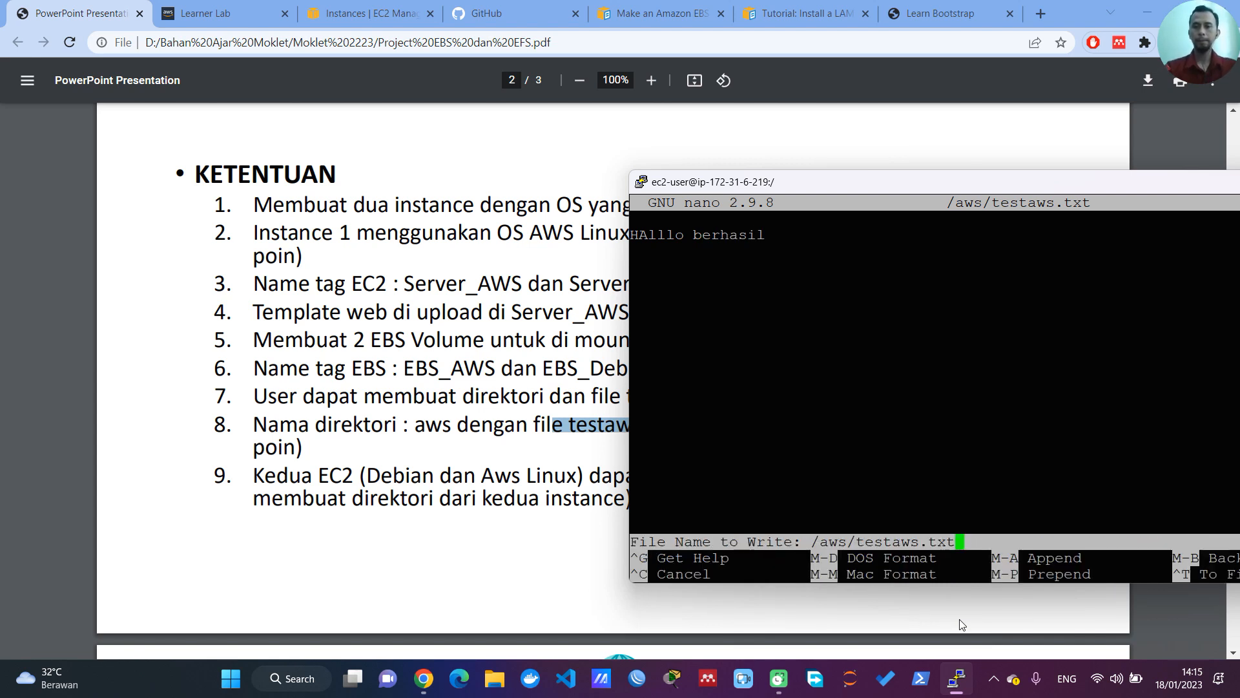
pyautogui.press('Return')
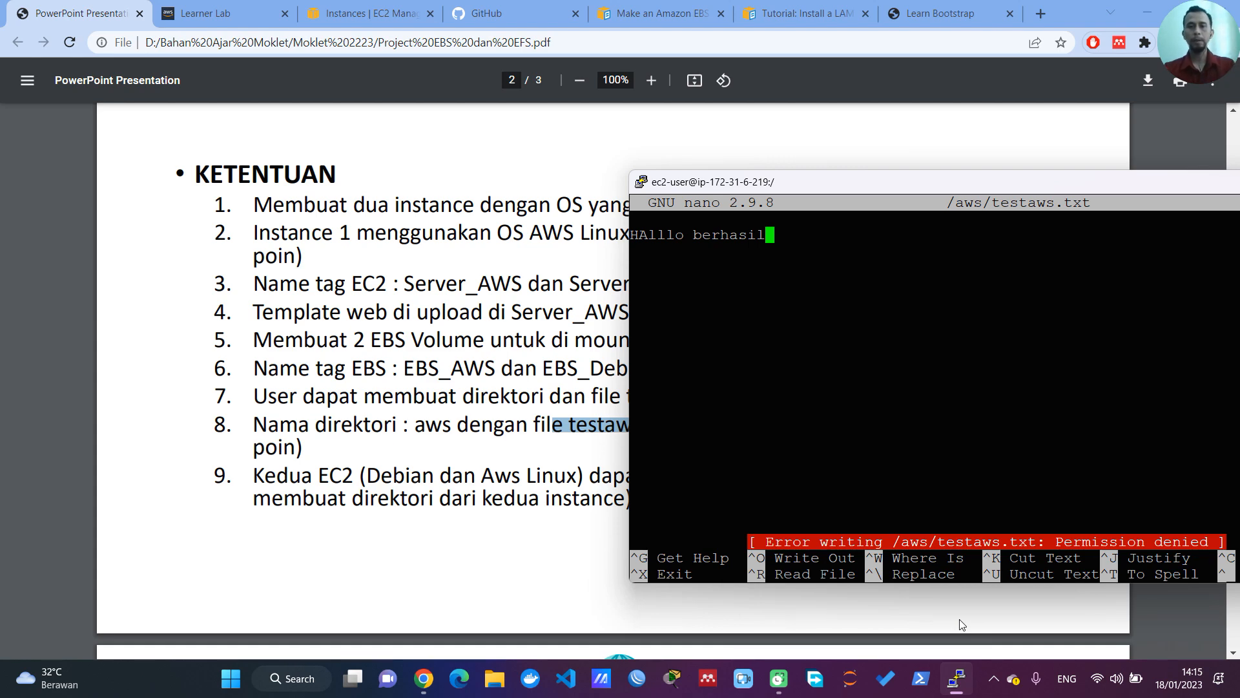
pyautogui.hotkey('ctrl', 'x')
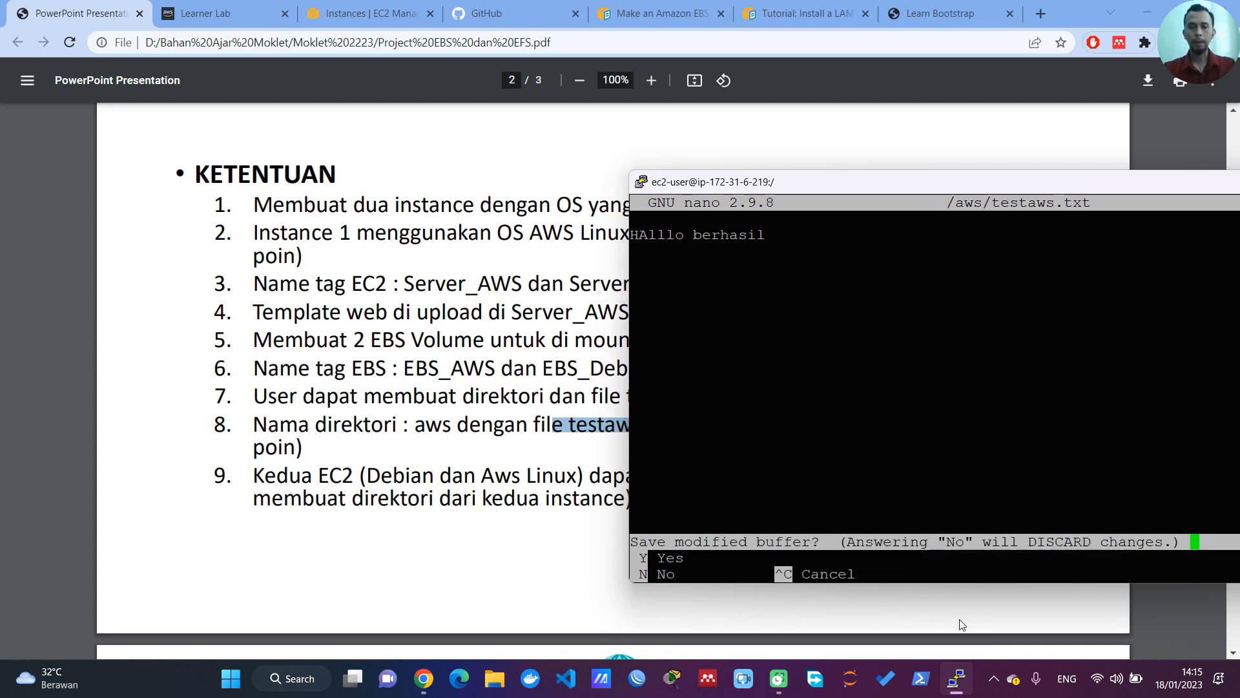
pyautogui.press('n')
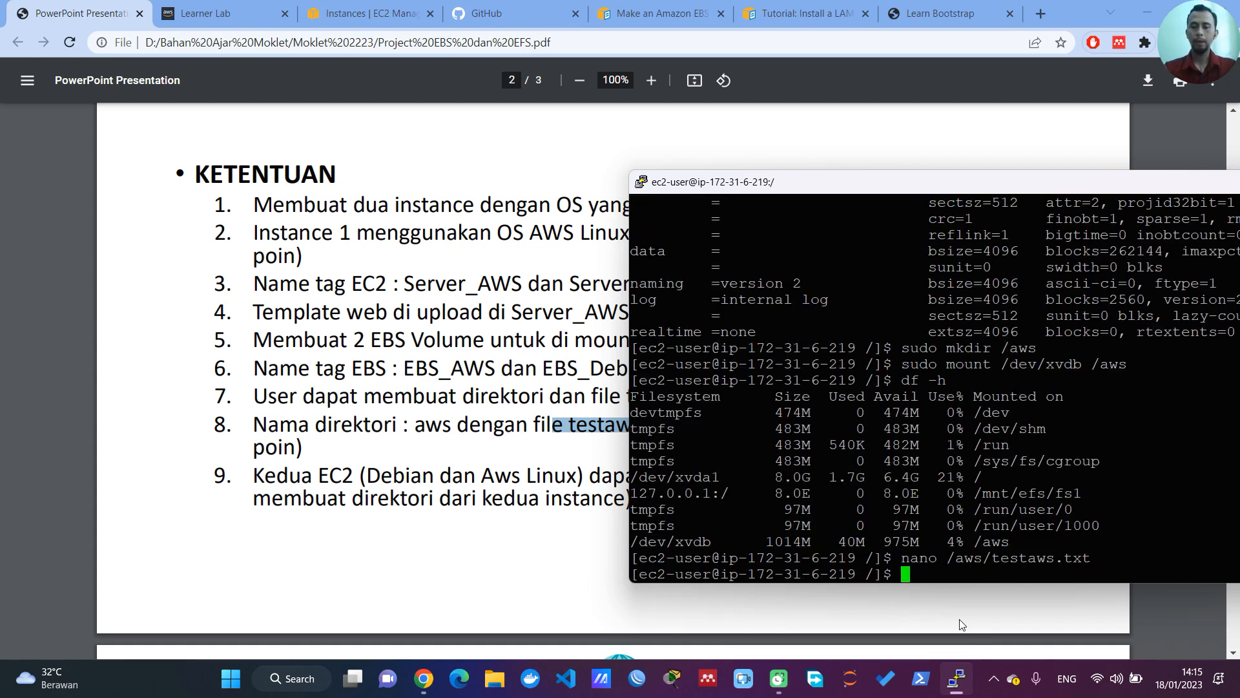
# Step: Recall the nano command and rerun it with elevated rights as sudo nano /aws/testaws.txt
pyautogui.press('Up')
pyautogui.hotkey('ctrl', 'Left')
pyautogui.hotkey('ctrl', 'Left')
pyautogui.hotkey('ctrl', 'Left')
pyautogui.hotkey('ctrl', 'Left')
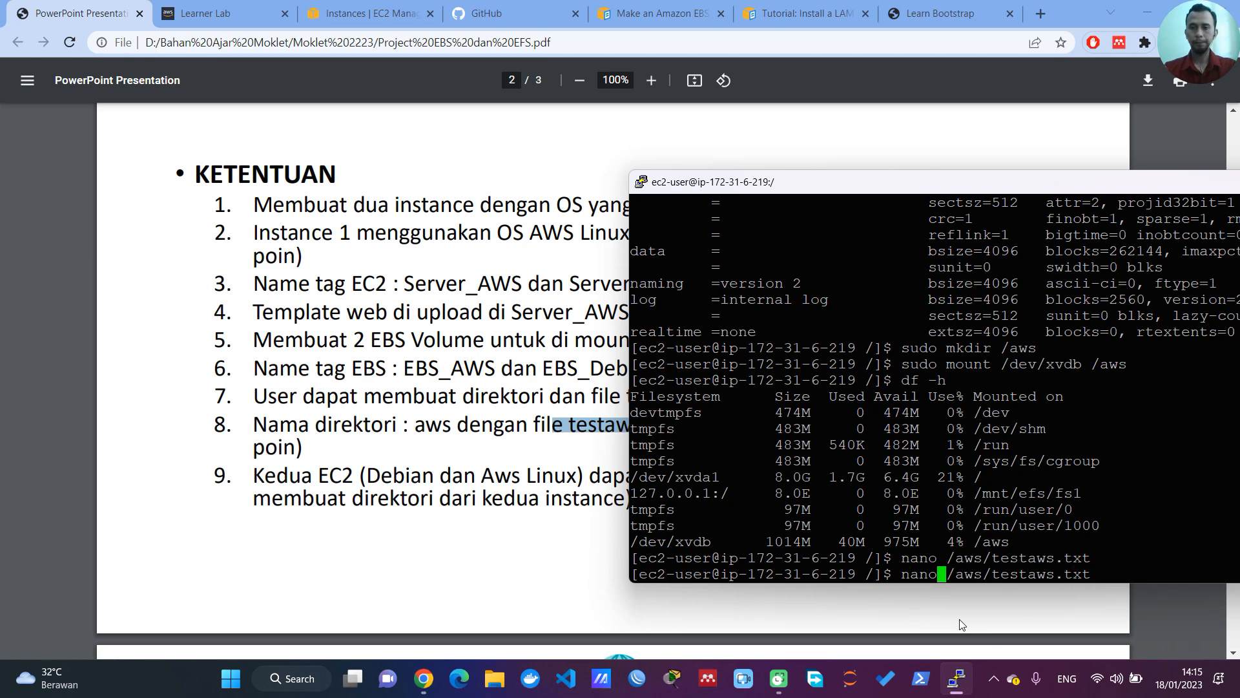
pyautogui.write('sudo')
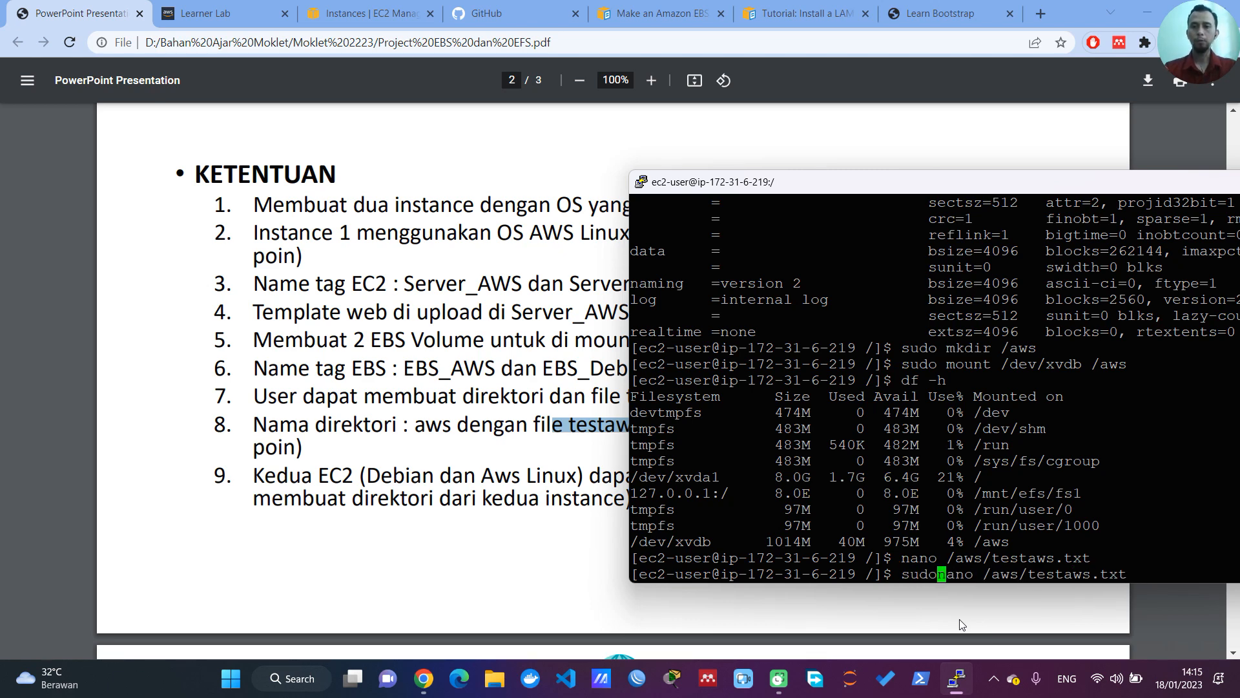
pyautogui.press('Return')
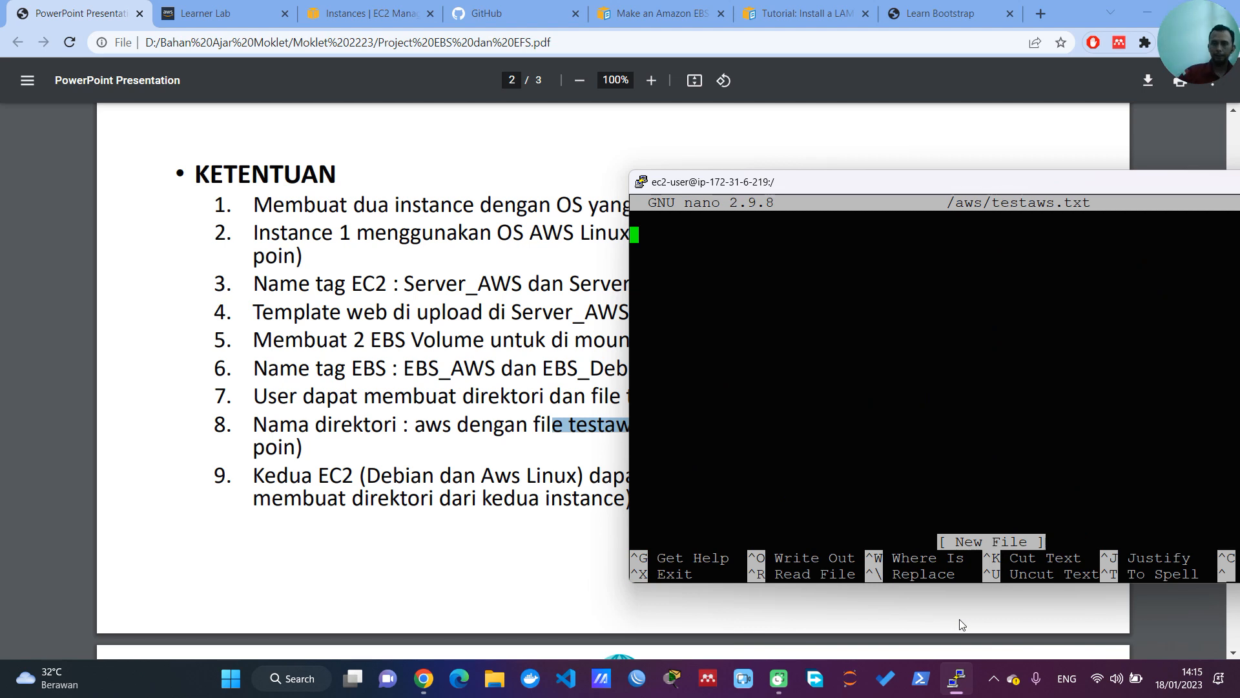
# Step: Write "Hallo berhasil" in /aws/testaws.txt, save the file under the same name and exit nano
pyautogui.write('Hallo berhasil')
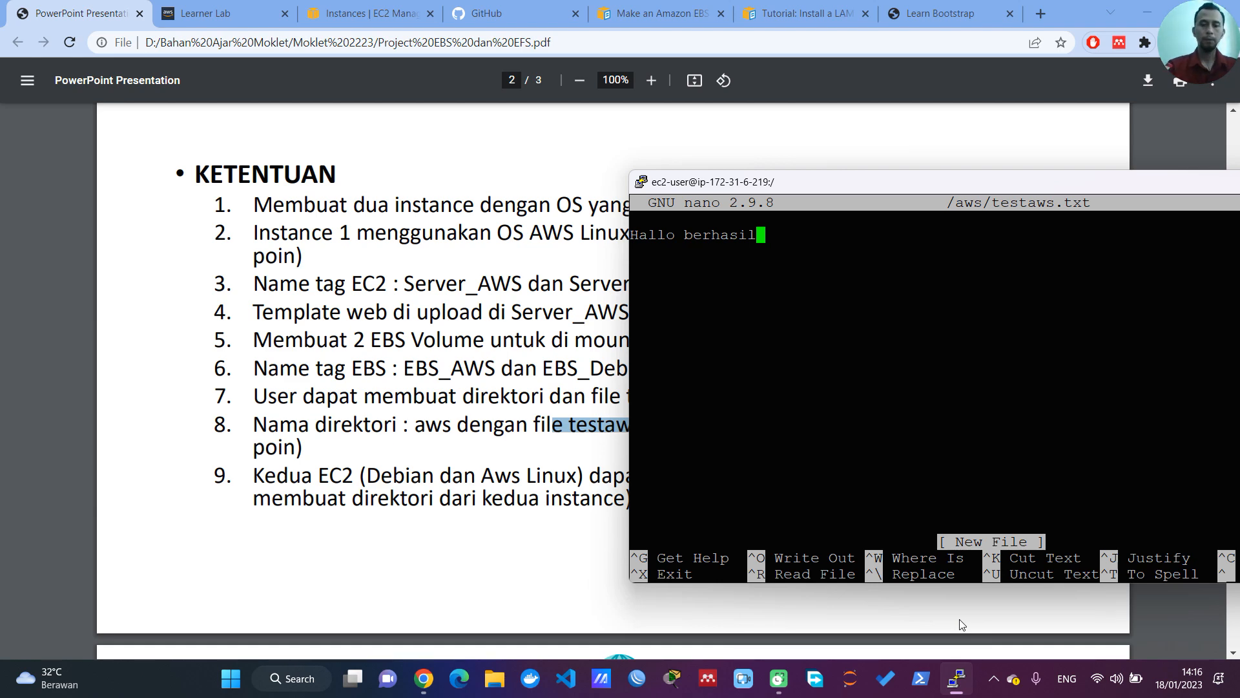
pyautogui.hotkey('ctrl', 'x')
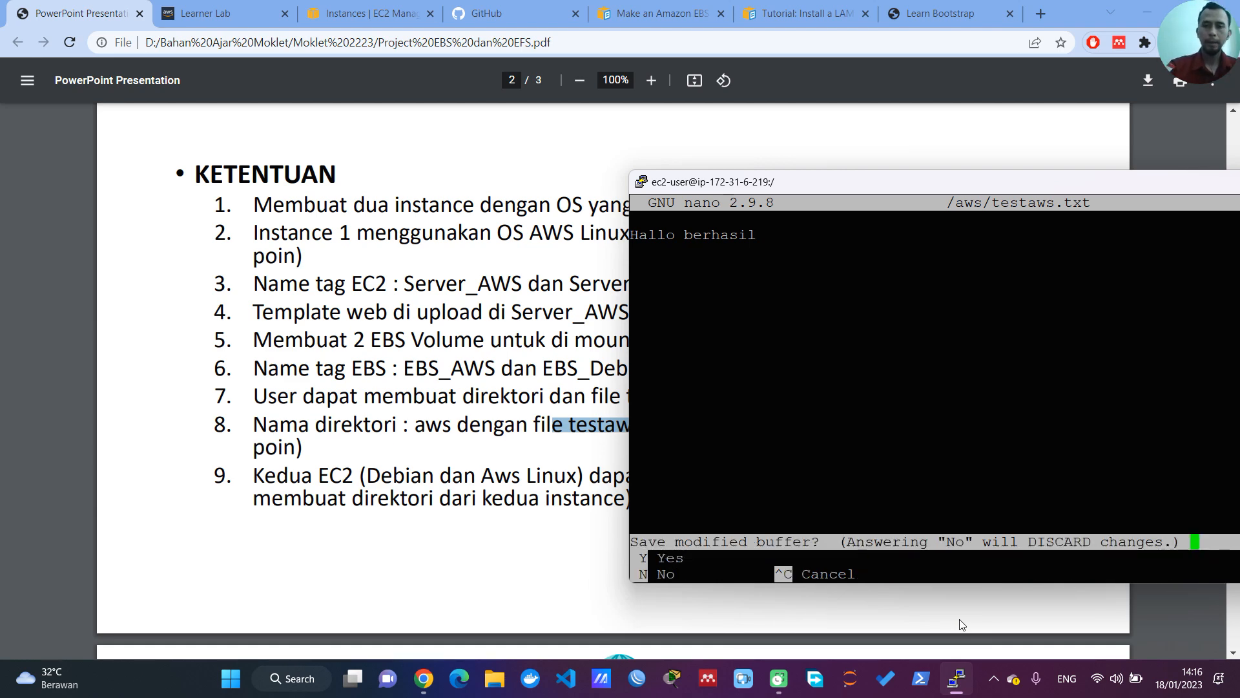
pyautogui.press('y')
pyautogui.press('Return')
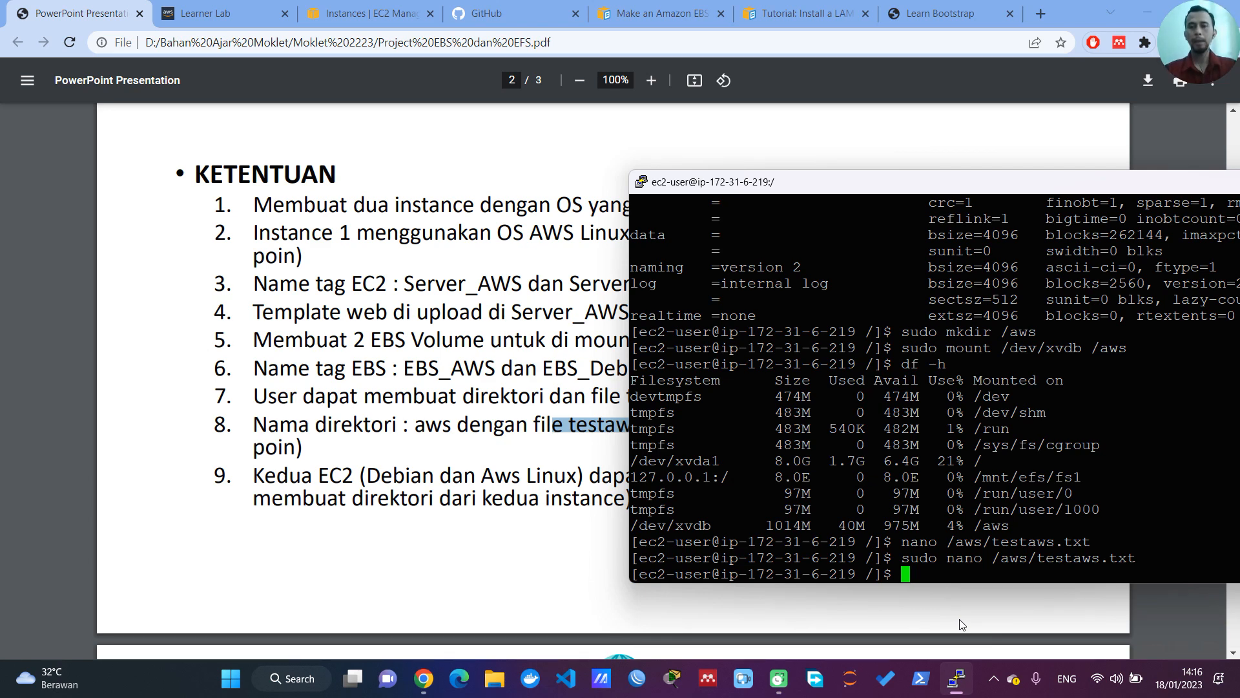
# Step: Display the contents of /aws/testaws.txt with cat
pyautogui.write('cat ')
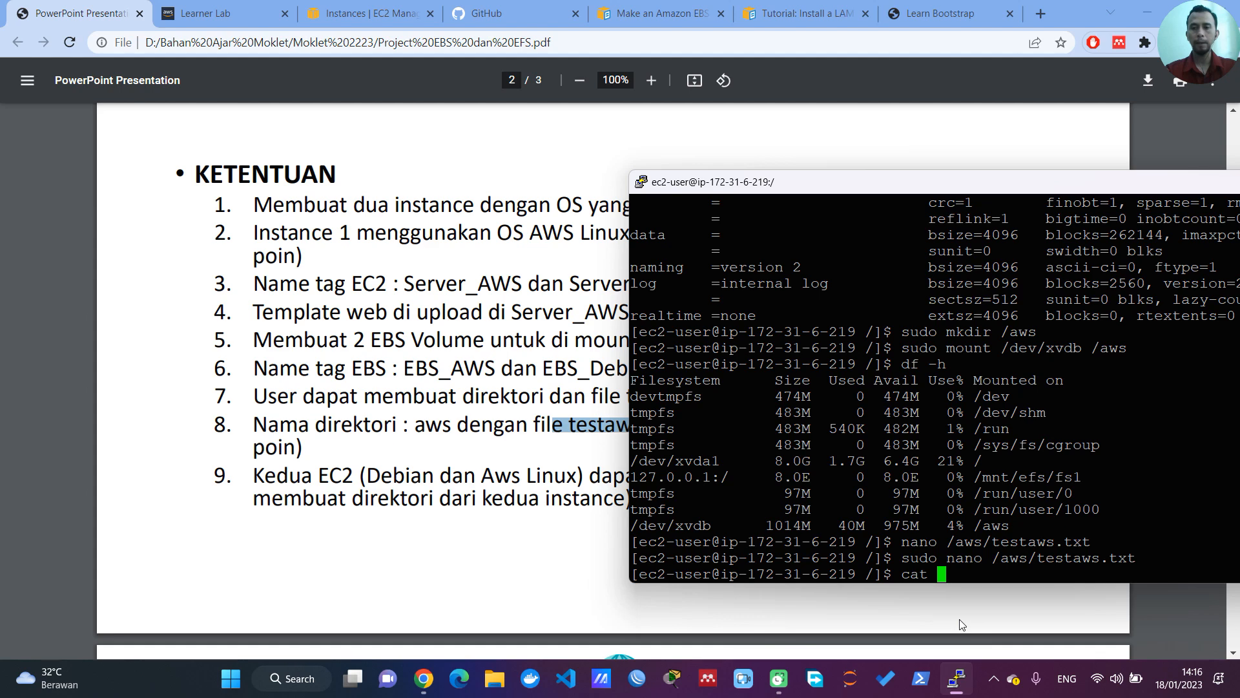
pyautogui.write('/aws/te')
pyautogui.press('Tab')
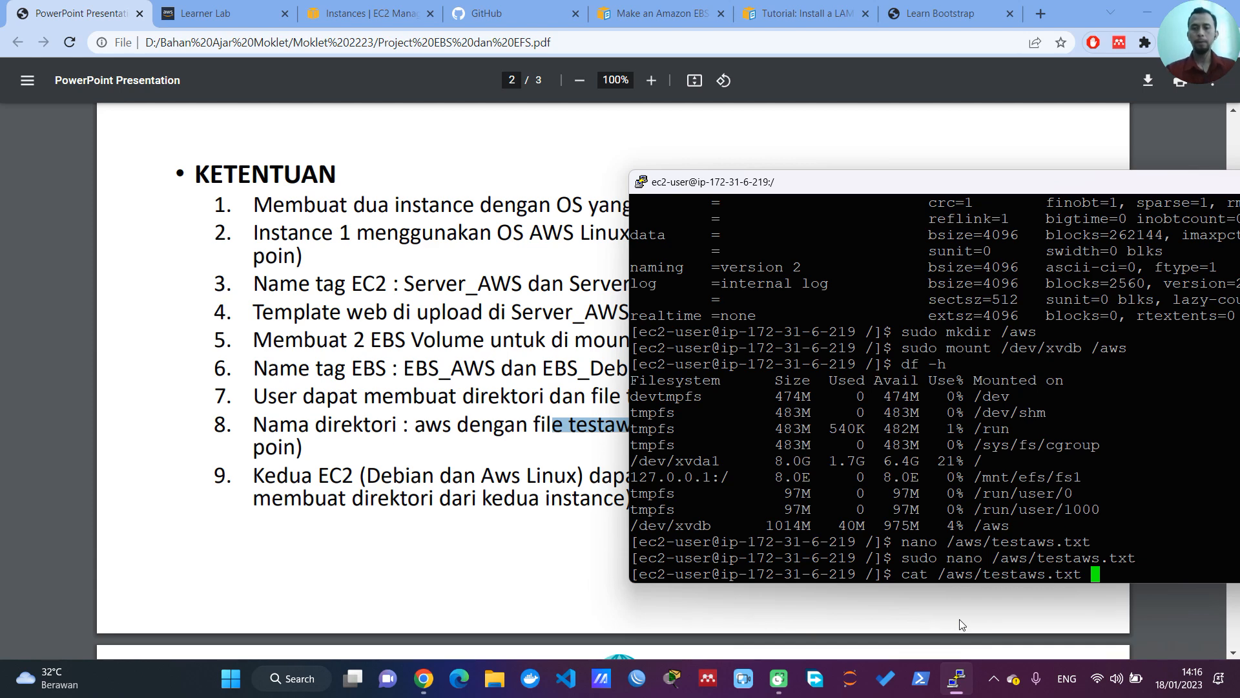
pyautogui.press('Return')
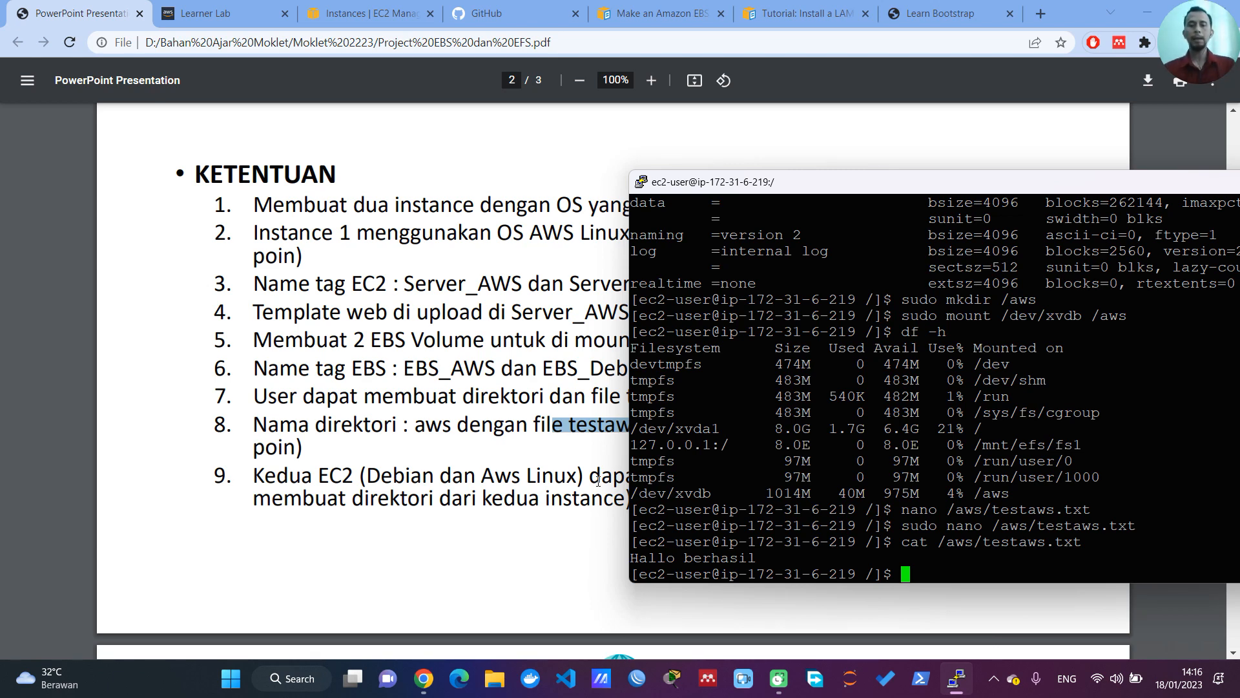
# Step: Try to run the command sudo /mnt/efs/fs1/aws at the shell prompt
pyautogui.write('sudo')
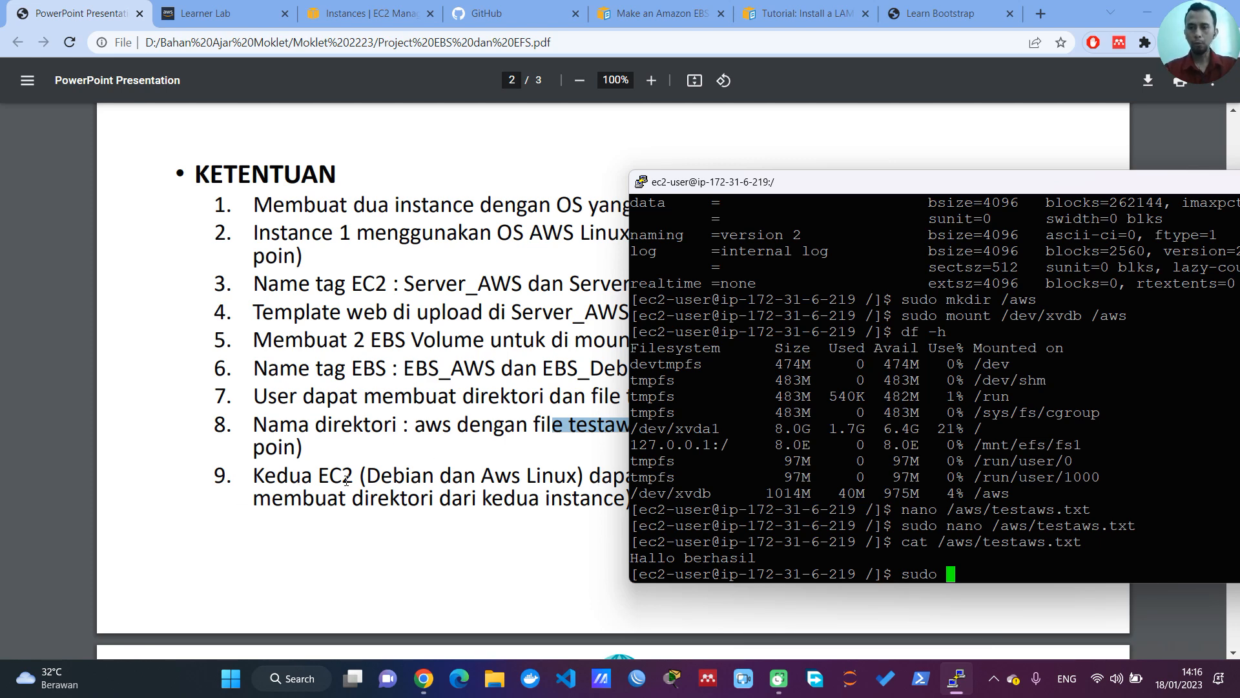
pyautogui.write('/mnt/efs/f')
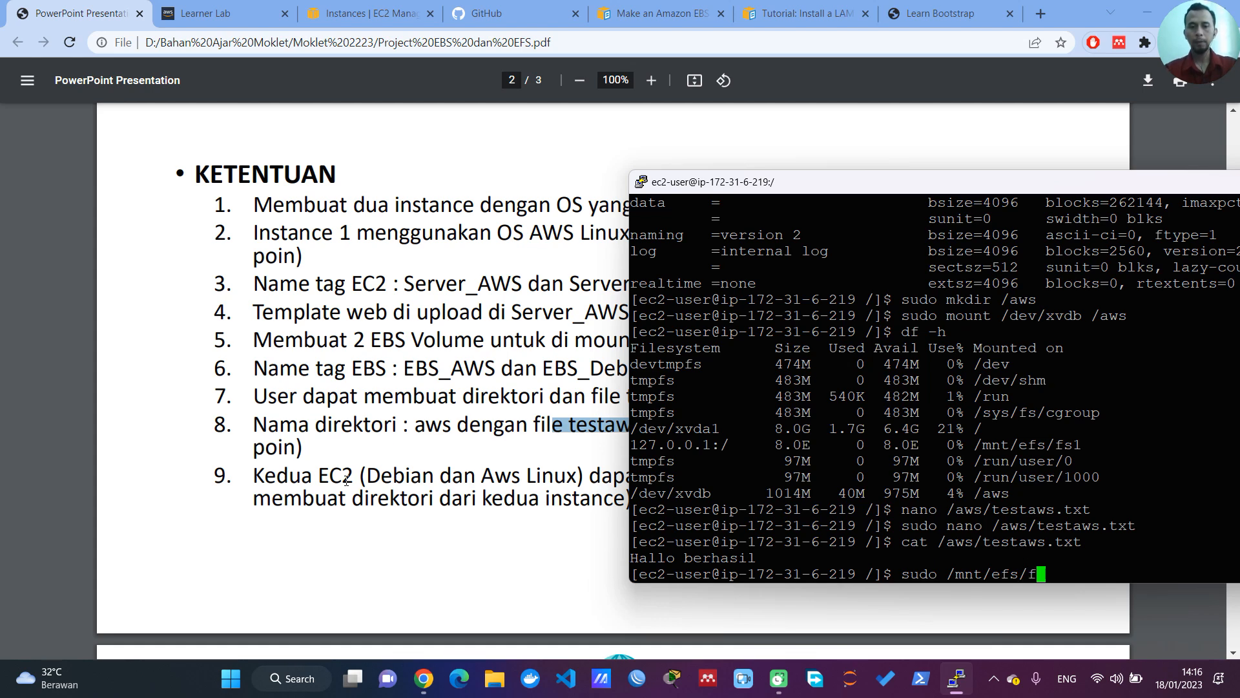
pyautogui.write('s1/')
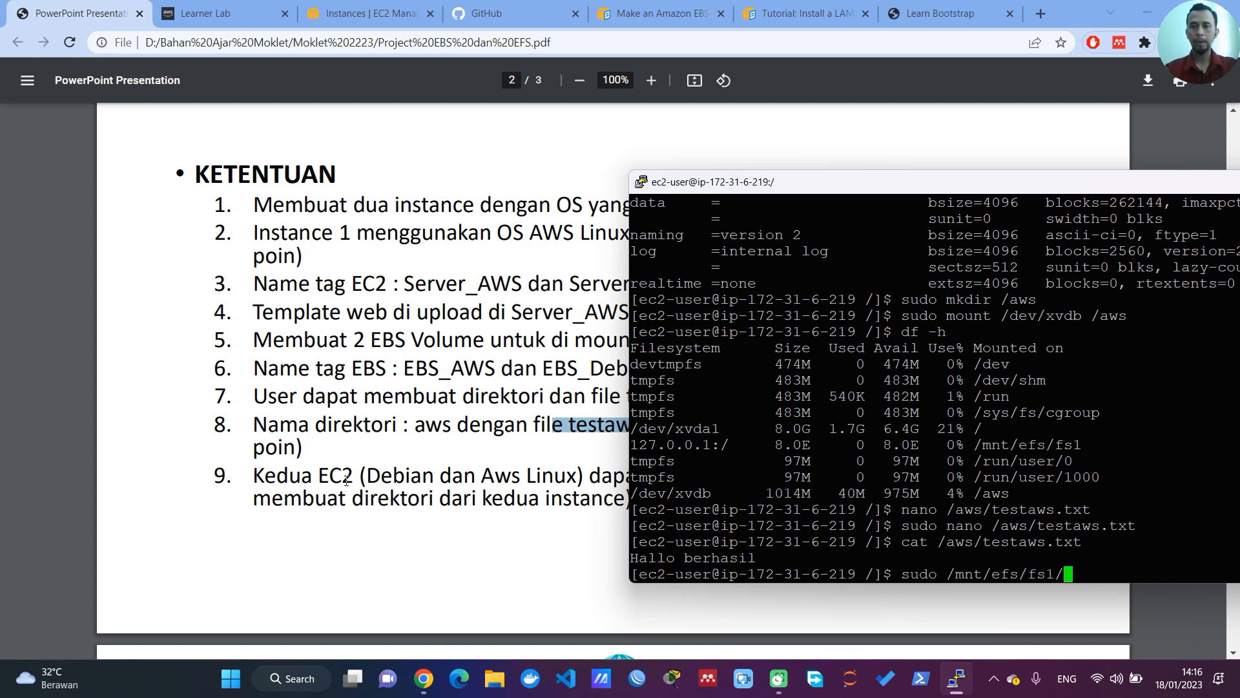
pyautogui.write('aws')
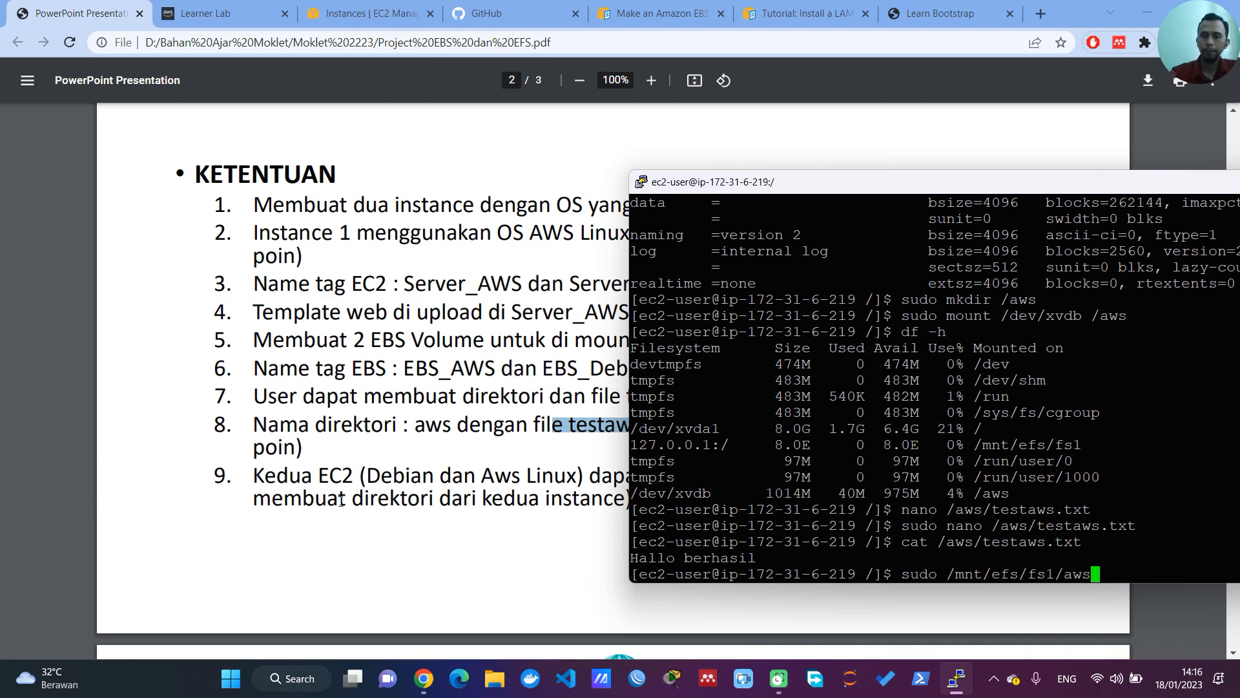
pyautogui.press('Return')
# Step: Recall the last command, insert mkdir after sudo, and run it as sudo mkdir /mnt/efs/fs1/aws
pyautogui.press('Up')
pyautogui.press('Left')
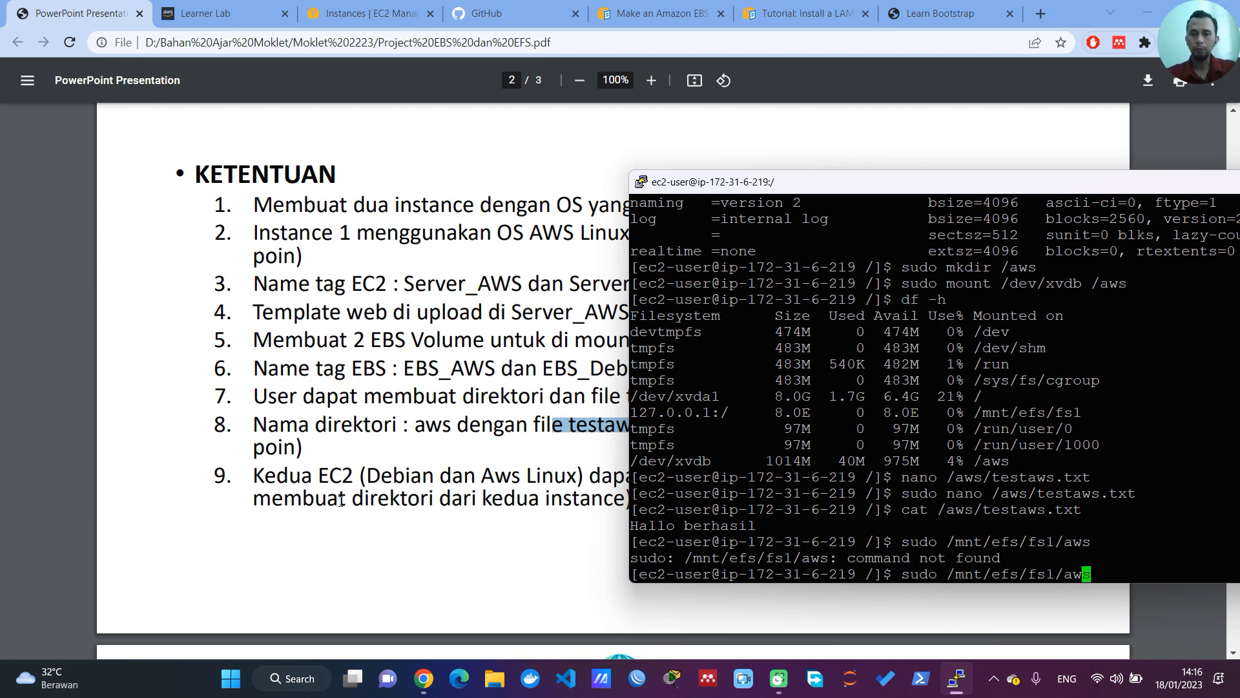
pyautogui.press('Home')
pyautogui.press('Right')
pyautogui.press('Right')
pyautogui.press('Right')
pyautogui.press('Right')
pyautogui.write('mkdir')
pyautogui.click(341, 501)
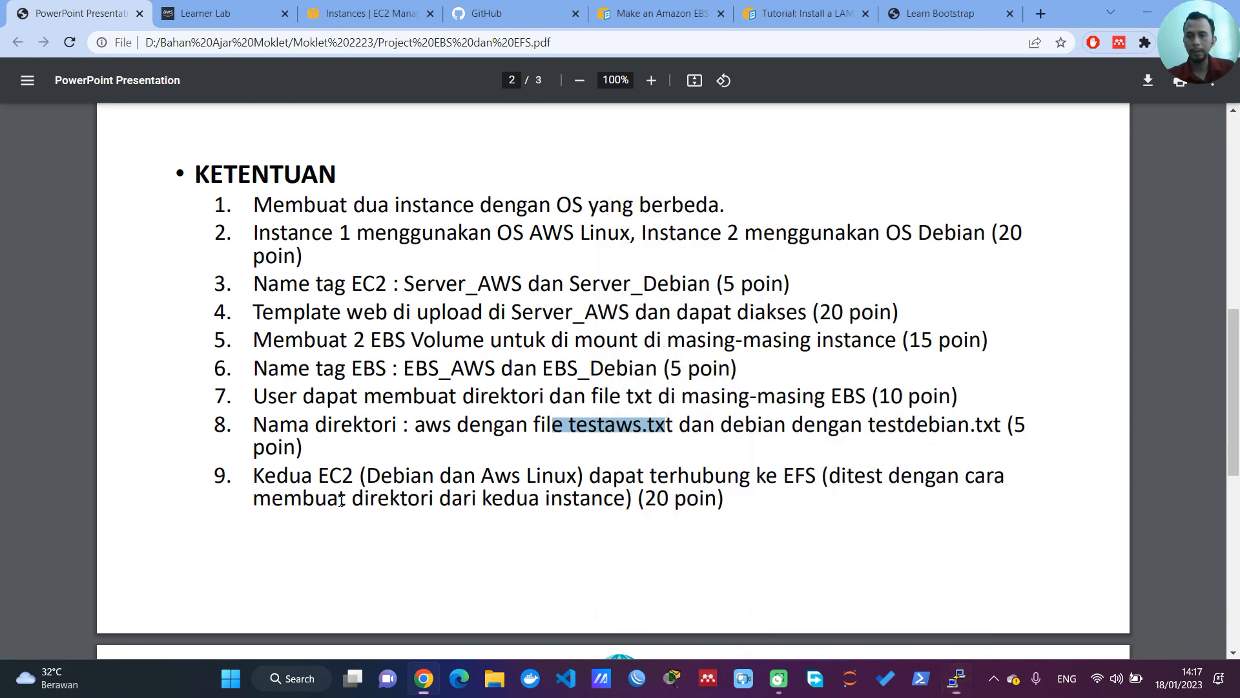
pyautogui.click(341, 501)
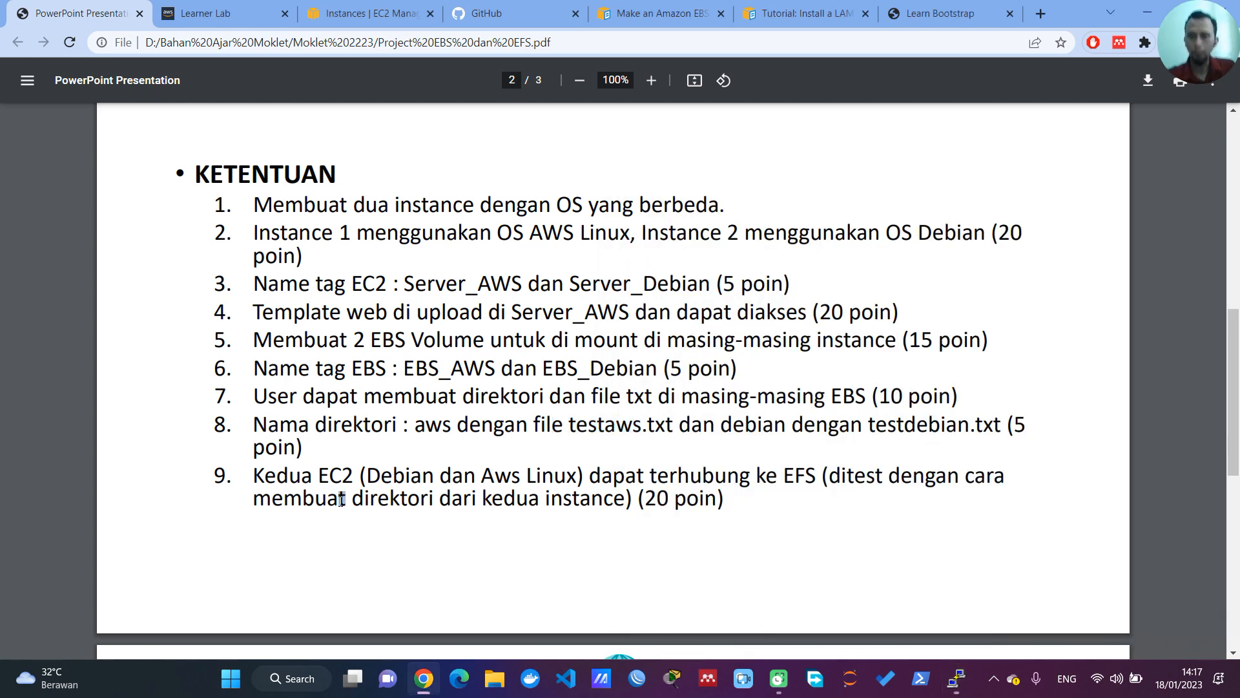
pyautogui.click(955, 679)
pyautogui.press('Return')
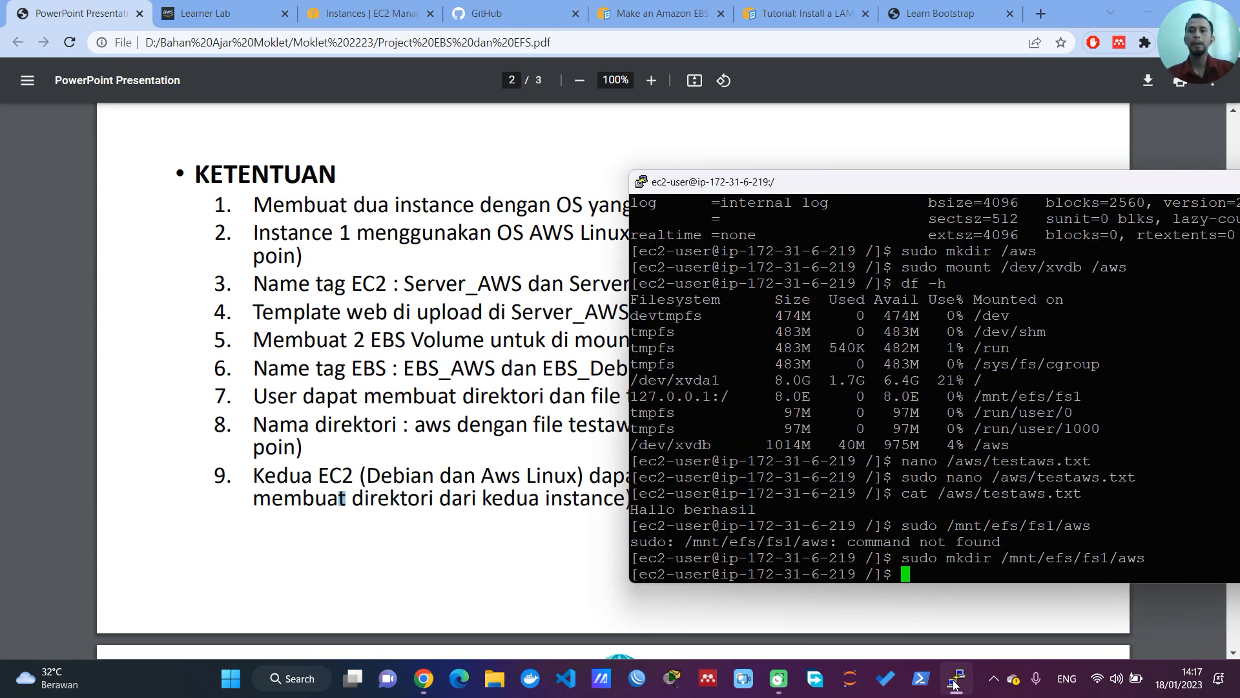
# Step: Change to the /mnt/efs/fs1/ directory on the AWS Linux server and list its contents with ls
pyautogui.write('c')
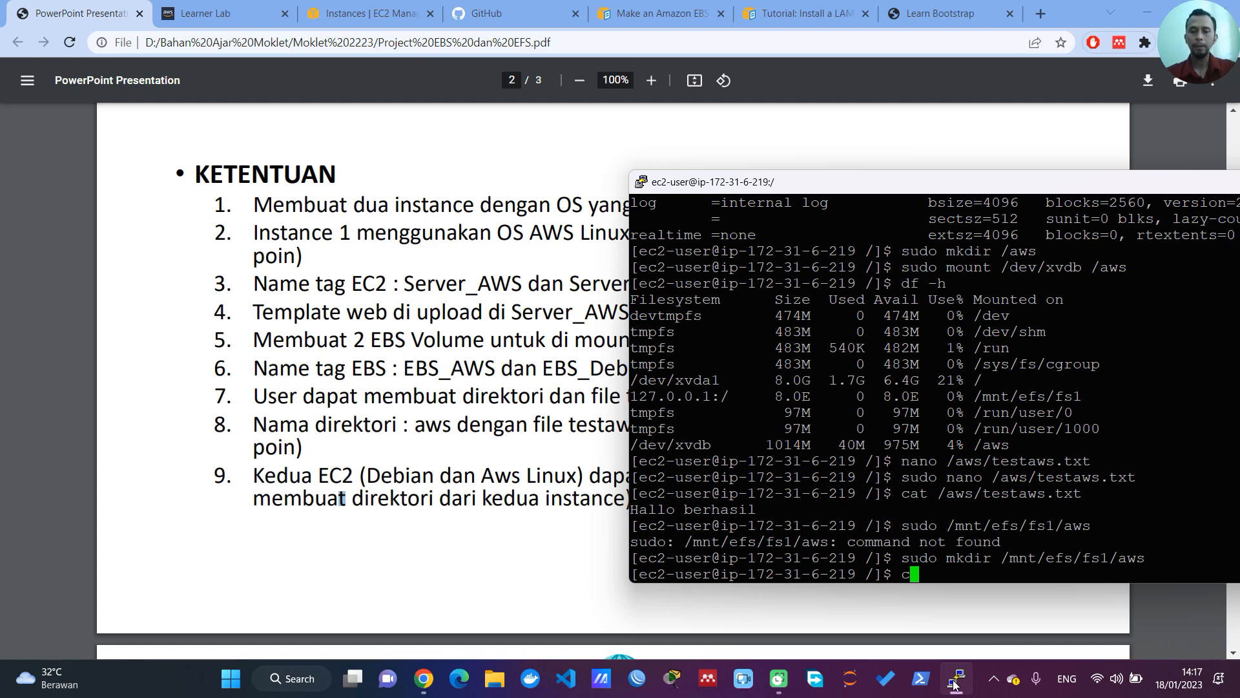
pyautogui.write('d /mnt/')
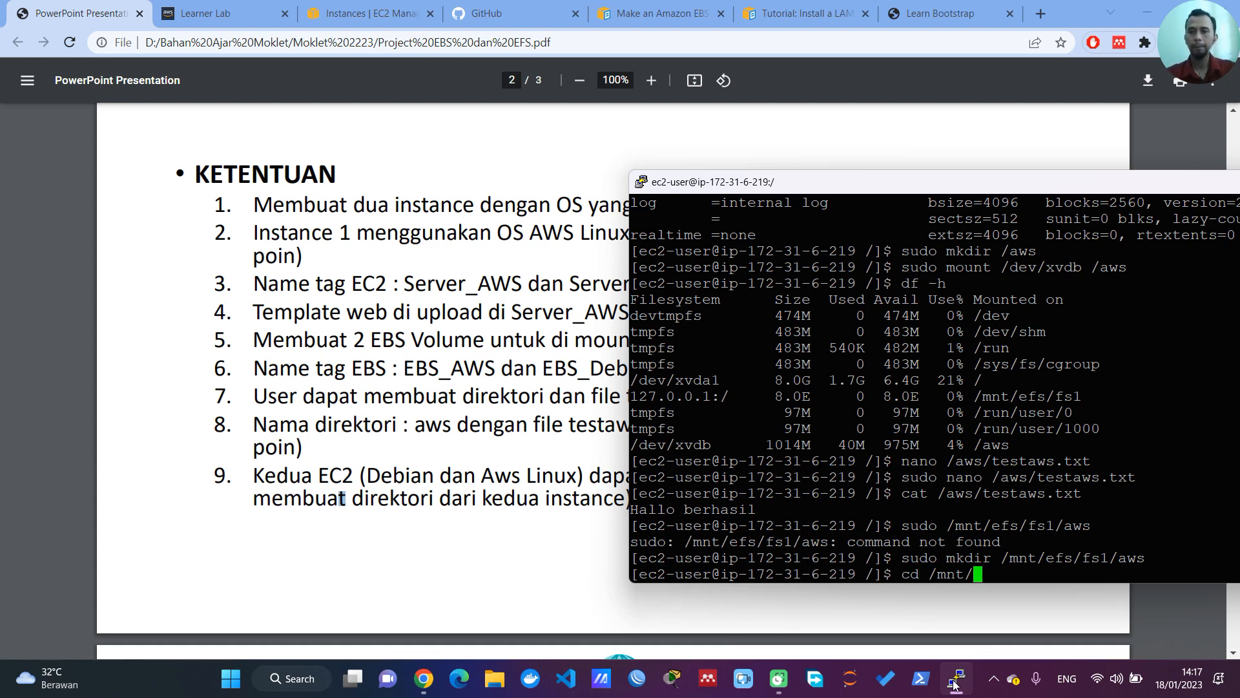
pyautogui.write('efs/fs1/')
pyautogui.press('Return')
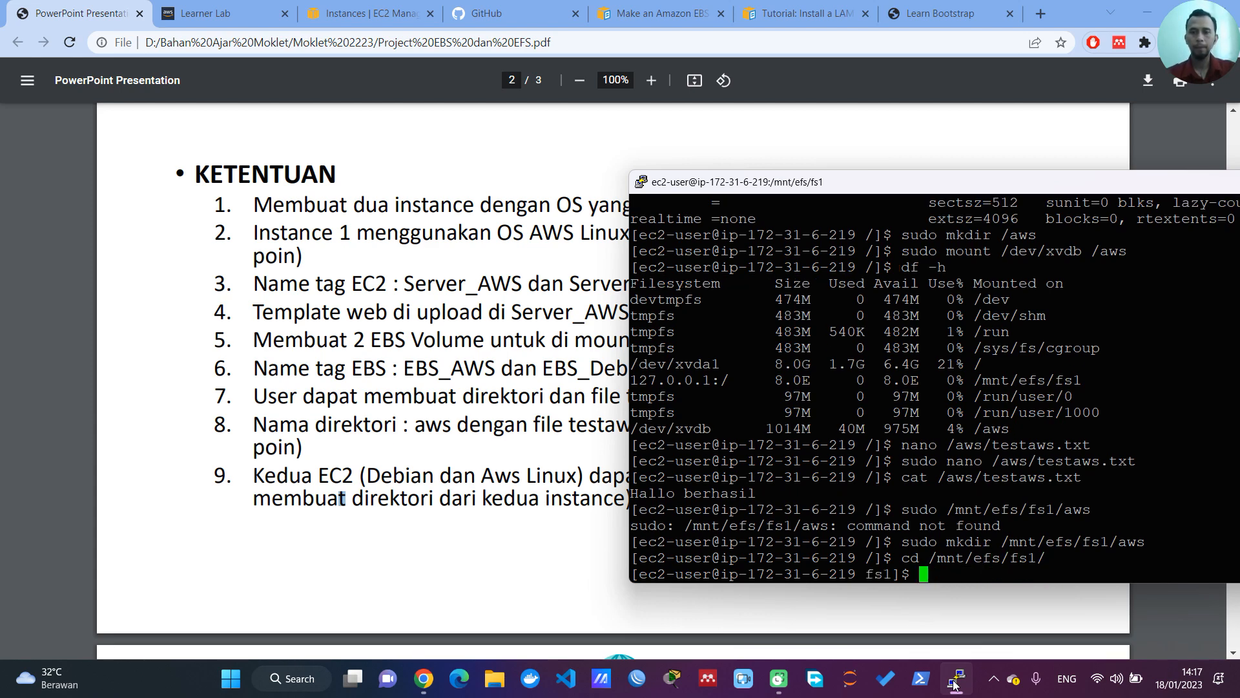
pyautogui.write('ls')
pyautogui.press('Return')
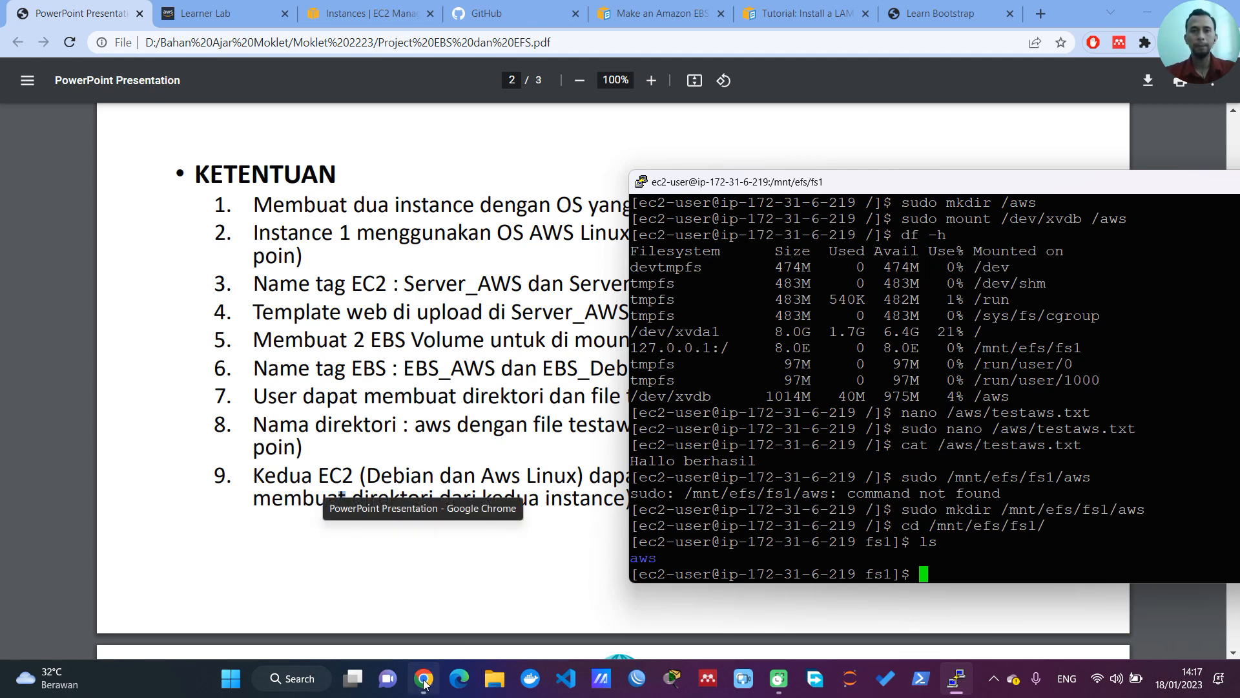
# Step: Select the first Server_Debian instance in the EC2 instance list and copy its public IPv4 address
pyautogui.click(416, 7)
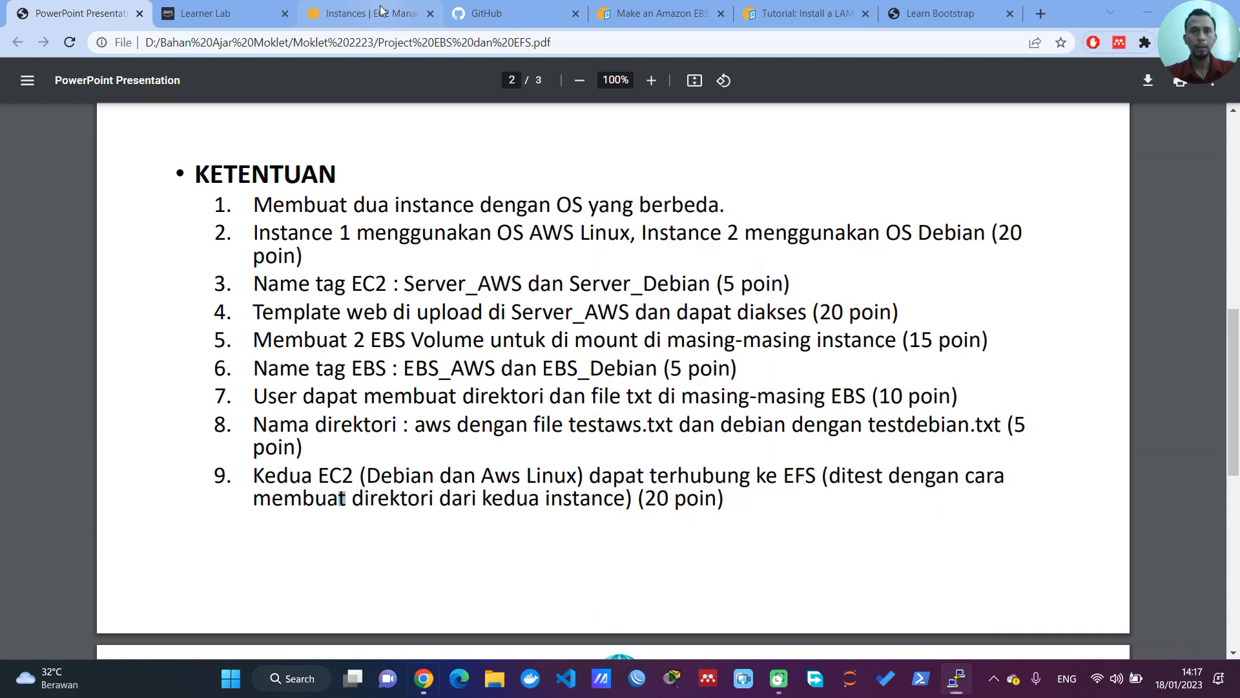
pyautogui.click(217, 249)
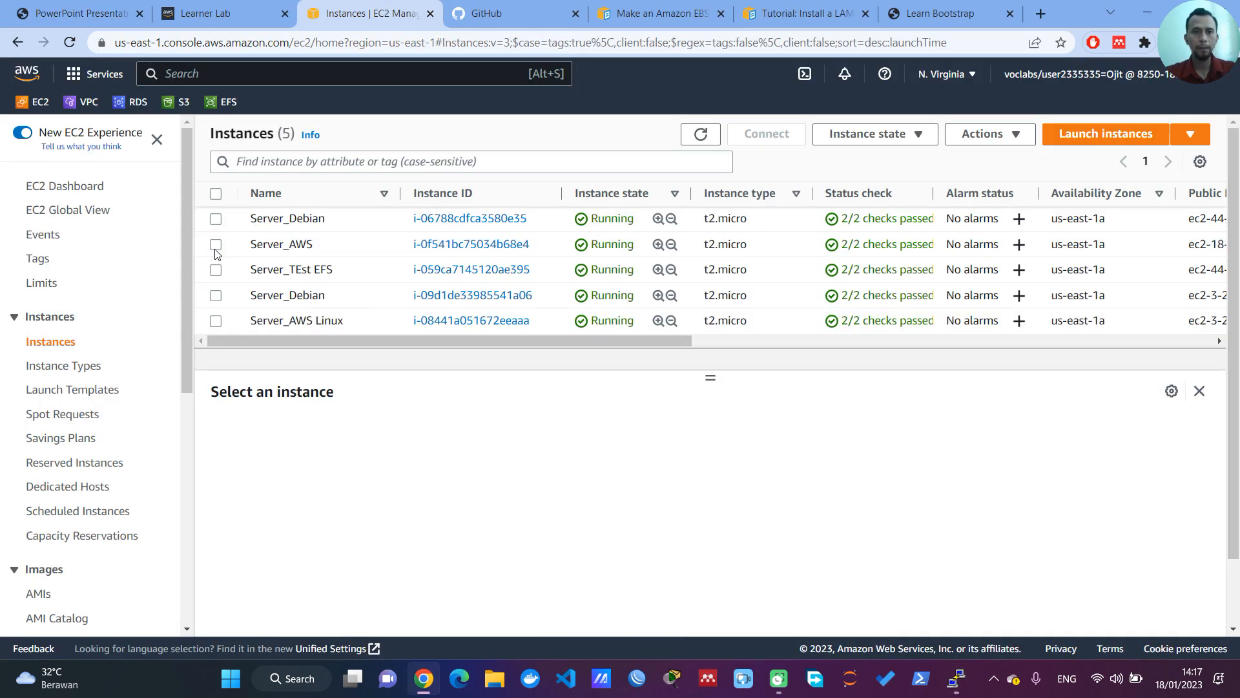
pyautogui.click(216, 220)
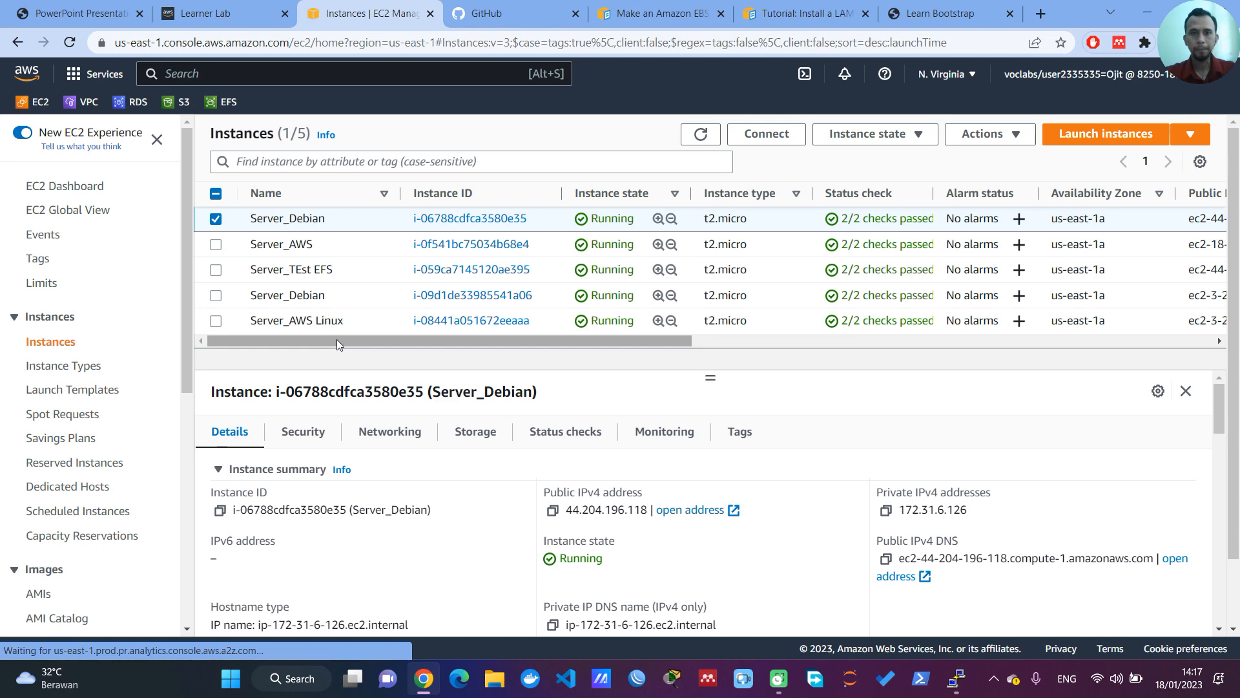
pyautogui.click(553, 512)
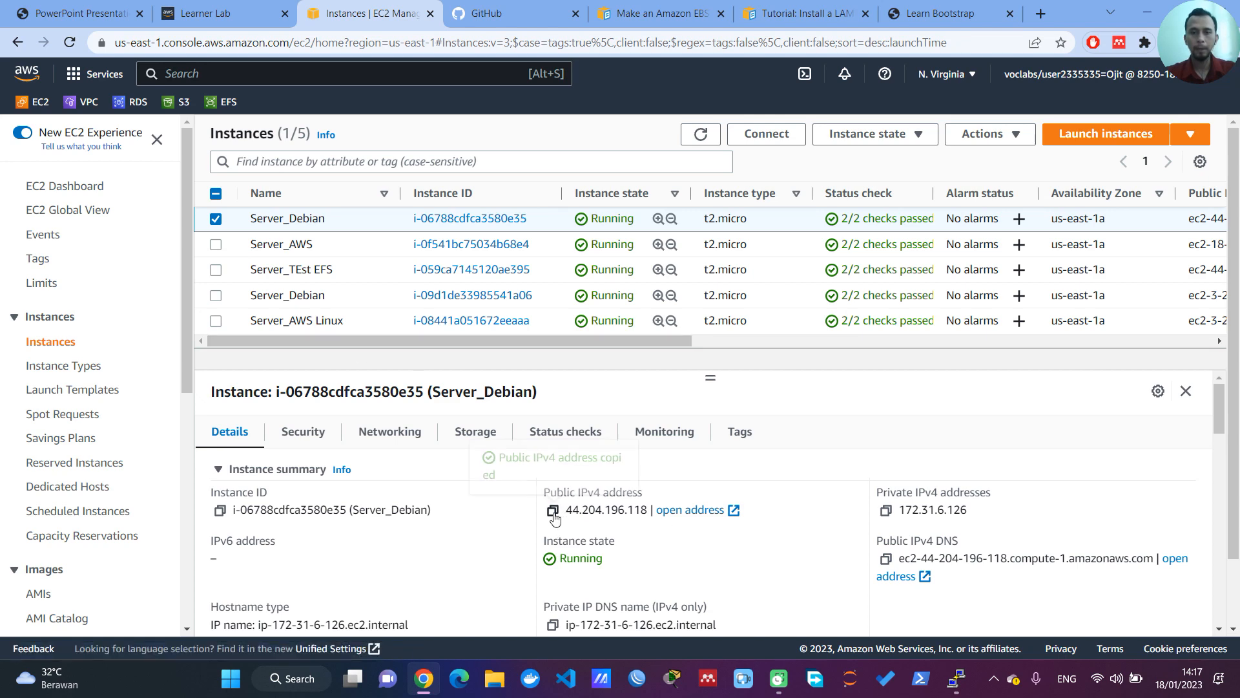
# Step: Start a new PuTTY session configuration with 44.204.196.118 as the host name
pyautogui.click(956, 678)
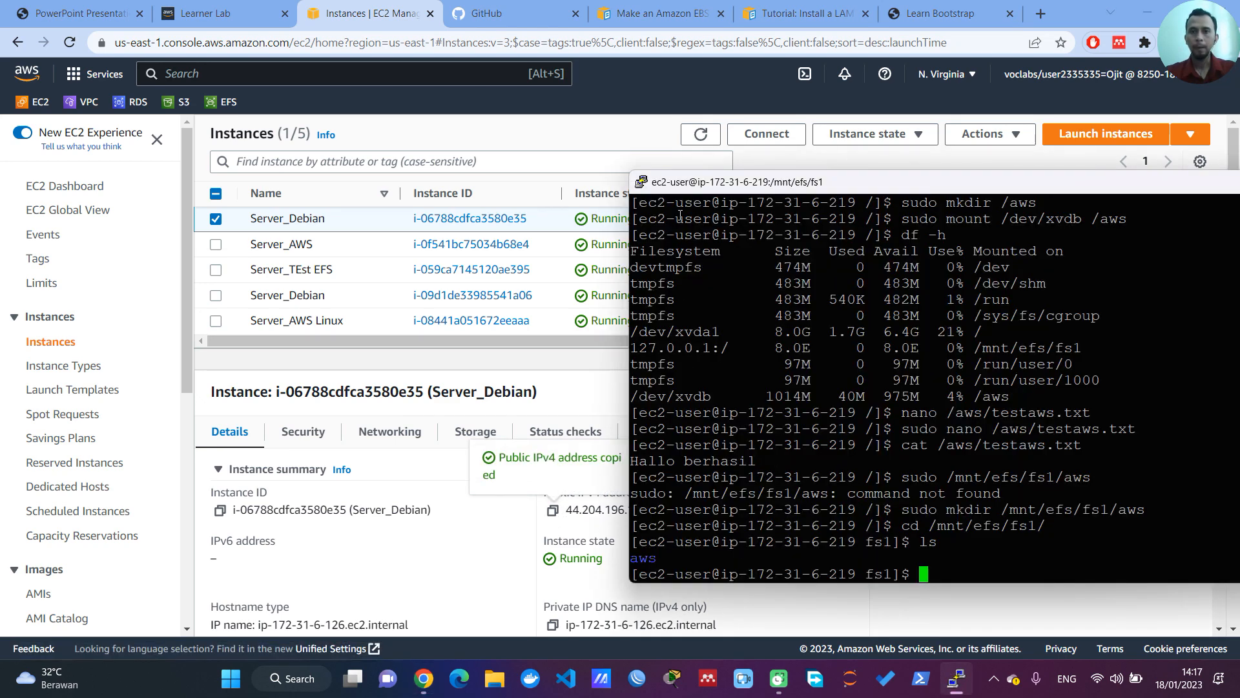
pyautogui.rightClick(701, 187)
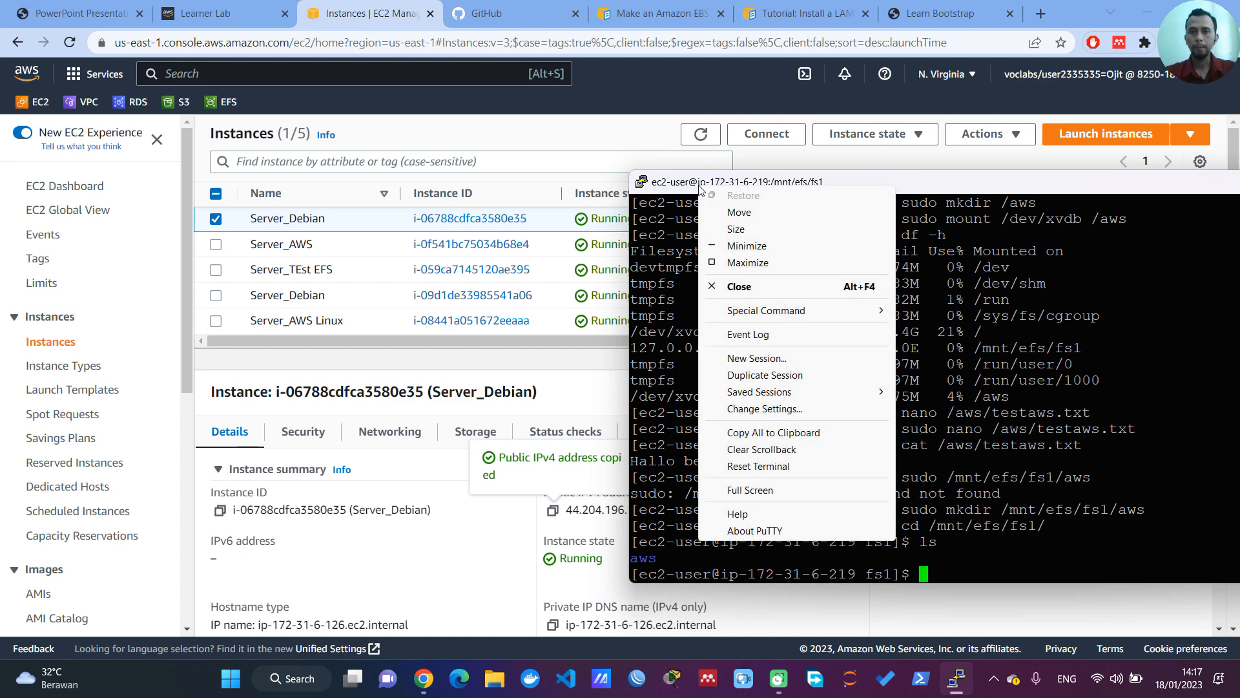
pyautogui.click(768, 366)
pyautogui.hotkey('ctrl', 'v')
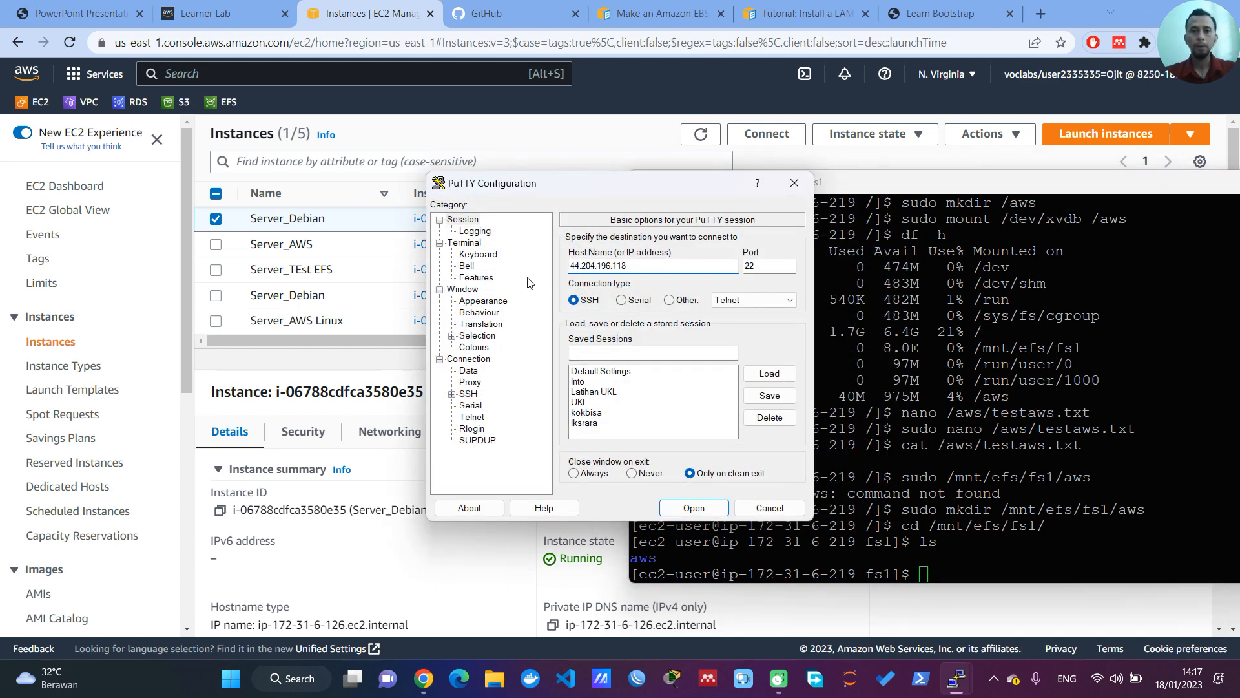
# Step: Choose the private key file for the session's SSH authentication and open the connection
pyautogui.click(452, 394)
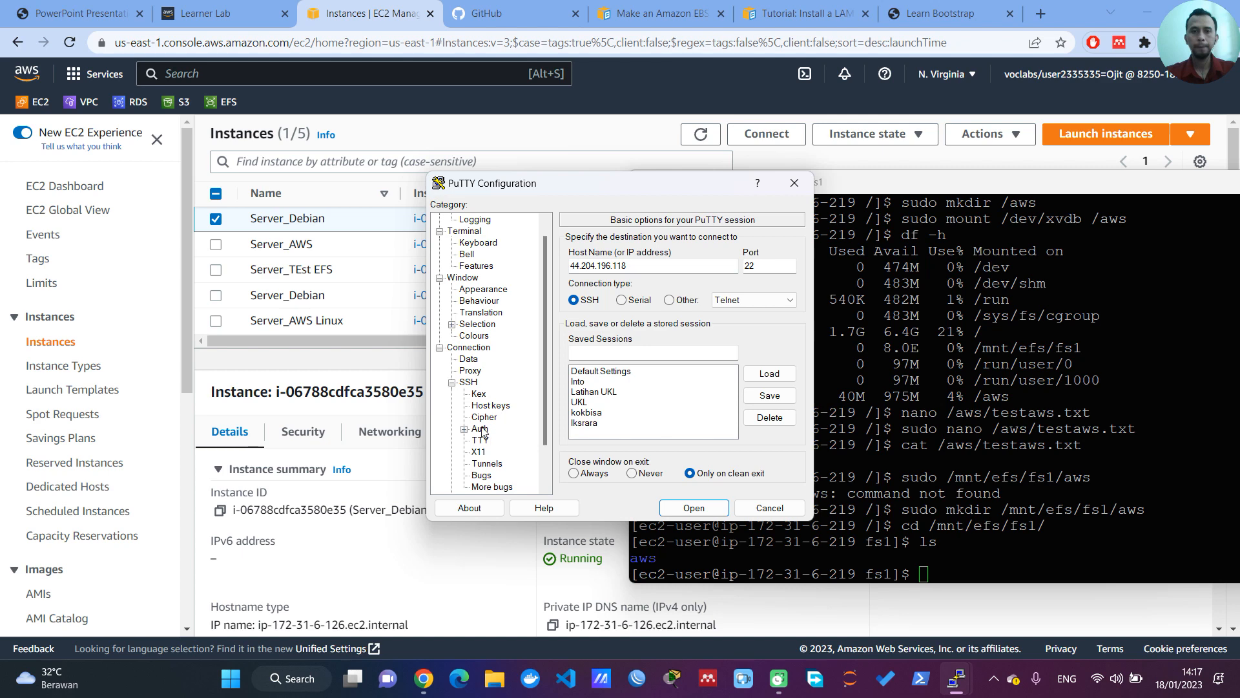
pyautogui.click(481, 429)
pyautogui.click(768, 400)
pyautogui.doubleClick(617, 345)
pyautogui.click(715, 508)
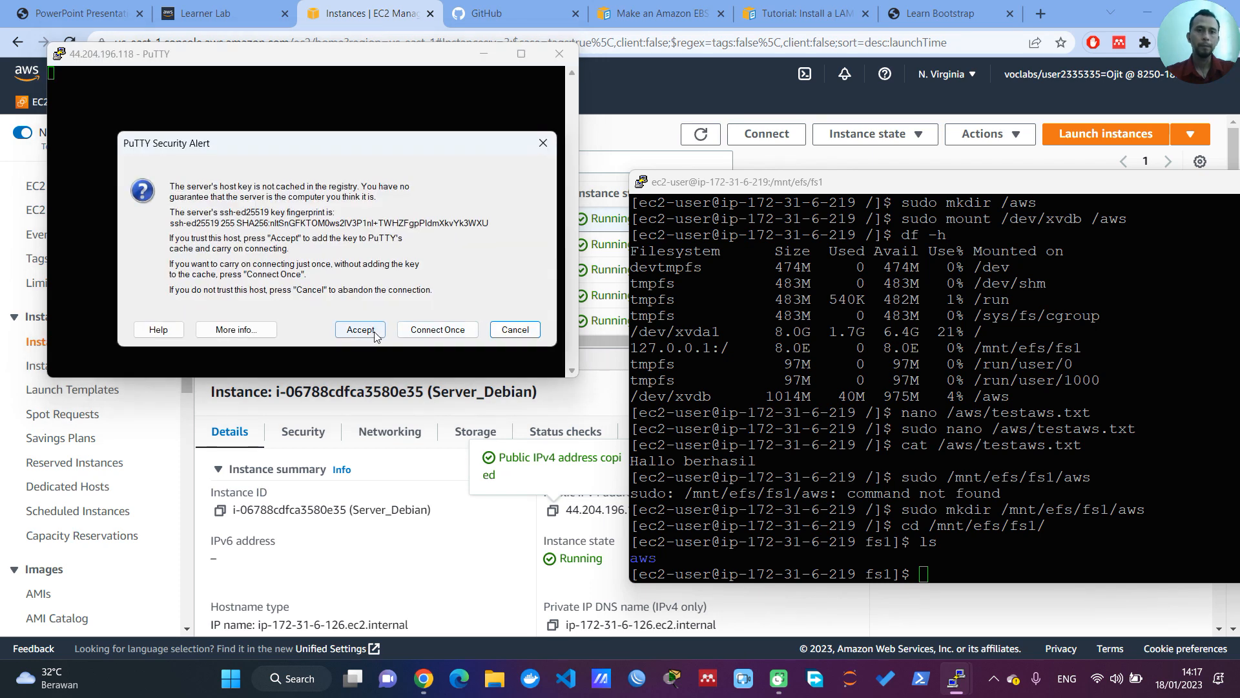
# Step: Accept the Debian server's host key and log in as admin
pyautogui.click(364, 327)
pyautogui.write('admin')
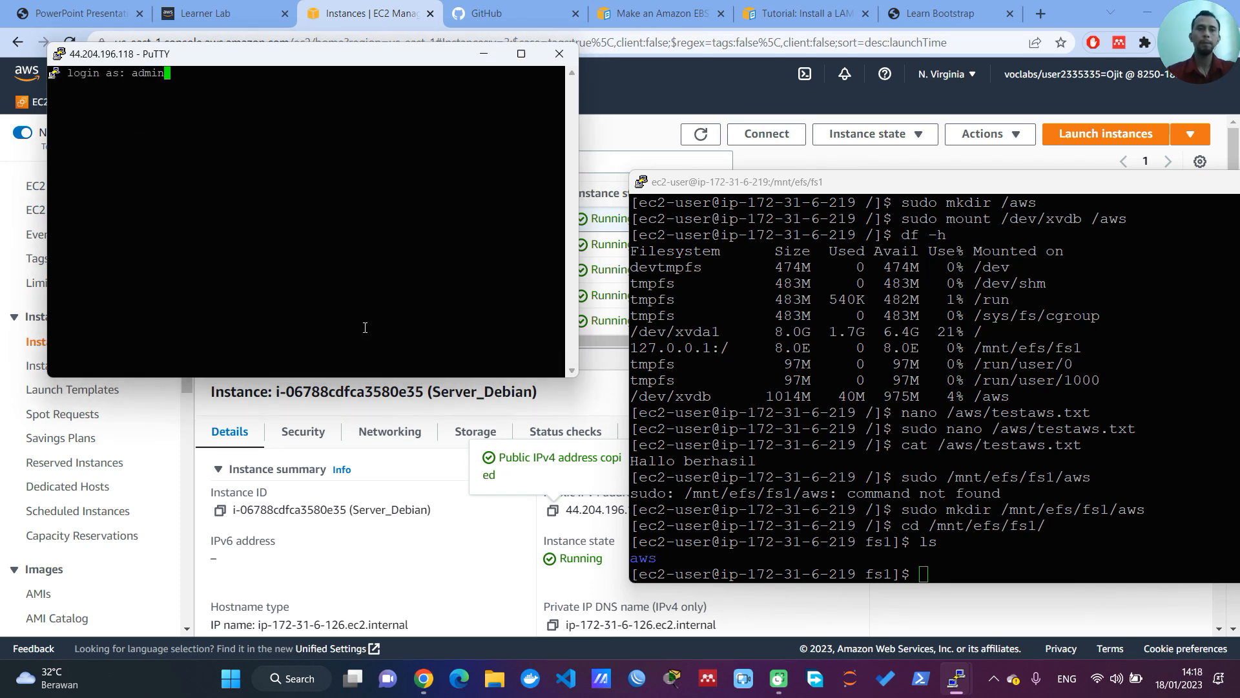
pyautogui.press('Return')
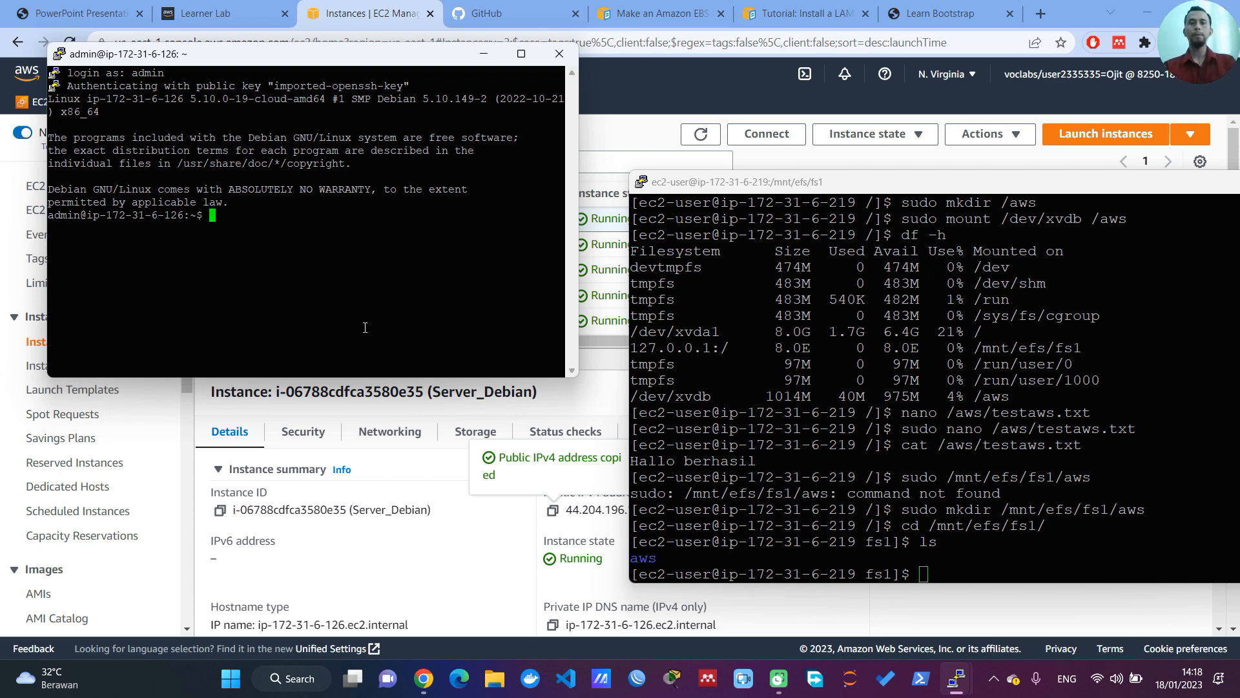
# Step: Check the Debian server's mounted file systems with df -h and list the contents of /mnt/efs/fs1/
pyautogui.write('df -h')
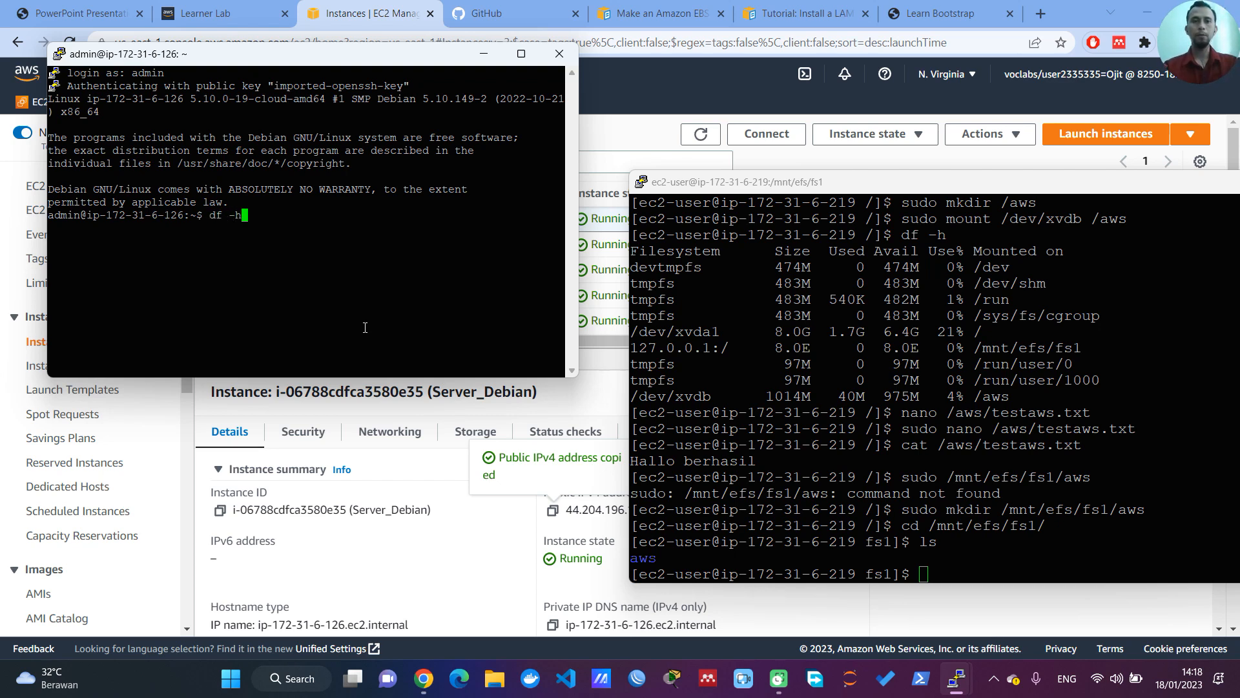
pyautogui.press('Return')
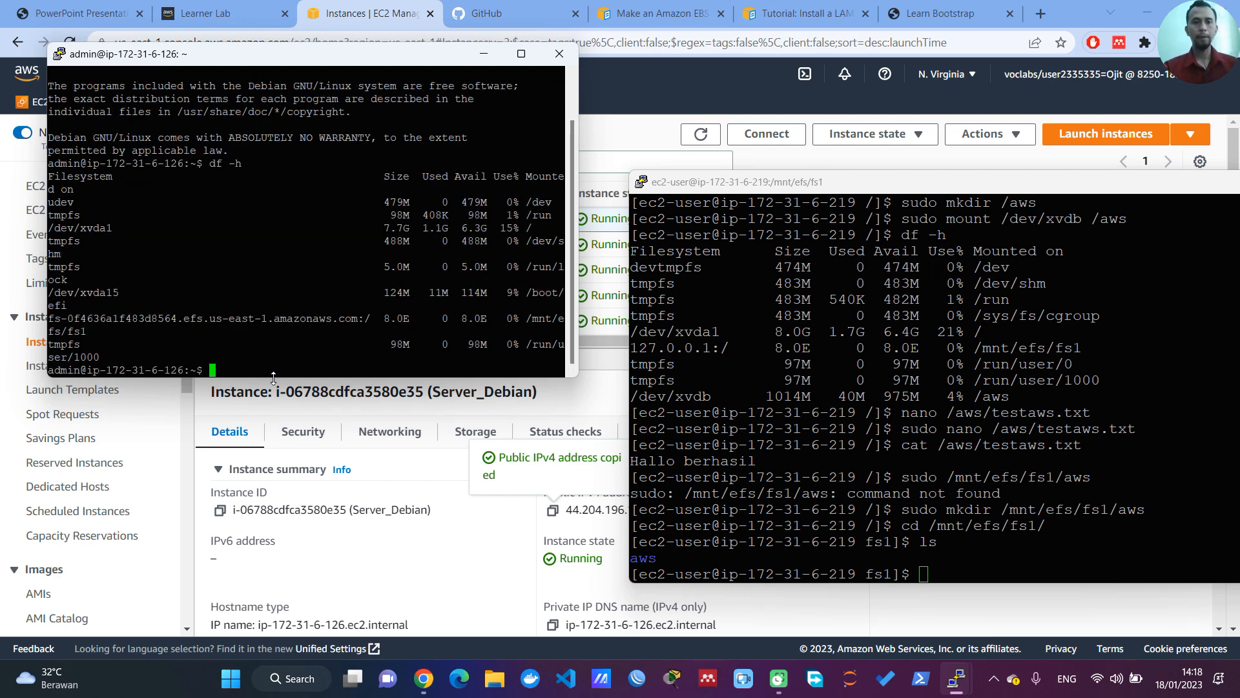
pyautogui.write('cd /')
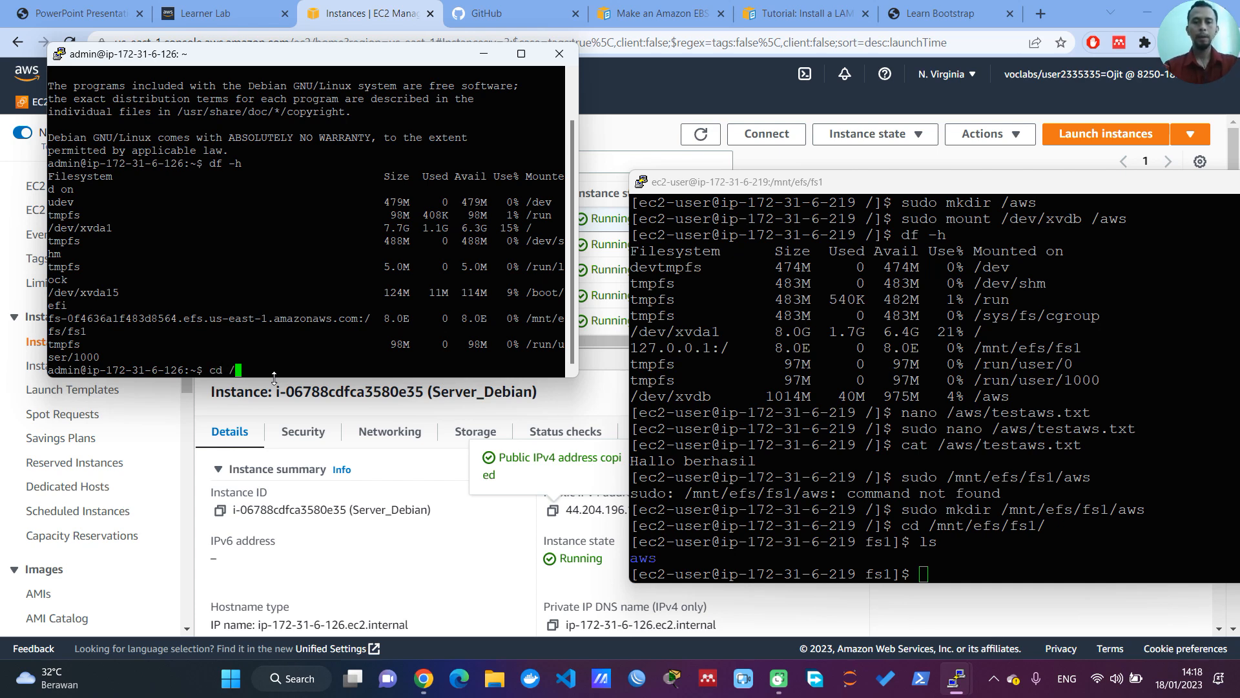
pyautogui.write('mnt/efs/fs1/')
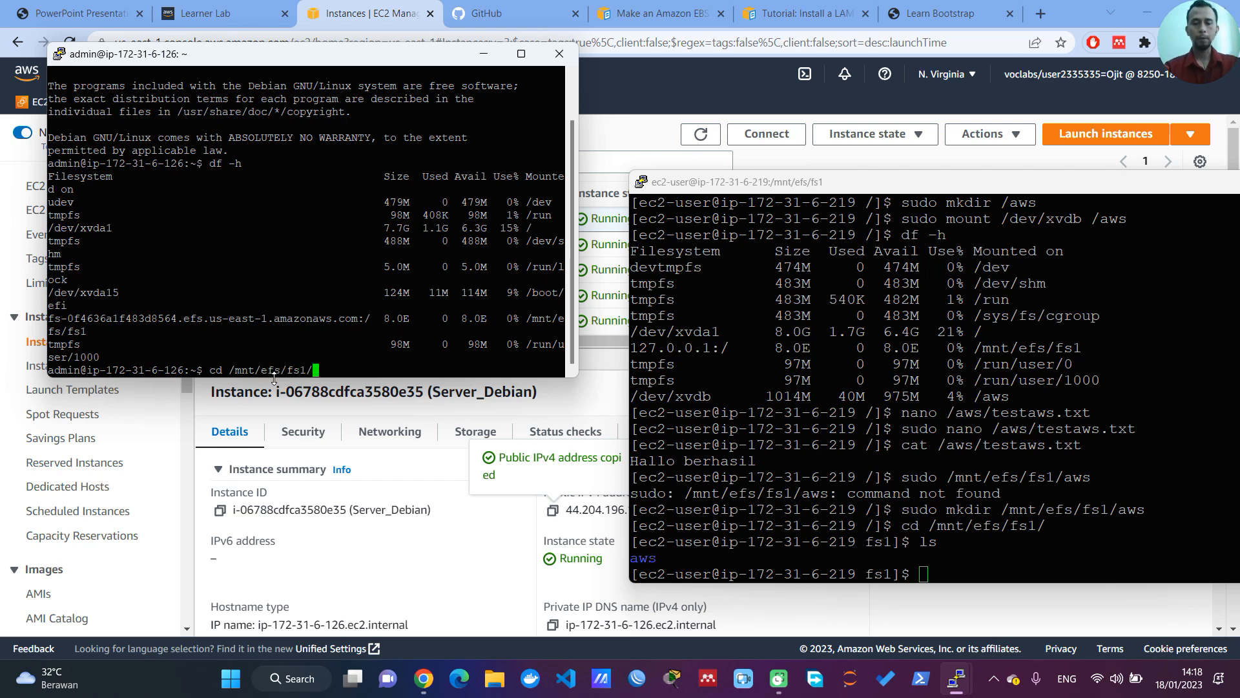
pyautogui.press('Return')
pyautogui.write('ls')
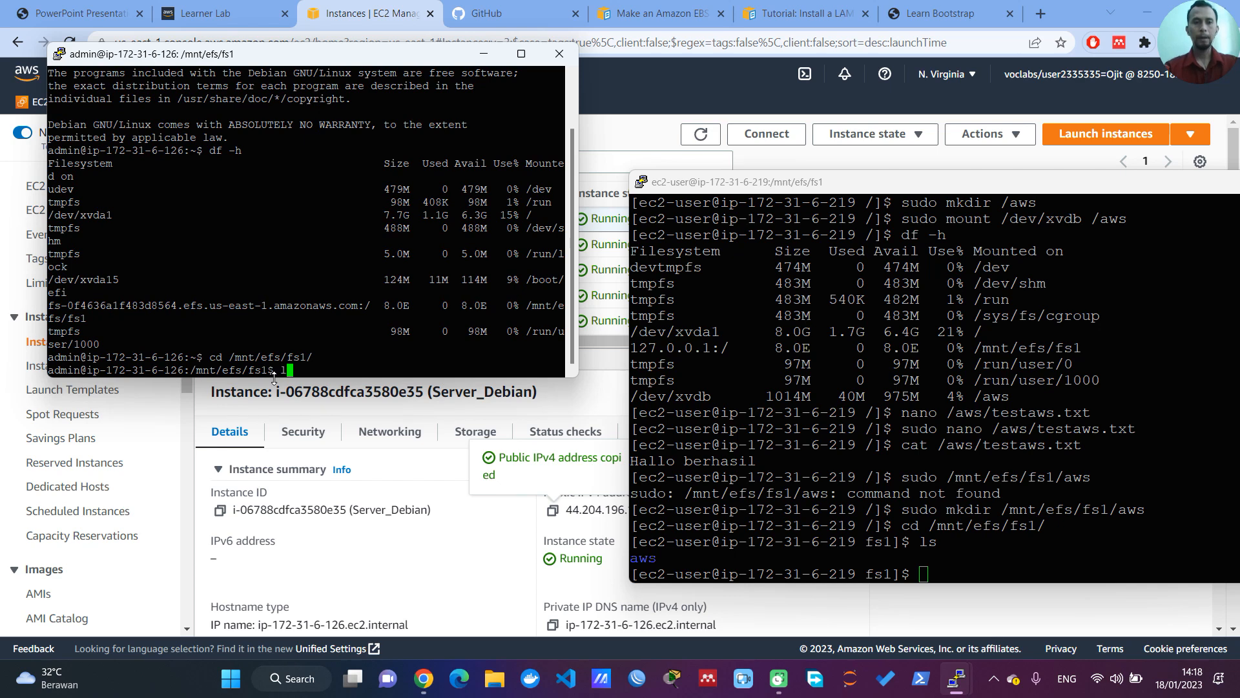
pyautogui.press('Return')
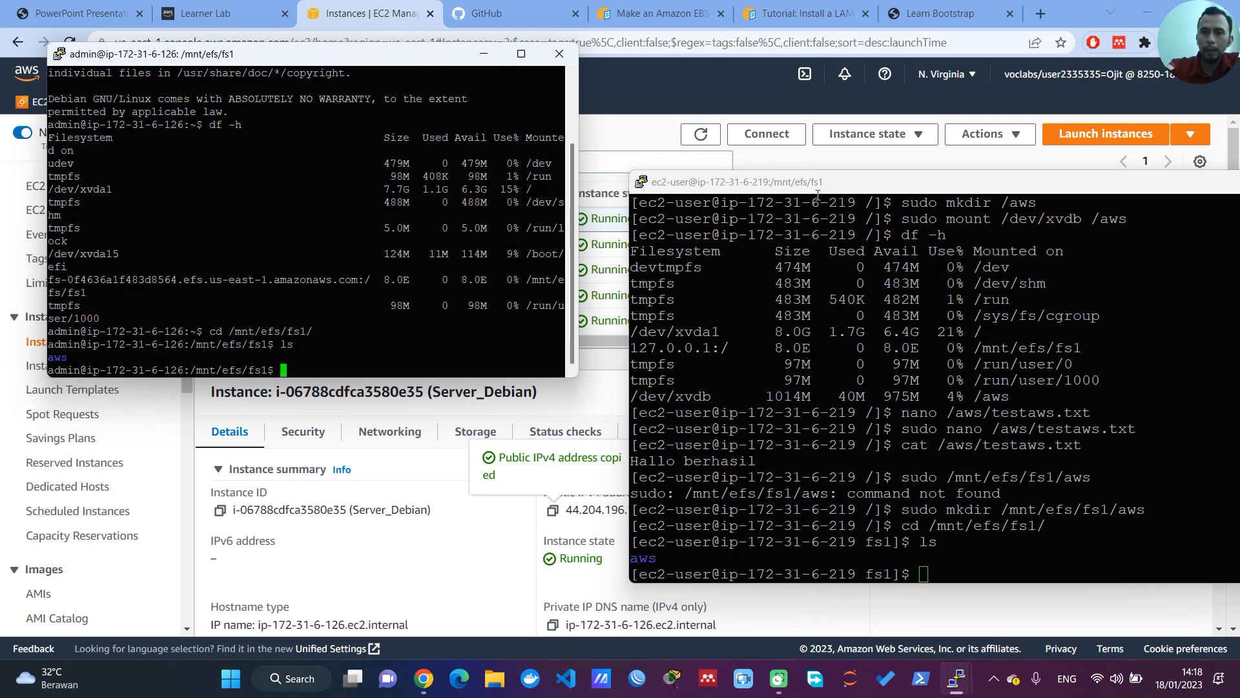
# Step: Place the AWS Linux terminal beside the Debian terminal and review requirement 9 in the project PDF
pyautogui.moveTo(820, 187); pyautogui.dragTo(778, 59)
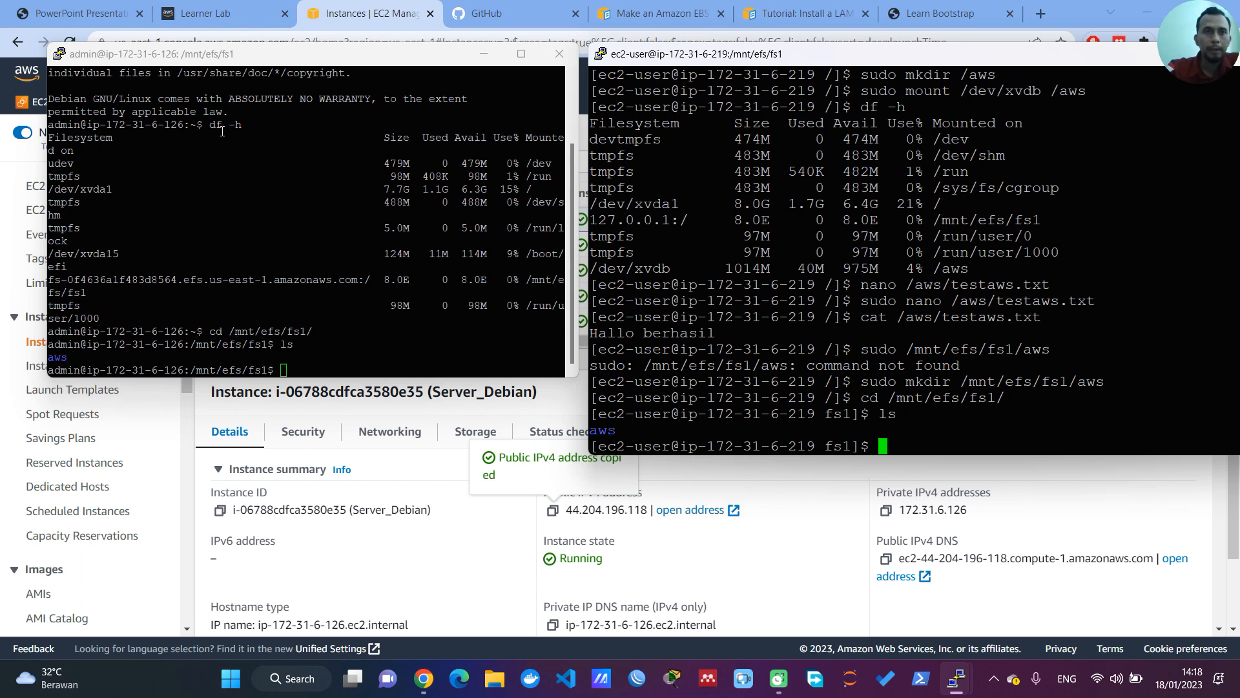
pyautogui.click(72, 14)
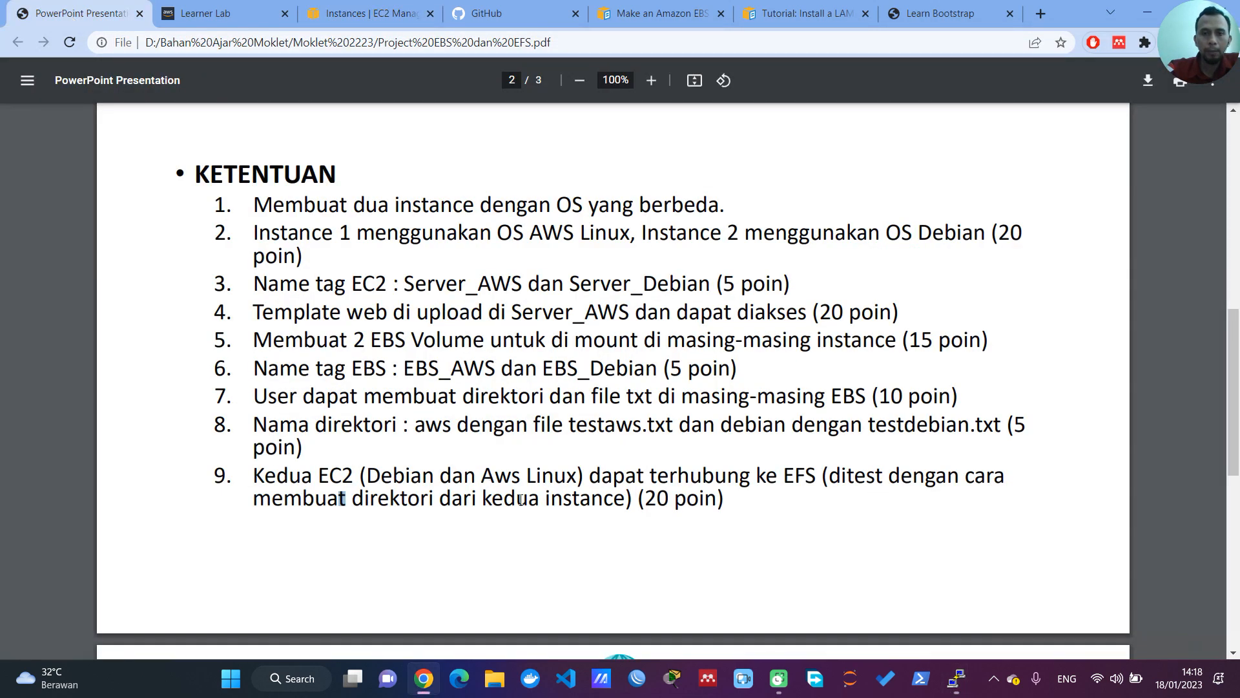
pyautogui.click(543, 483)
pyautogui.moveTo(320, 483); pyautogui.dragTo(462, 484)
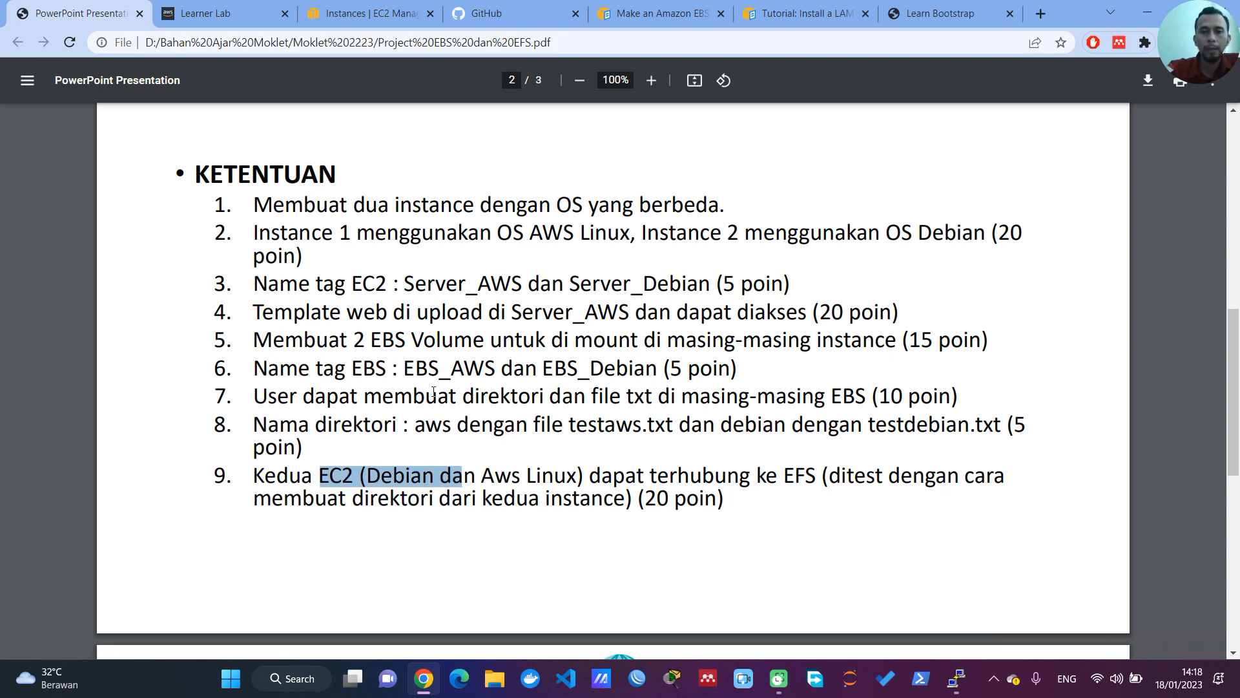
# Step: Bring the AWS Linux and Debian PuTTY terminals back in front of the project PDF
pyautogui.moveTo(956, 678)
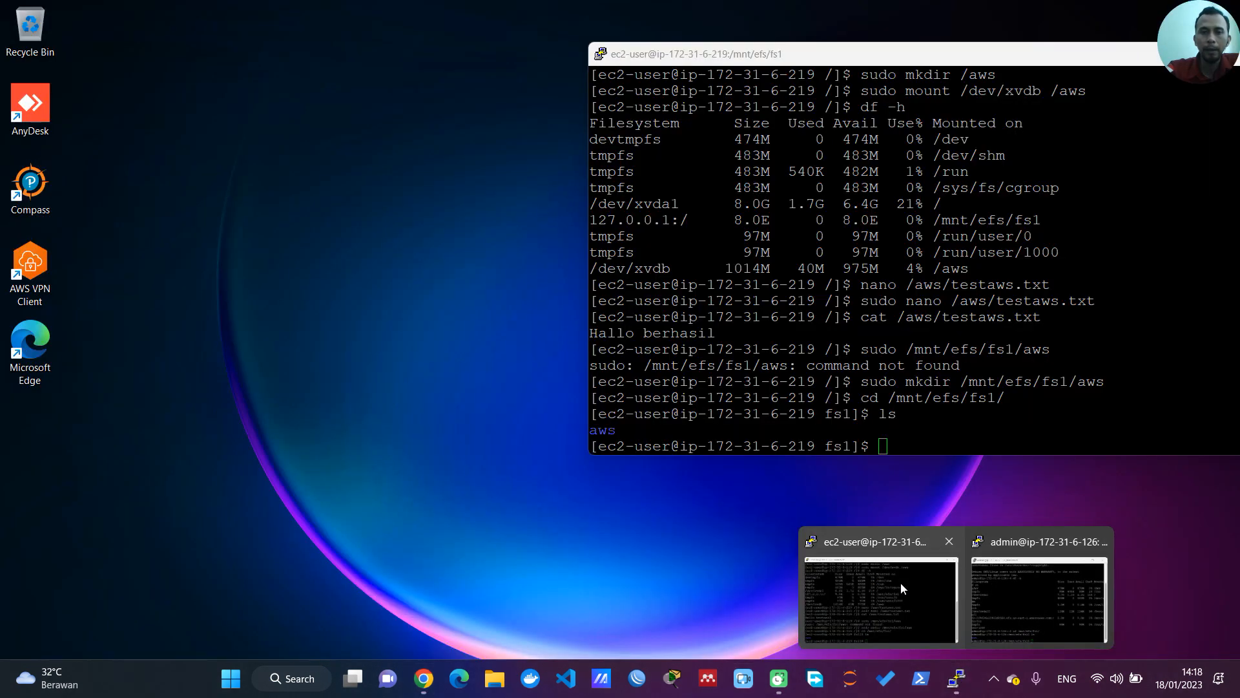
pyautogui.click(900, 583)
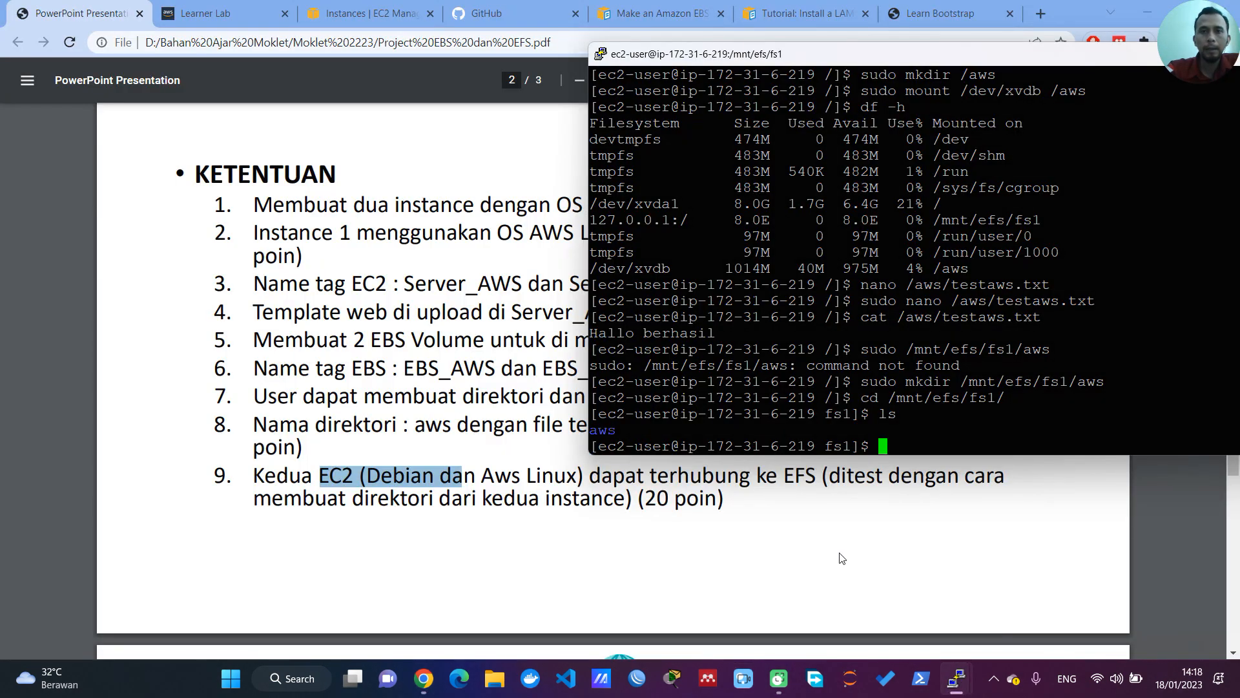
pyautogui.moveTo(966, 672)
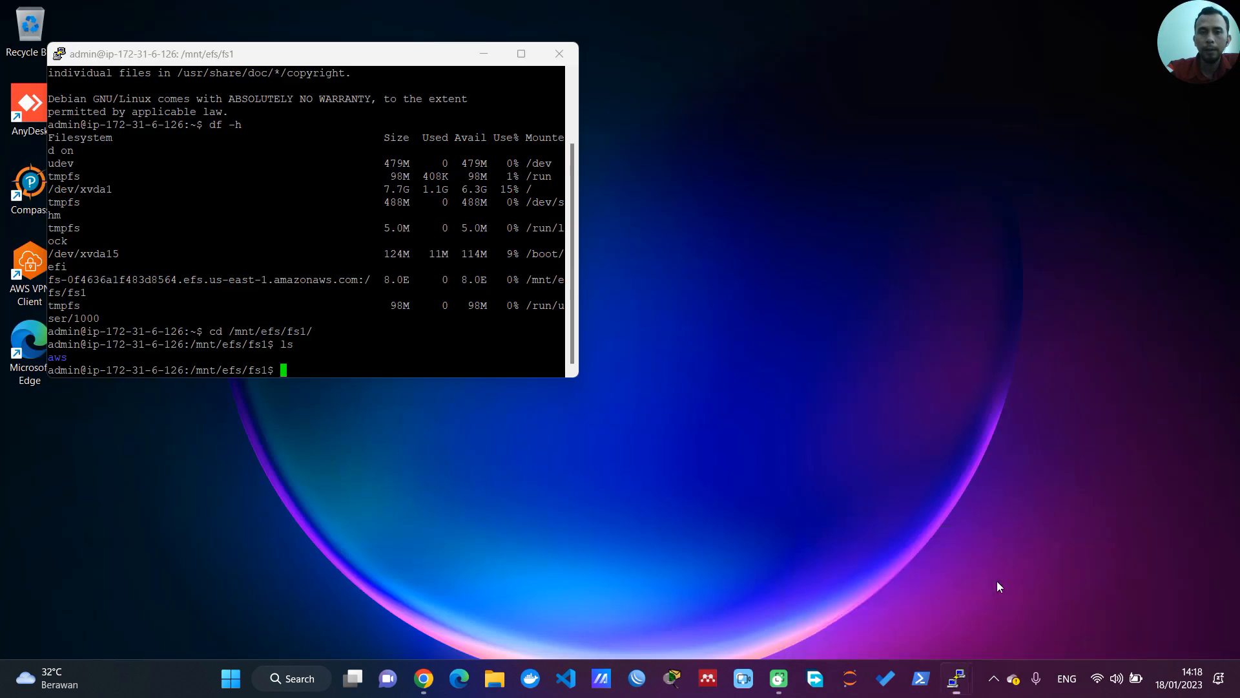
pyautogui.click(997, 580)
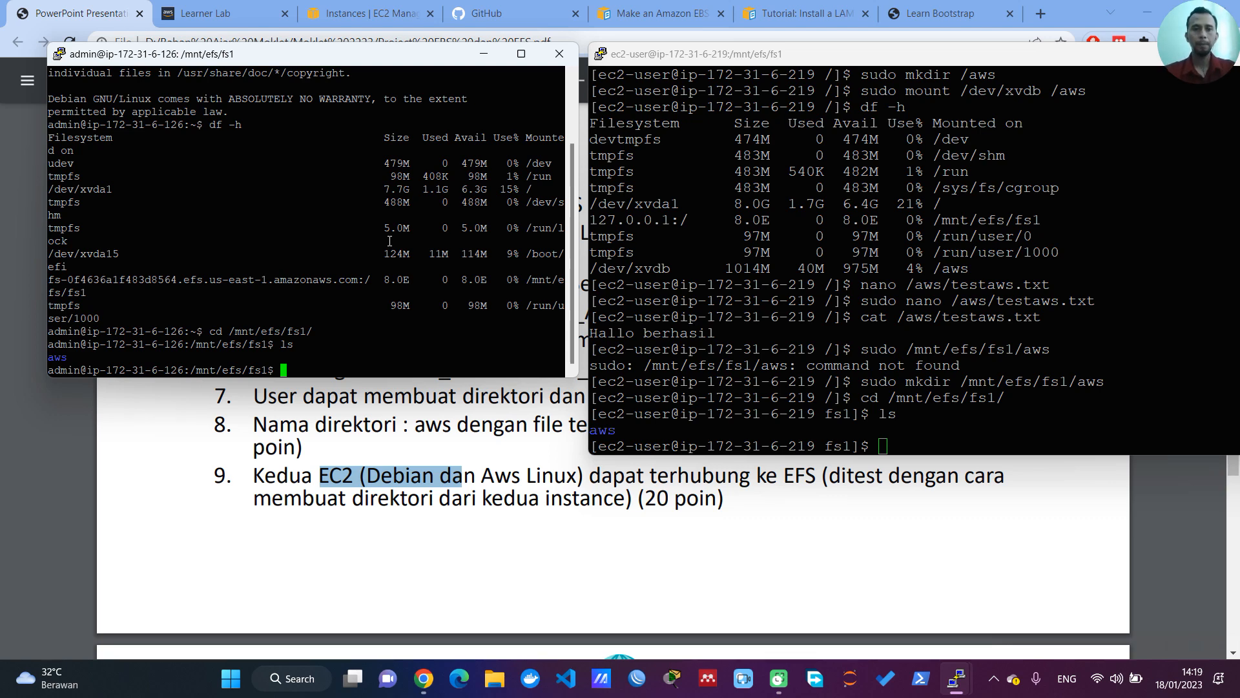
# Step: Change to the root directory on the Debian server and list its block devices with lsblk
pyautogui.write('cd /')
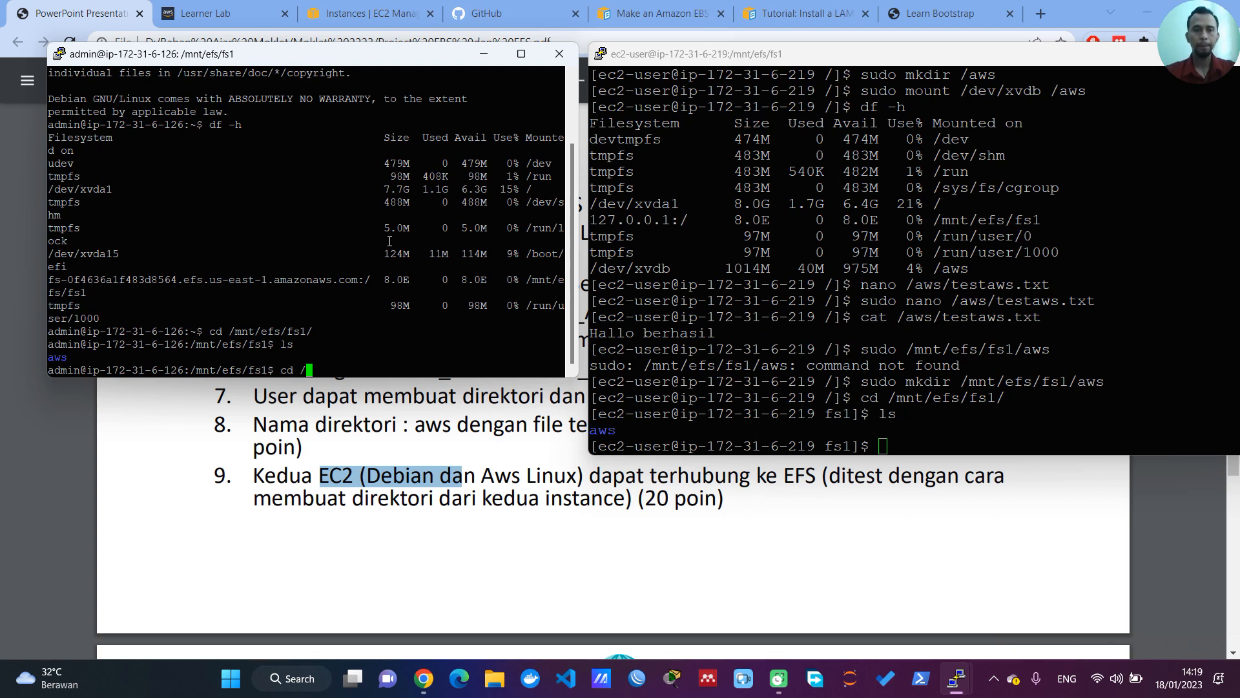
pyautogui.press('Return')
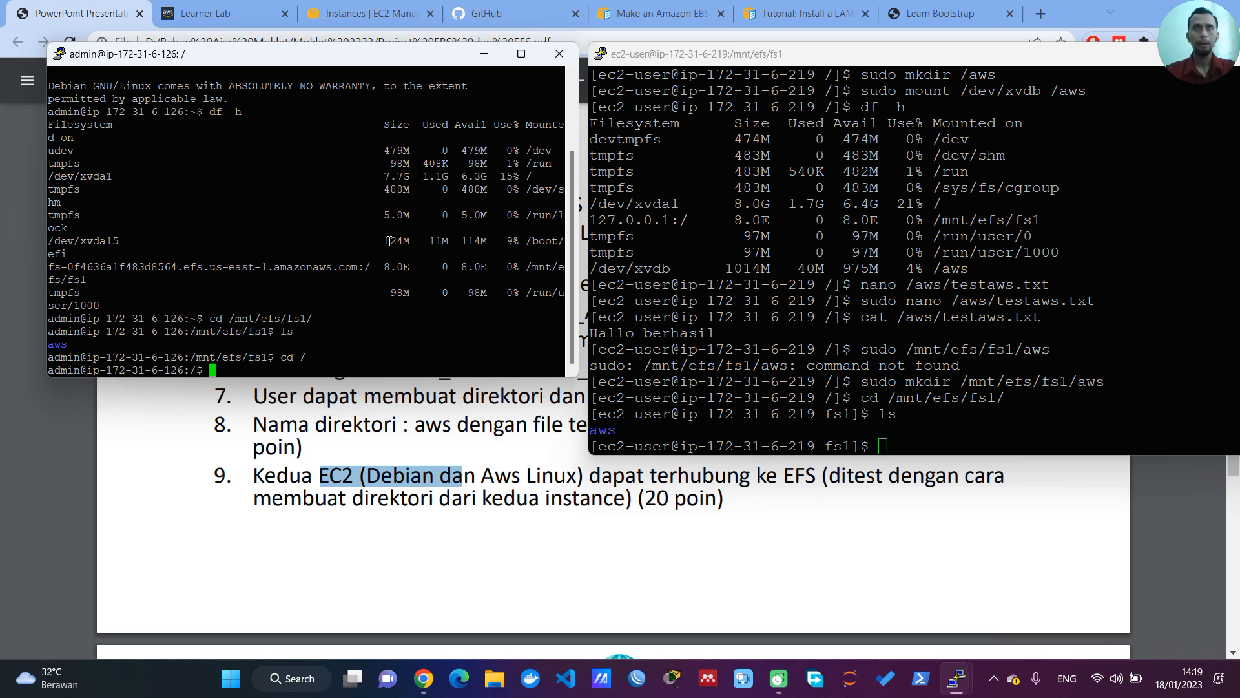
pyautogui.write('lsb')
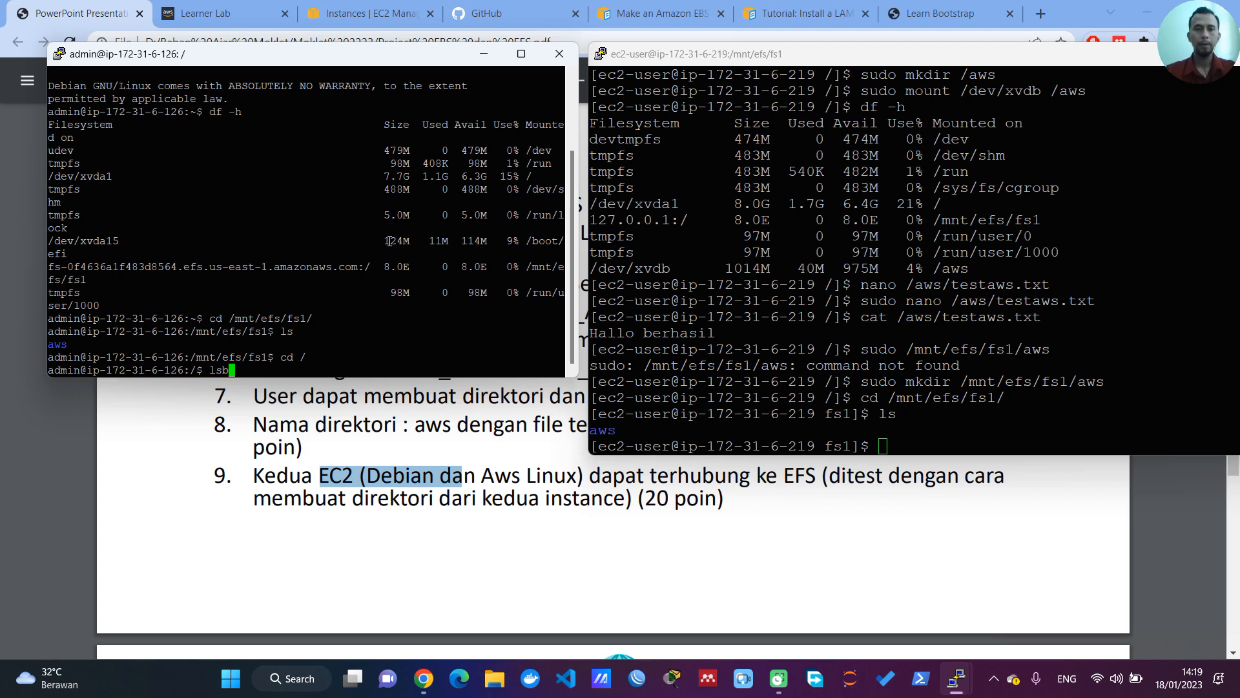
pyautogui.write('lk')
pyautogui.press('Return')
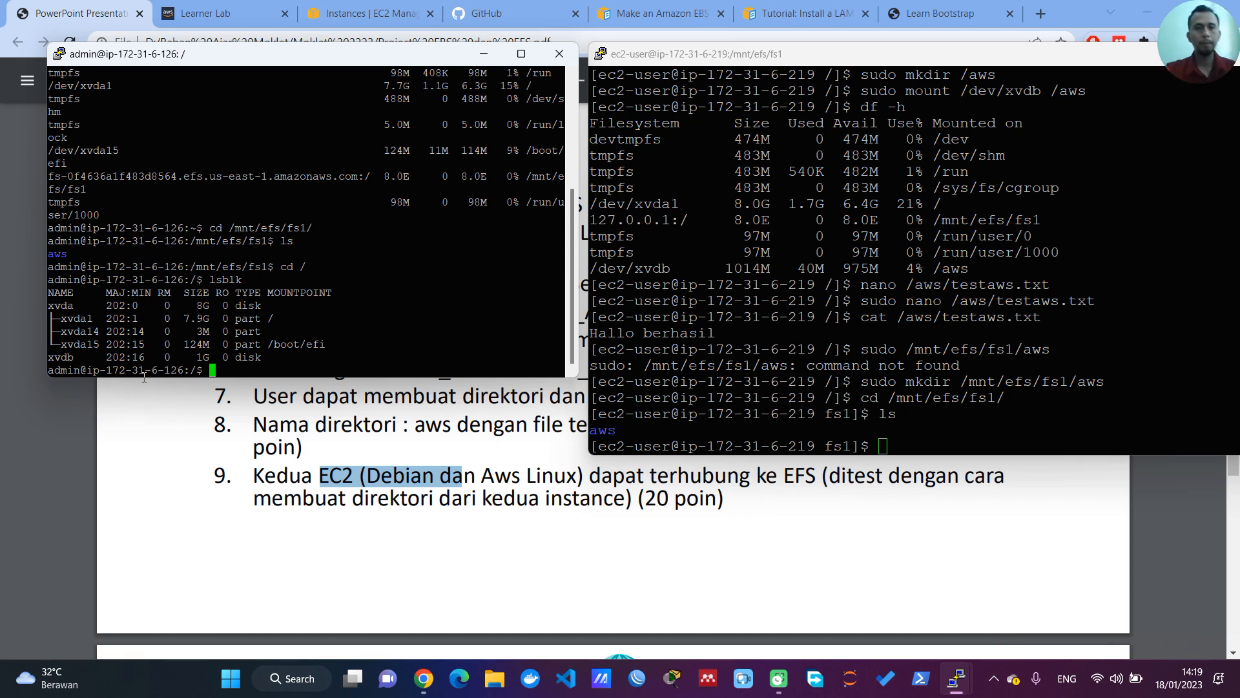
# Step: Try to format /dev/xvdb on the Debian server as XFS, adapting the mkfs command from the AWS EBS guide
pyautogui.click(695, 16)
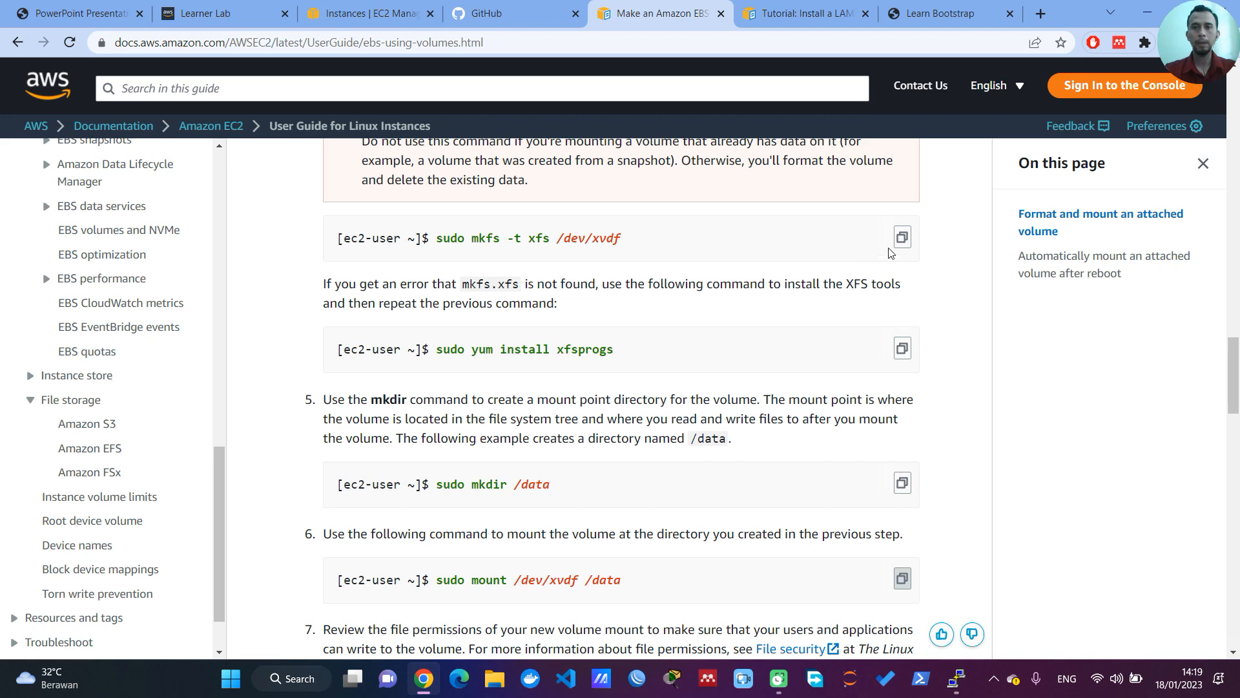
pyautogui.click(903, 237)
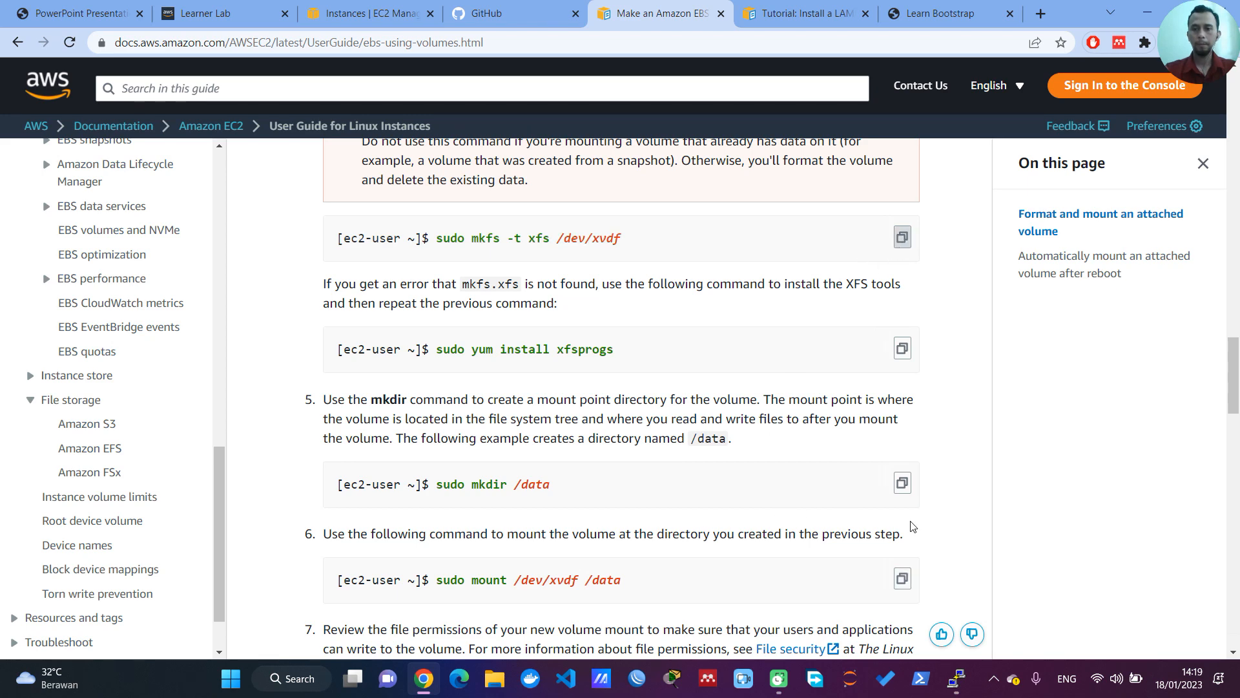
pyautogui.moveTo(955, 680)
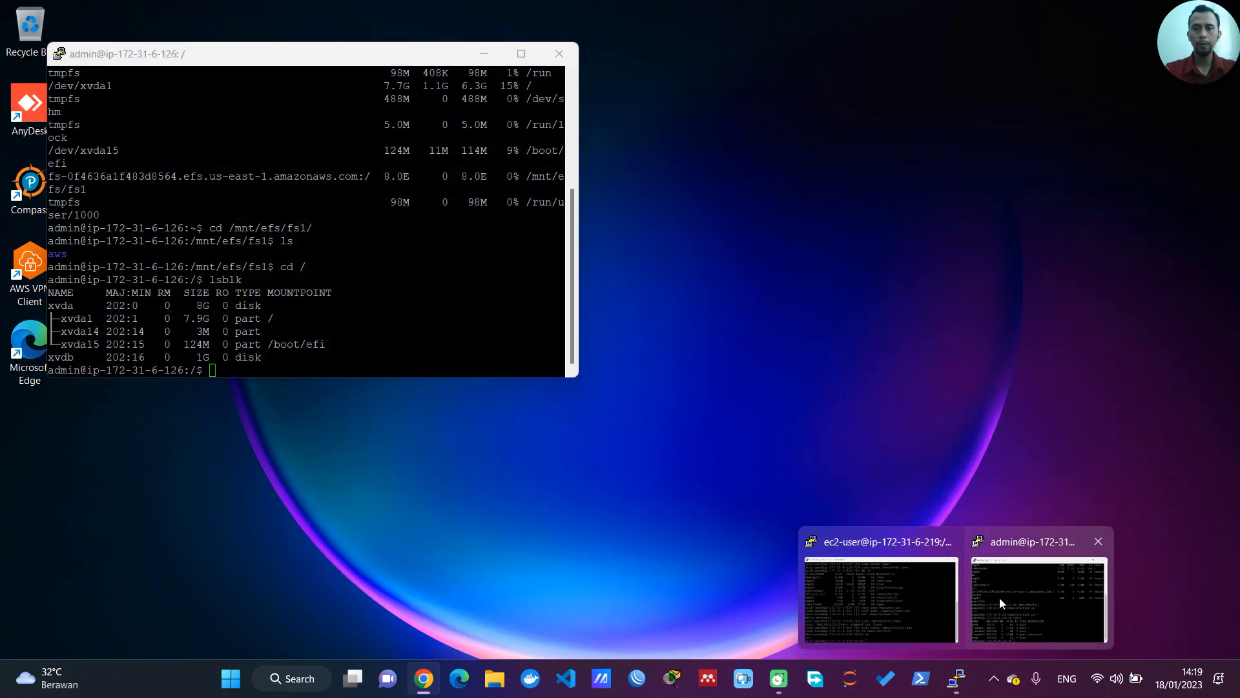
pyautogui.click(1002, 596)
pyautogui.rightClick(376, 344)
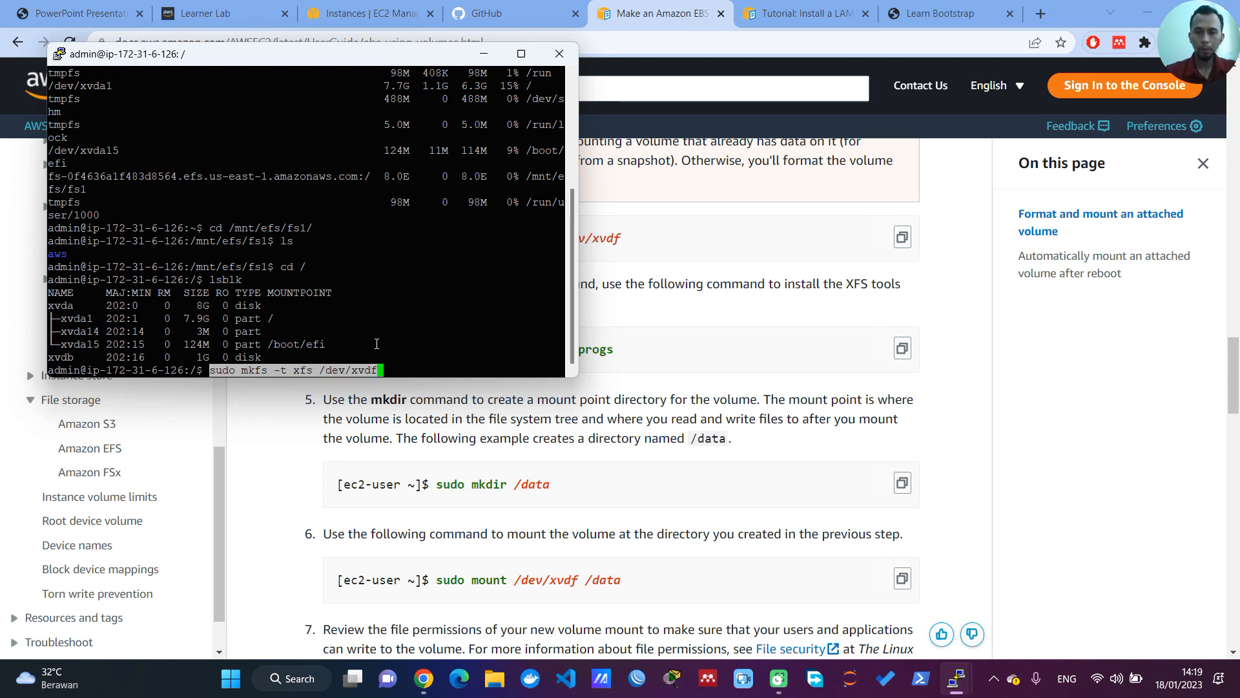
pyautogui.press('BackSpace')
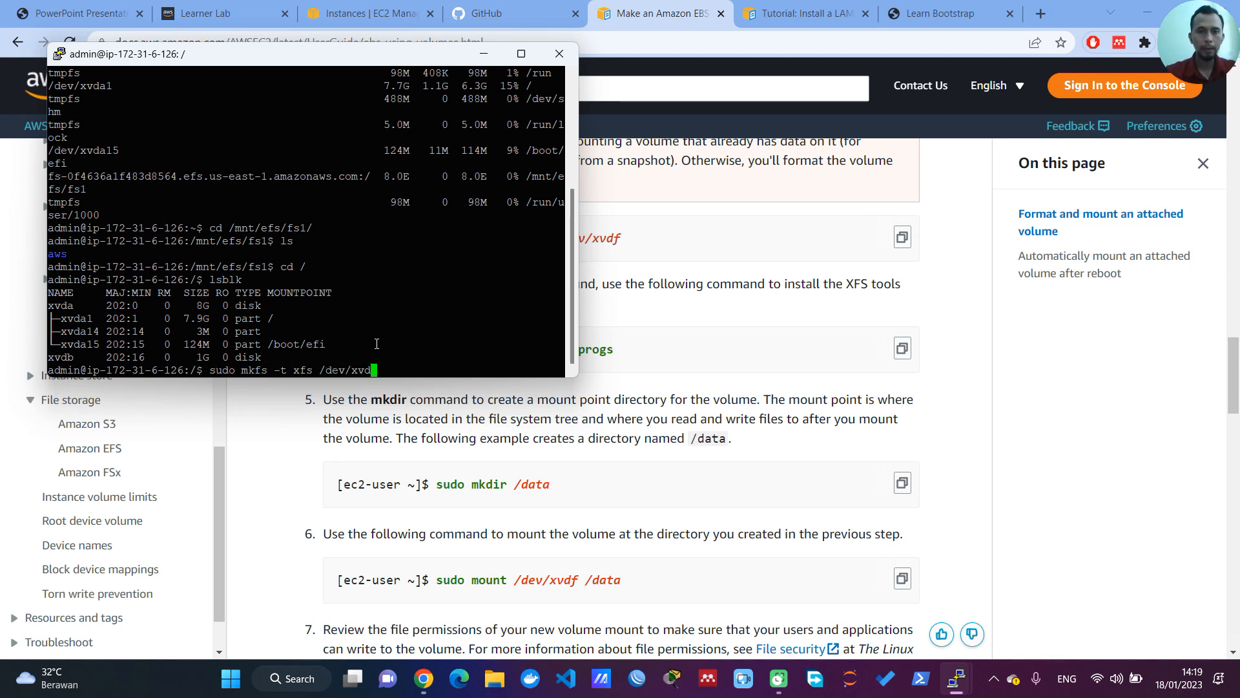
pyautogui.write('b')
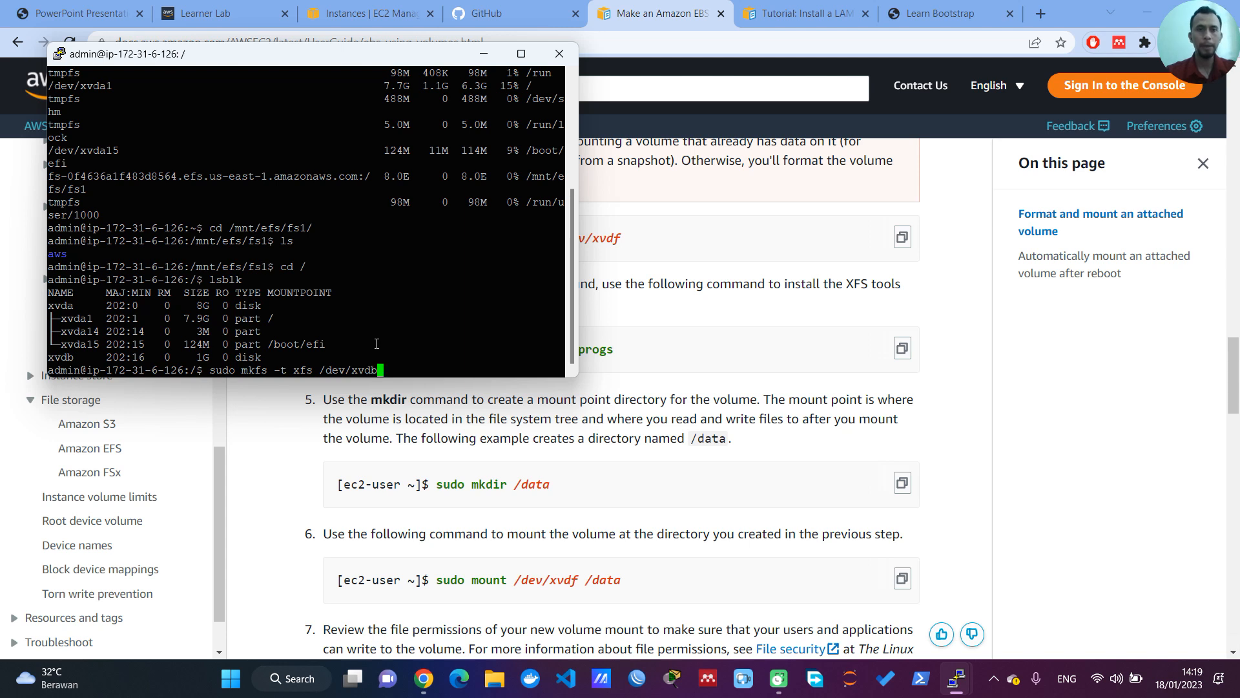
pyautogui.press('Return')
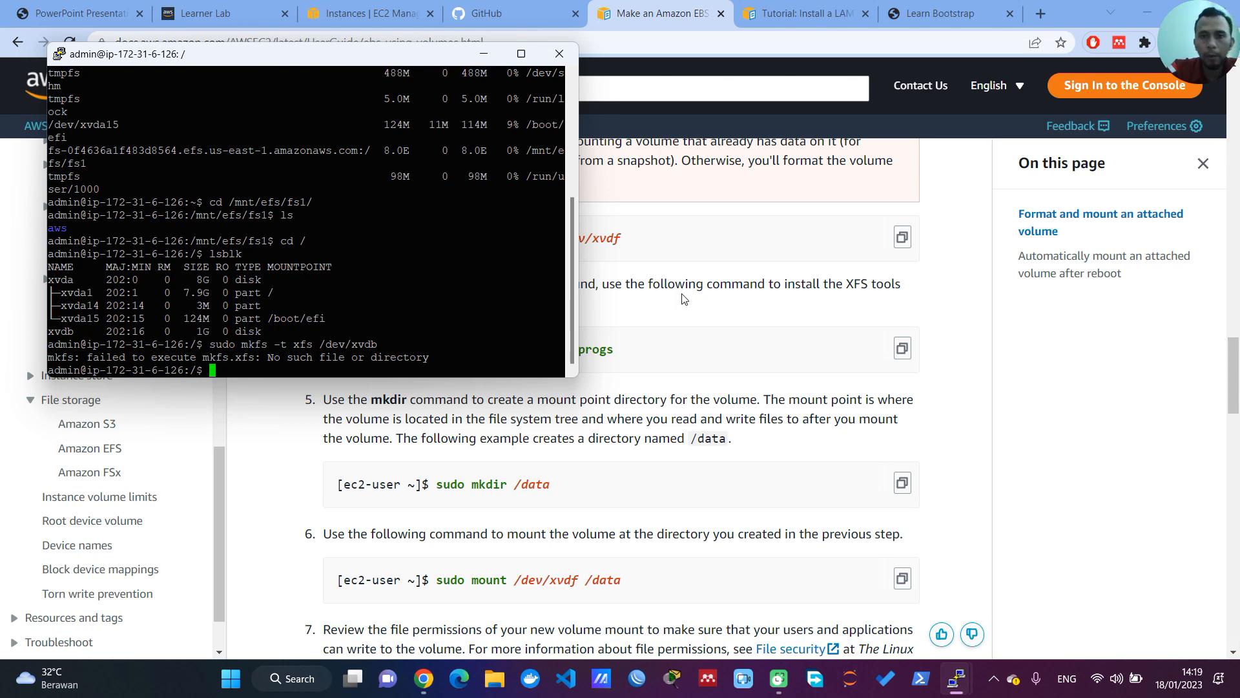
# Step: Try to install xfsprogs on the Debian server with the yum command copied from the AWS EBS guide
pyautogui.click(725, 278)
pyautogui.scroll(4, 698, 331)
pyautogui.scroll(5, 698, 331)
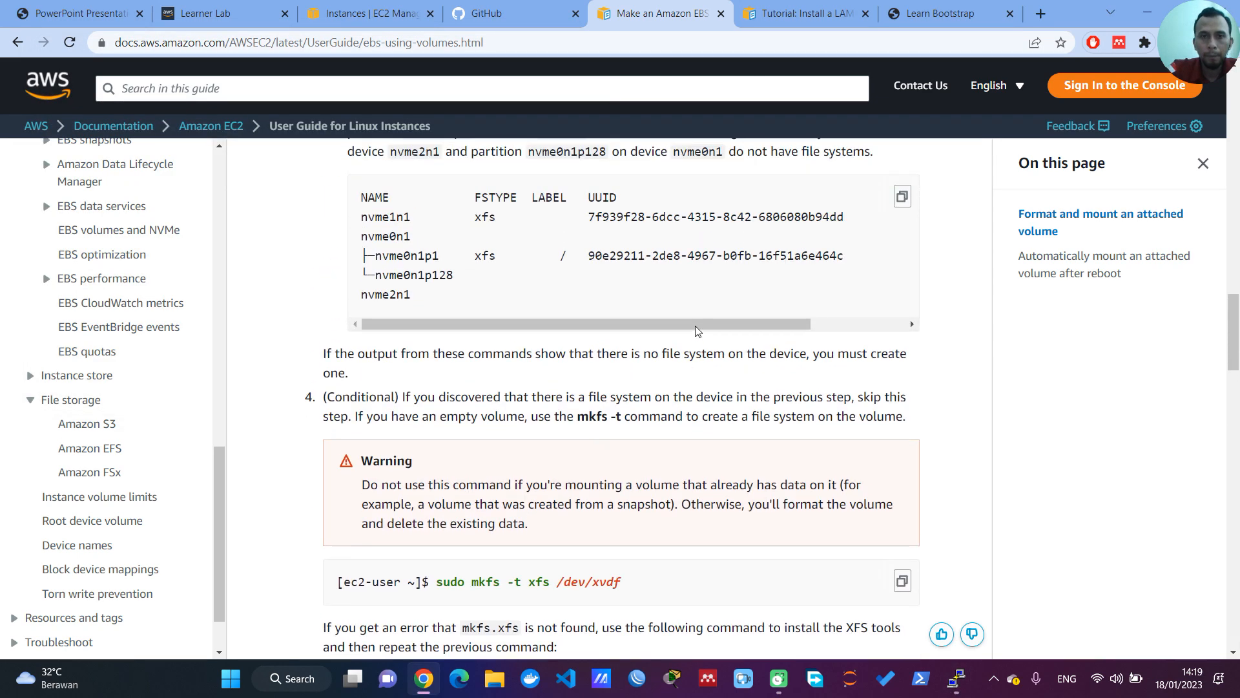
pyautogui.scroll(-7, 697, 332)
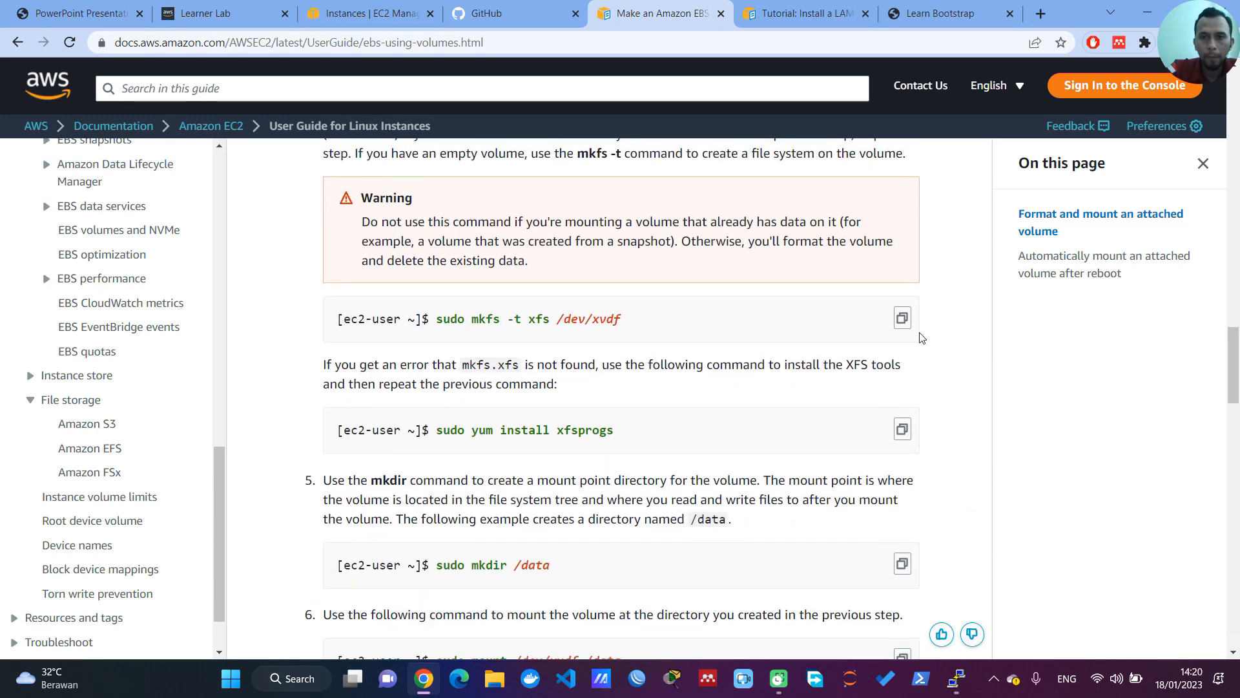
pyautogui.click(903, 325)
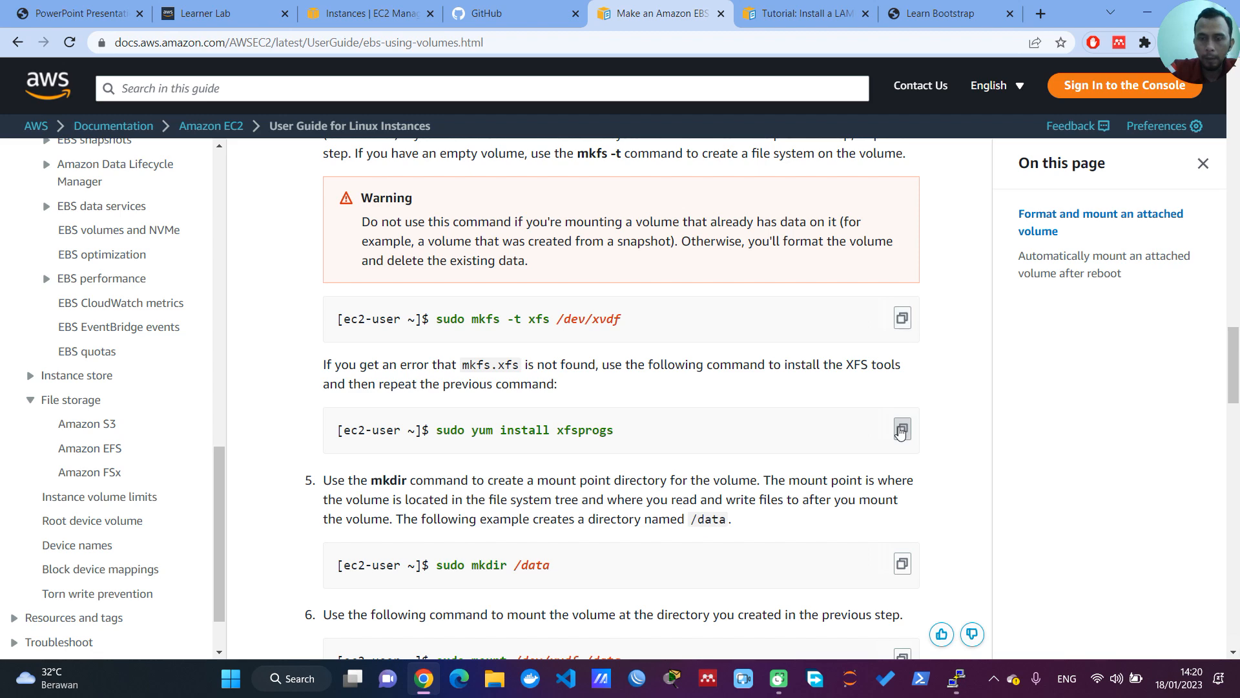
pyautogui.moveTo(957, 679)
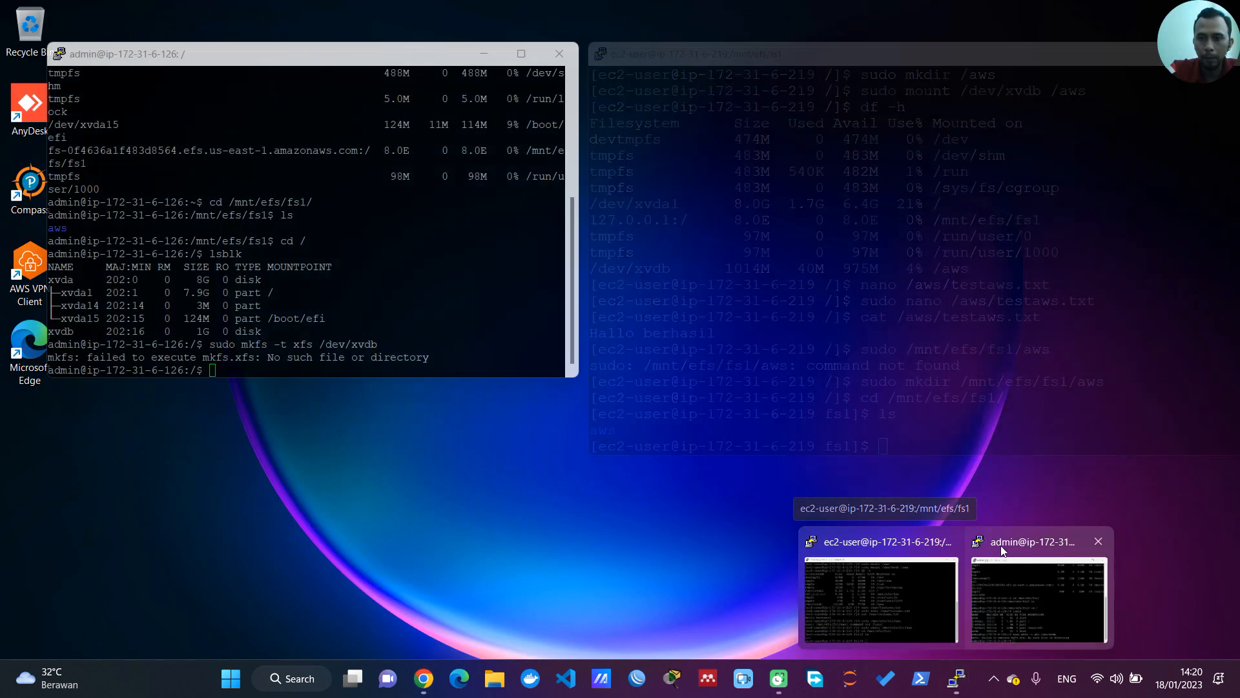
pyautogui.click(1039, 588)
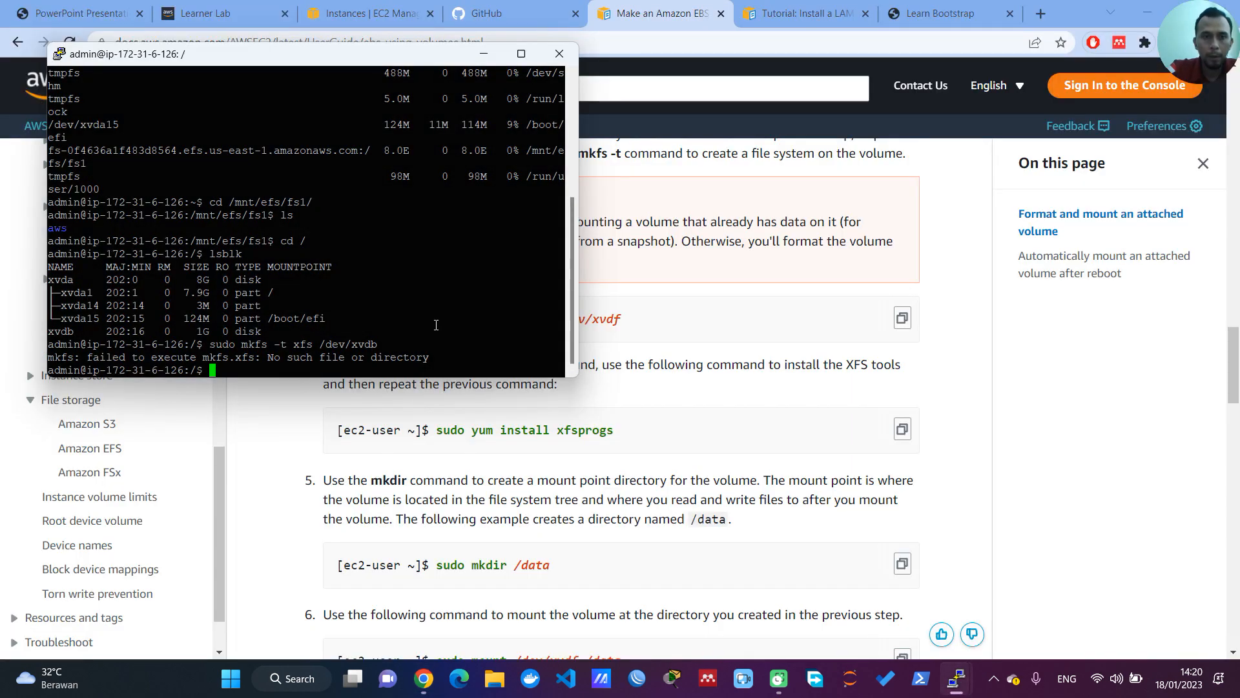
pyautogui.rightClick(436, 325)
pyautogui.press('Return')
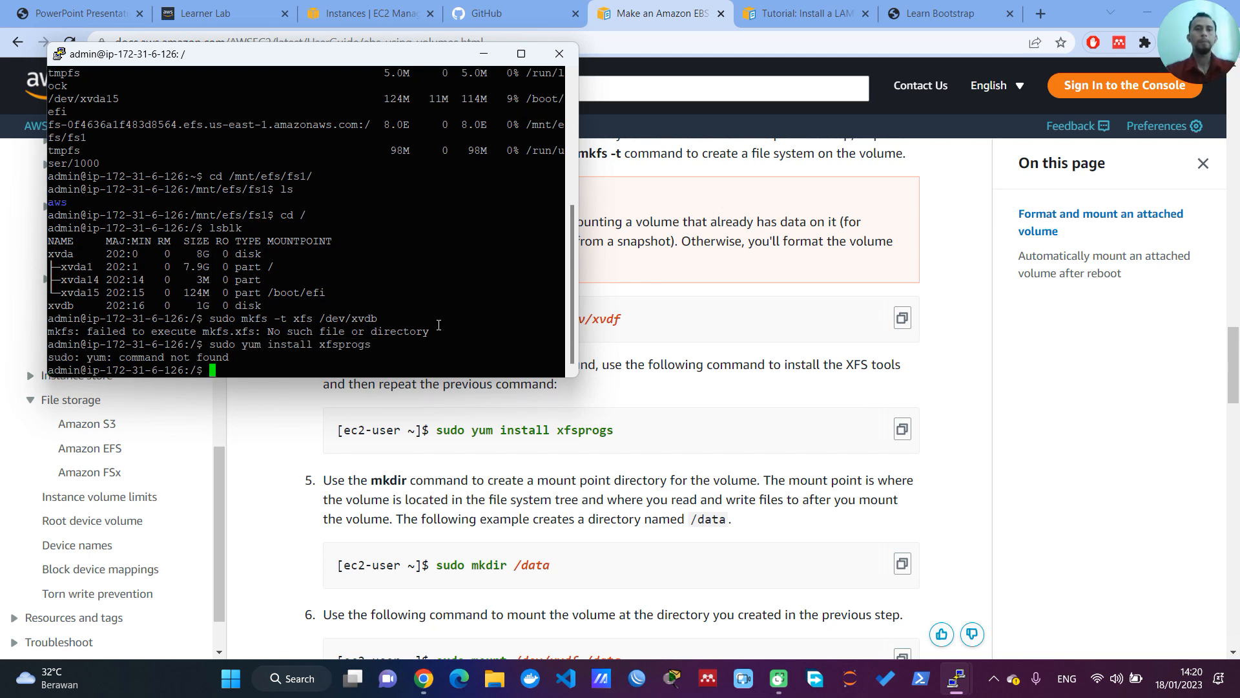
# Step: Install the xfsprogs package on the Debian server with sudo apt install and accept the installation
pyautogui.write('sudo apt install xf')
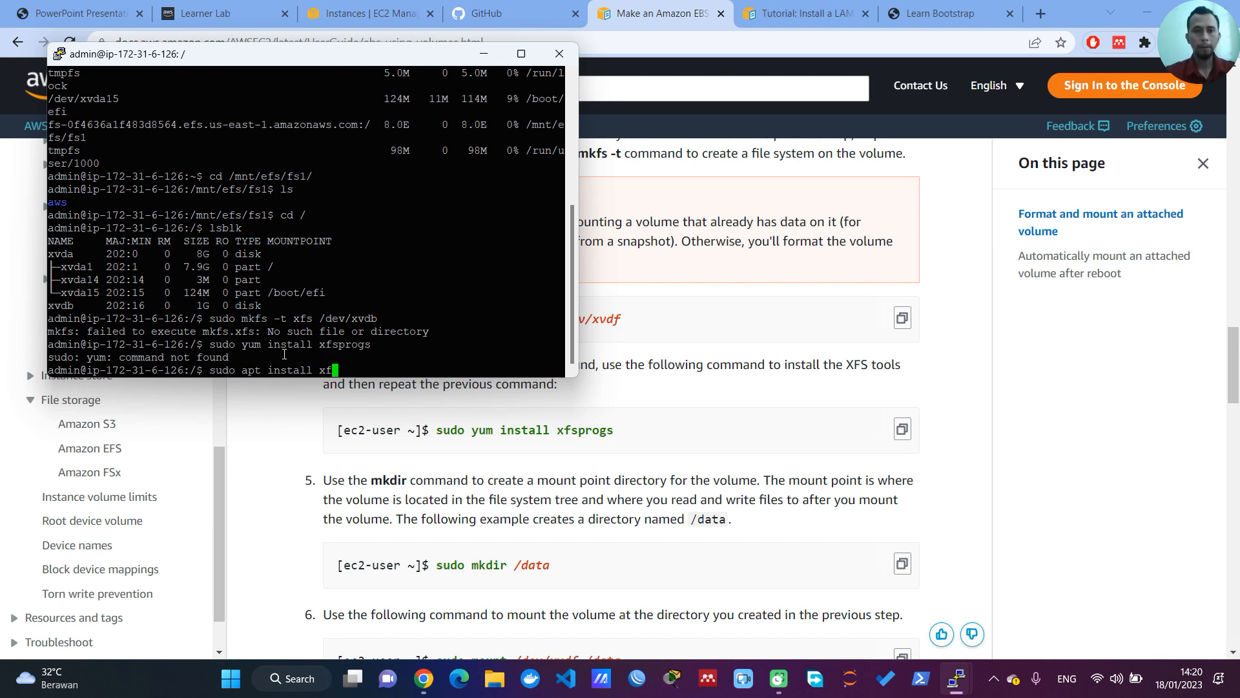
pyautogui.write('s')
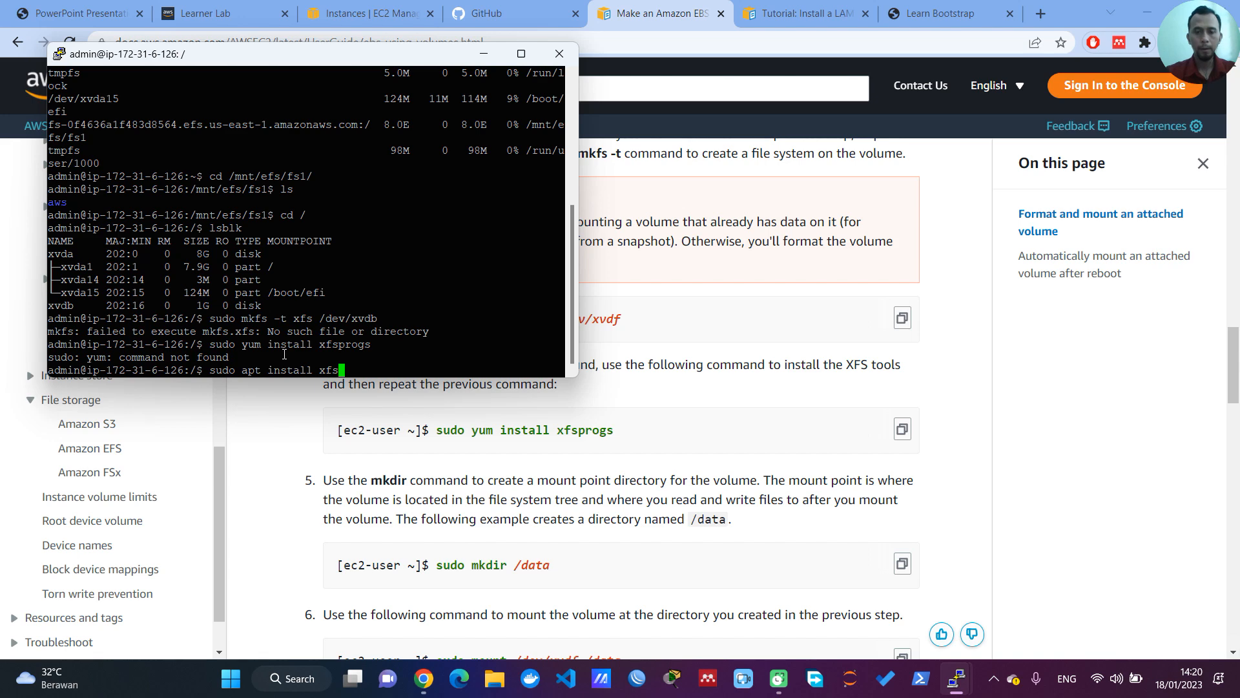
pyautogui.write('progs')
pyautogui.press('Return')
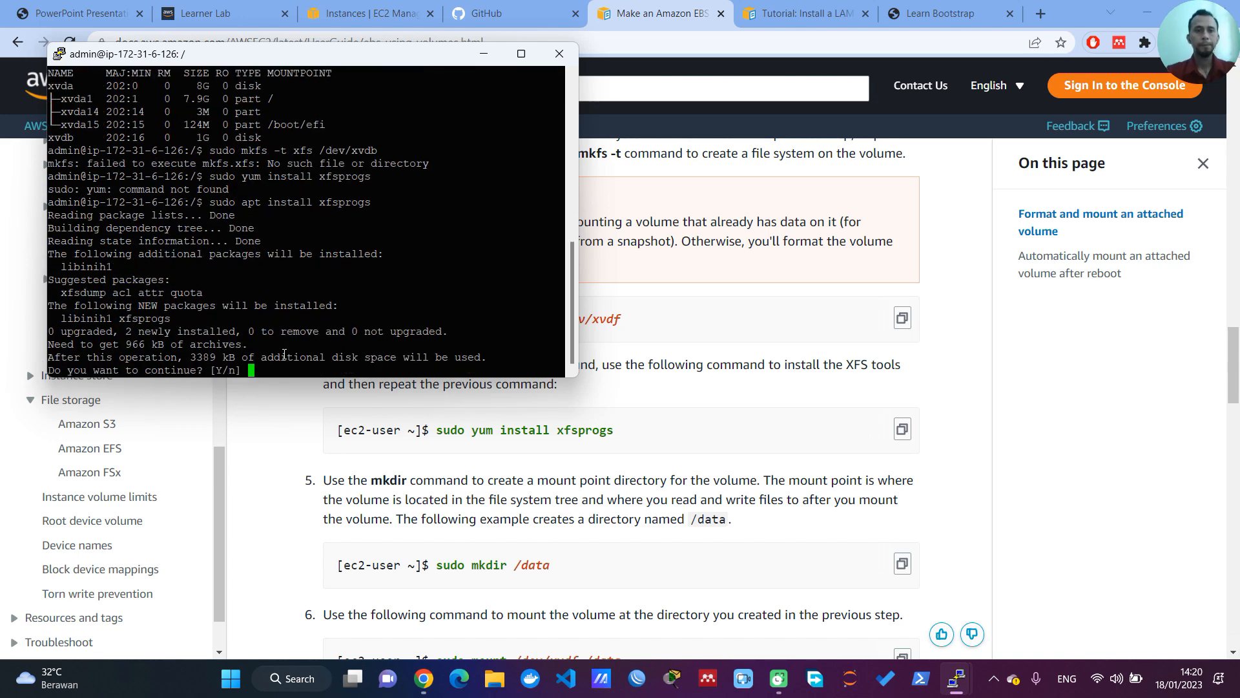
pyautogui.write('y')
pyautogui.press('Return')
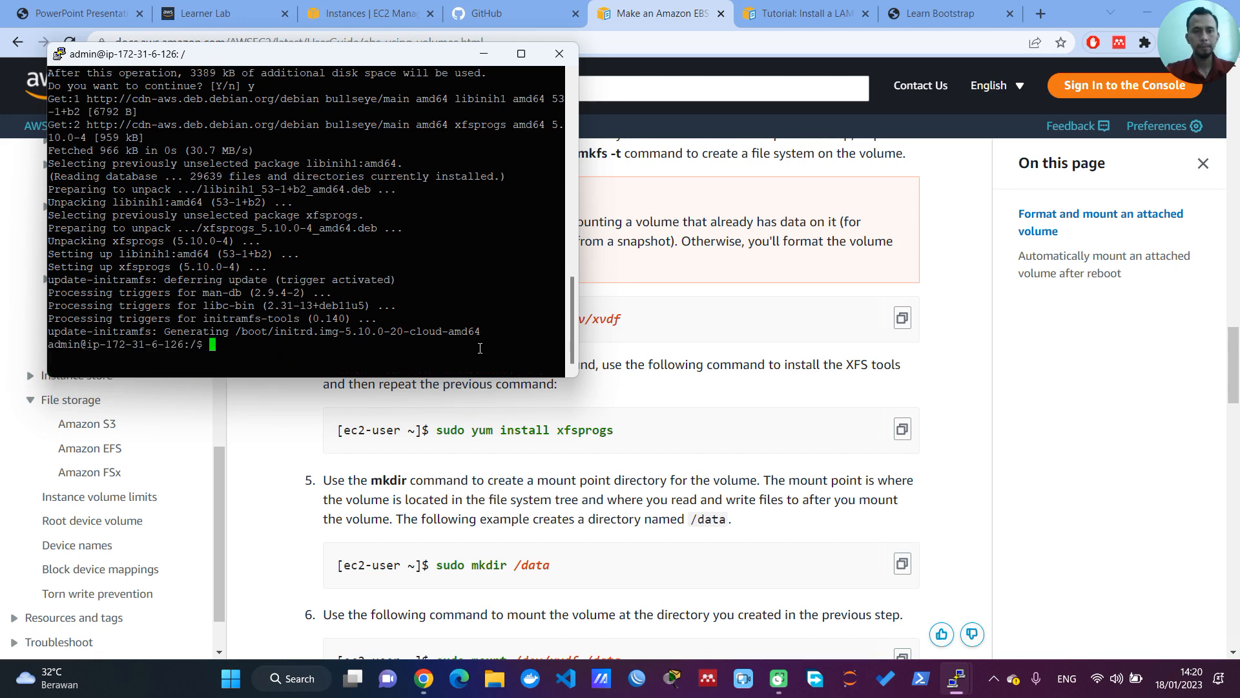
# Step: Format the Debian server's EBS volume by running sudo mkfs -t xfs /dev/xvdb again
pyautogui.press('Up')
pyautogui.press('Up')
pyautogui.press('Up')
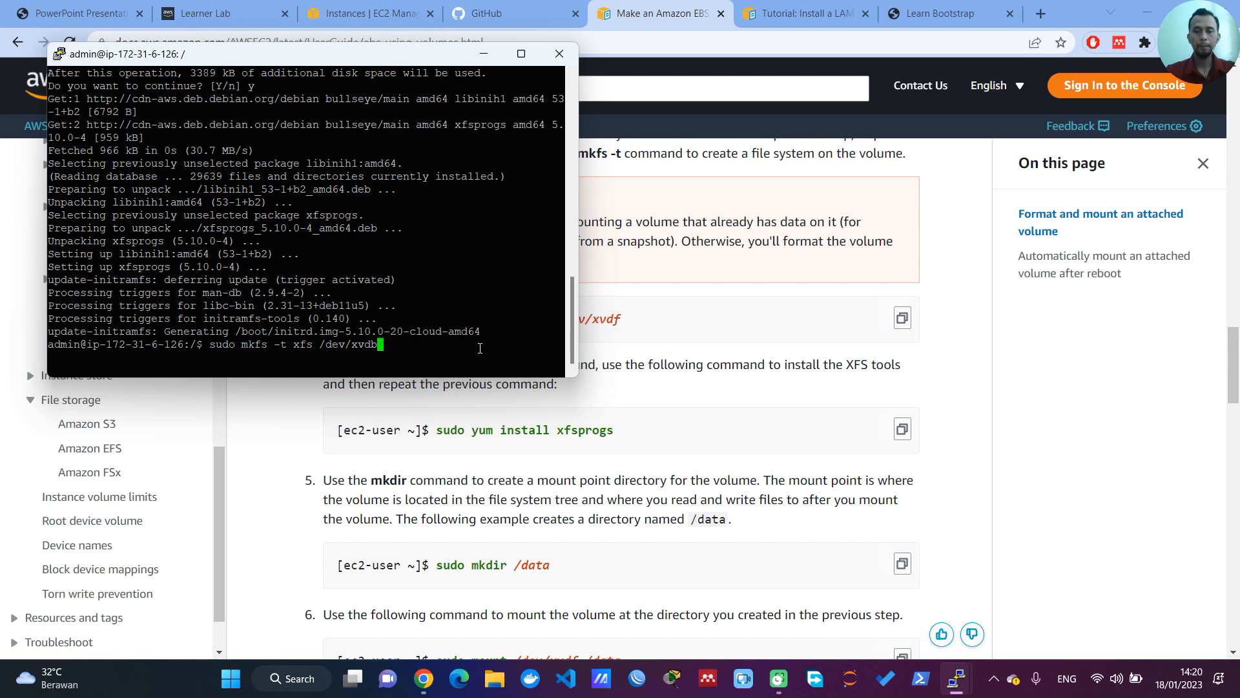
pyautogui.press('Return')
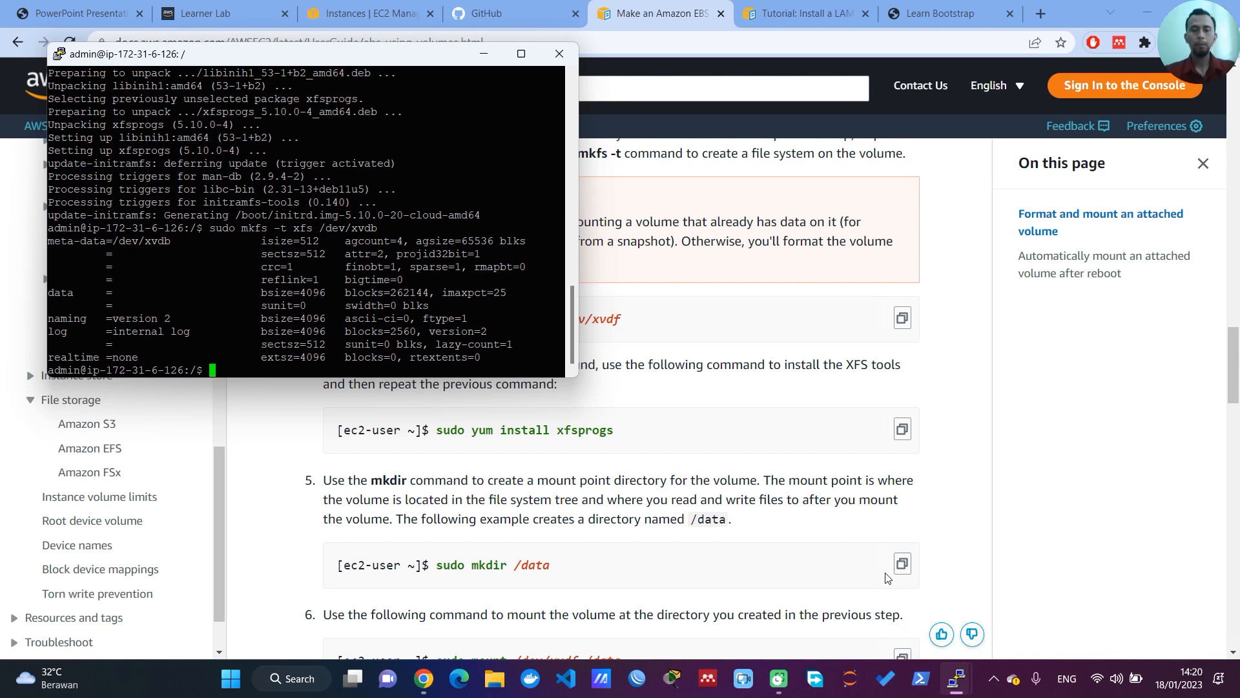
# Step: Create the mount directory /debian with sudo mkdir, checking the required directory name in the project PDF
pyautogui.write('sudo mkdir ')
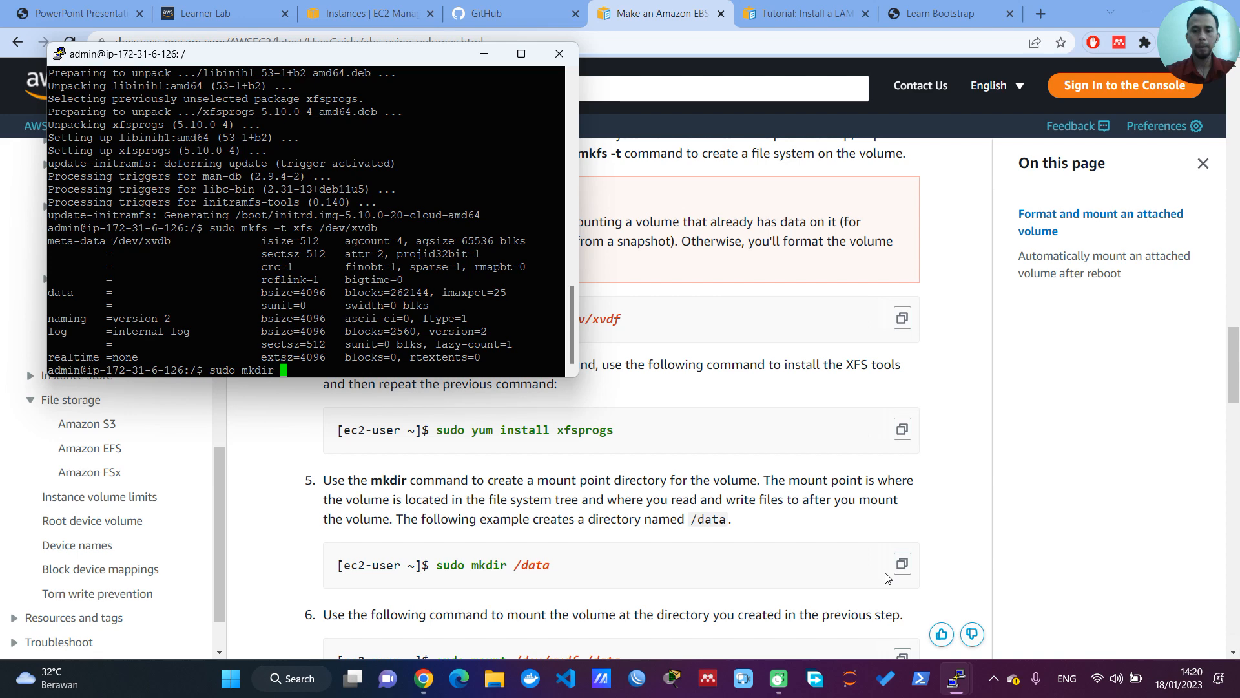
pyautogui.write('/debian')
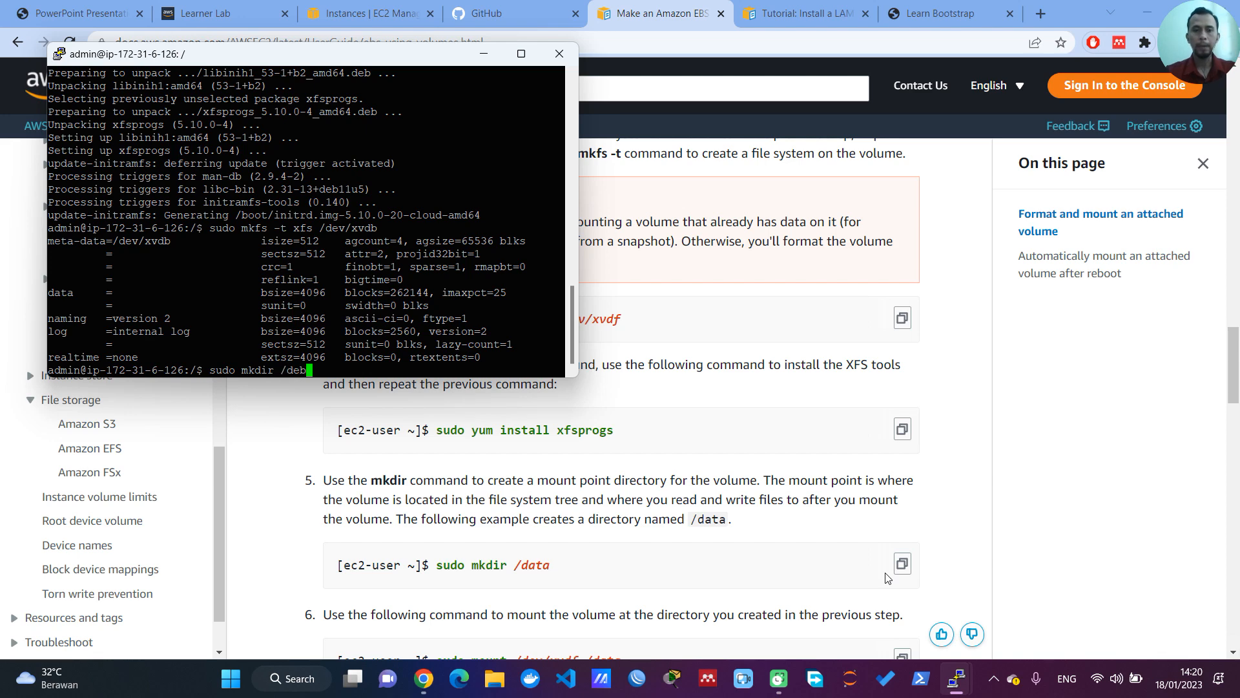
pyautogui.click(78, 13)
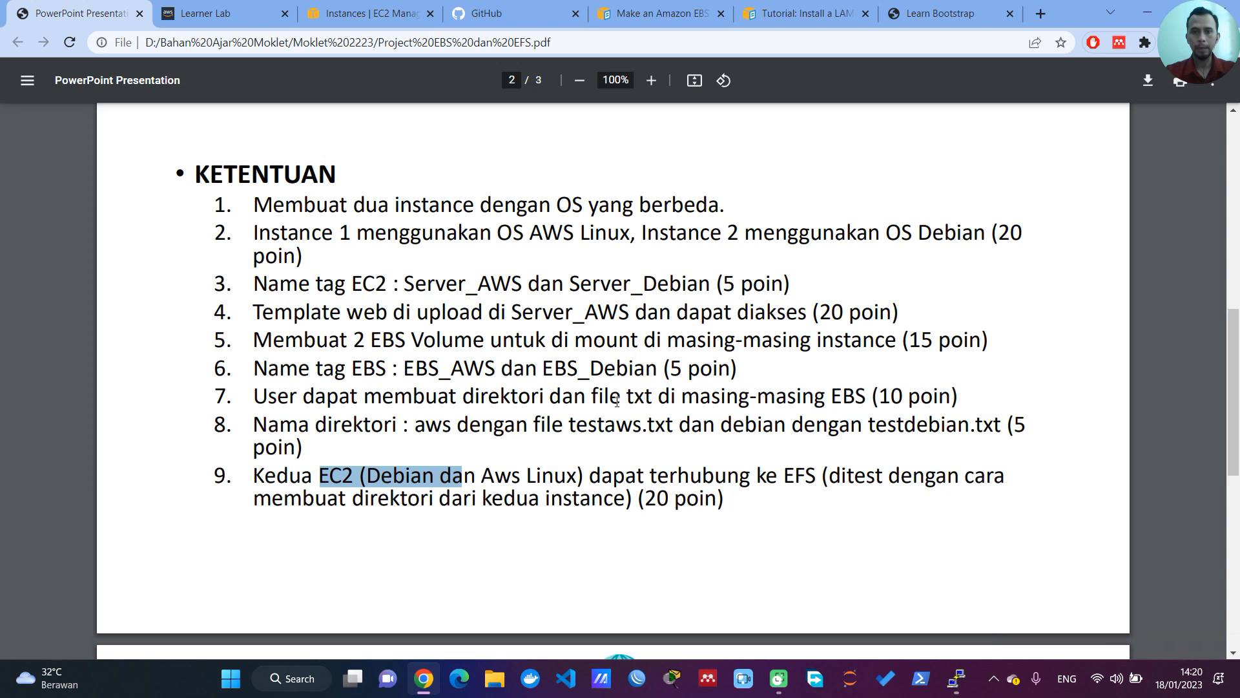
pyautogui.moveTo(955, 678)
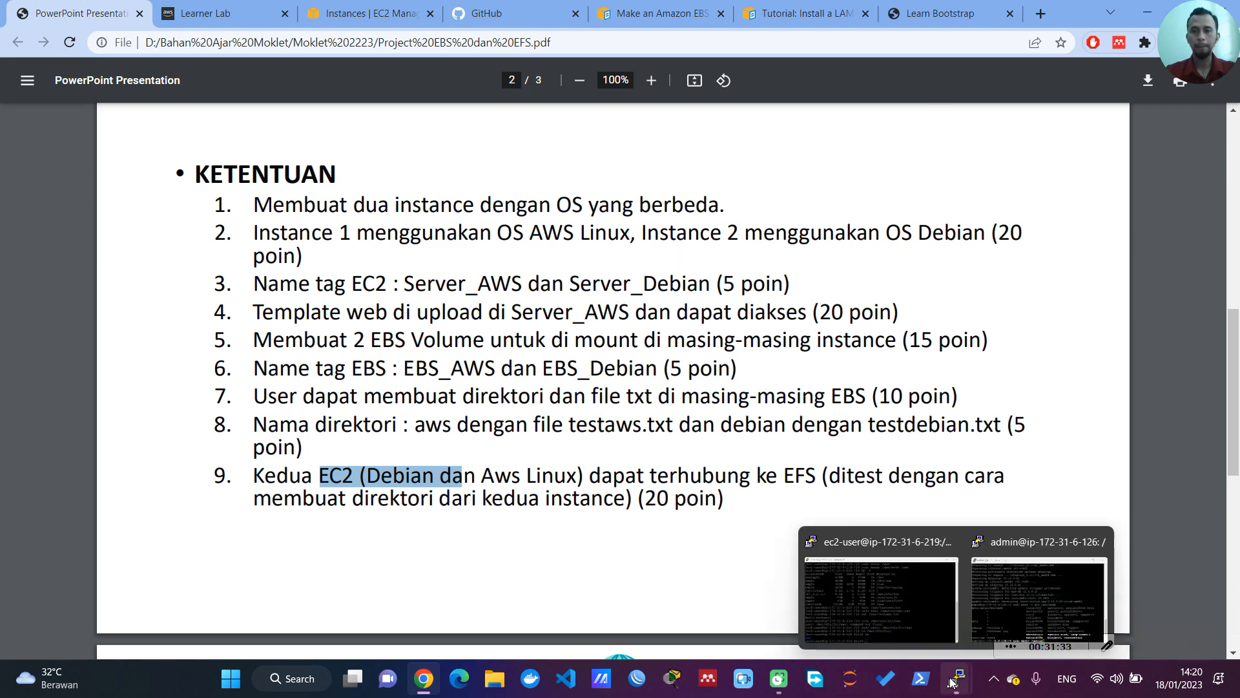
pyautogui.click(1011, 545)
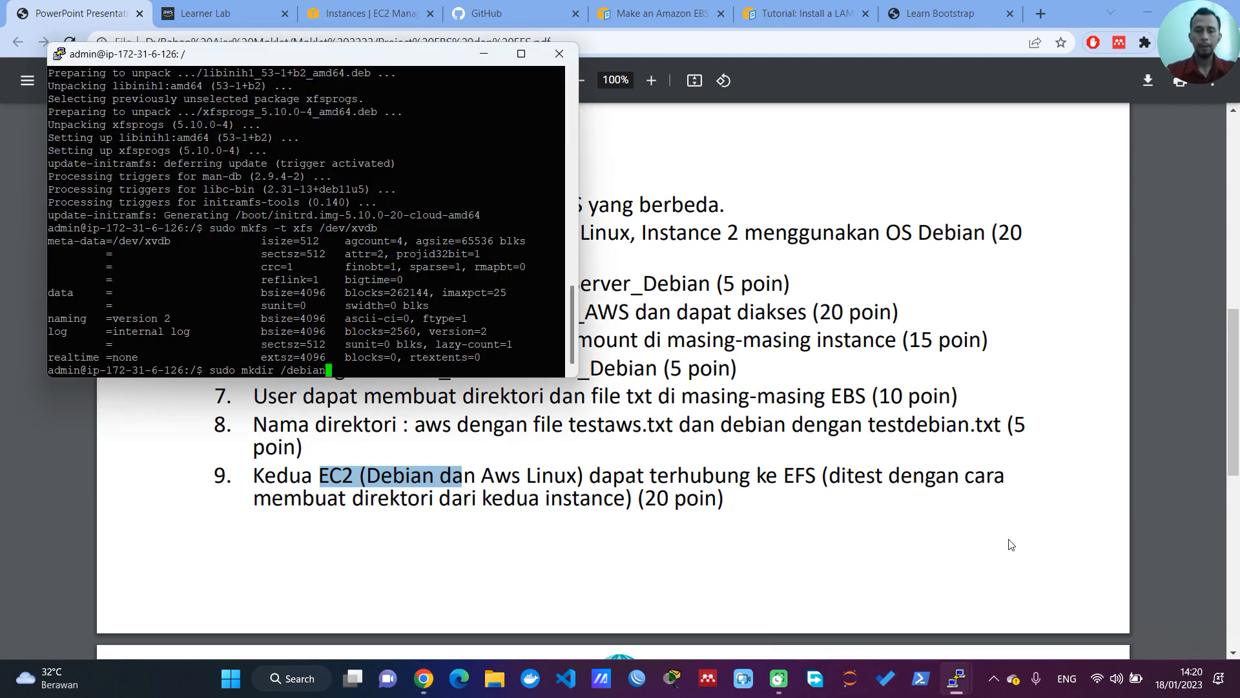
pyautogui.press('Return')
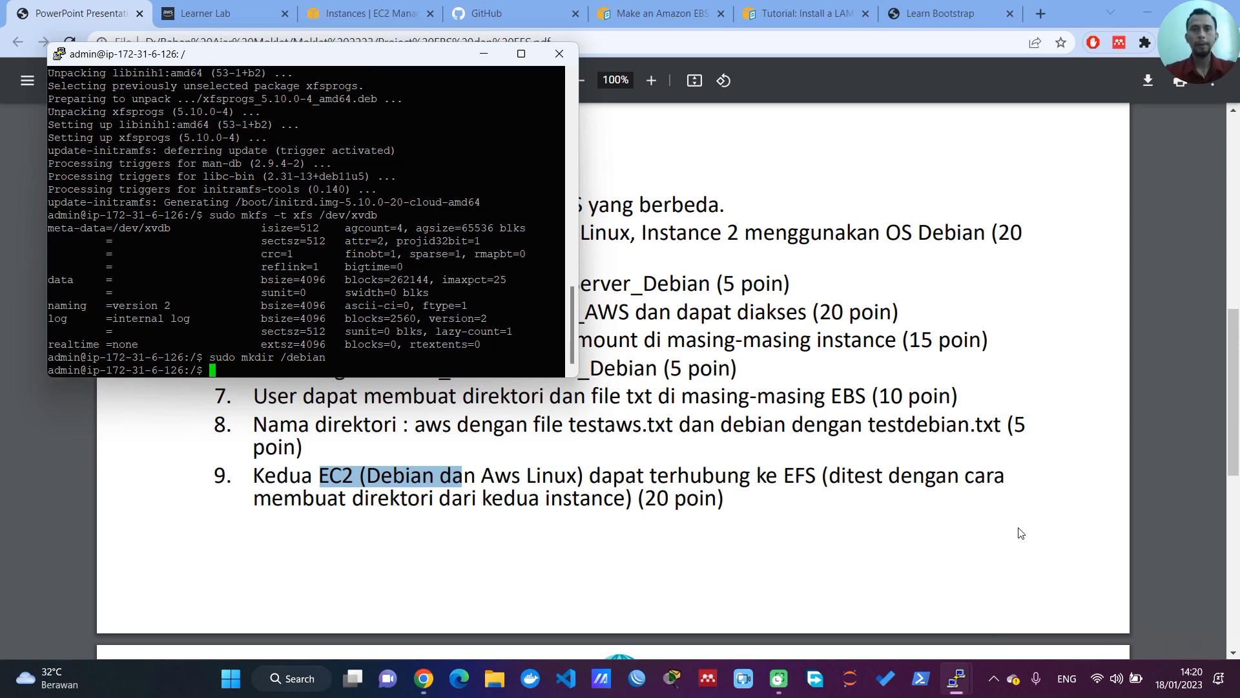
# Step: Insert the AWS guide's sudo mount command in the Debian terminal and change its device to /dev/xvdb
pyautogui.click(686, 11)
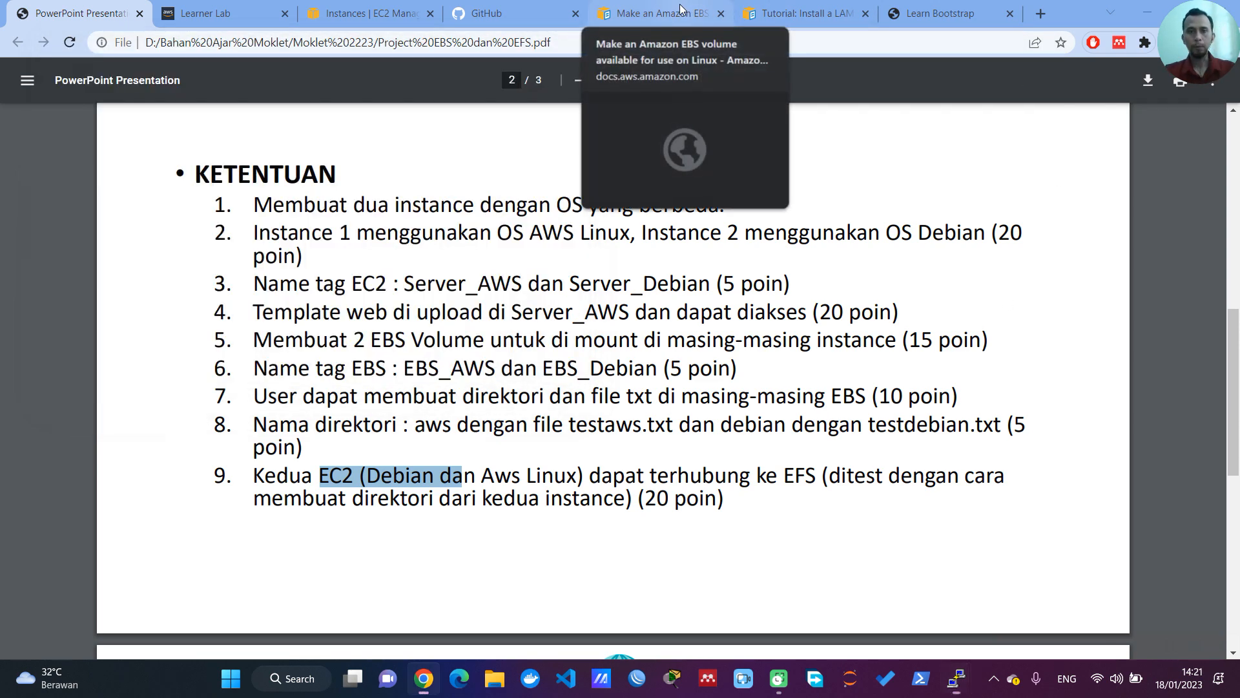
pyautogui.scroll(-2, 500, 464)
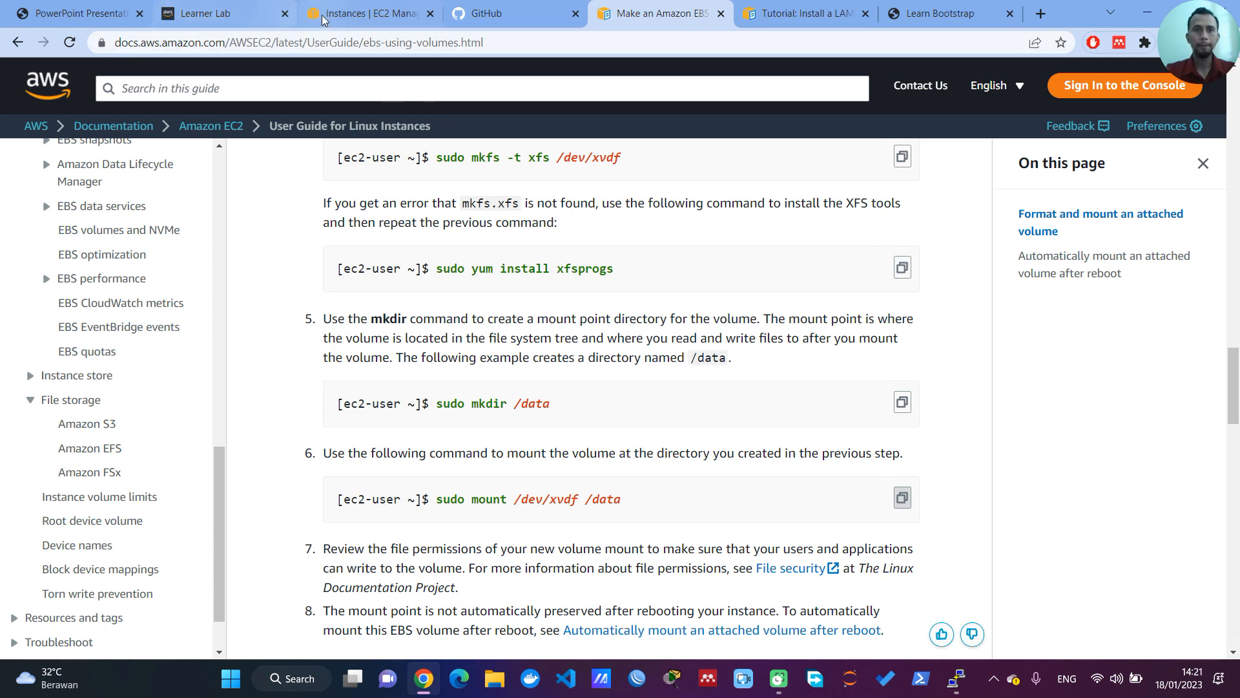
pyautogui.moveTo(943, 668)
pyautogui.click(1039, 599)
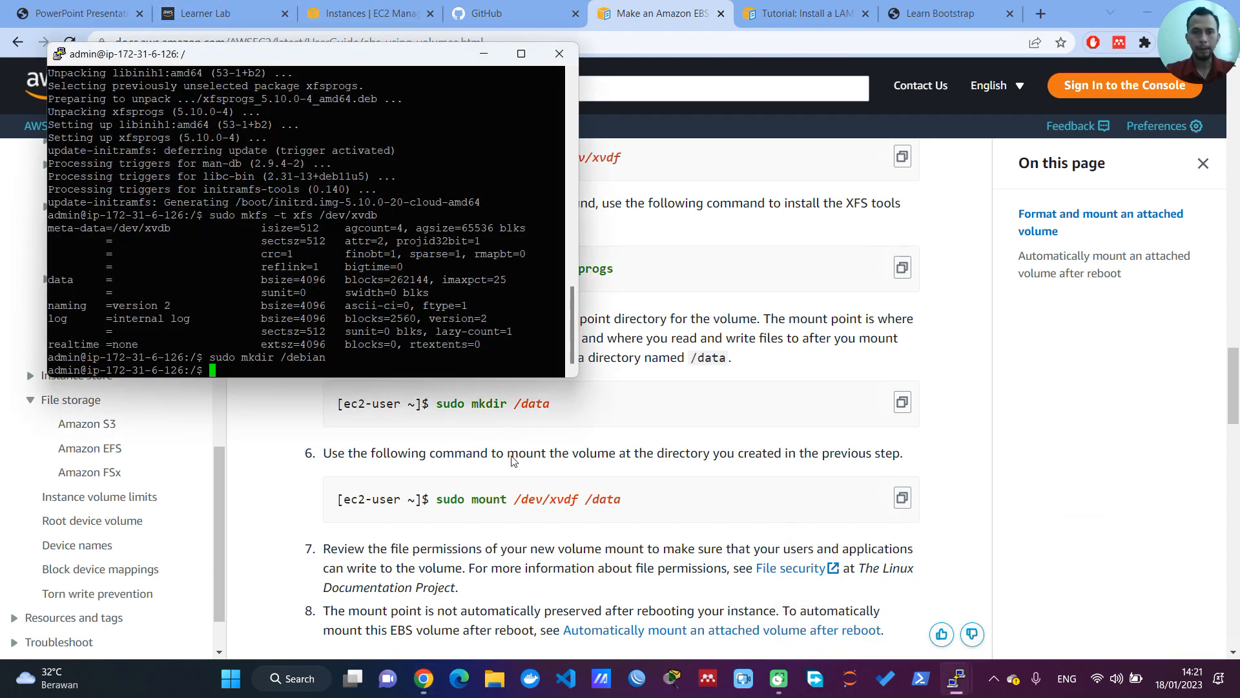
pyautogui.rightClick(333, 347)
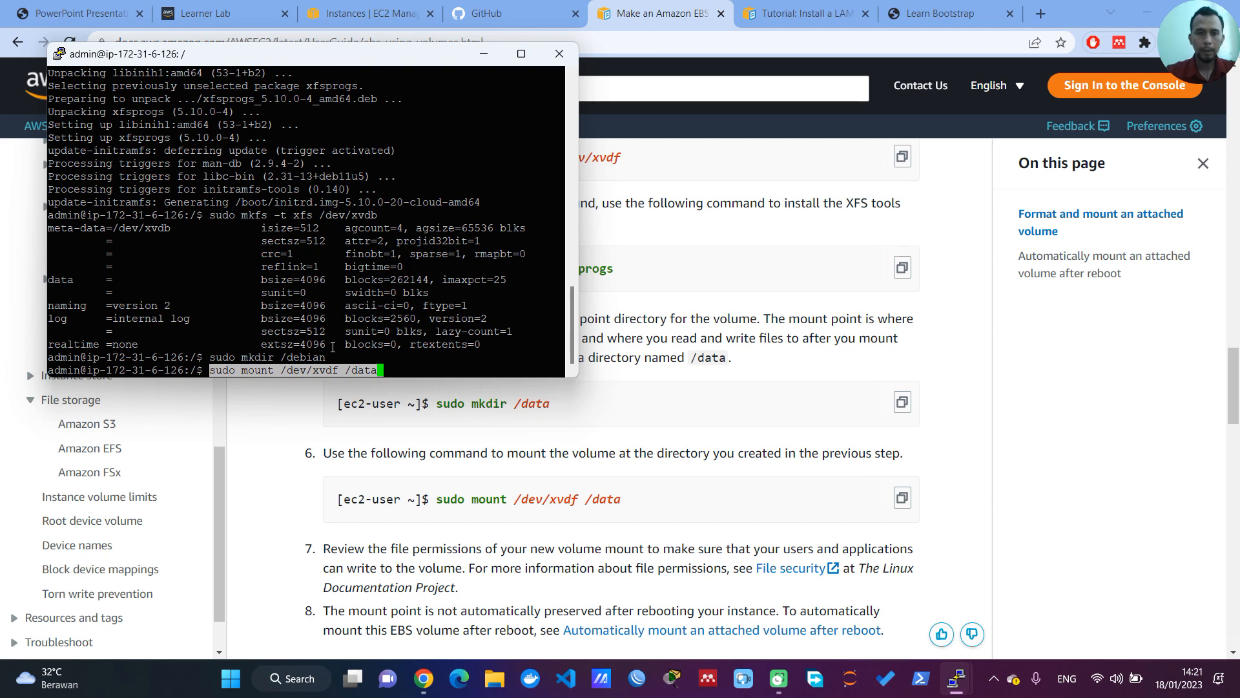
pyautogui.press('Left')
pyautogui.press('Left')
pyautogui.press('Left')
pyautogui.press('Left')
pyautogui.press('Left')
pyautogui.press('Left')
pyautogui.press('BackSpace')
pyautogui.write('b')
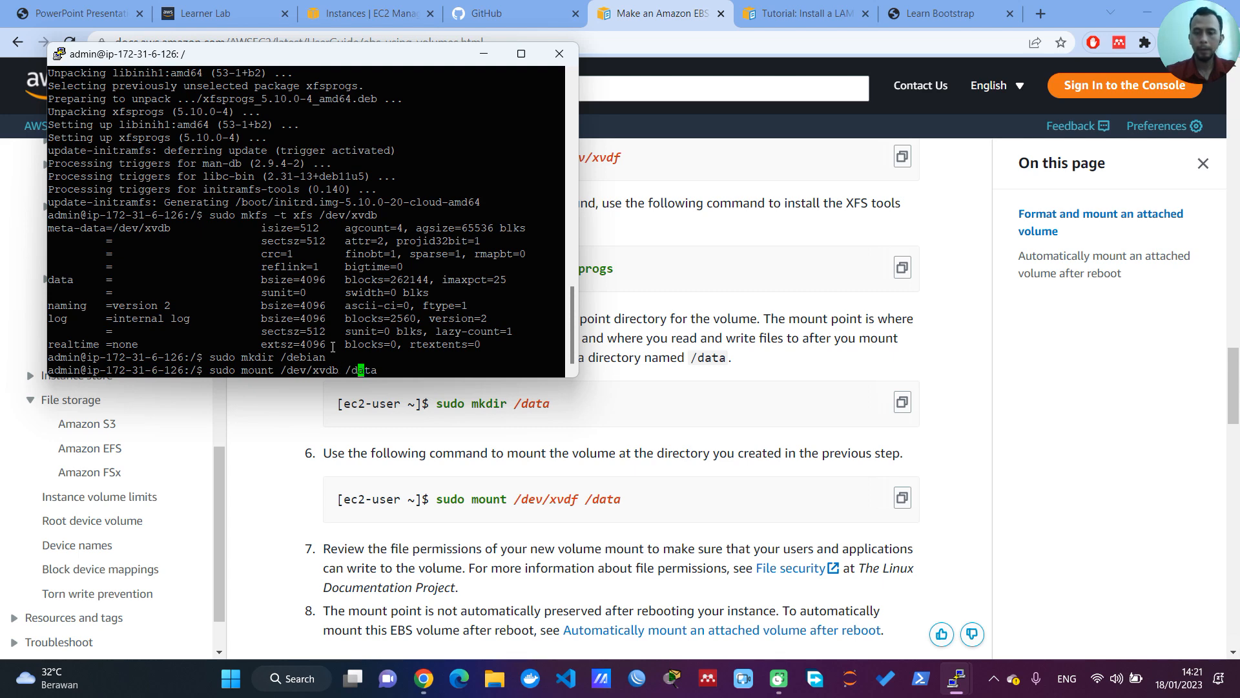
# Step: Replace the mount command's target directory with /debian and run it to mount the EBS volume
pyautogui.press('Right')
pyautogui.press('Right')
pyautogui.press('Delete')
pyautogui.press('BackSpace')
pyautogui.press('BackSpace')
pyautogui.write('d')
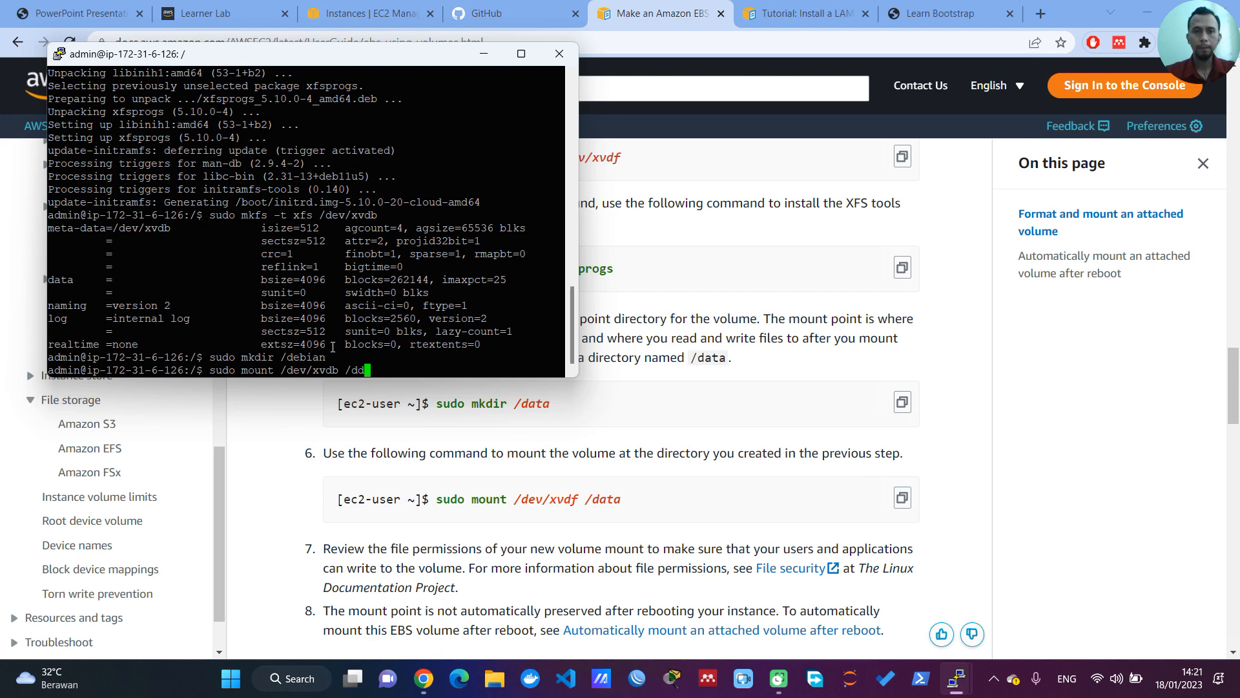
pyautogui.press('BackSpace')
pyautogui.write('ebian')
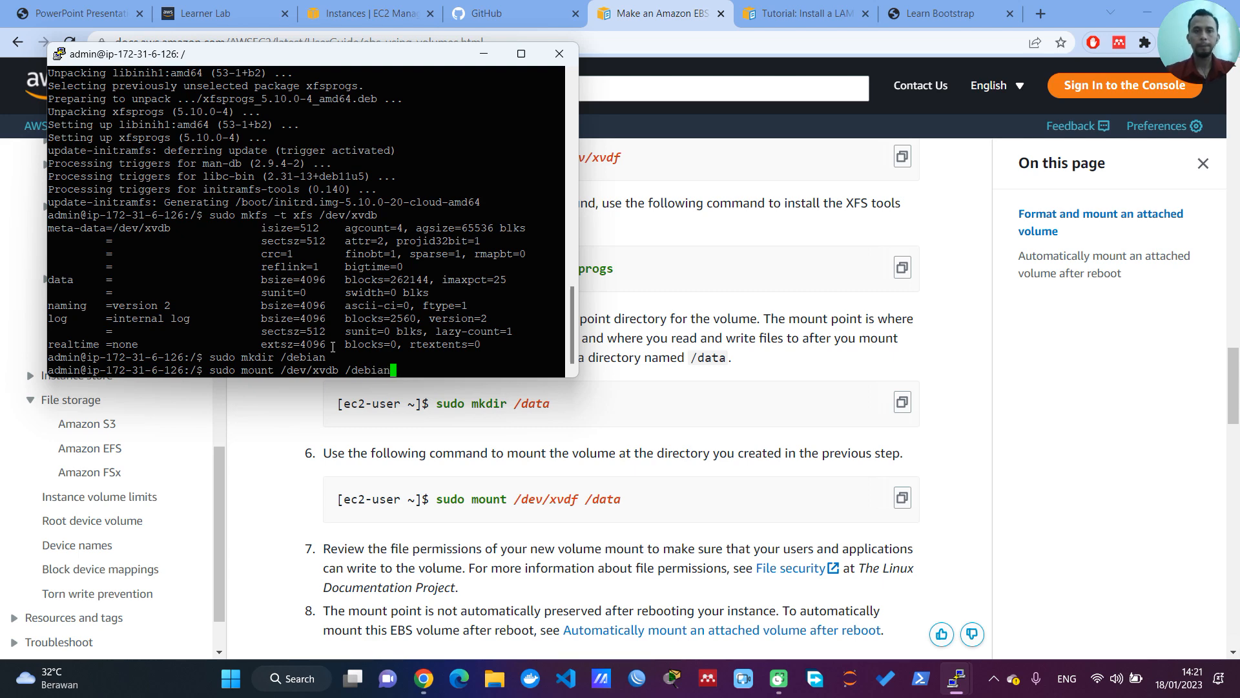
pyautogui.press('Return')
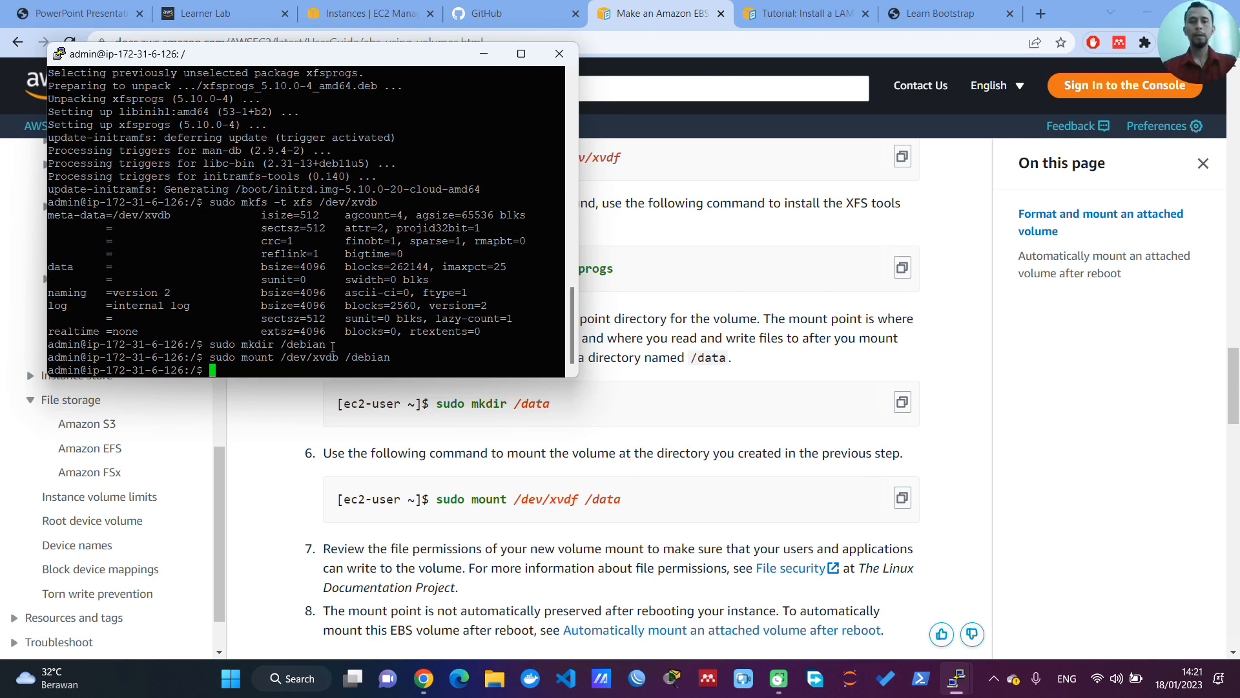
# Step: Check the Debian server's file systems with df -h and highlight the /dev/xvdb entry
pyautogui.write('df -h')
pyautogui.press('Return')
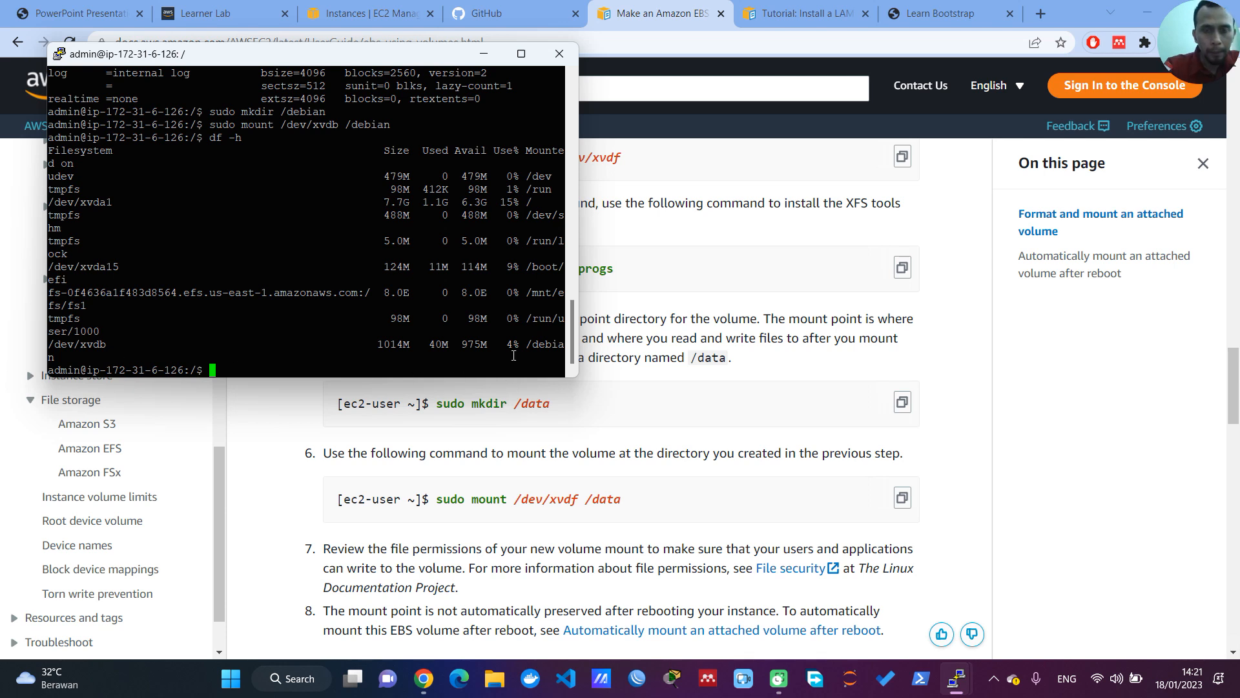
pyautogui.moveTo(530, 349); pyautogui.dragTo(80, 346)
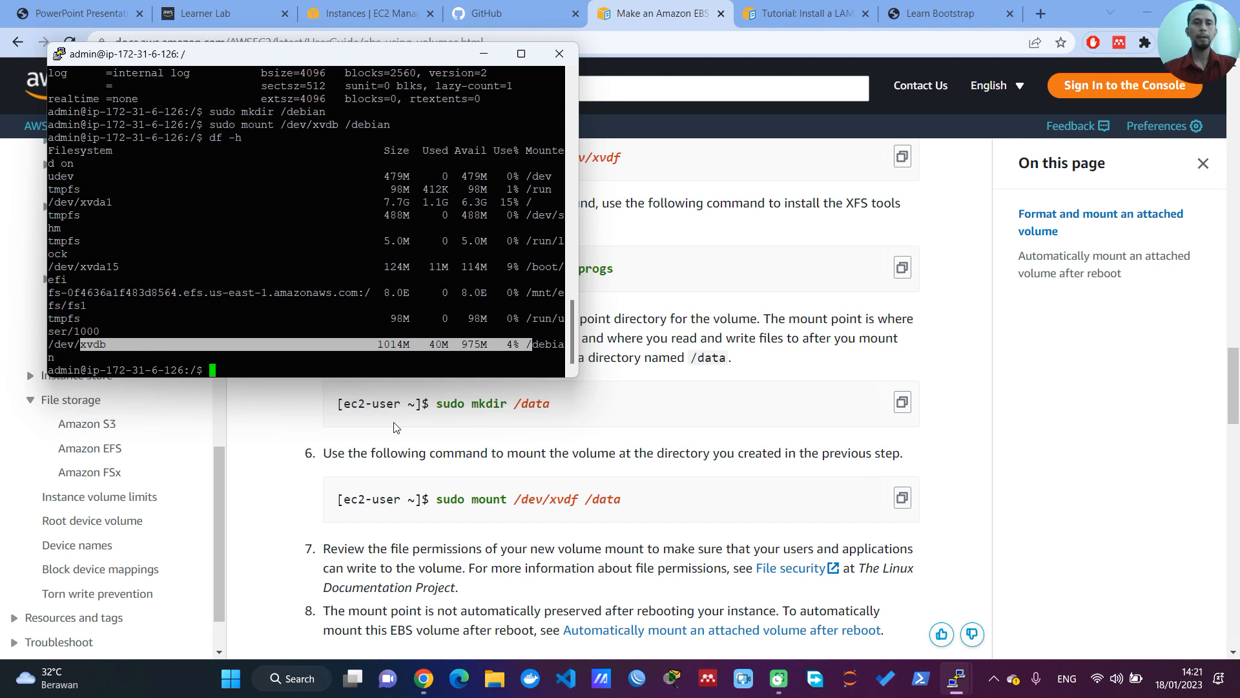
# Step: Create /debian/testdebian.txt in the Debian terminal by opening it in nano with sudo
pyautogui.click(382, 372)
pyautogui.write('sudo nano ')
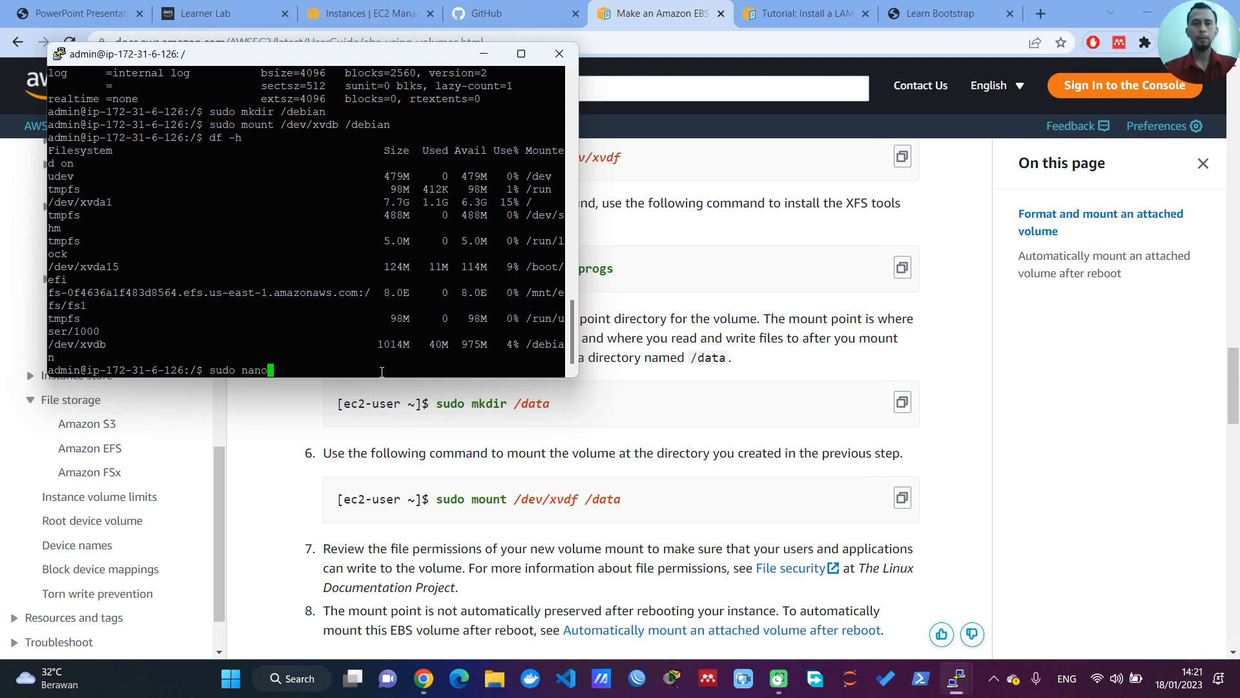
pyautogui.write('/debian')
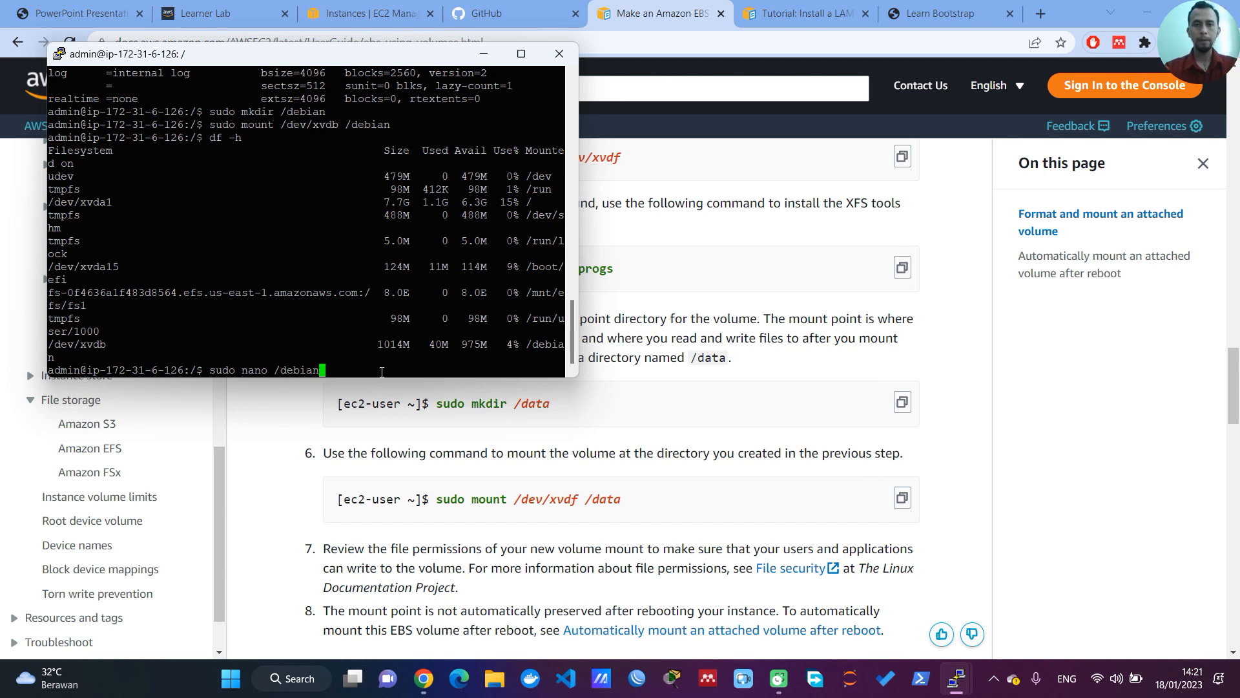
pyautogui.write('/testdebian.txt')
pyautogui.press('Return')
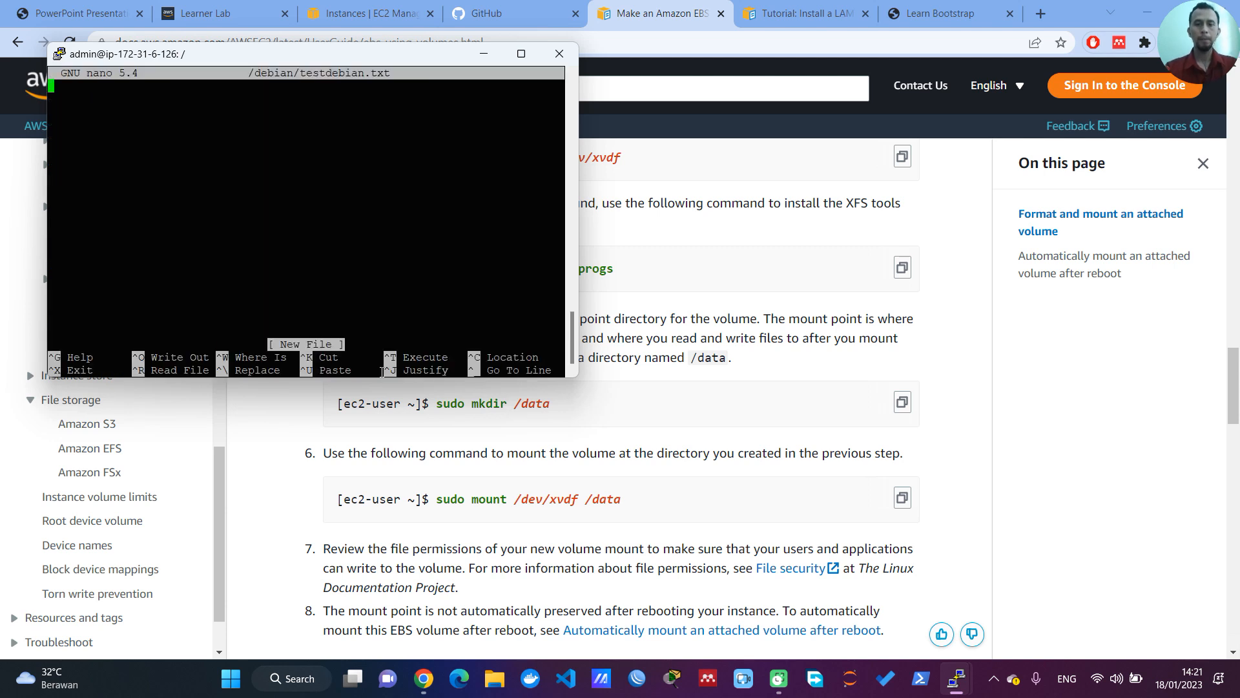
# Step: Write "Halllo berhasil juga" in testdebian.txt, then save the file and exit nano
pyautogui.write('Halllo berhasil juga')
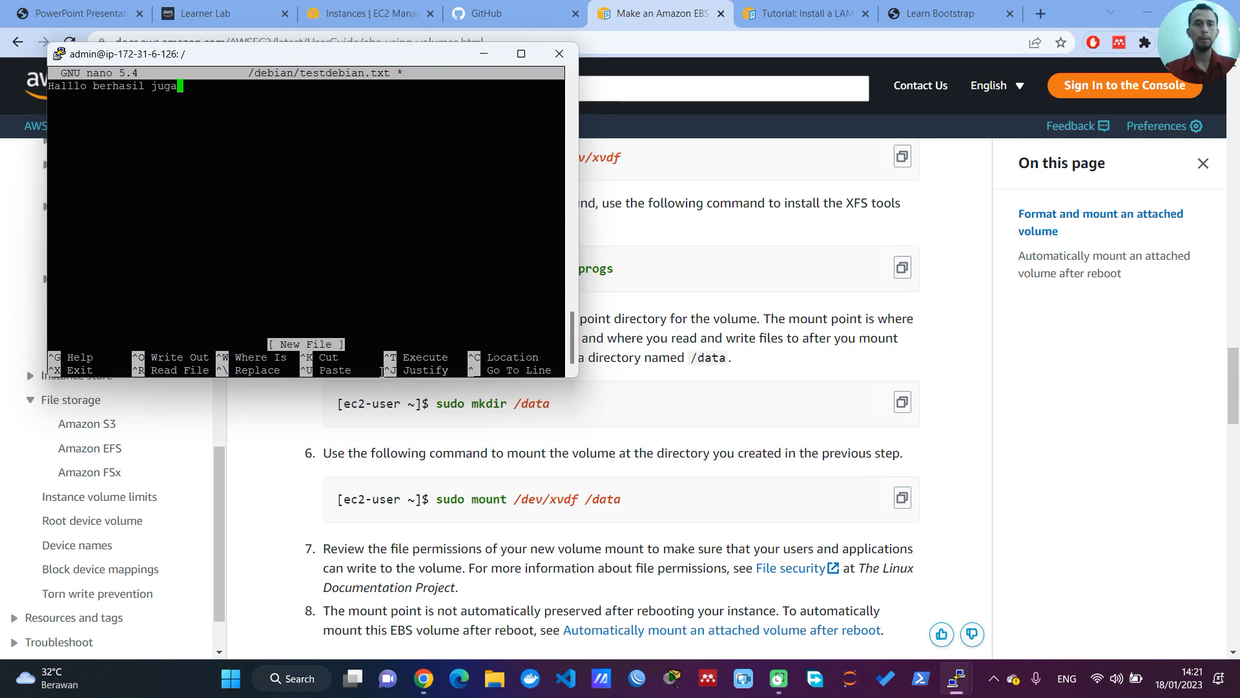
pyautogui.hotkey('ctrl', 'x')
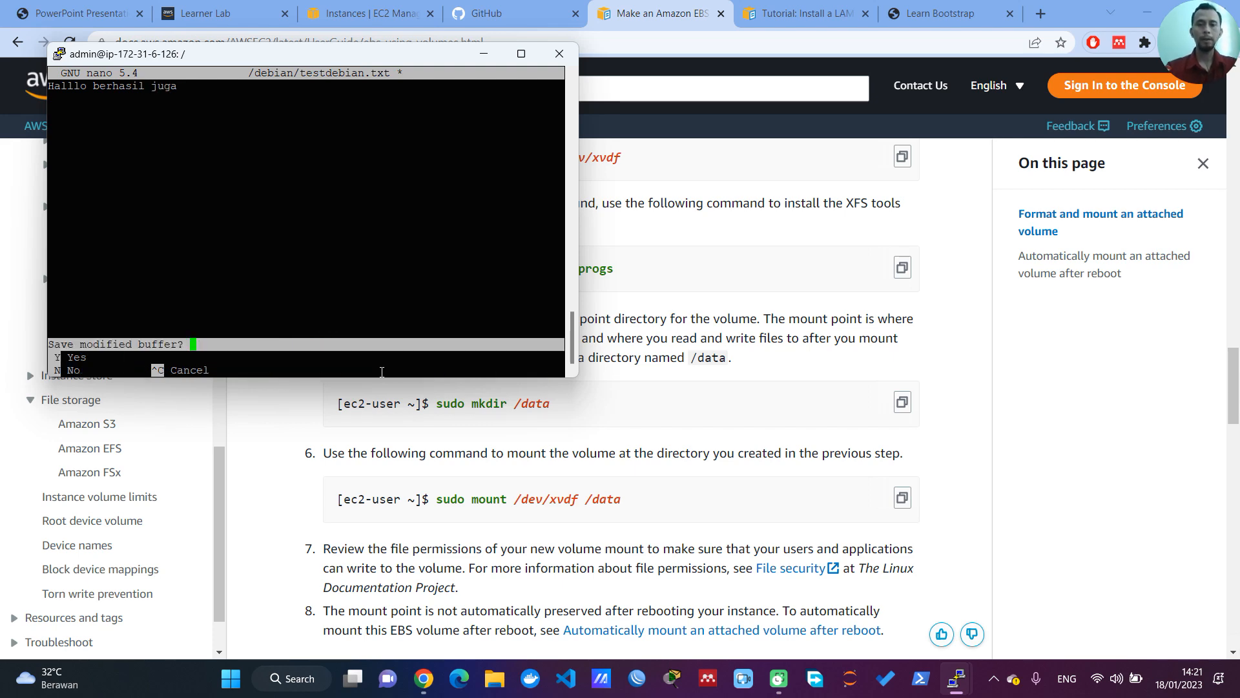
pyautogui.press('y')
pyautogui.press('Return')
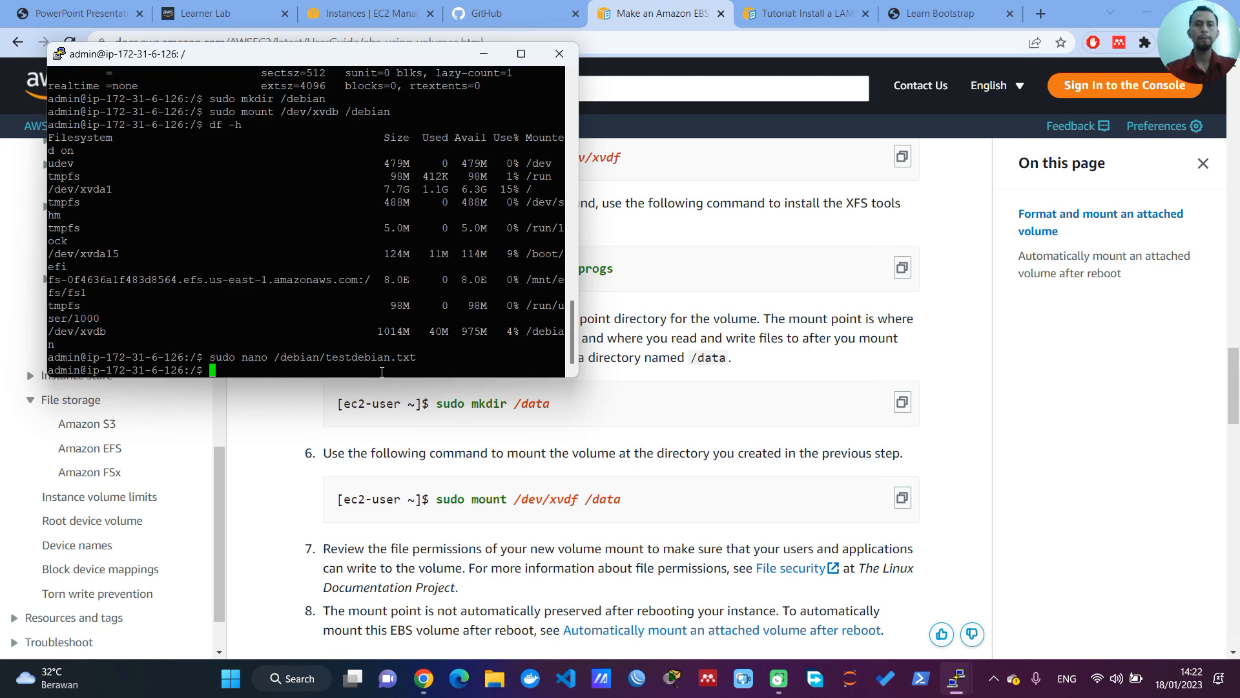
# Step: Print the contents of /debian/testdebian.txt with cat
pyautogui.write('cat ')
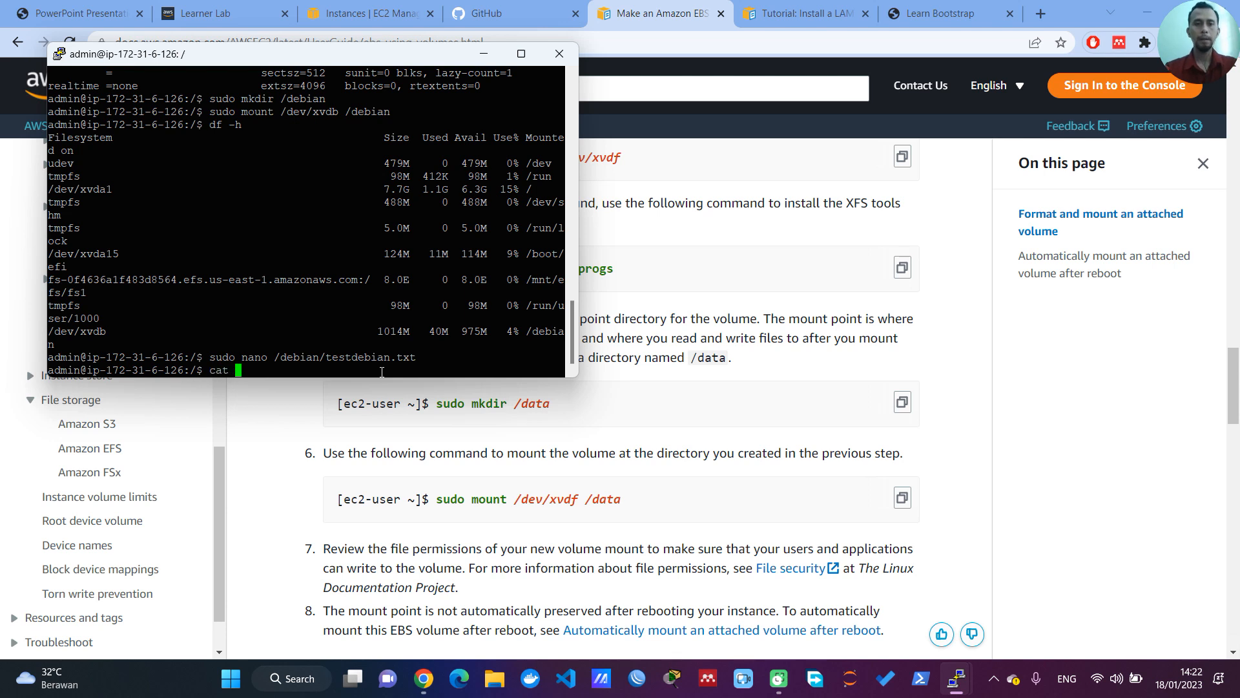
pyautogui.write('/debian/')
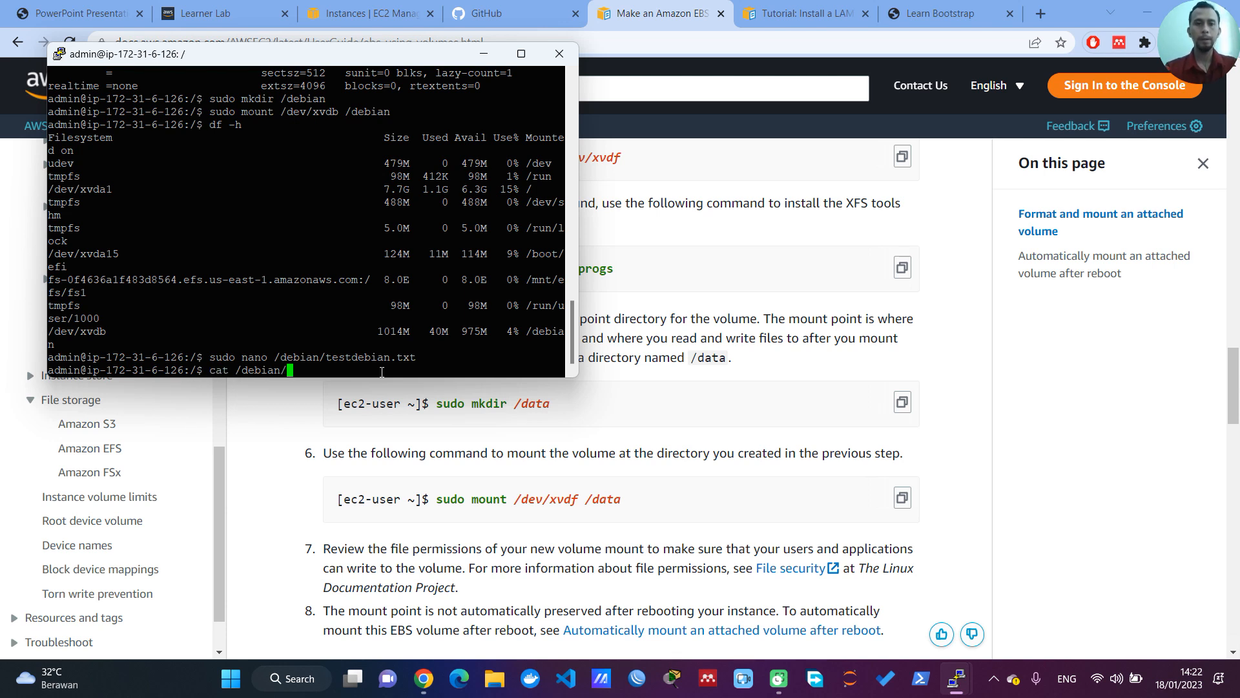
pyautogui.write('tes')
pyautogui.press('Tab')
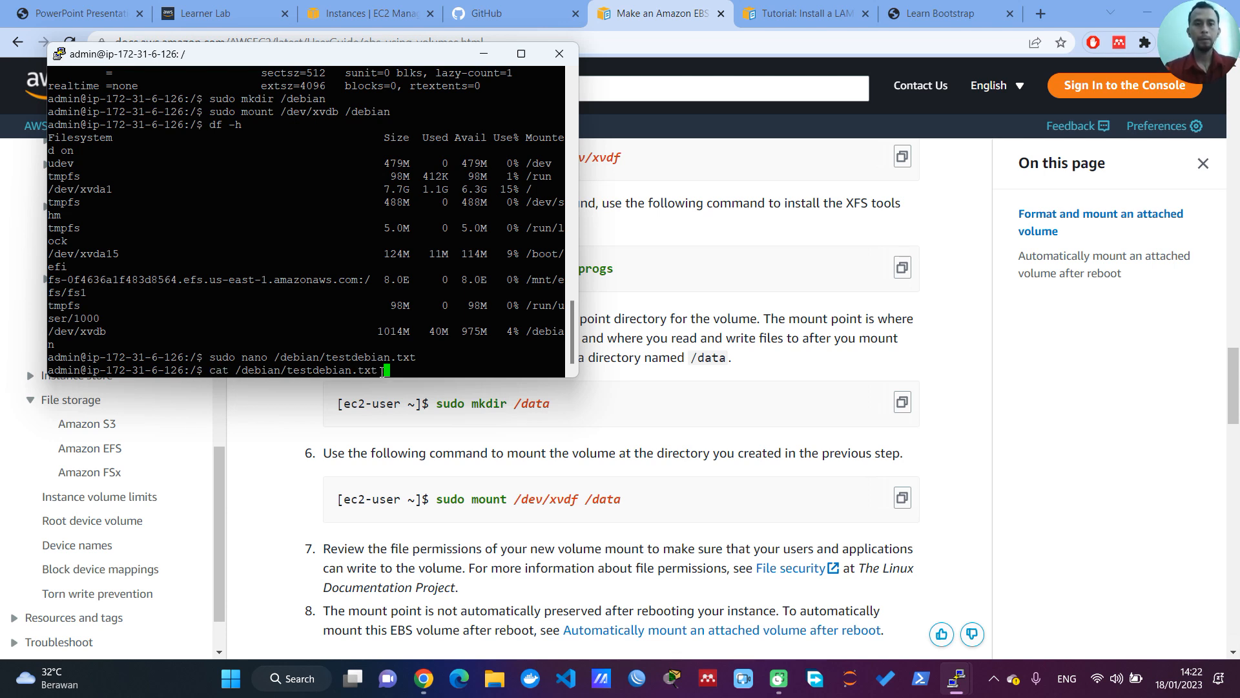
pyautogui.press('Return')
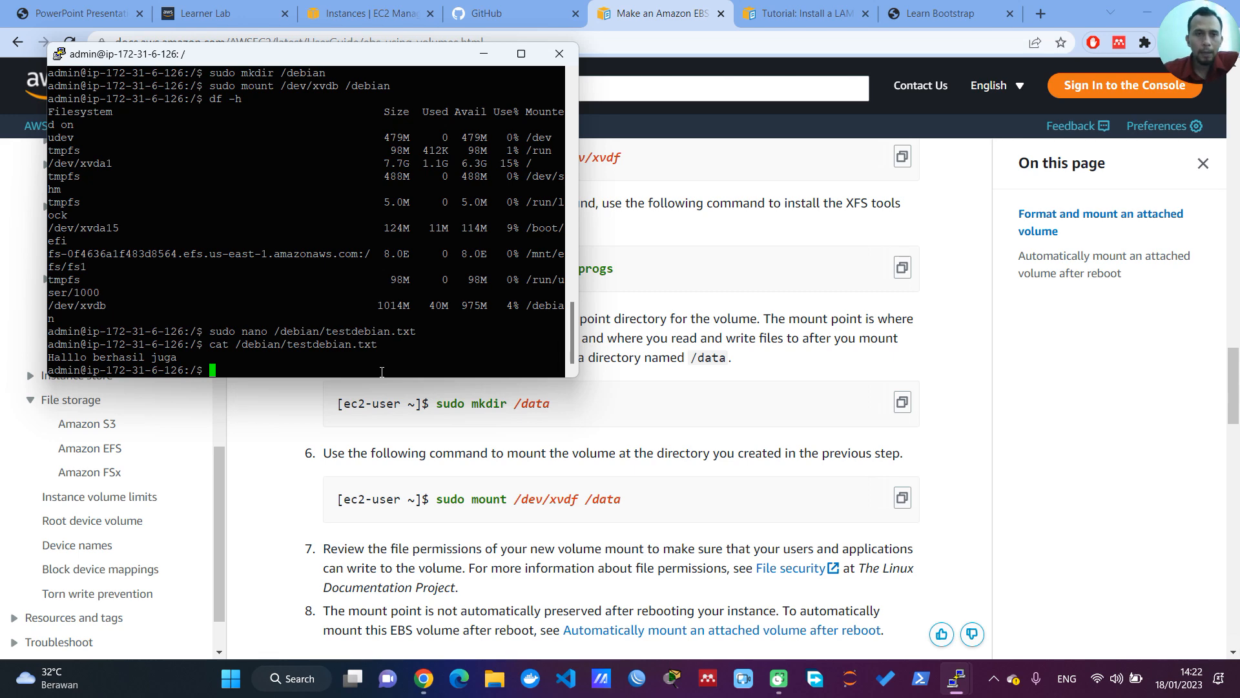
# Step: Review the KETENTUAN requirements in the project PDF and bring up the Amazon Linux (ec2-user) terminal
pyautogui.click(81, 13)
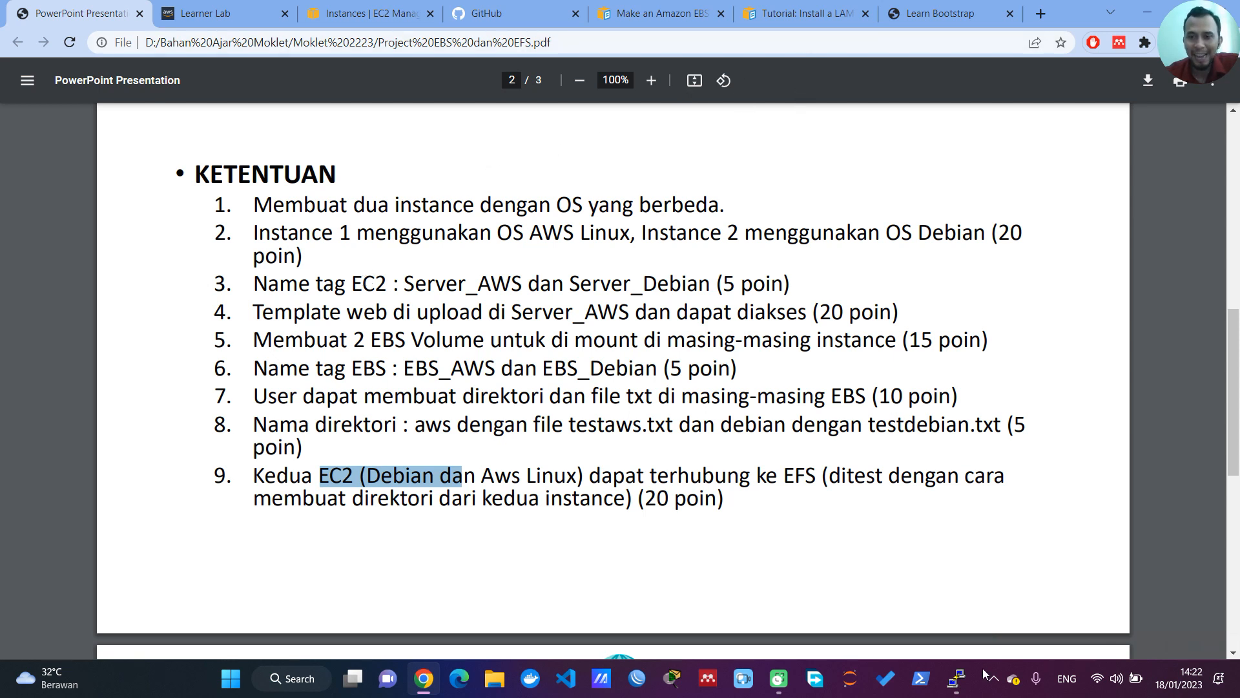
pyautogui.moveTo(957, 678)
pyautogui.click(882, 550)
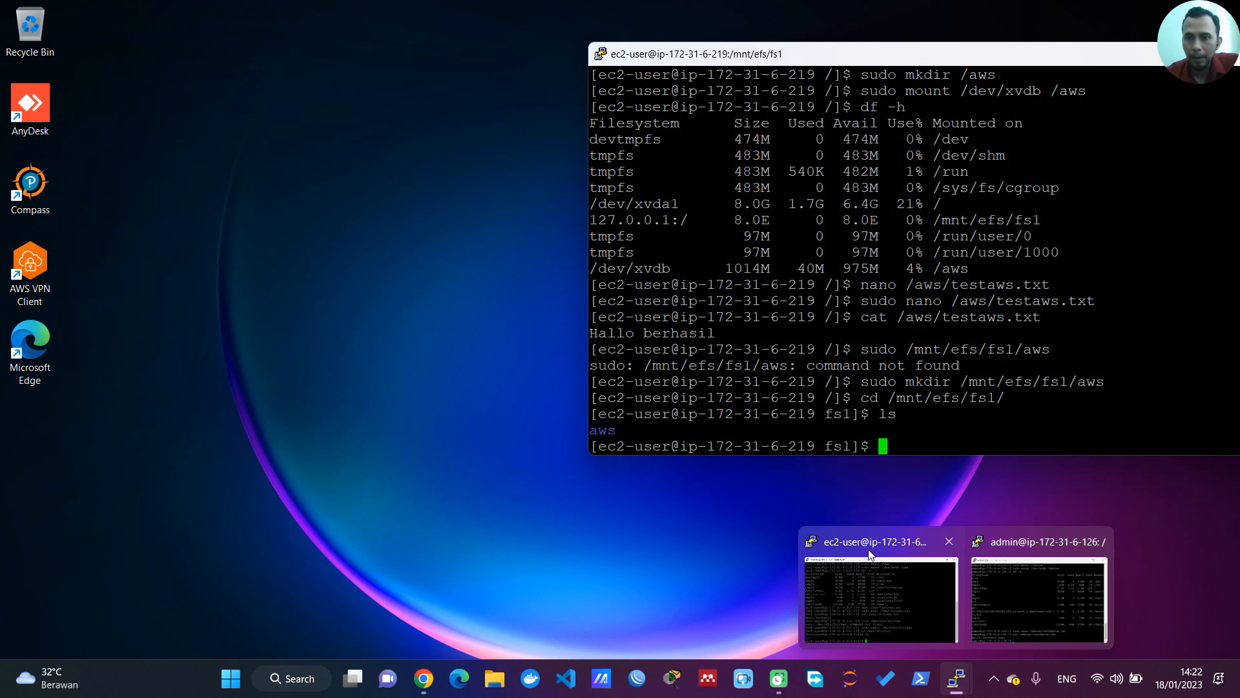
pyautogui.click(870, 554)
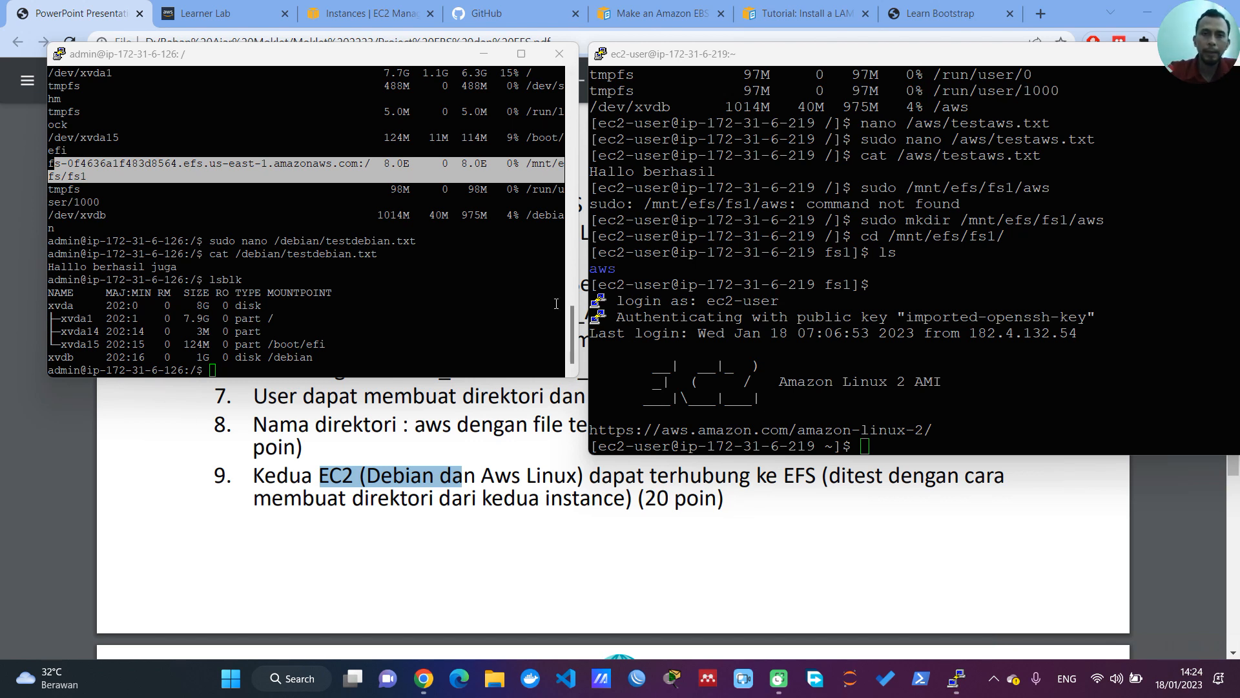
# Step: Clear the Amazon Linux terminal and list its block devices with lsblk
pyautogui.moveTo(568, 335)
pyautogui.mouseDown()
pyautogui.moveTo(571, 320)
pyautogui.moveTo(571, 342)
pyautogui.mouseUp()
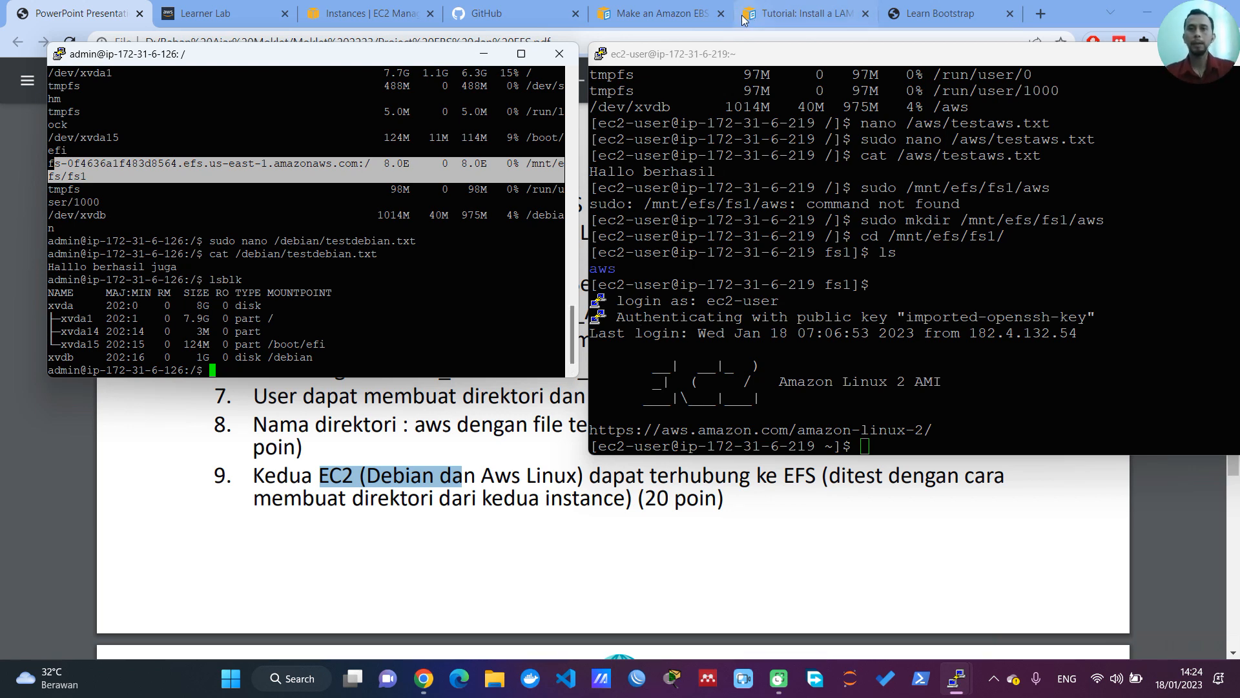
pyautogui.click(743, 63)
pyautogui.write('clear')
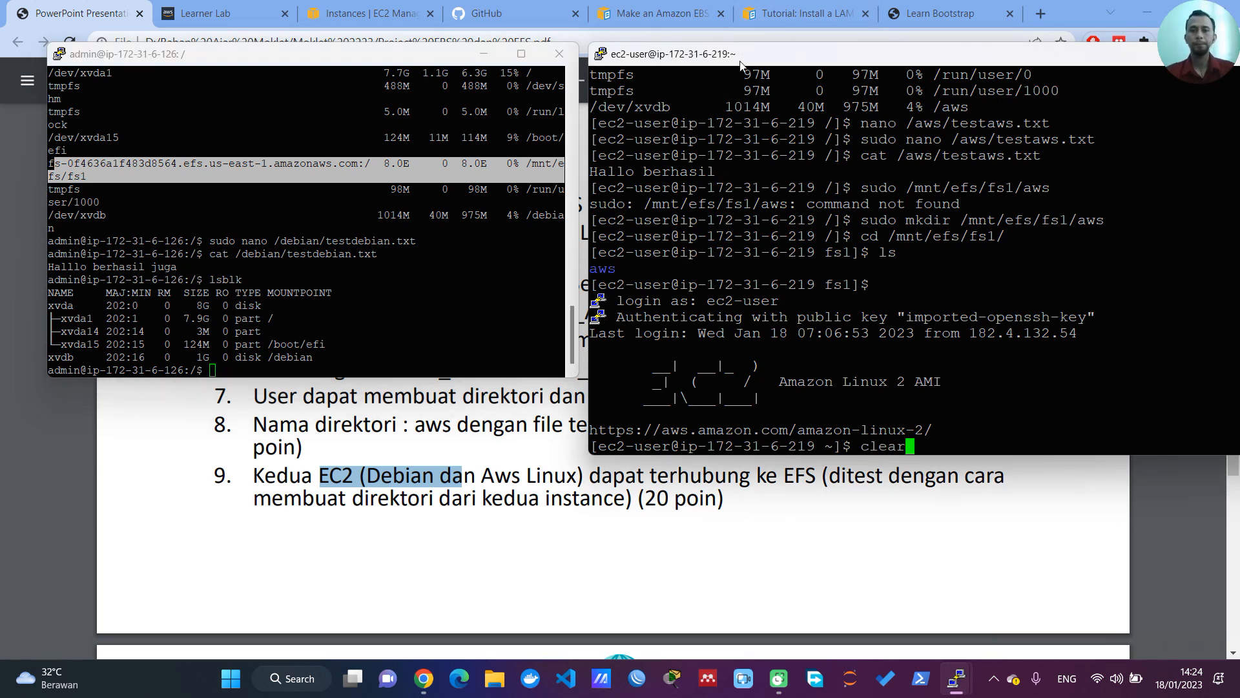
pyautogui.press('Return')
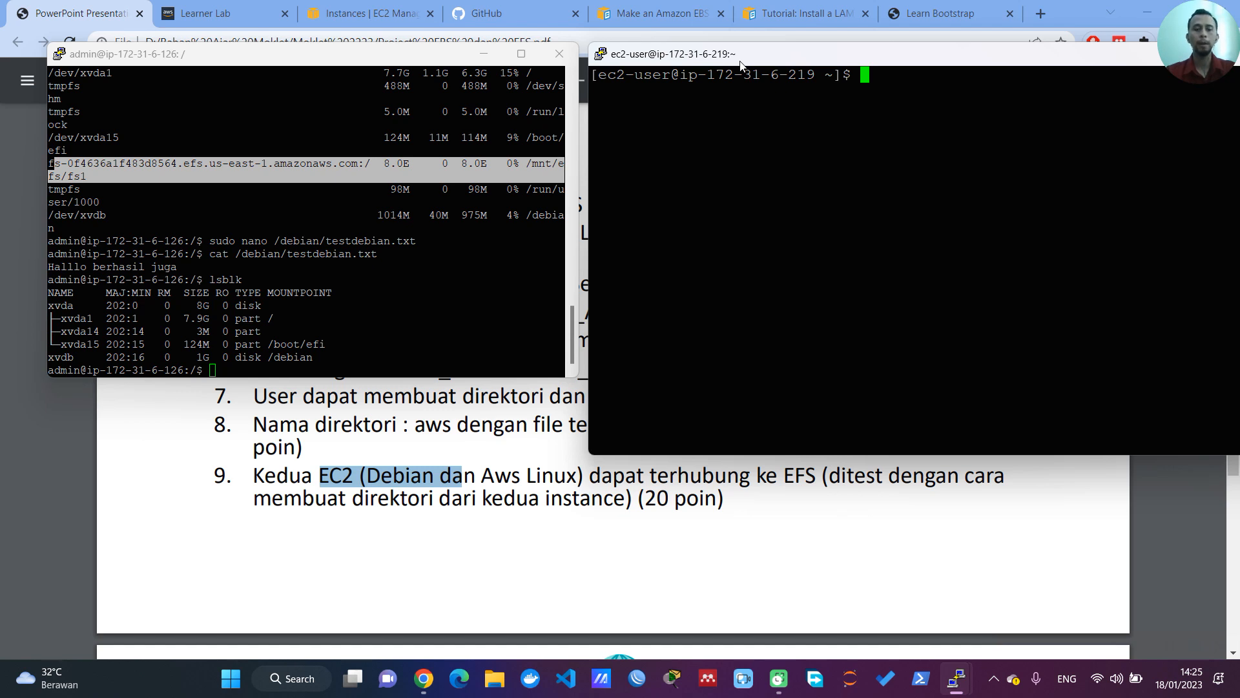
pyautogui.write('lsb')
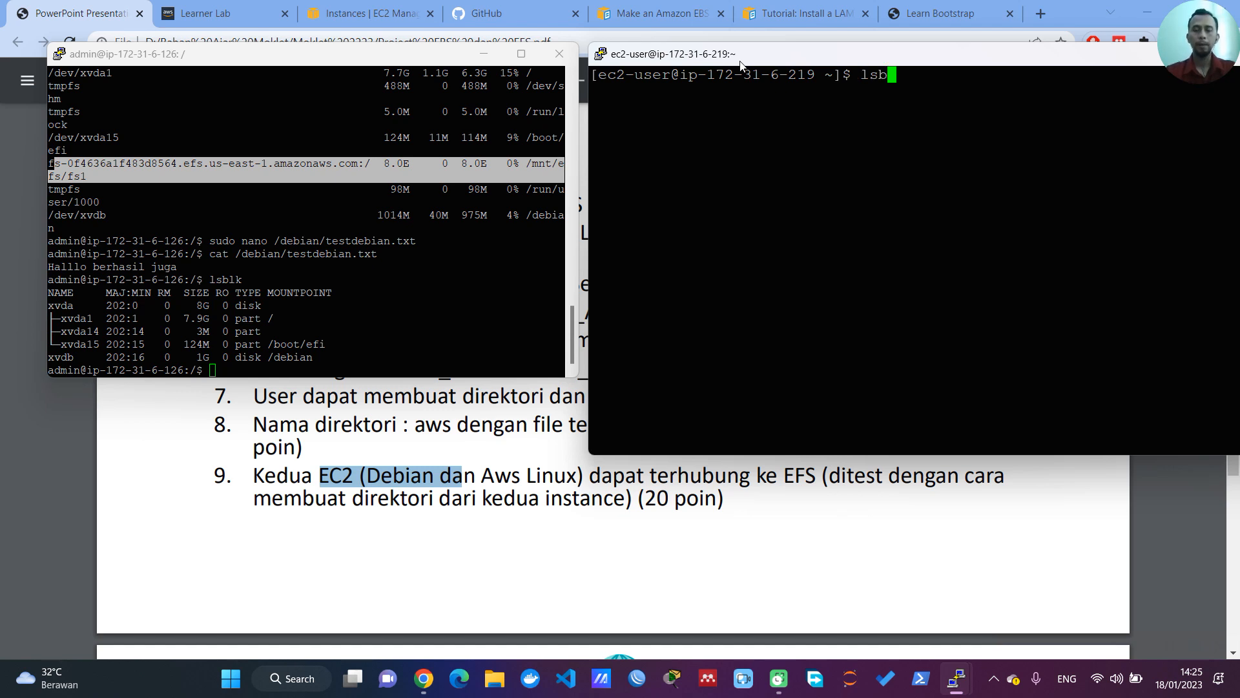
pyautogui.write('lk')
pyautogui.press('Return')
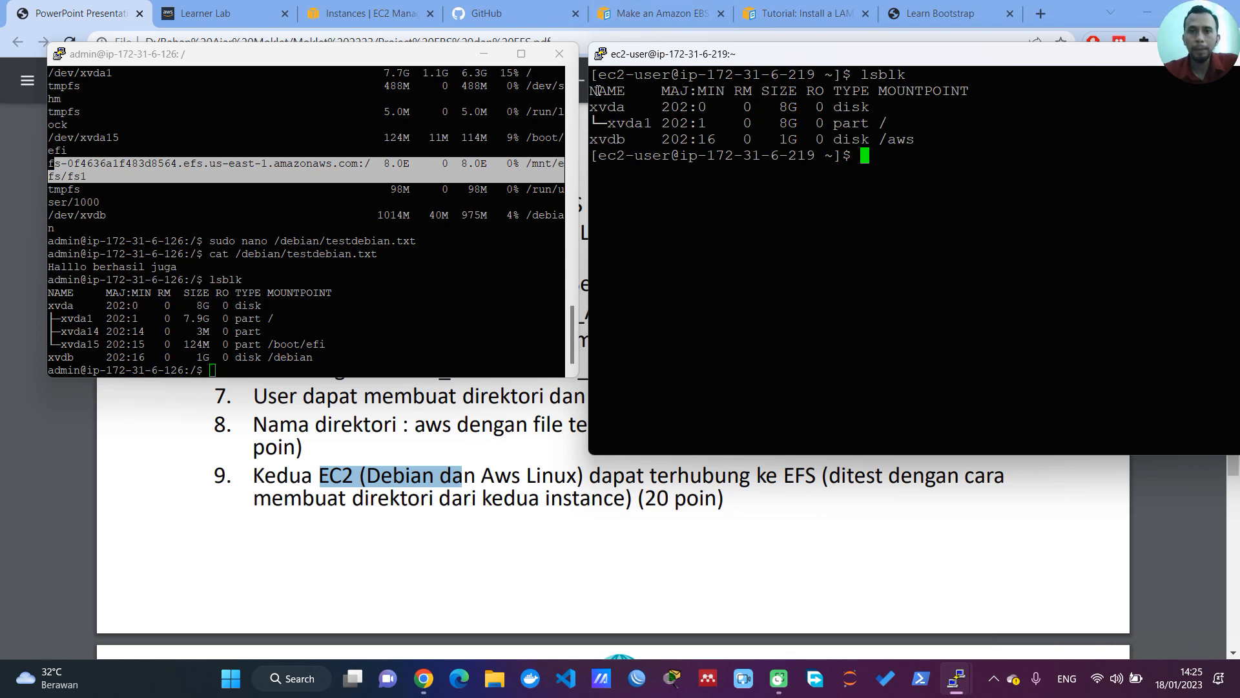
# Step: Highlight xvda, its xvda1 partition, xvdb and the /aws mount point in turn in the lsblk output
pyautogui.moveTo(590, 106); pyautogui.dragTo(634, 105)
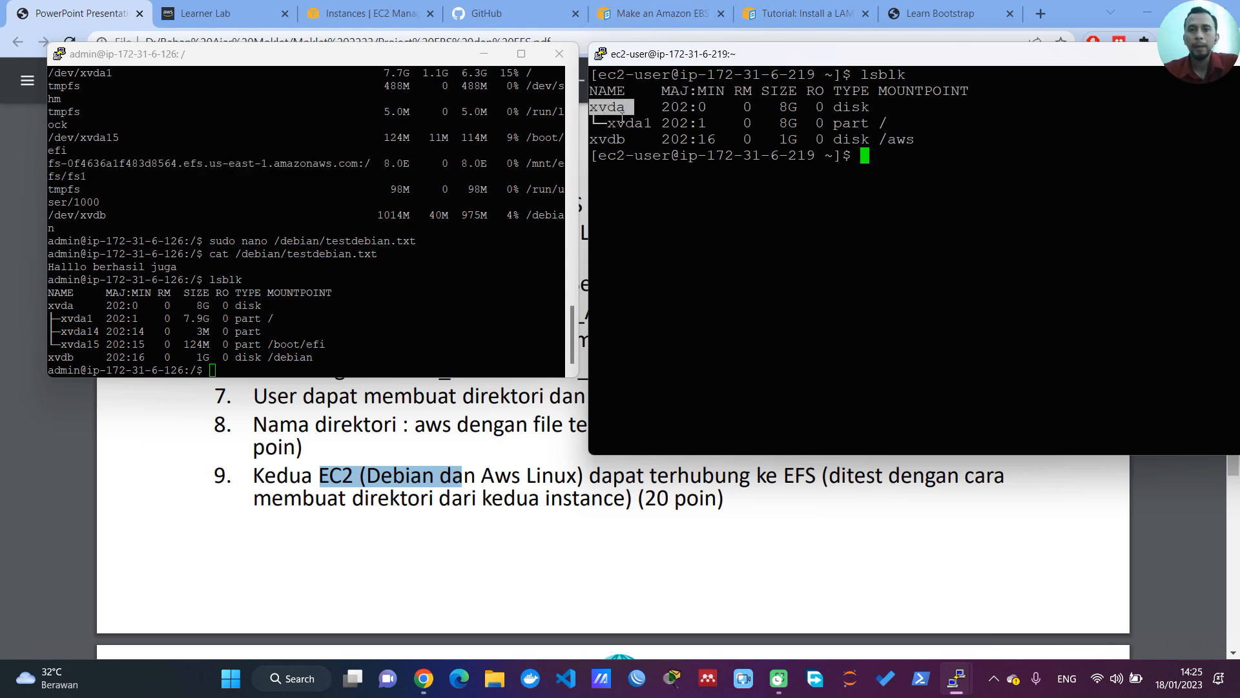
pyautogui.moveTo(613, 124); pyautogui.dragTo(894, 123)
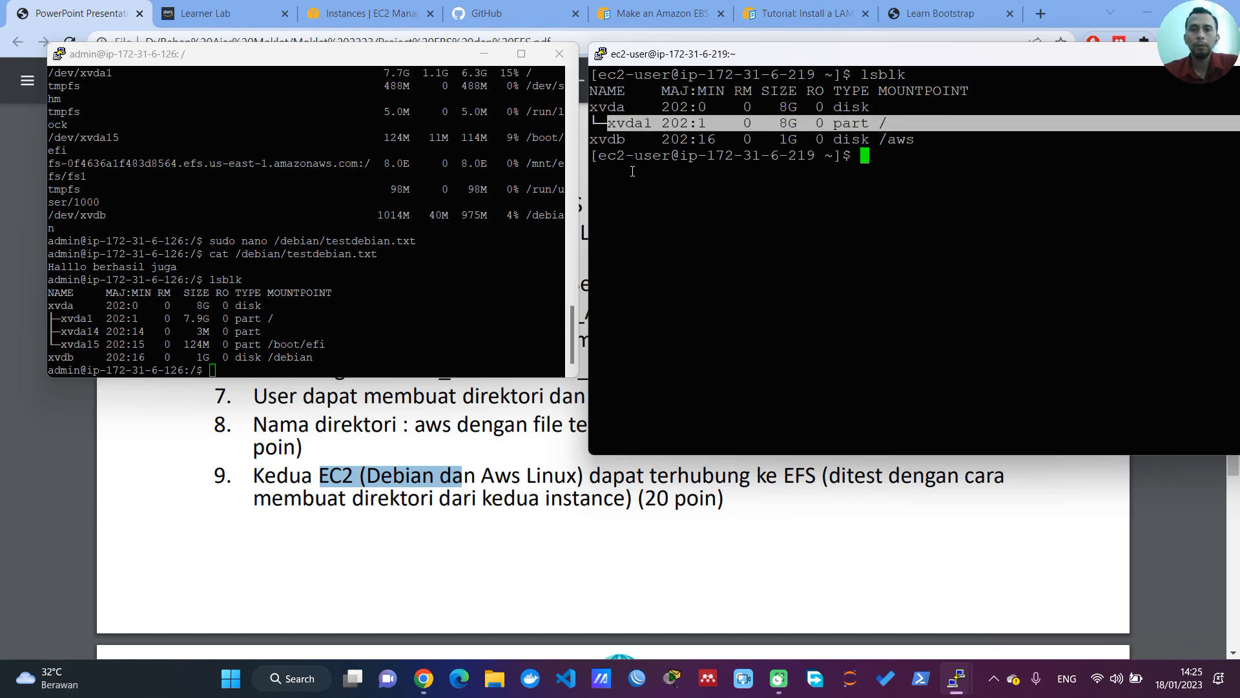
pyautogui.click(616, 141)
pyautogui.moveTo(591, 141); pyautogui.dragTo(632, 142)
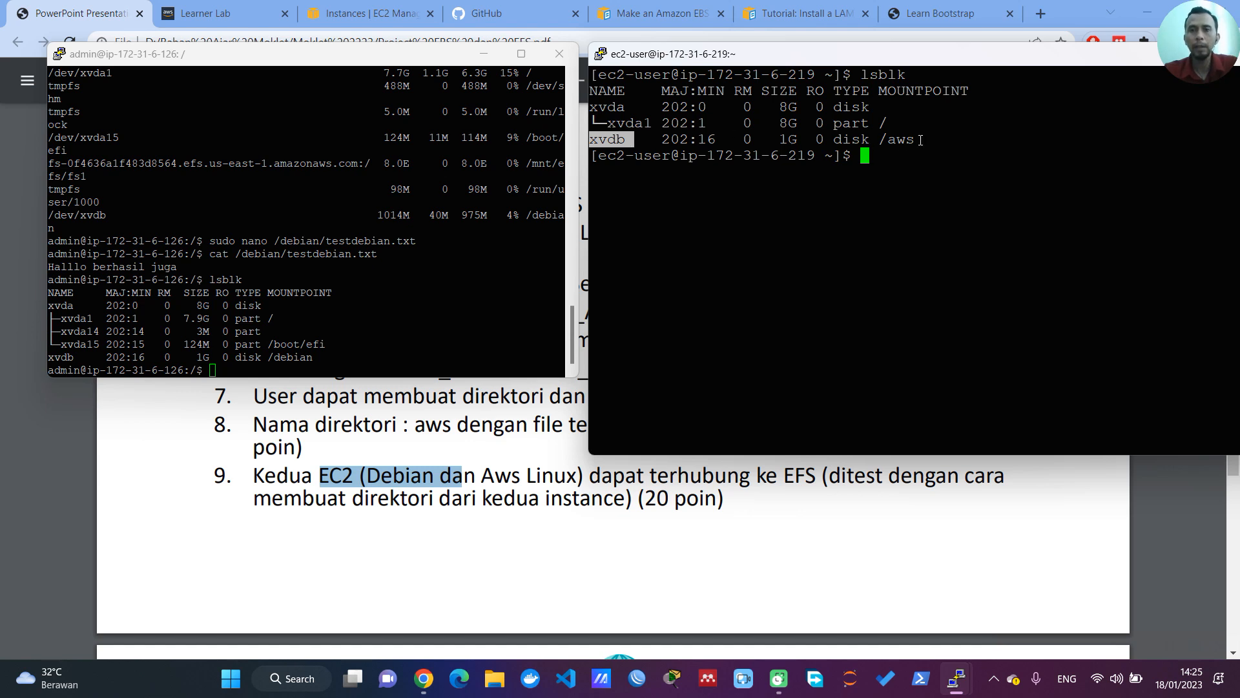
pyautogui.moveTo(921, 141); pyautogui.dragTo(885, 139)
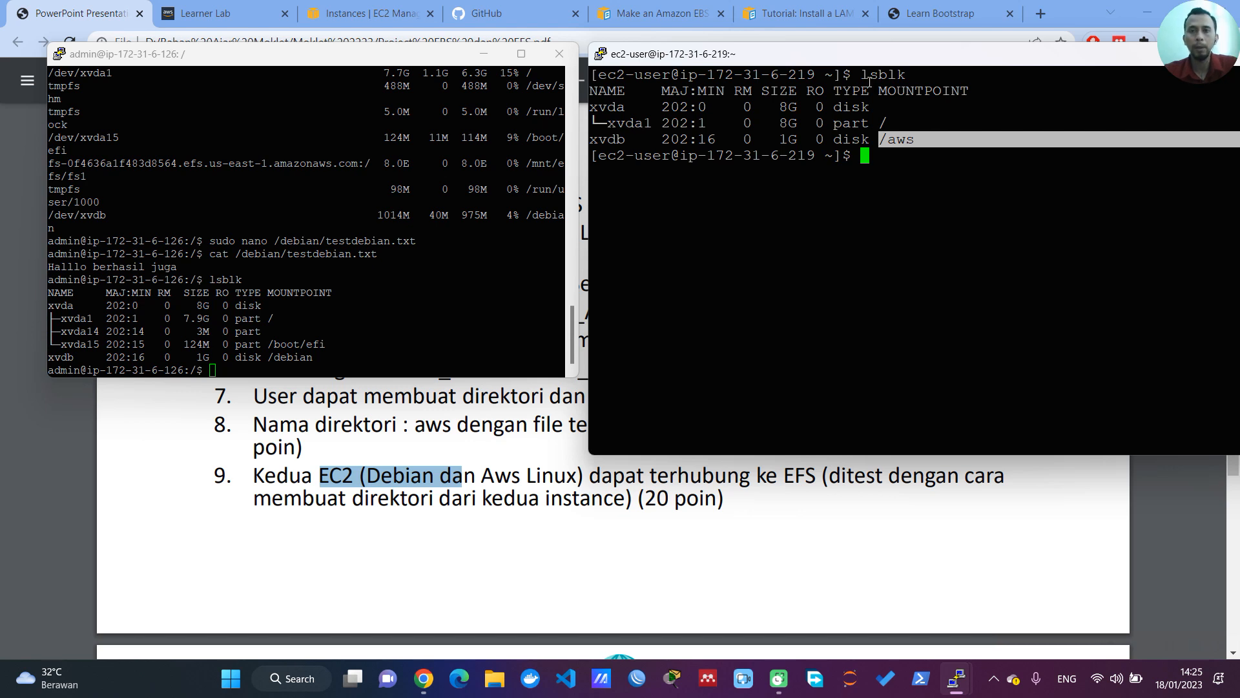
pyautogui.click(887, 168)
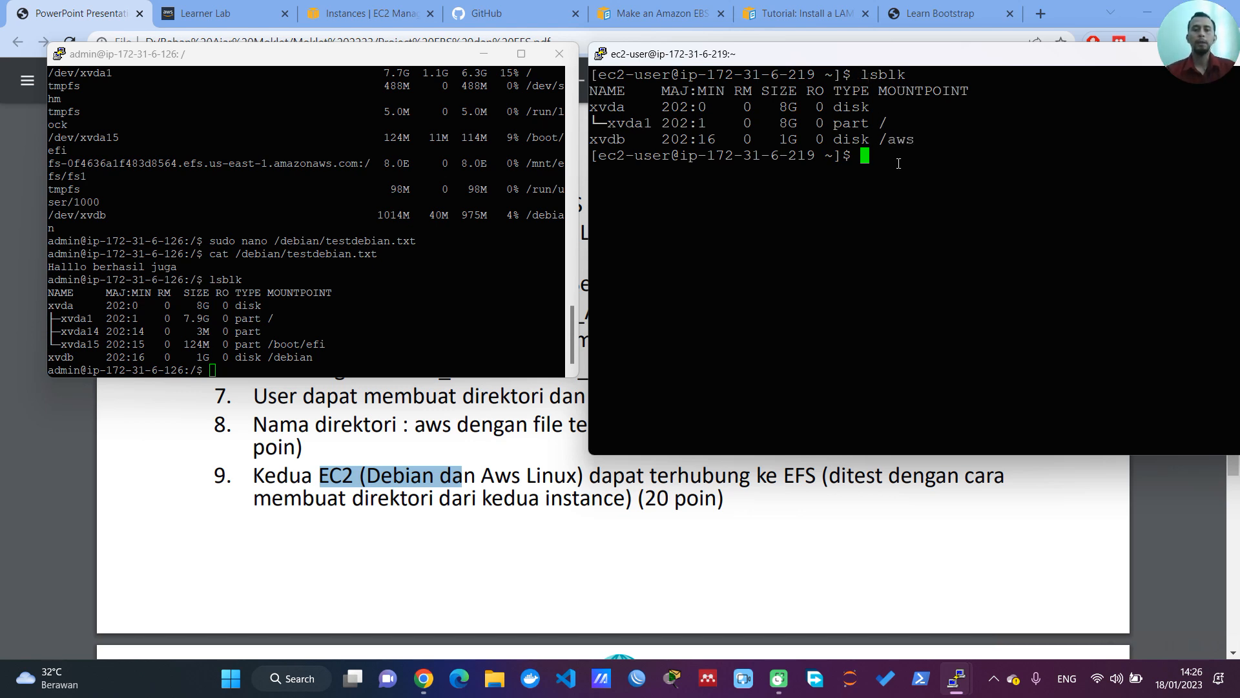
# Step: Run df -h on the Amazon Linux server and highlight its /dev/xvdb and EFS entries, plus the Debian server's EFS source
pyautogui.write('df -h')
pyautogui.press('Return')
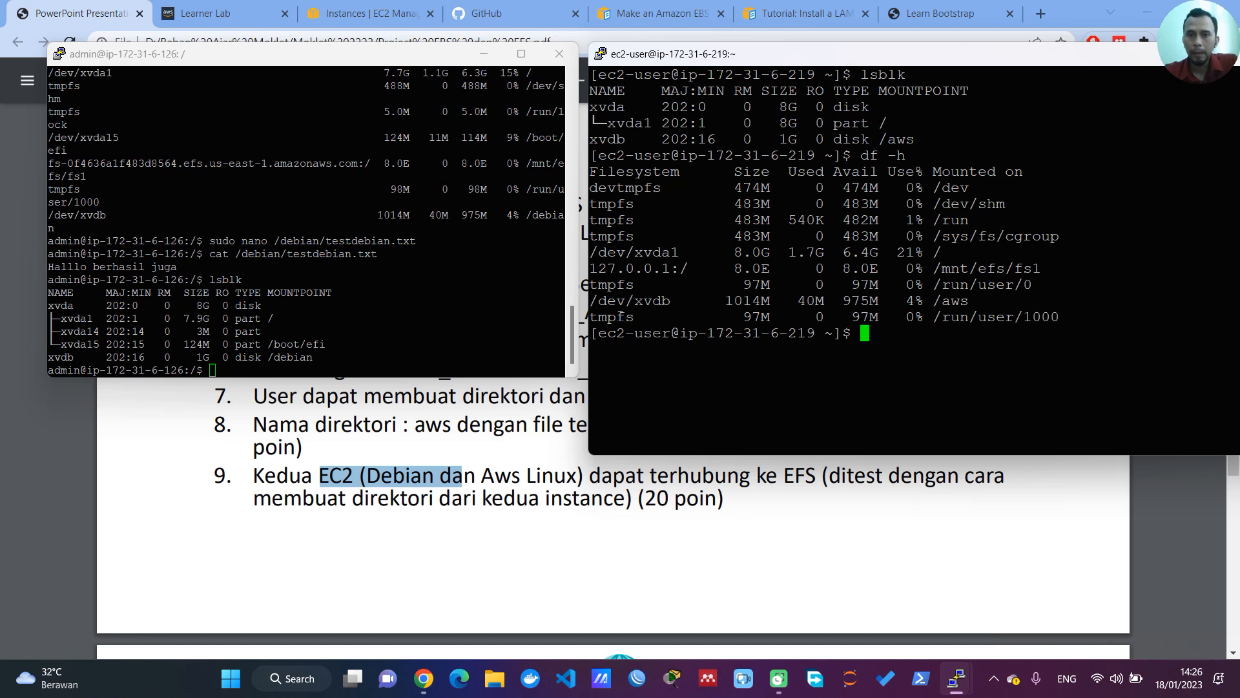
pyautogui.moveTo(592, 301); pyautogui.dragTo(963, 306)
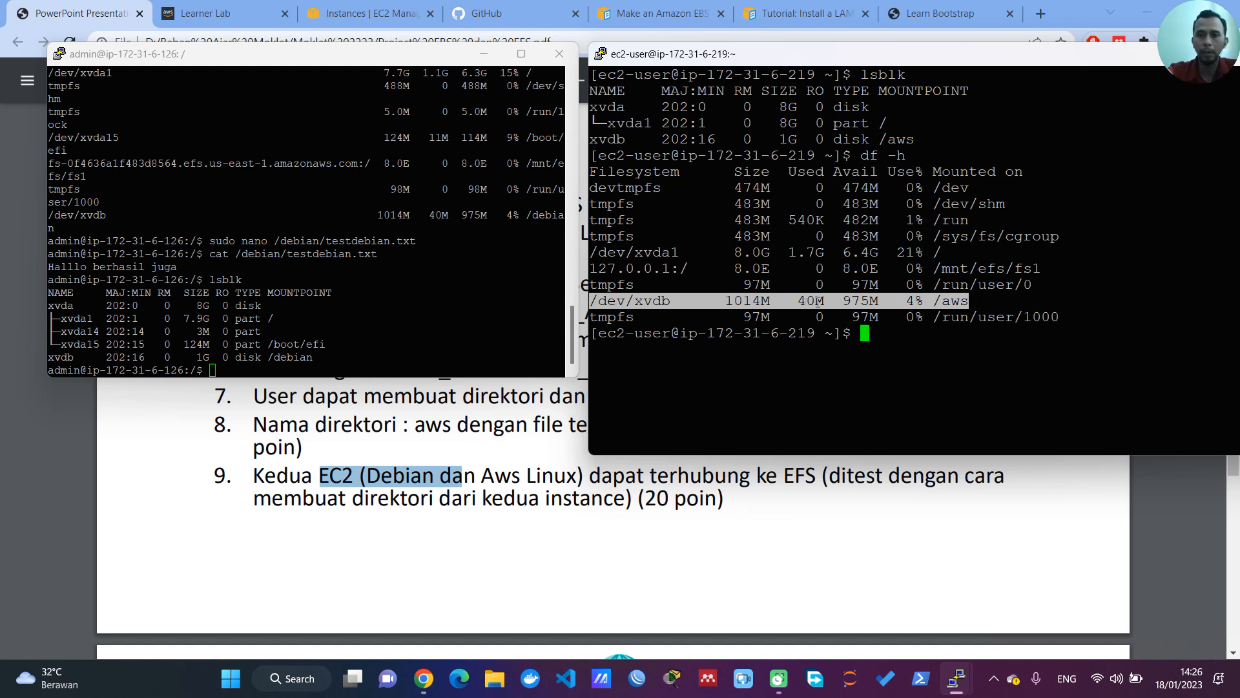
pyautogui.click(714, 305)
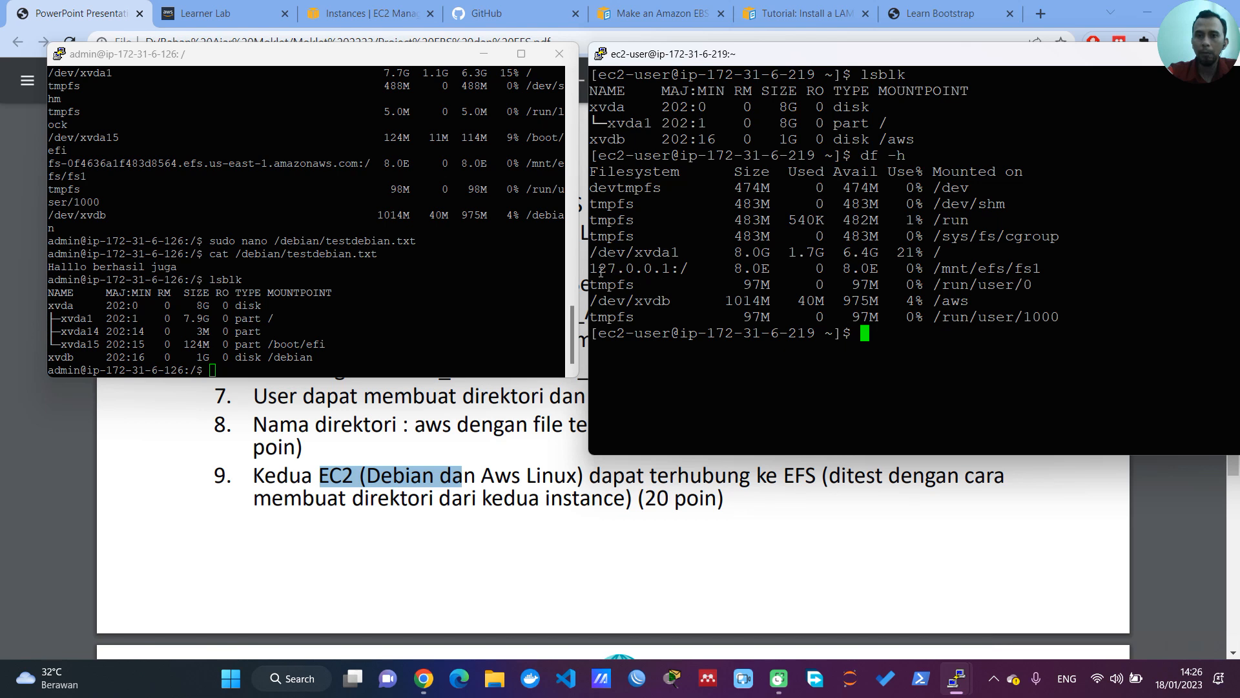
pyautogui.moveTo(591, 269); pyautogui.dragTo(1037, 274)
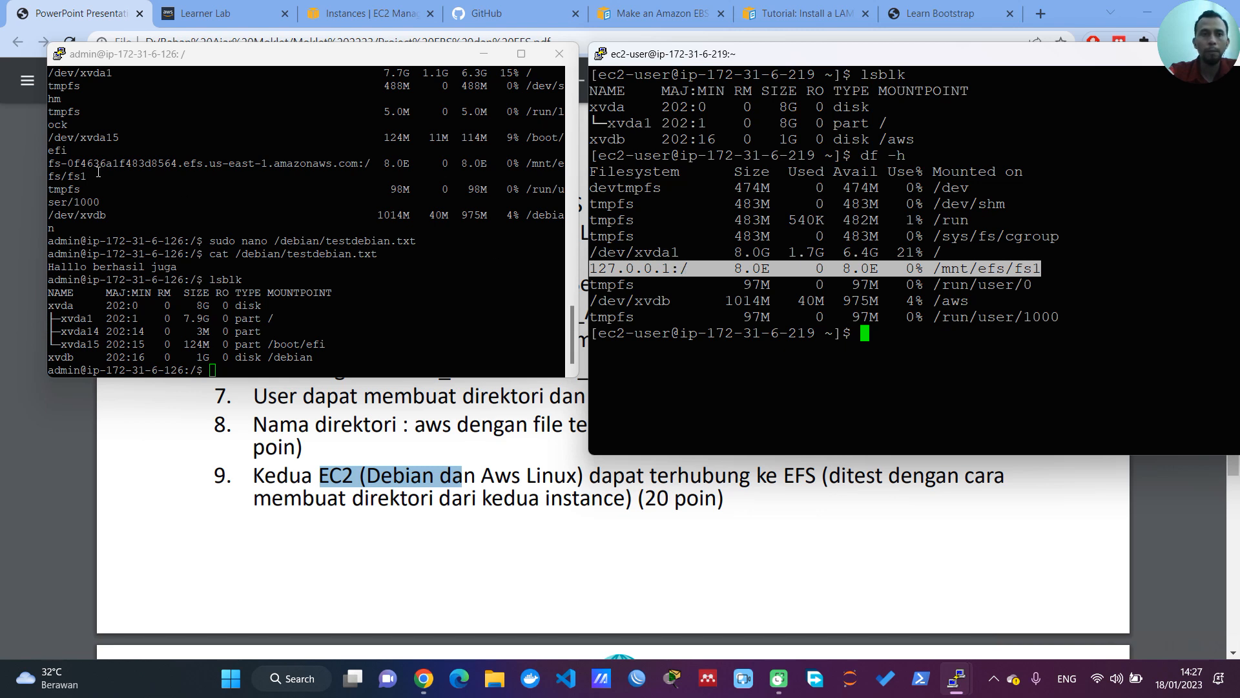
pyautogui.moveTo(49, 163); pyautogui.dragTo(370, 165)
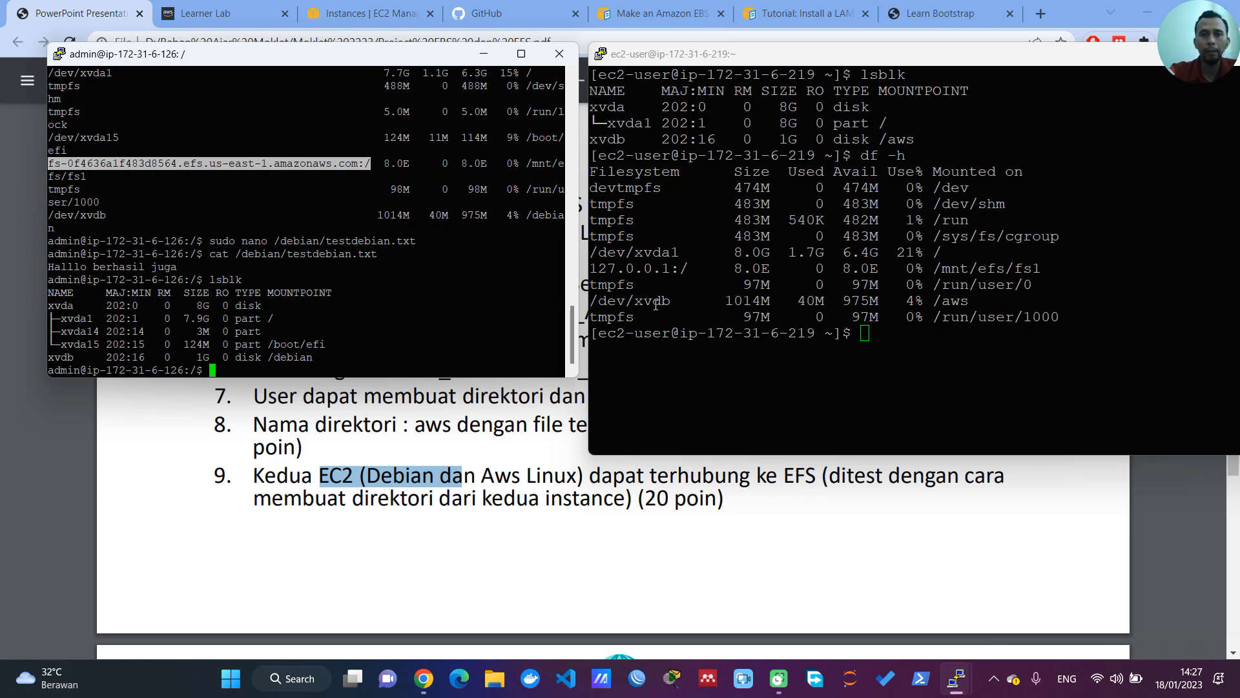
# Step: Change to /mnt/efs/fs1/ on the Amazon Linux server and list its contents with ls
pyautogui.click(831, 366)
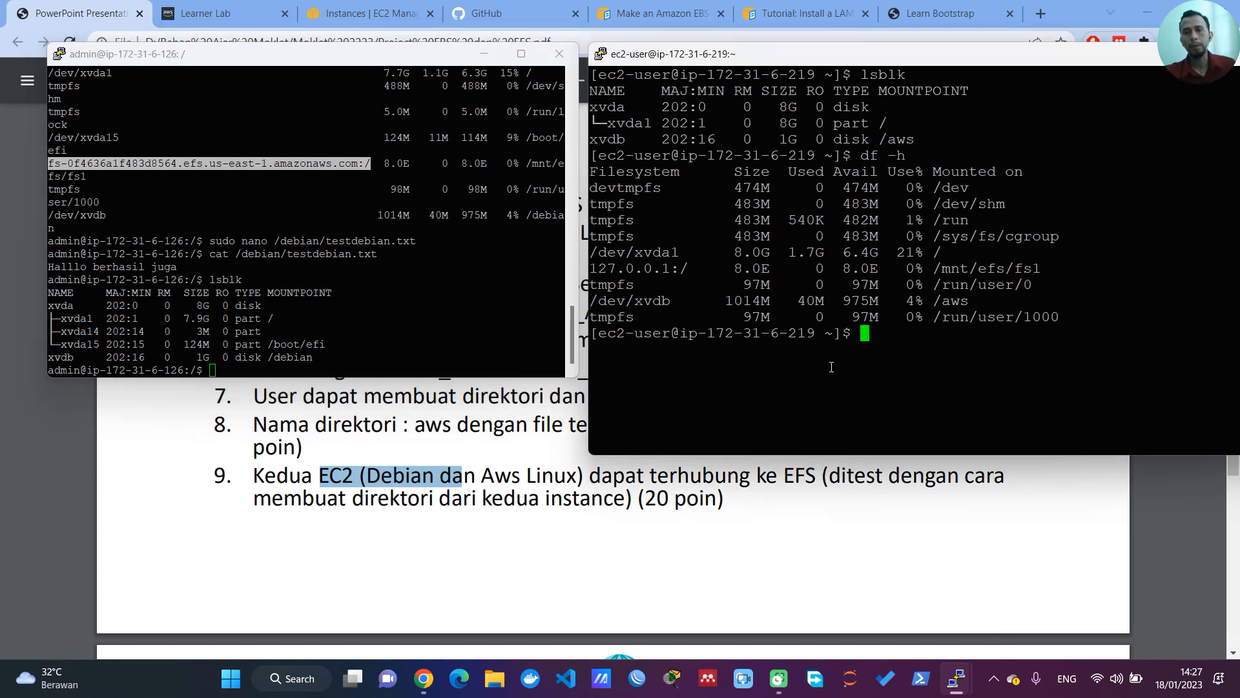
pyautogui.write('cd /mnt/')
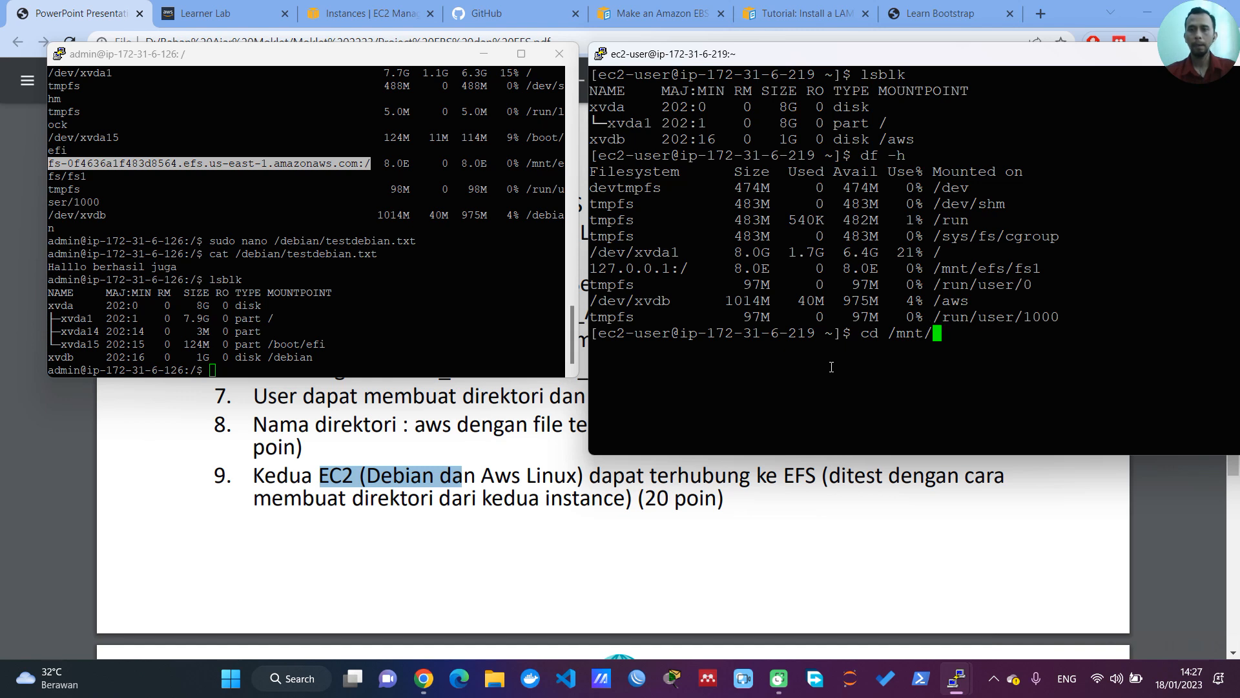
pyautogui.write('efs/')
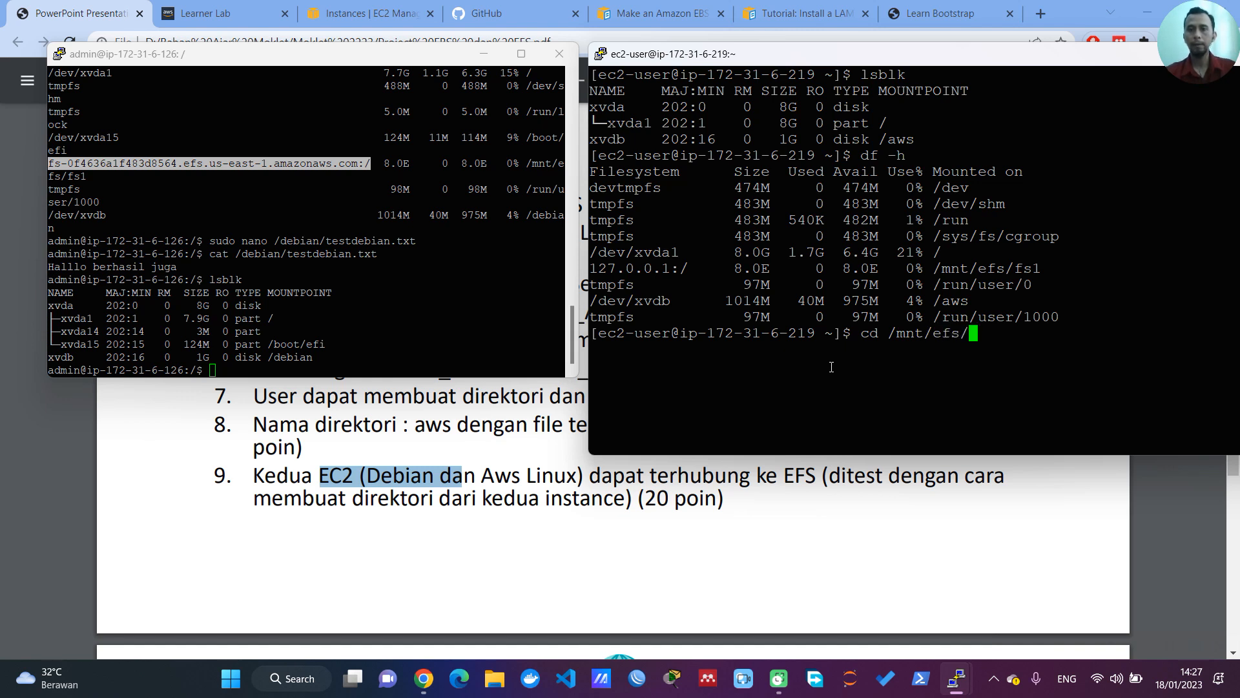
pyautogui.write('fs1/')
pyautogui.press('Return')
pyautogui.write('ls')
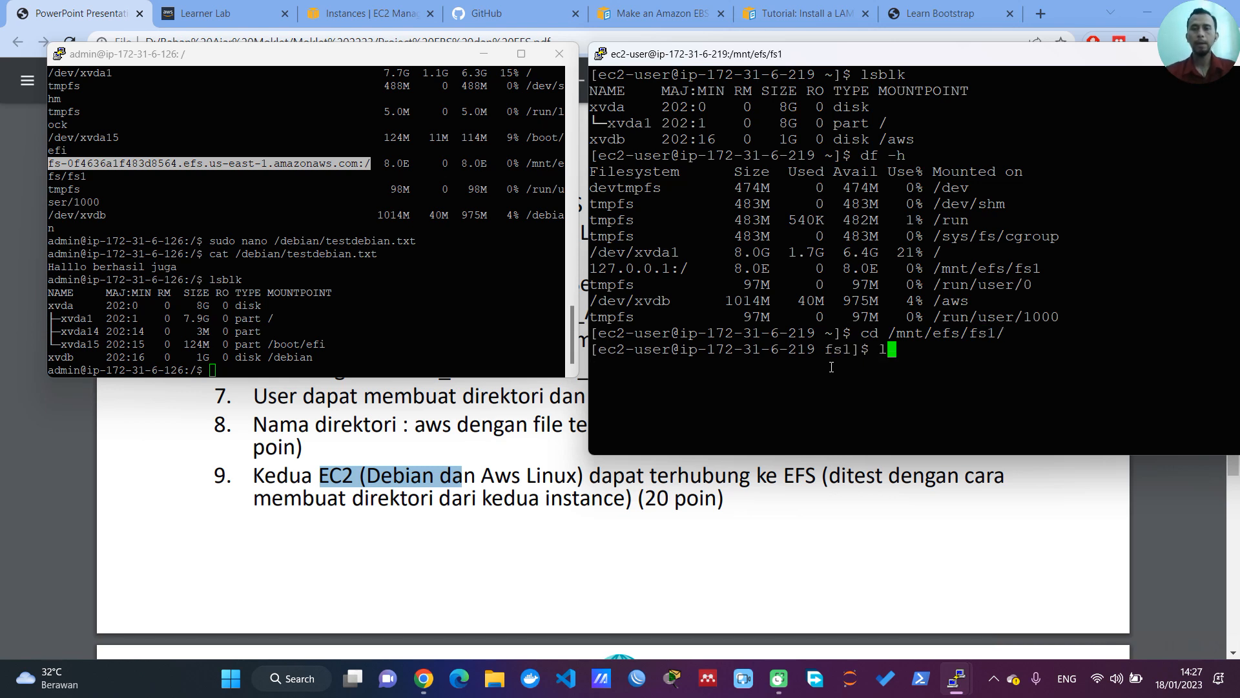
pyautogui.press('Return')
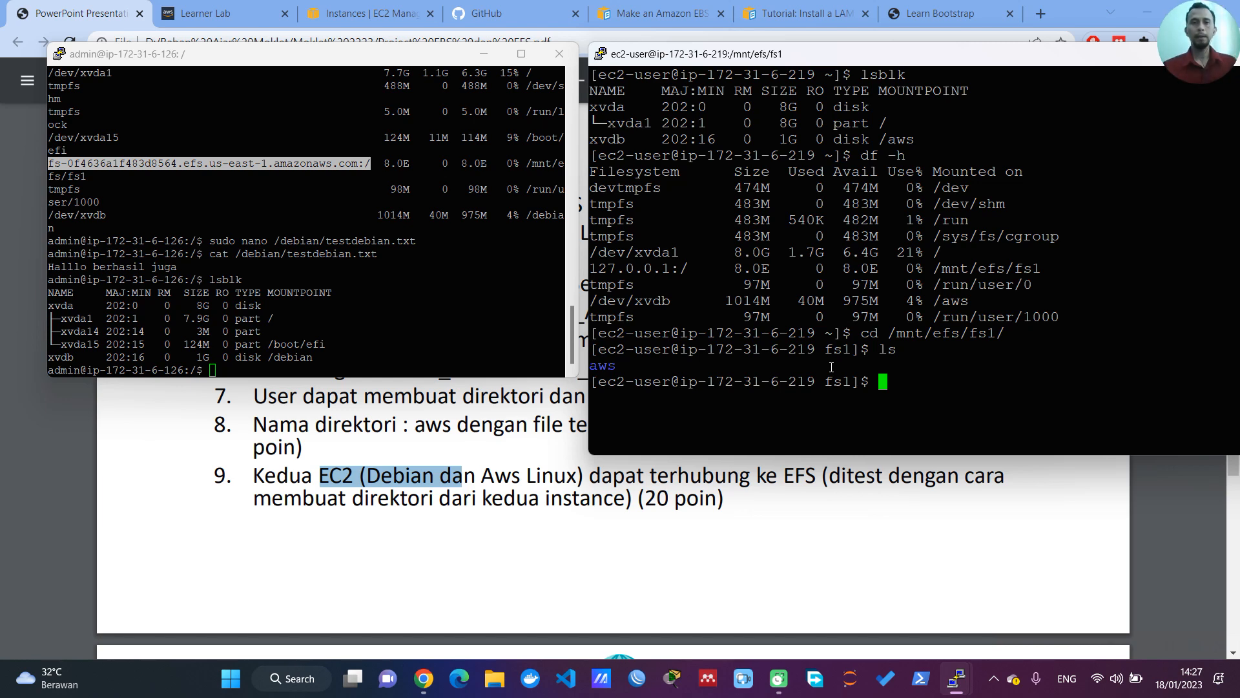
# Step: Set the Debian server terminal's font size to 14 and apply the change
pyautogui.rightClick(279, 56)
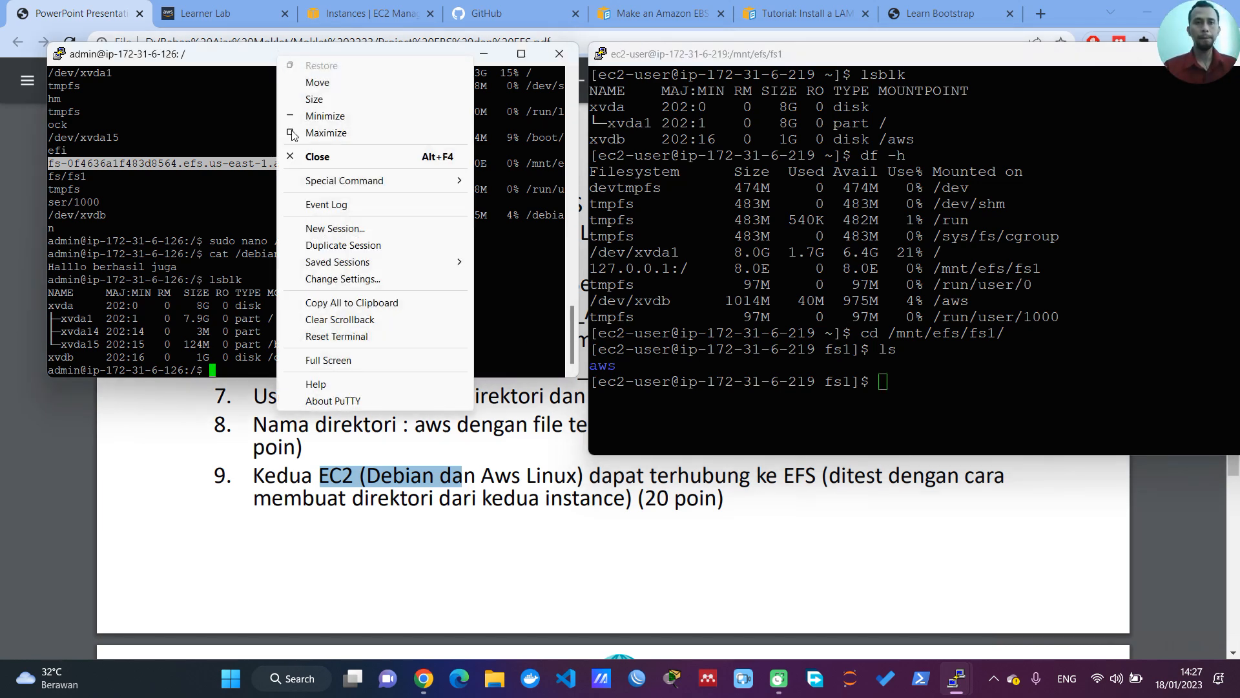
pyautogui.click(354, 284)
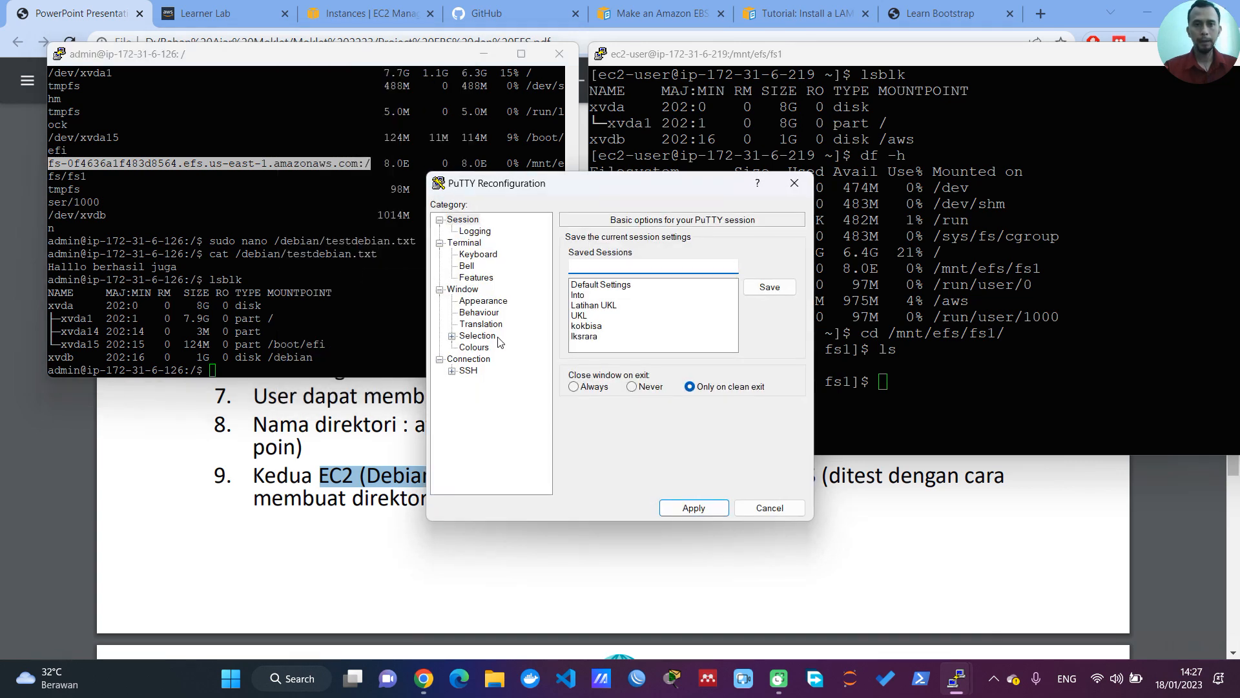
pyautogui.click(484, 302)
pyautogui.click(774, 334)
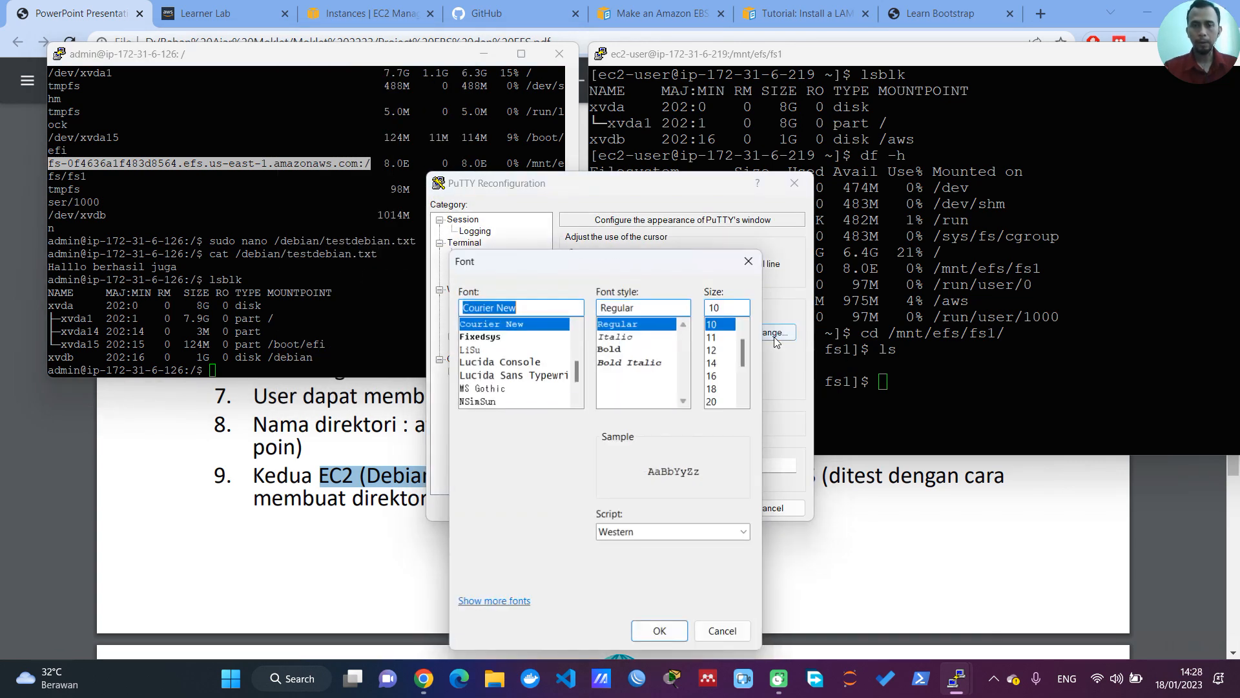
pyautogui.click(715, 362)
pyautogui.click(661, 631)
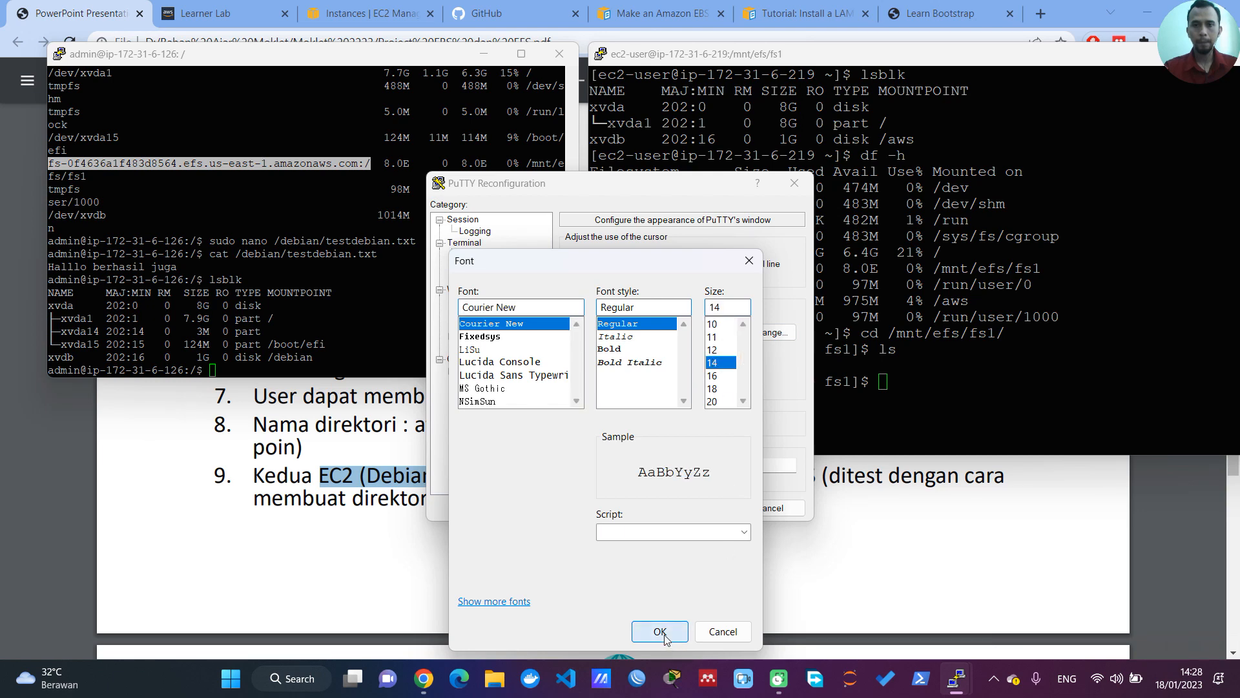
pyautogui.click(694, 508)
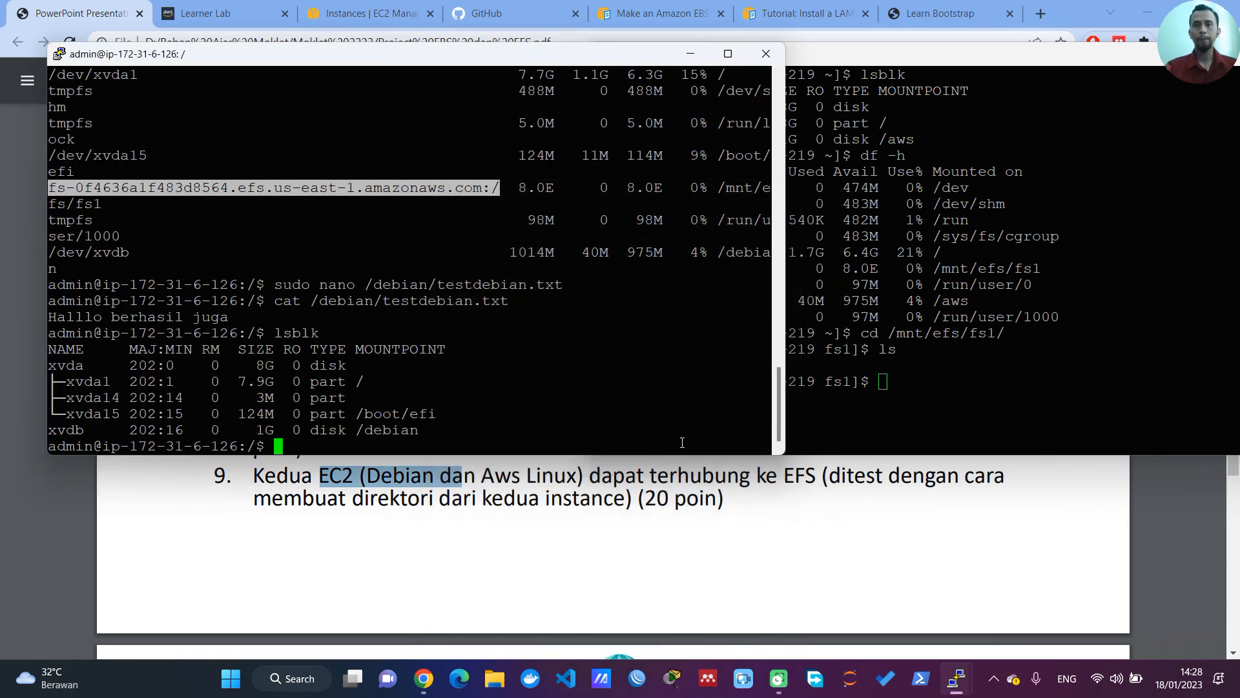
# Step: Rearrange the Debian and Amazon Linux terminal windows so both prompts can be seen at once
pyautogui.moveTo(528, 61); pyautogui.dragTo(477, 19)
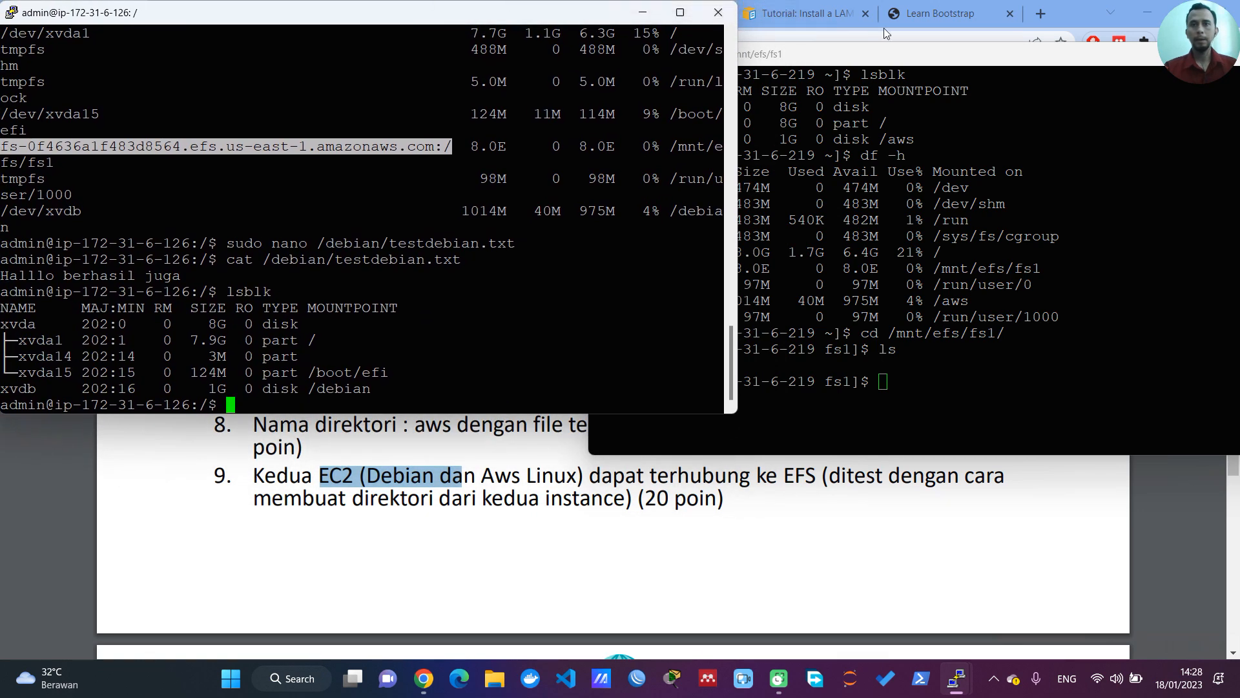
pyautogui.click(902, 61)
pyautogui.moveTo(903, 62); pyautogui.dragTo(850, 248)
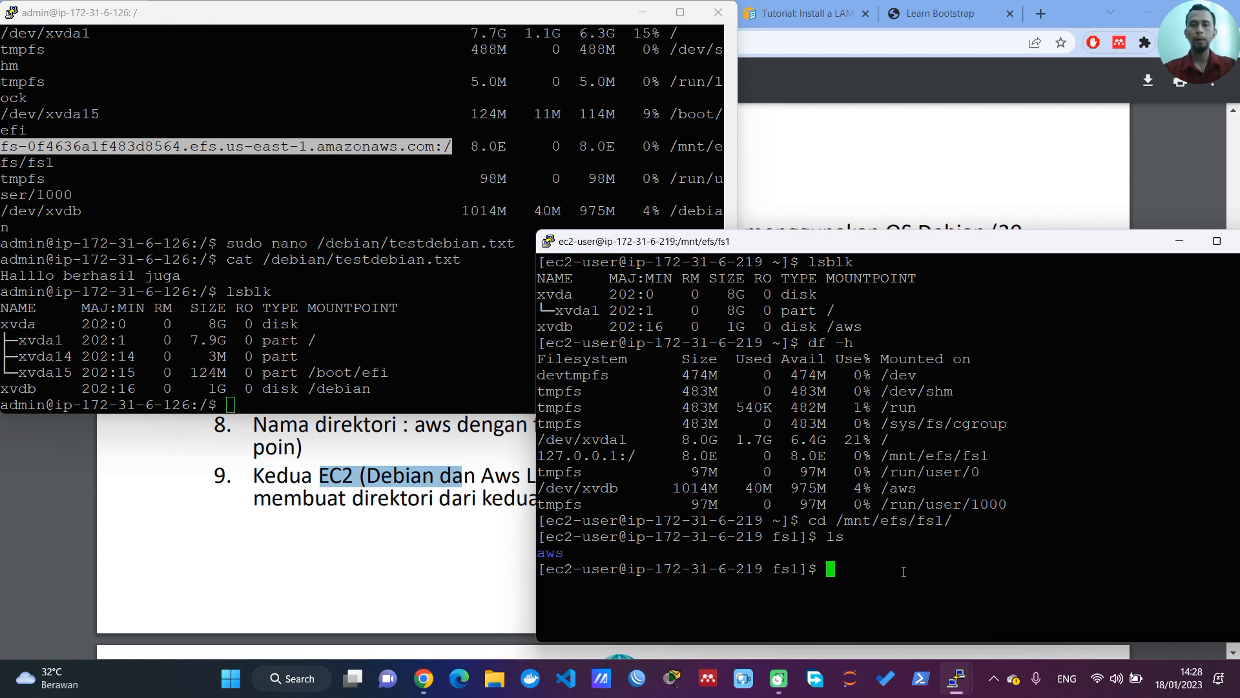
# Step: Enter sudo mkdir aws2 at the Amazon Linux prompt without running it
pyautogui.write('sudo ')
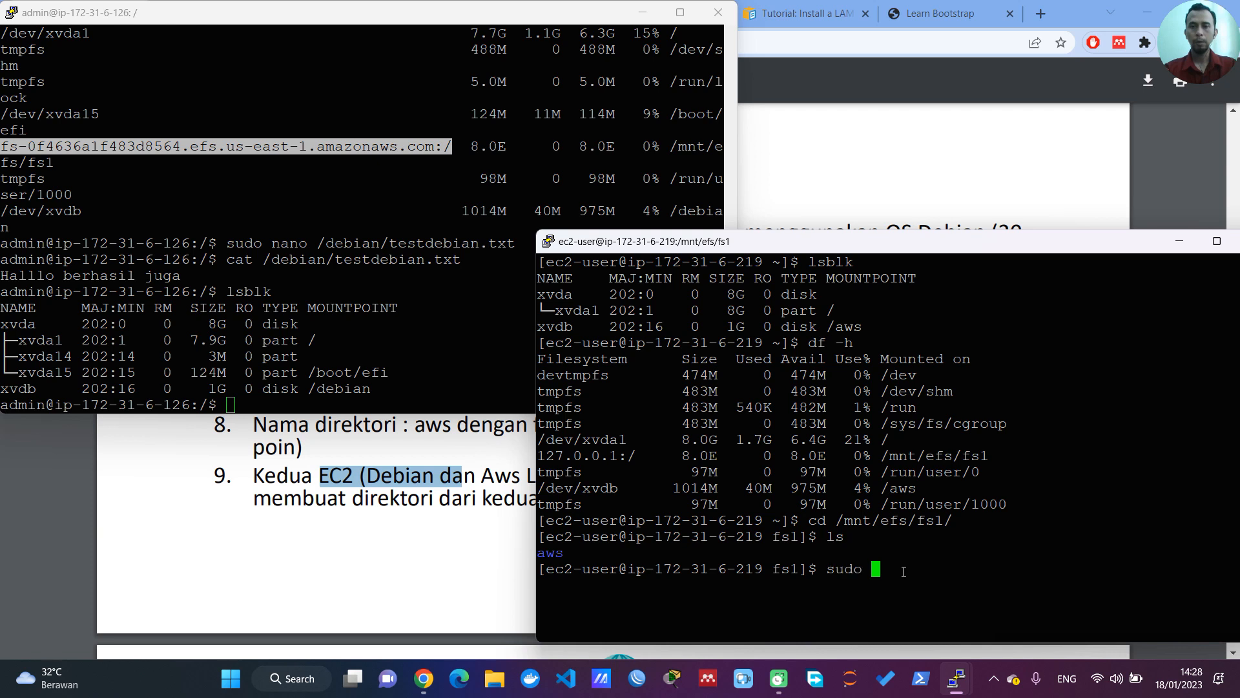
pyautogui.write('mkdir aws2')
# Step: Change to /mnt/efs/fs1/ on the Debian server, list its contents with ls and highlight the aws entry
pyautogui.click(347, 388)
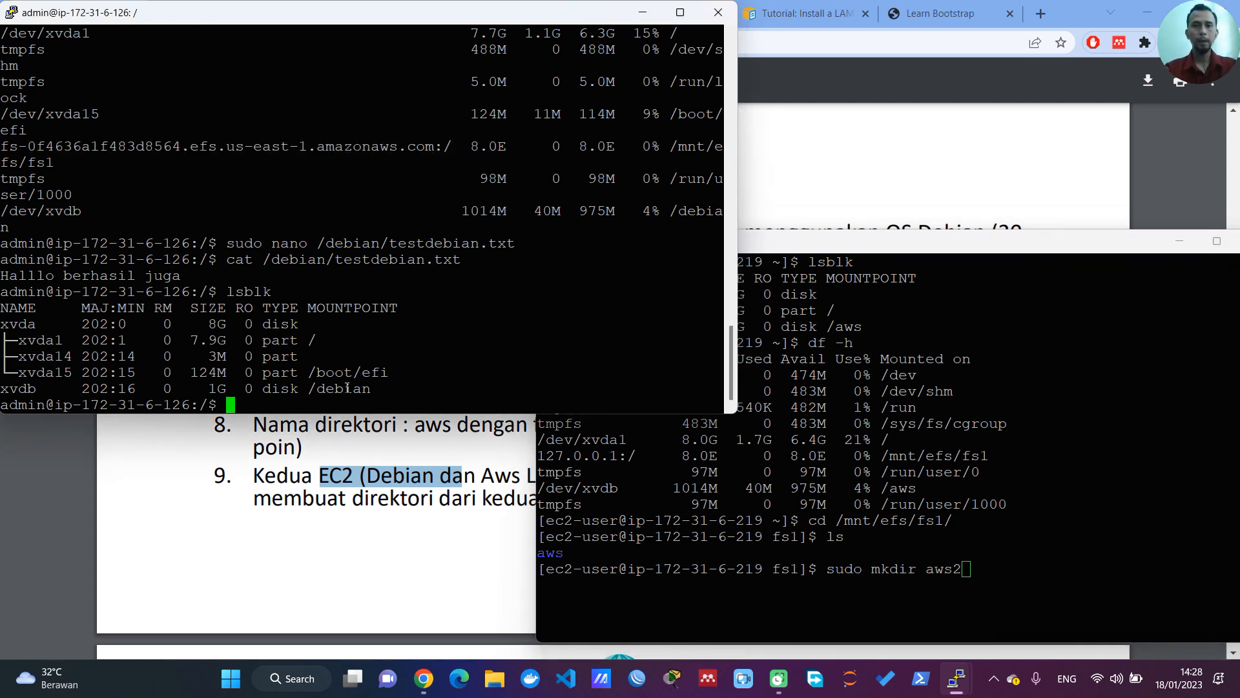
pyautogui.write('cd /m')
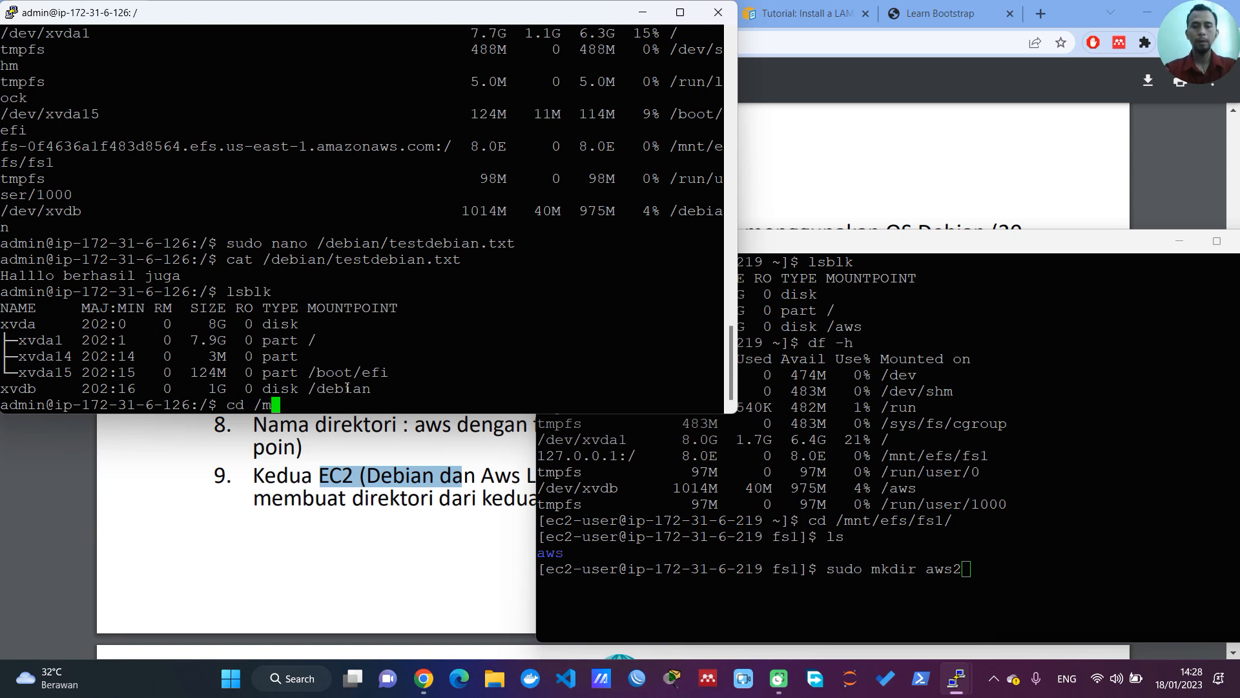
pyautogui.write('nt/')
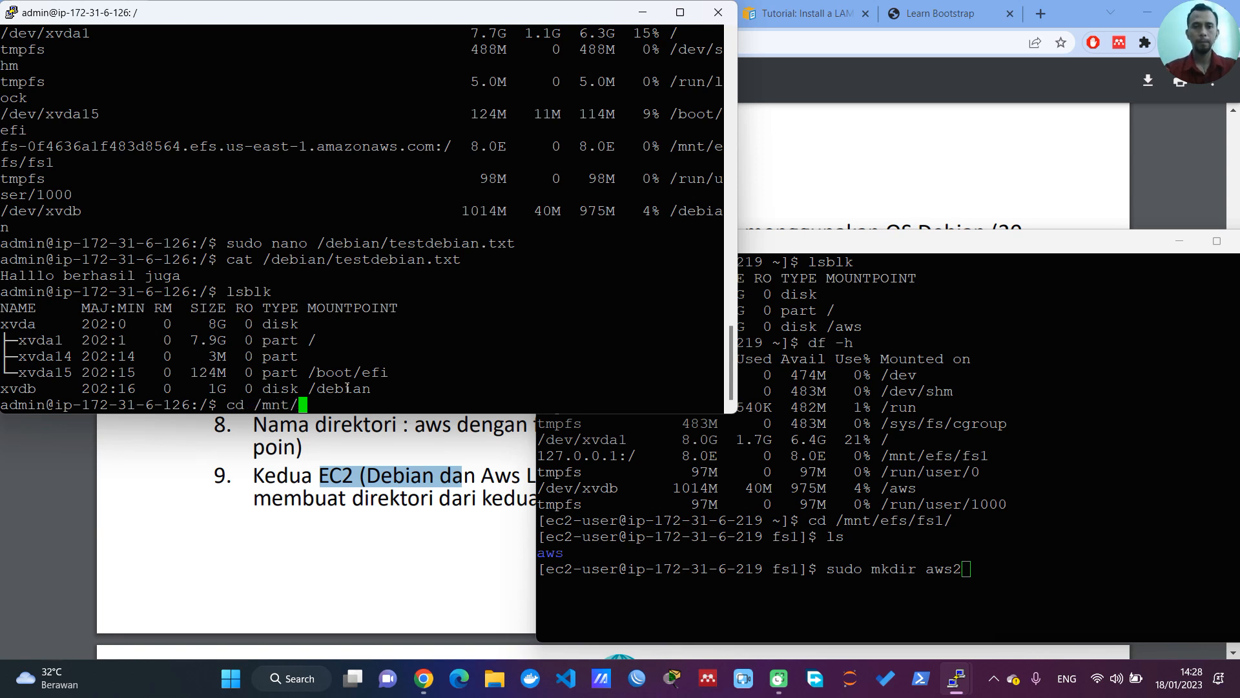
pyautogui.write('efs/fs1/')
pyautogui.press('Return')
pyautogui.write('ls')
pyautogui.press('Return')
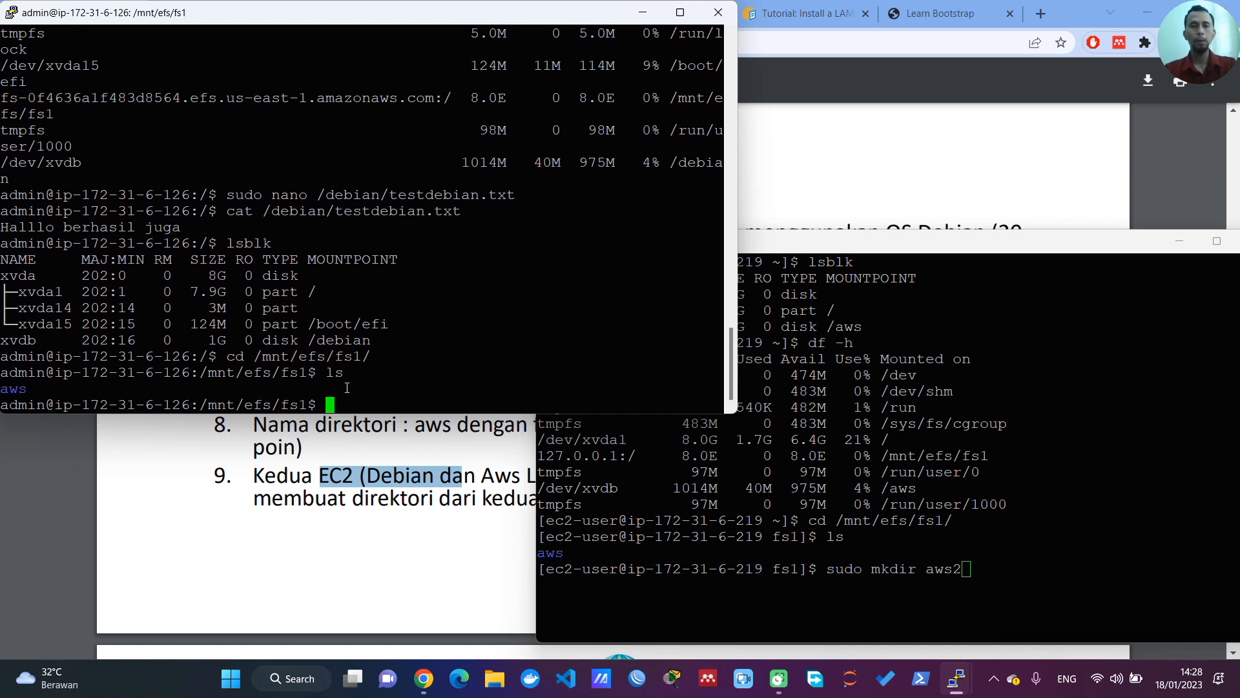
pyautogui.tripleClick(37, 390)
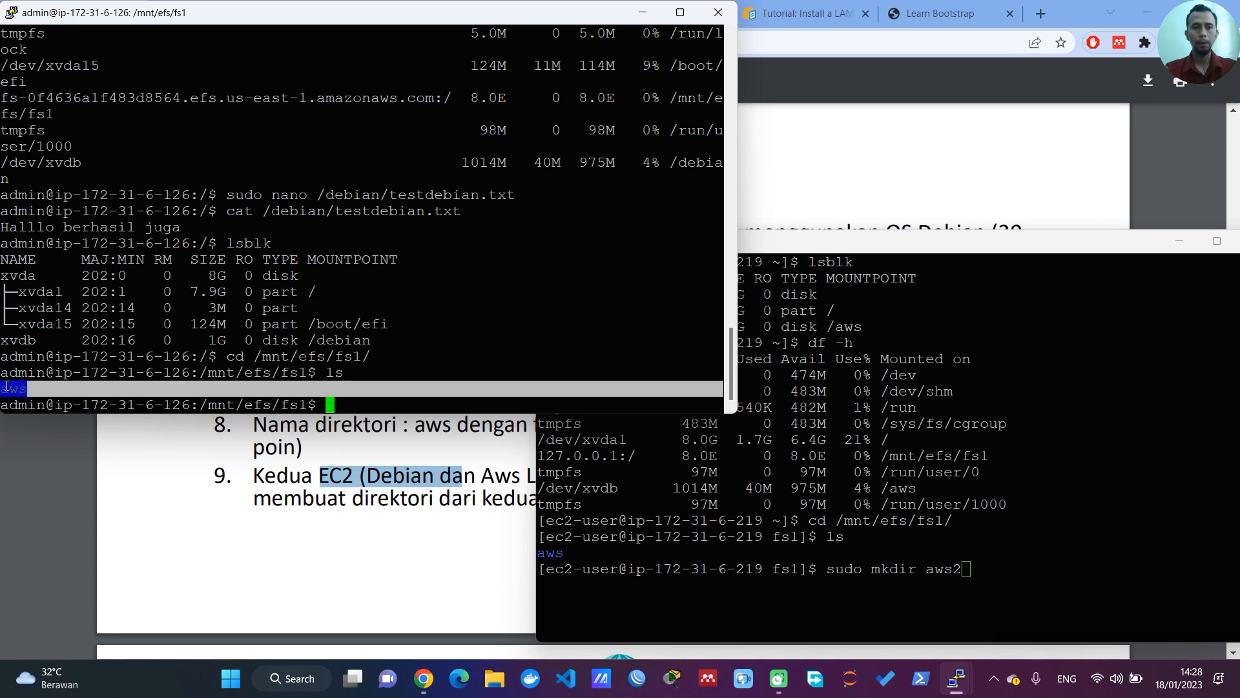
# Step: Run the prepared mkdir command for aws2 on the Amazon Linux server, and list the shared directory on the Debian server, highlighting aws2
pyautogui.click(990, 567)
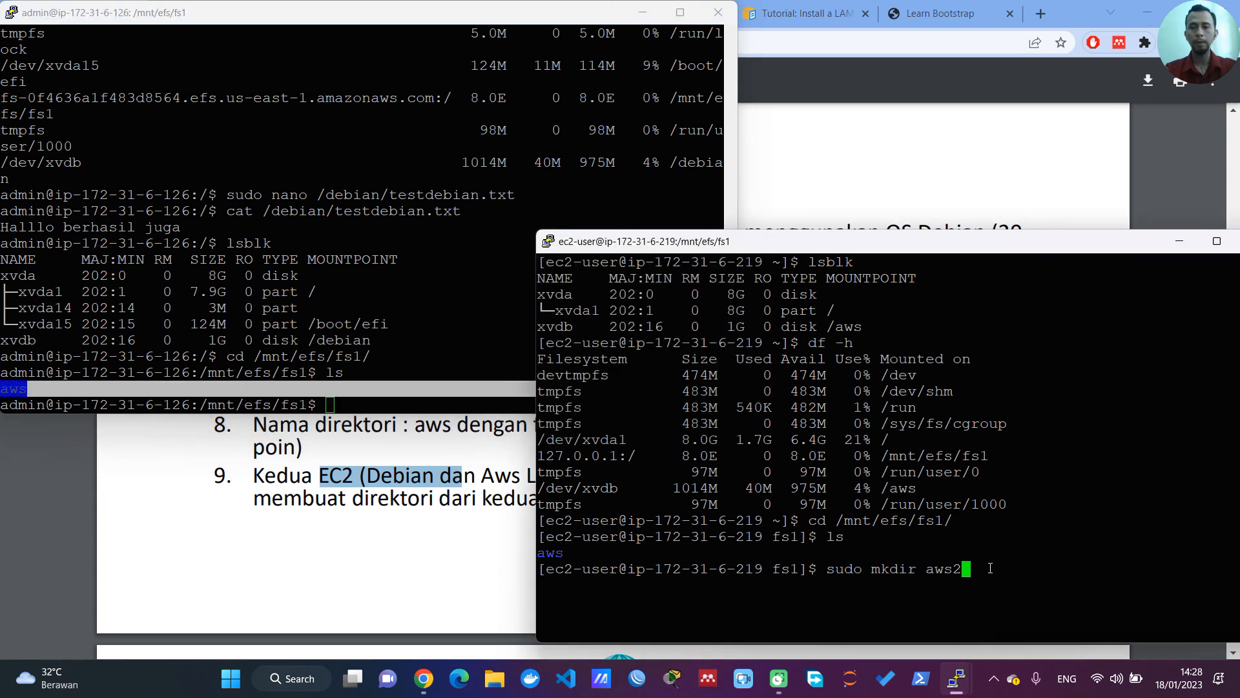
pyautogui.press('Return')
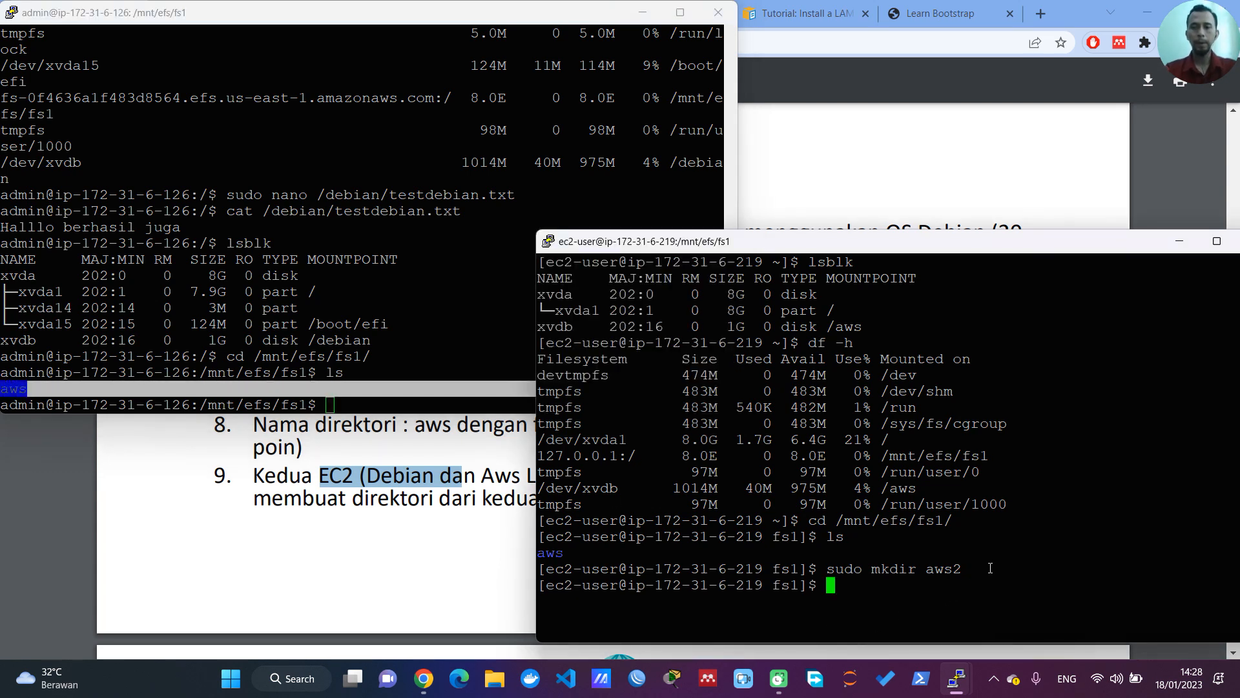
pyautogui.click(350, 399)
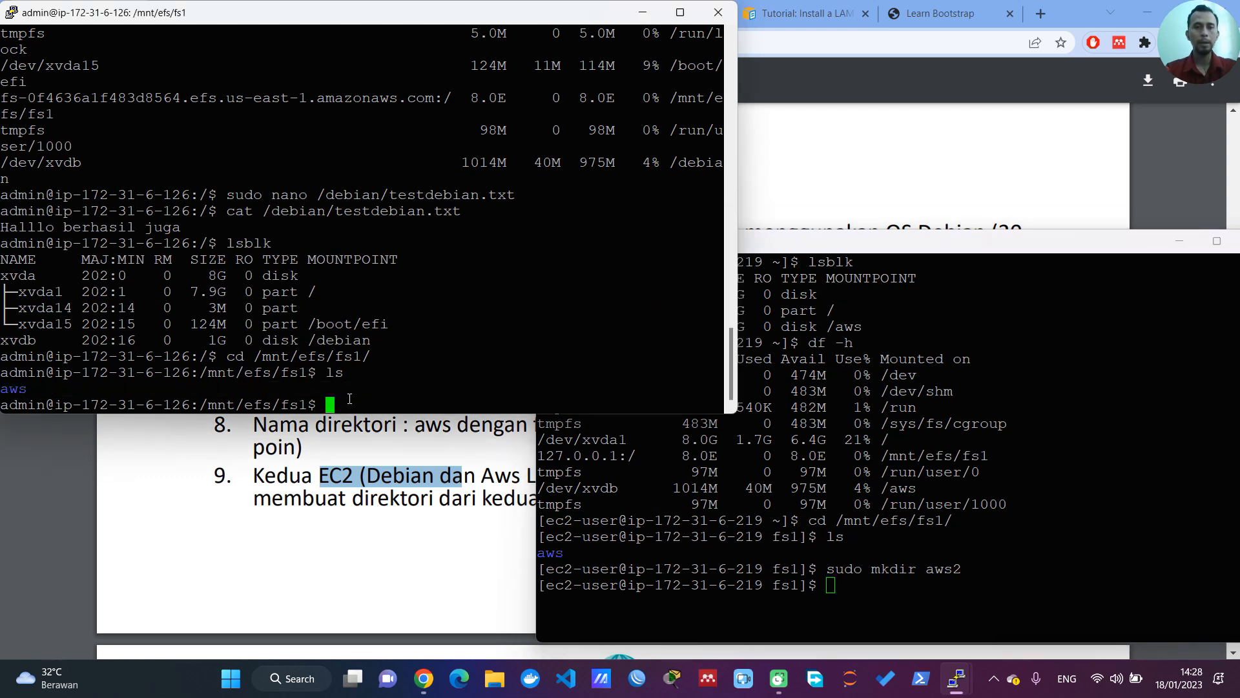
pyautogui.write('ls')
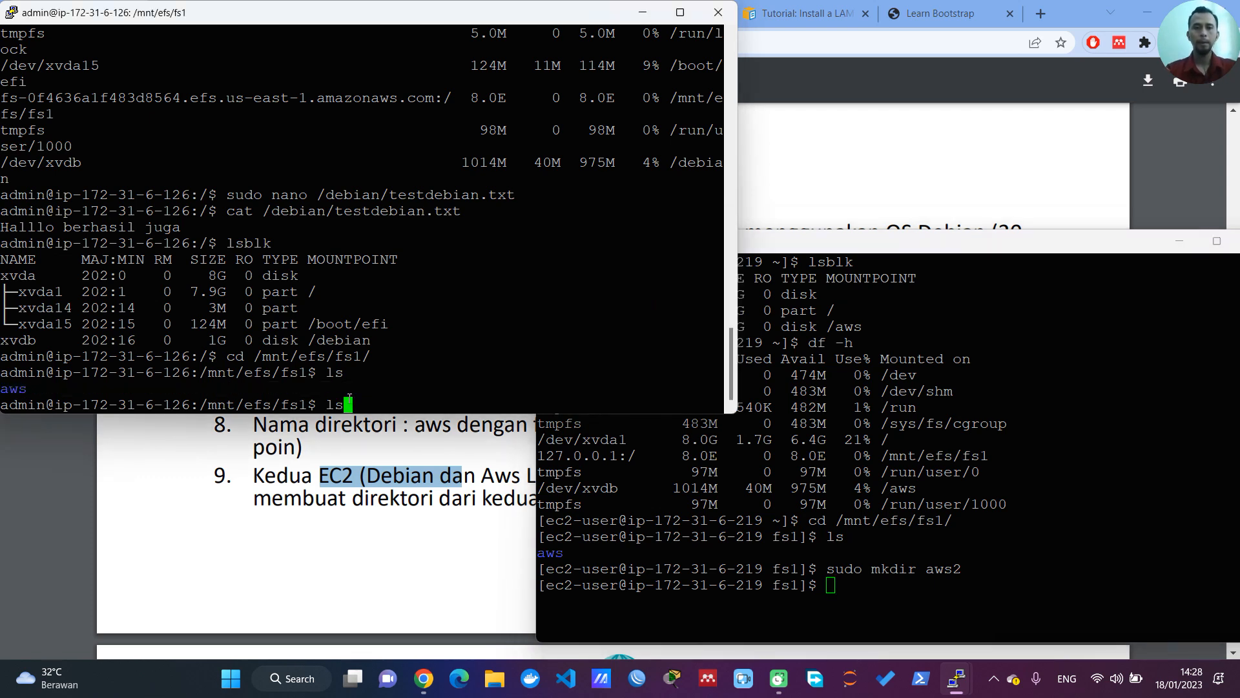
pyautogui.press('Return')
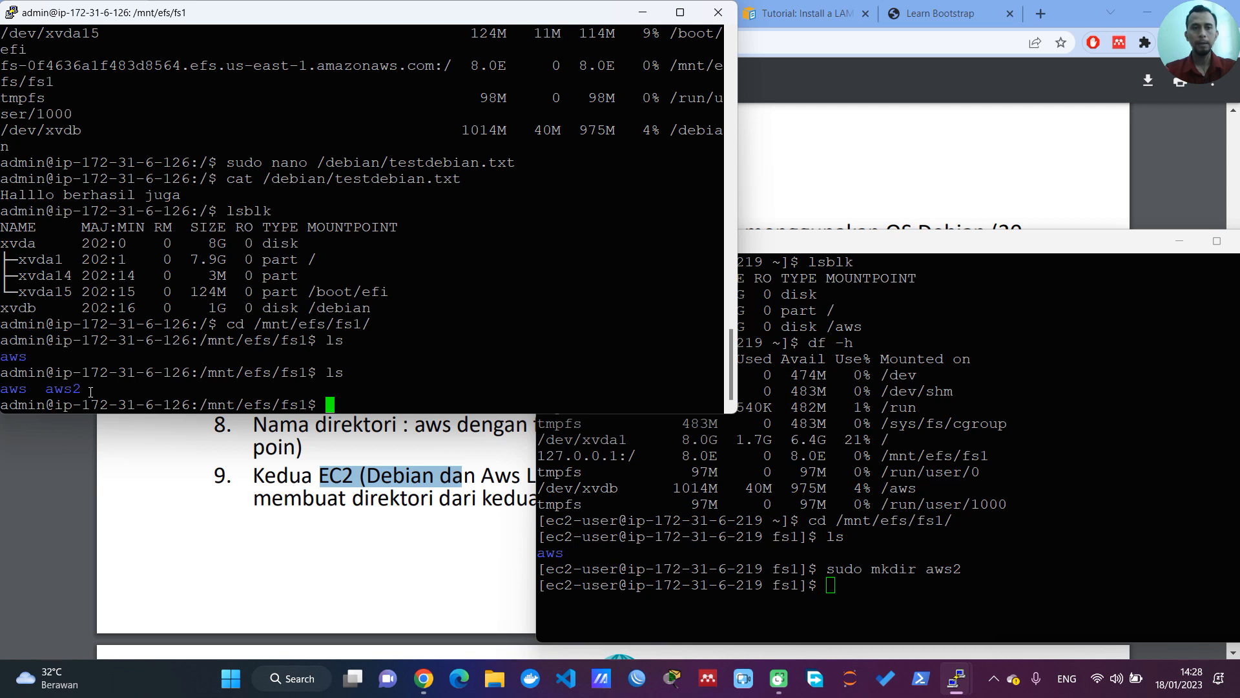
pyautogui.moveTo(81, 391); pyautogui.dragTo(51, 392)
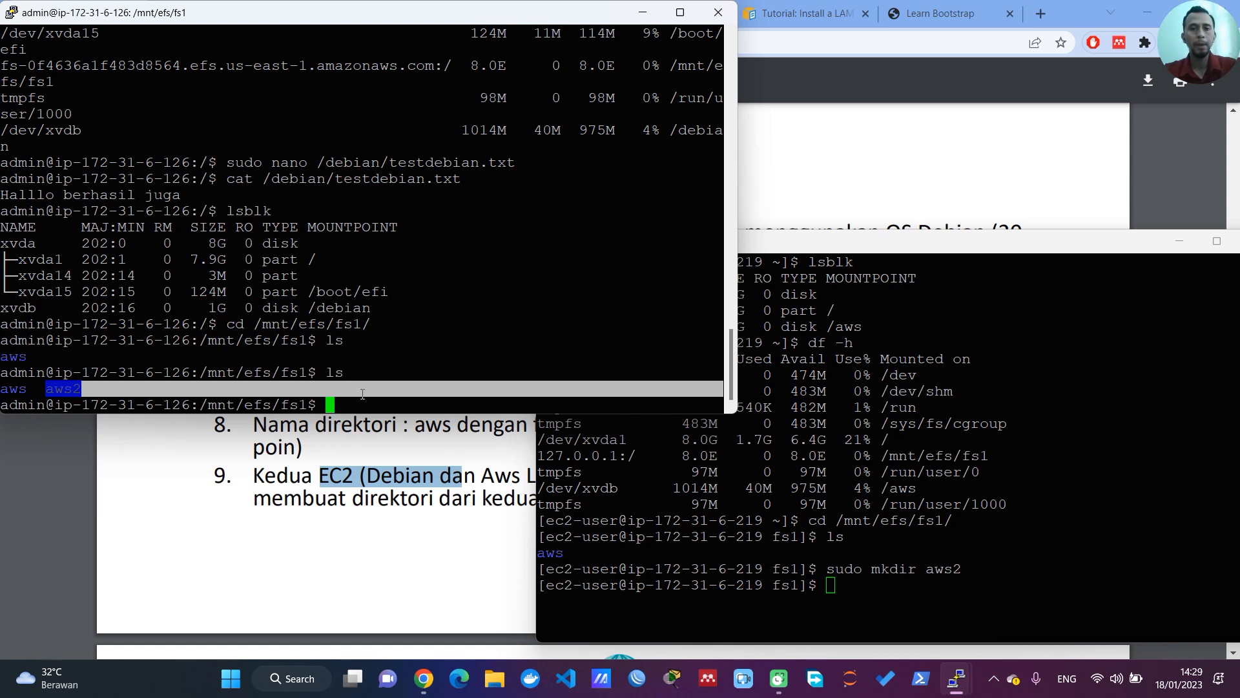
pyautogui.click(788, 248)
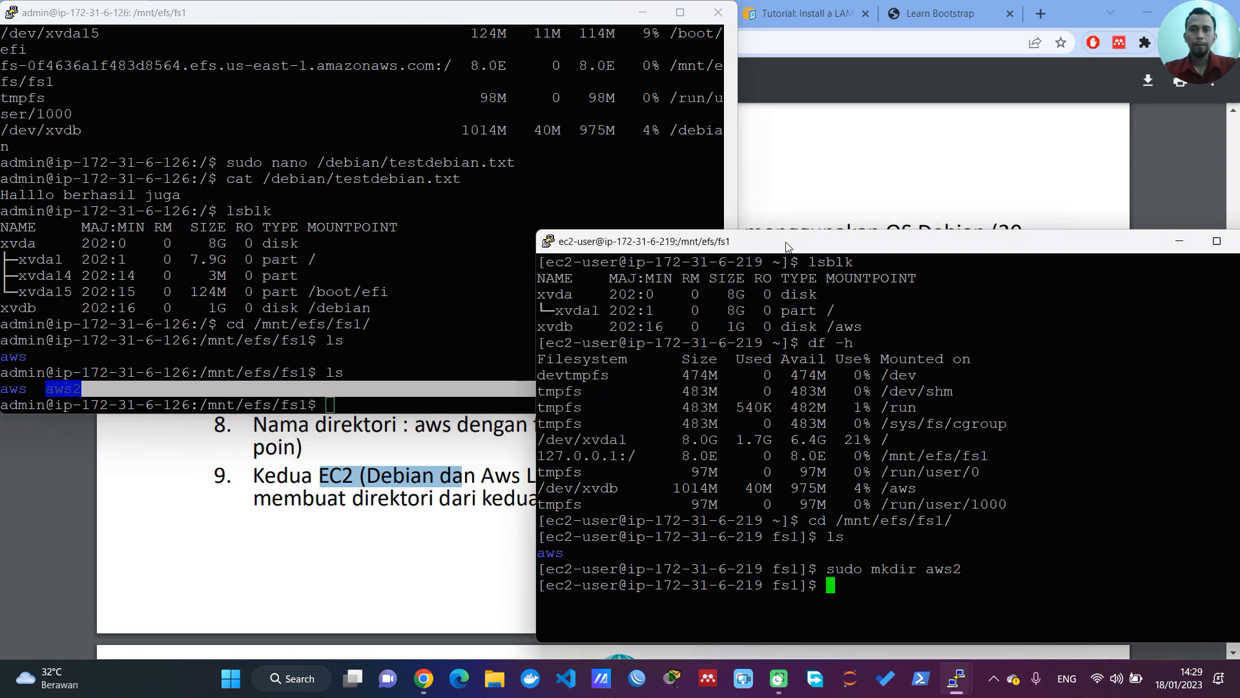